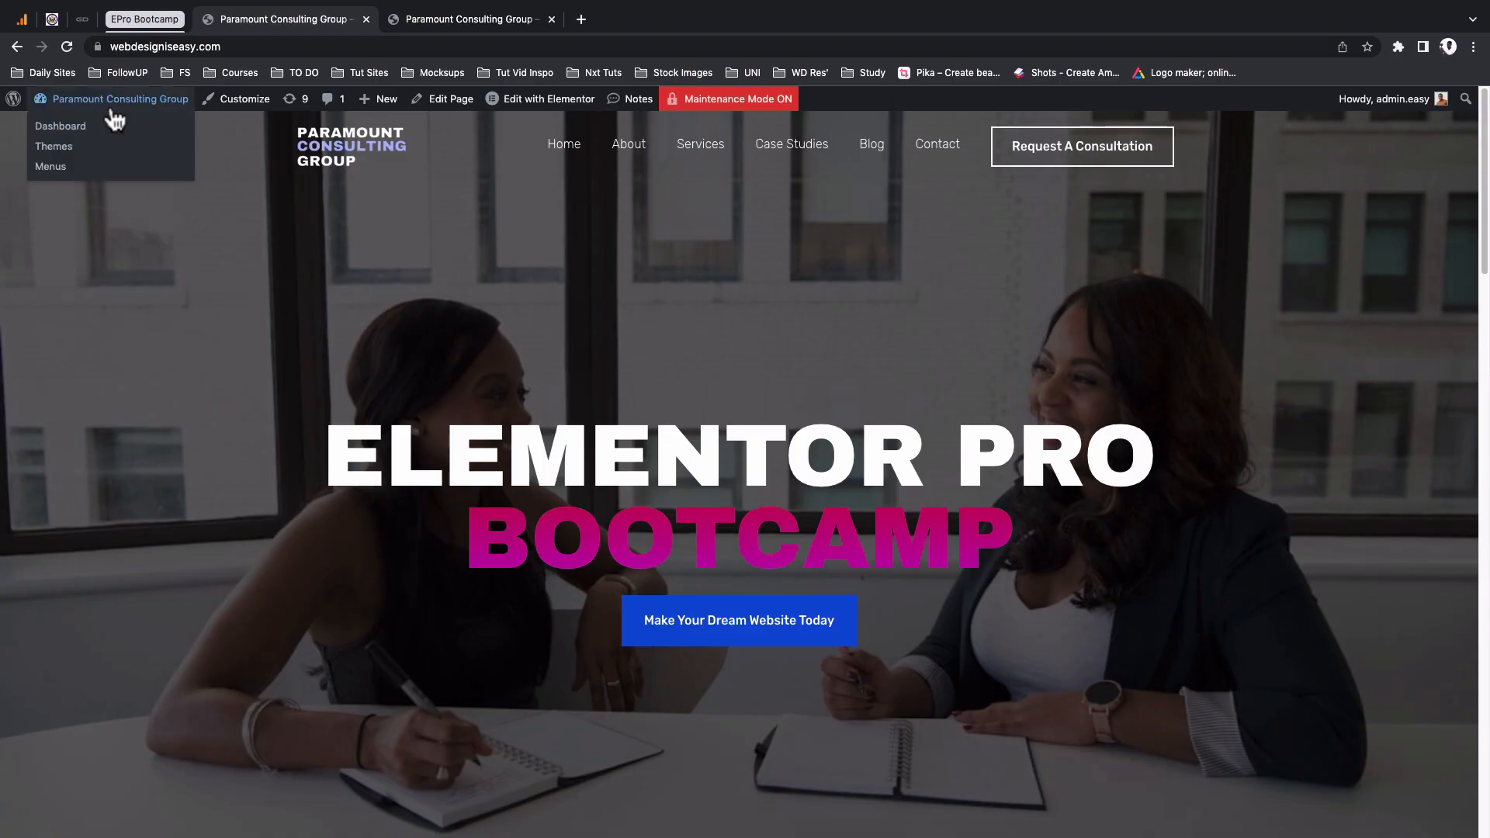
Open the site's installed plugins from the WordPress dashboard and check the Elementor and Elementor Pro entries and the Pro version number
click(89, 127)
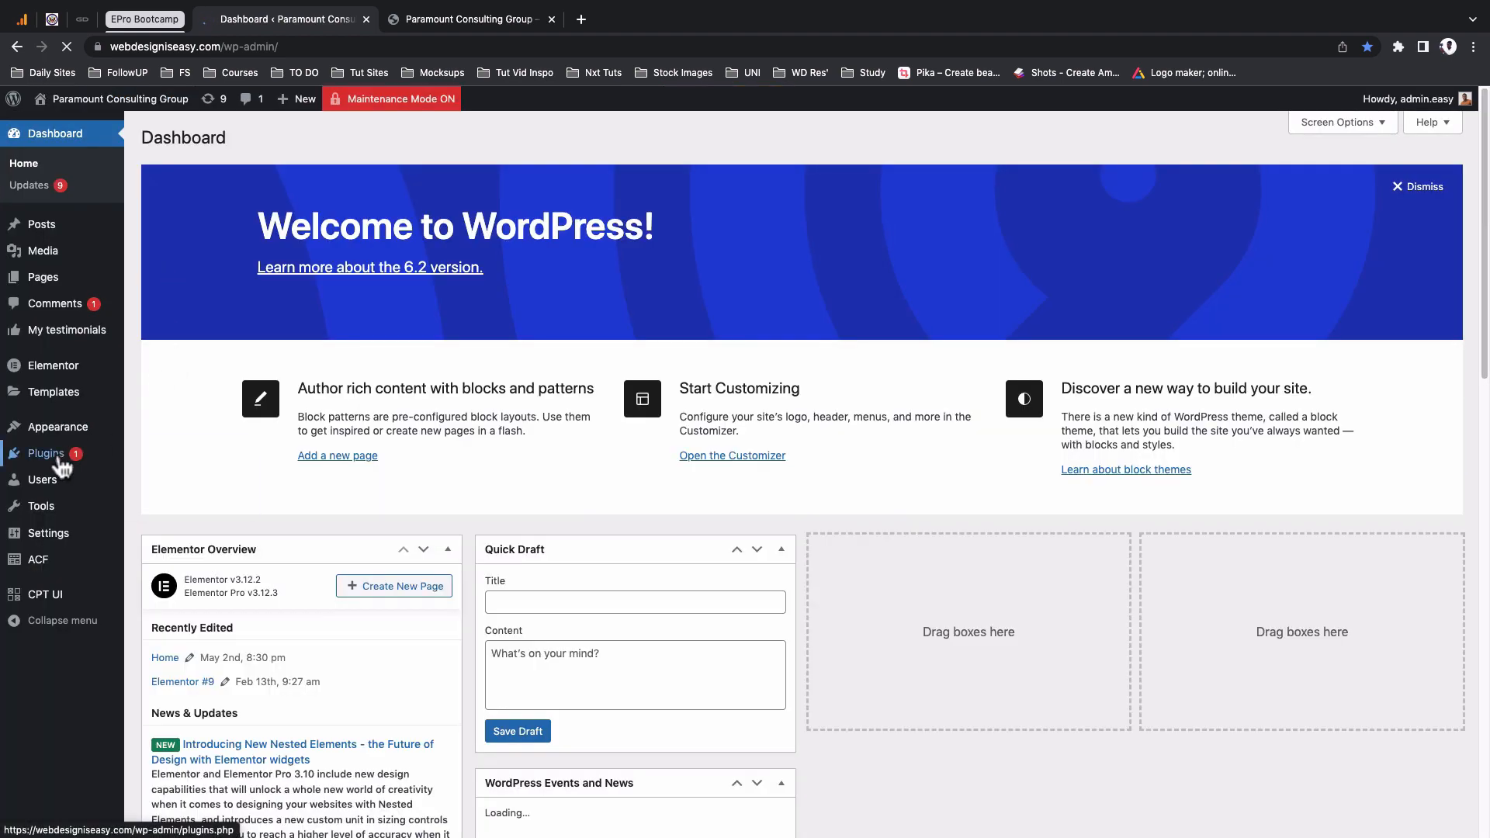
mouse_move(61, 464)
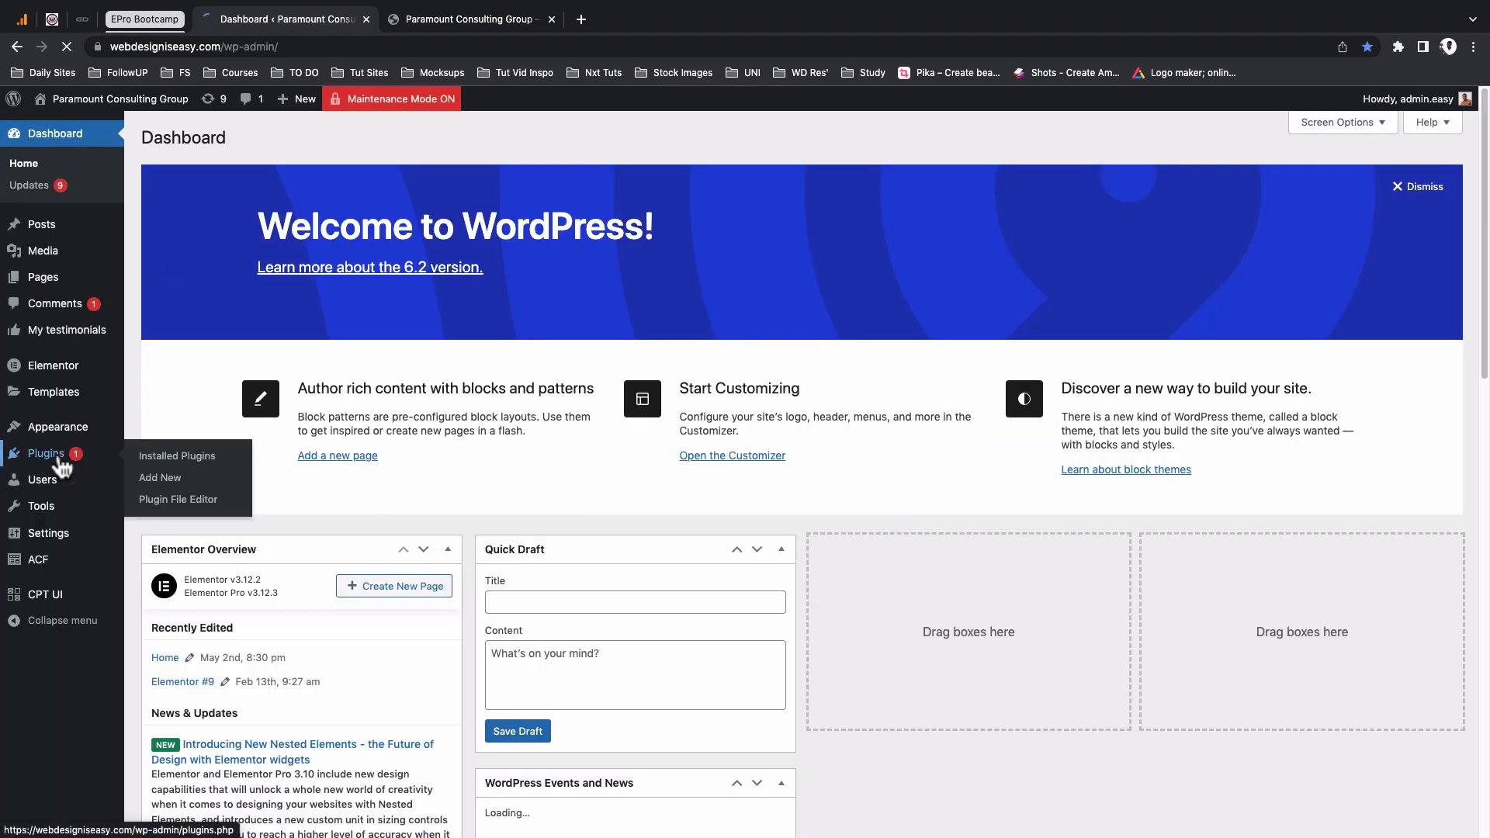
click(60, 464)
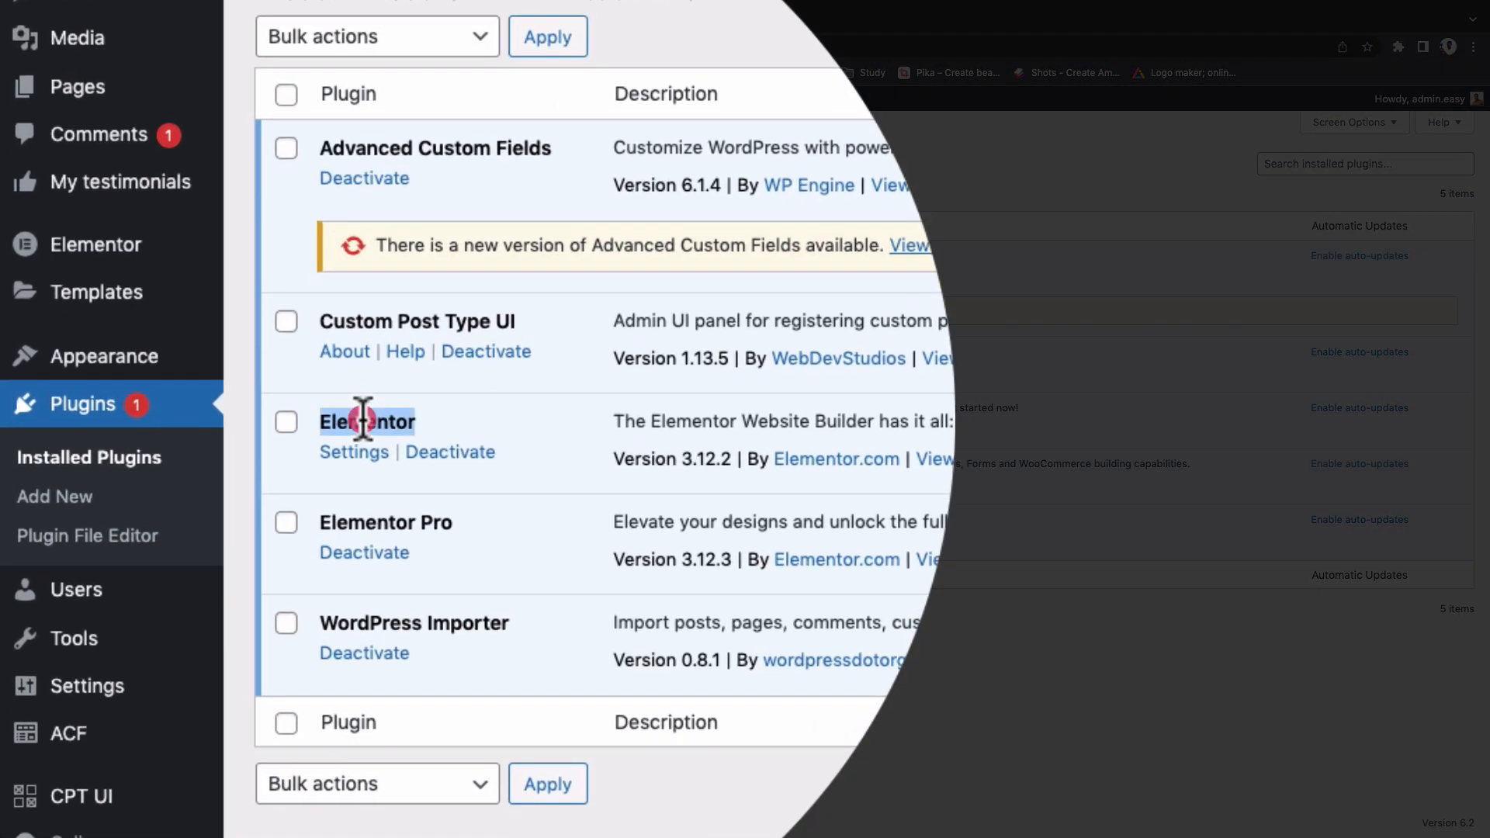
double_click(204, 408)
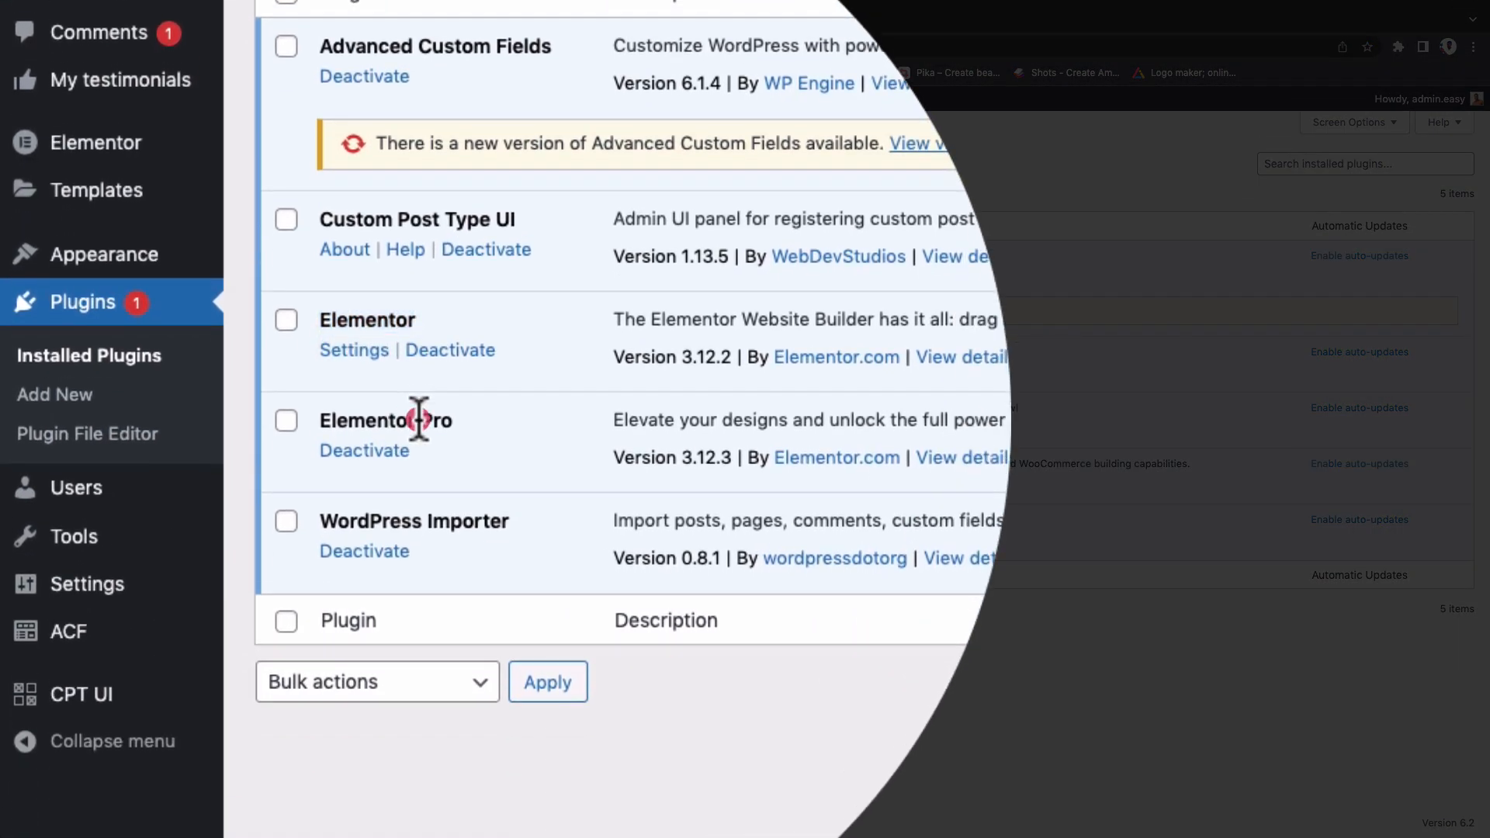
double_click(436, 432)
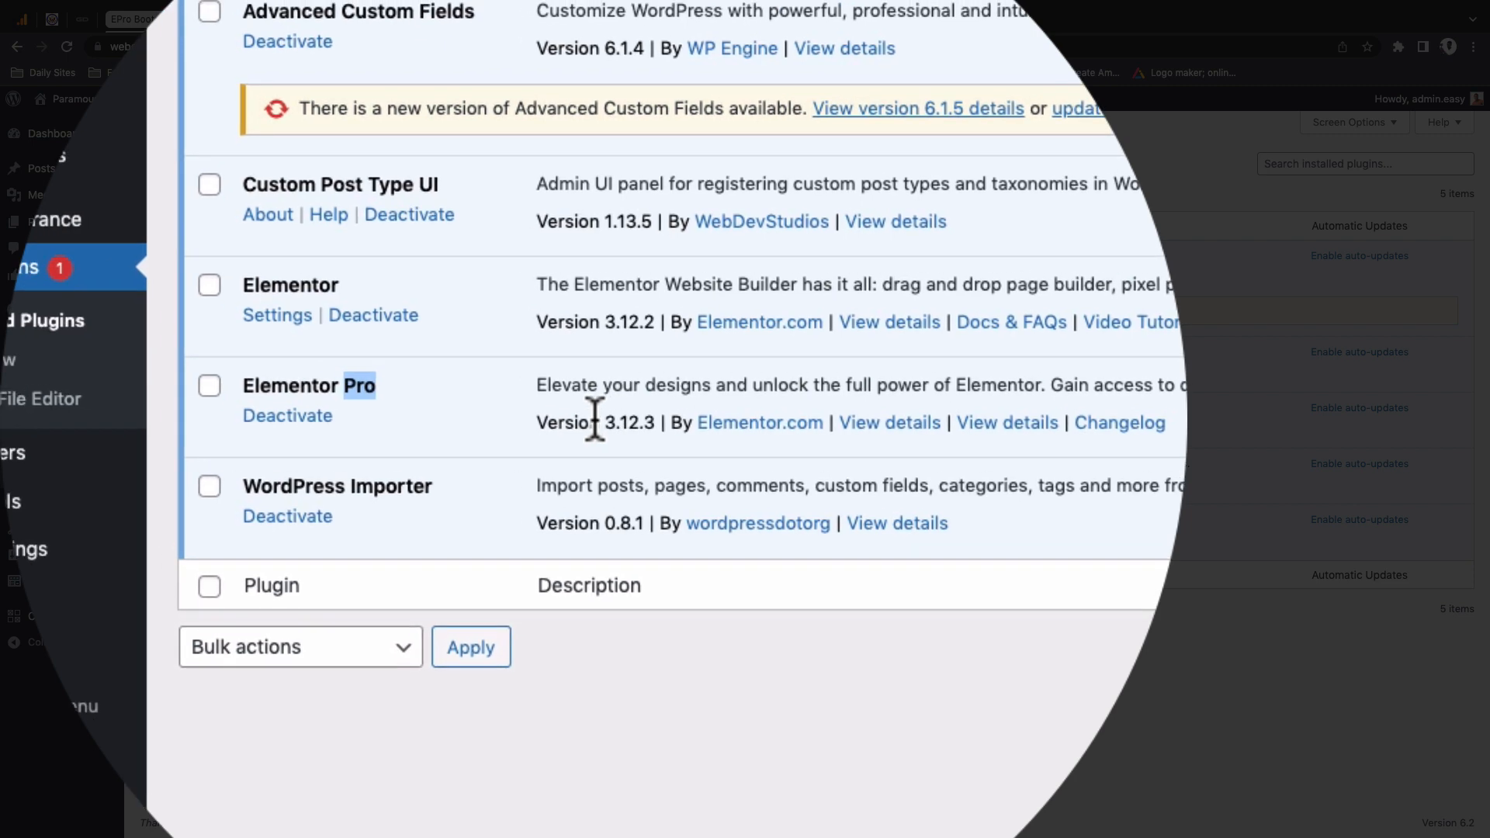
drag(595, 420, 627, 420)
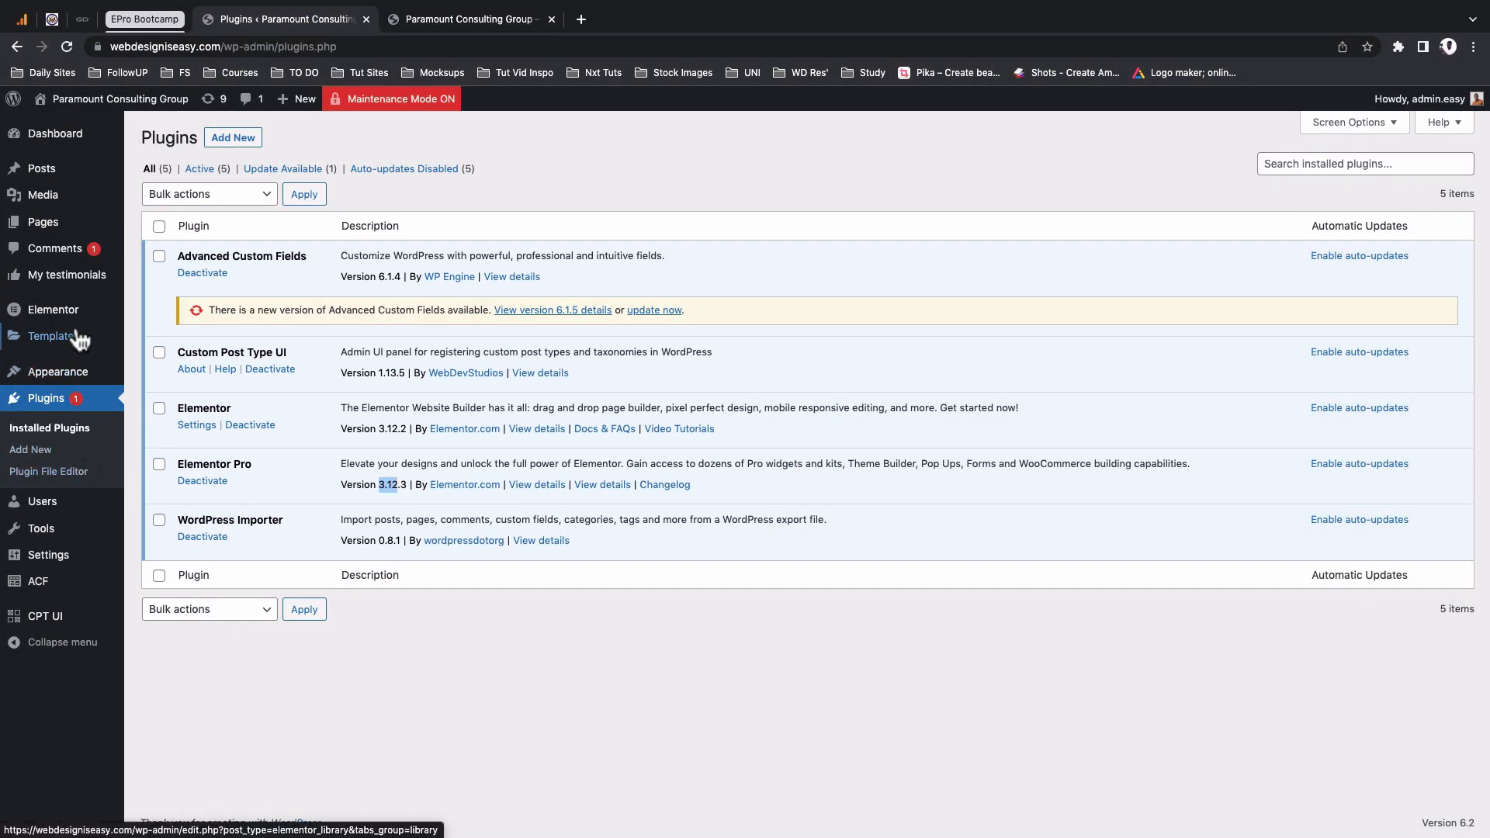
Open Elementor's experiments and features settings and set the Menu experiment to Active
mouse_move(93, 320)
click(160, 314)
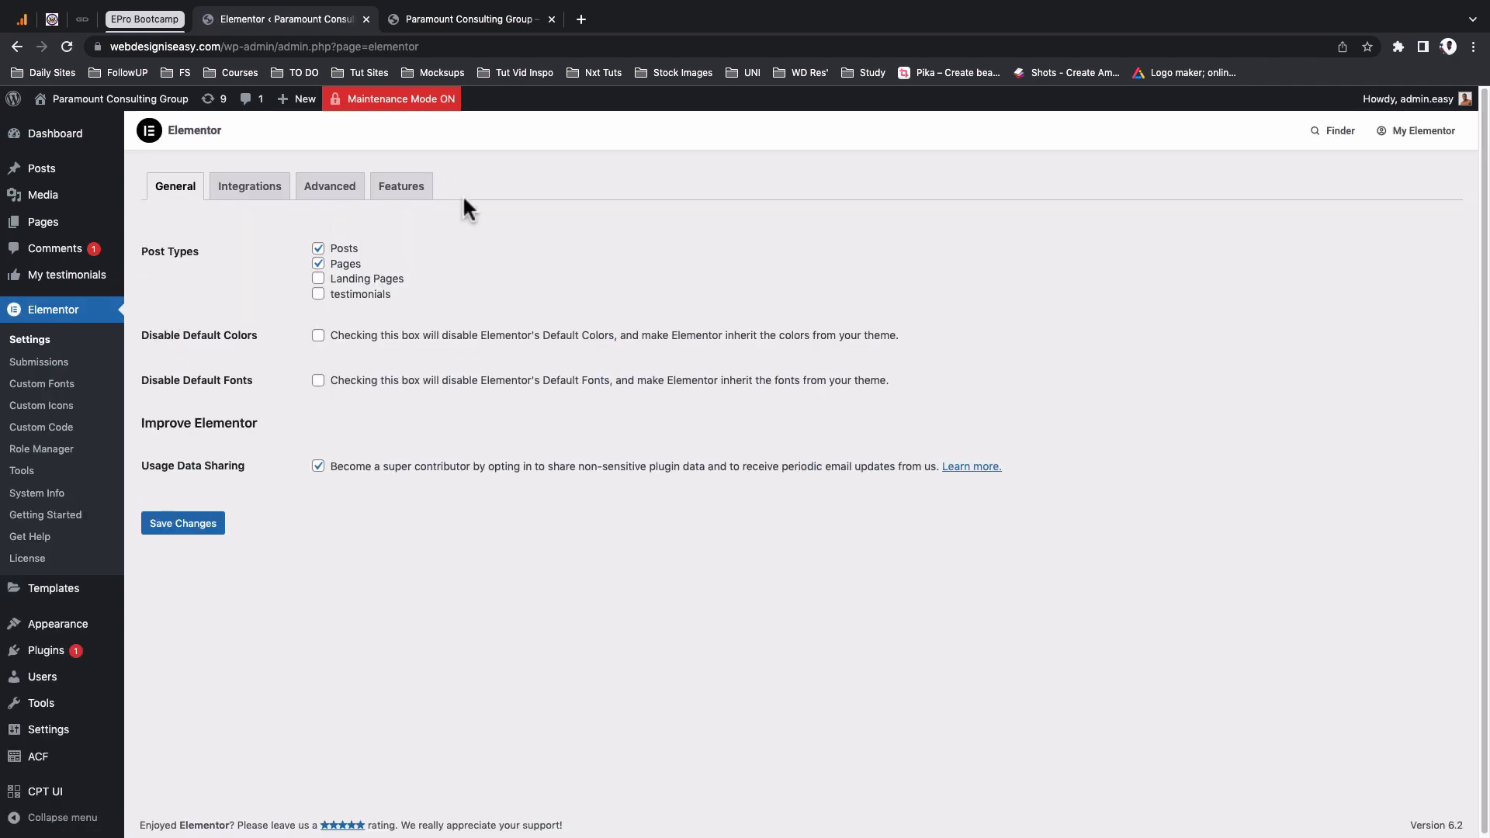
click(402, 189)
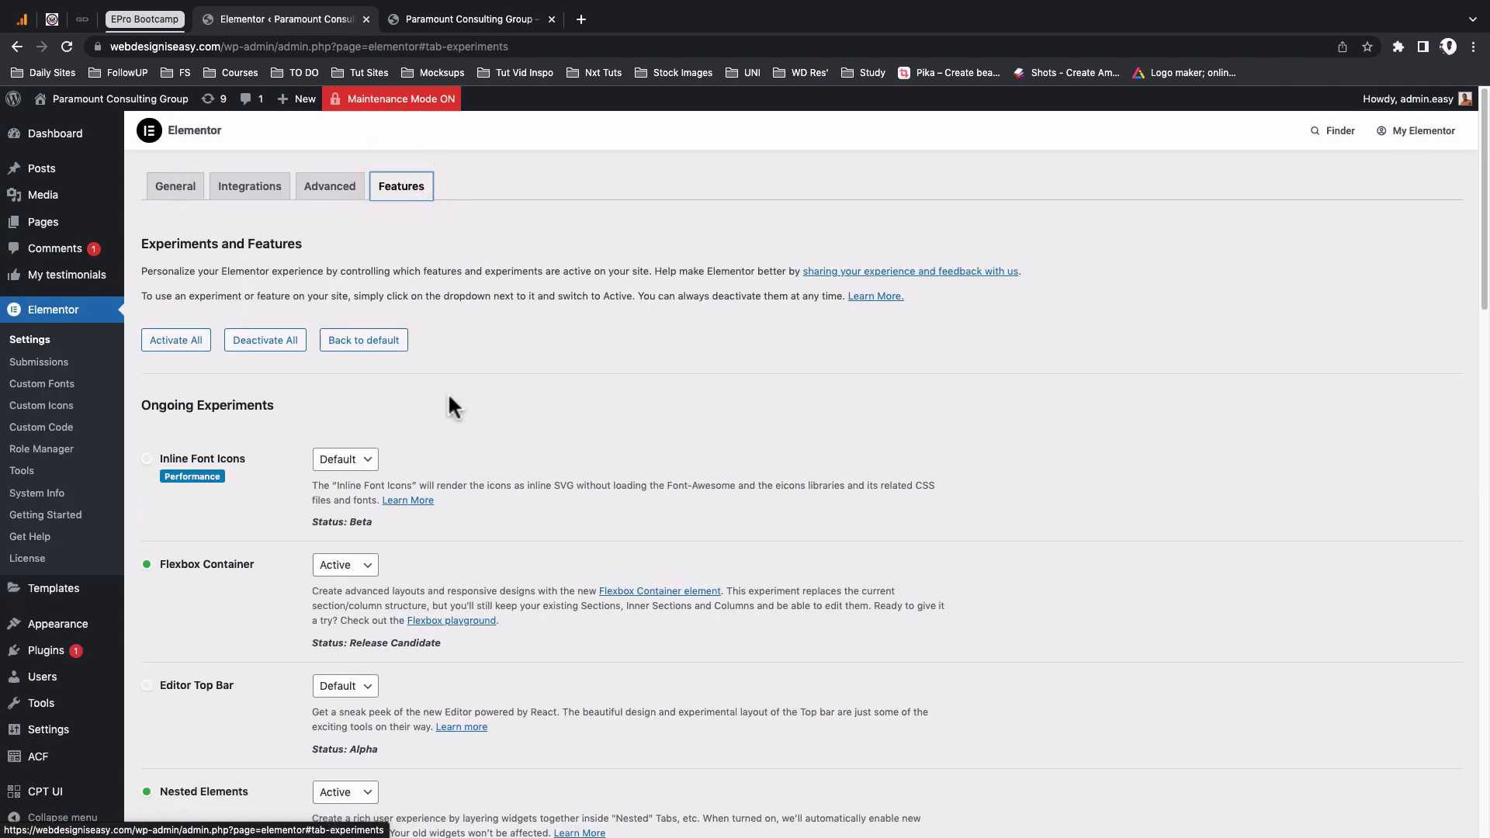
scroll(492, 427, down, 3)
scroll(497, 435, down, 5)
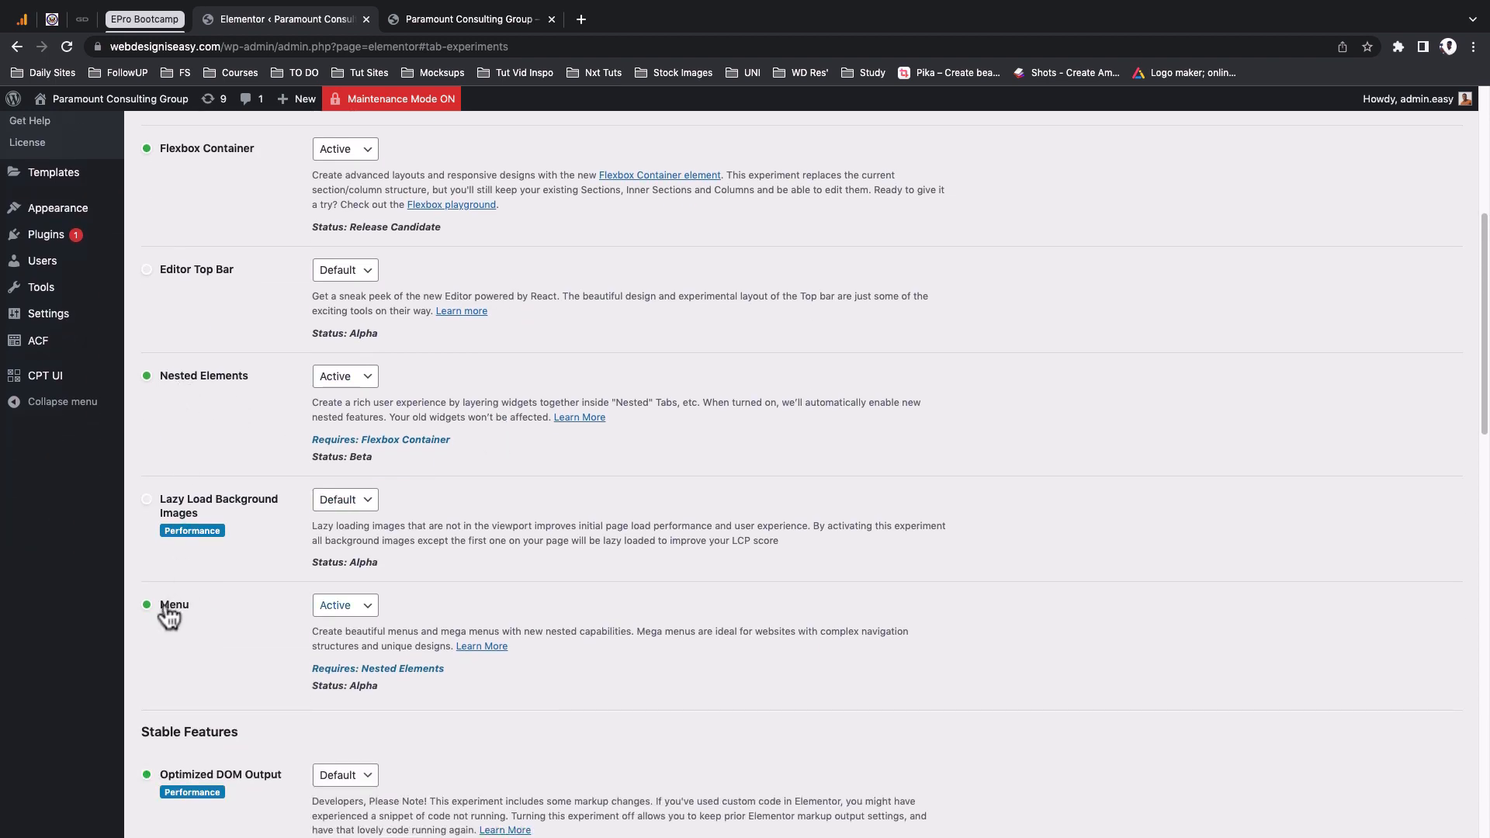
scroll(186, 598, down, 1)
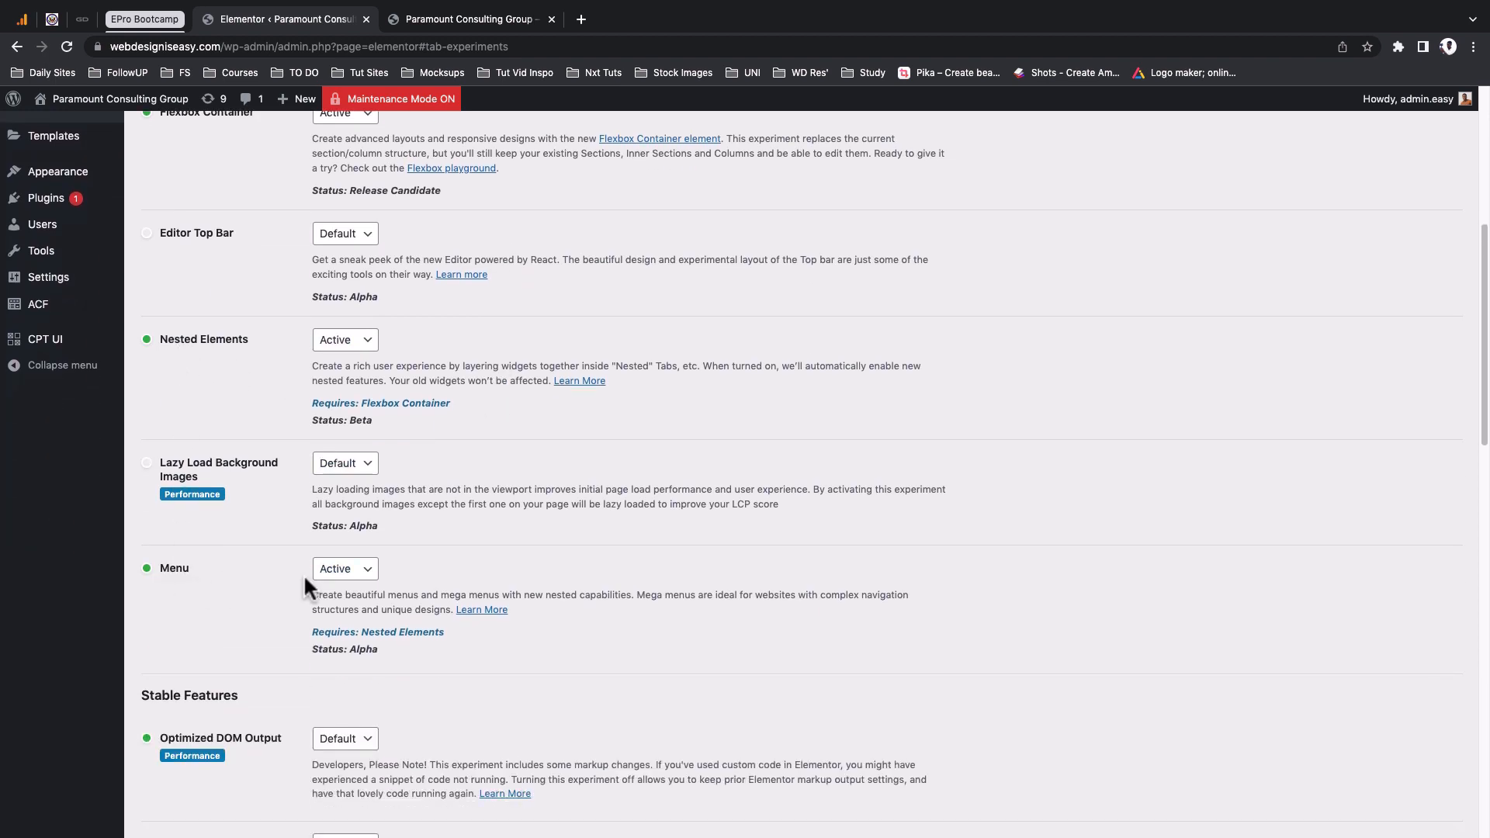
click(365, 573)
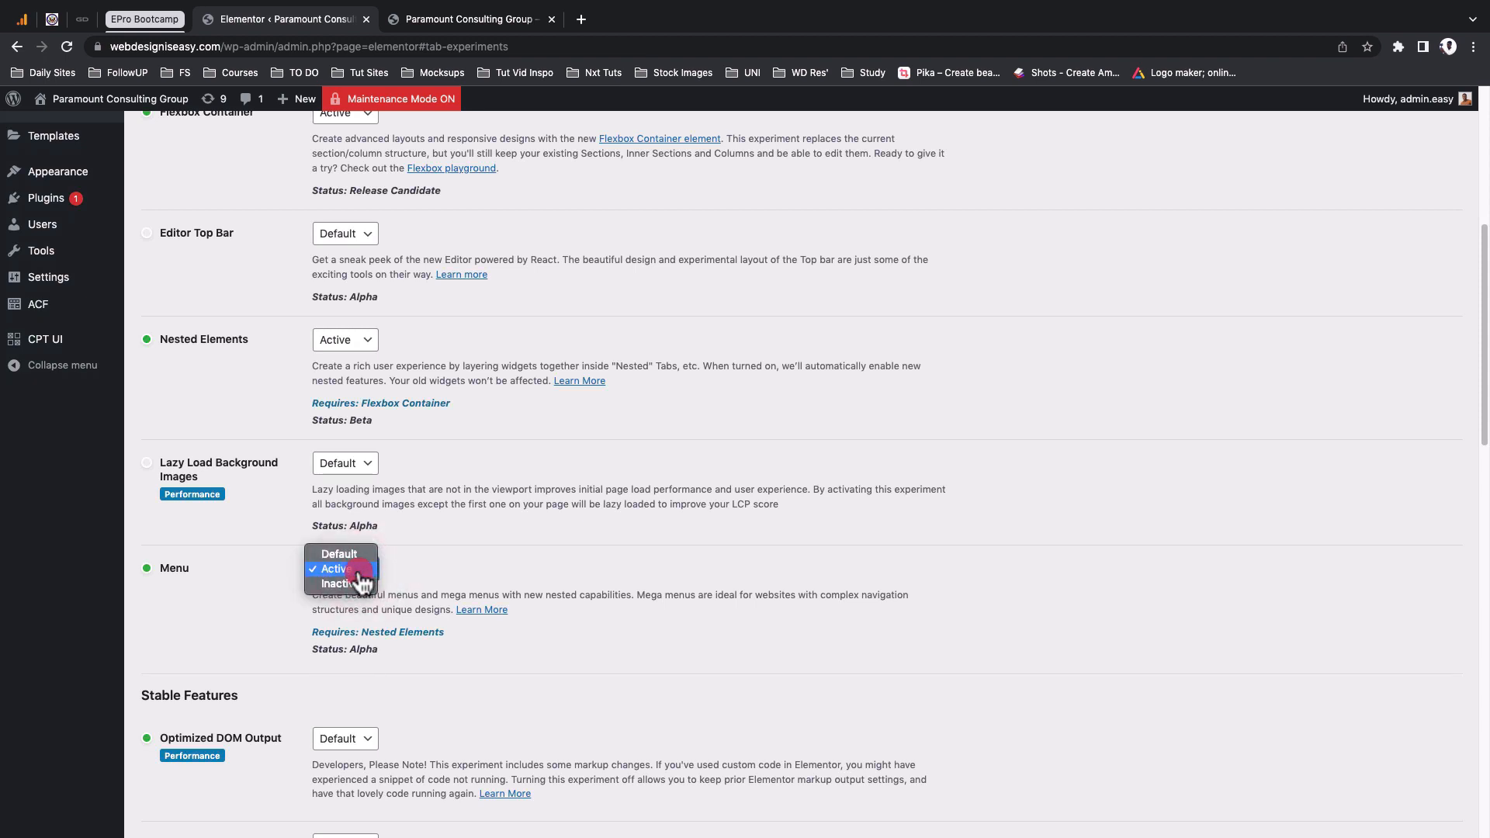
click(362, 570)
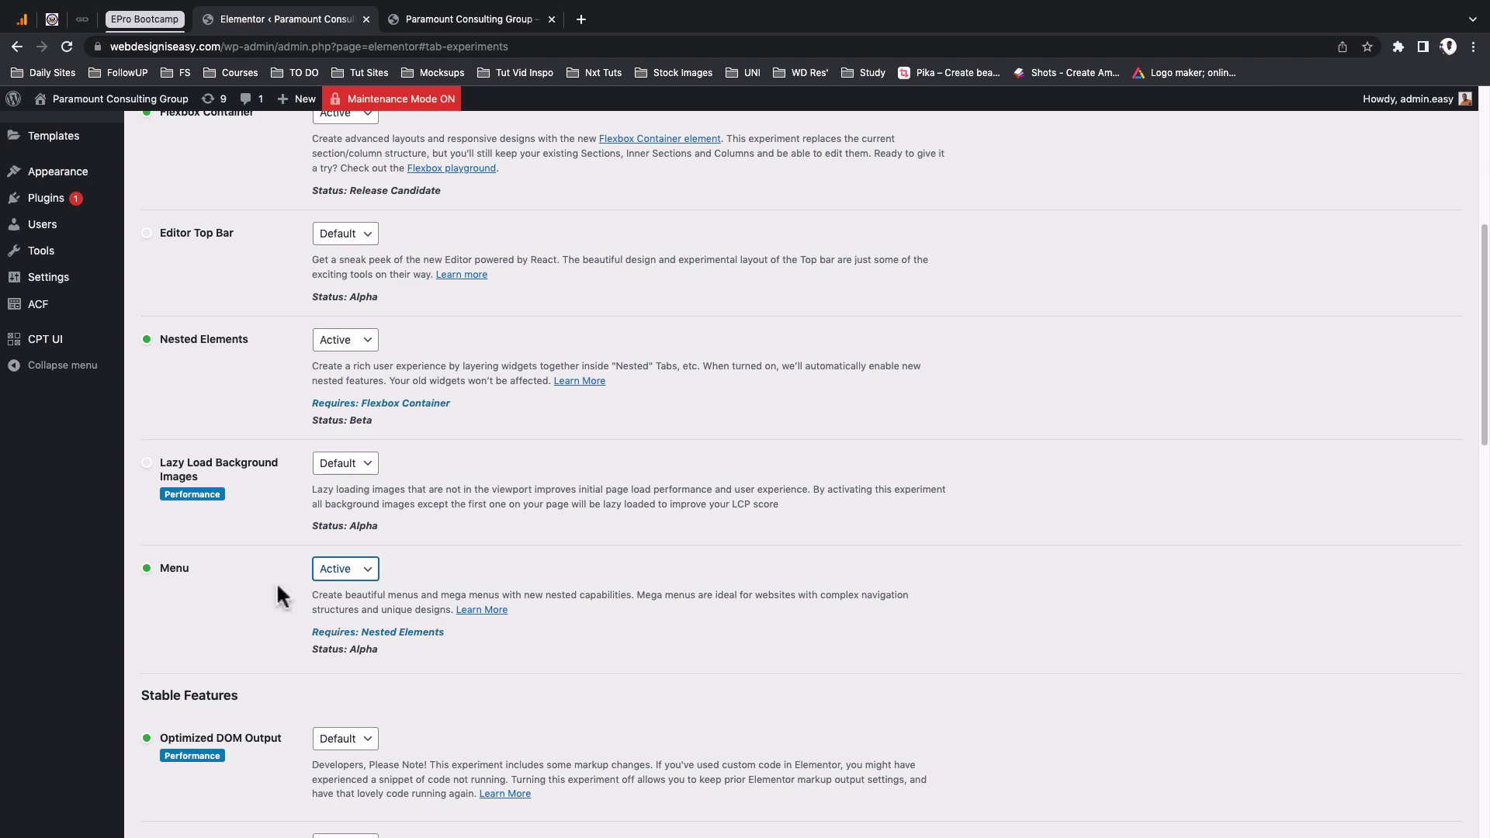
Make sure the Nested Elements and Menu experiments are both set to Active and save the feature settings
click(360, 346)
click(360, 343)
click(359, 573)
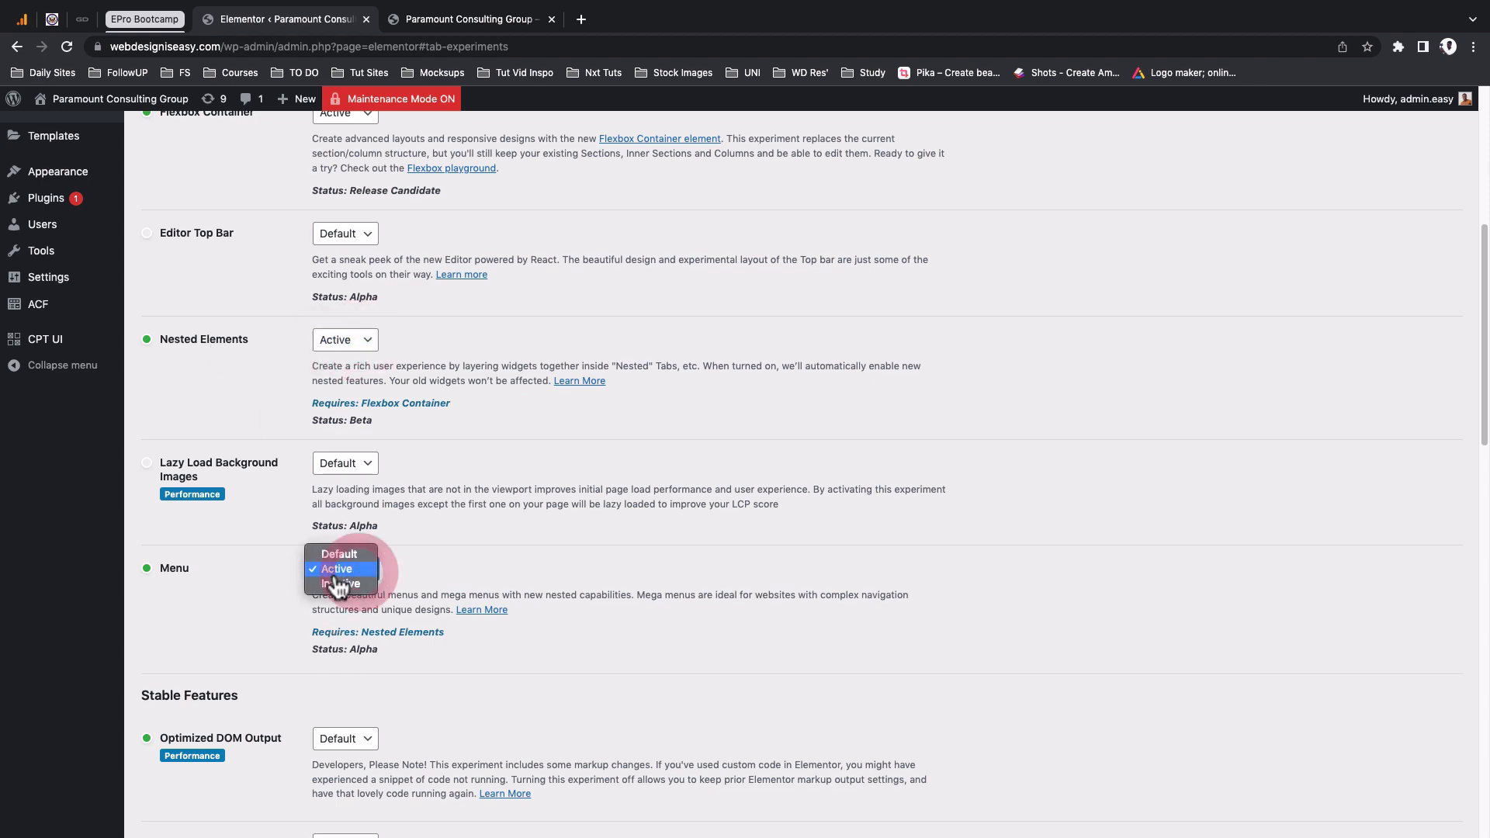
click(338, 573)
scroll(630, 646, down, 15)
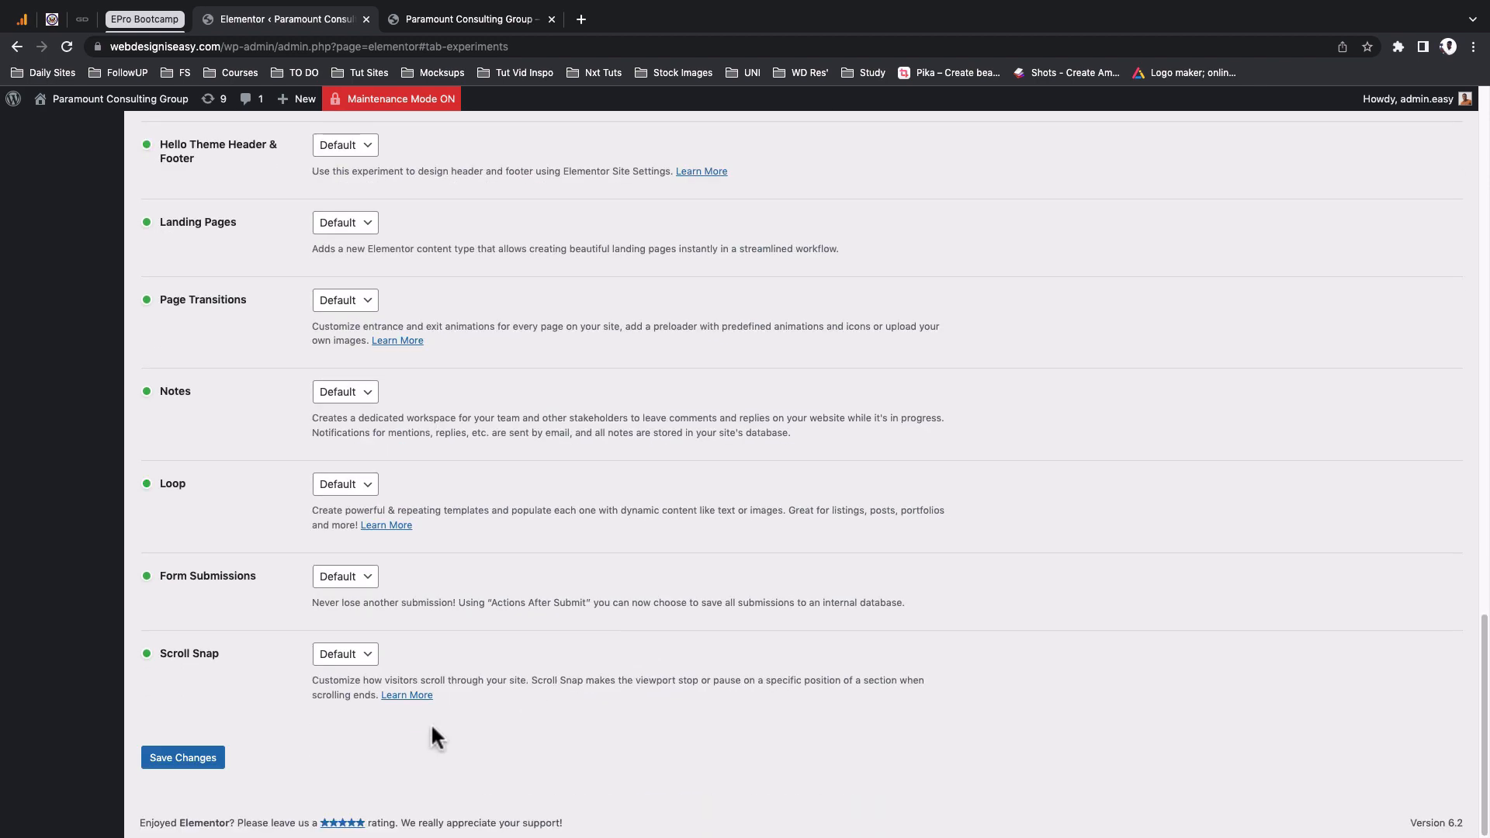
click(194, 763)
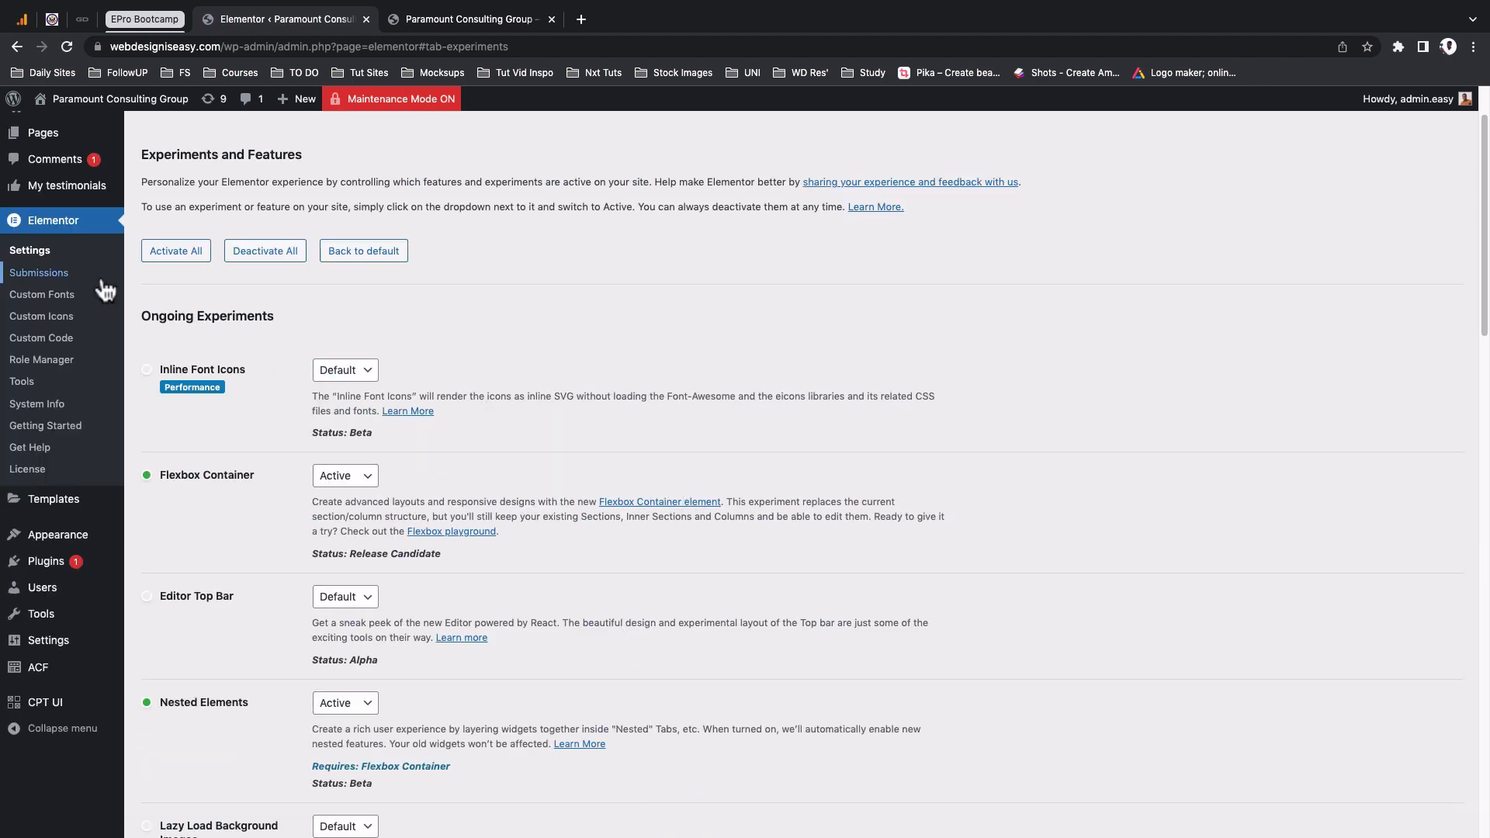
Open the site's Elementor Header #43 template from the Theme Builder for editing
mouse_move(73, 504)
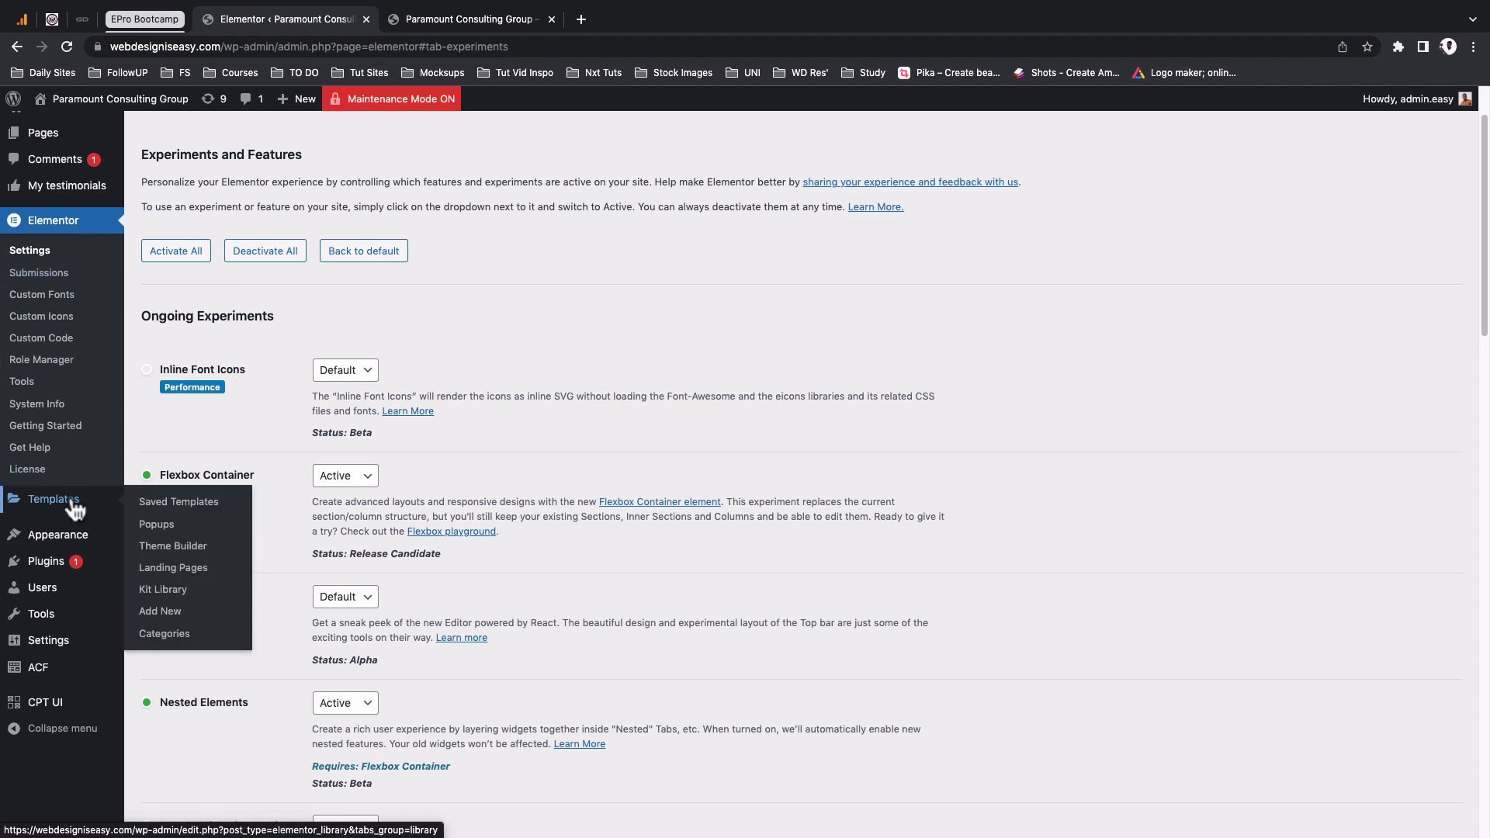
click(165, 548)
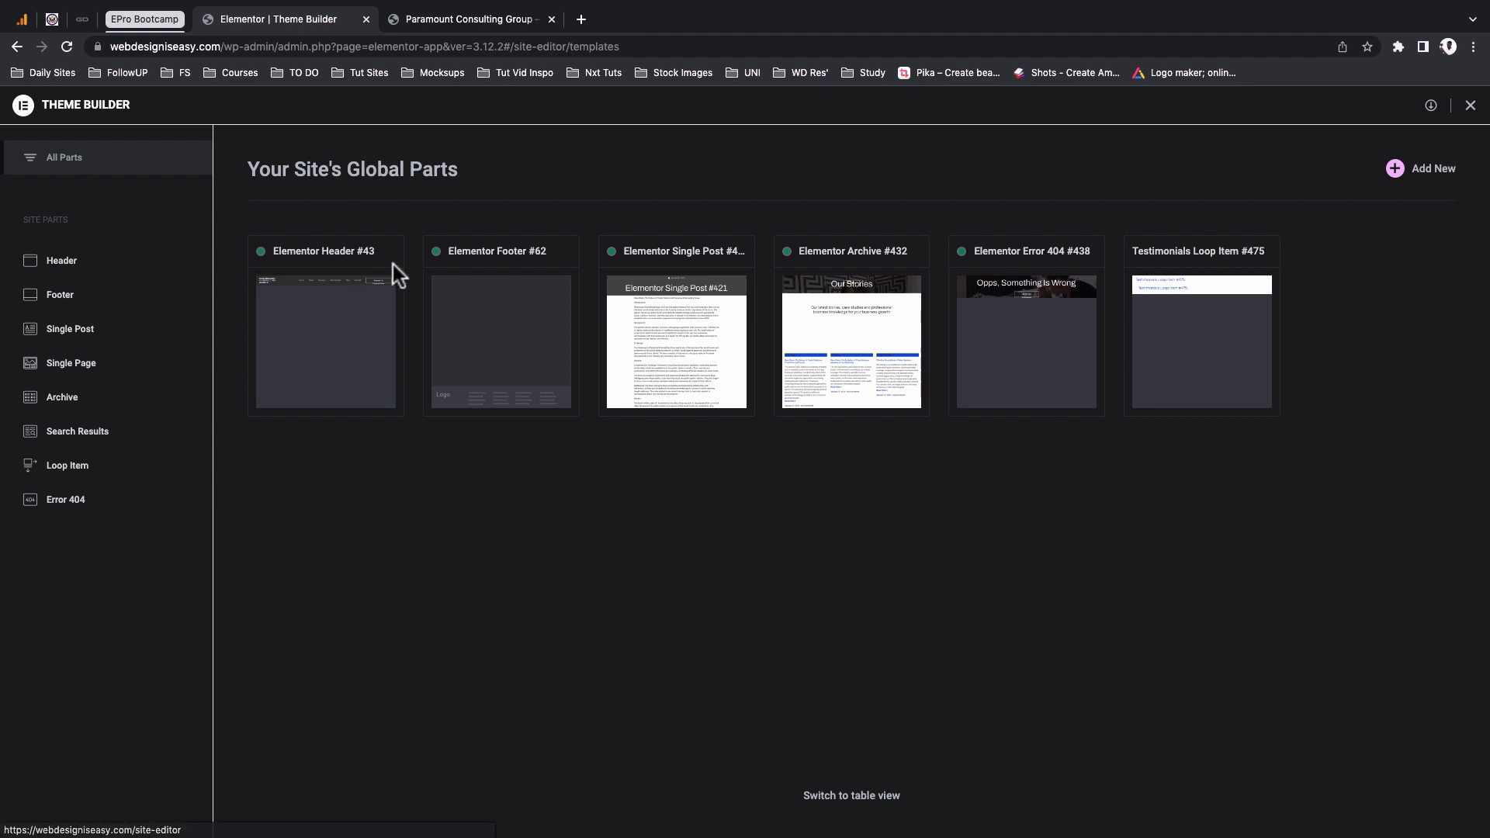
click(326, 330)
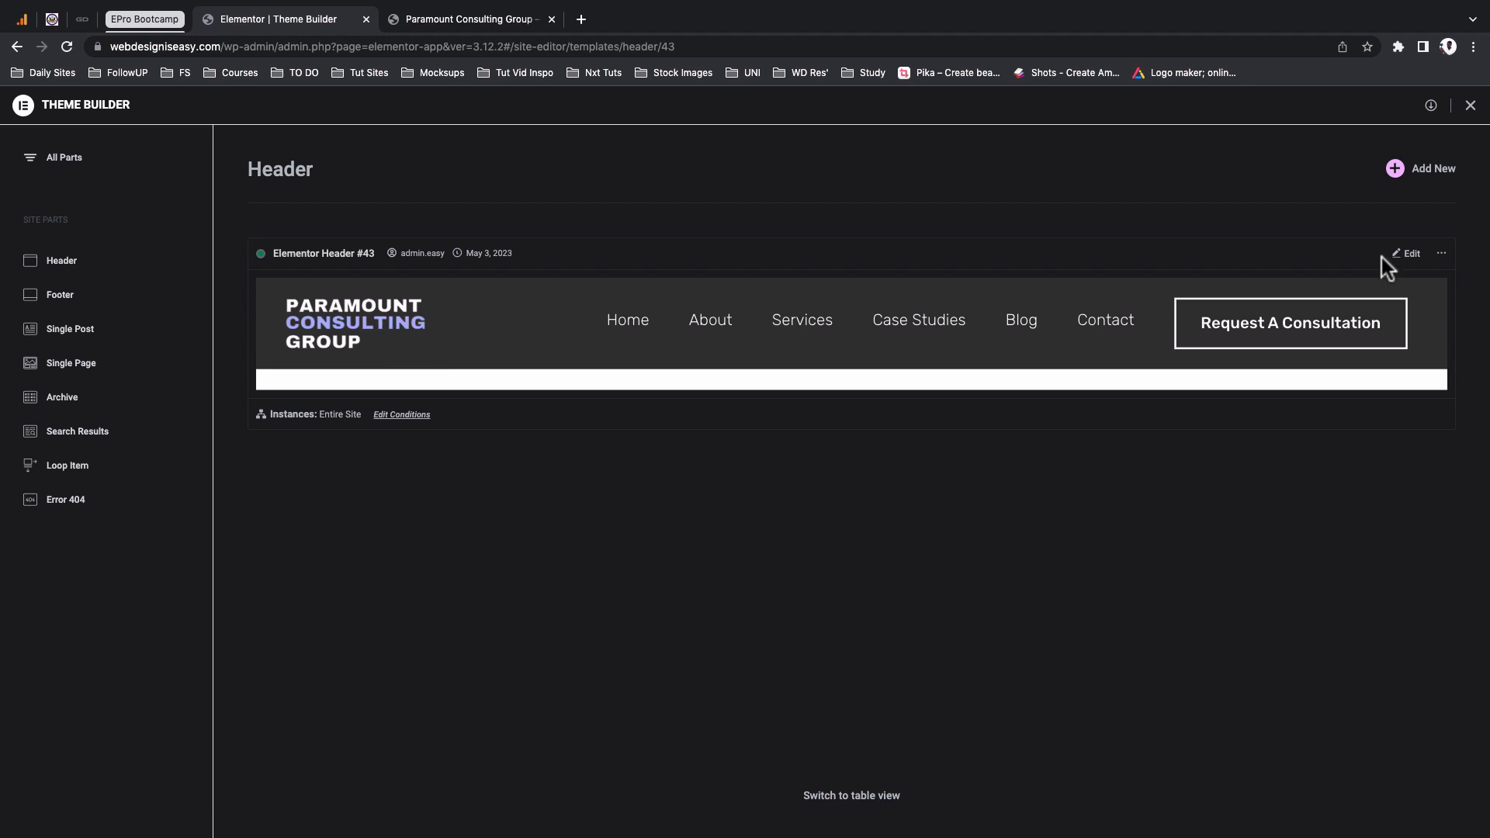
click(1407, 254)
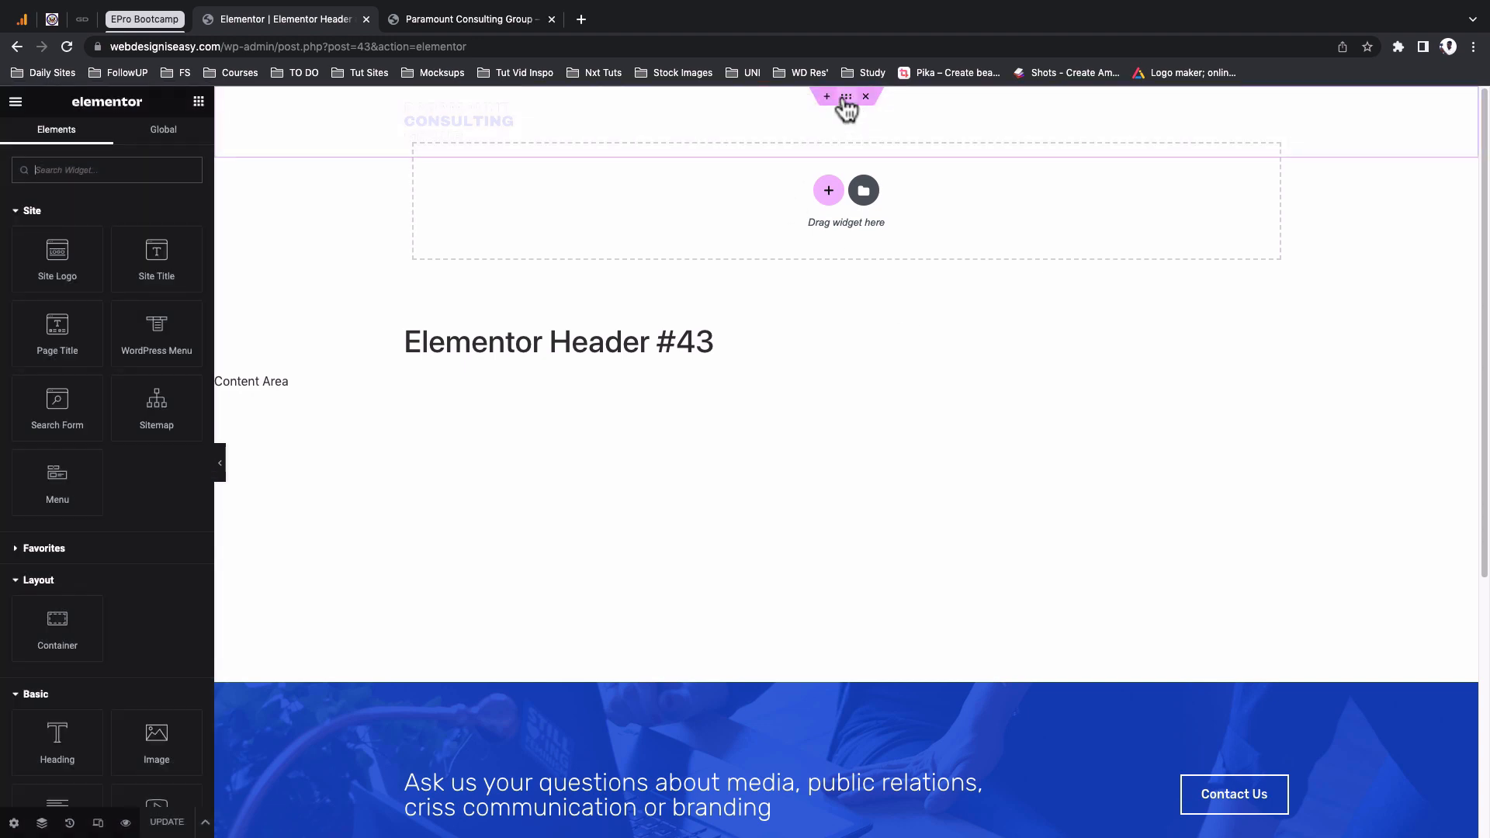
Set the header container's background color to the global Secondary color
click(846, 97)
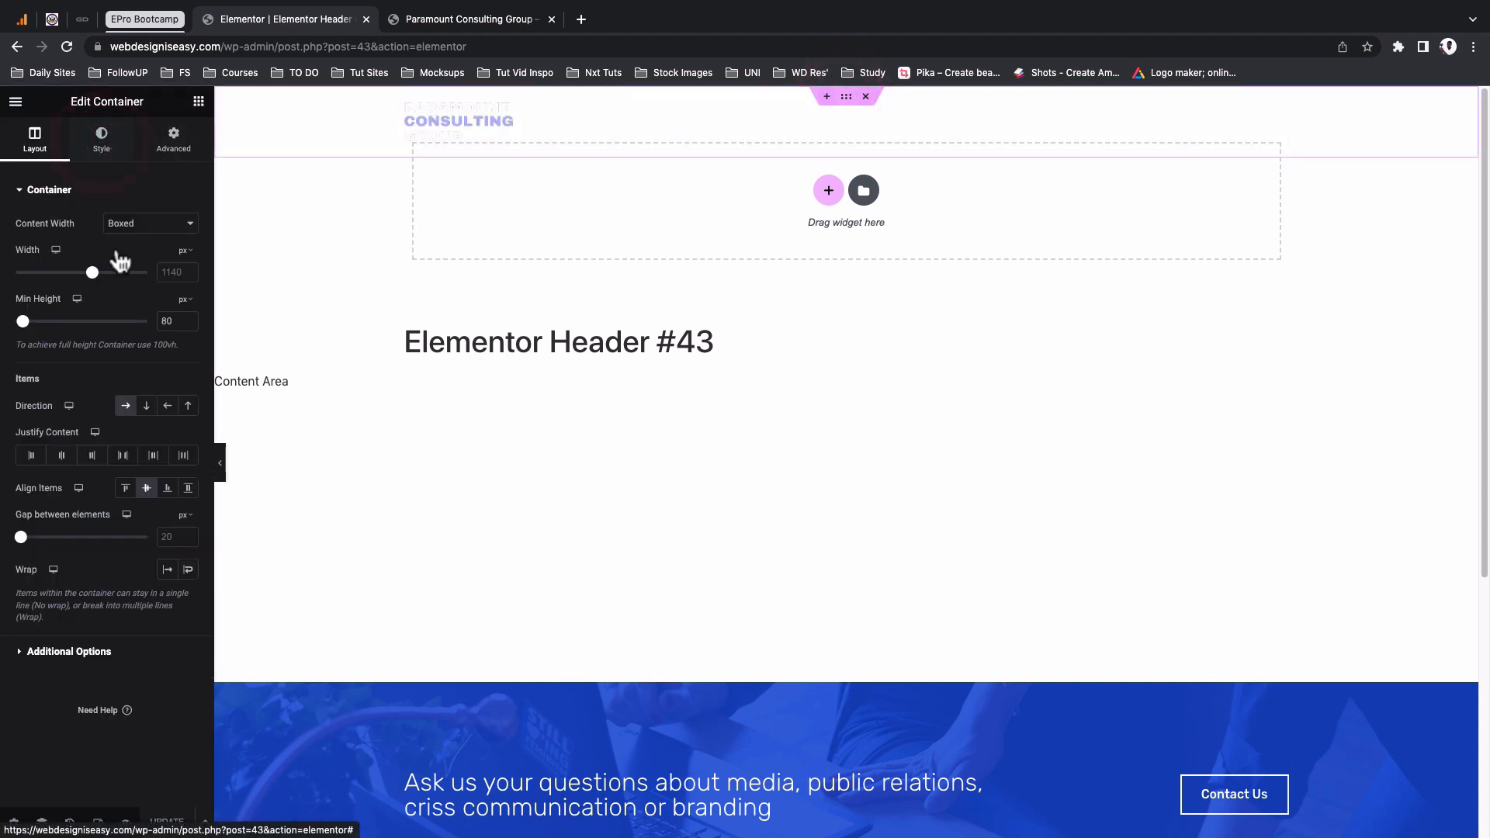
click(101, 140)
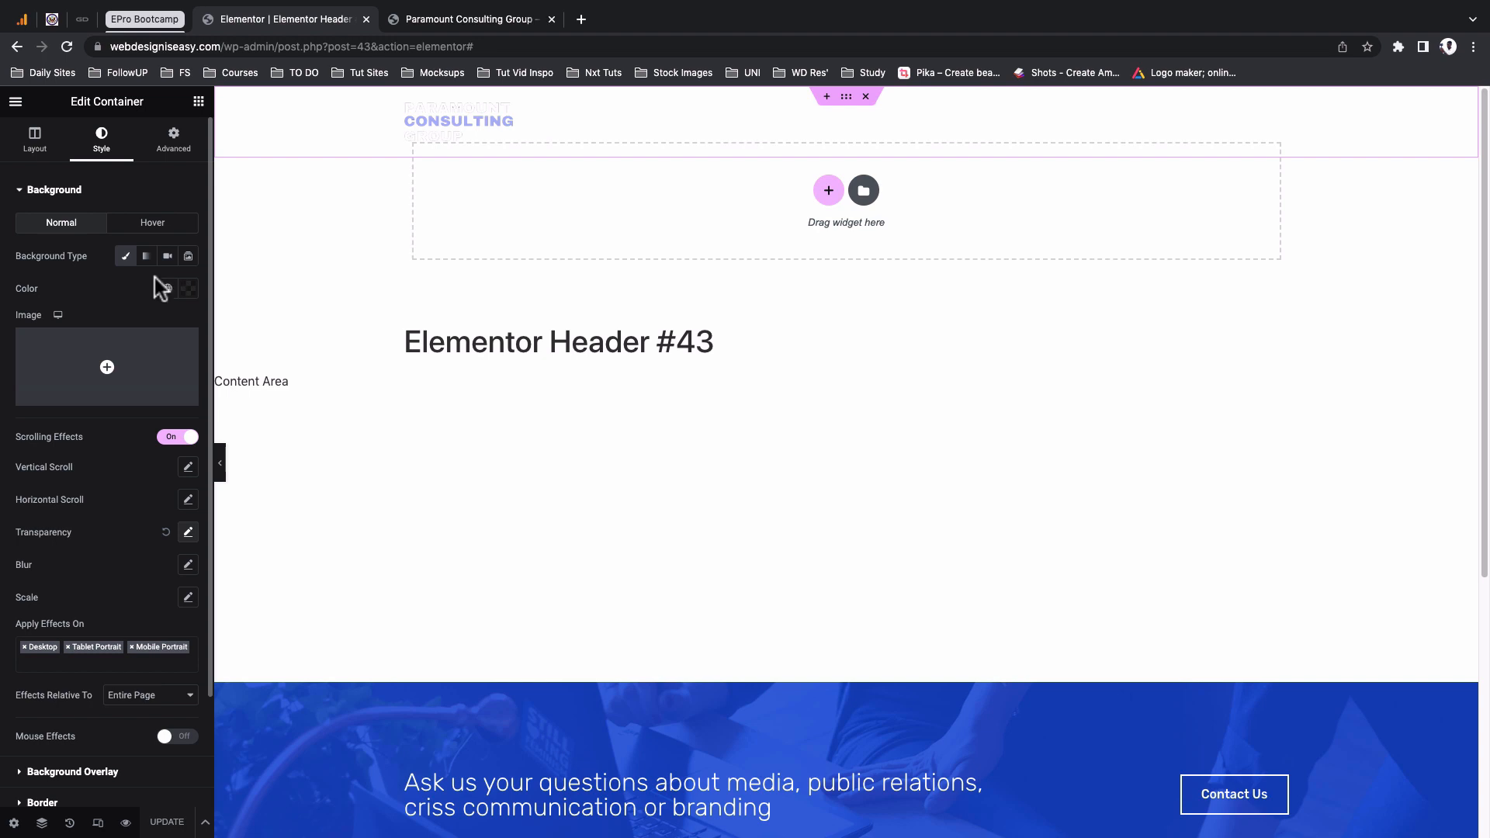
click(166, 288)
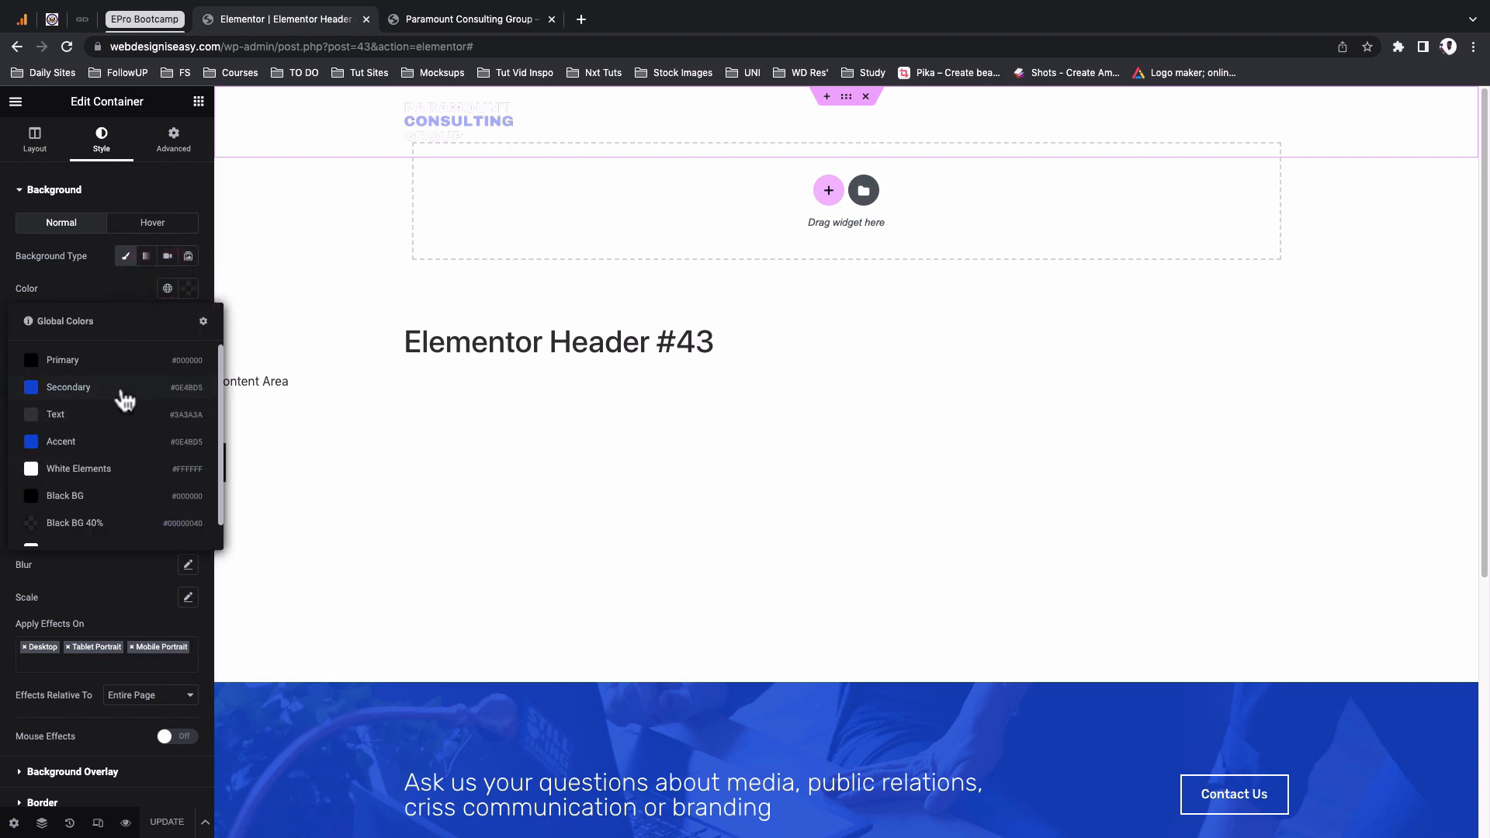
click(124, 392)
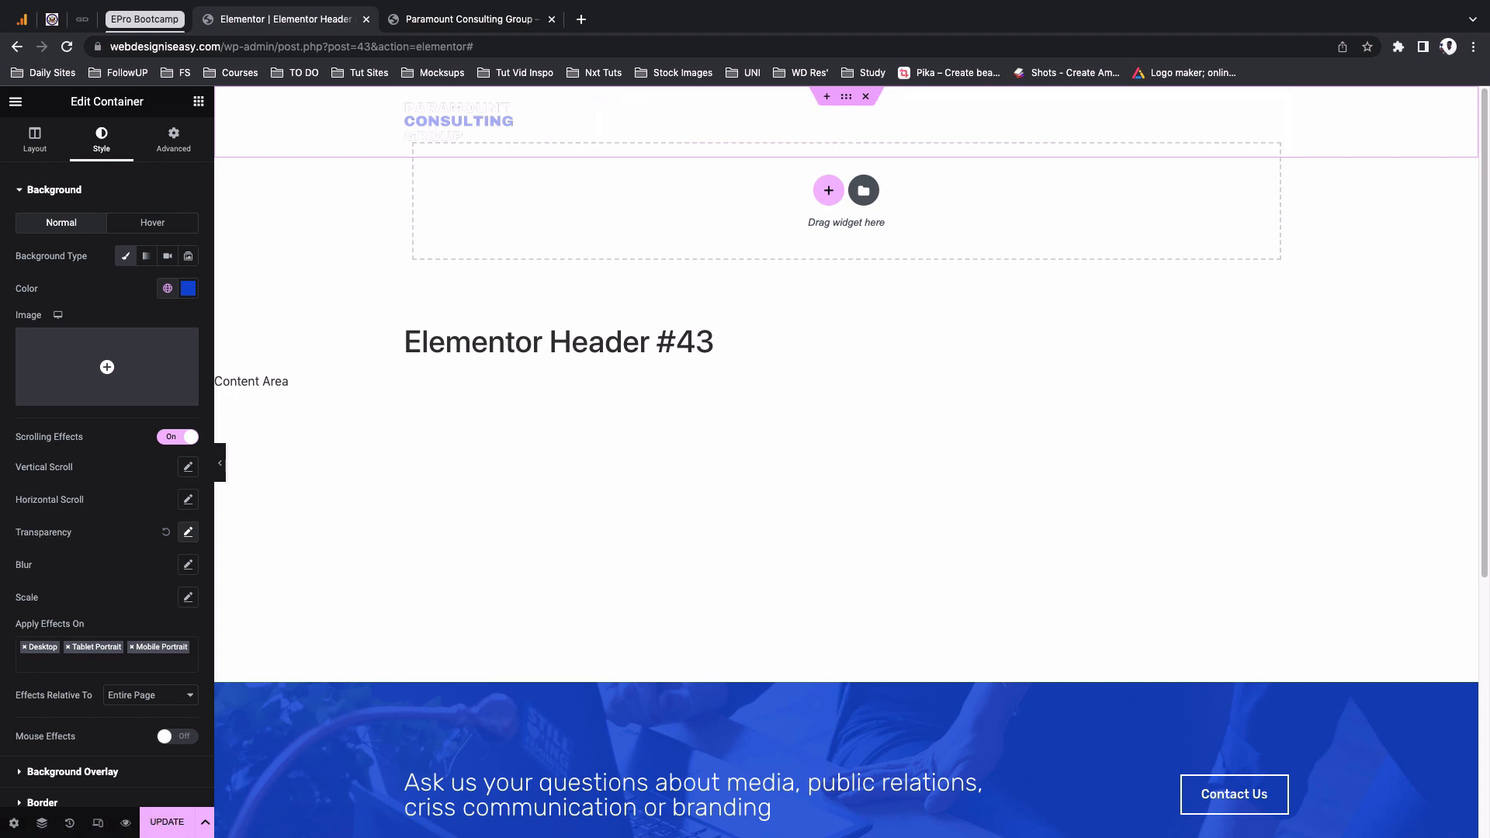
Reset the header background's transparency effect and turn off its scrolling effects
click(166, 531)
click(172, 439)
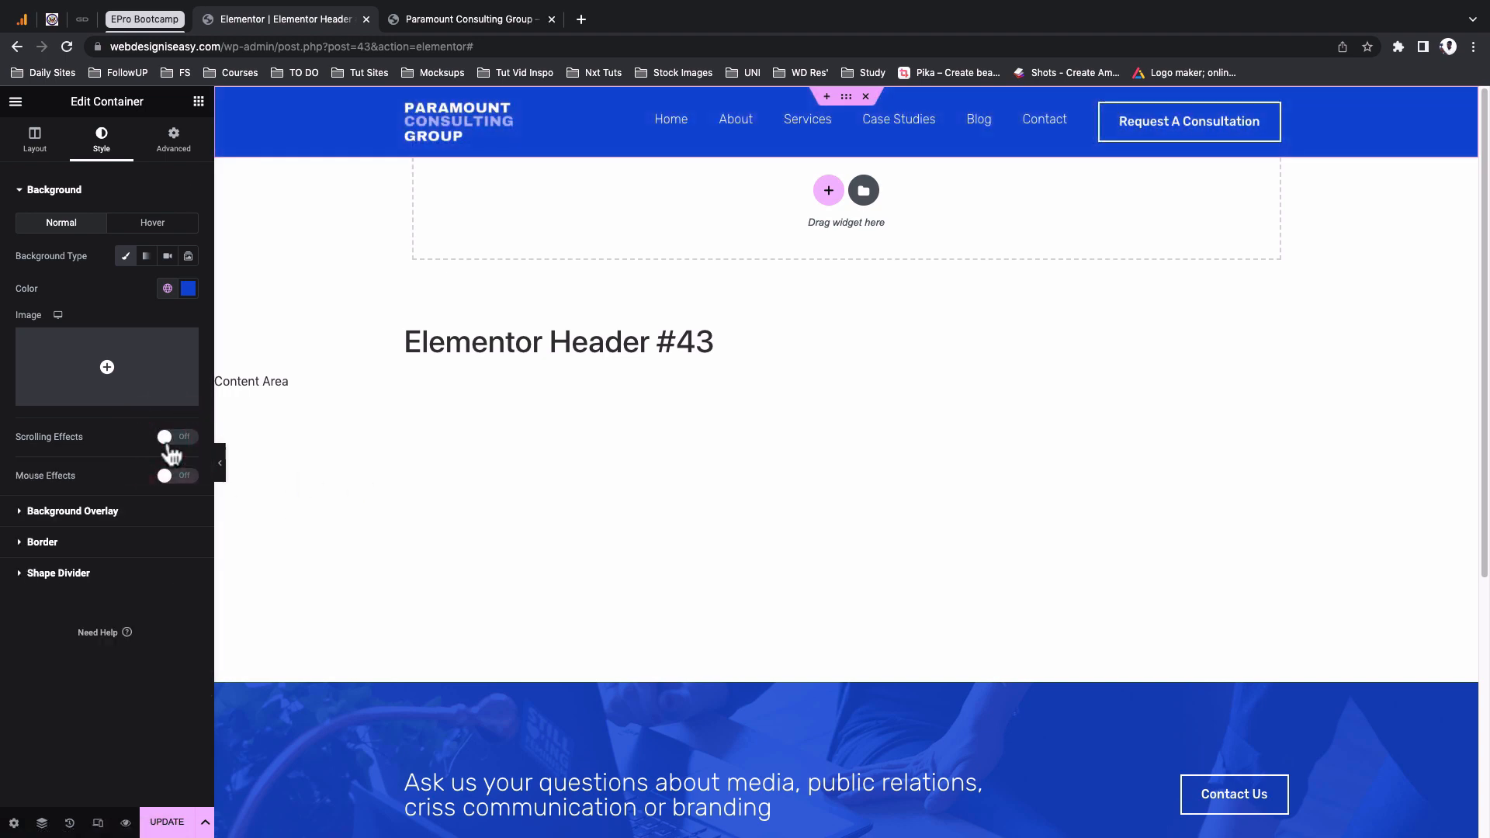
scroll(838, 403, down, 5)
Set the header container's Sticky motion effect to None
click(168, 146)
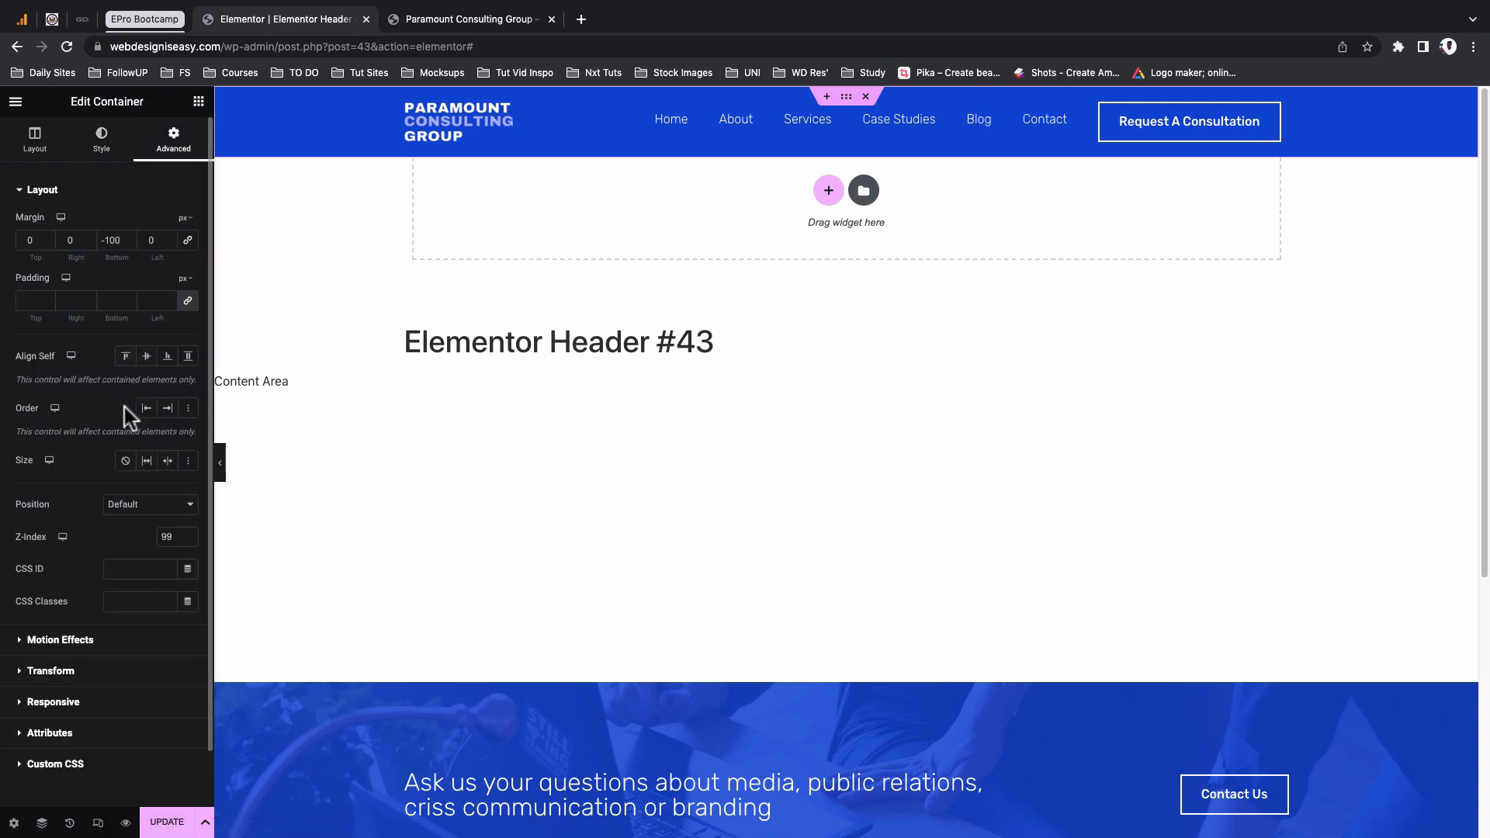
scroll(100, 585, down, 2)
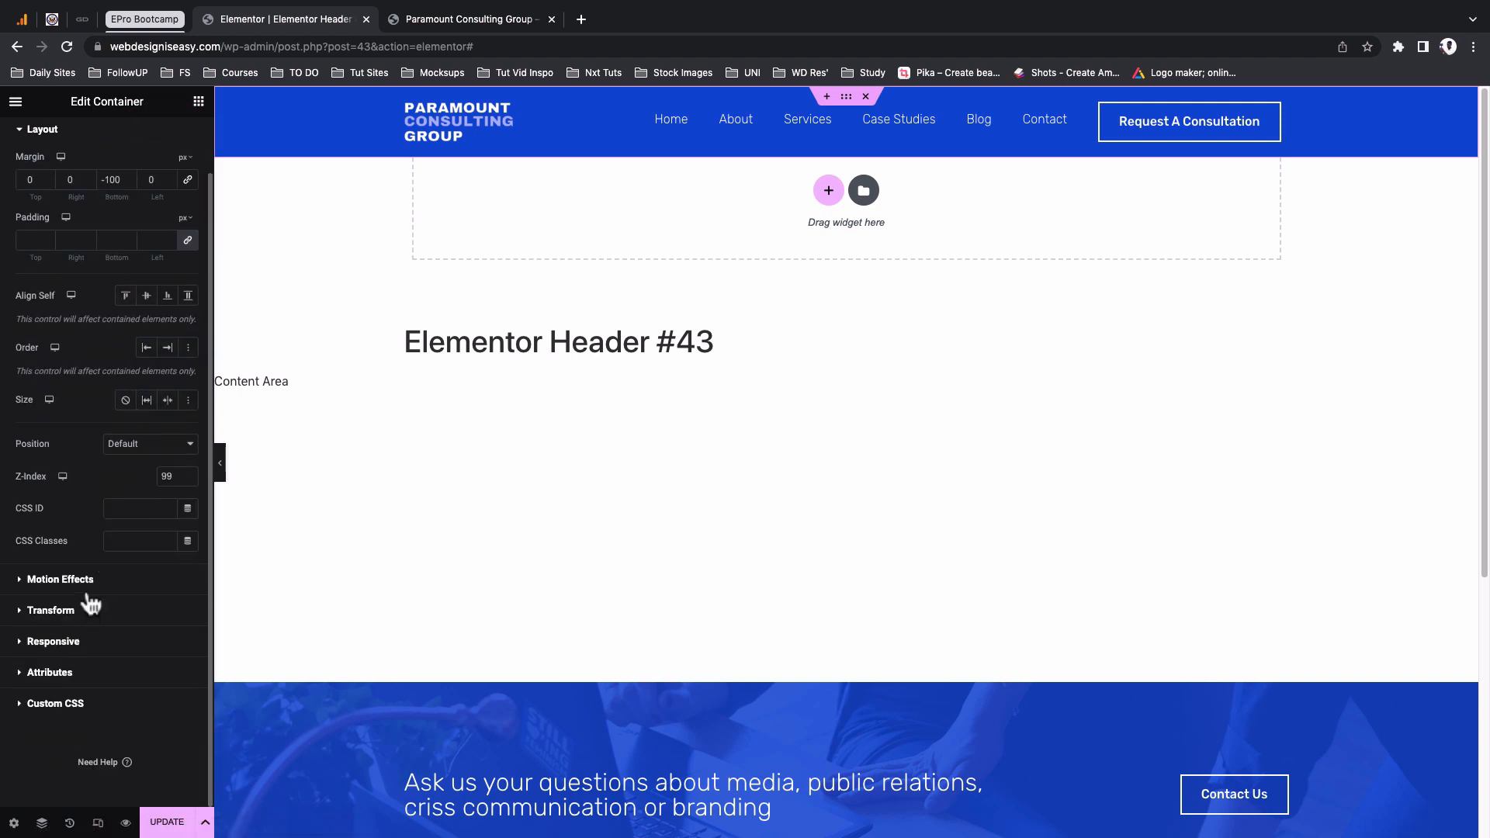
click(88, 588)
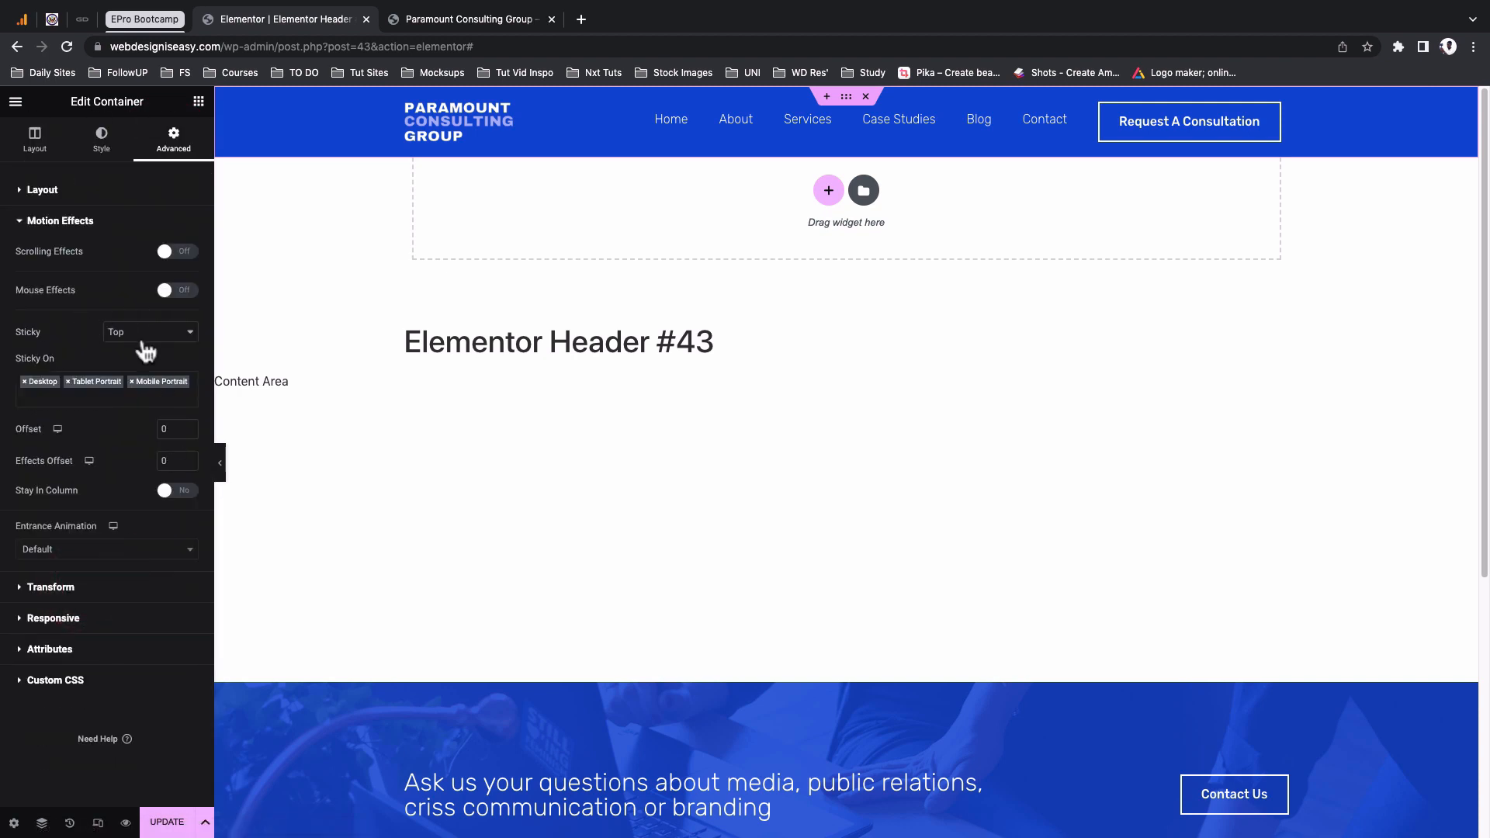
click(148, 334)
click(124, 318)
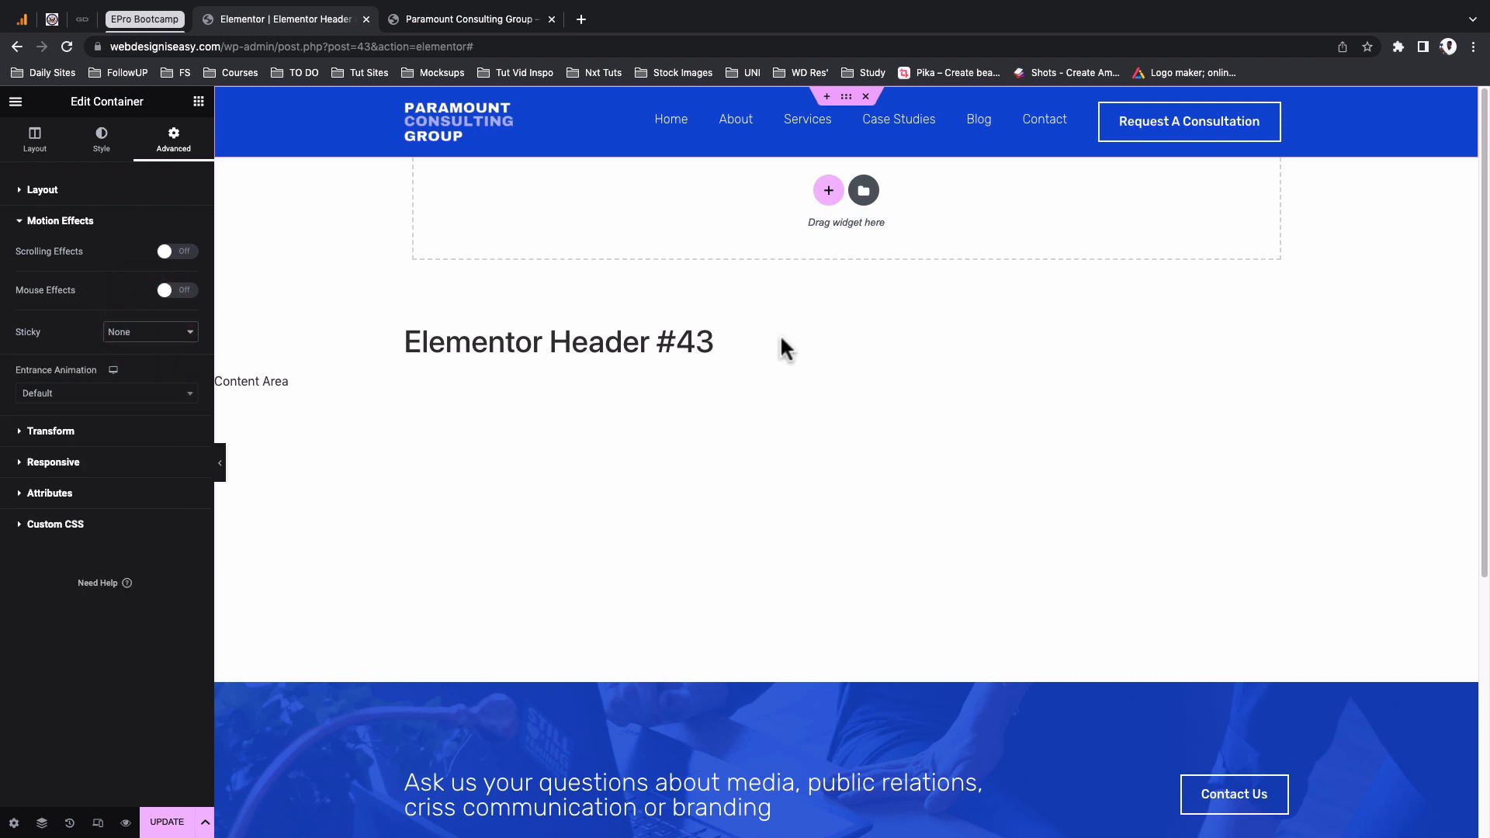
Search the widget library for "menu", try "mega" as an alternative term, and return to the "menu" search
click(200, 104)
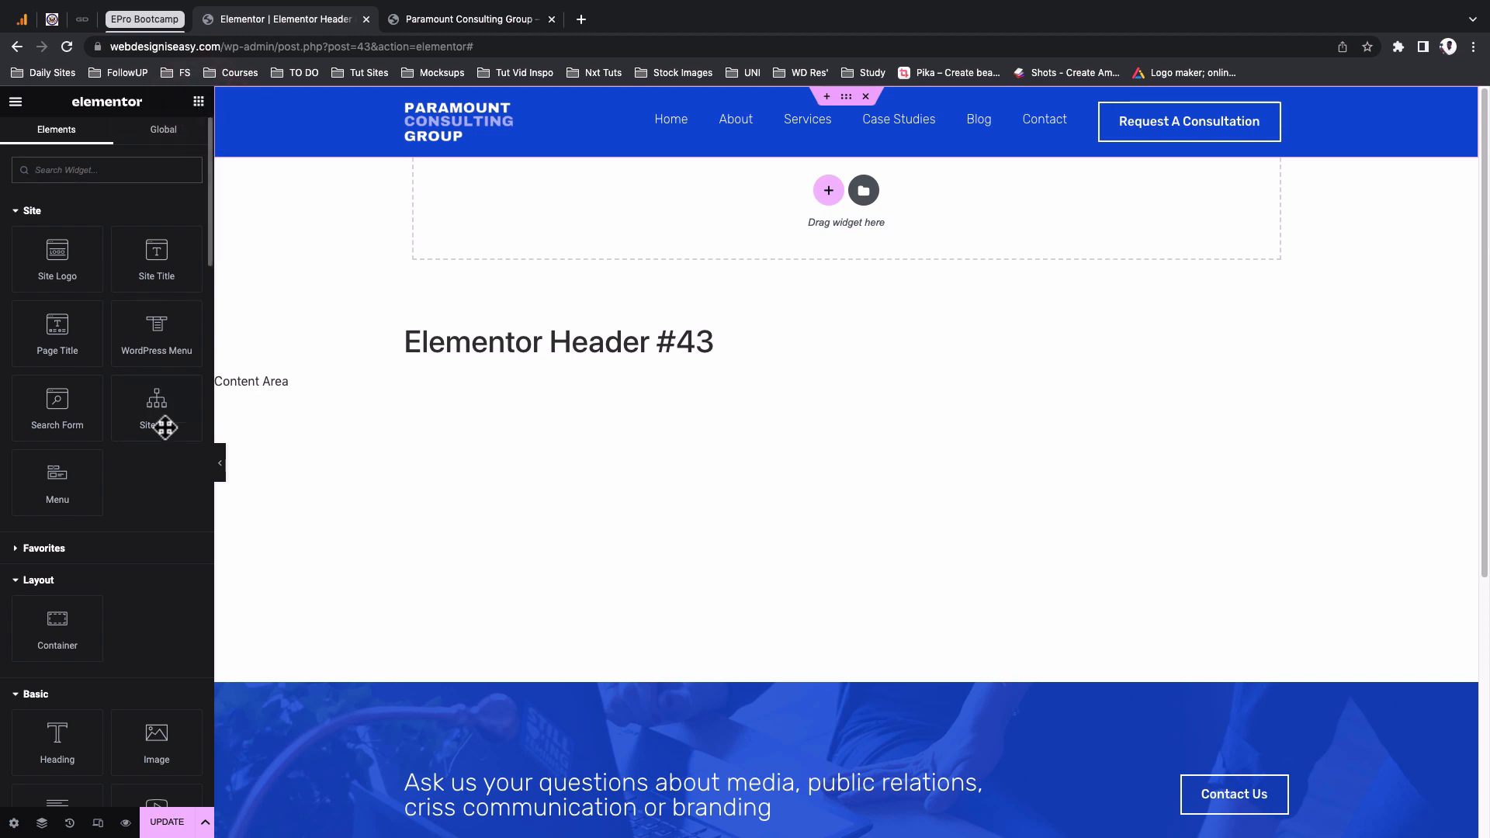
click(73, 168)
text(menu)
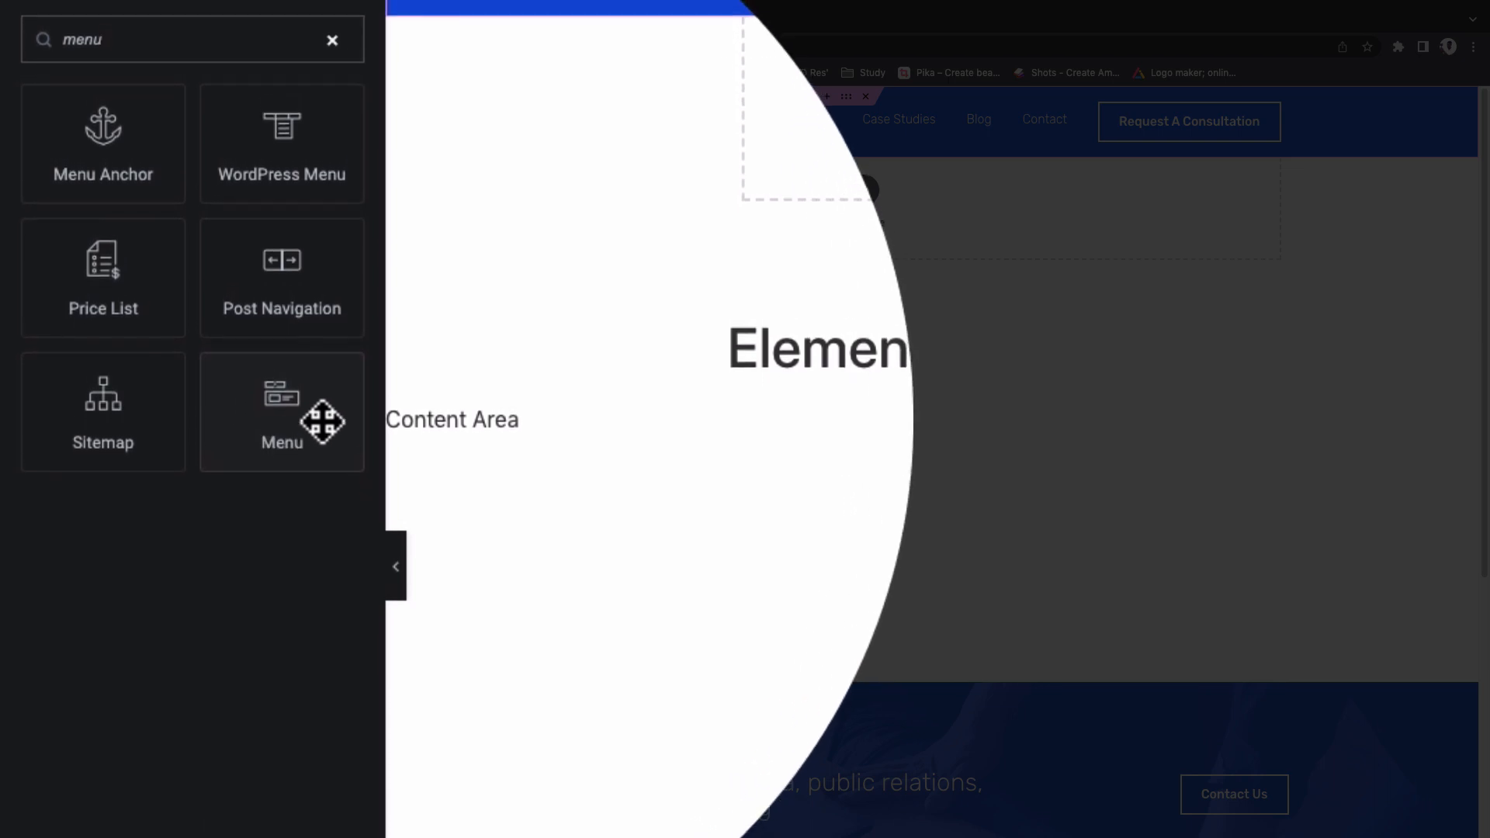
key(BackSpace)
key(BackSpace)
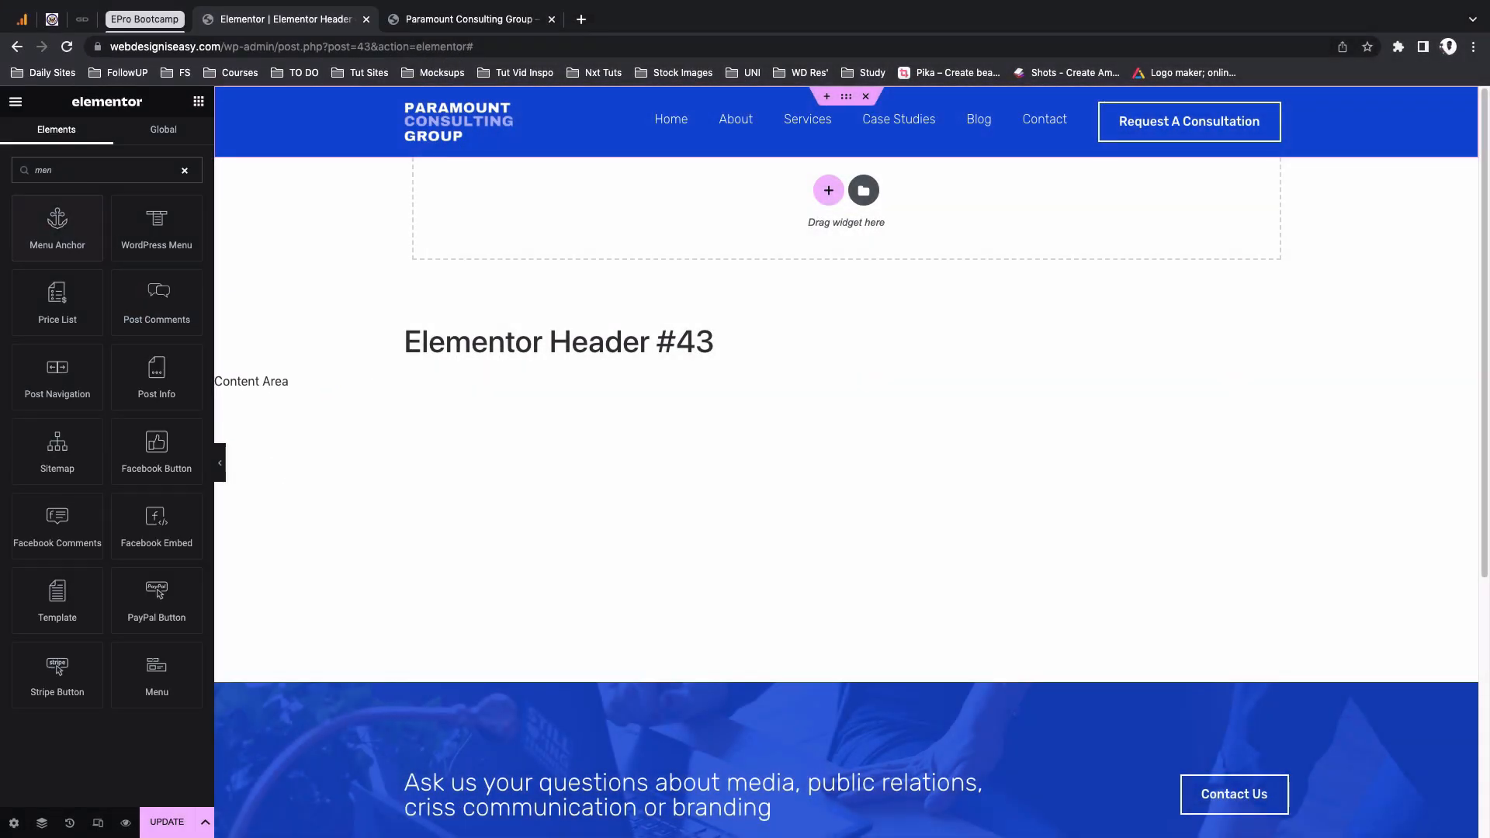
text(ga)
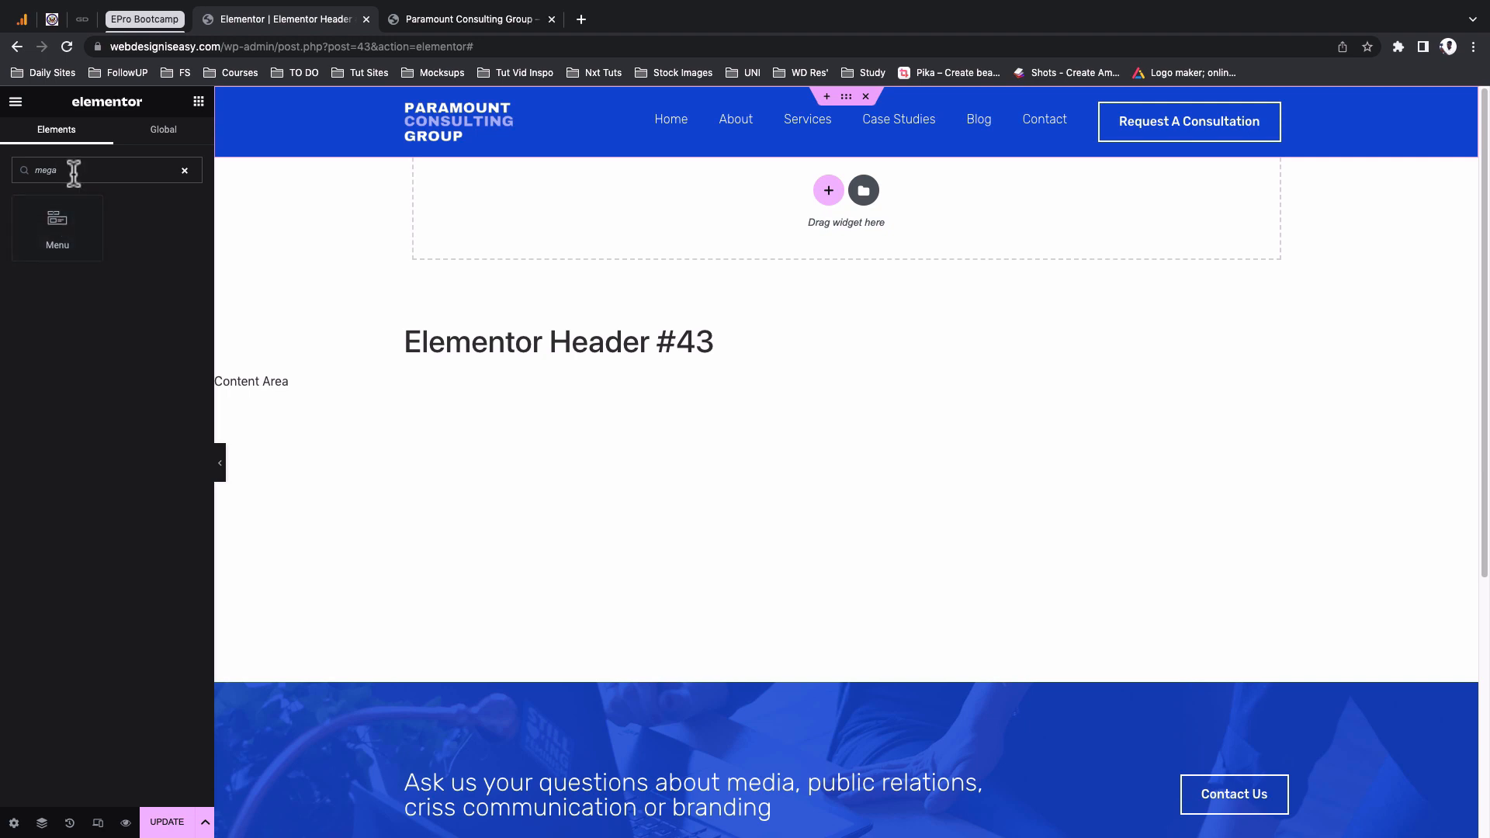
key(BackSpace)
key(BackSpace)
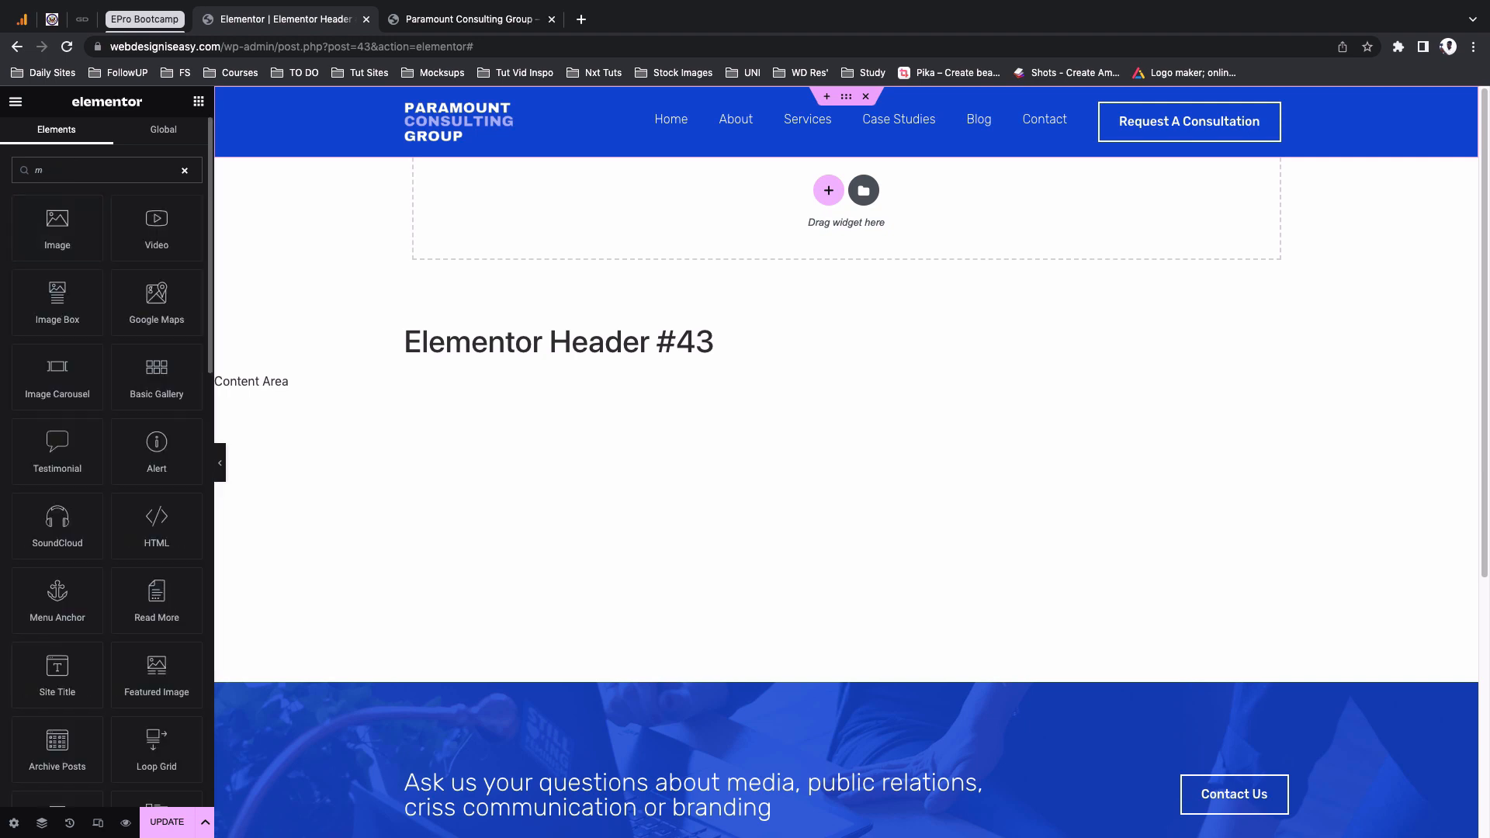
text(enu)
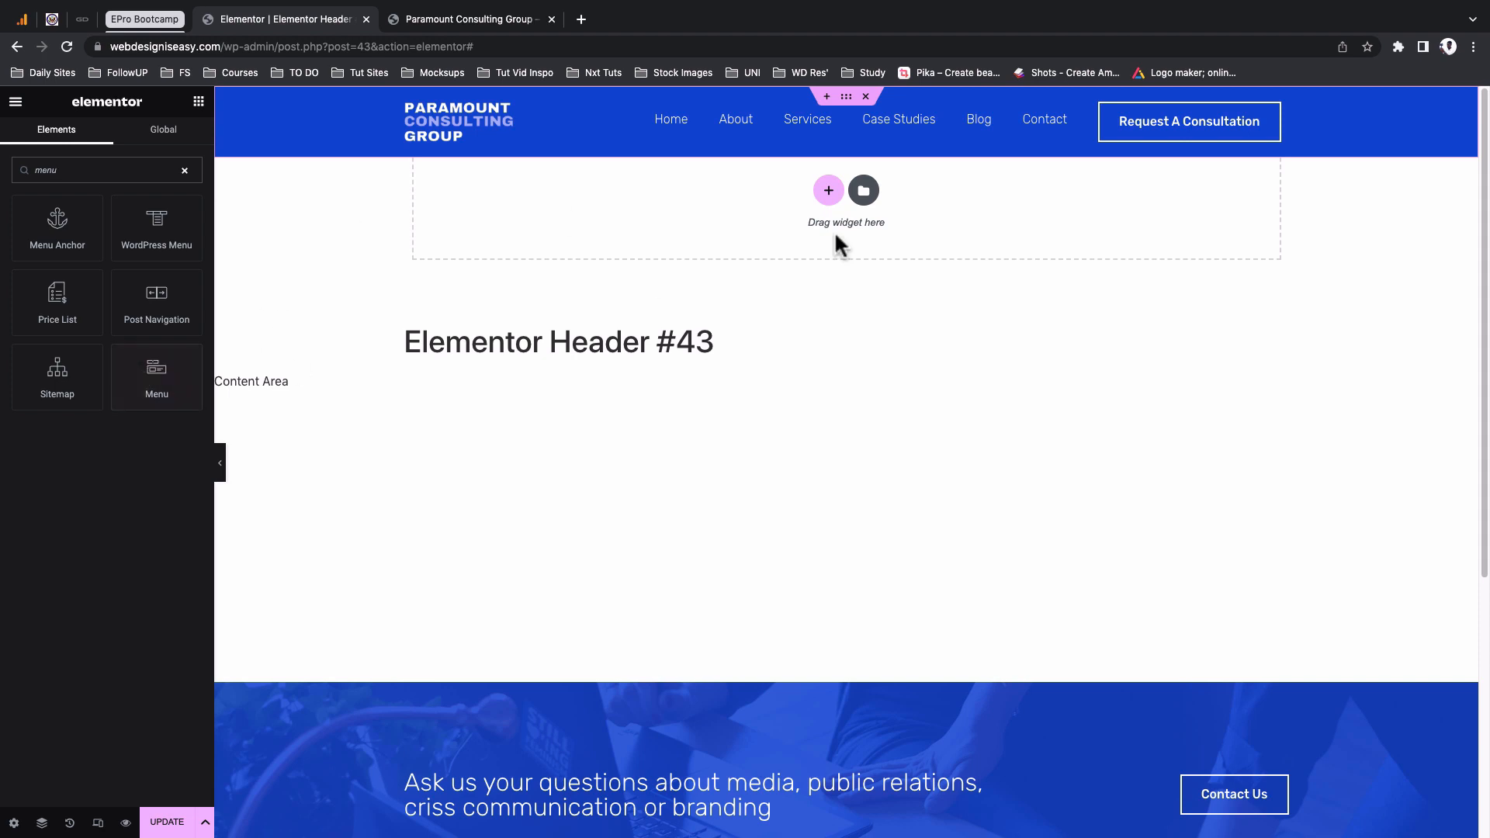
Delete the existing navigation menu from the header and open the Navigator
click(1075, 112)
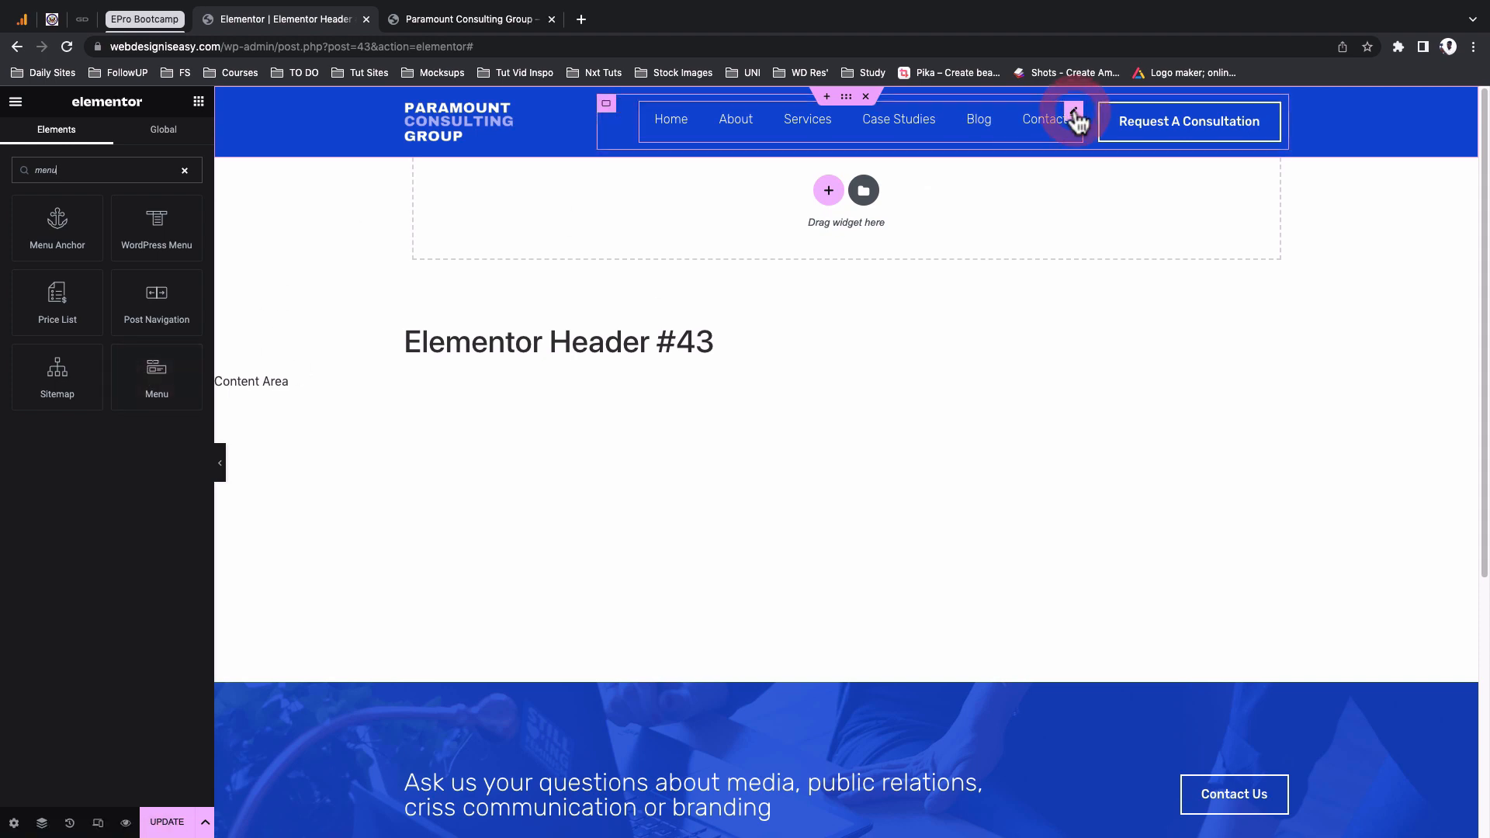
right_click(1078, 120)
click(1117, 425)
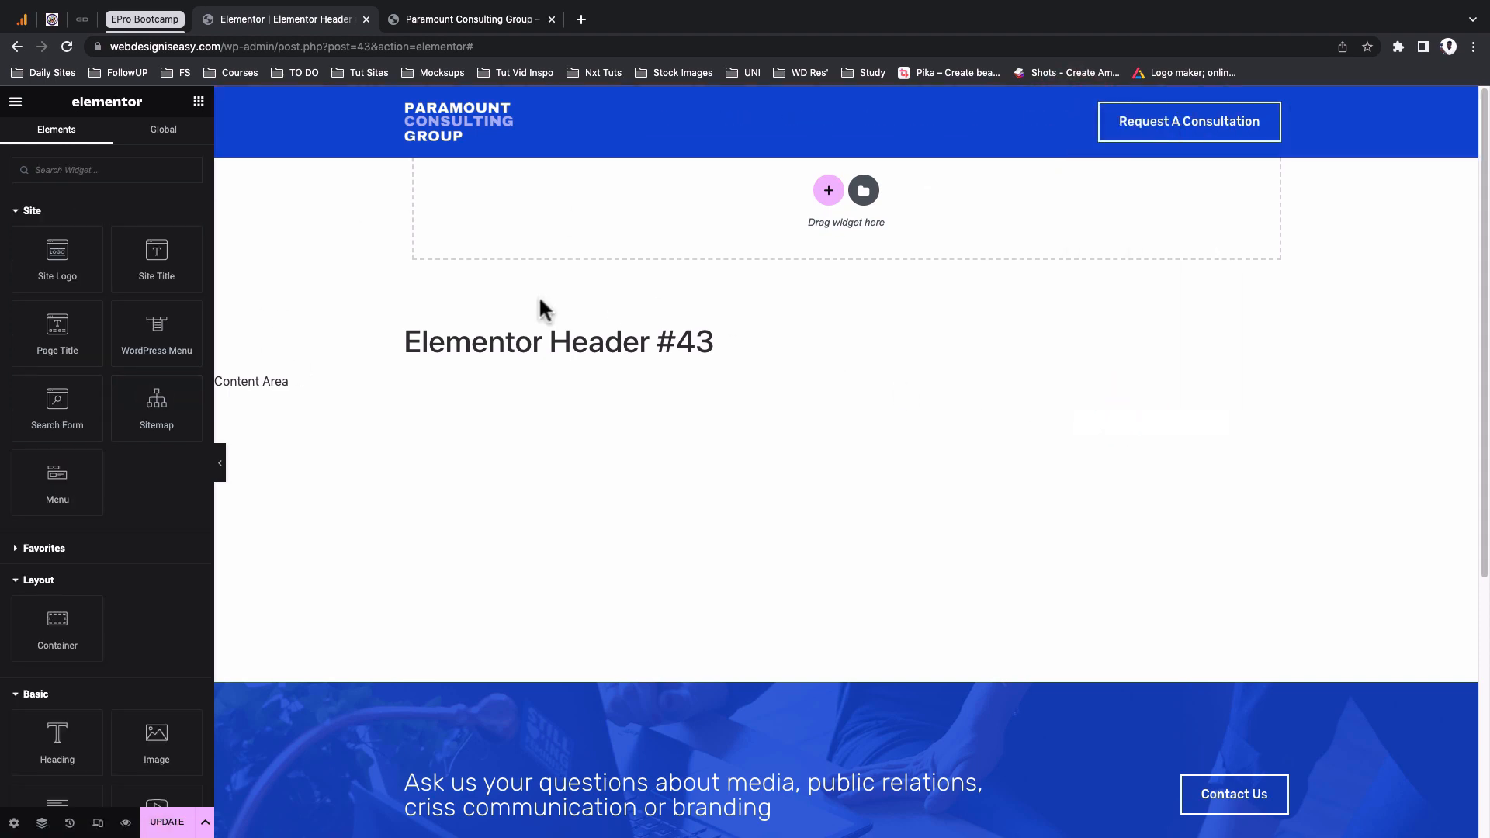
key(super+i)
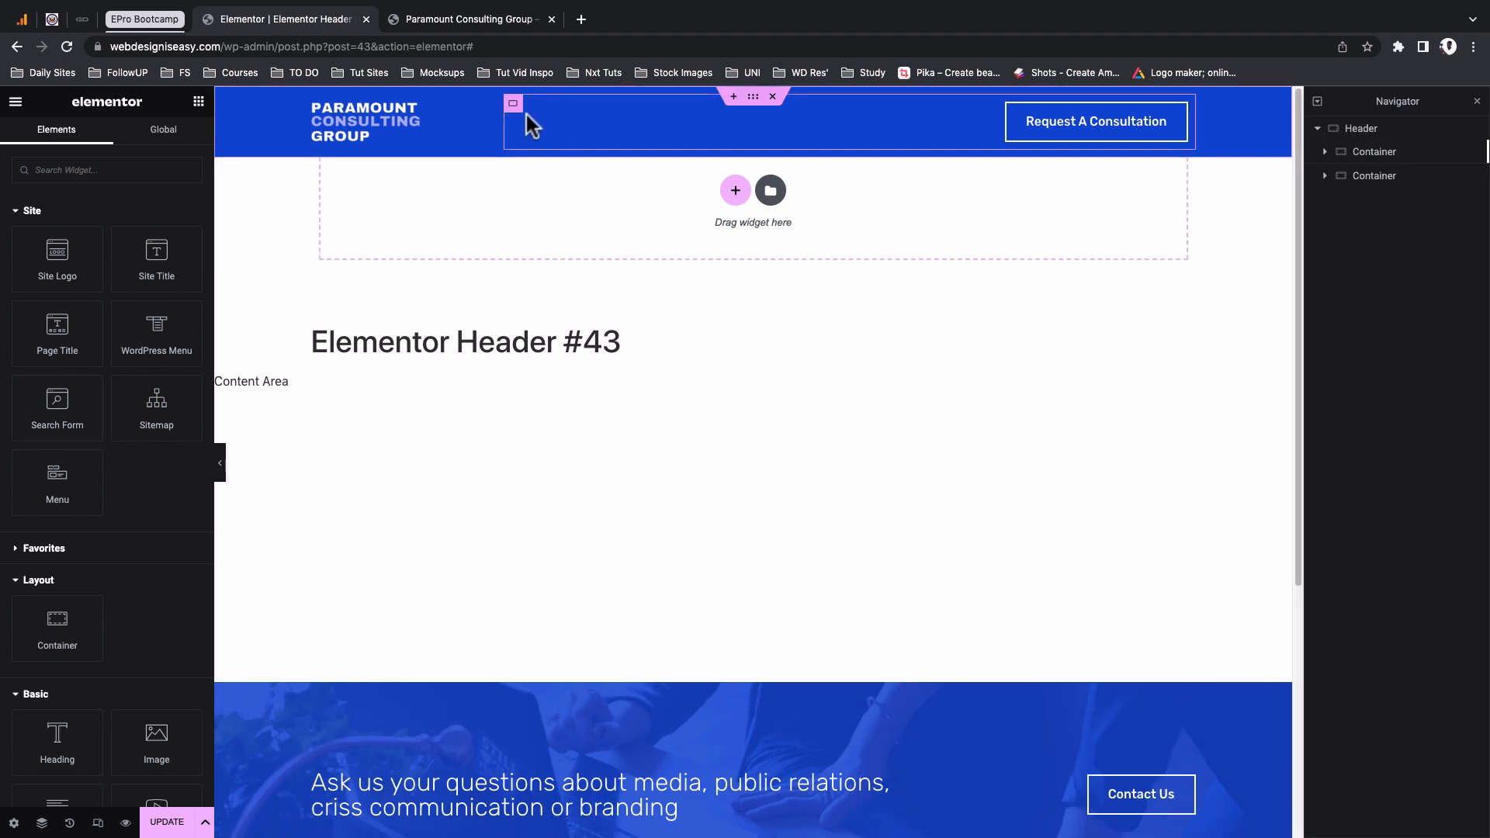
Duplicate the header container that holds the Request A Consultation button and delete the button from the first copy
right_click(512, 111)
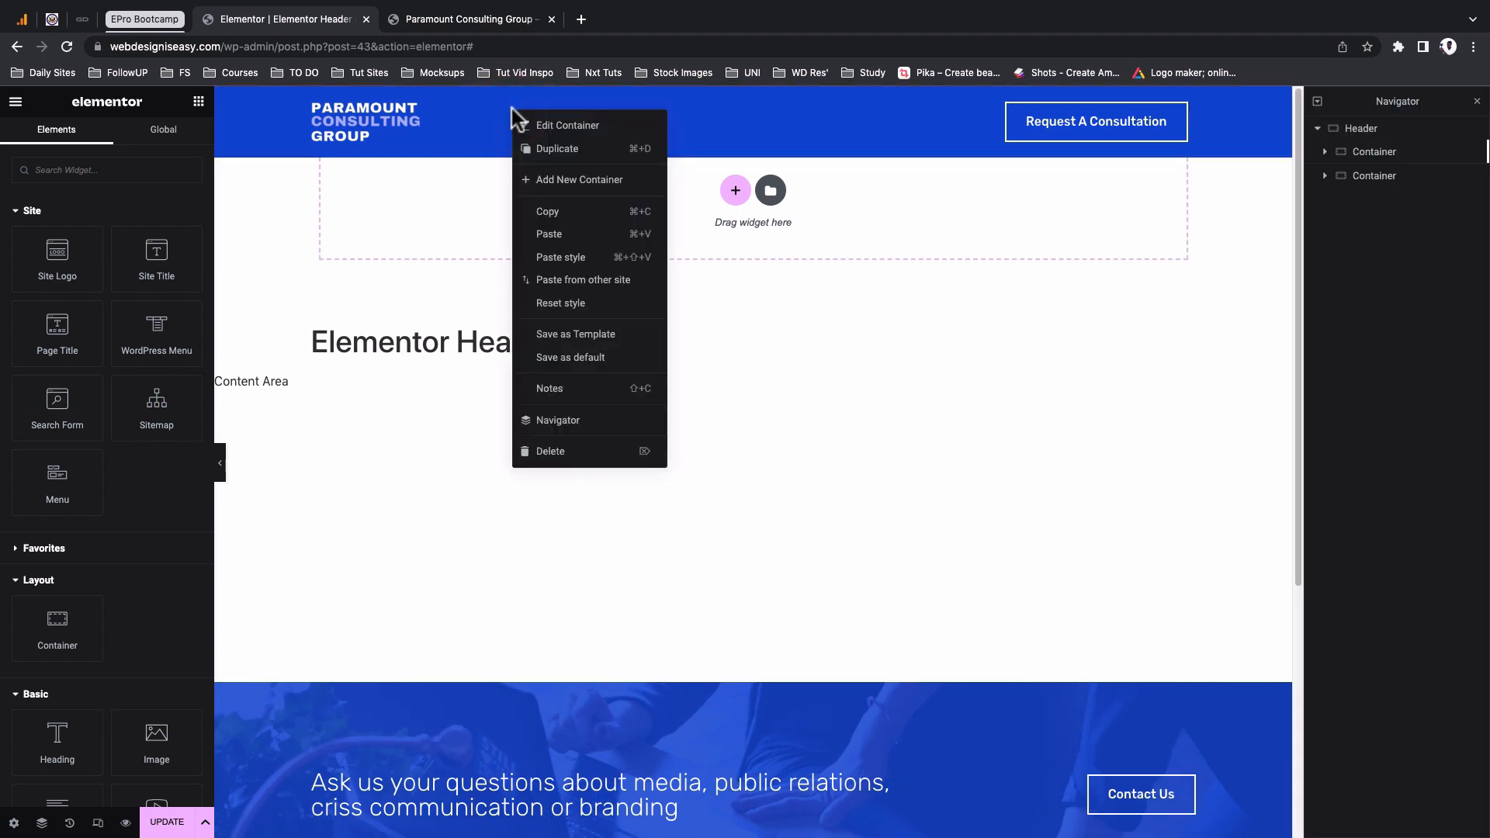
click(556, 149)
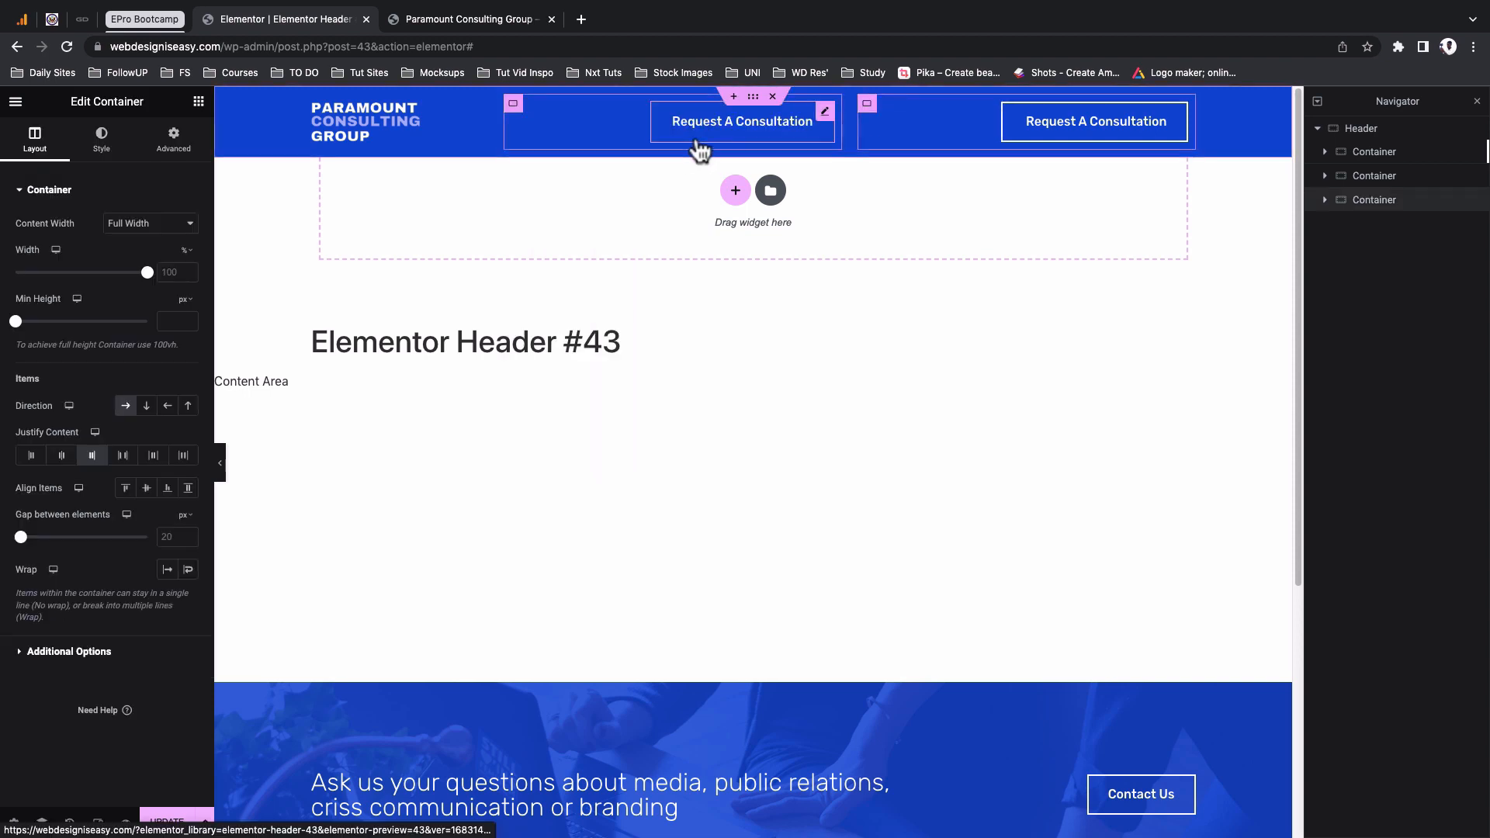
right_click(819, 115)
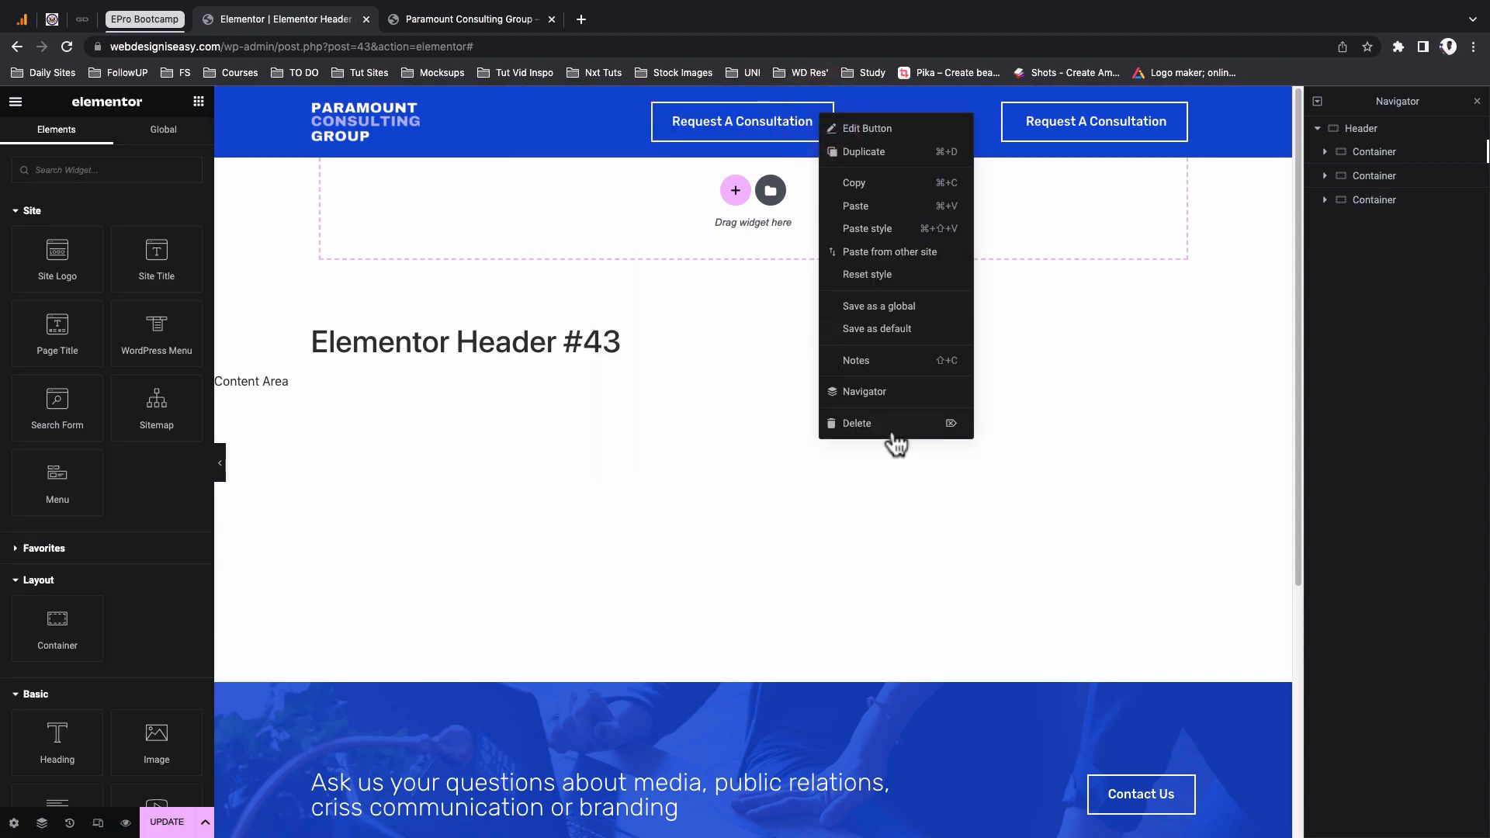
click(857, 423)
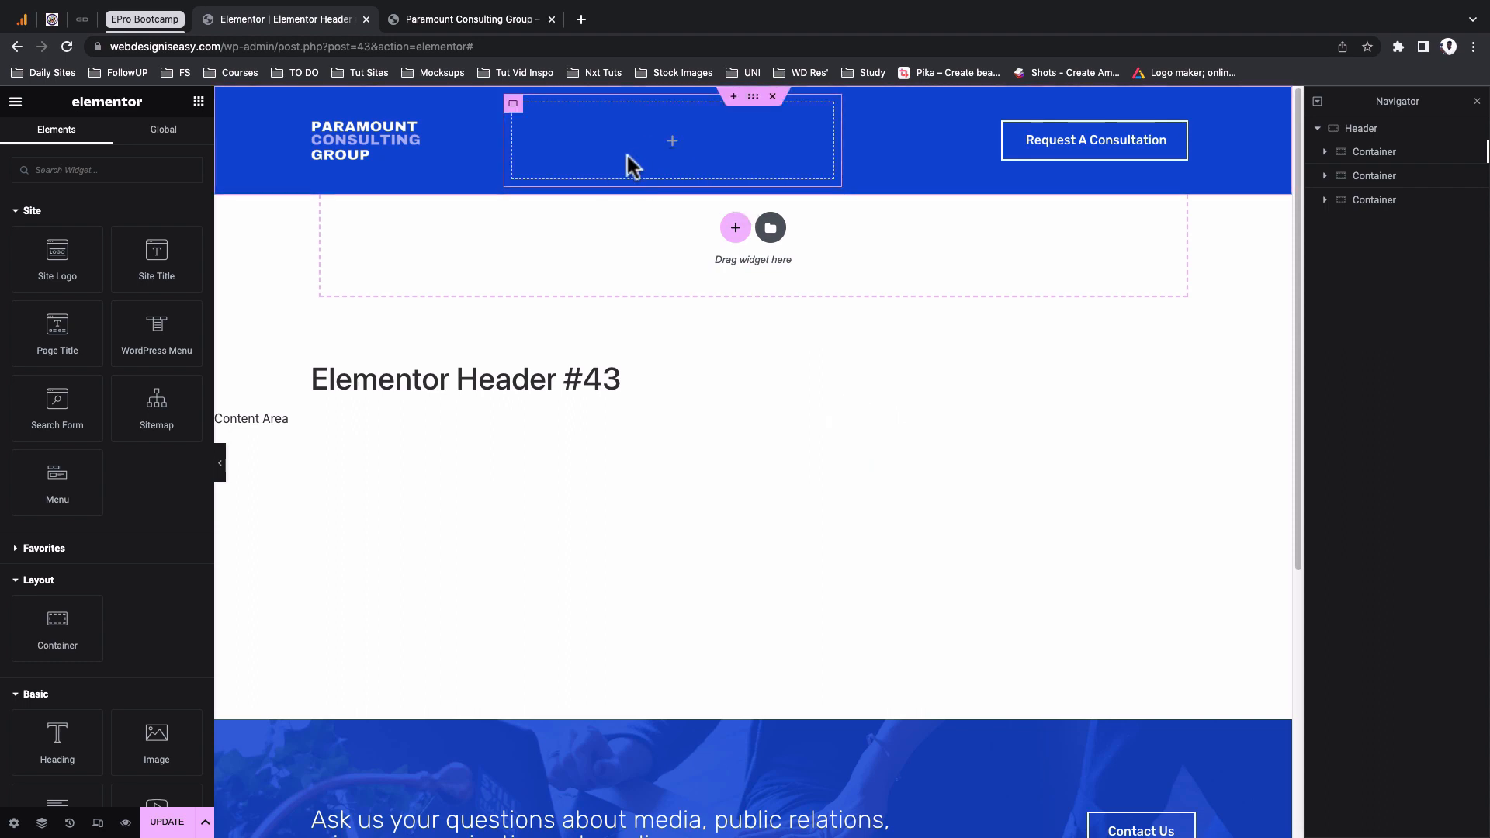
Search the widgets for "mega" and place the Menu widget in the empty middle container of the header
click(154, 166)
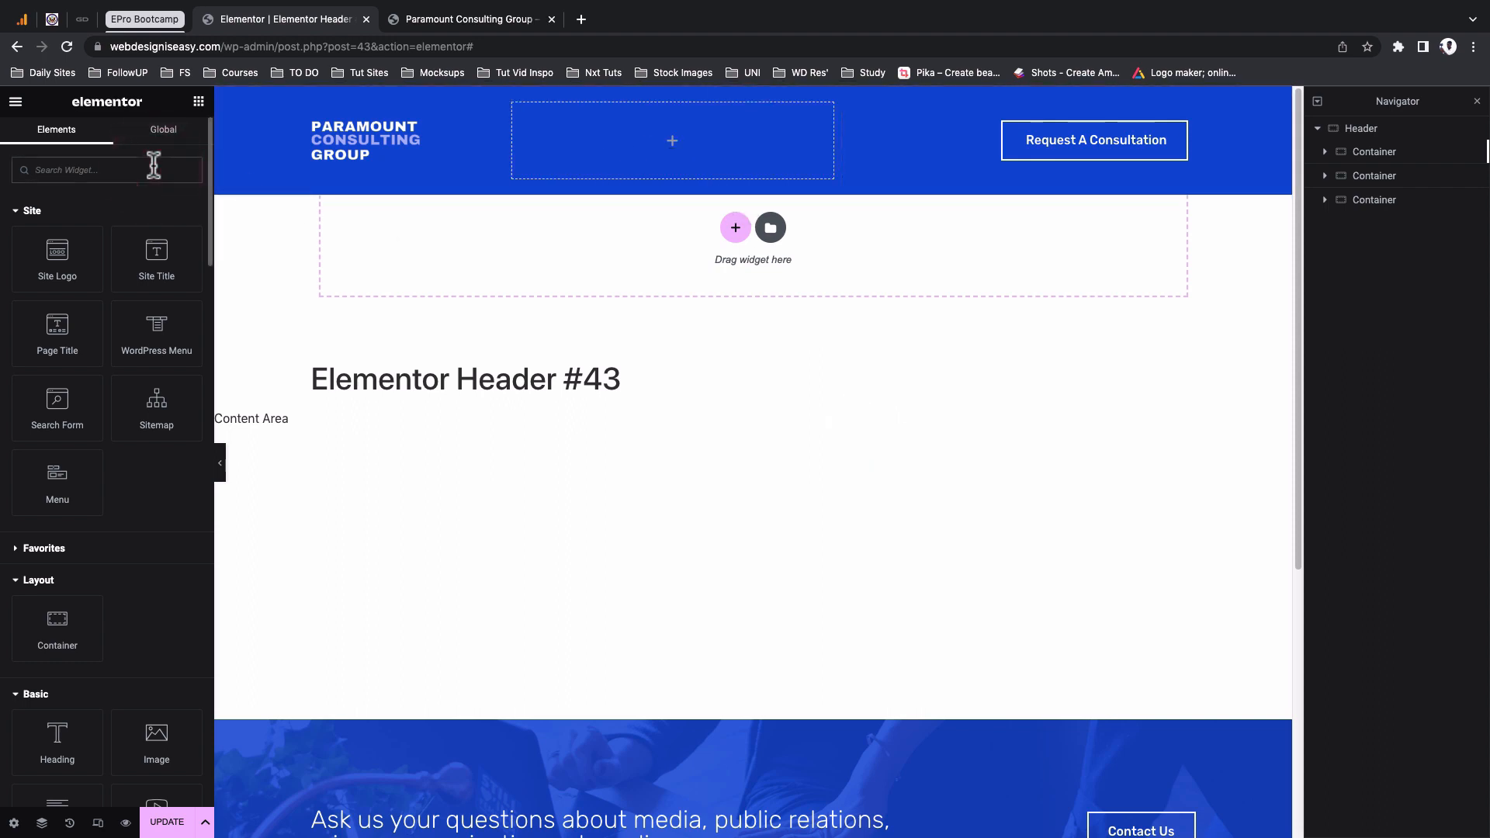
text(mega)
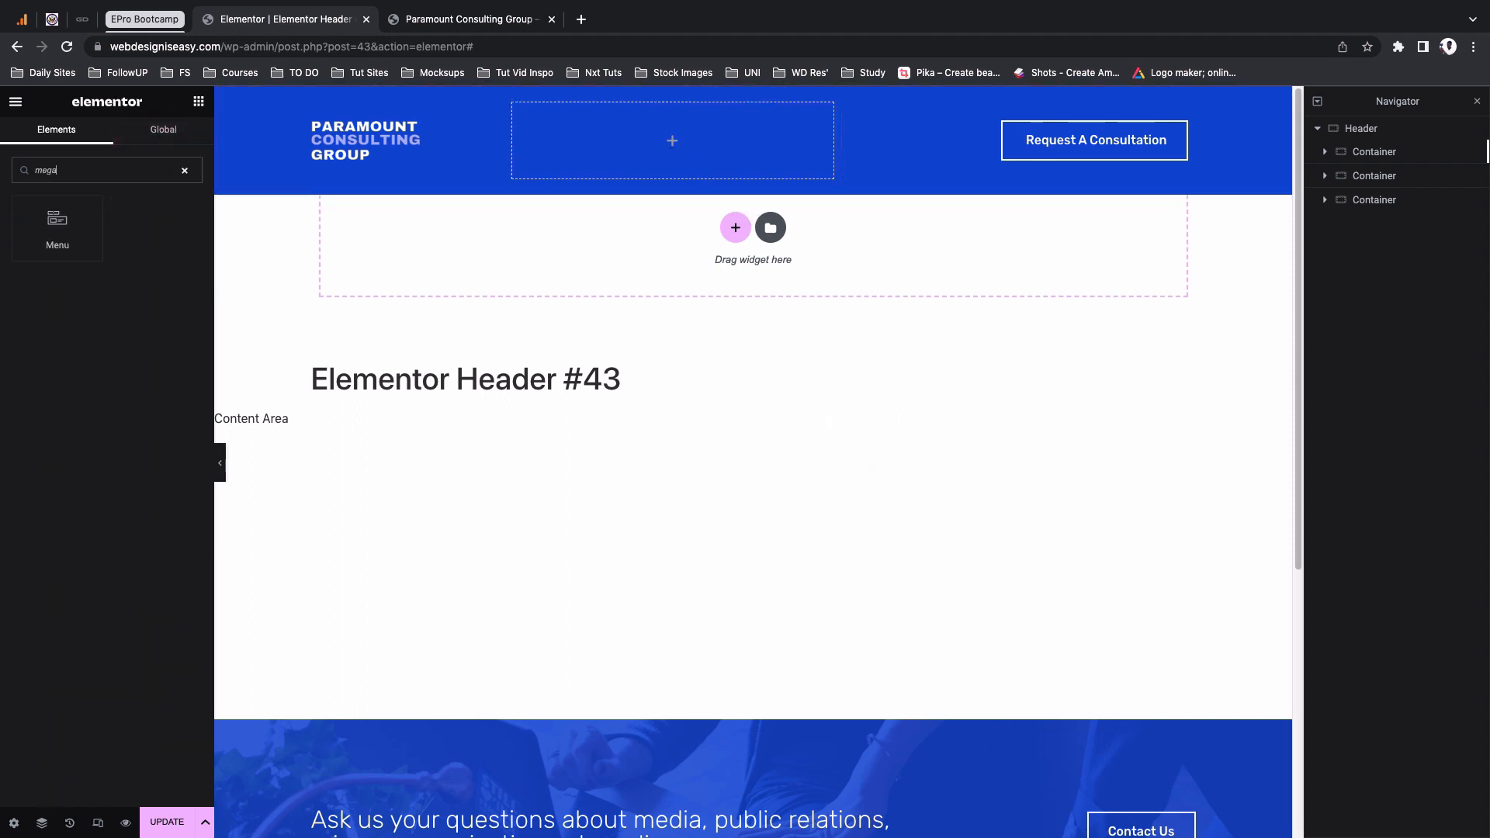
drag(60, 233, 663, 151)
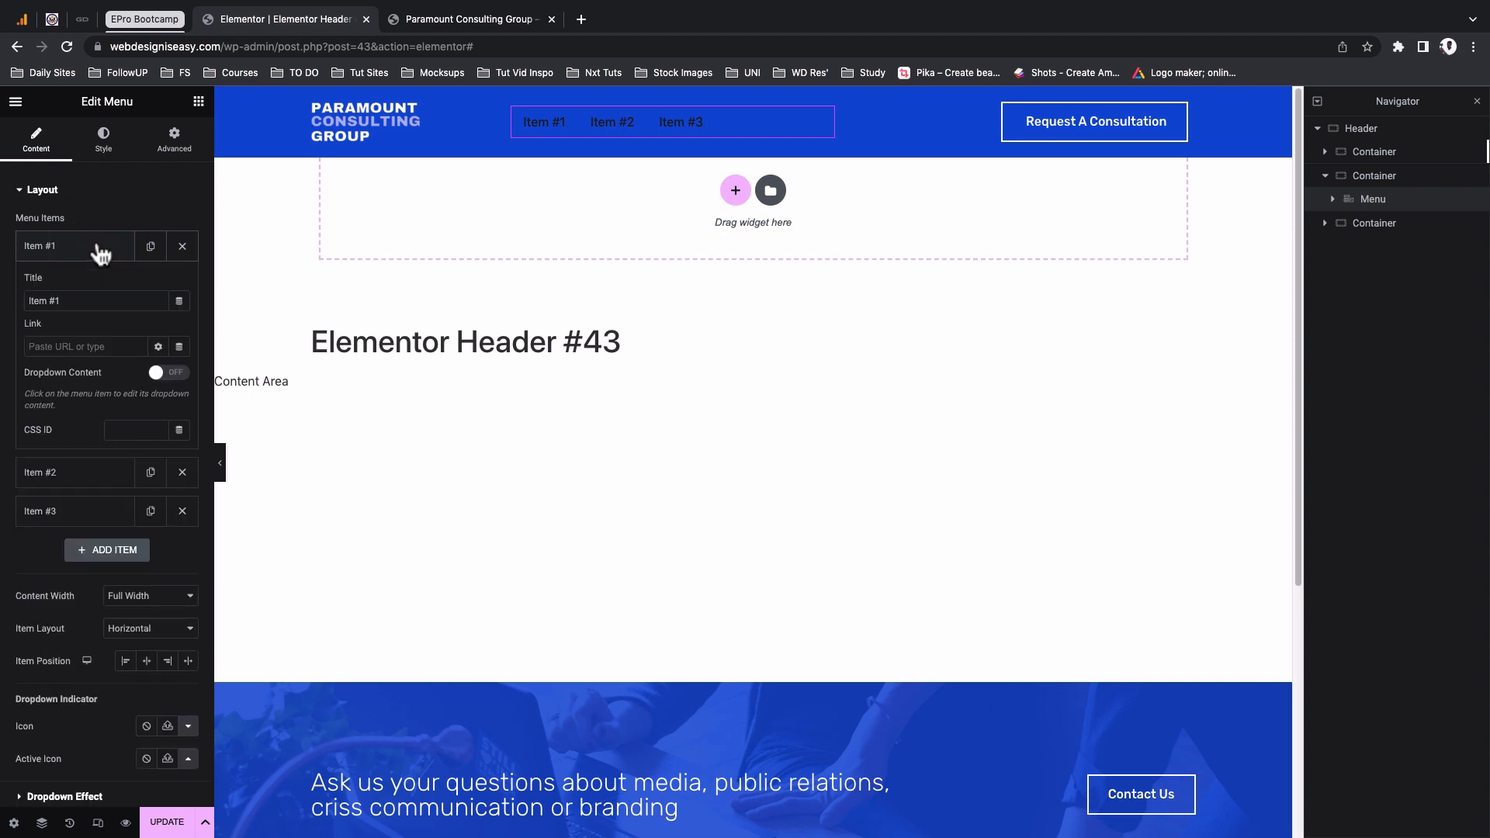
Title the first menu item Home, link it to the home page, and check the live site's existing menu items
triple_click(82, 303)
text(Home)
click(83, 349)
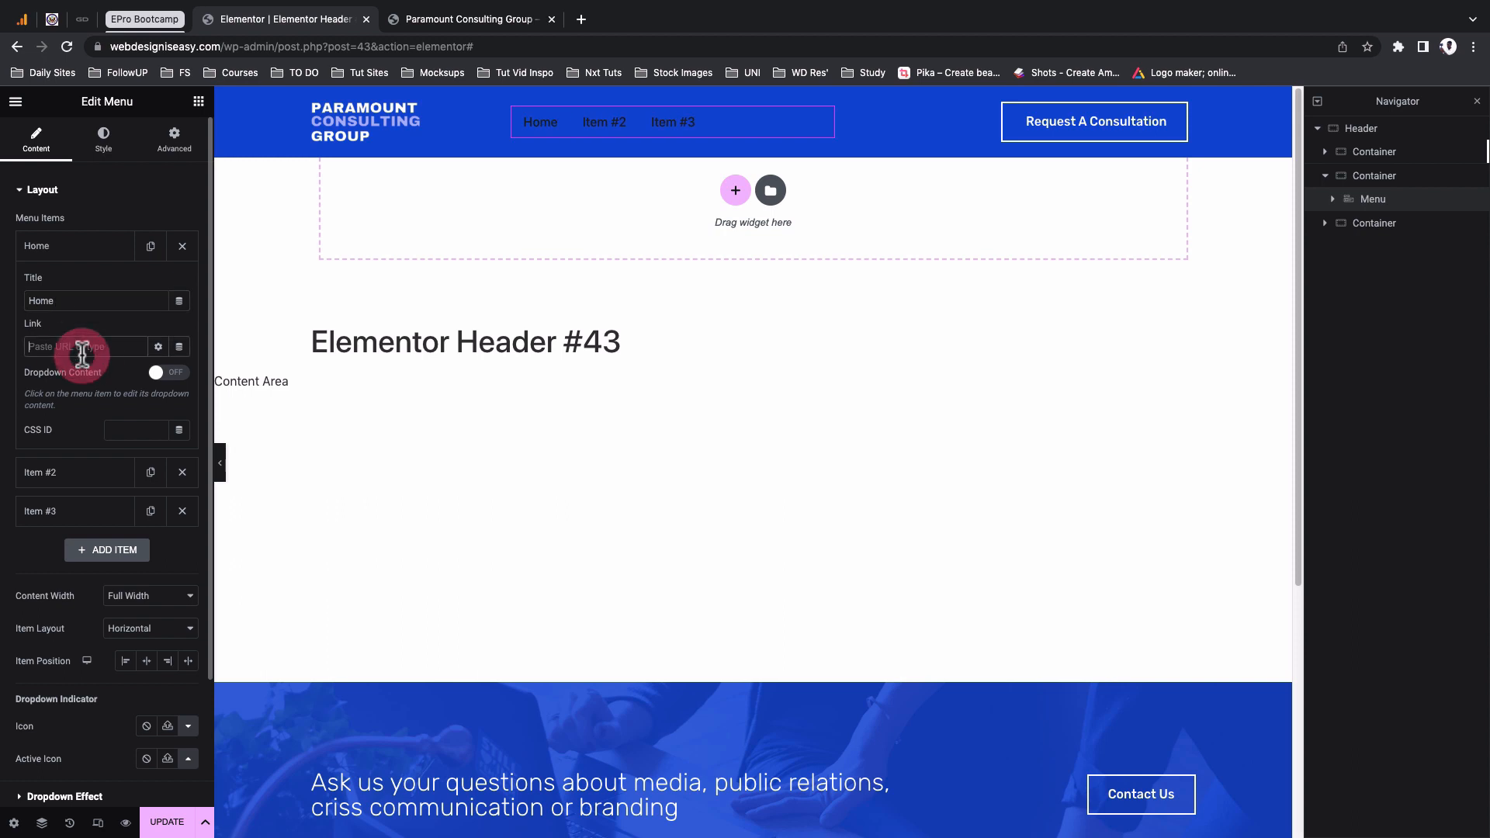
text(home)
click(79, 373)
click(429, 18)
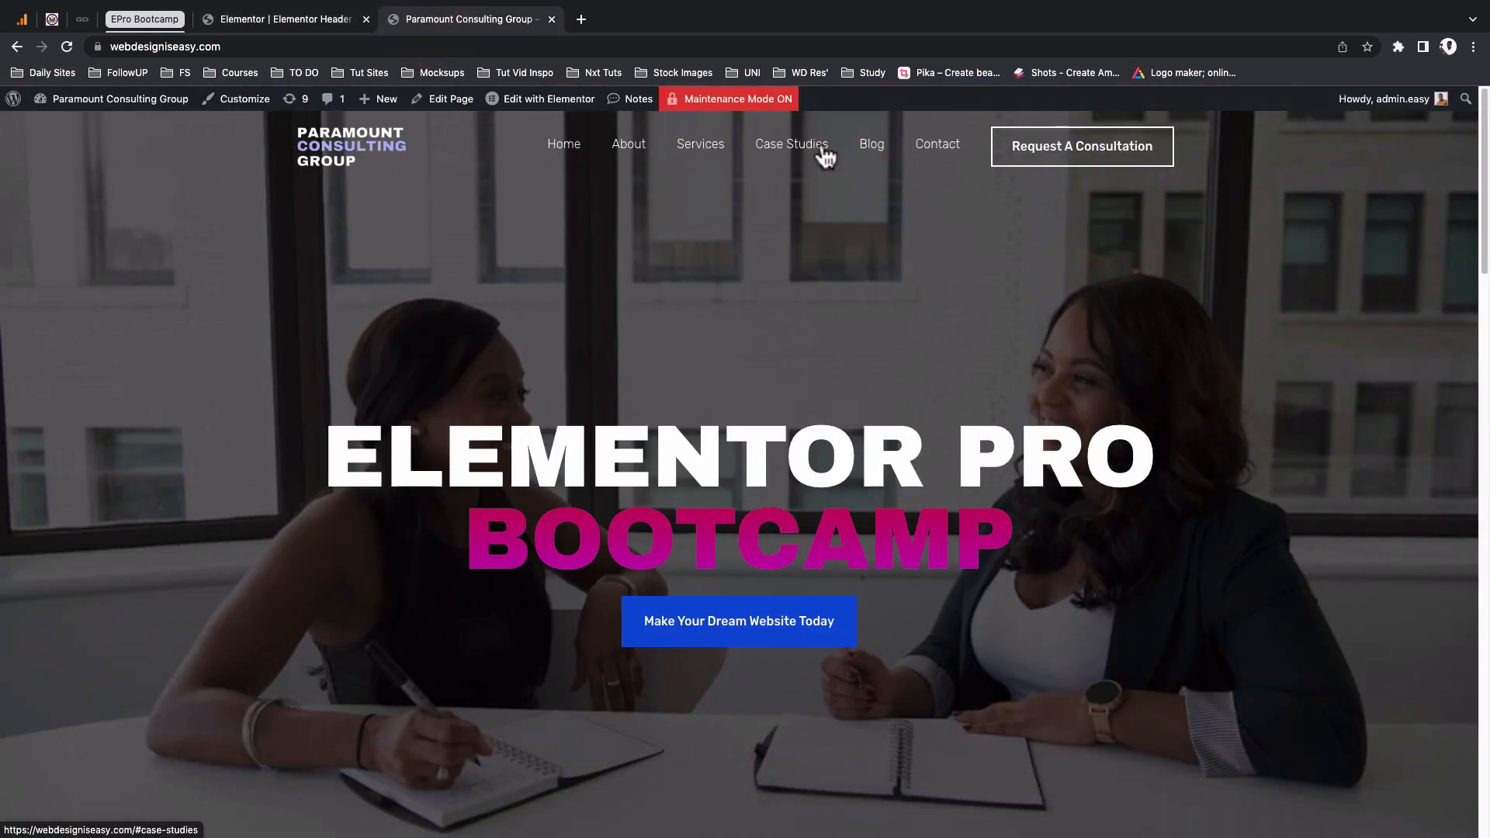
click(284, 19)
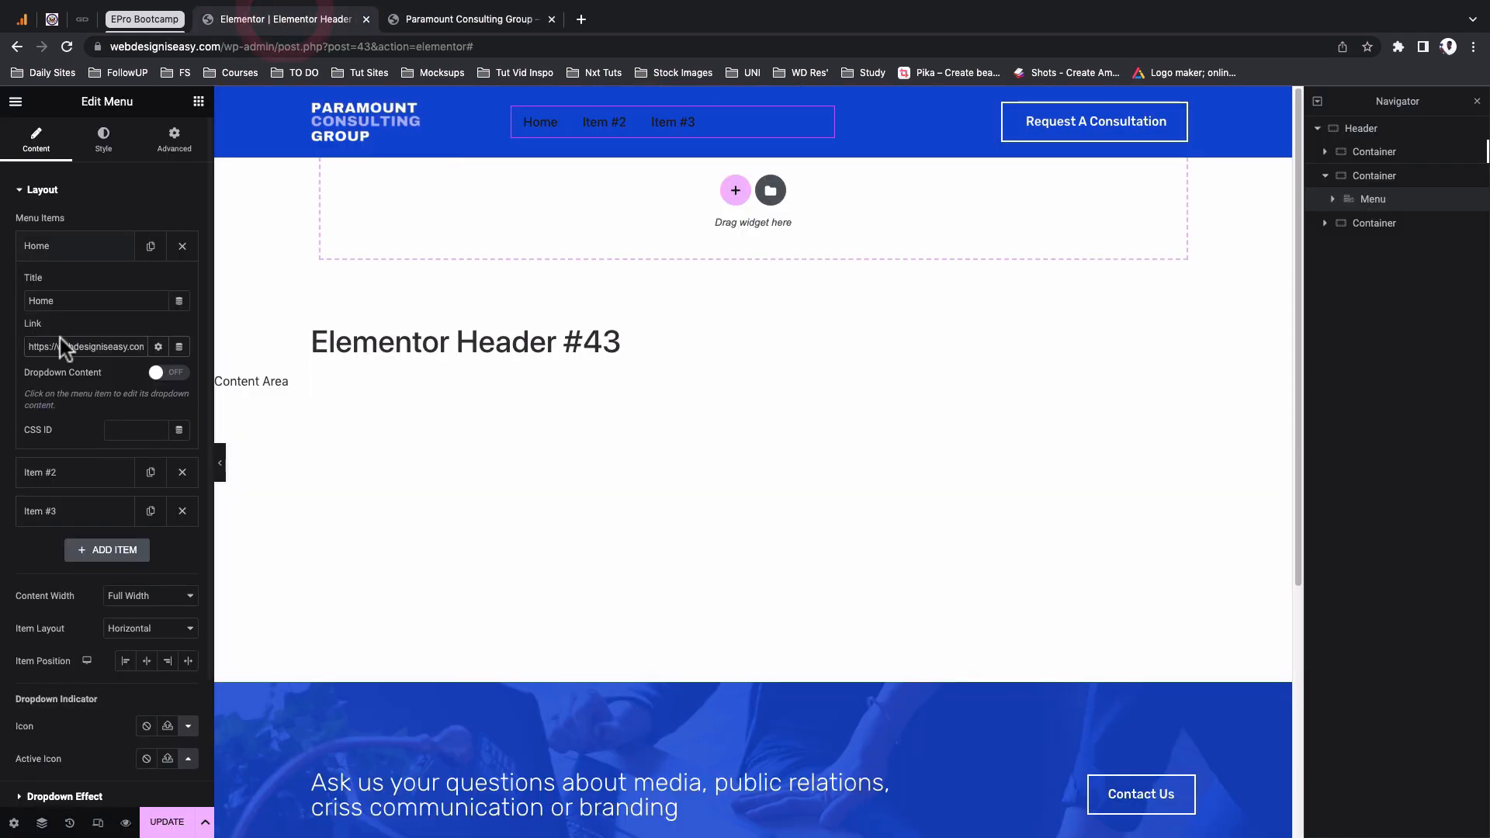
click(83, 246)
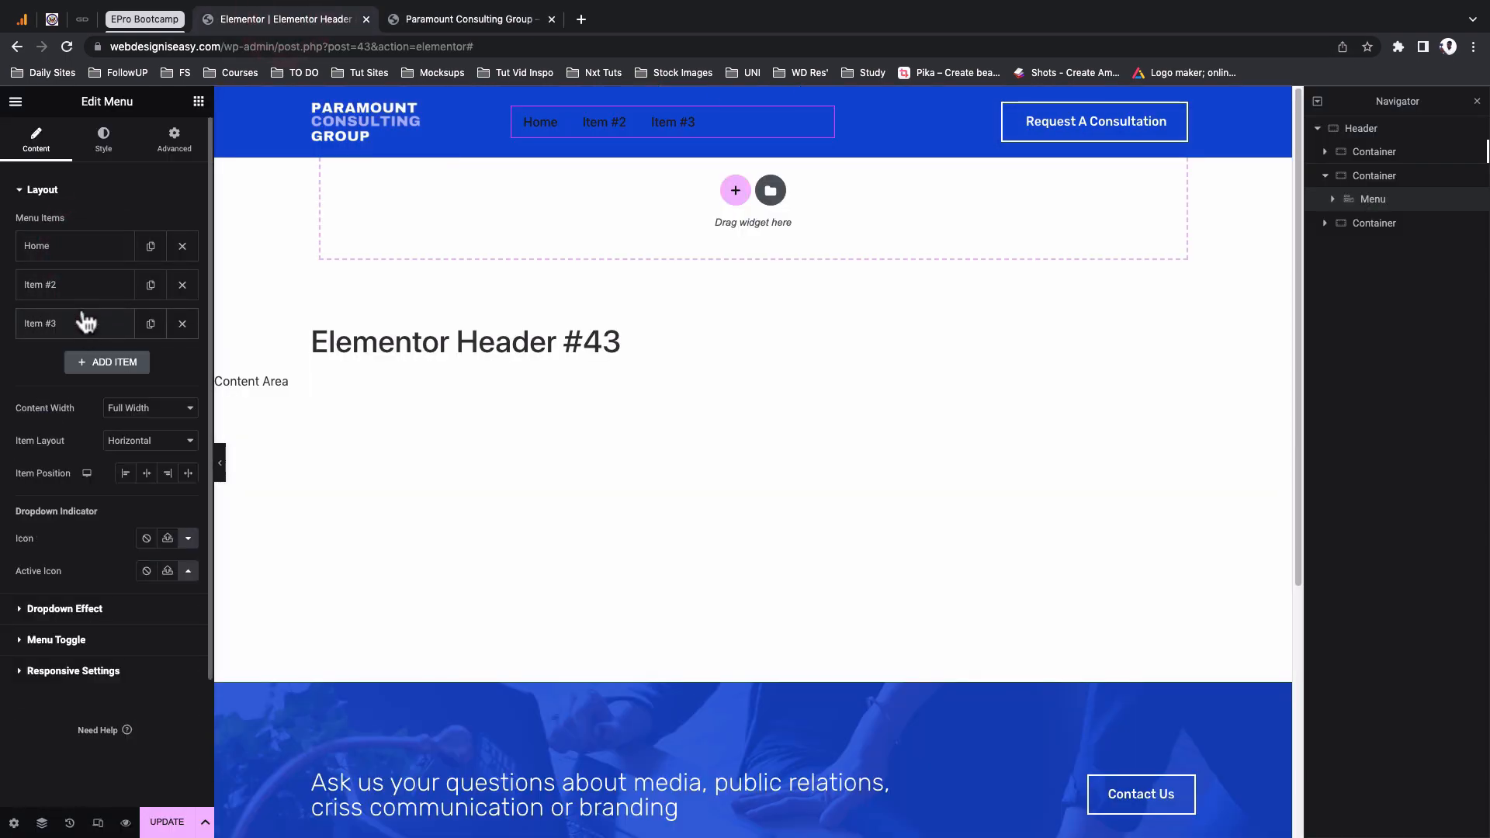
Title the second menu item About and link it to the About page
click(92, 301)
triple_click(84, 339)
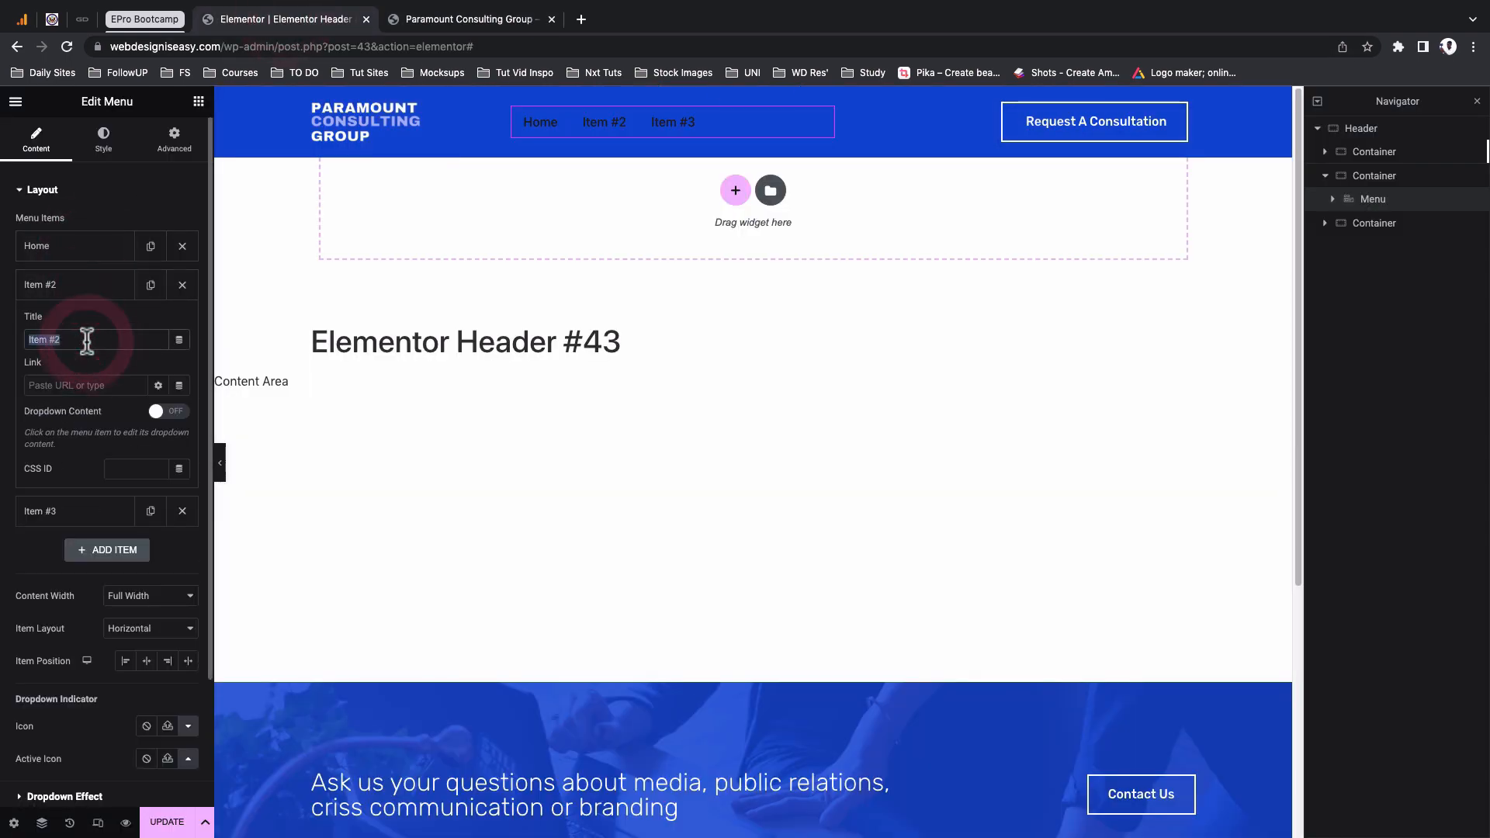
text(About)
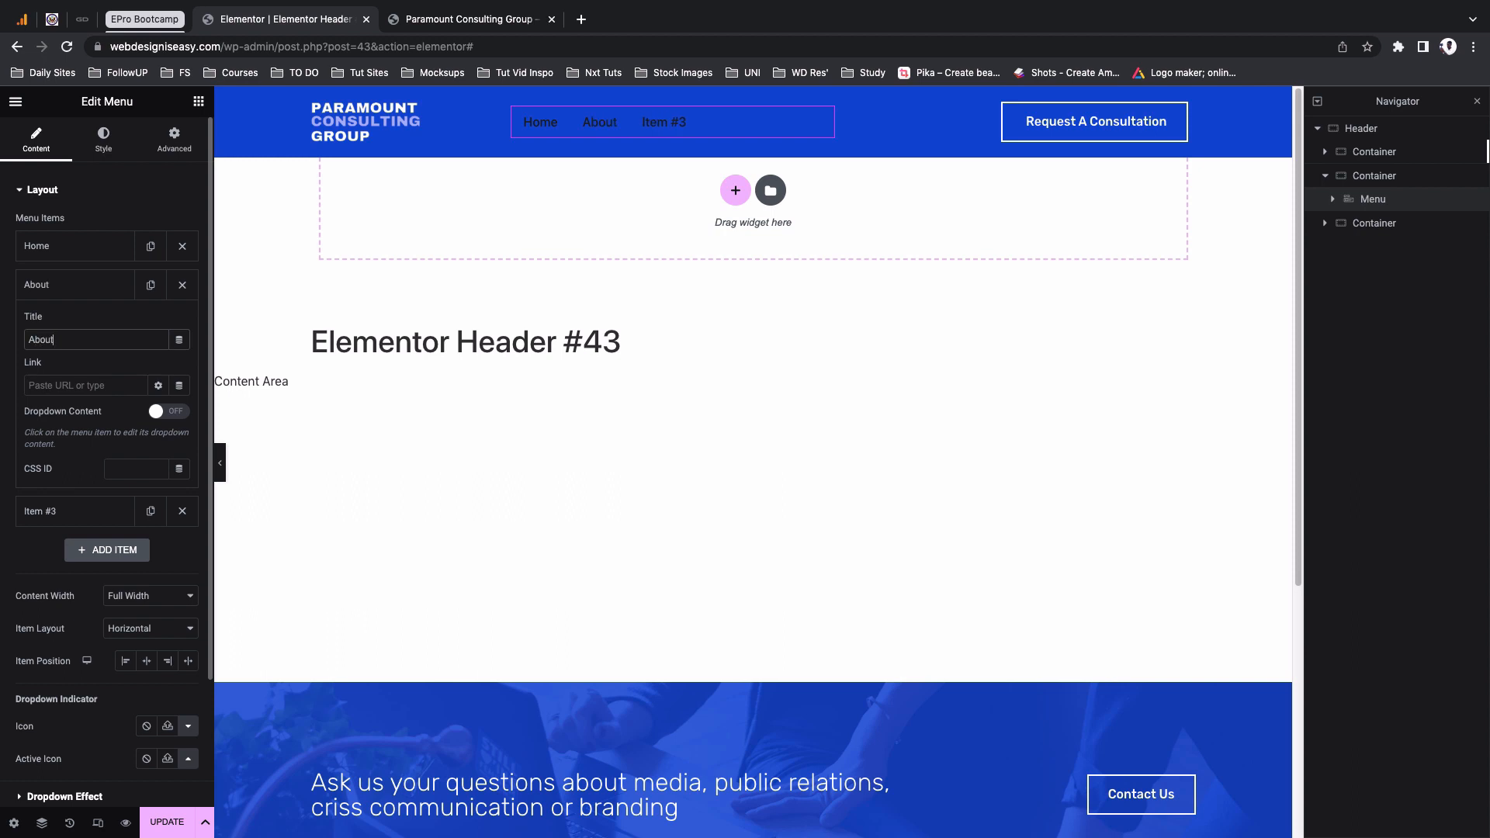
click(86, 385)
text(about)
click(91, 289)
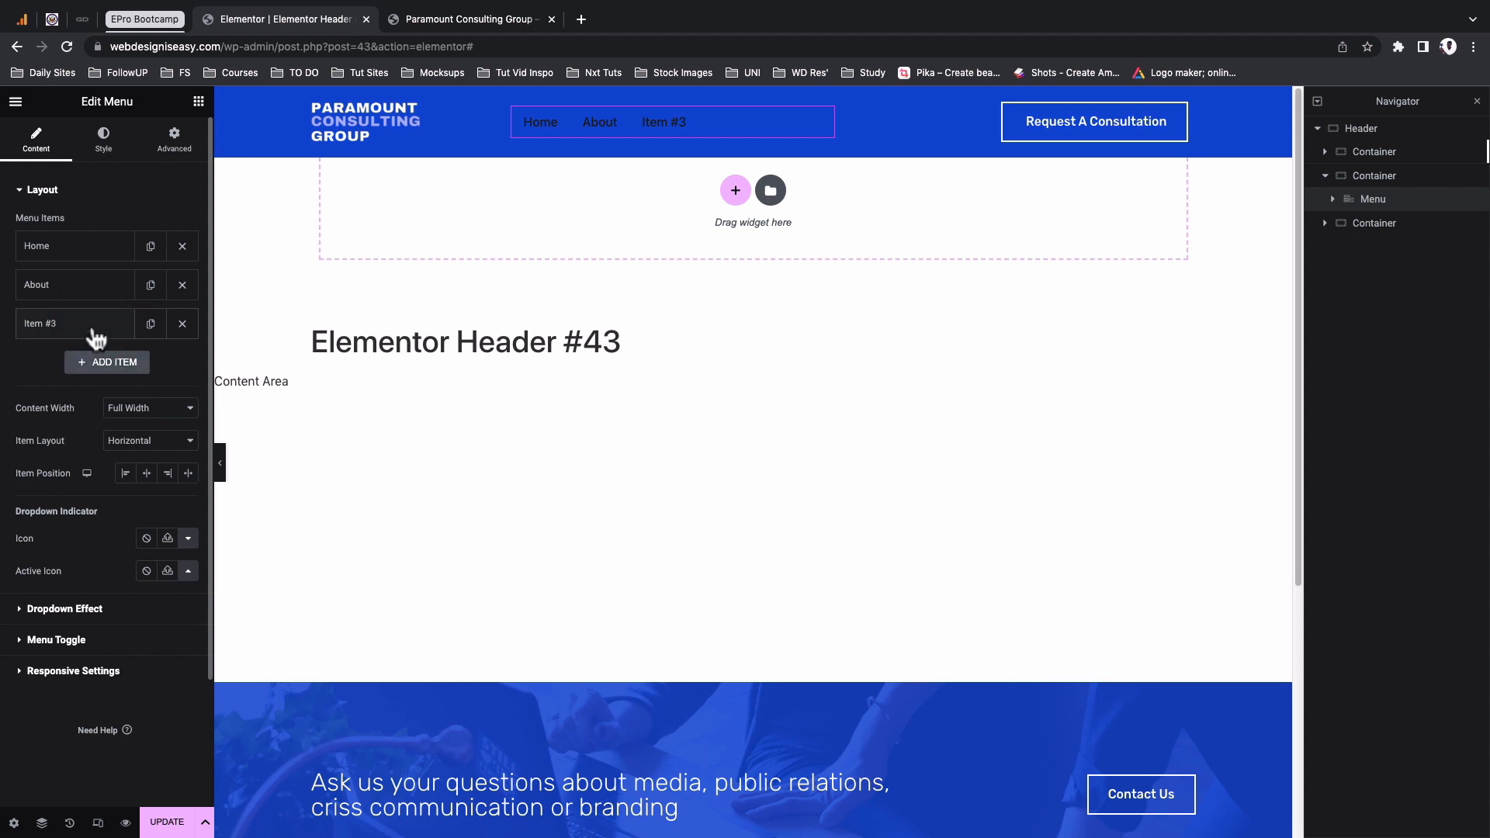
Title the third menu item Services with the link #, and add a fourth item titled Case Studies
click(93, 325)
click(81, 378)
triple_click(81, 378)
text(Services)
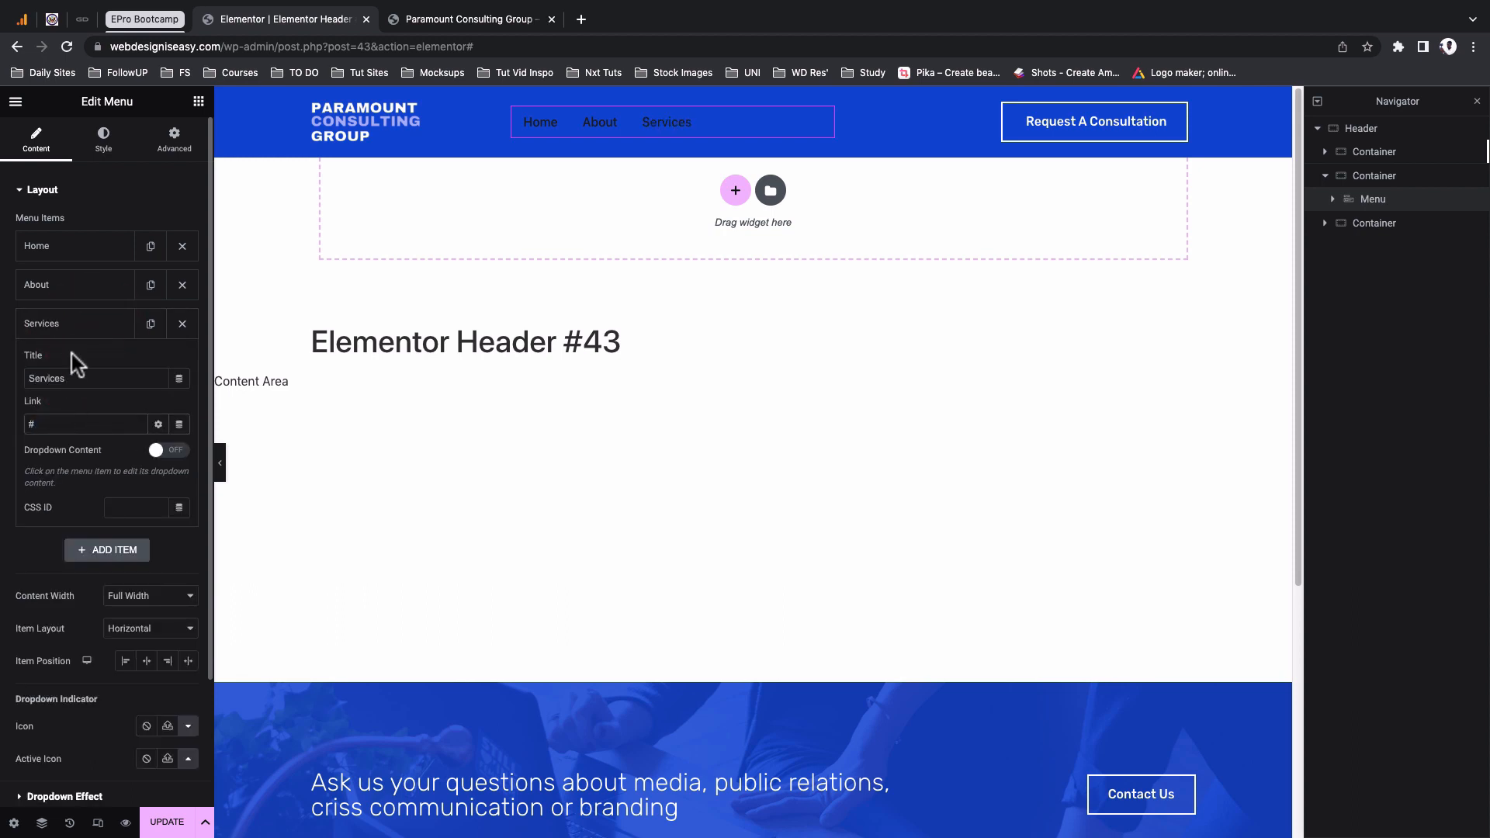
click(74, 326)
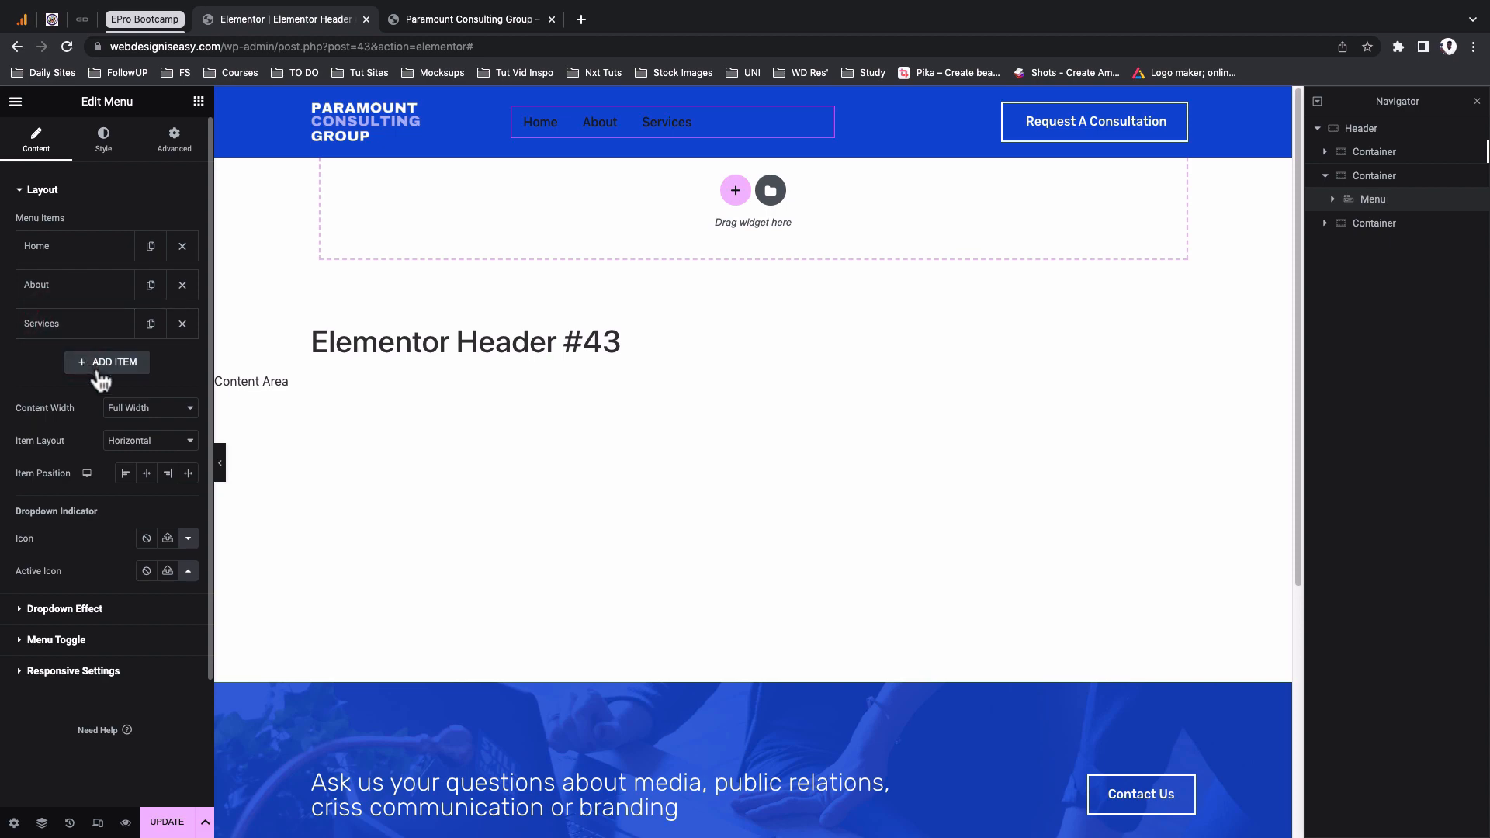
click(101, 365)
text(Case stud)
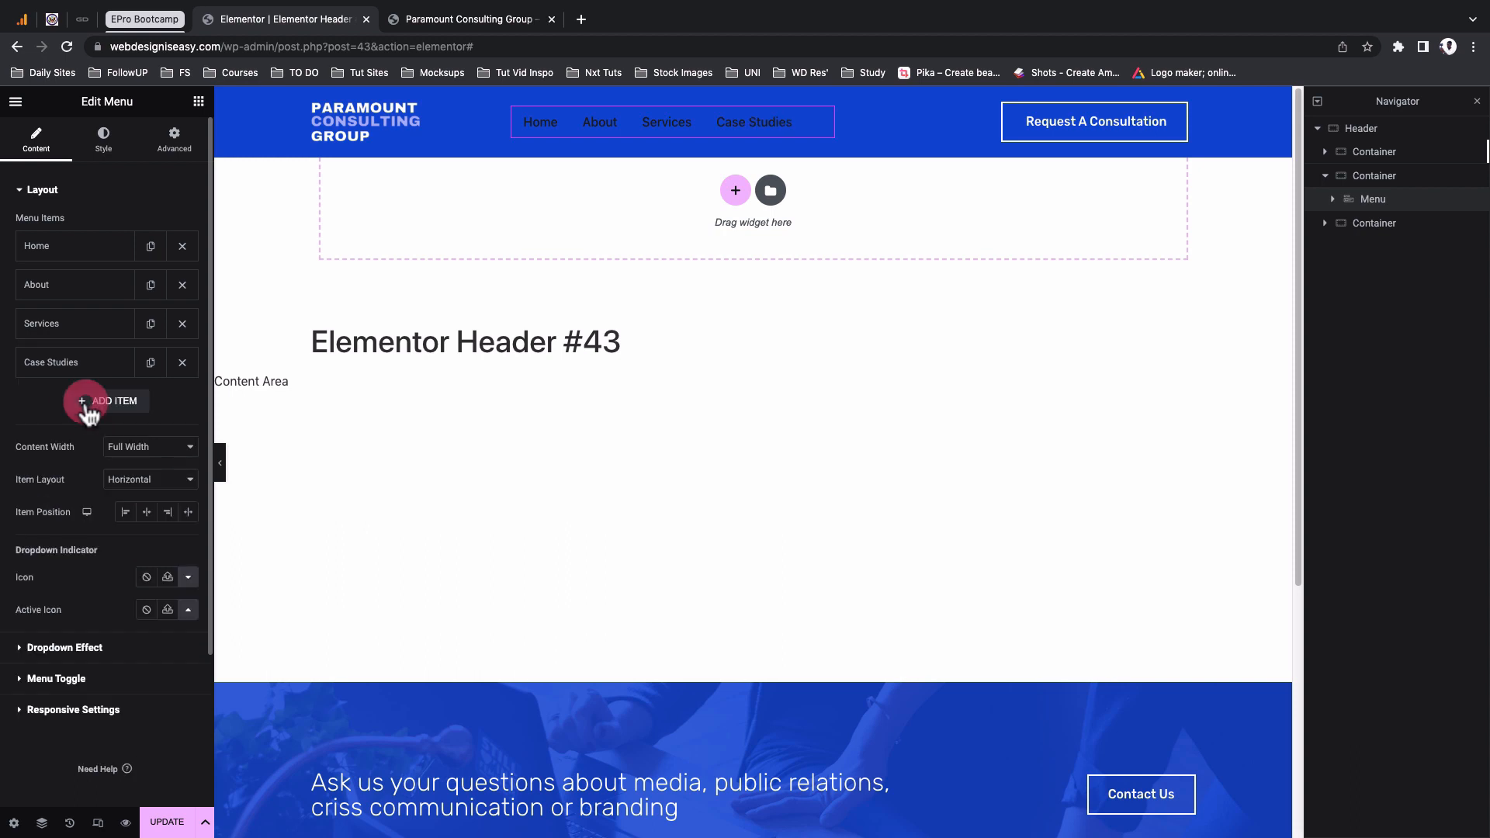
Add a fifth menu item titled Blog and link it to the Blog page
click(86, 407)
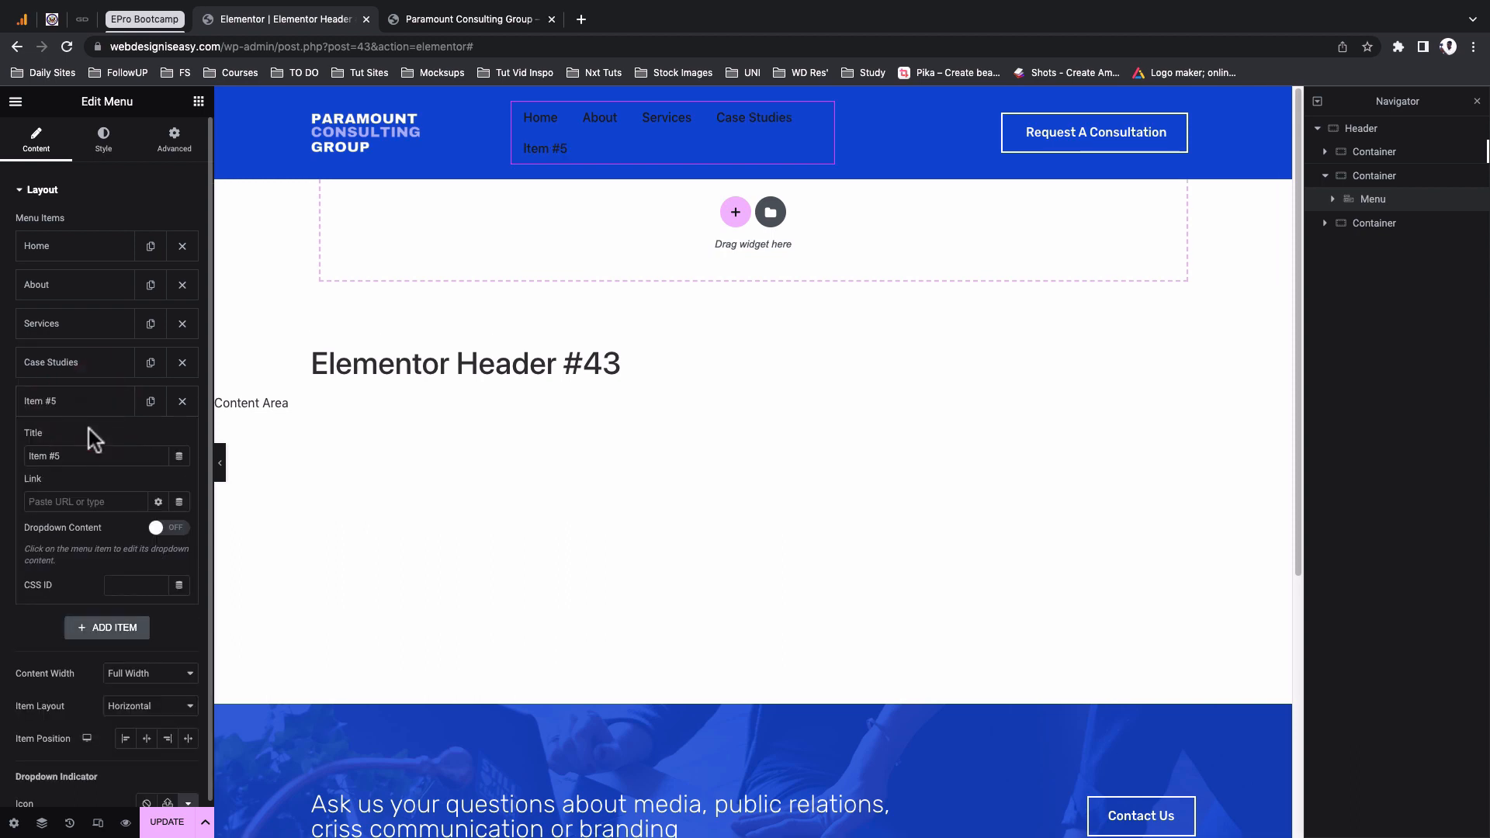
click(85, 459)
triple_click(86, 460)
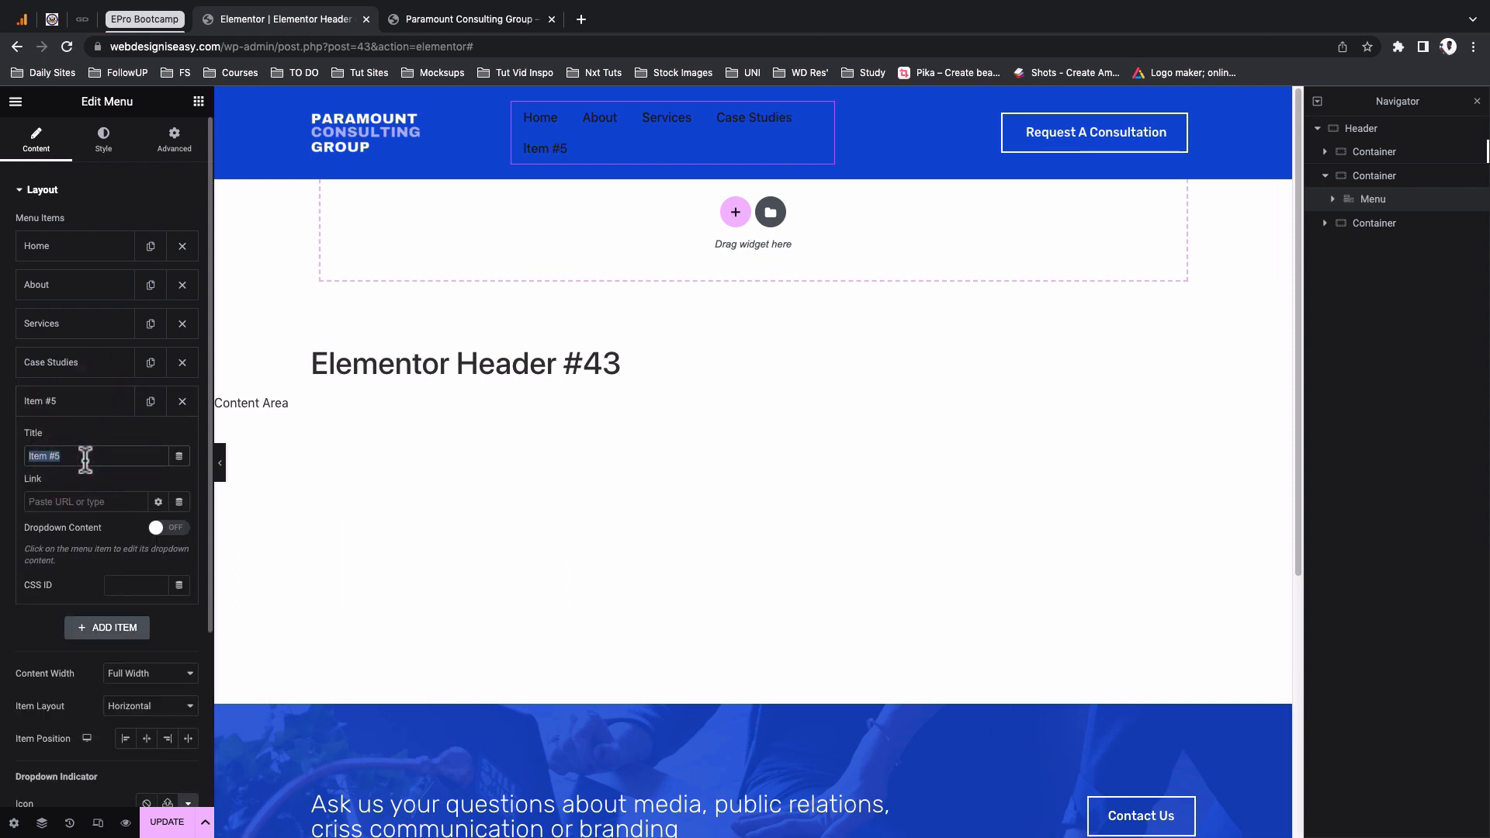
text(Blog)
click(87, 503)
text(blog)
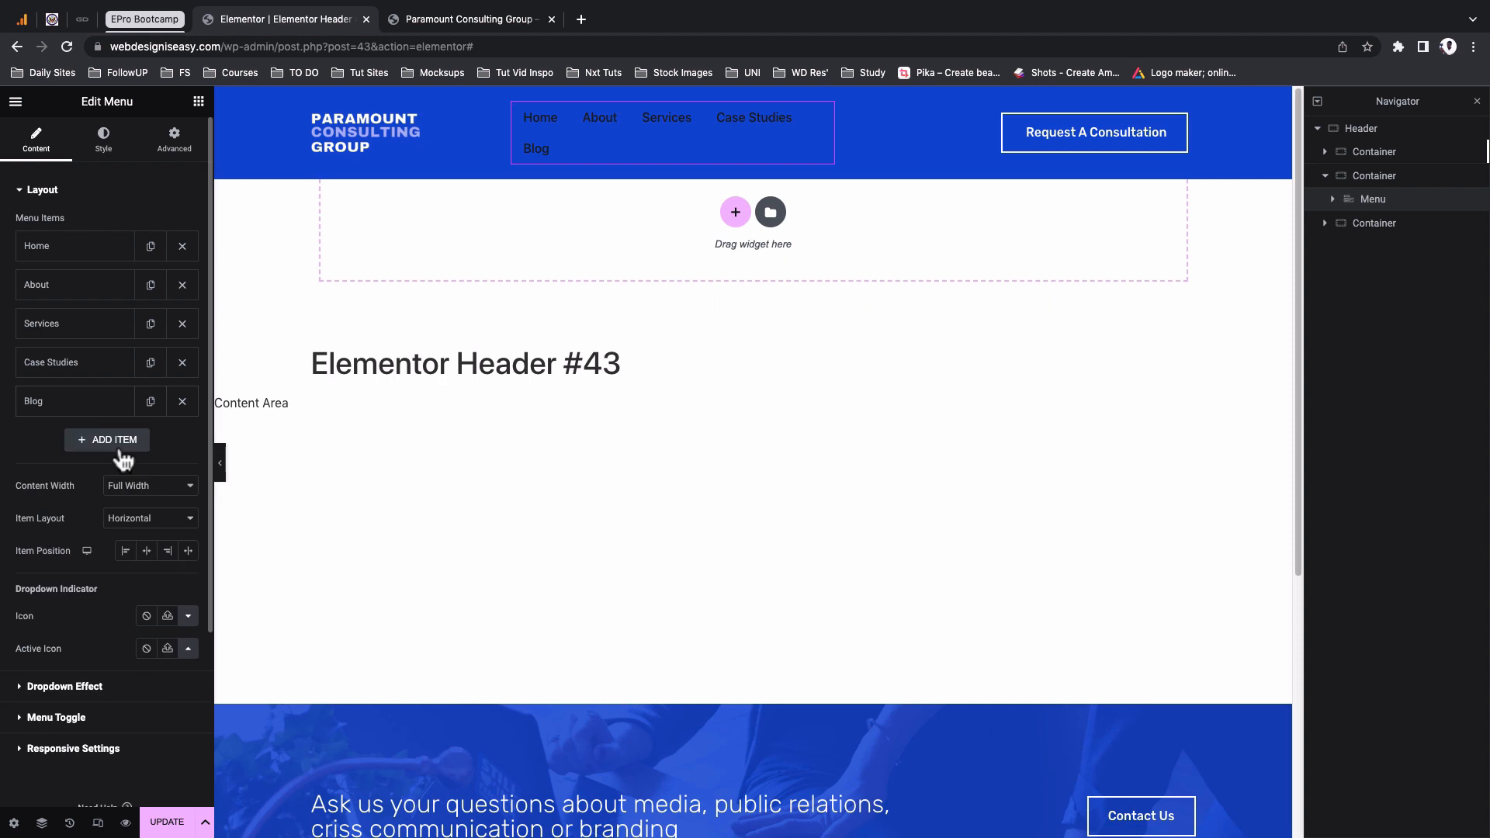
Add a sixth menu item titled Contact and link it to the Contact page
click(118, 444)
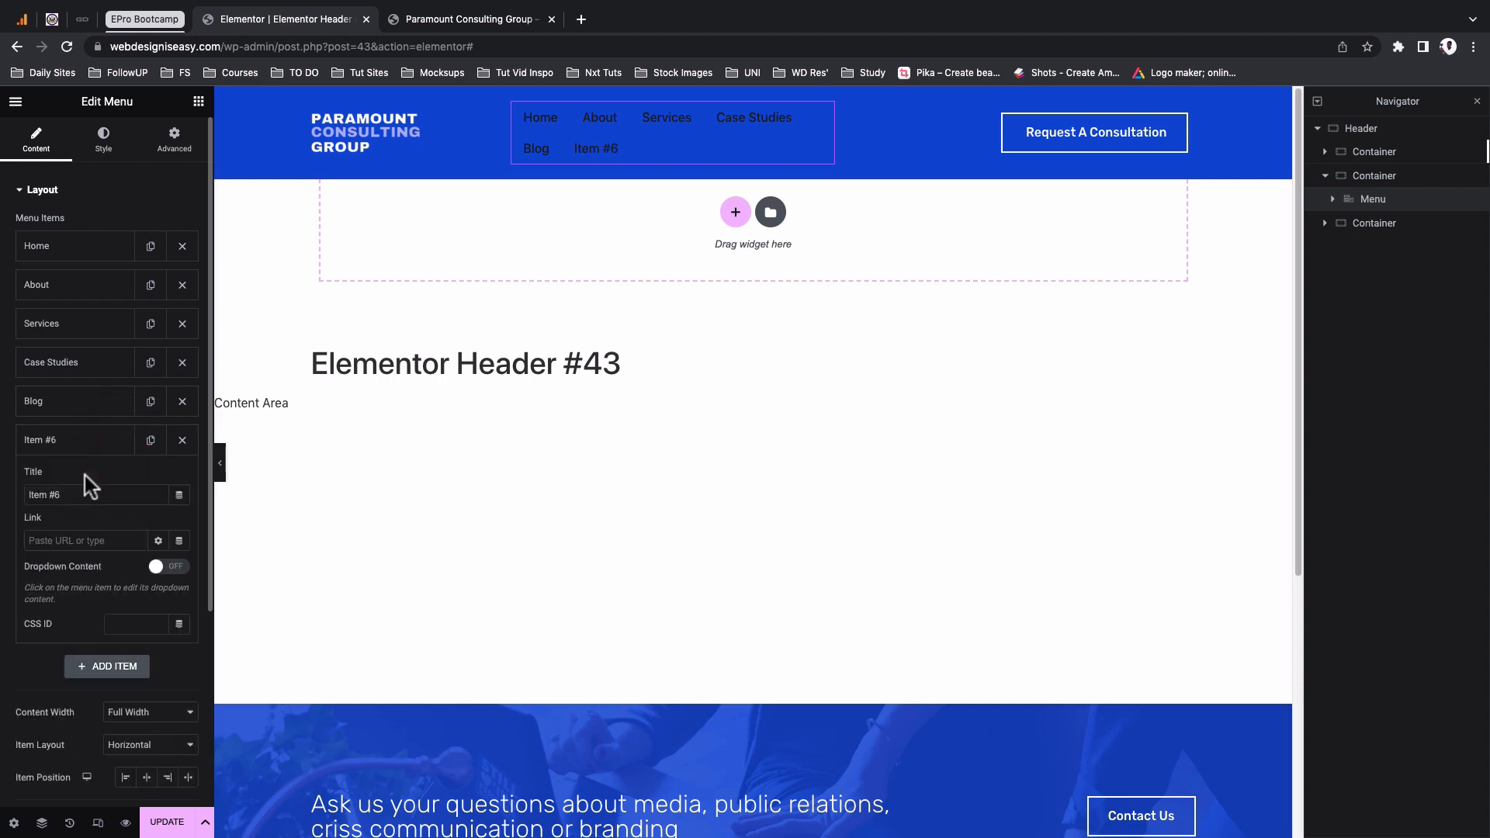
triple_click(85, 495)
text(Contact)
click(85, 540)
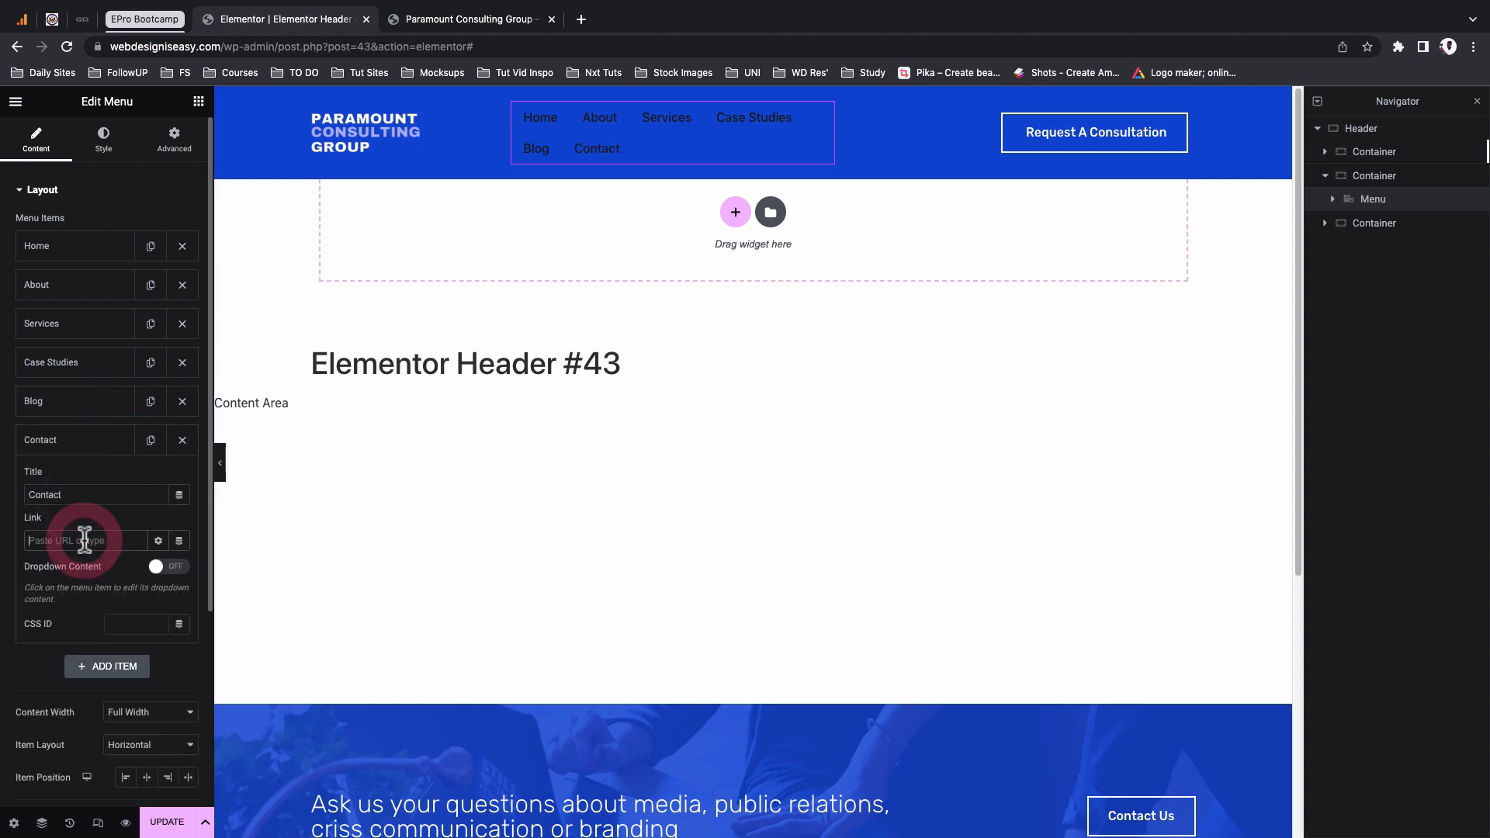
text(conta)
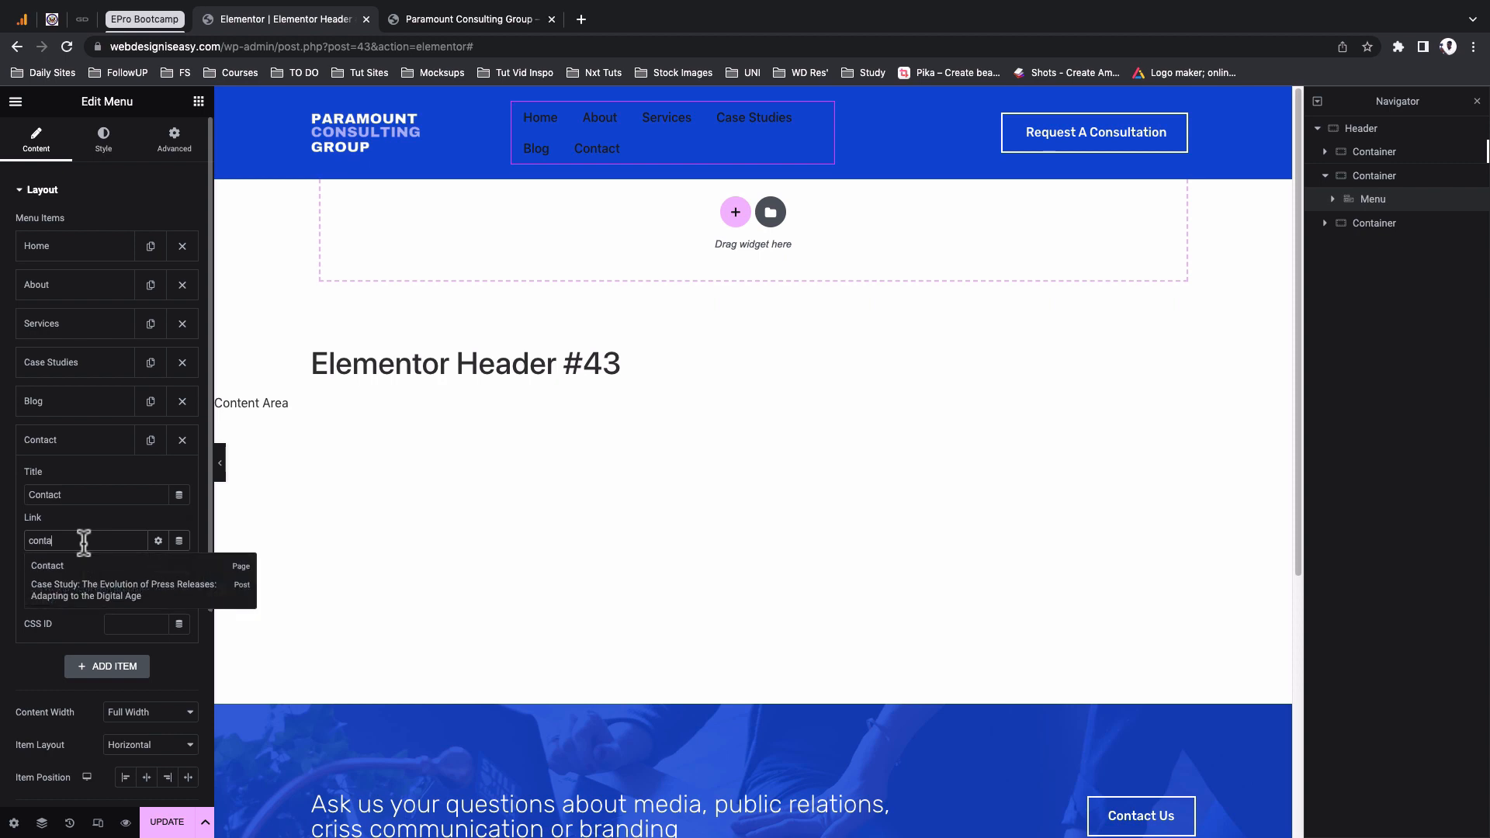
click(82, 566)
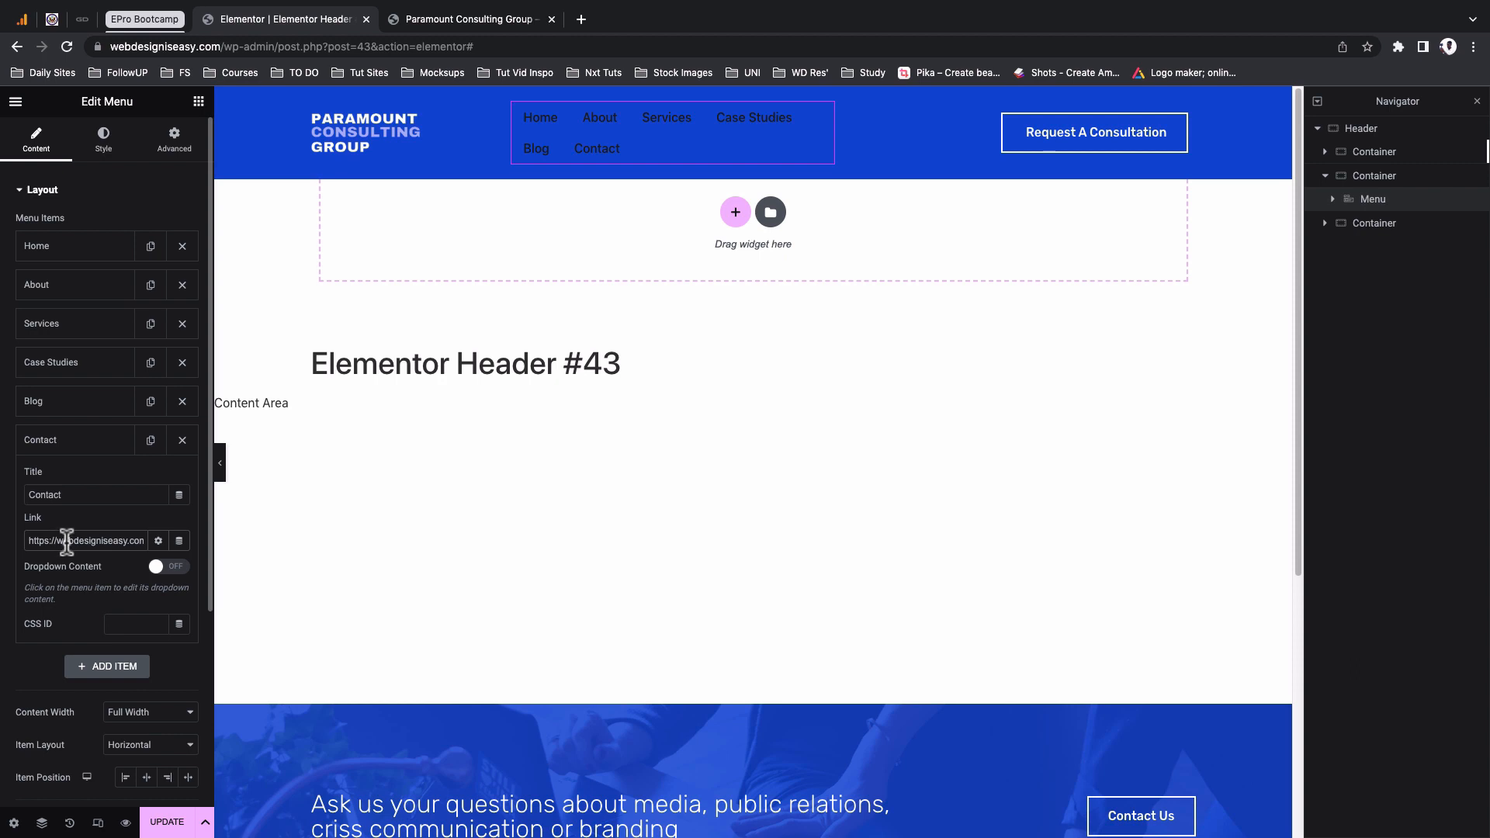
click(76, 326)
click(78, 329)
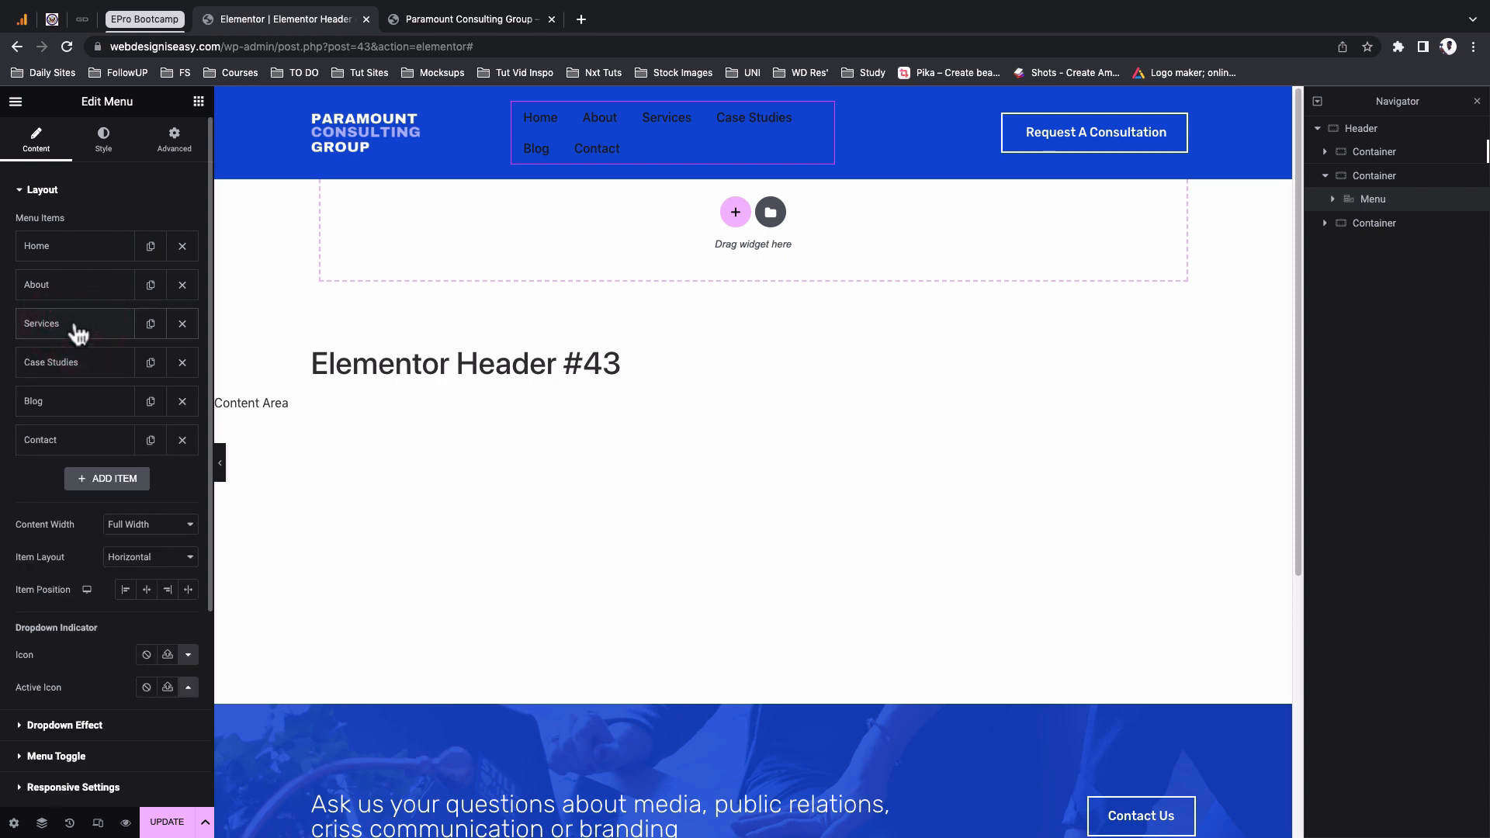
Set the menu container's width to 60% and the consultation button container's width to 30%
click(321, 122)
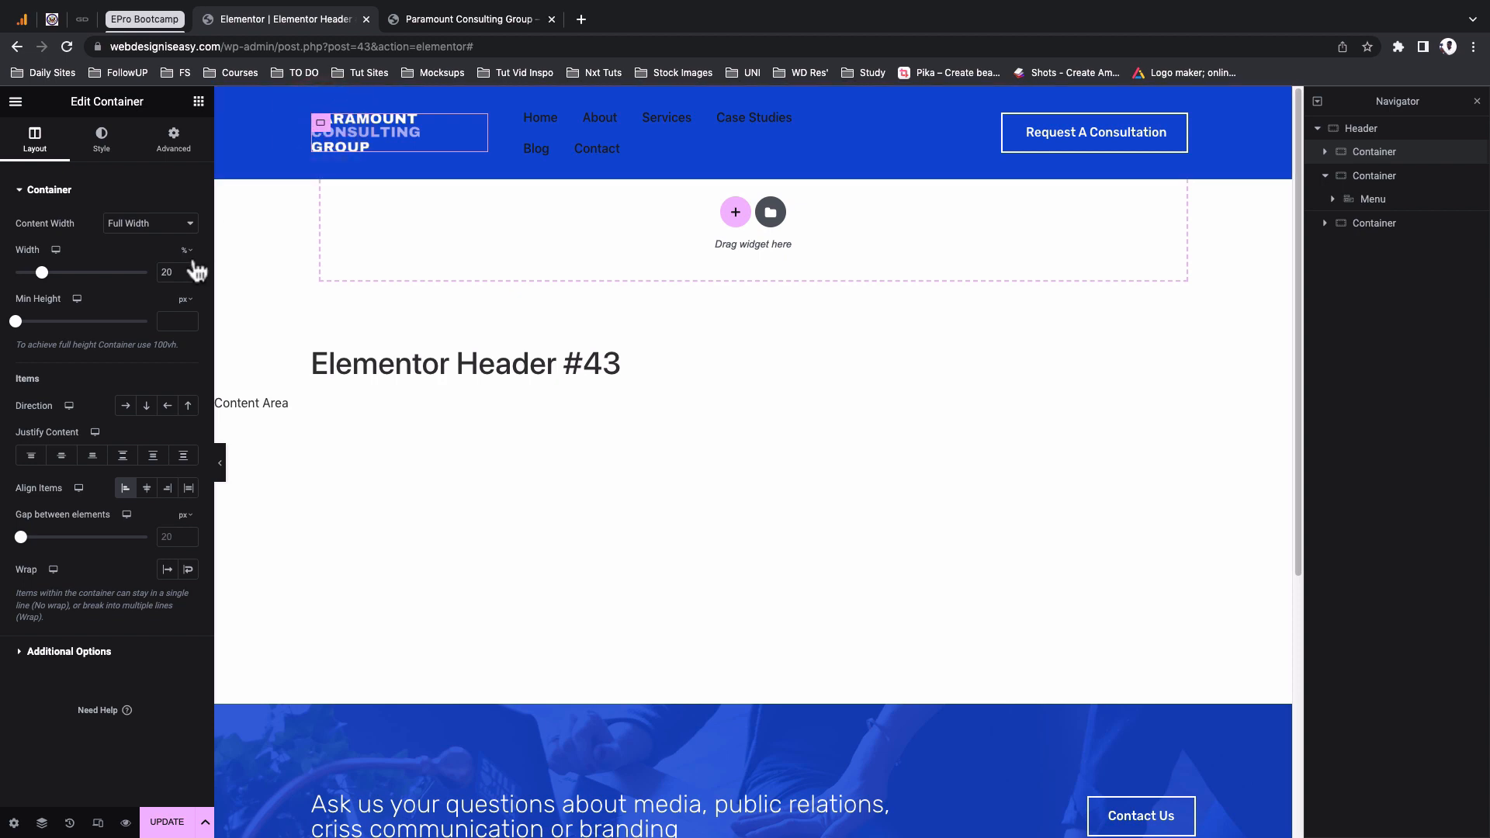
click(784, 114)
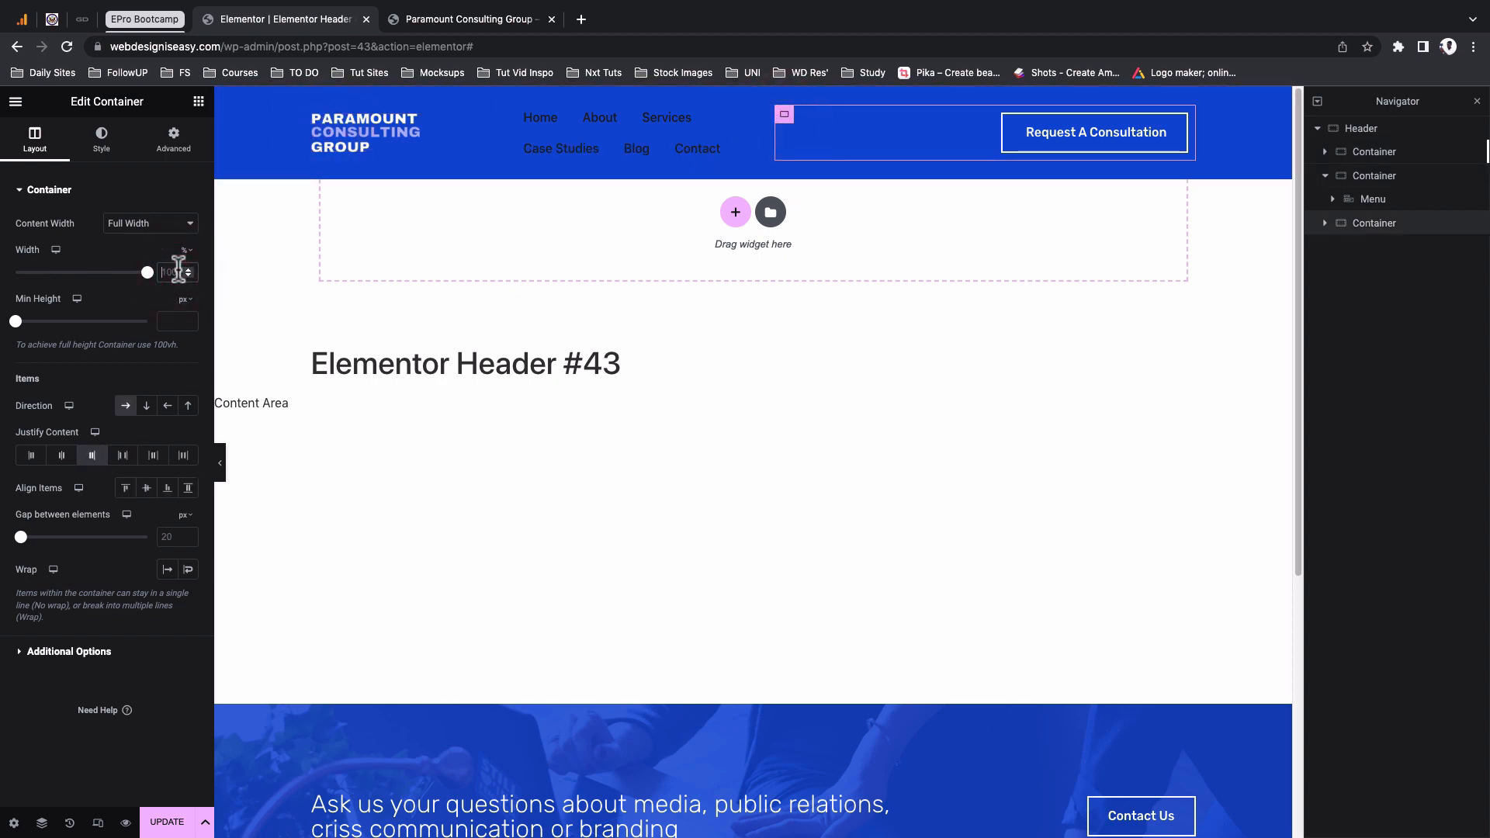
text(30)
click(512, 111)
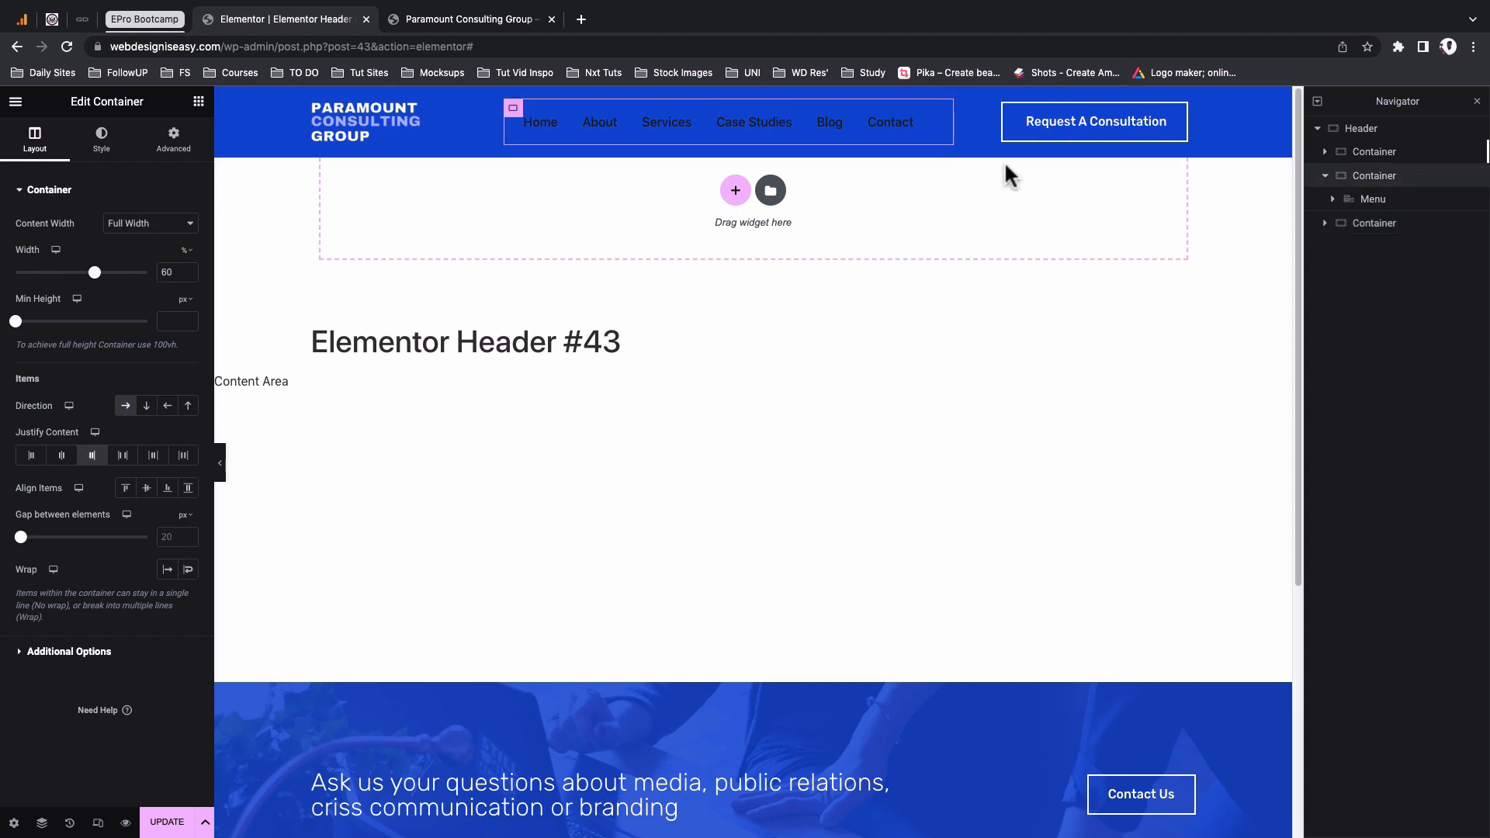
Set the menu items' normal text color to the white global color
click(114, 148)
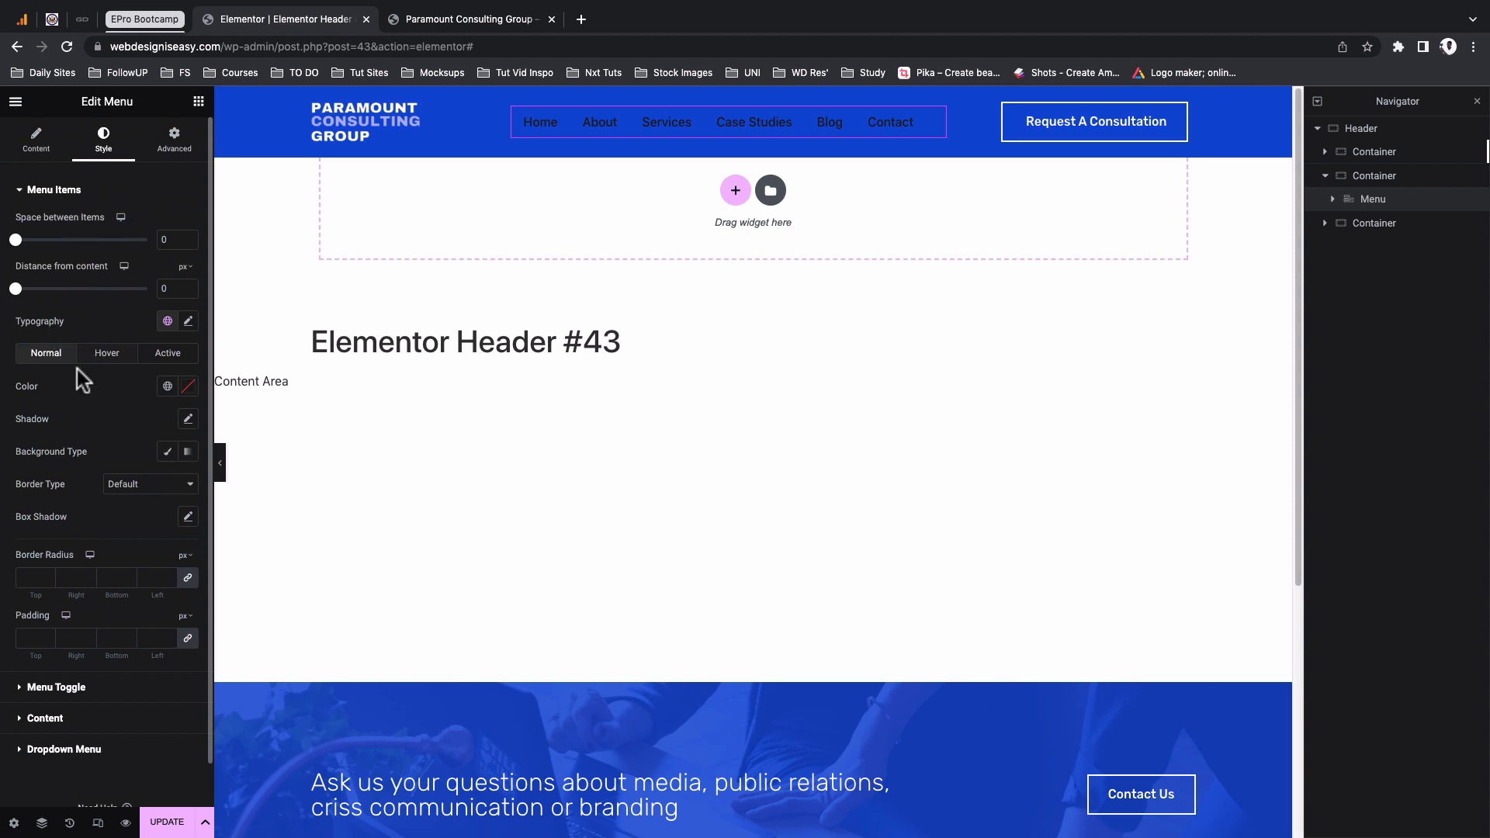
scroll(78, 373, down, 1)
click(166, 344)
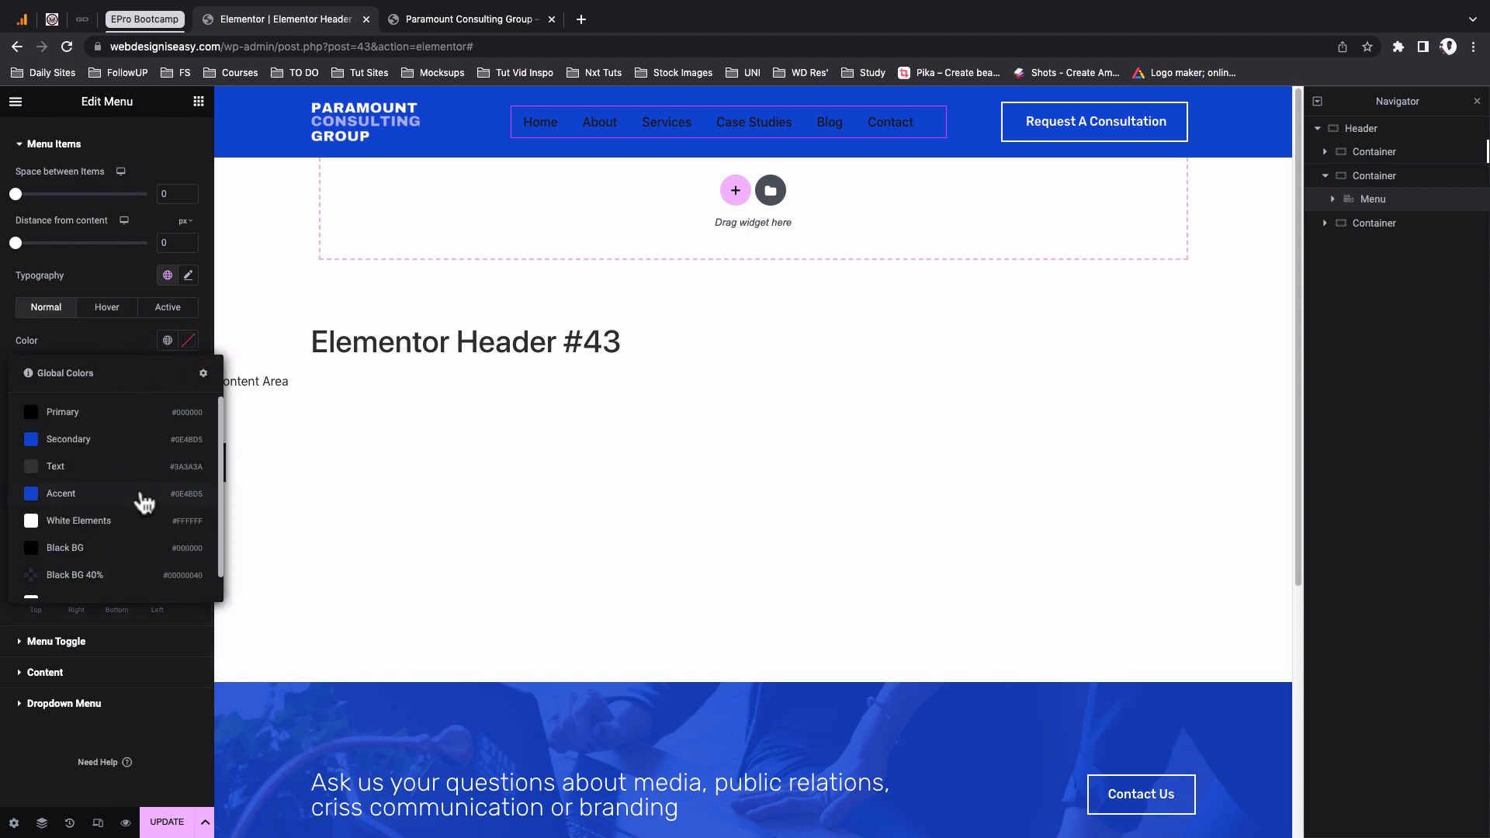
scroll(137, 492, down, 1)
click(131, 496)
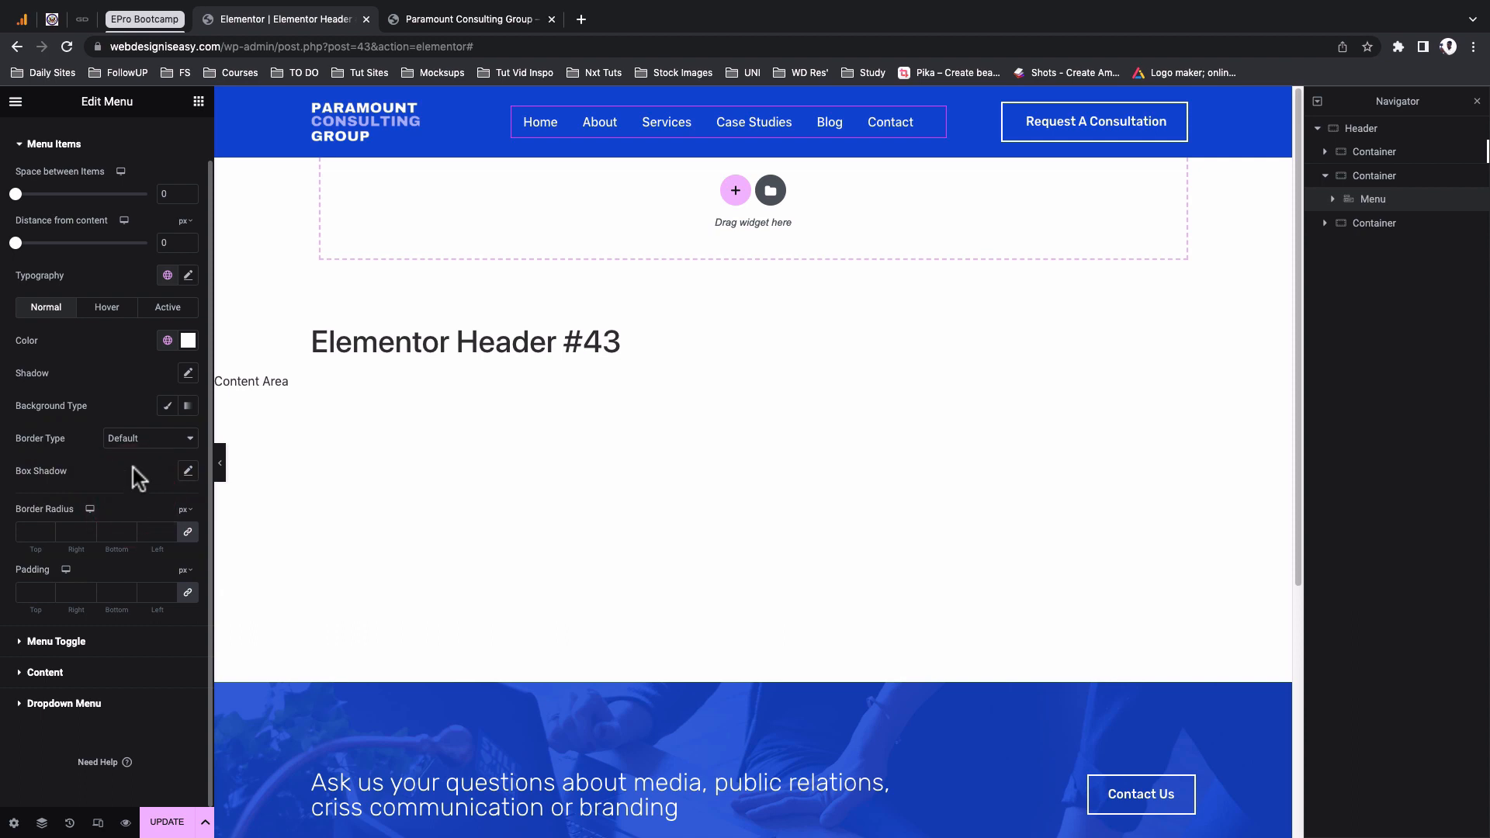
Set the menu items' hover text color to the White Elements global color and their active text color to Accent
click(107, 307)
click(168, 340)
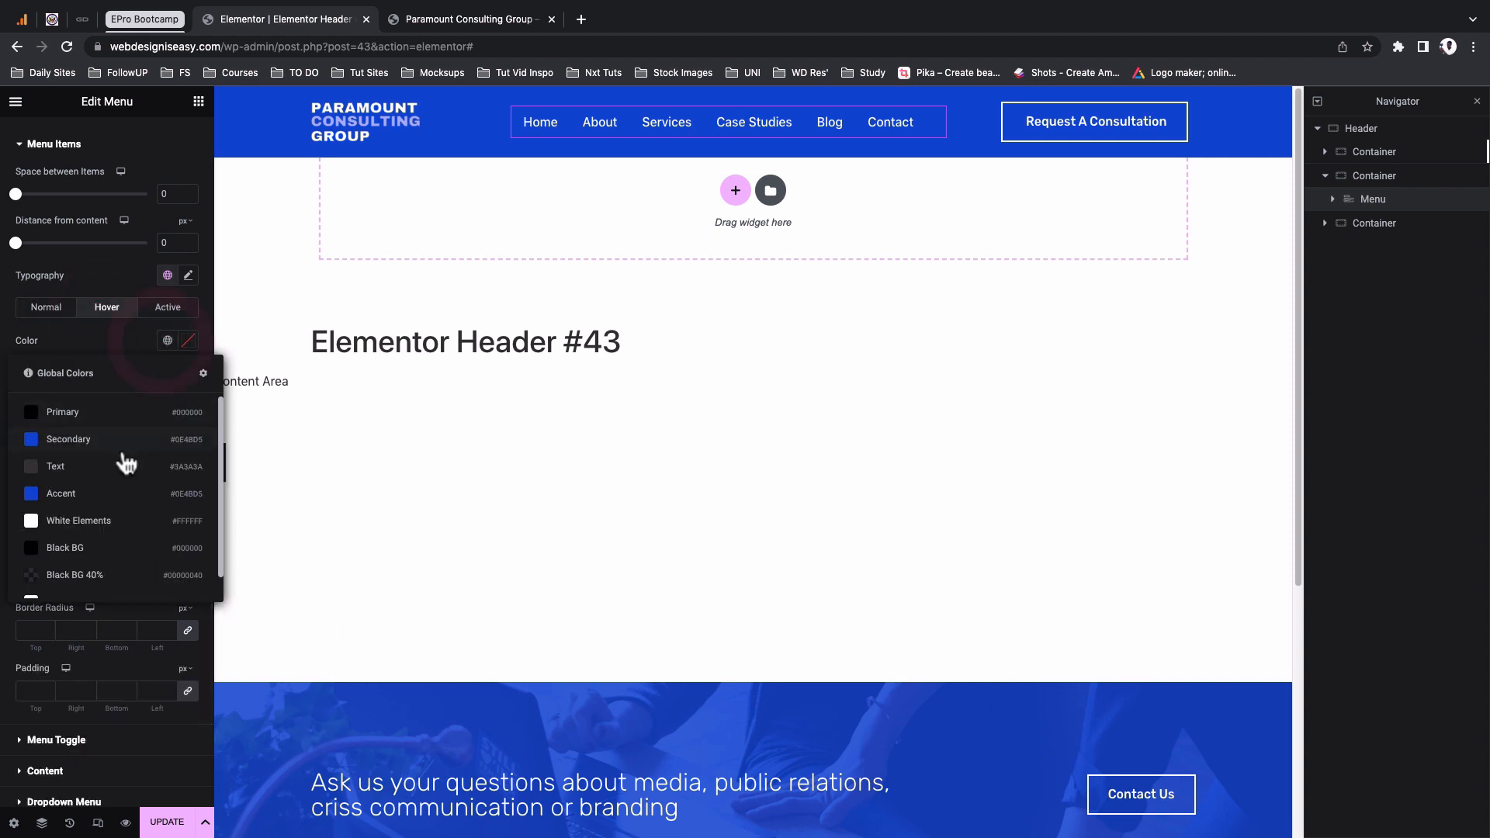
click(119, 524)
click(168, 308)
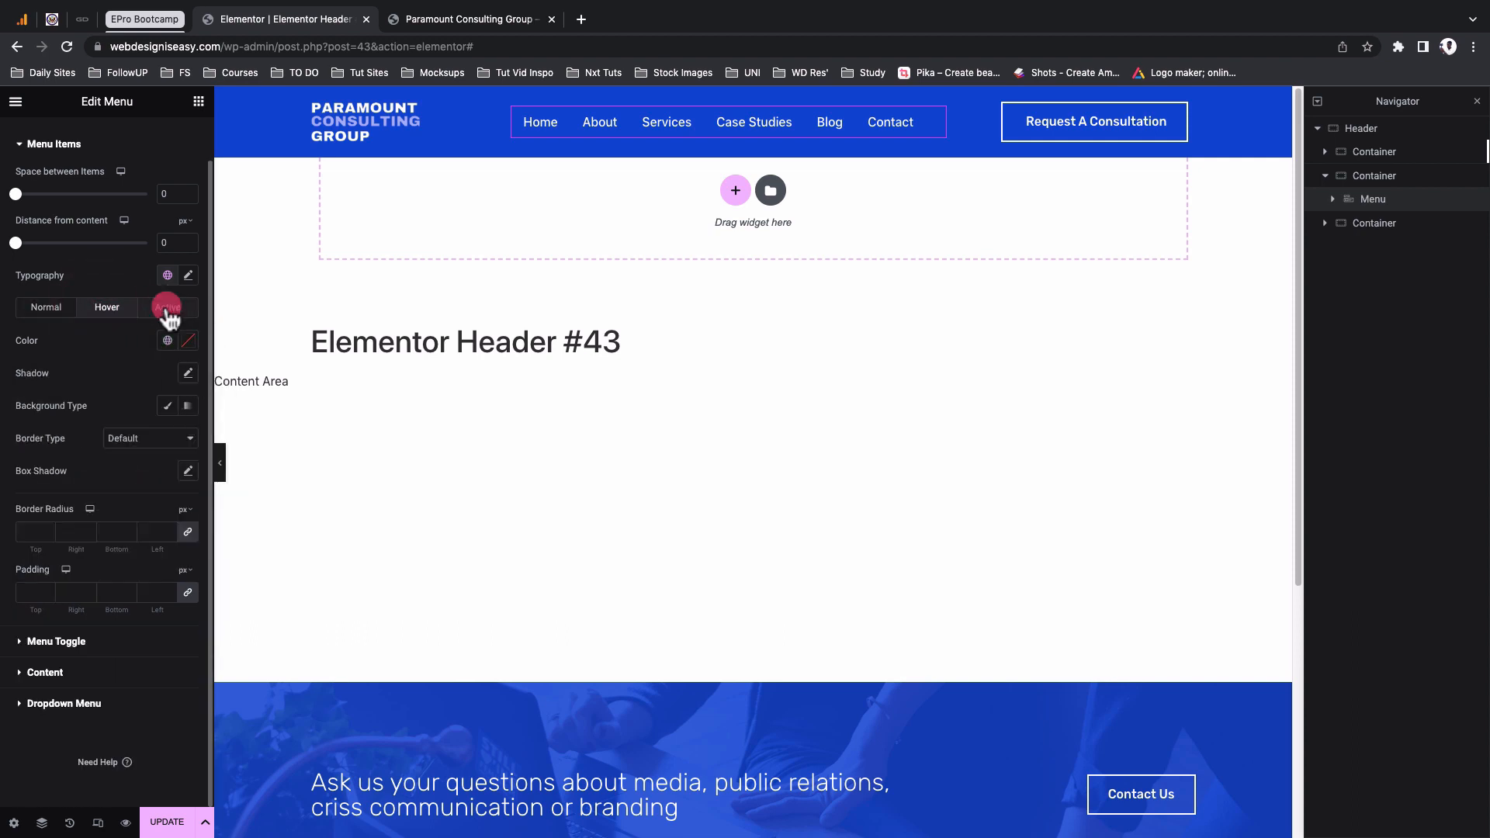
click(168, 341)
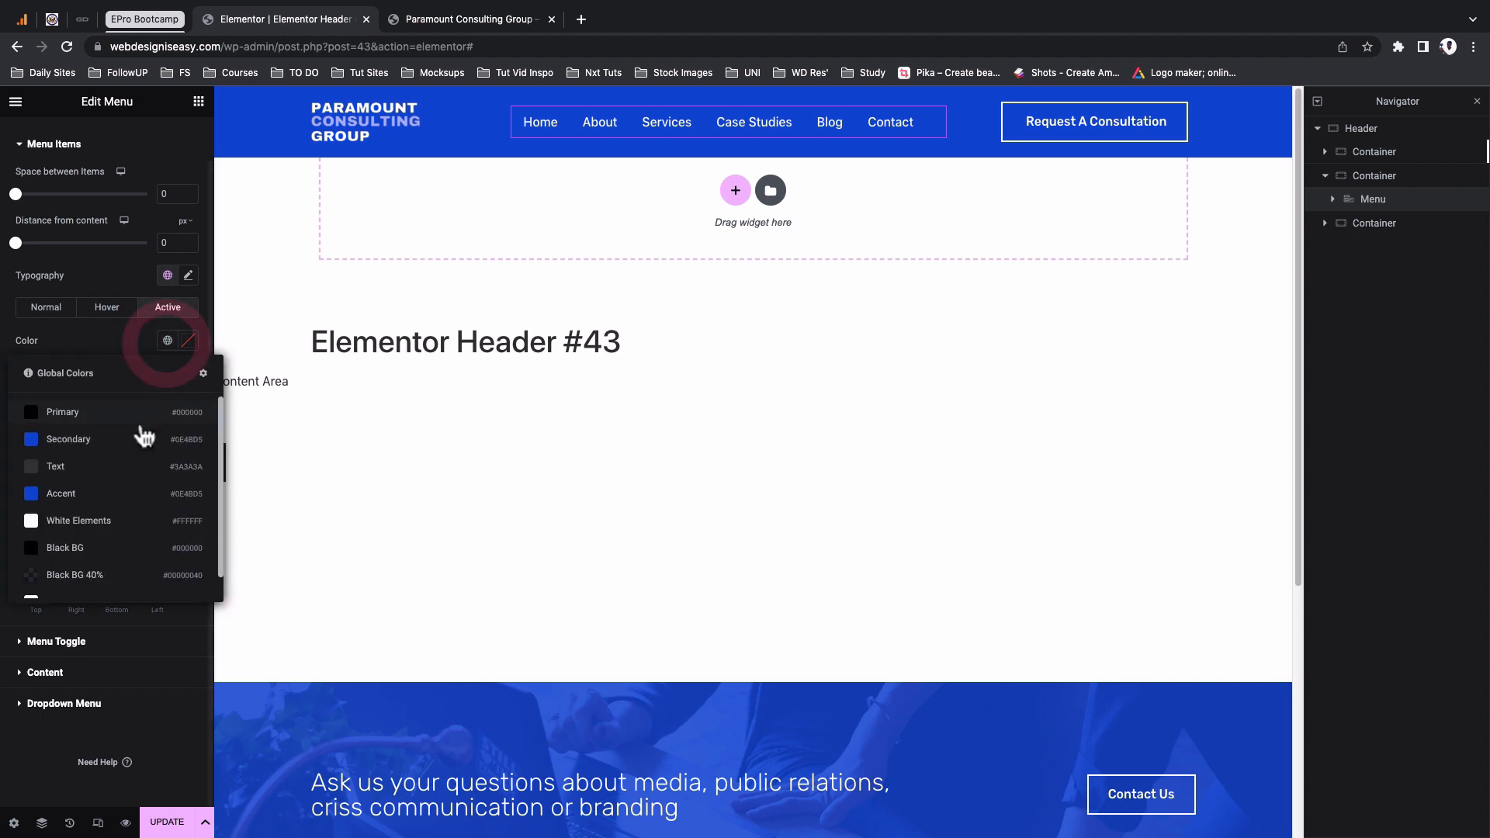
click(113, 495)
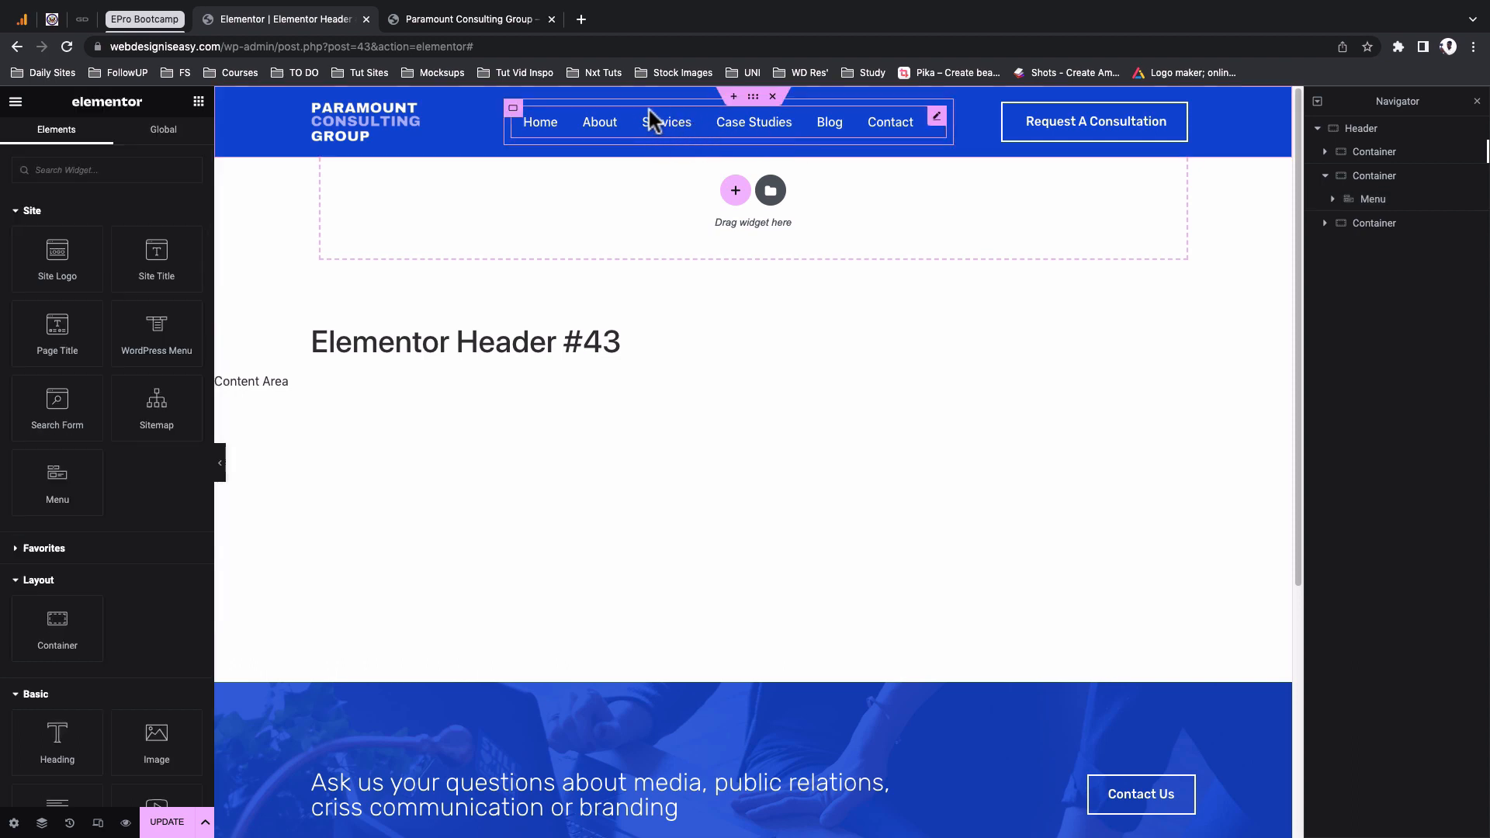
Enable dropdown content for the Services item of the header menu
click(937, 118)
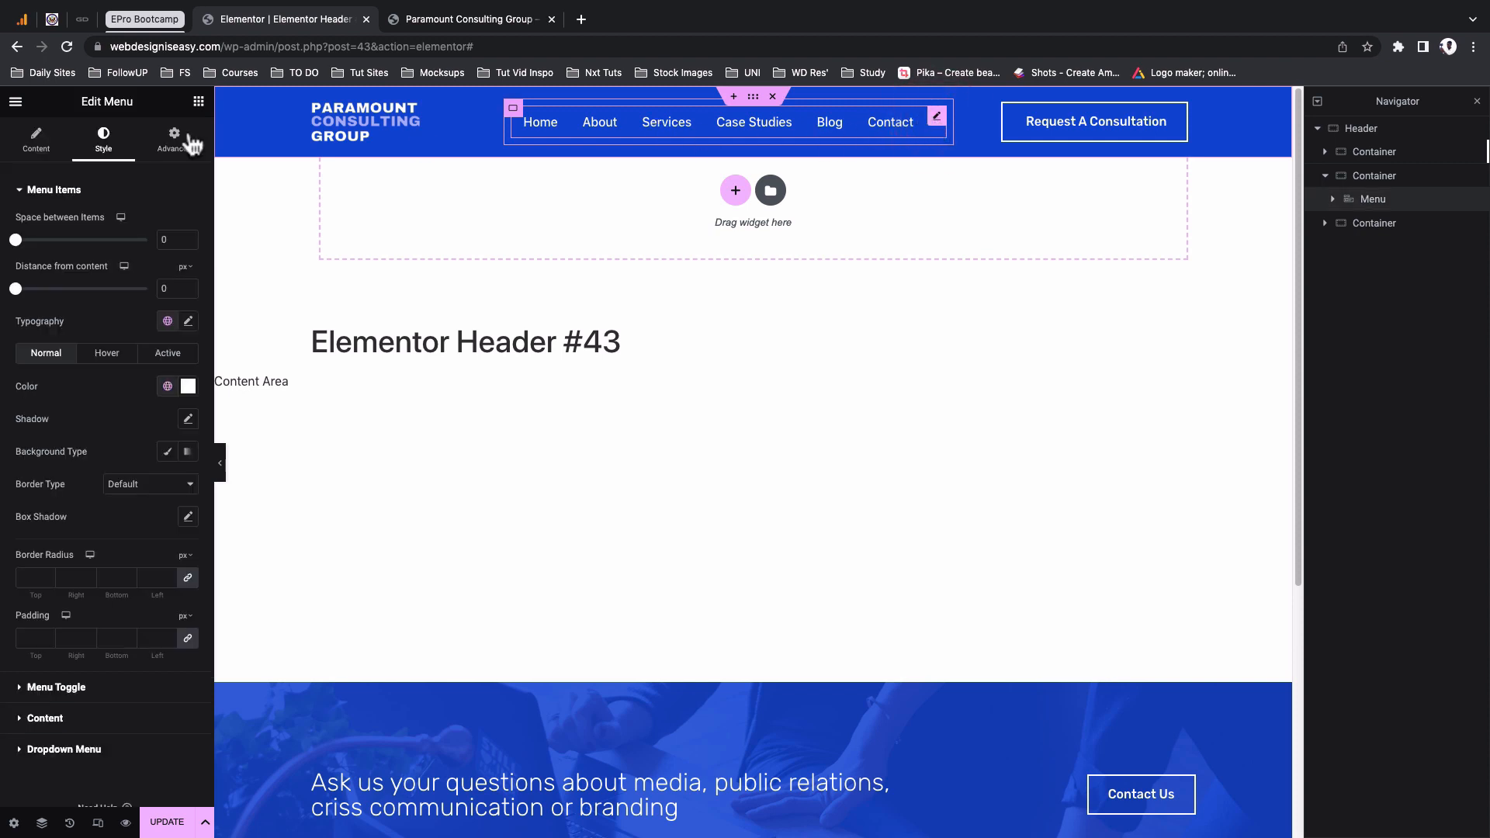
click(40, 152)
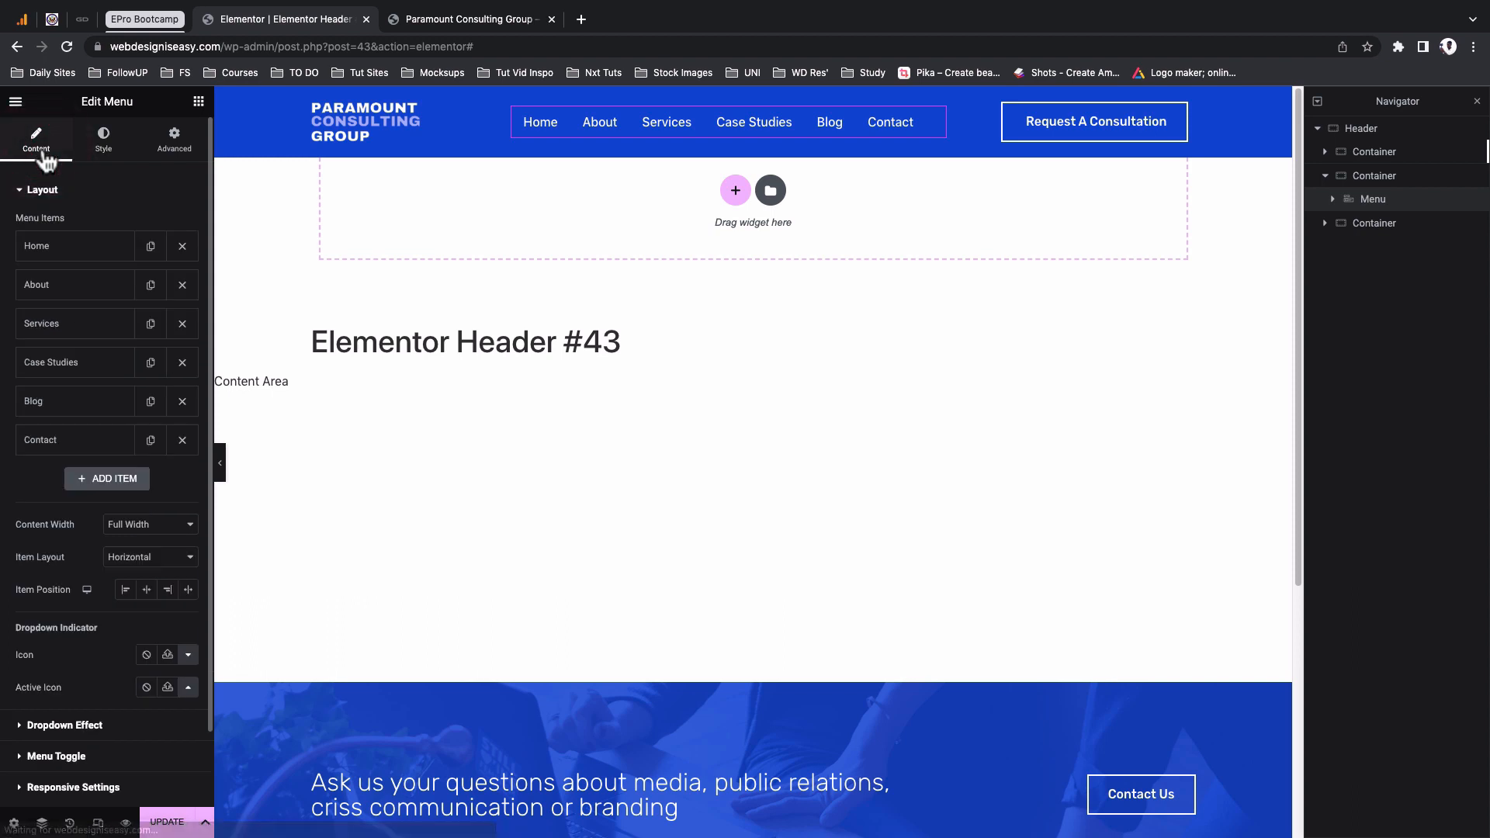
click(48, 330)
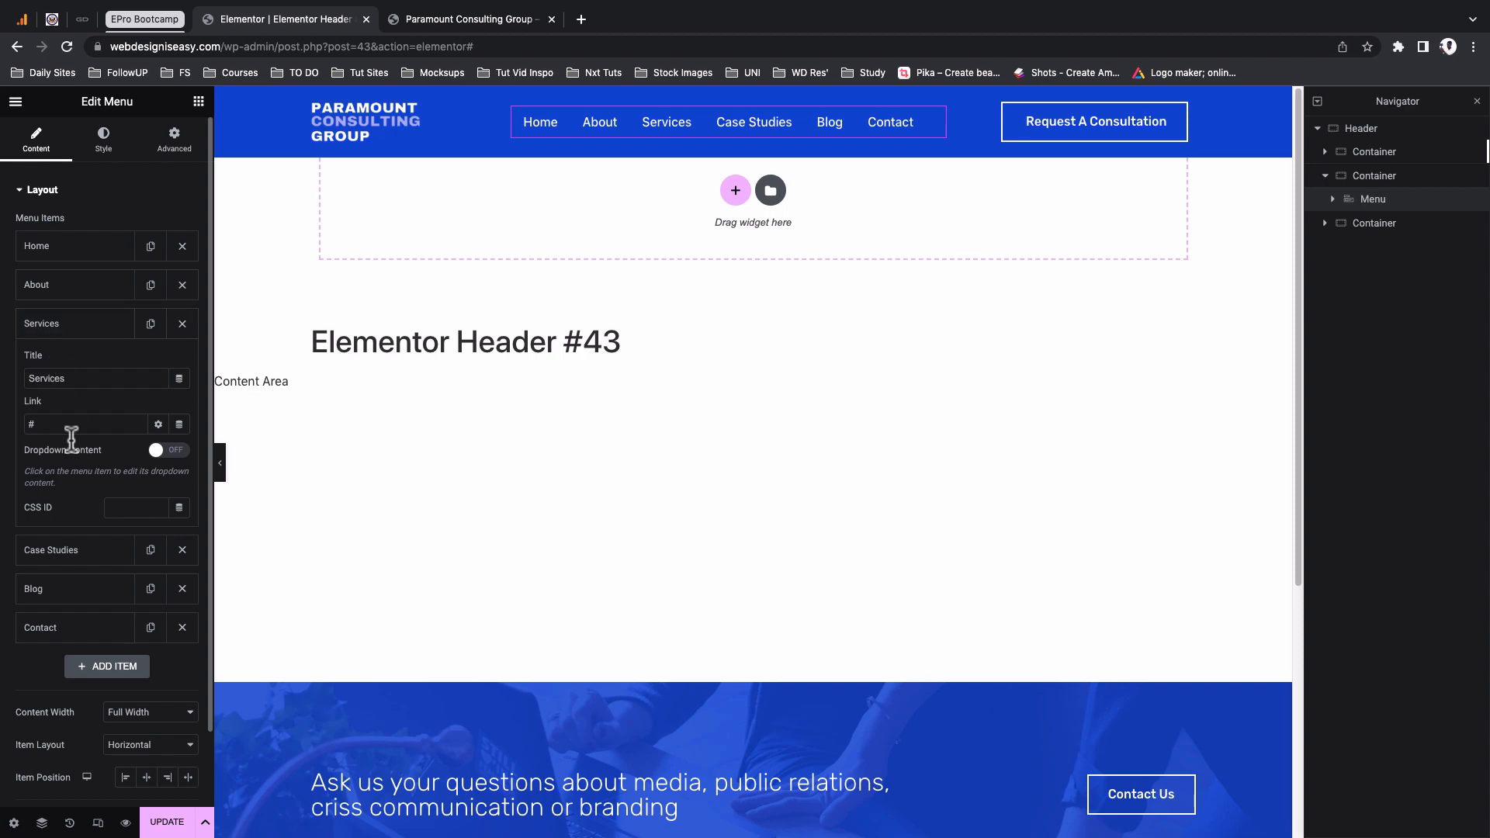
click(174, 457)
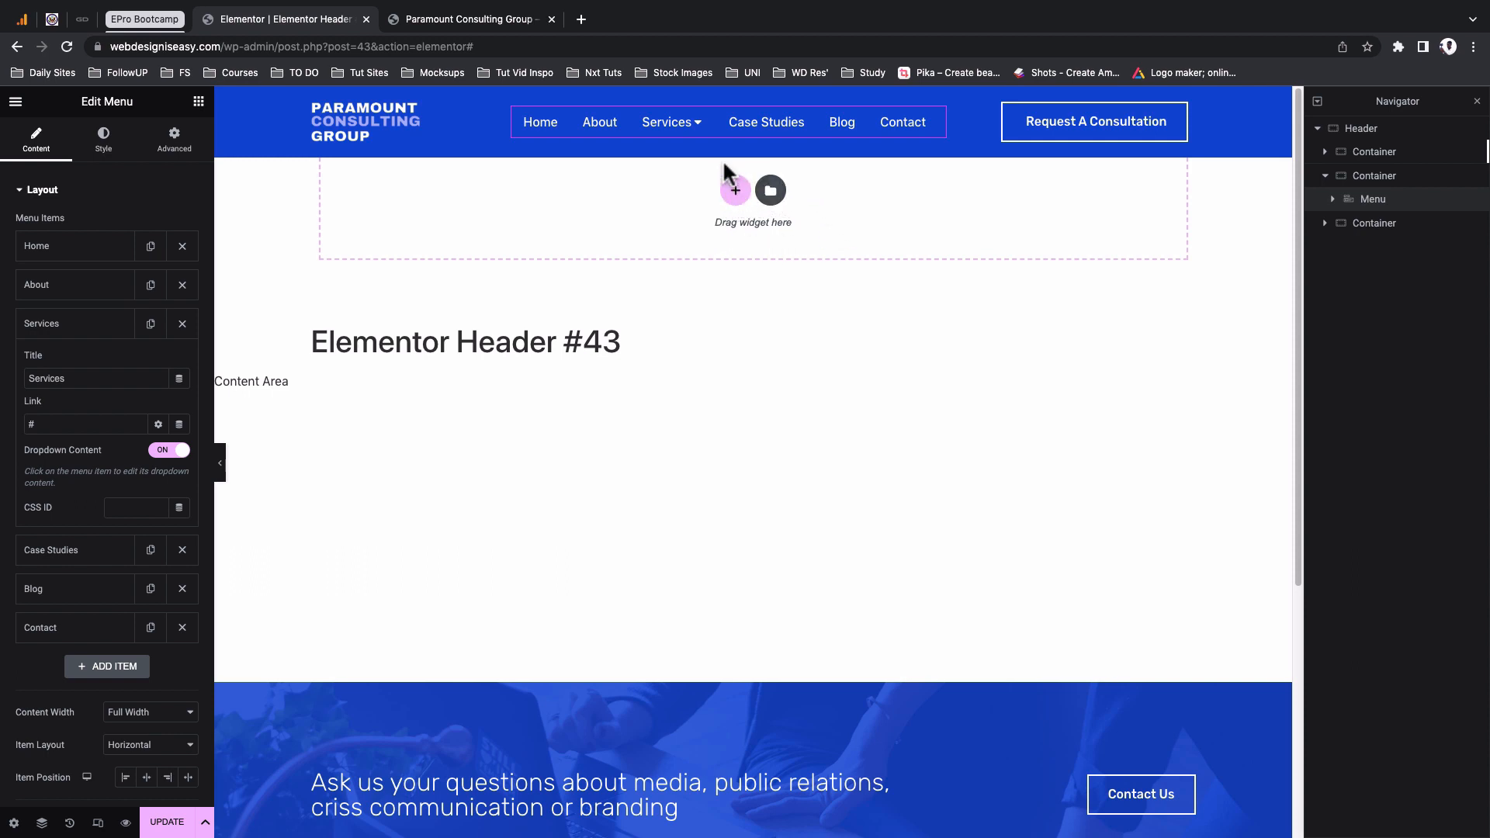
Open the Services dropdown and give its empty content area a structure of two equal columns
click(699, 128)
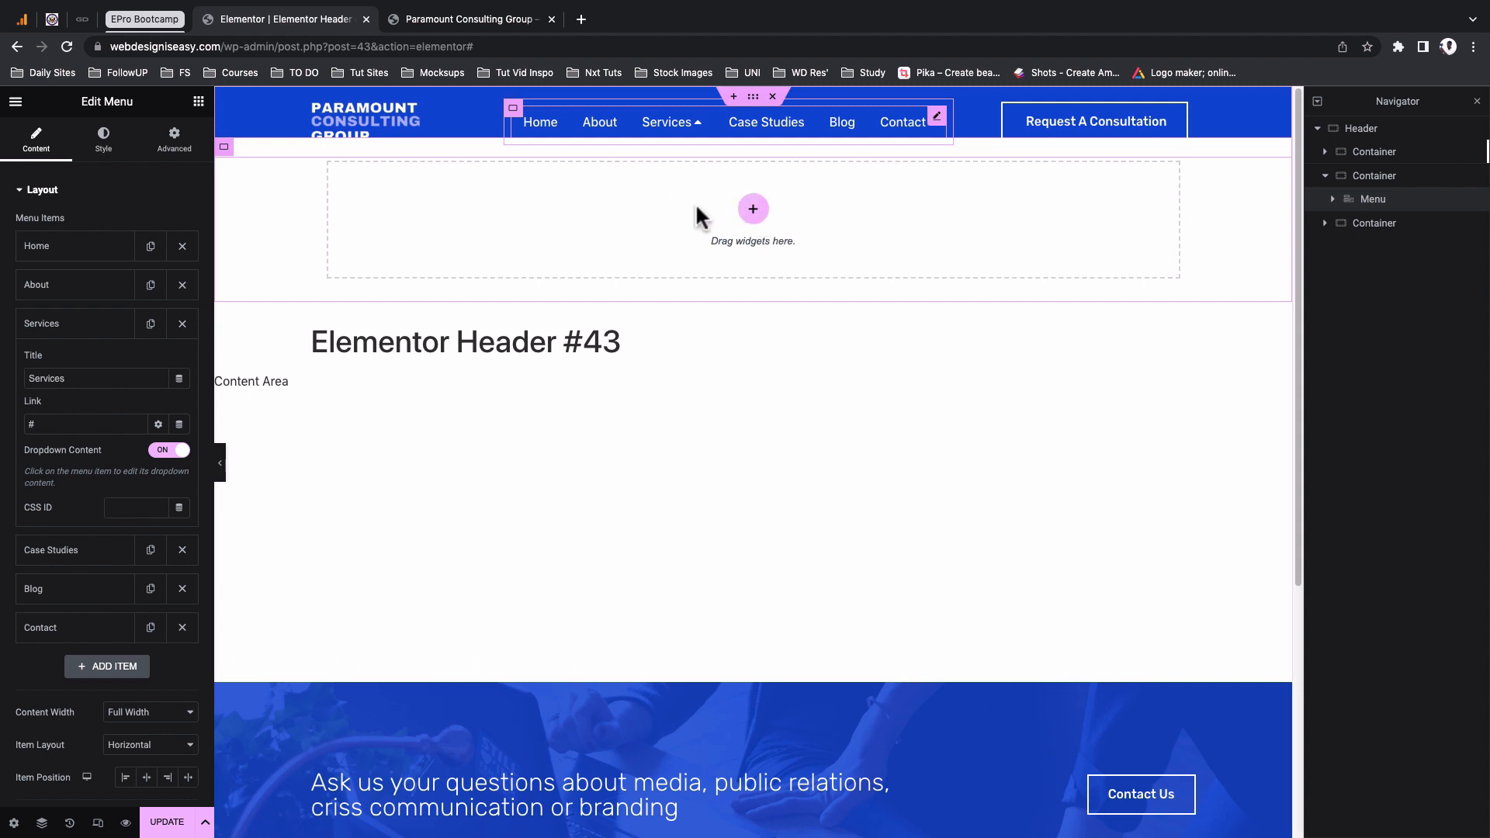
click(756, 211)
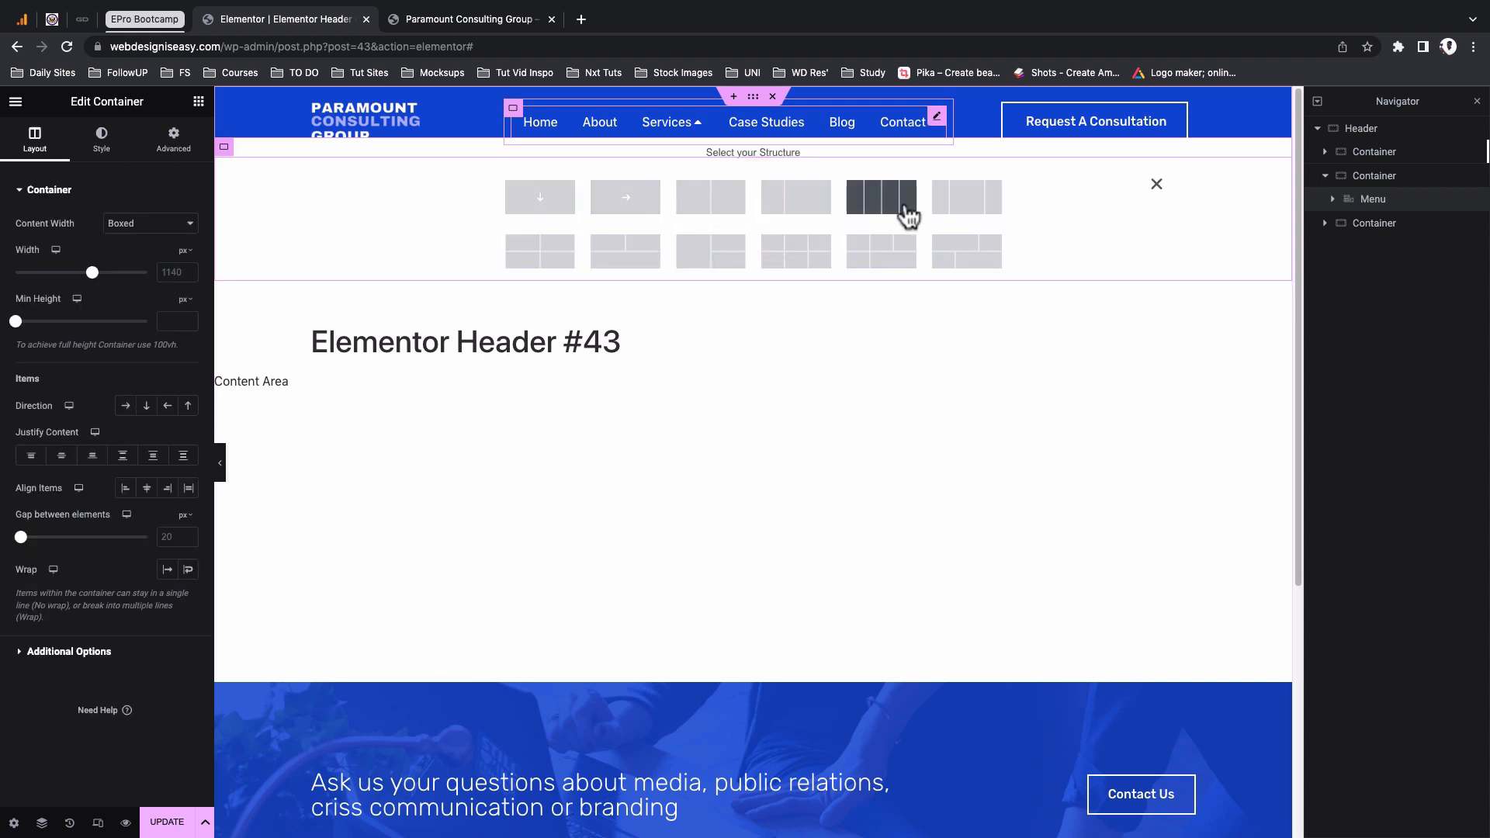
click(719, 195)
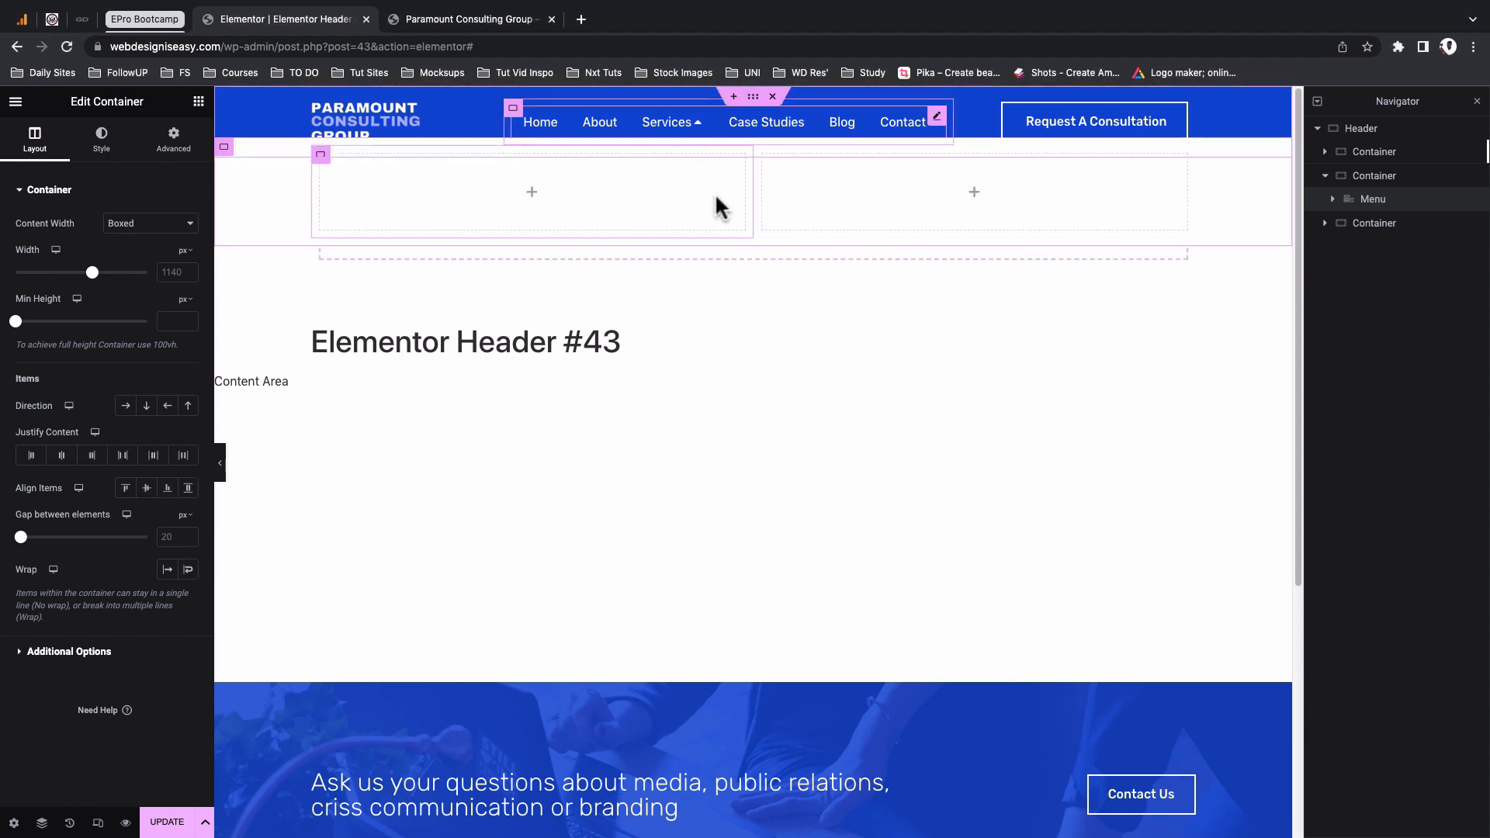
Place a Heading widget in the first column of the Services dropdown
click(197, 101)
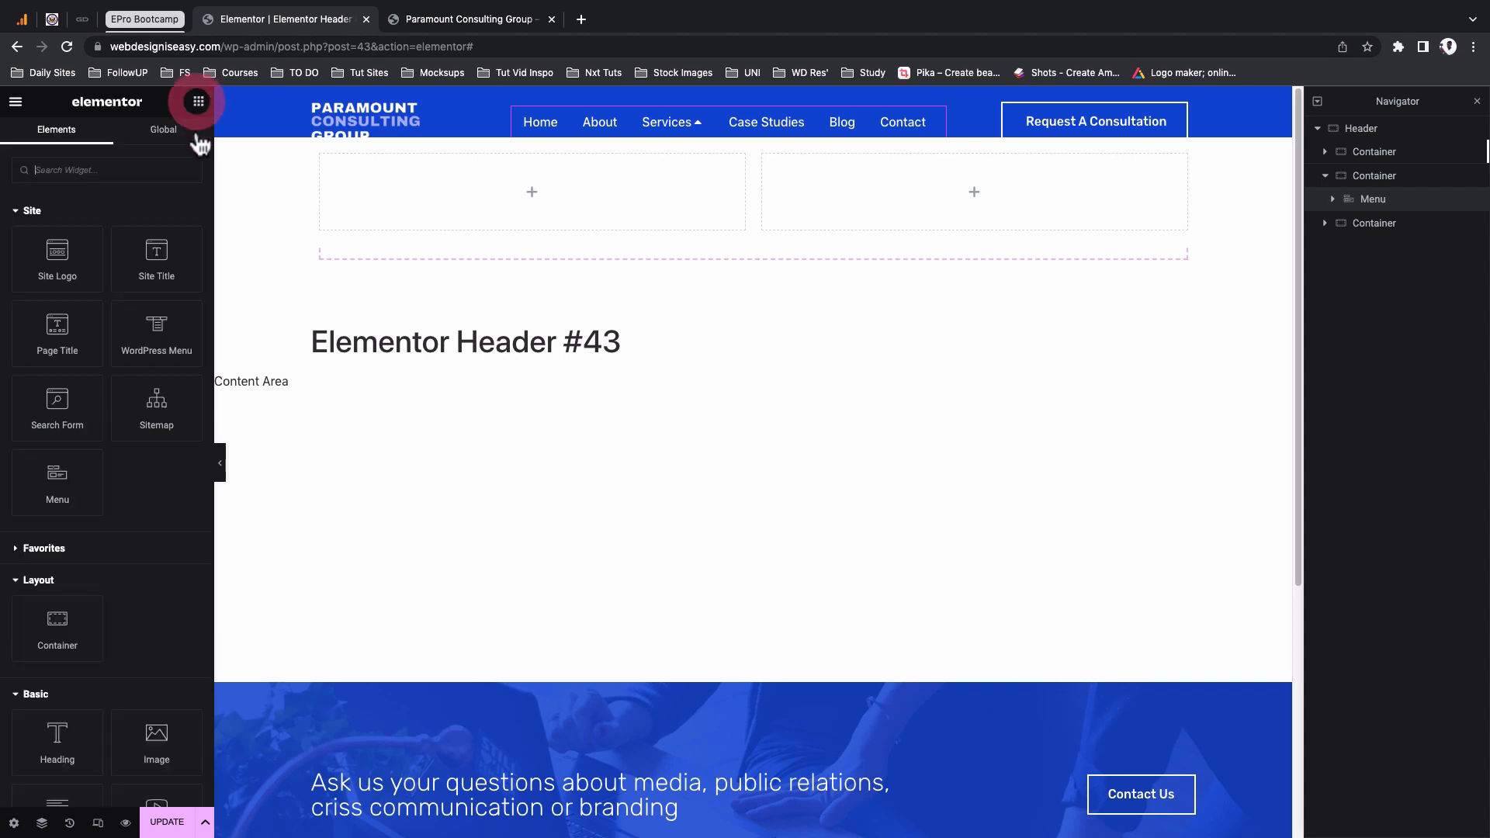
click(40, 132)
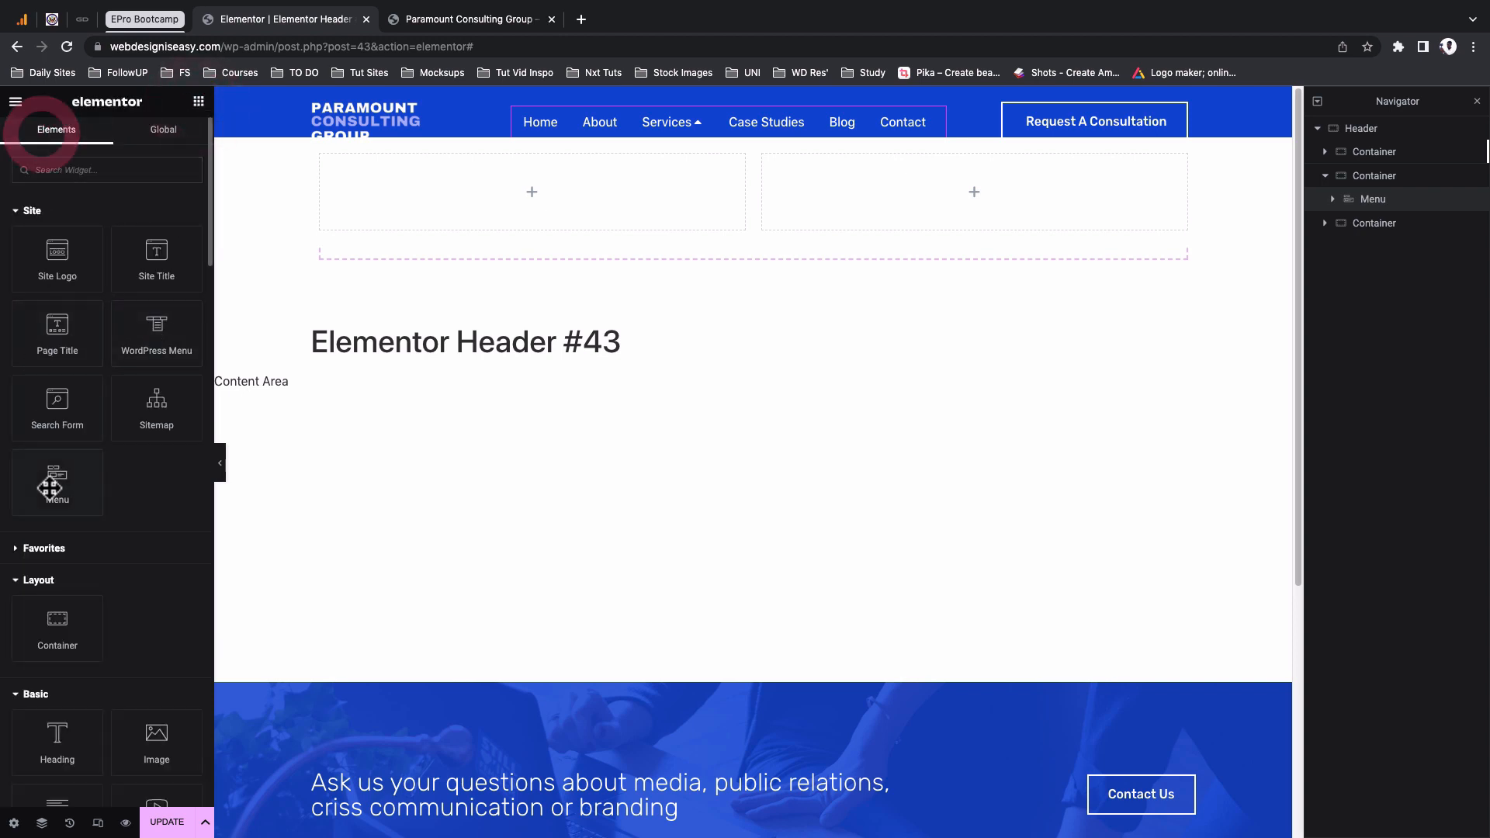
scroll(48, 487, down, 4)
scroll(49, 487, up, 1)
drag(56, 454, 439, 198)
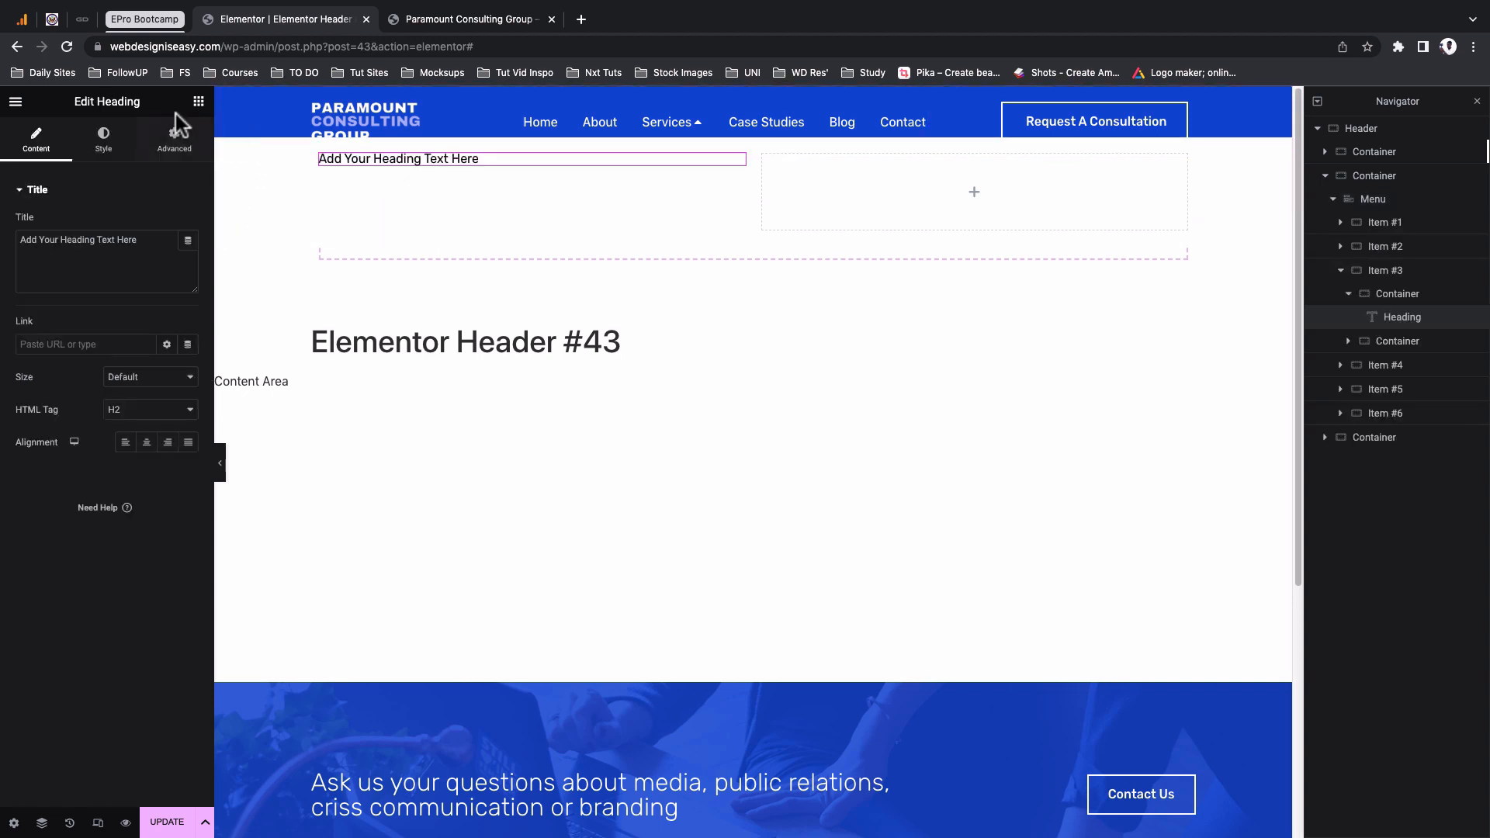
Place an Image widget in the second column of the Services dropdown
click(198, 106)
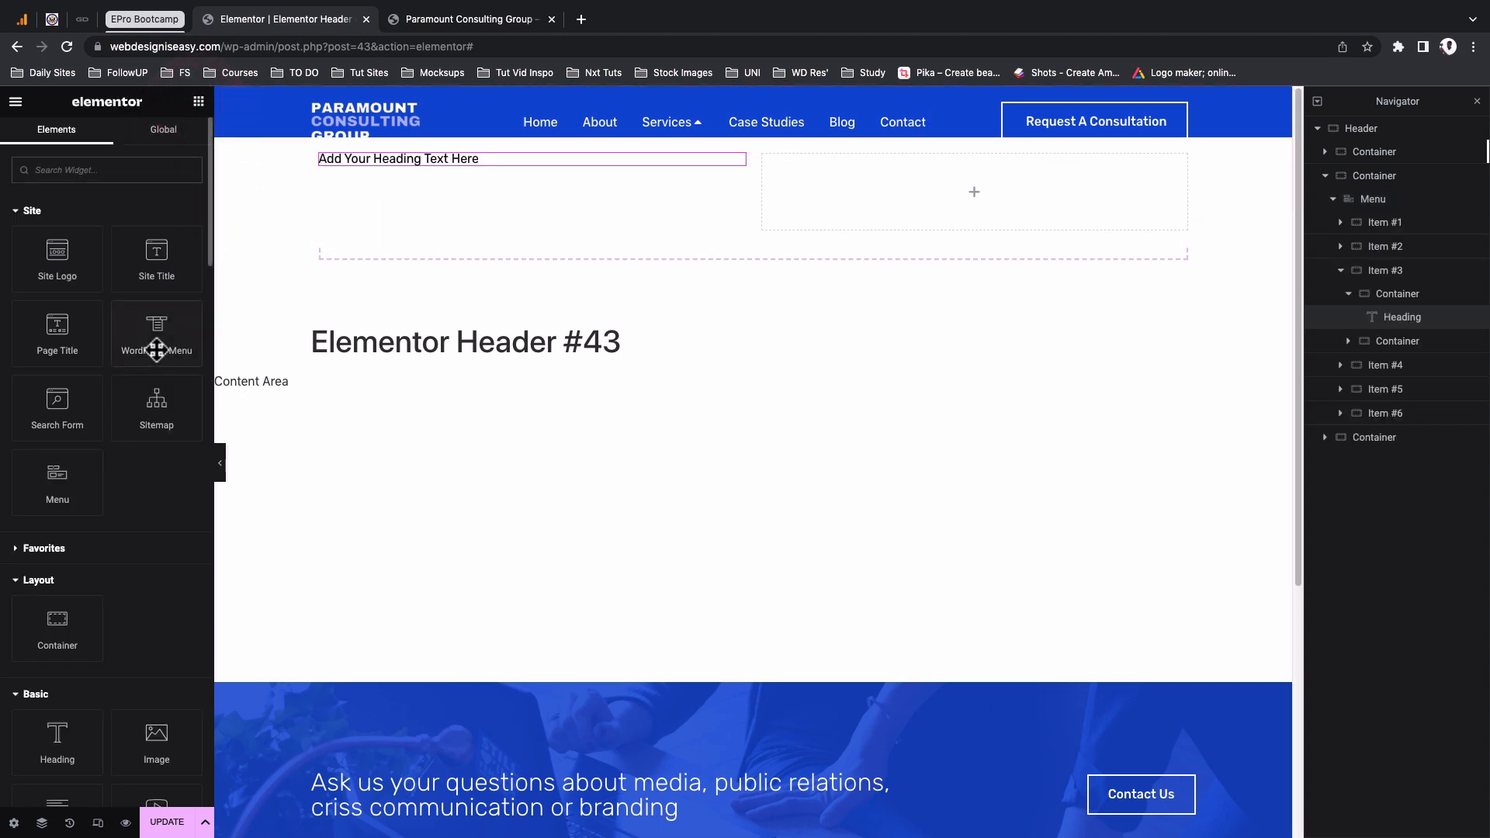
scroll(112, 654, down, 3)
drag(153, 505, 1164, 214)
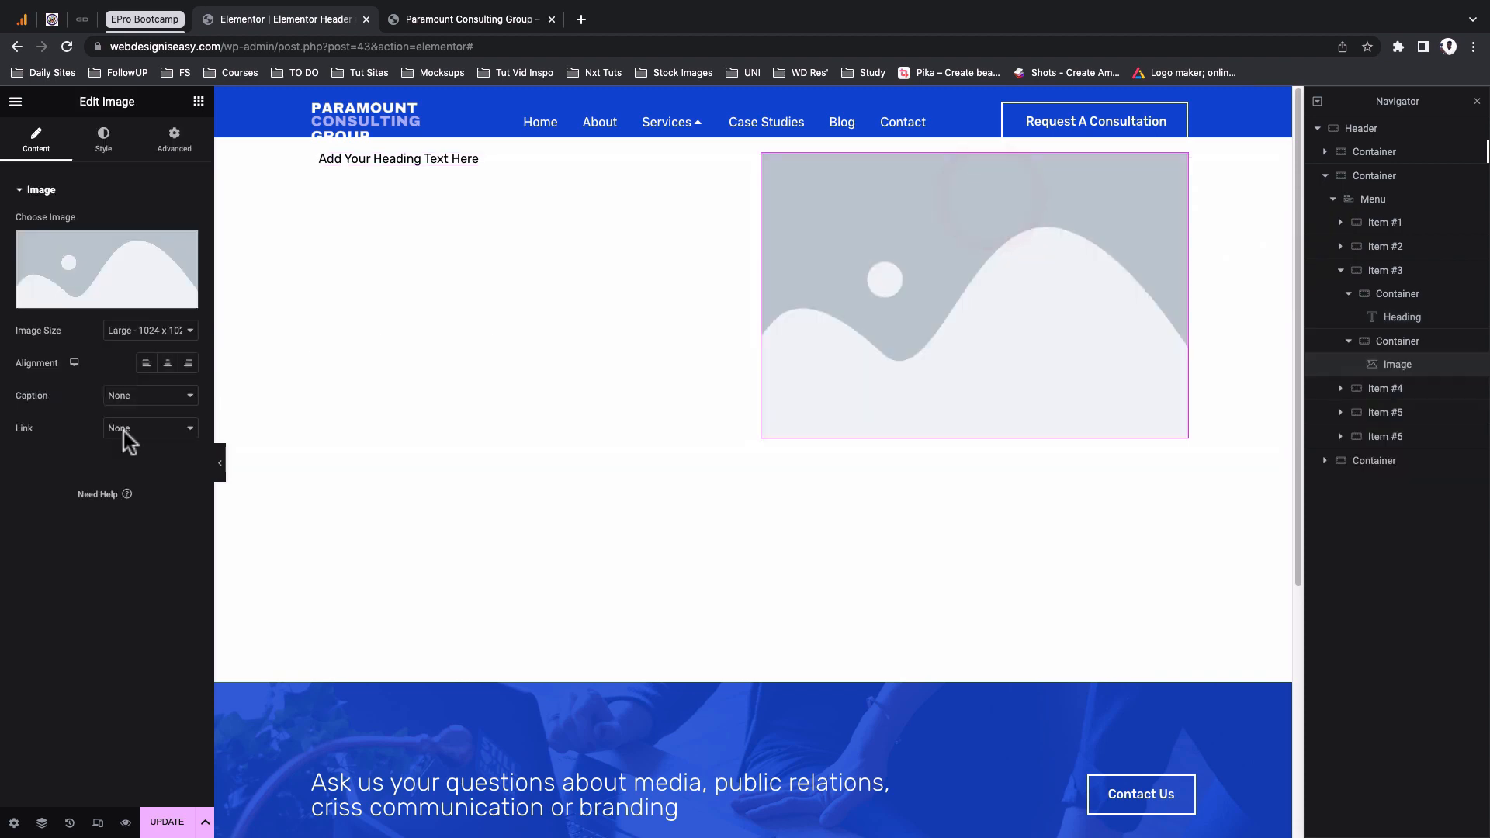
Browse the remaining widgets and delete the placeholder heading and image from the Services dropdown
click(199, 106)
scroll(104, 541, down, 10)
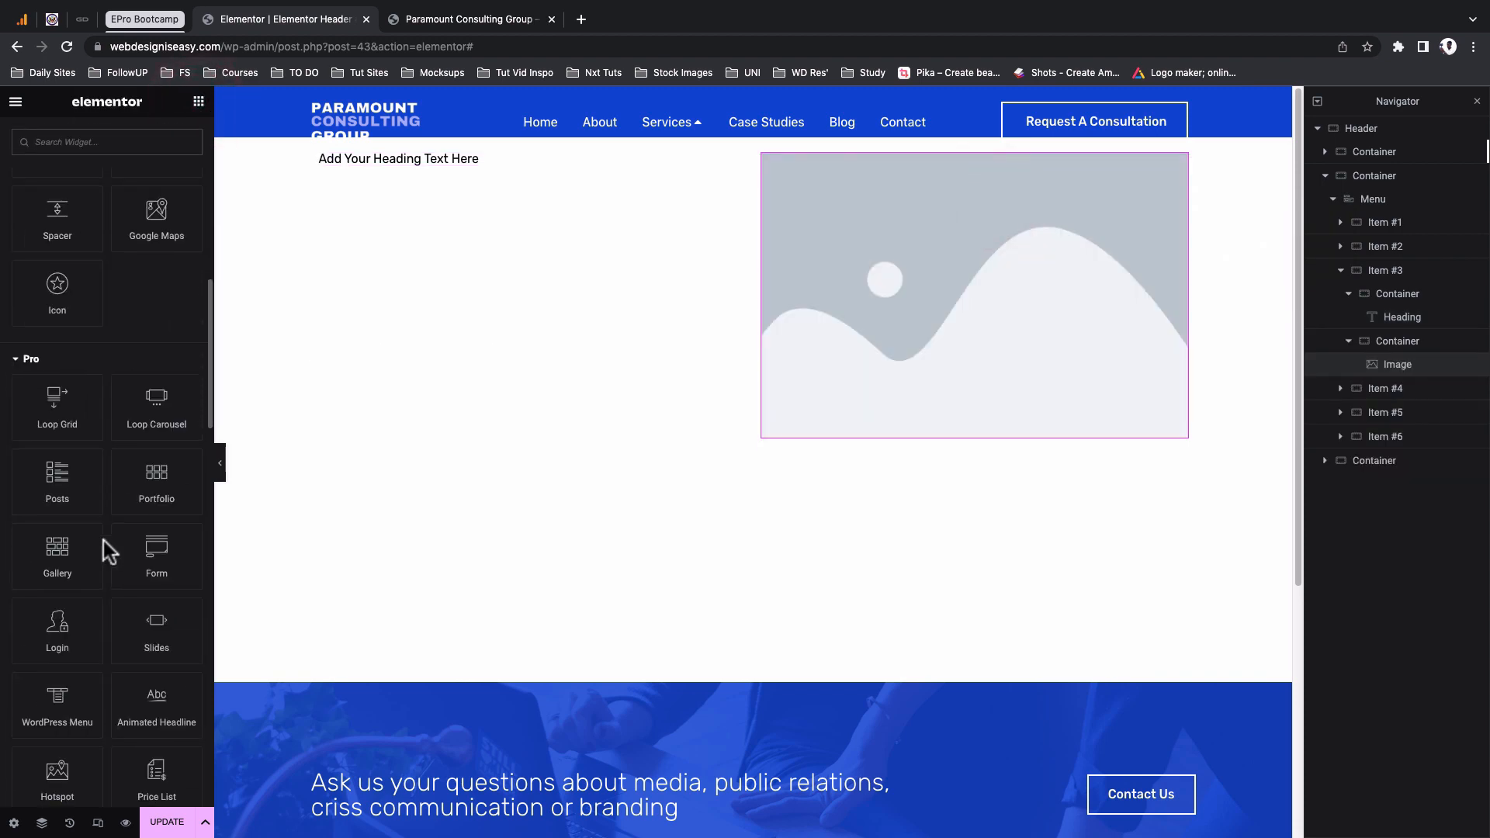
scroll(104, 542, down, 8)
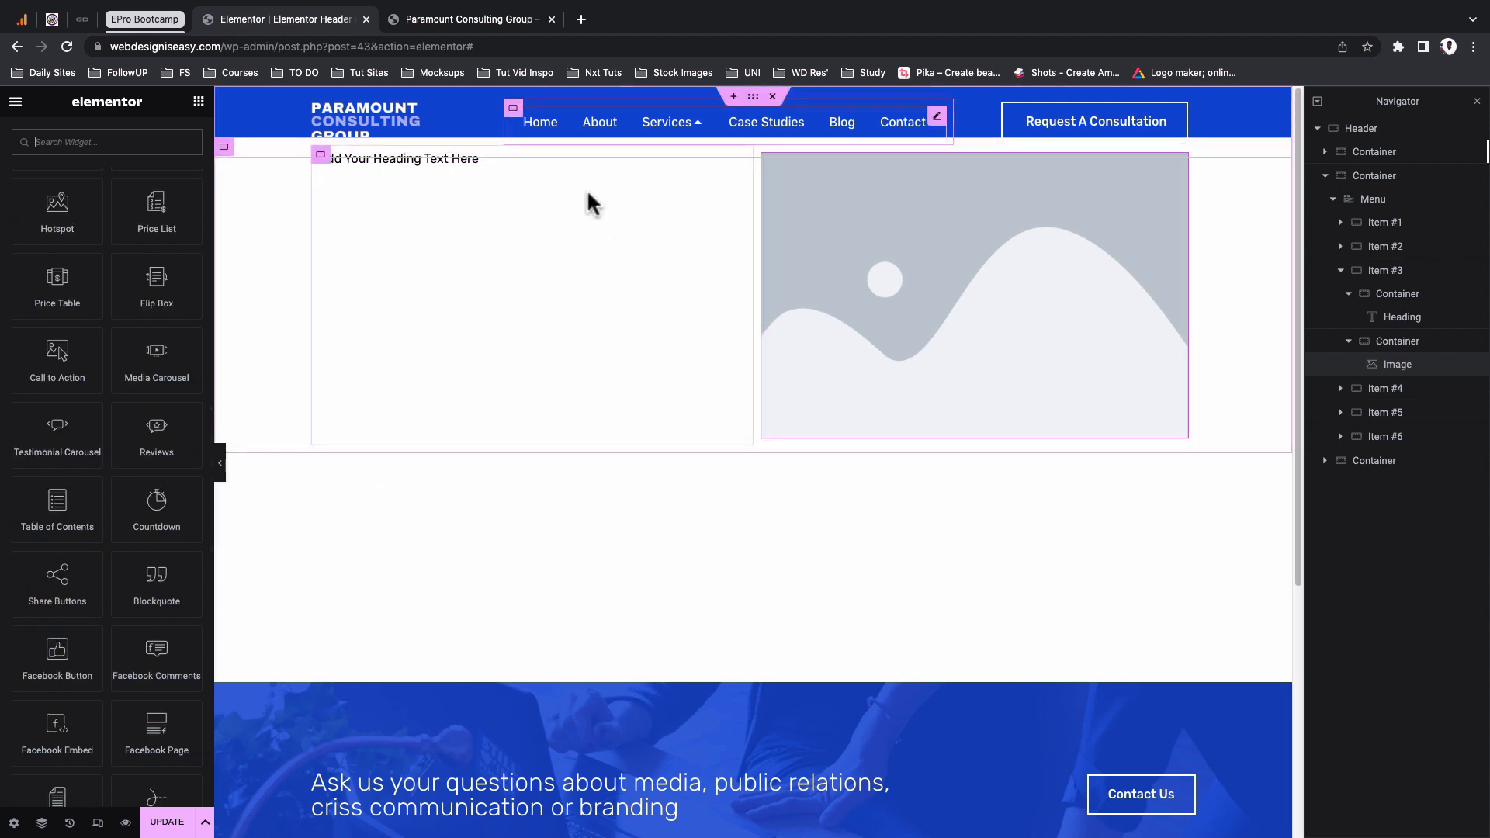
right_click(737, 166)
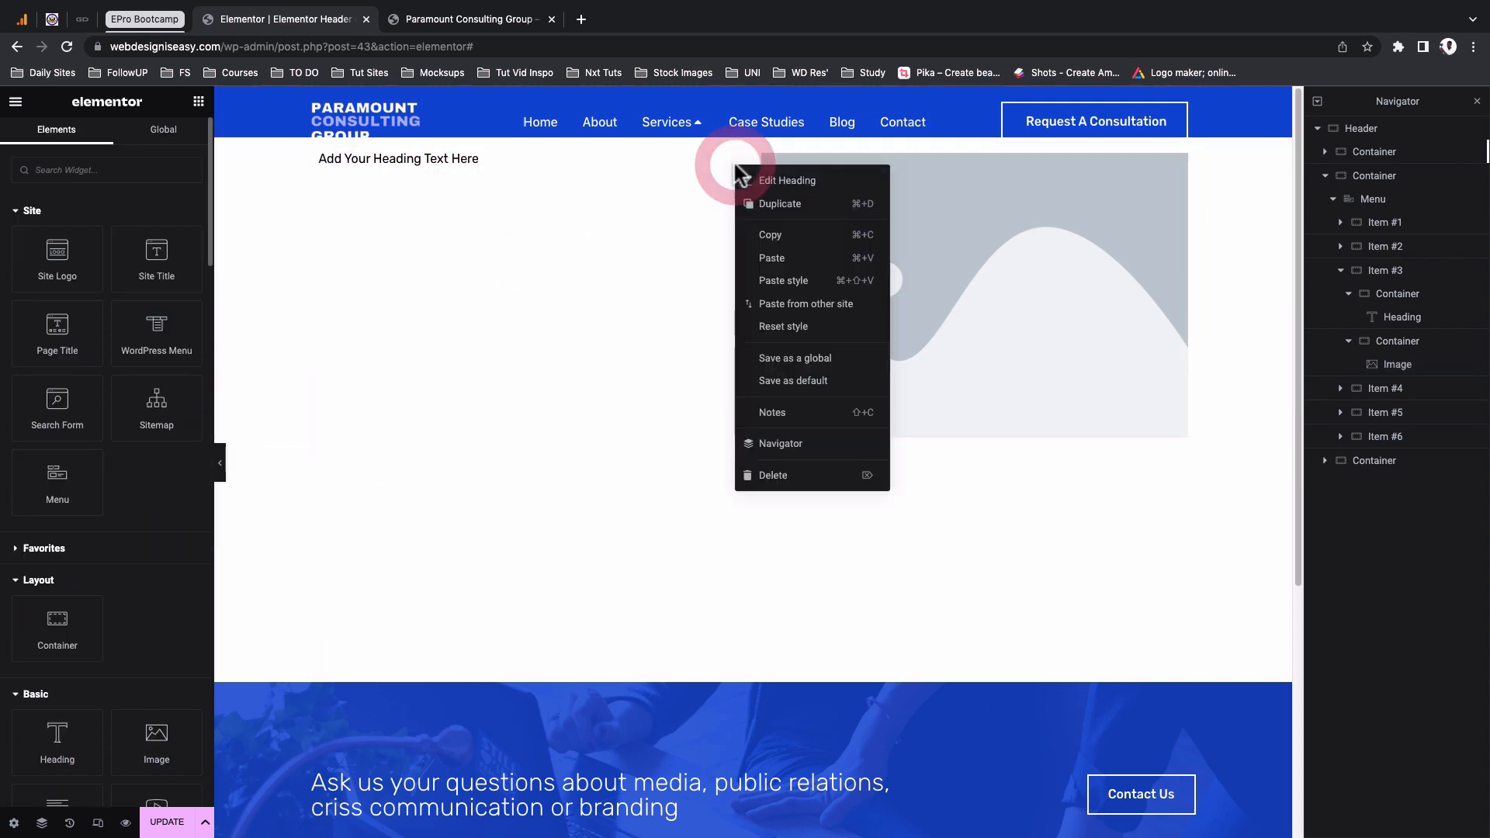
click(798, 475)
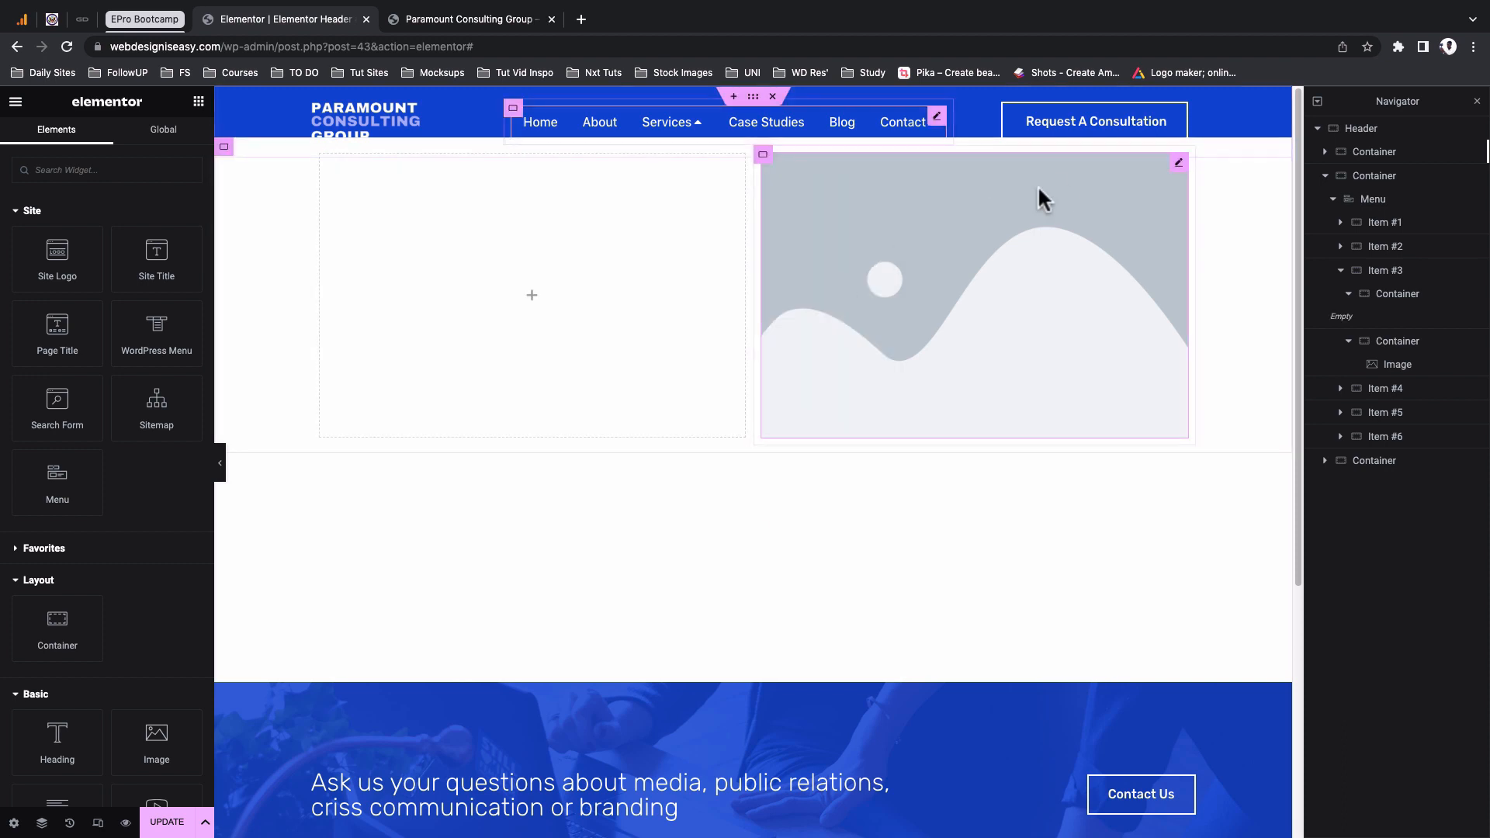
right_click(1176, 173)
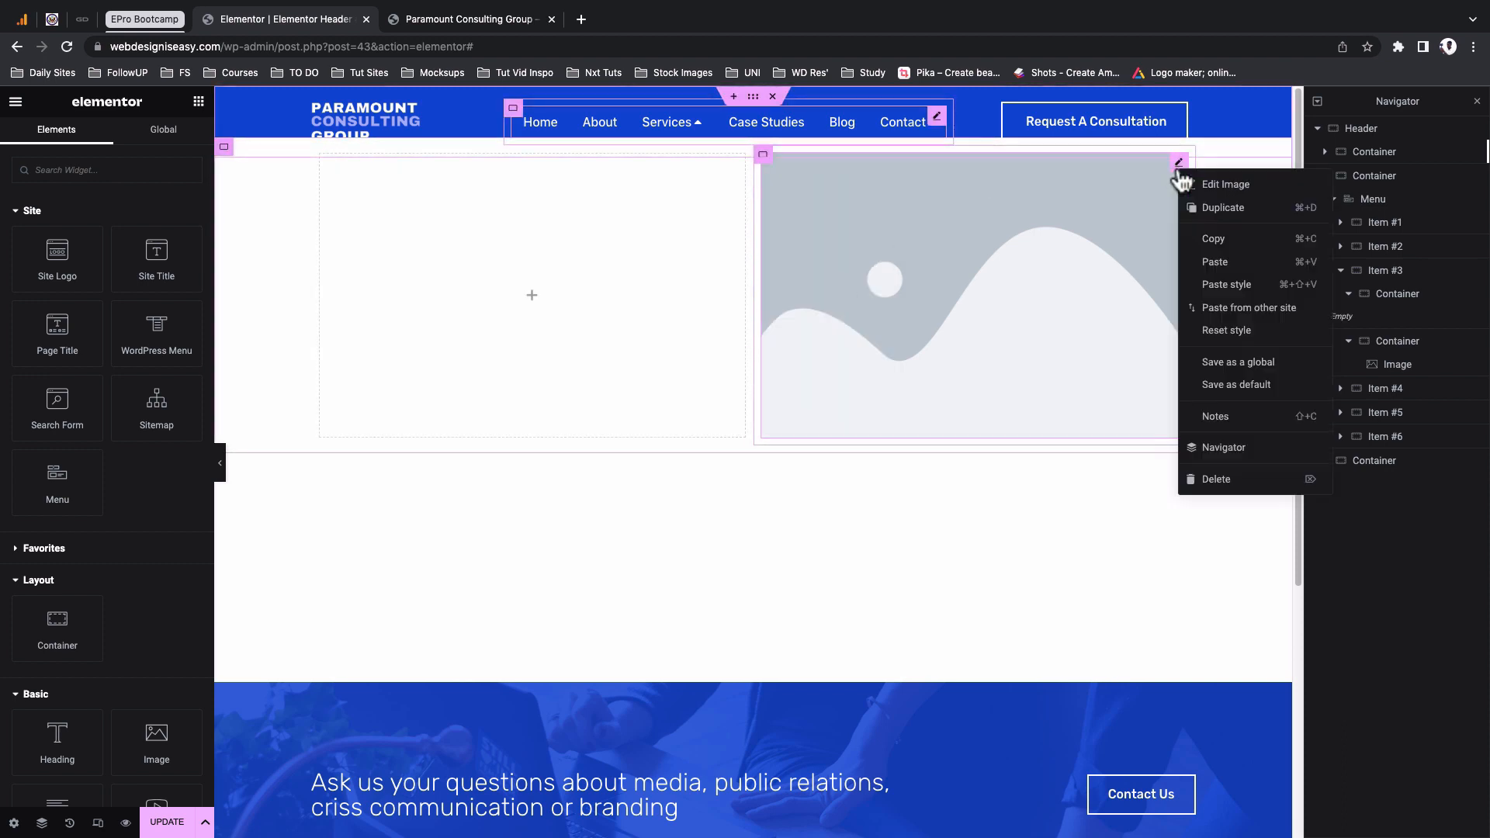
click(1238, 487)
Paste the copied Services content into the dropdown's first column and the copied Case Studies content into the second column
right_click(516, 190)
click(584, 309)
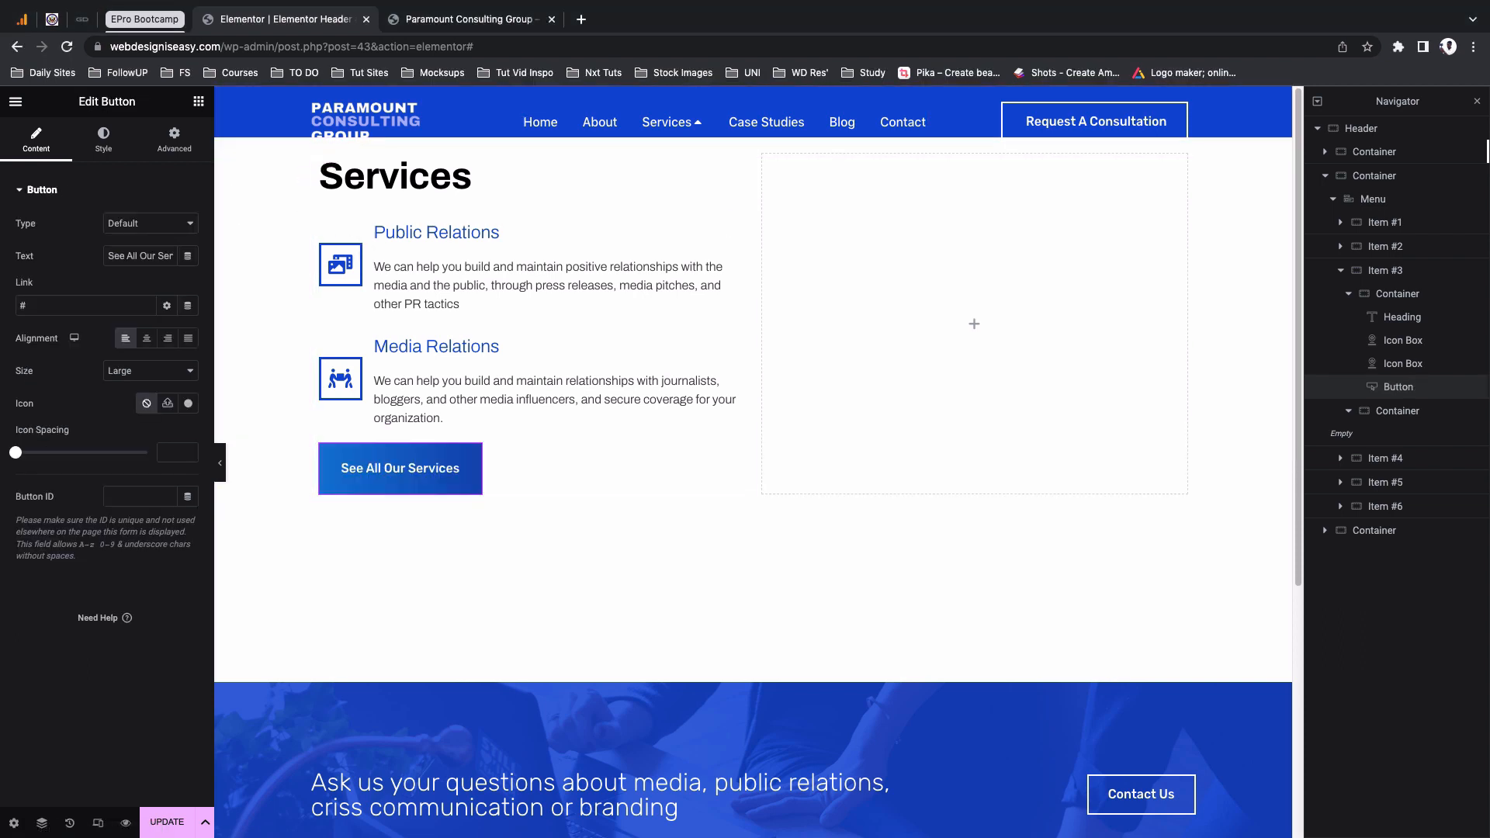
click(969, 316)
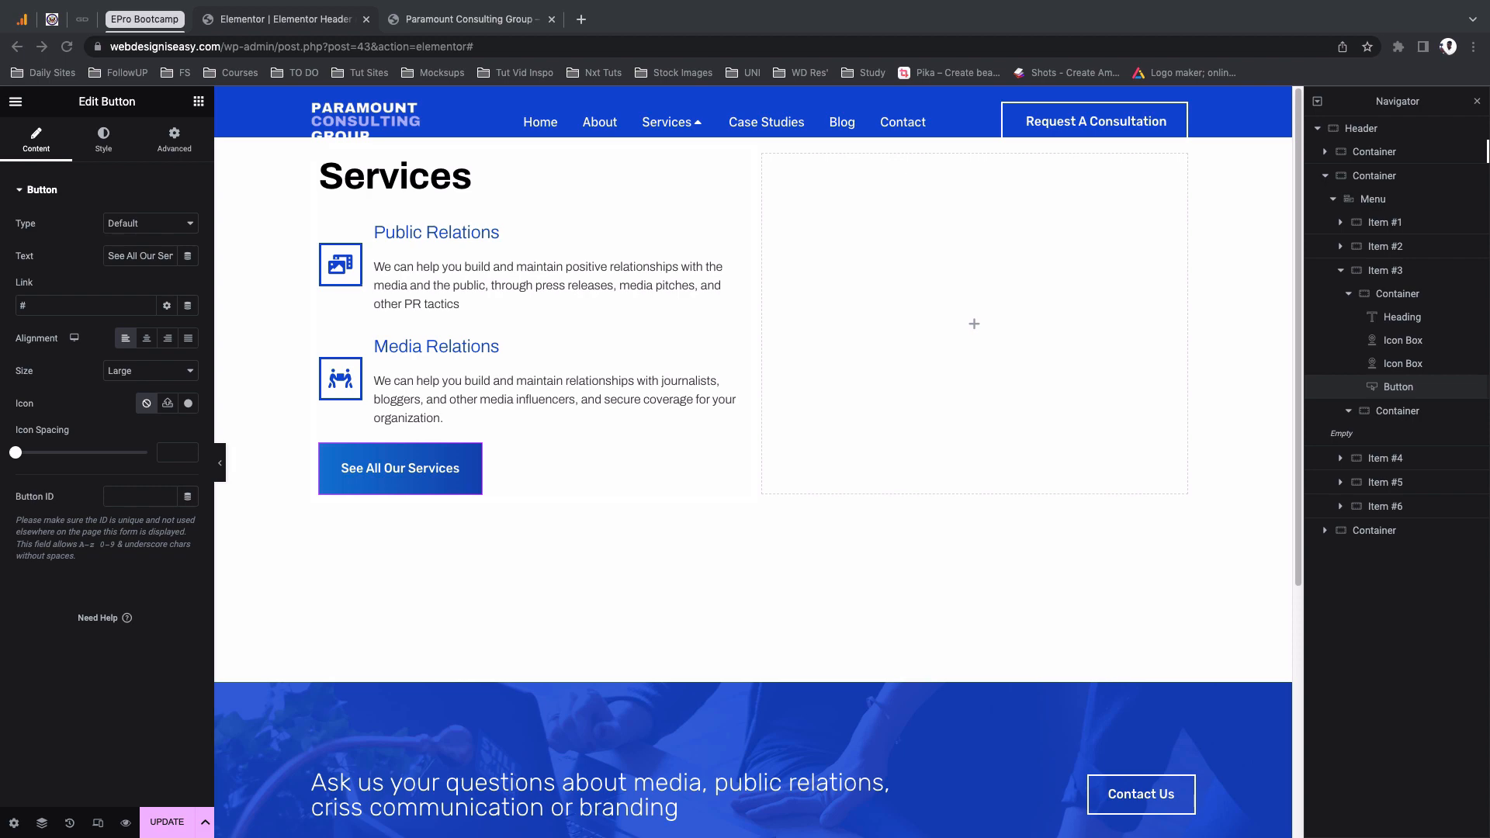
right_click(848, 283)
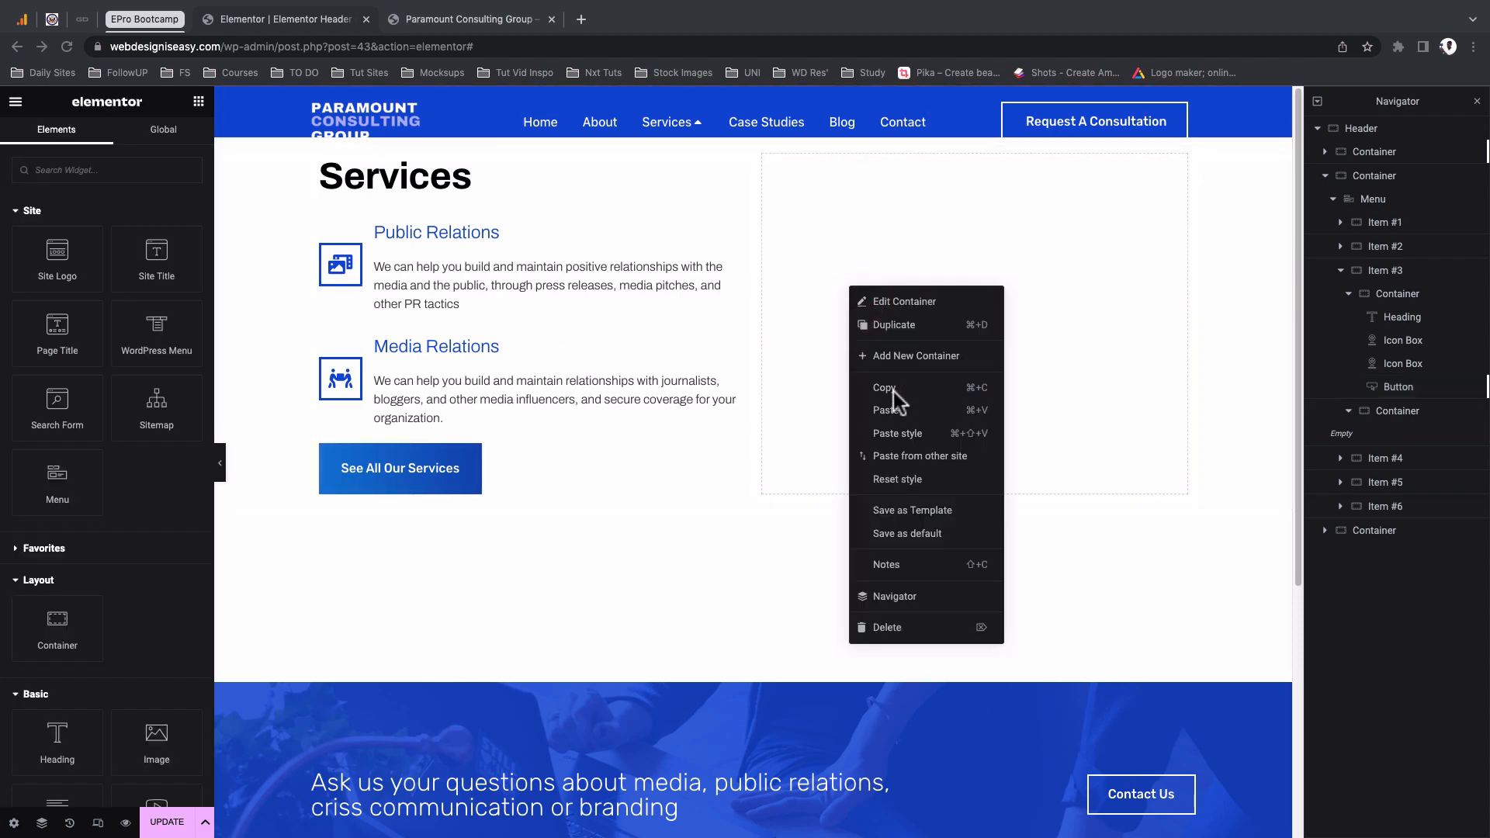
click(887, 409)
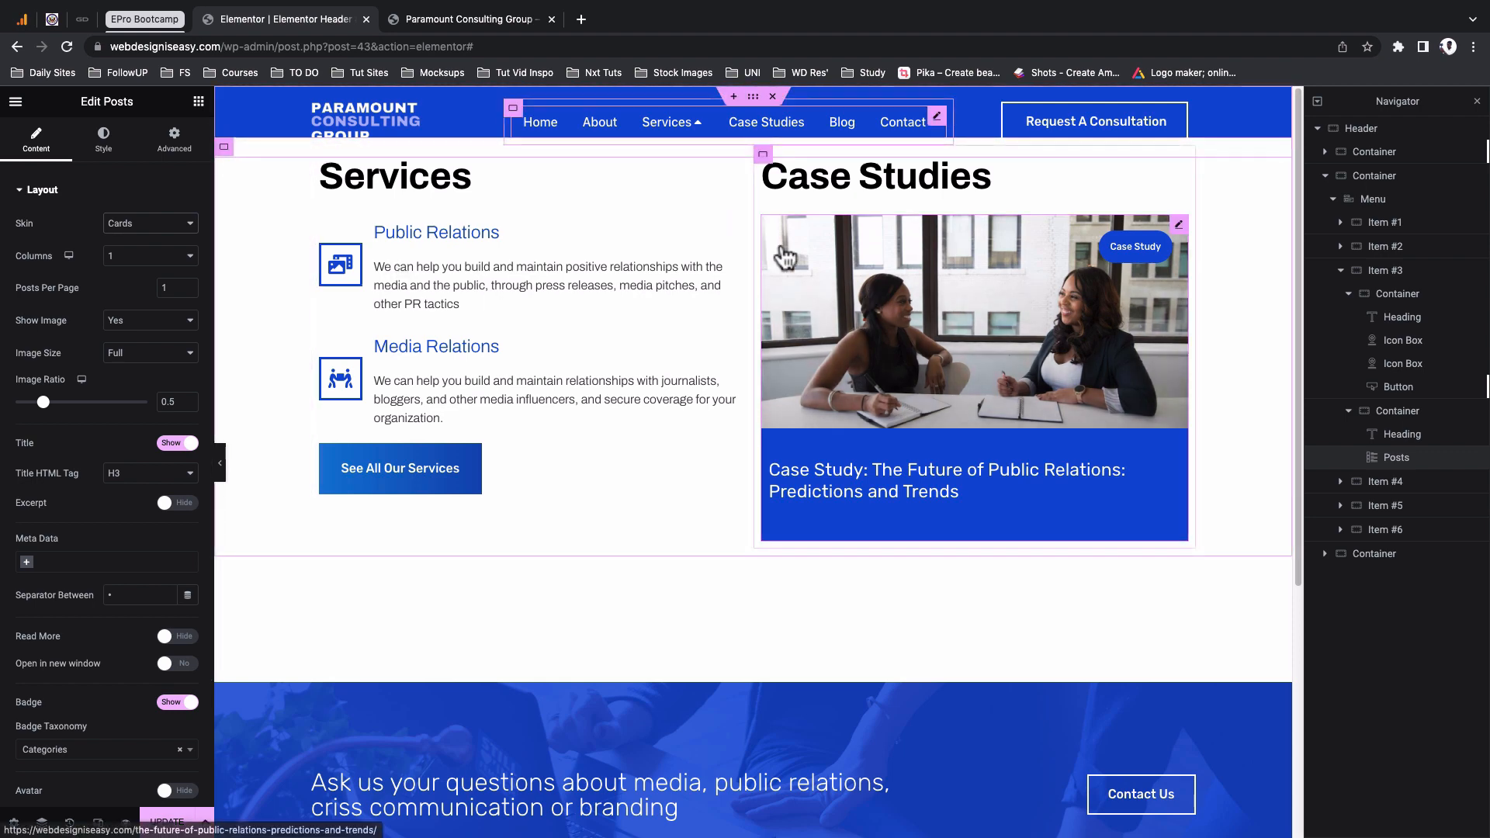
Collapse and reopen the Services dropdown to check how its mega menu content displays
click(701, 133)
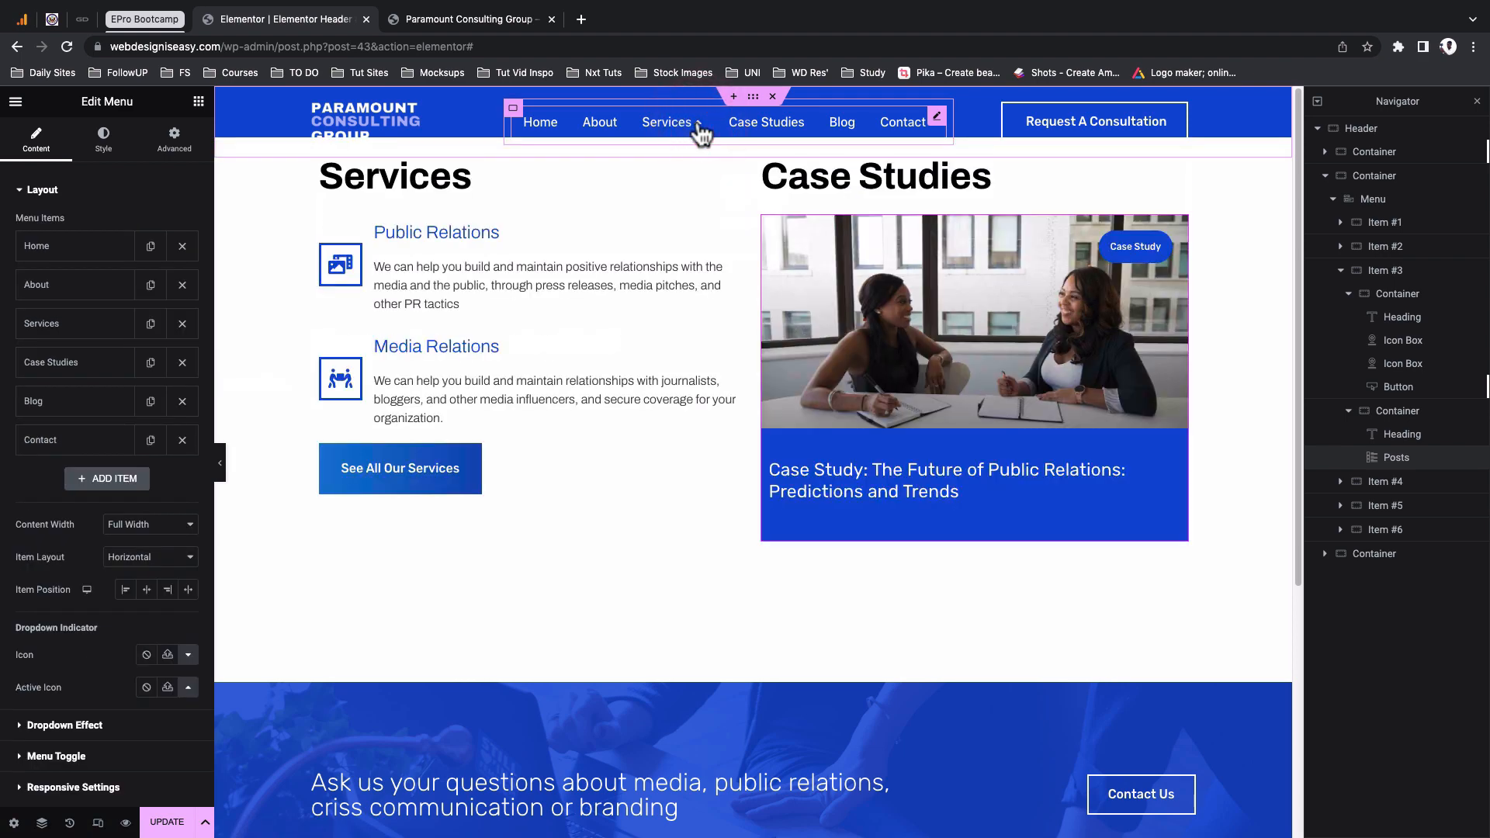
click(699, 125)
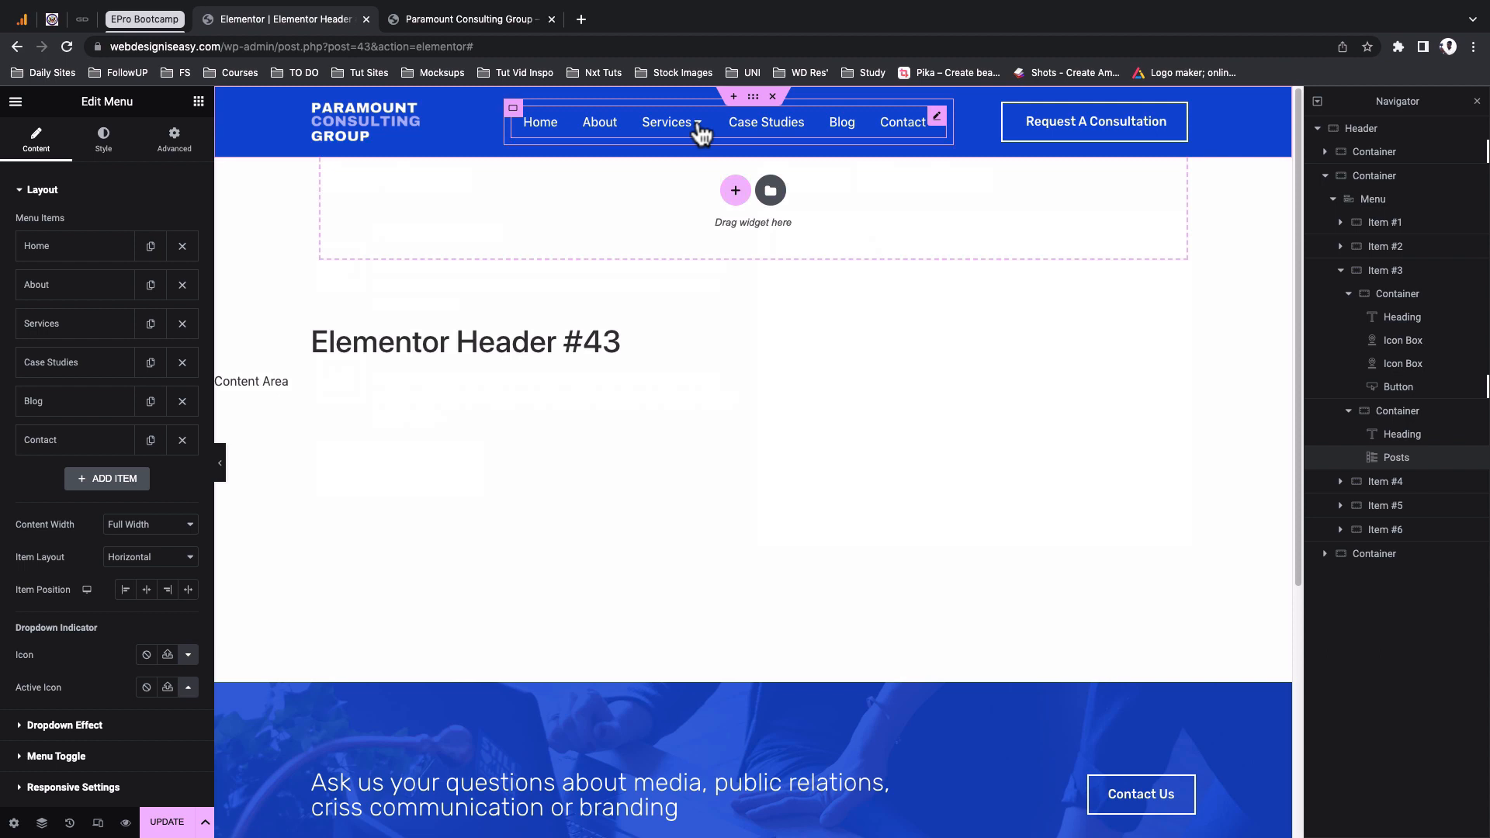
click(700, 126)
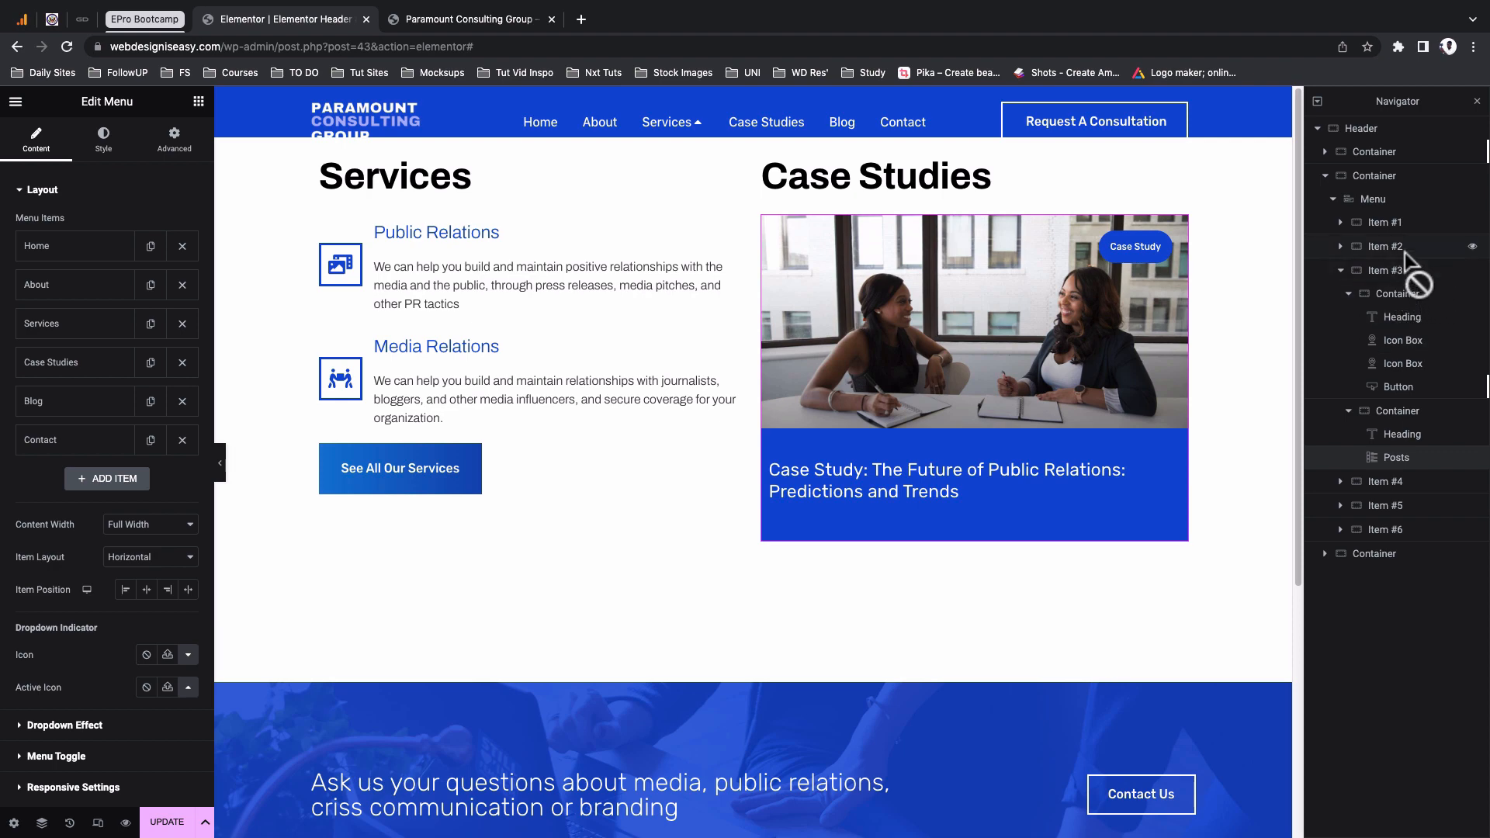
Rename the six menu item containers in the Navigator as Home, About, Services, Case Studies, Blog and Contact
click(1411, 223)
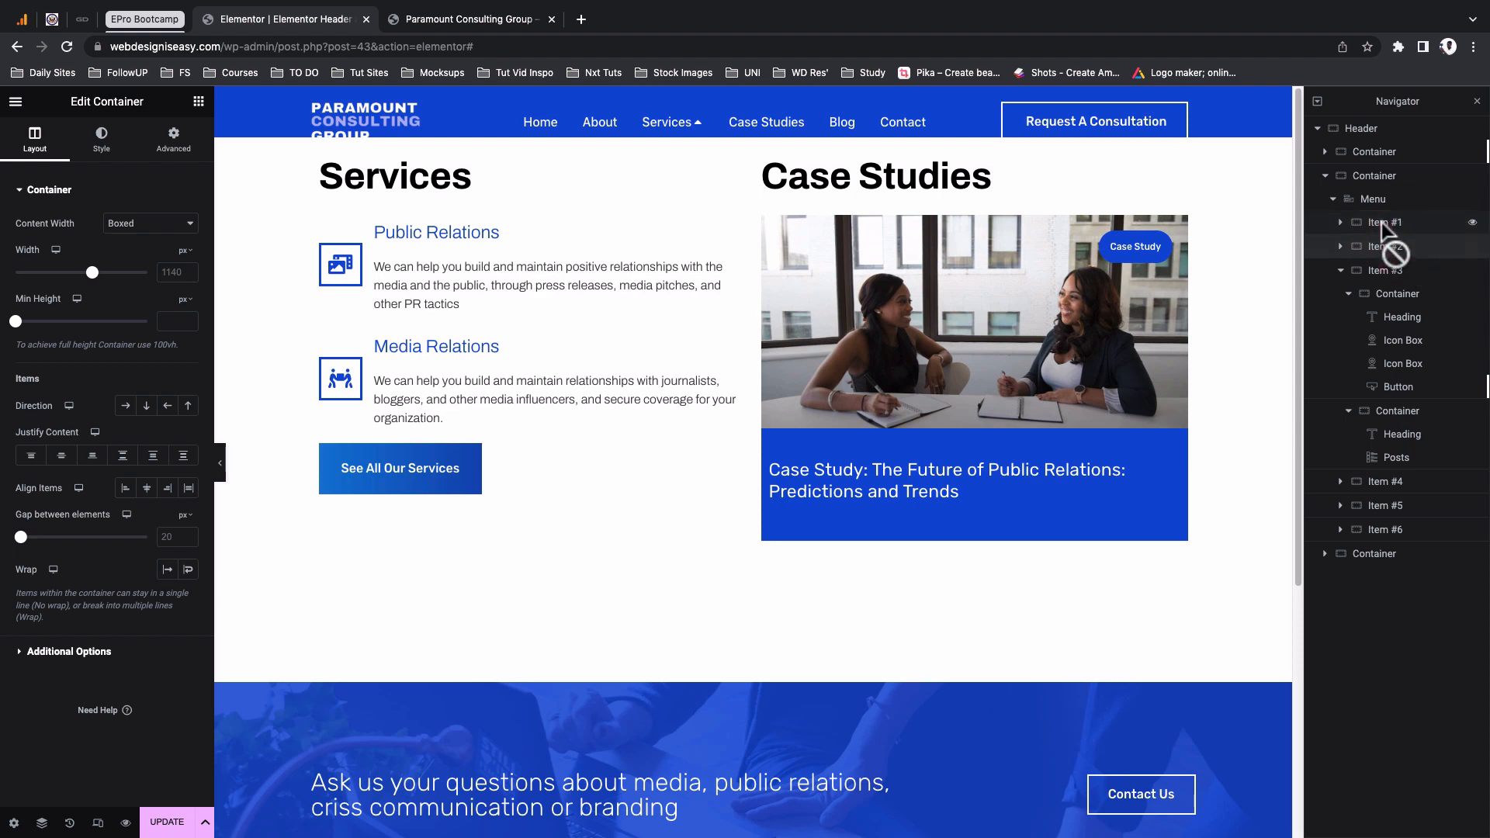
double_click(1382, 223)
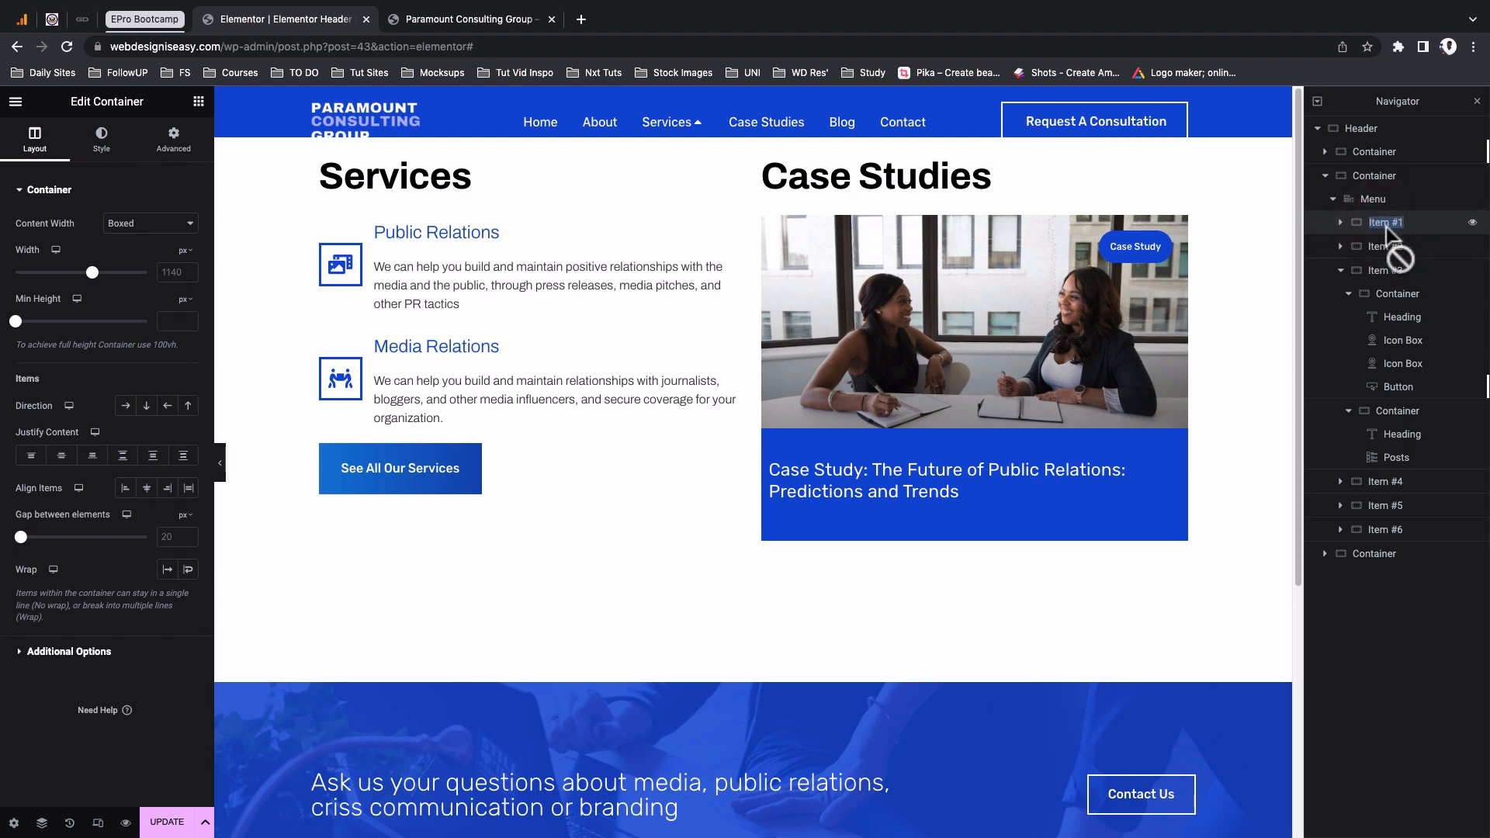
text(Home)
double_click(1386, 246)
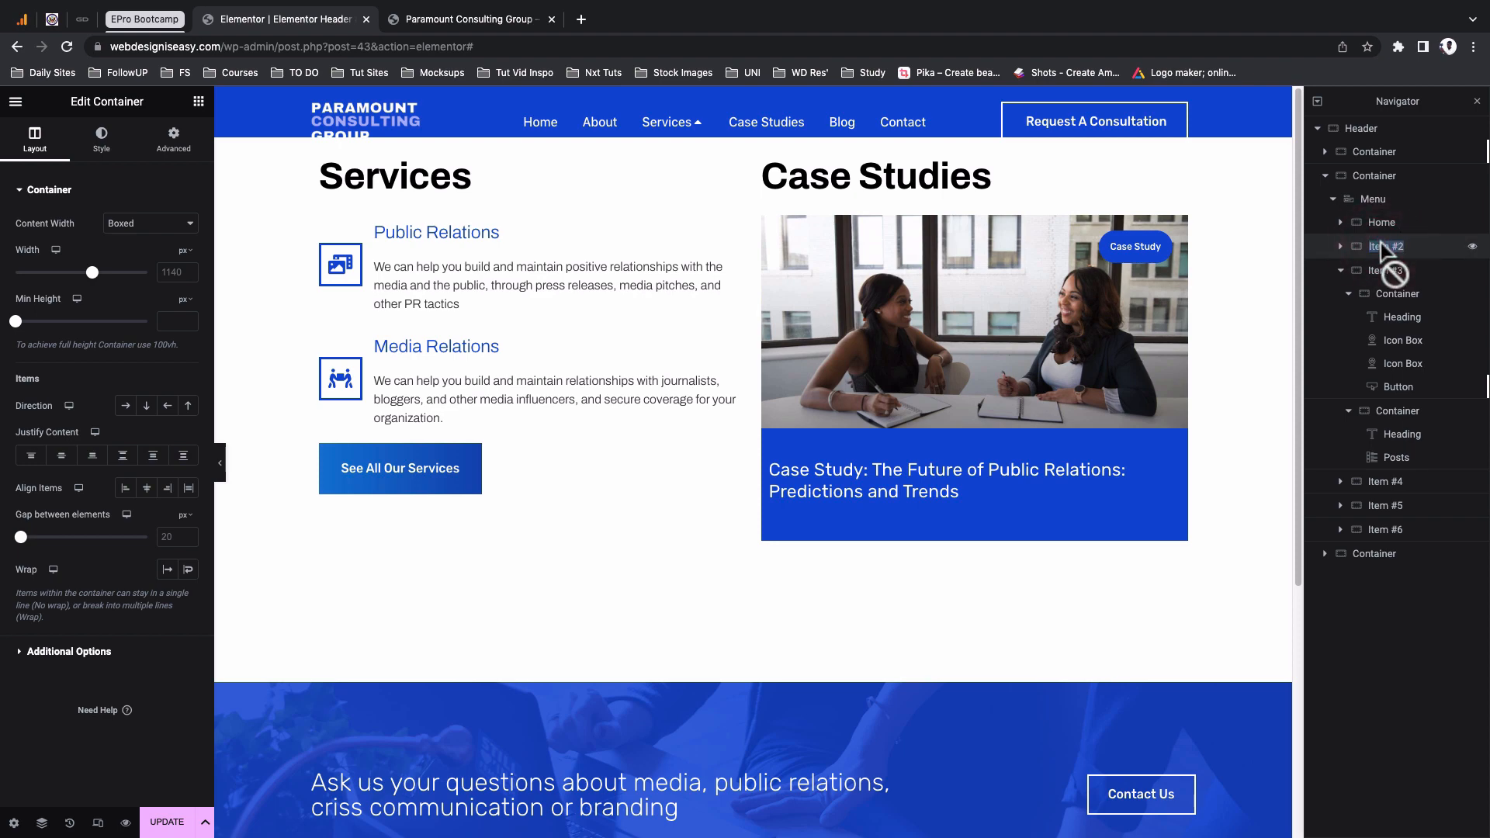
click(1380, 245)
double_click(1380, 245)
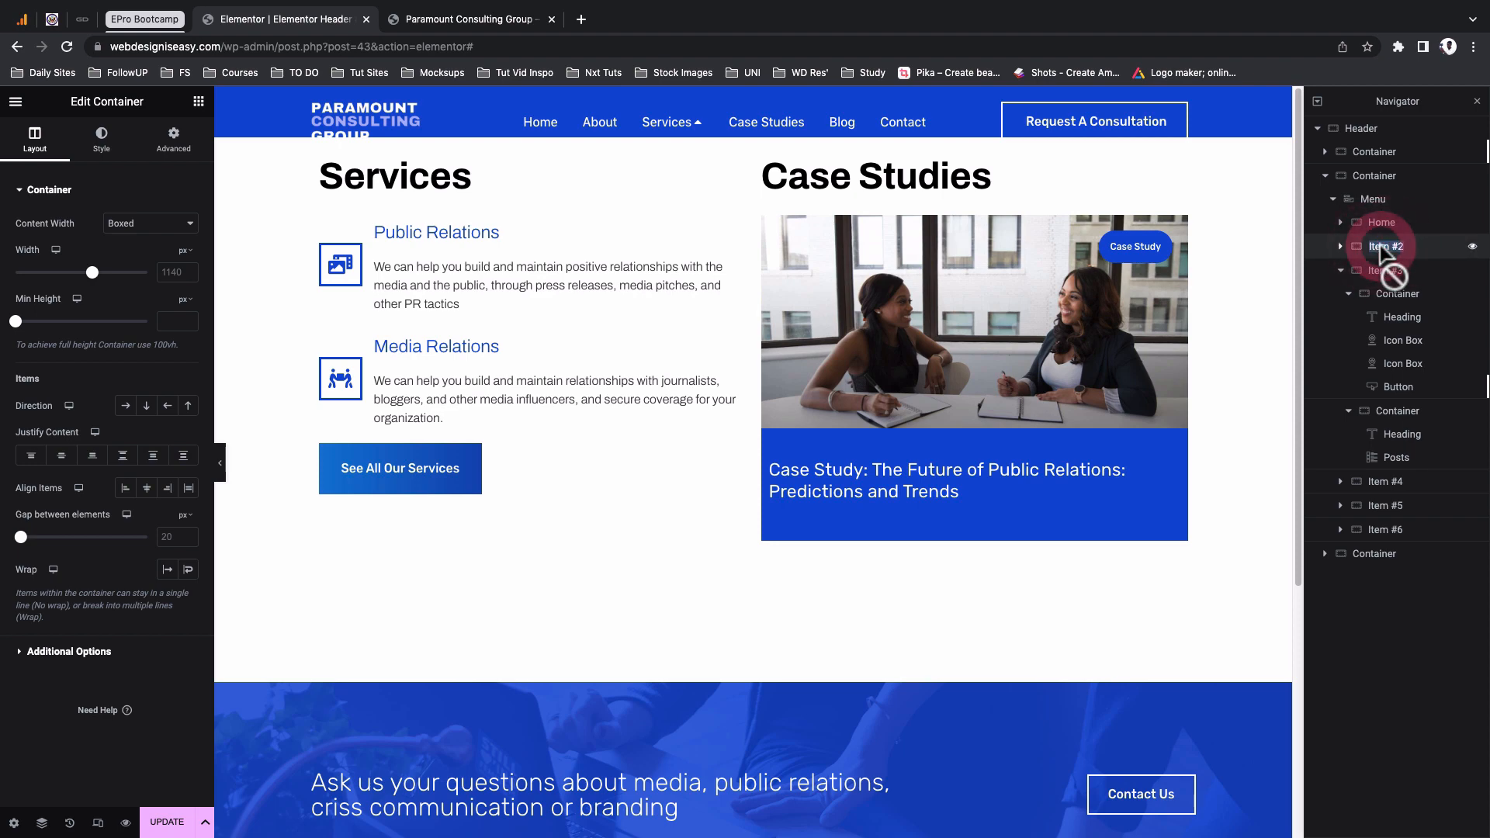
text(Blog)
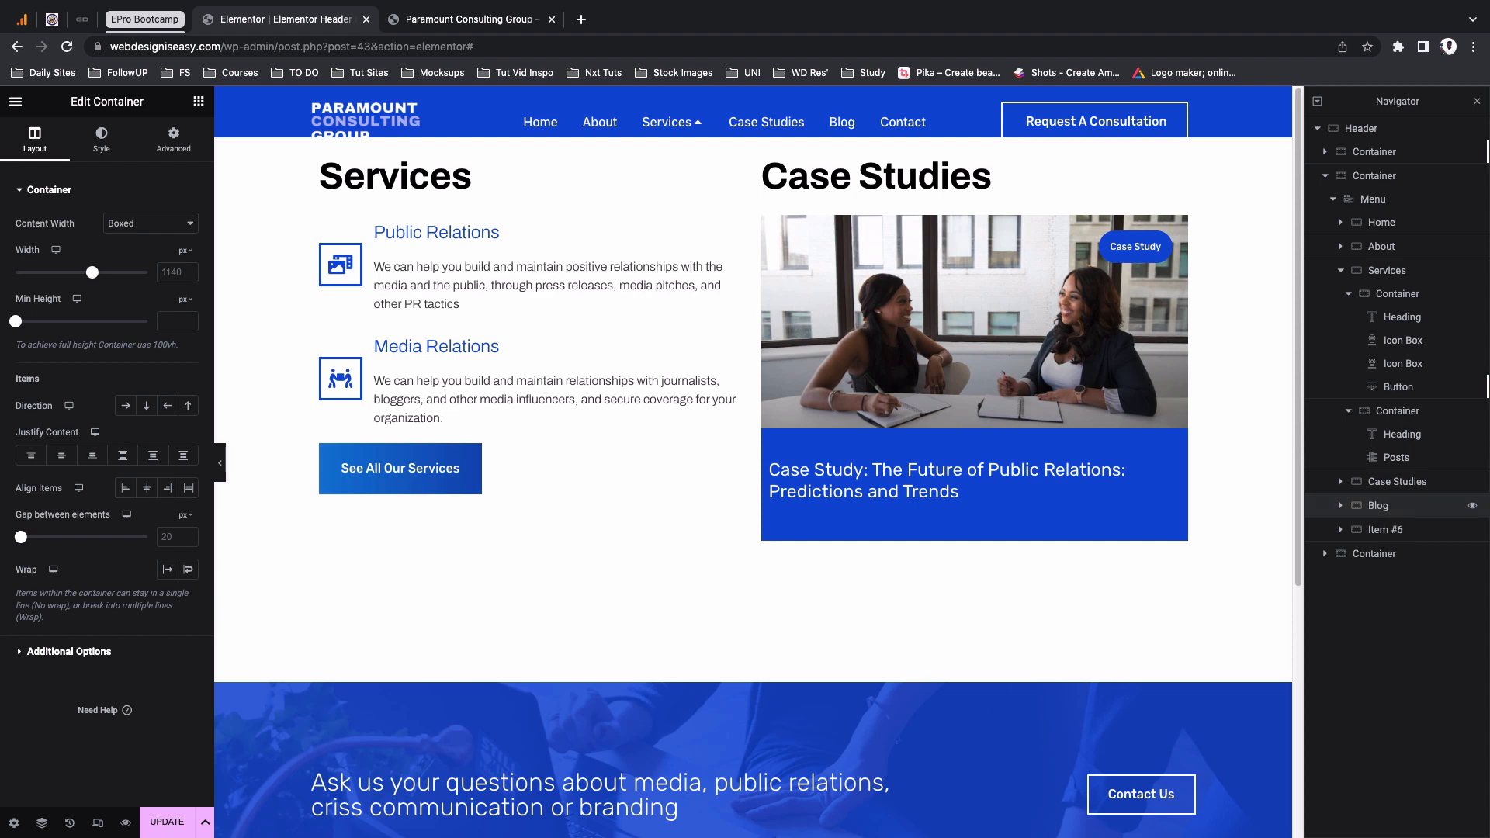
double_click(1388, 528)
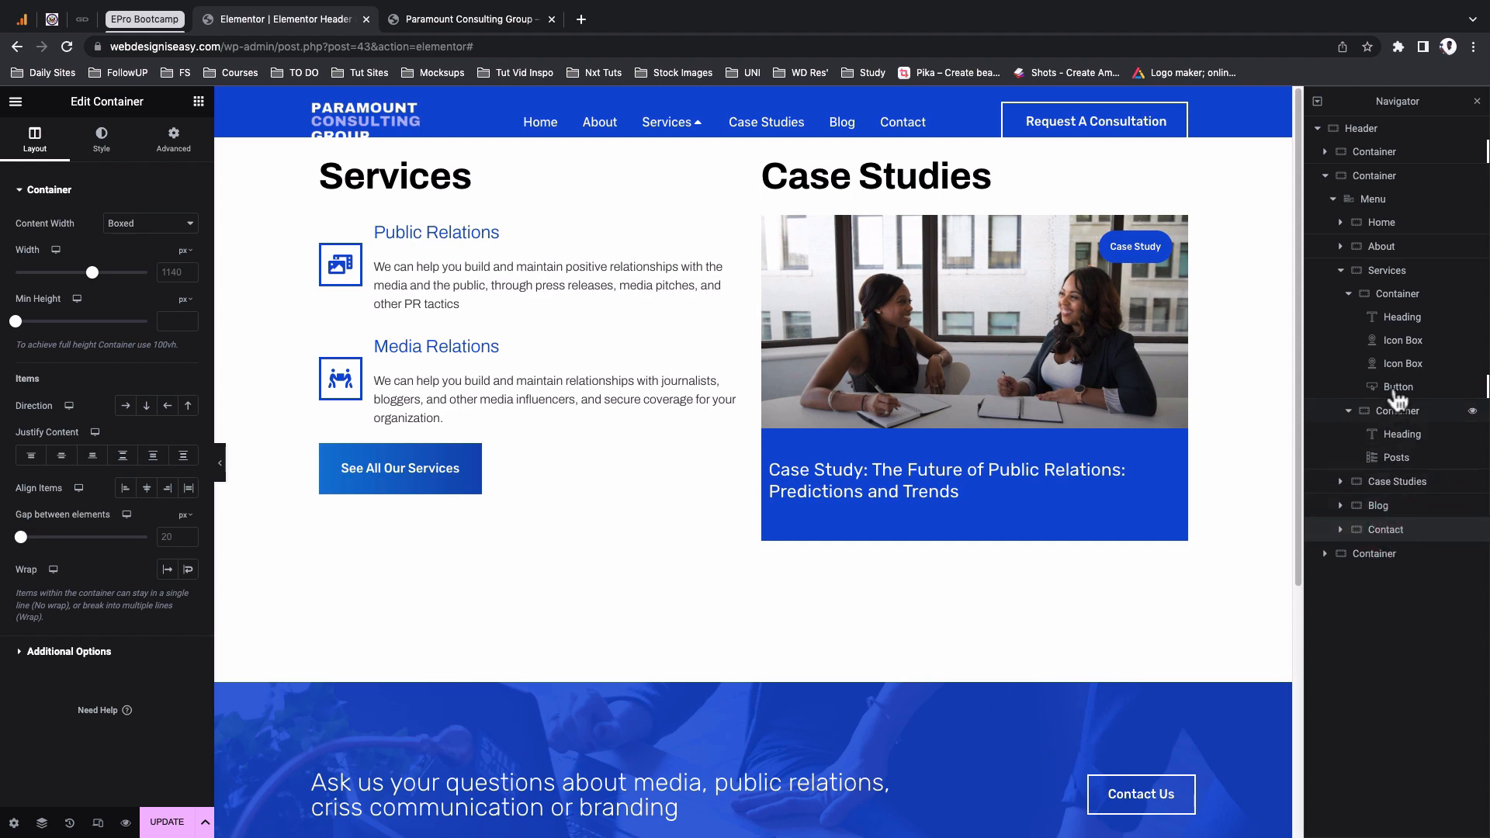
Select the Services dropdown container, save the header template and check the Services dropdown in the page preview
drag(1390, 299, 1386, 273)
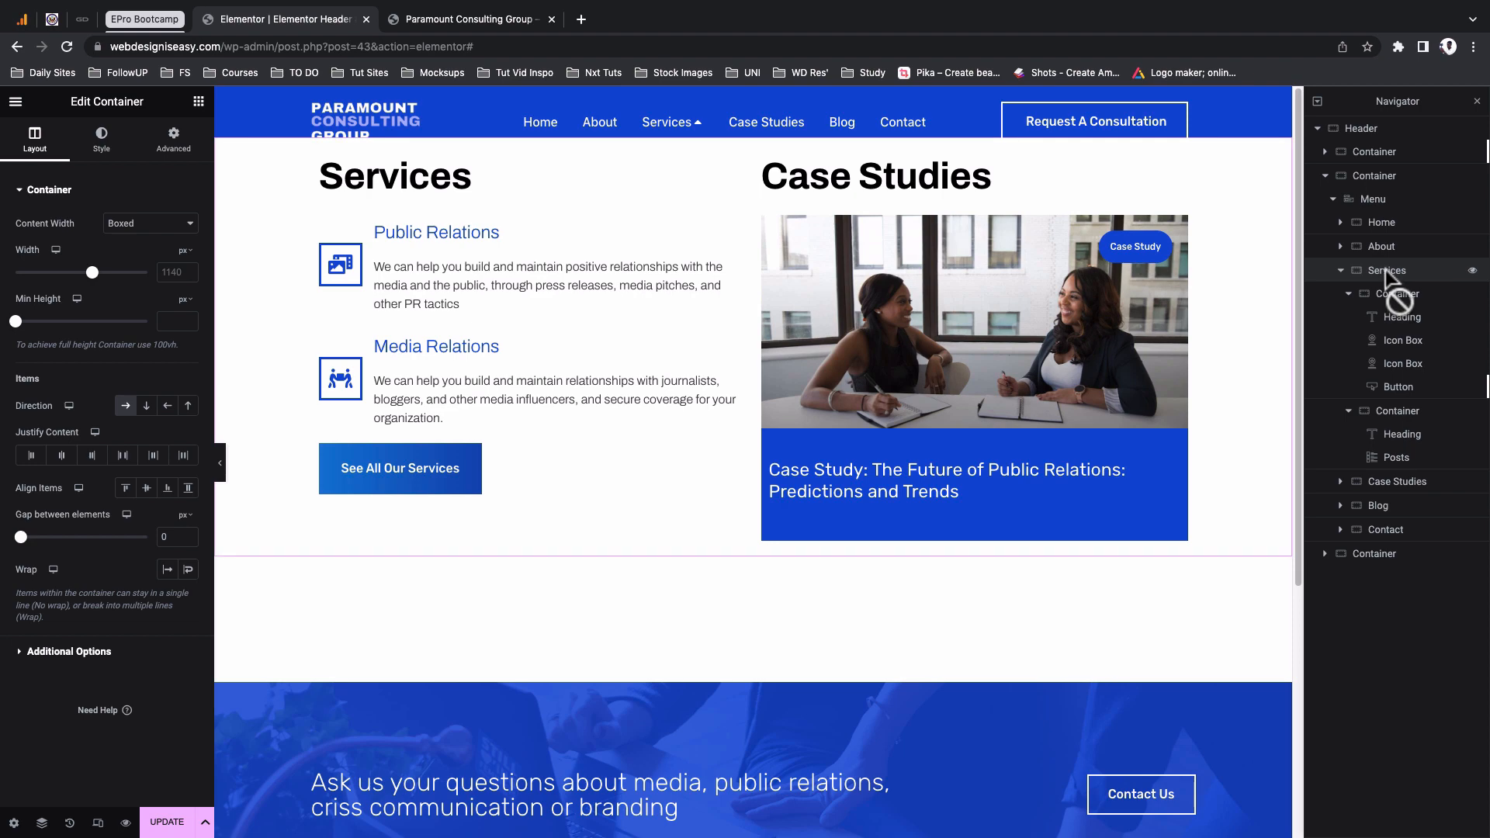
click(159, 225)
click(167, 823)
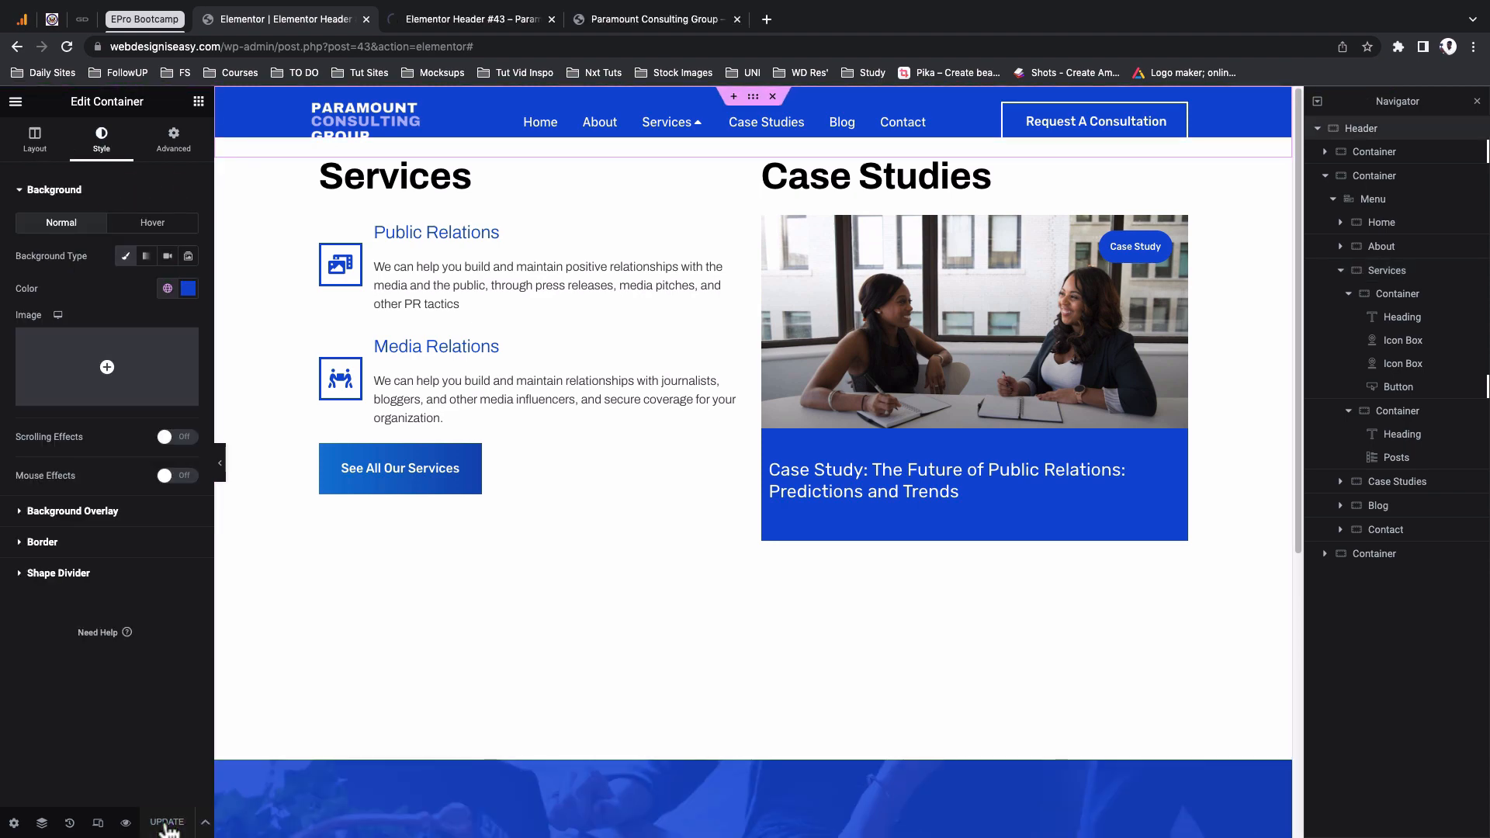
click(473, 18)
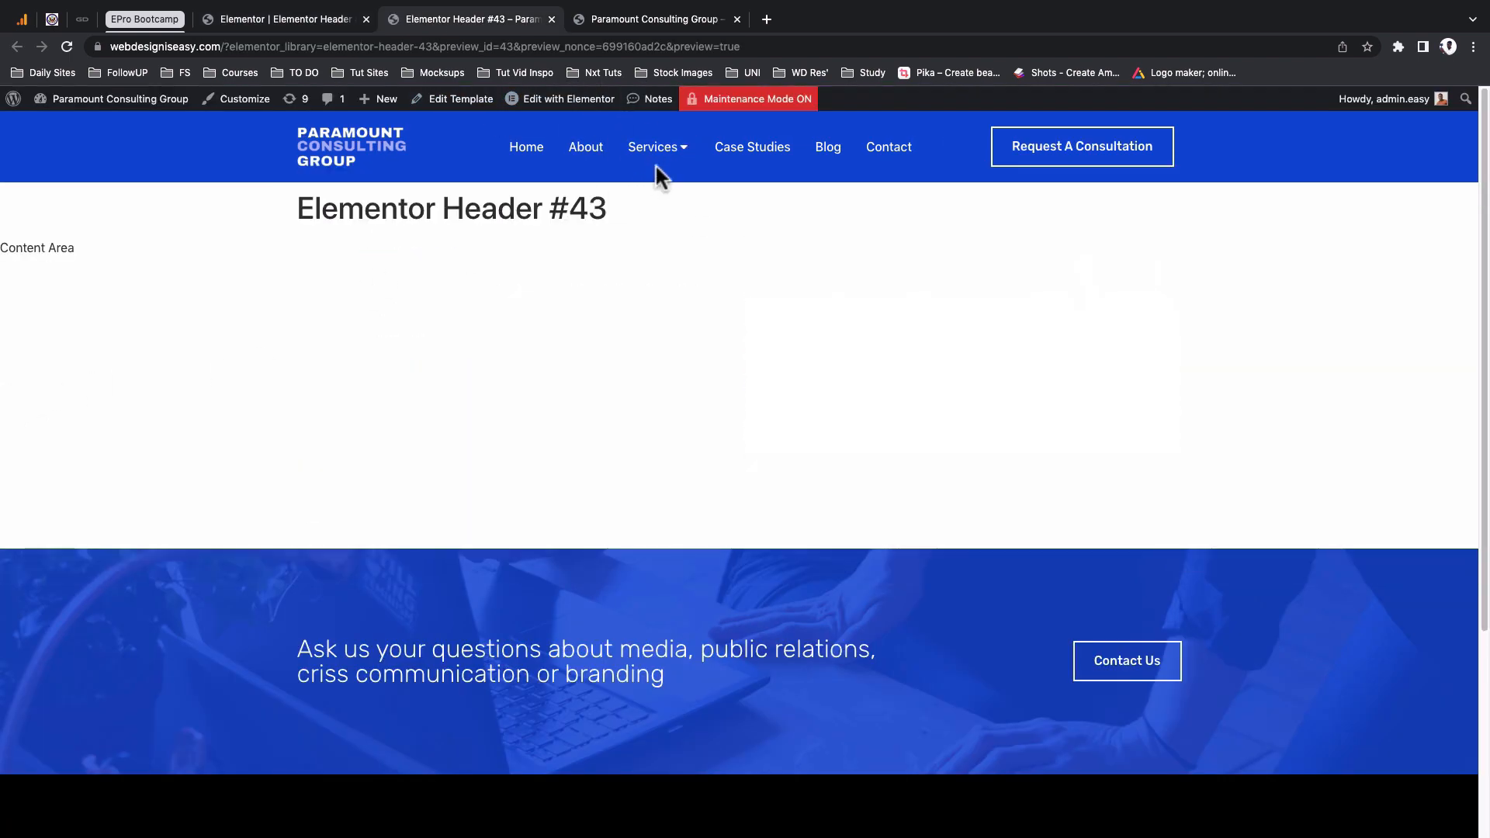
mouse_move(660, 159)
Set the boxed Services container's width to 750 px, update the template and preview the resized dropdown
click(303, 21)
click(1386, 270)
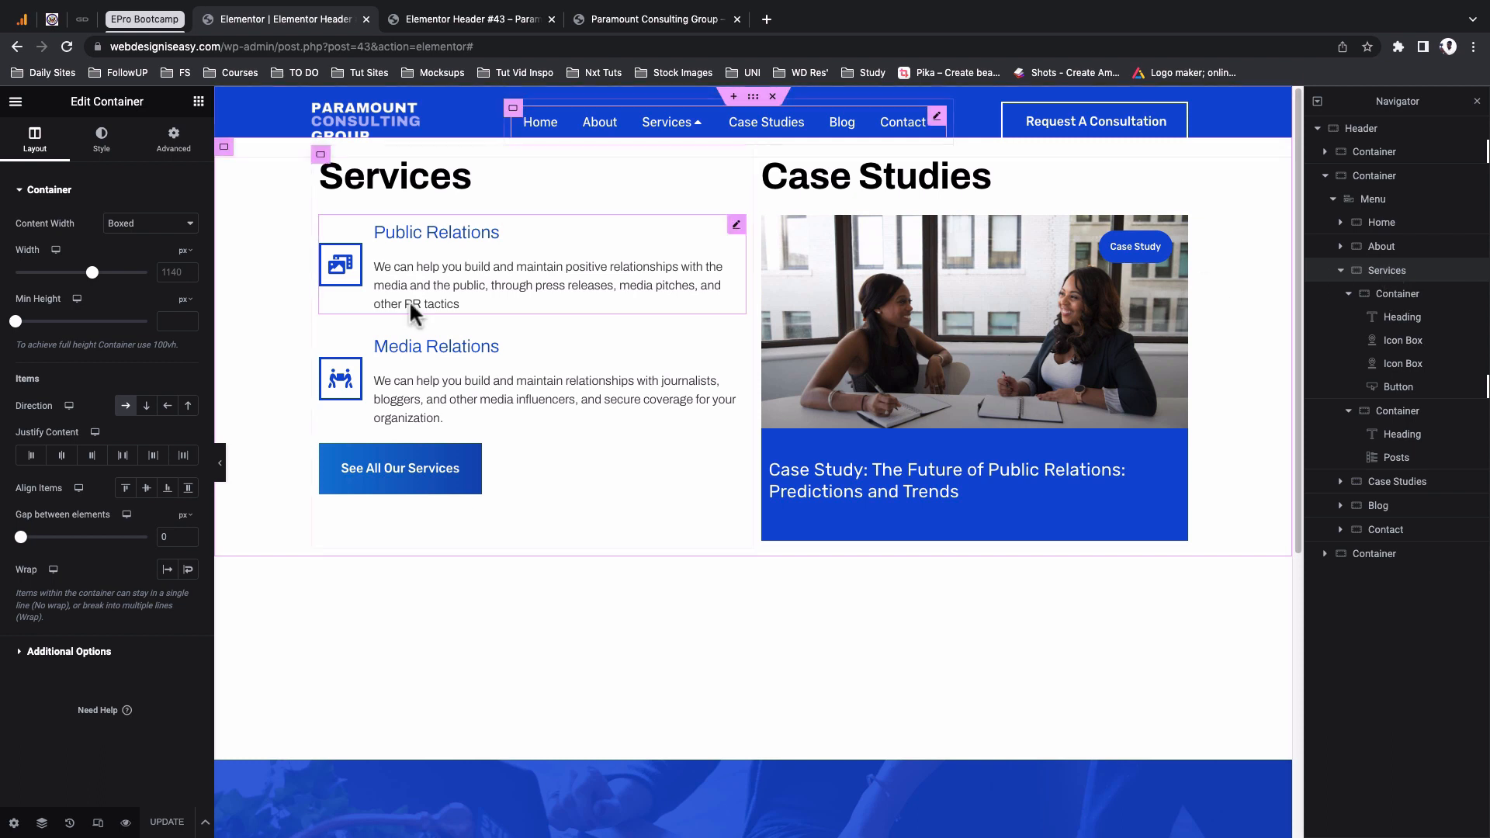
drag(92, 272, 83, 278)
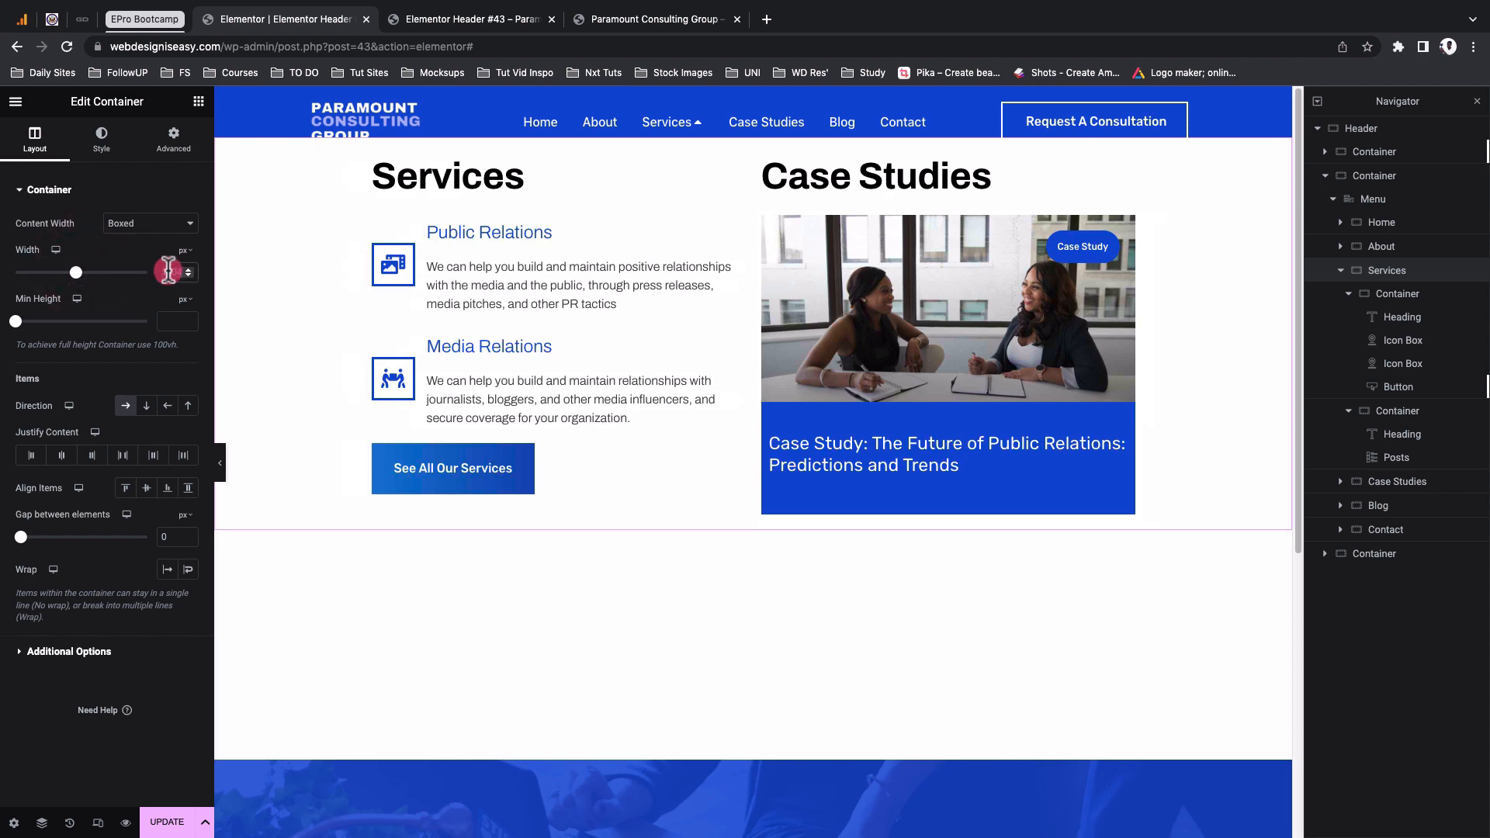
double_click(168, 271)
text(750)
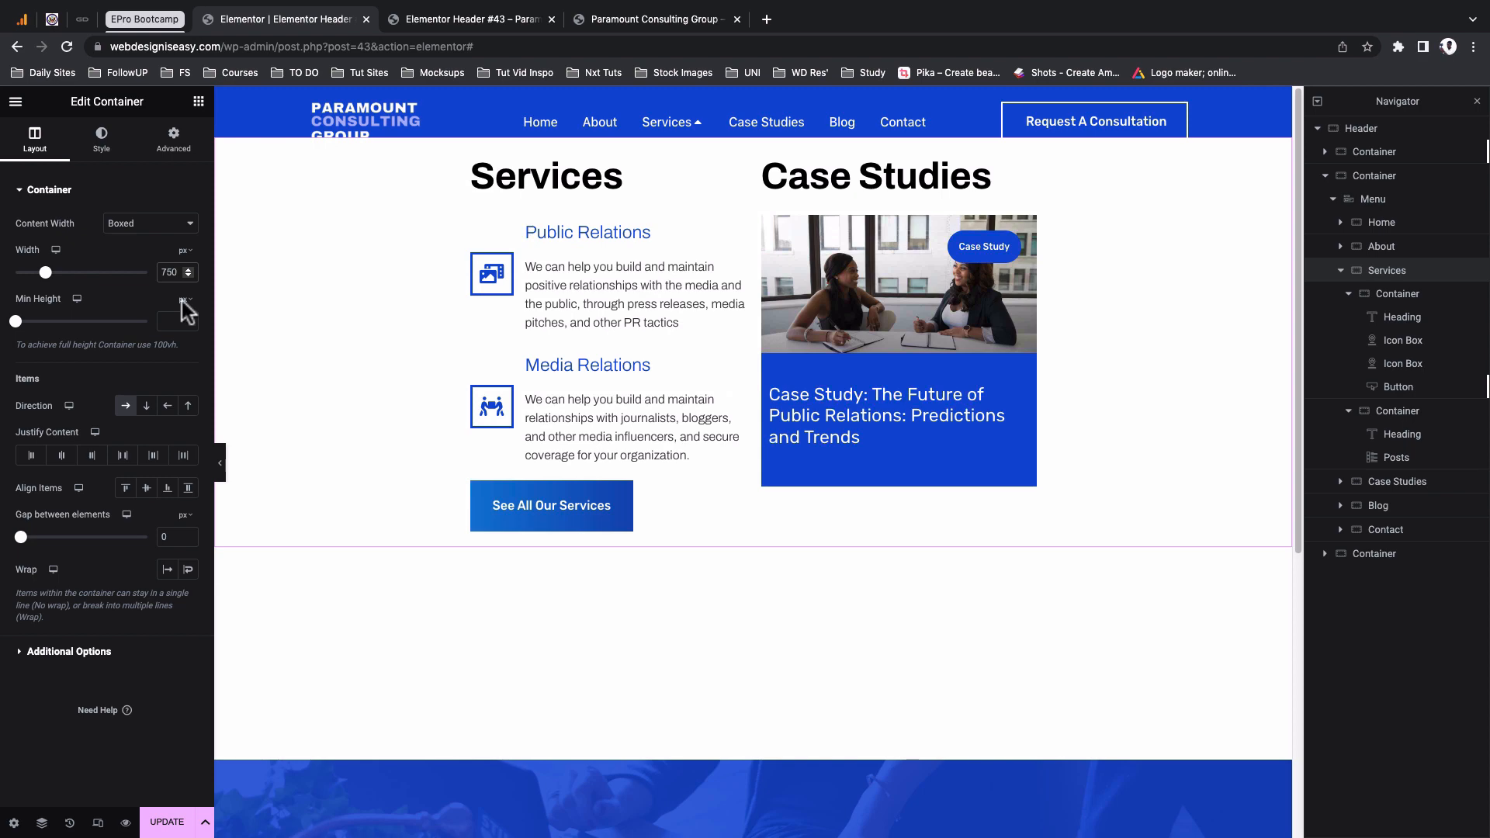
click(164, 824)
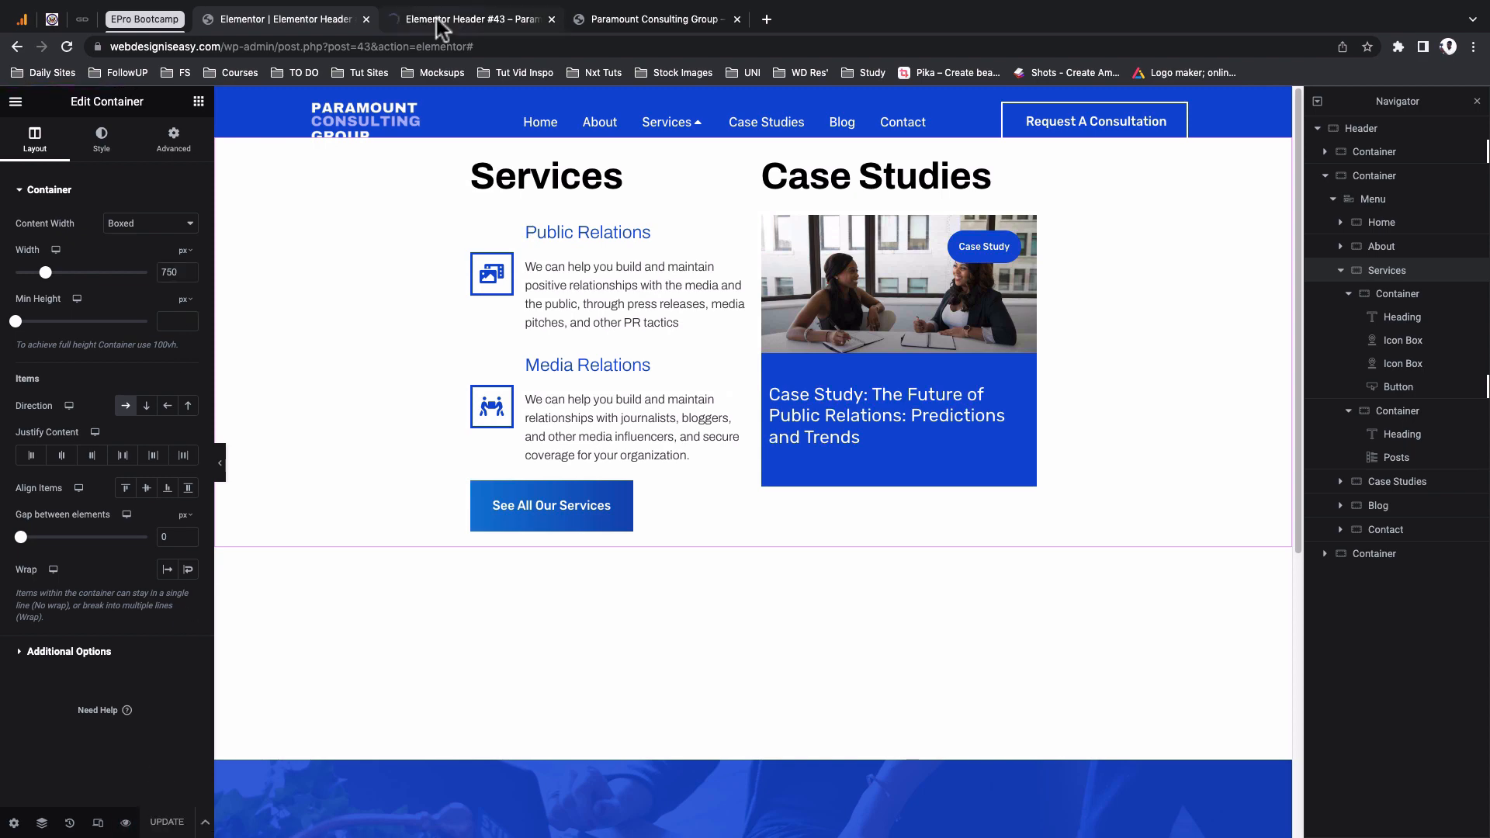
click(437, 19)
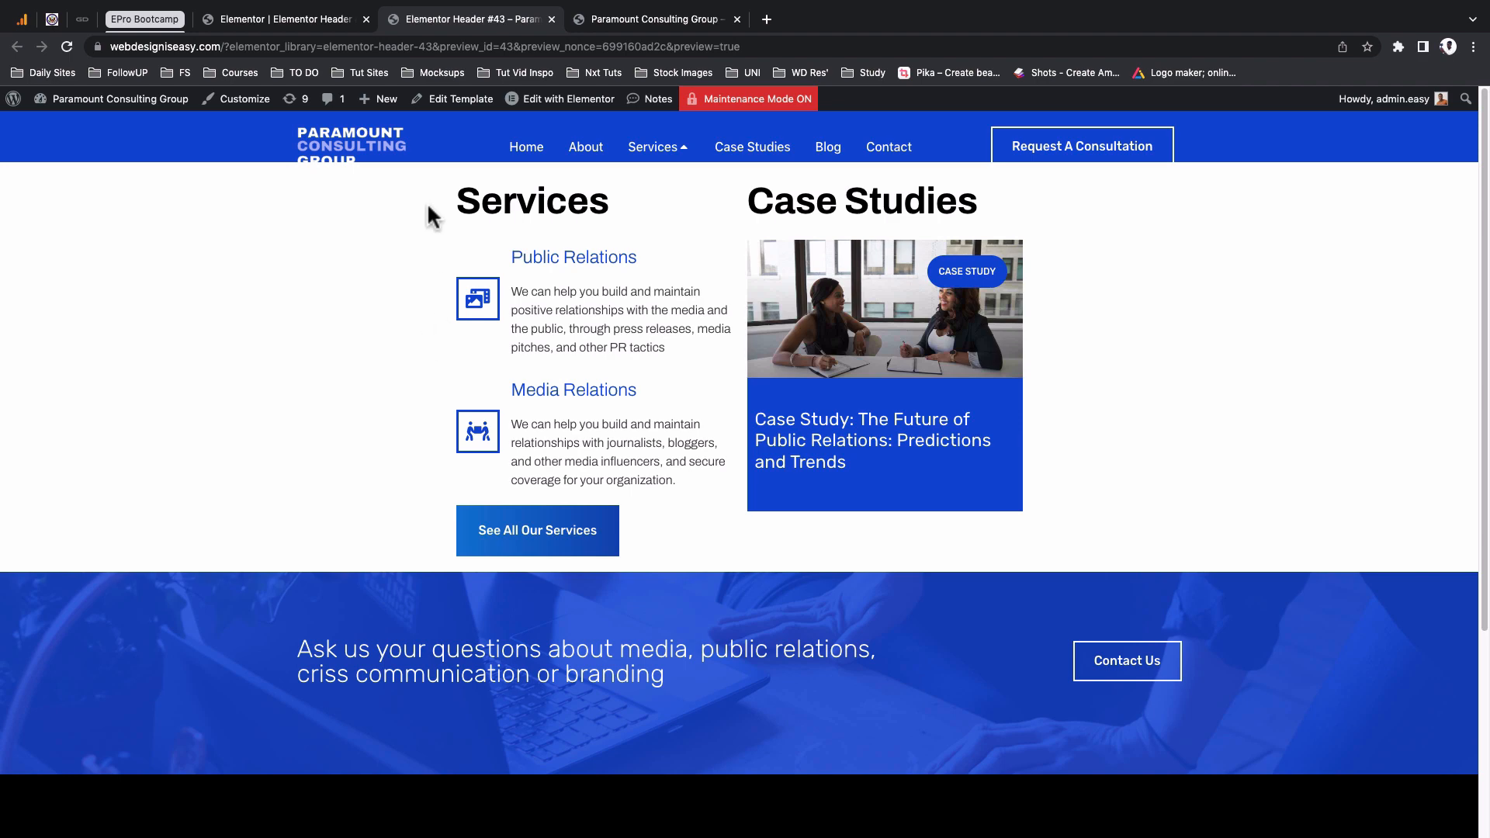
Switch the Services container's content width to Full Width and set its width to 60%
click(296, 17)
click(153, 229)
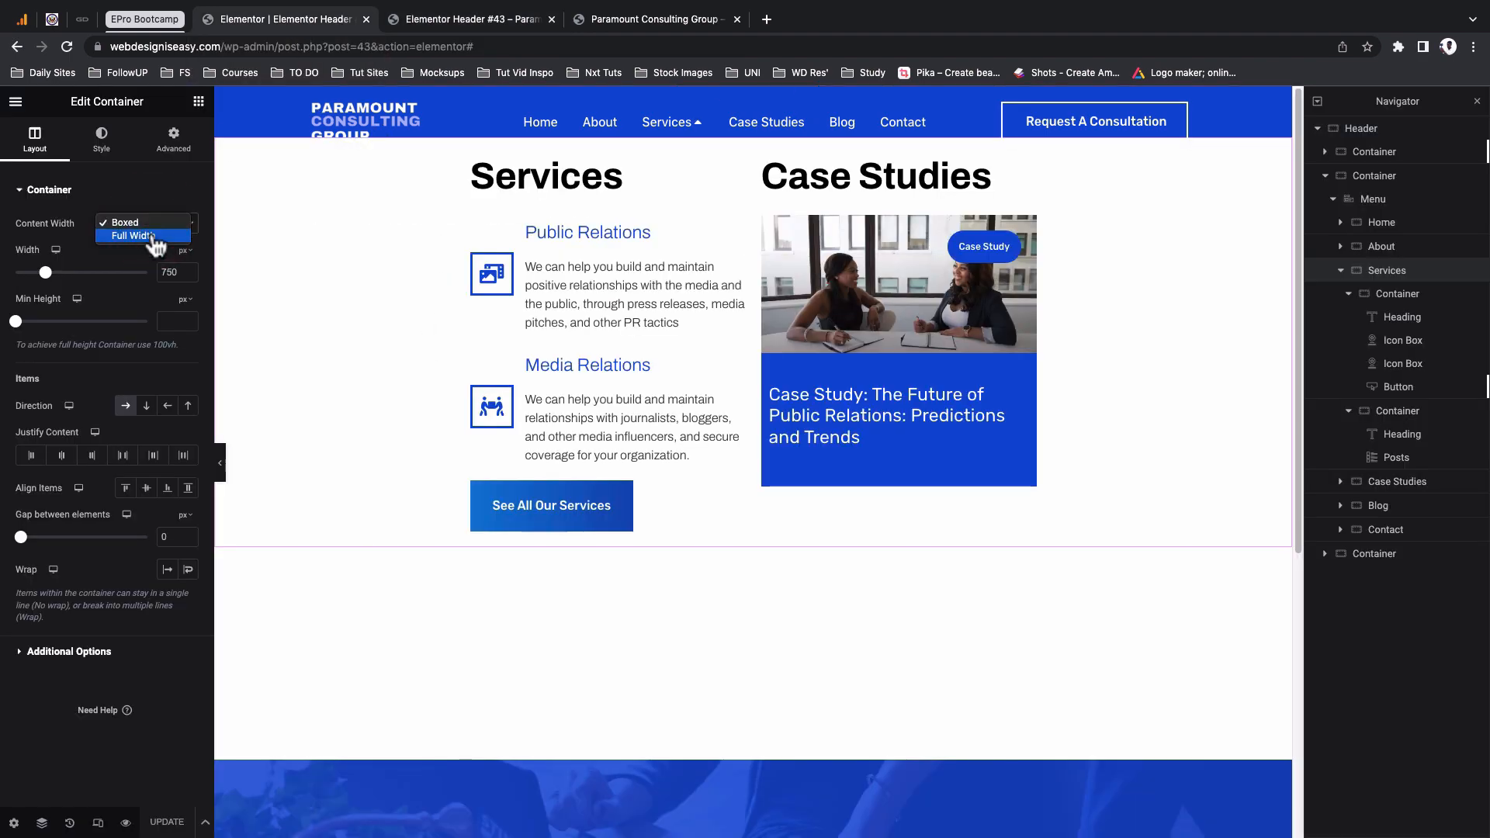
click(154, 237)
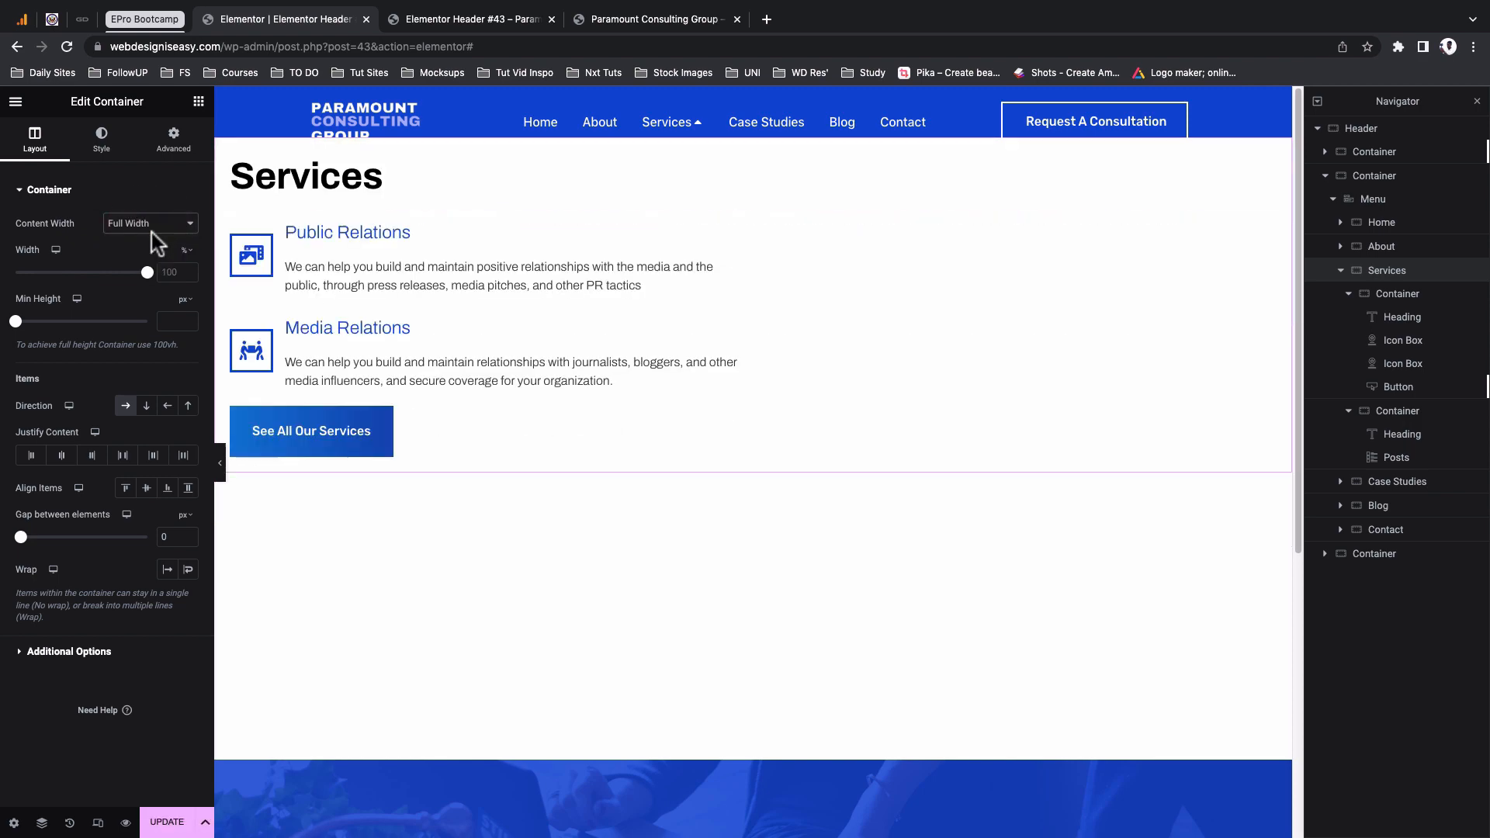
double_click(174, 271)
text(6)
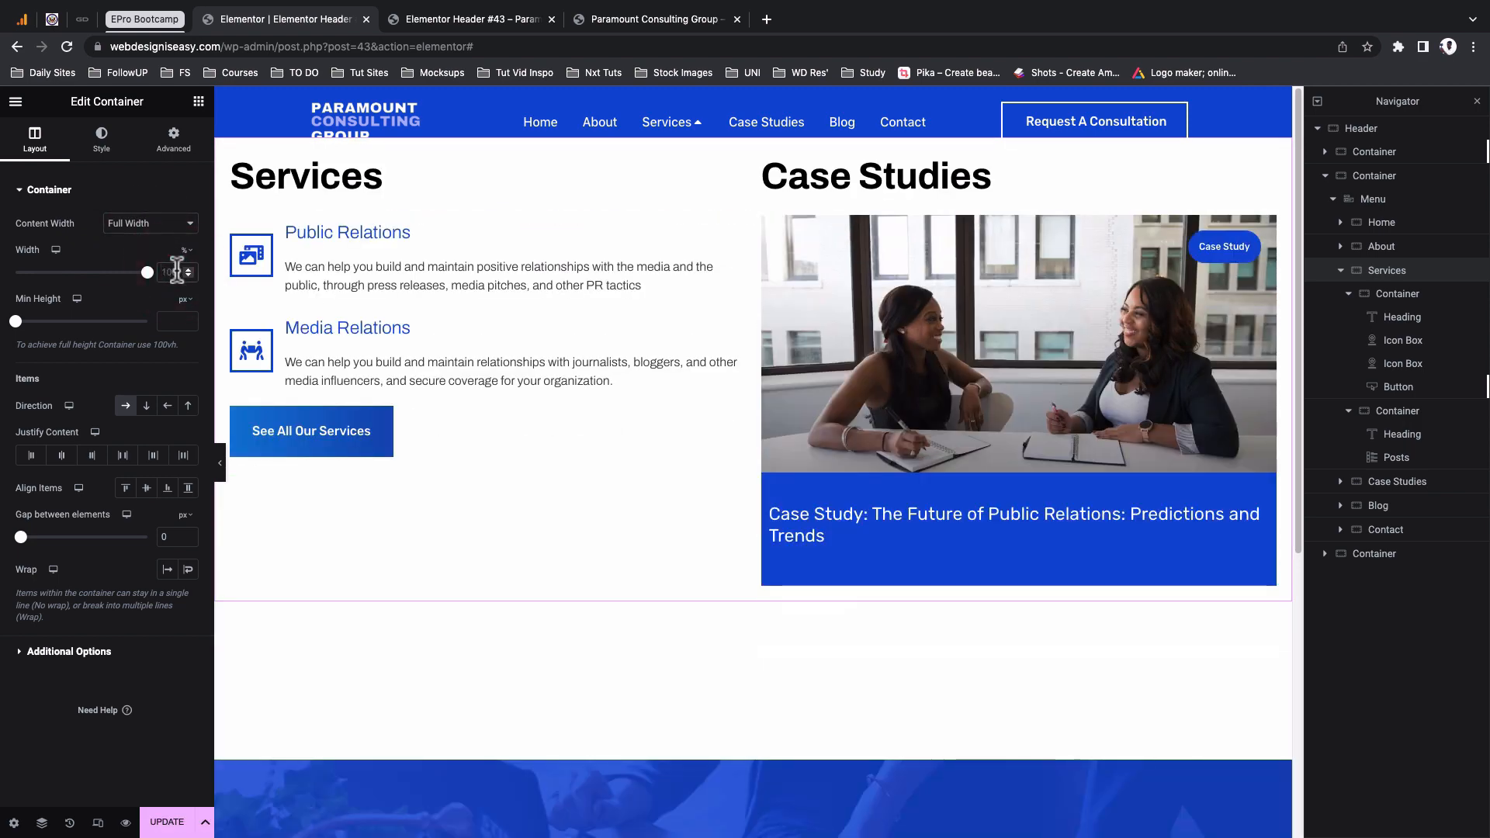
text(0)
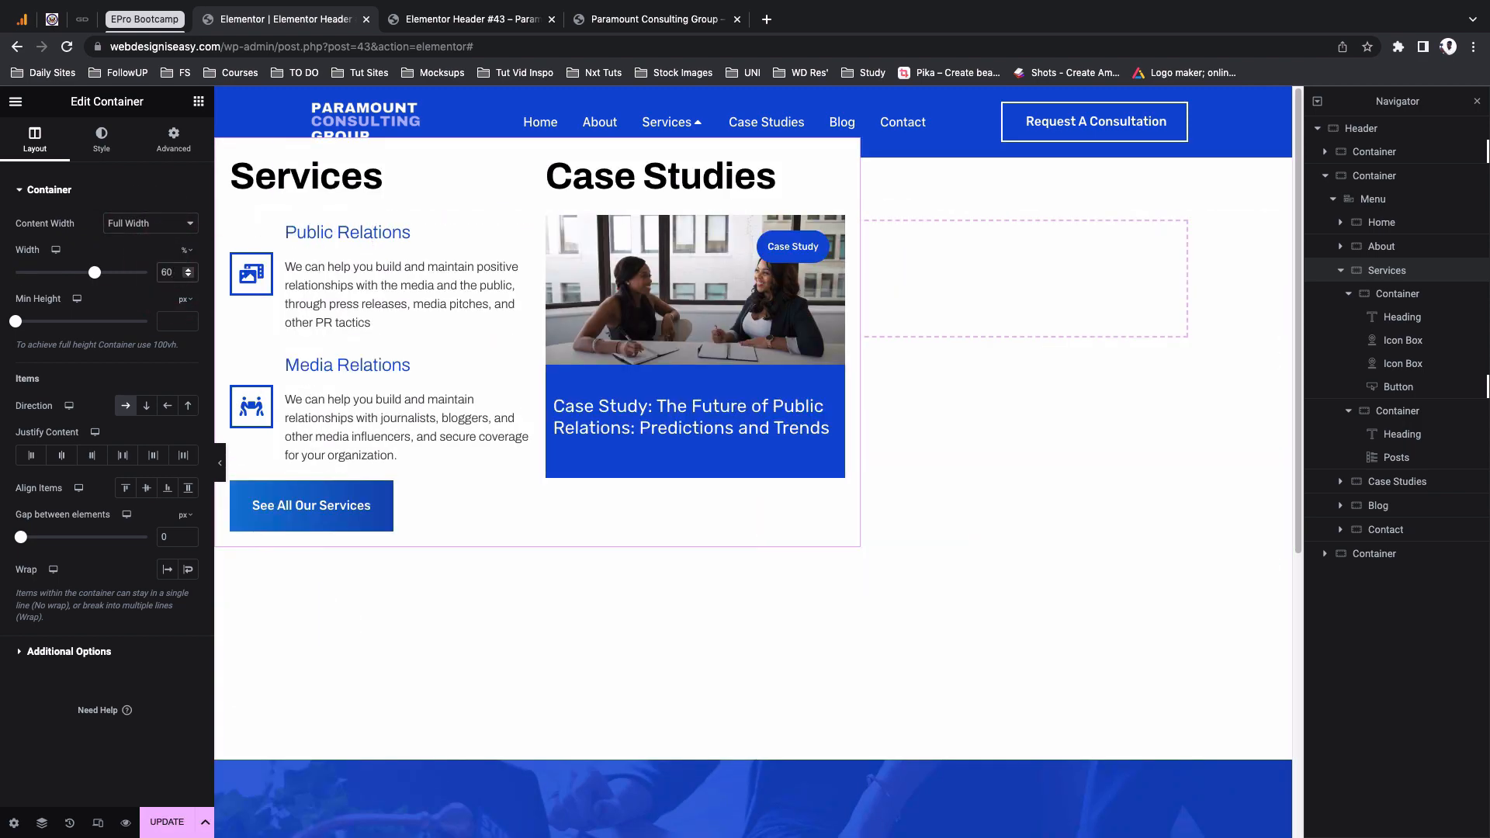
Centre the Services container's content and items, and set the container's own alignment to center
click(63, 463)
click(147, 487)
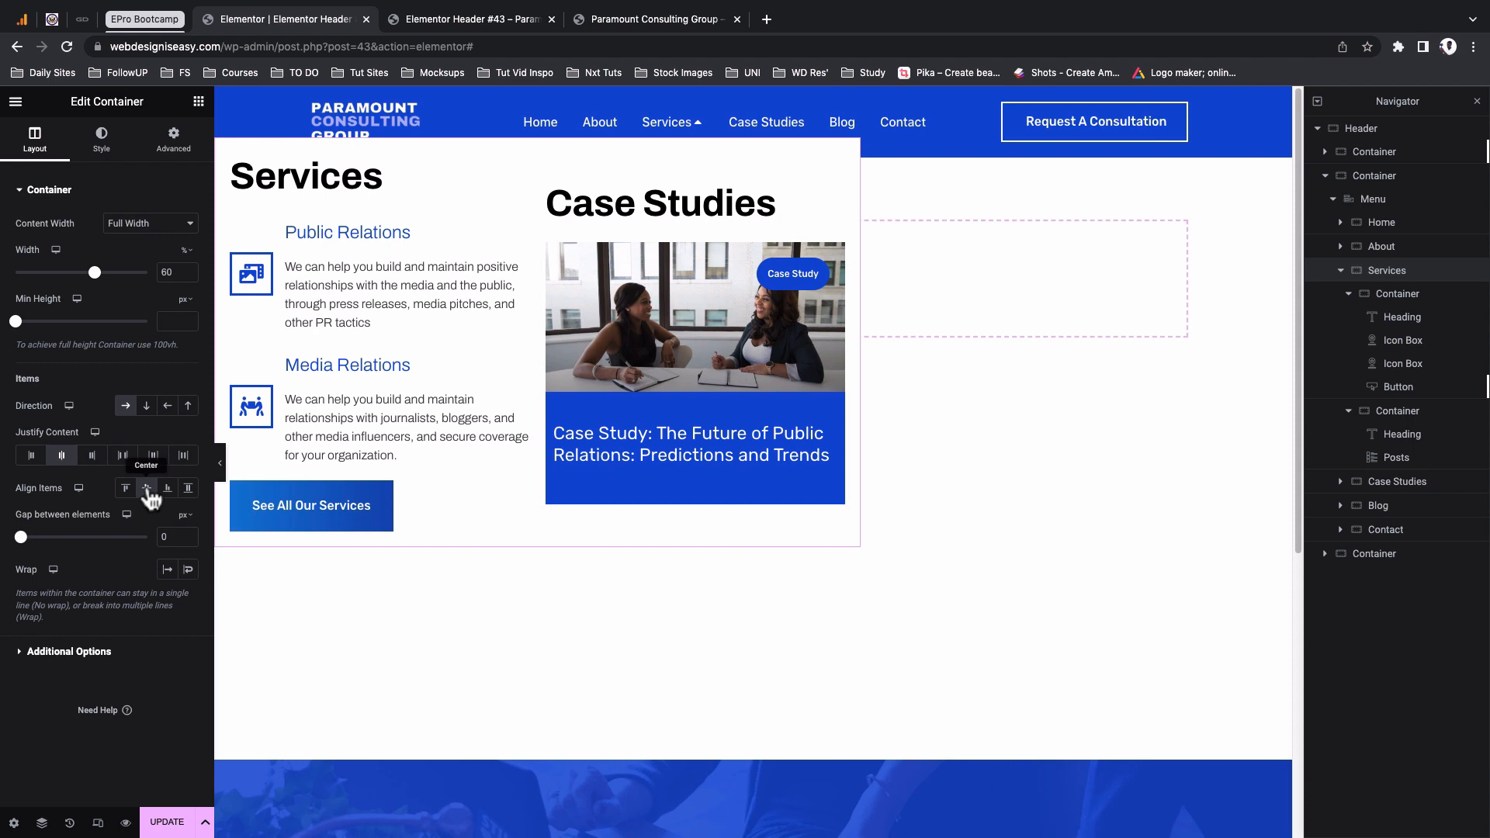
click(171, 151)
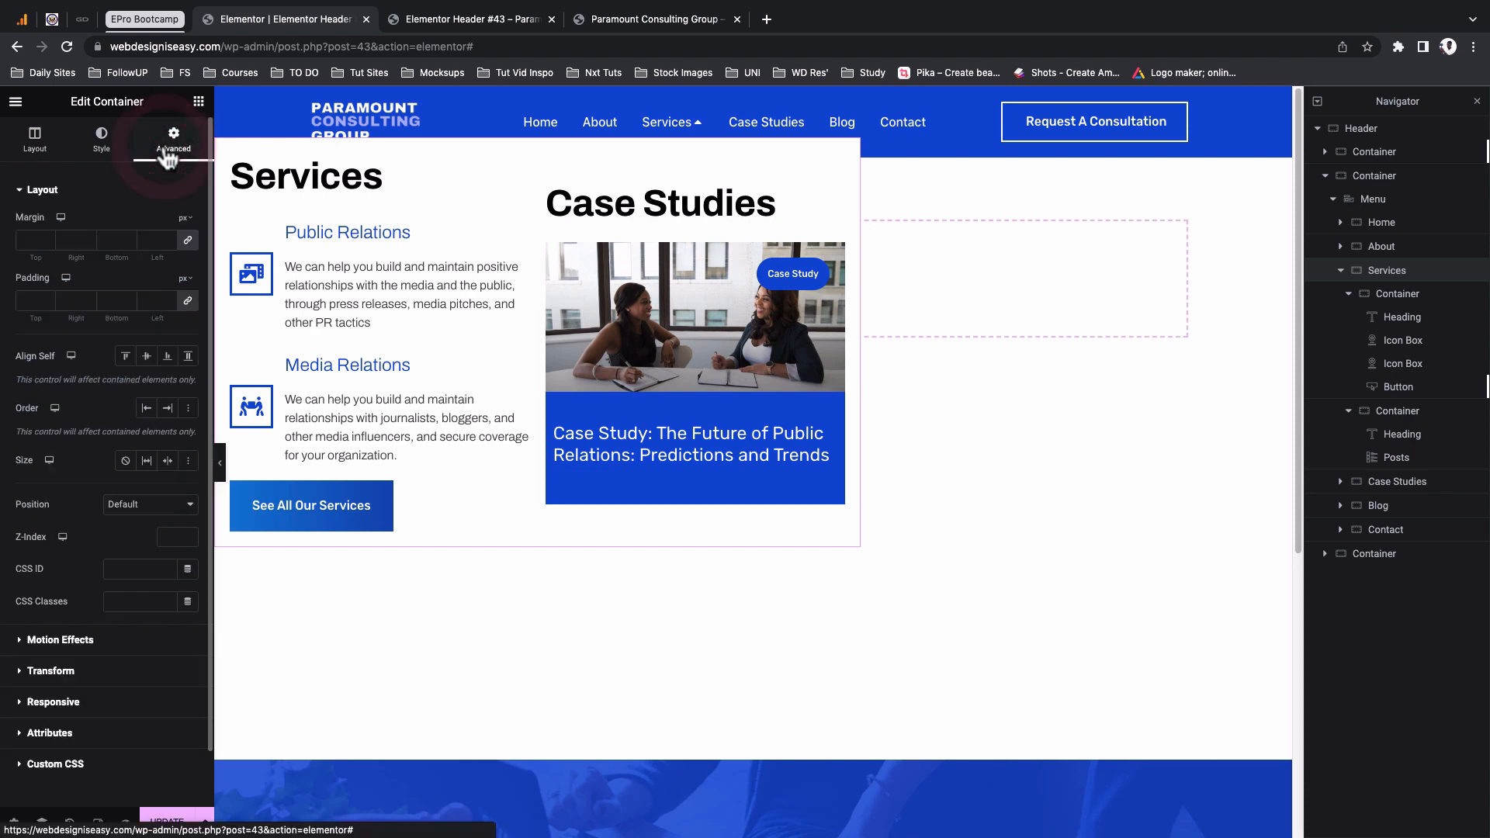
click(147, 356)
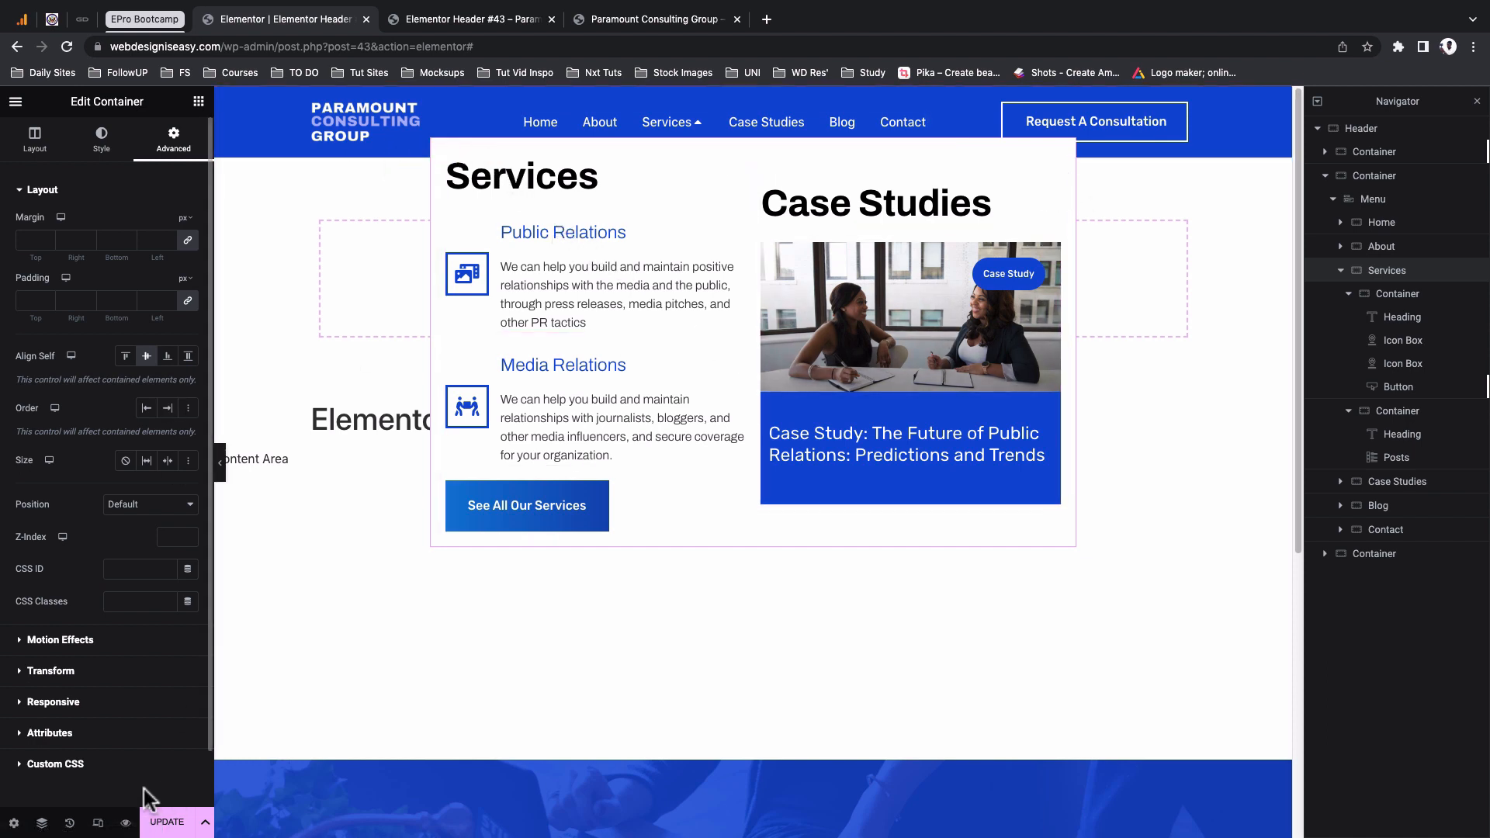
Update the template and check the centred 60% wide Services dropdown in the preview, returning to the editor
click(162, 822)
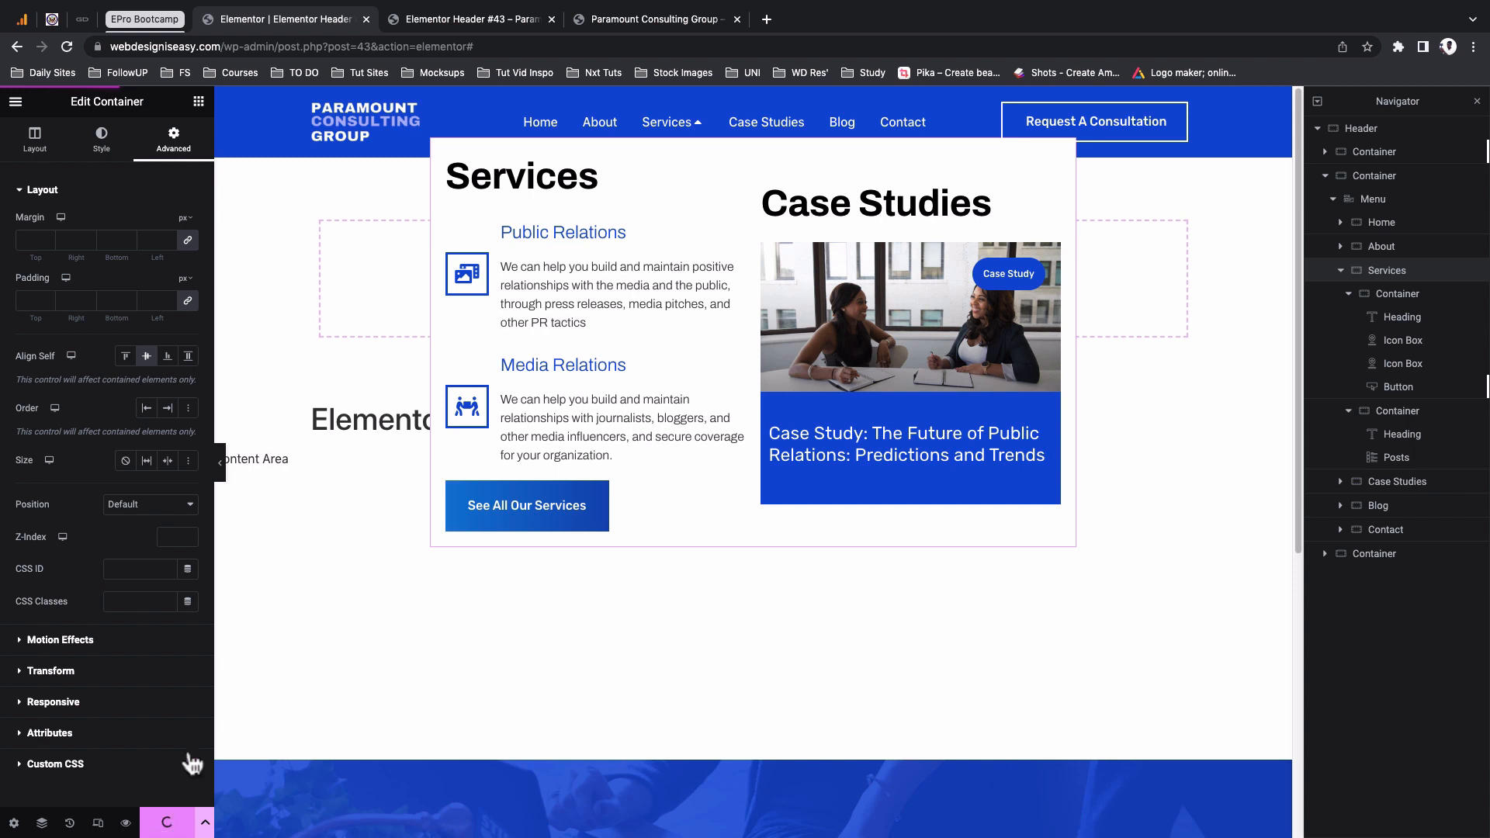
click(440, 16)
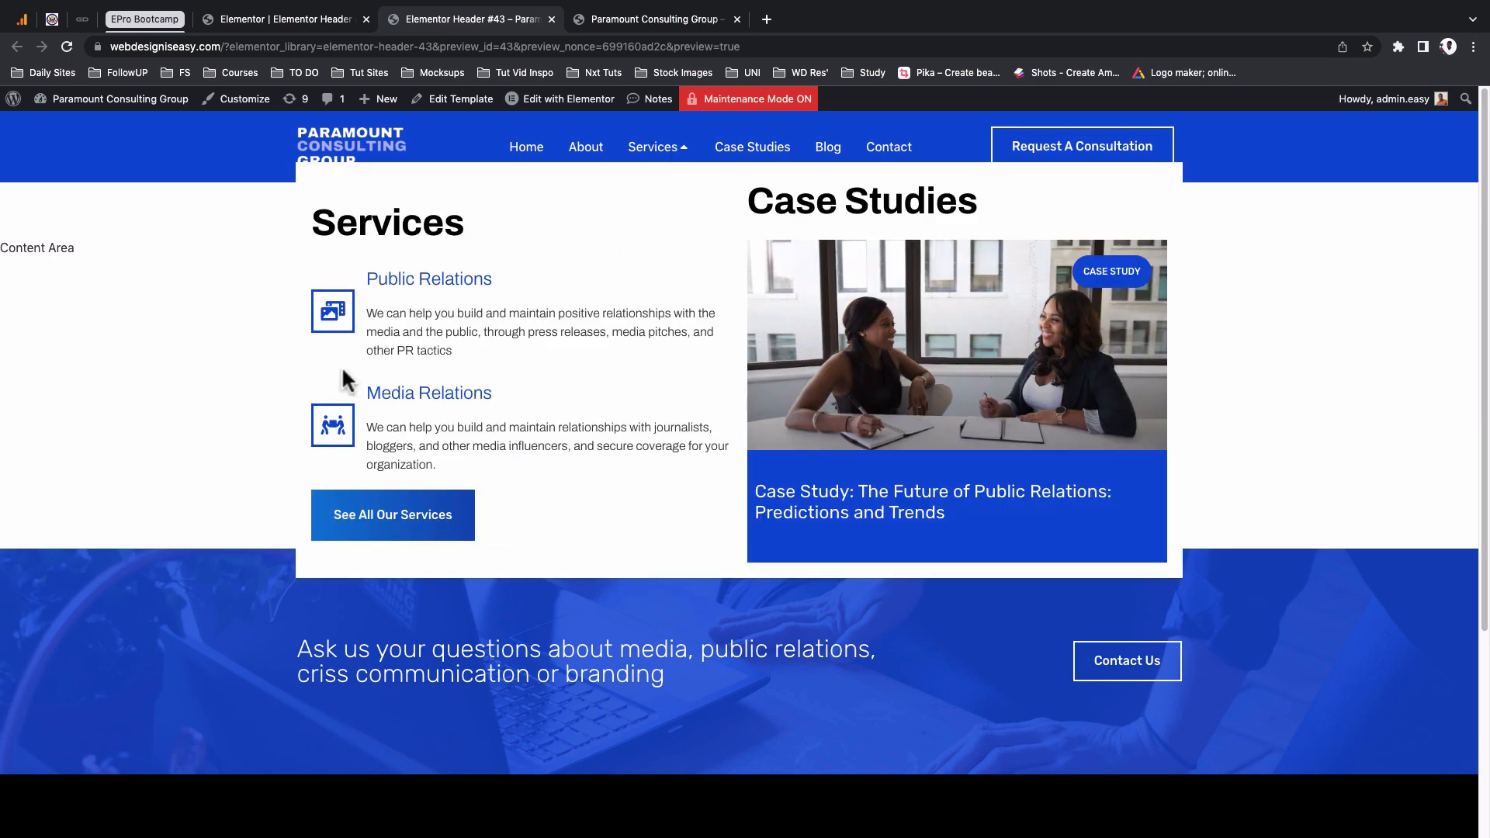
click(243, 27)
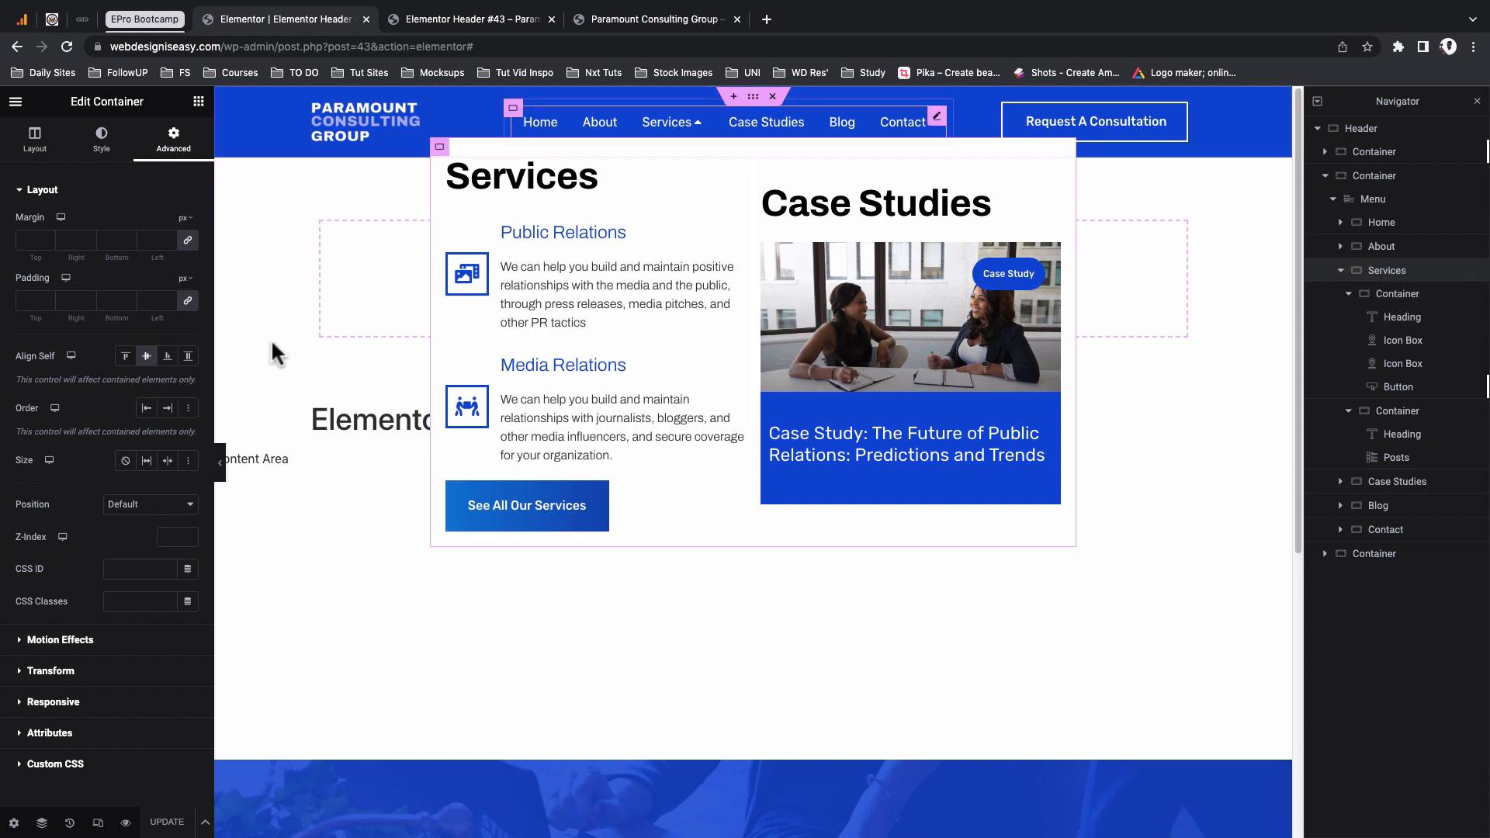
Give the Services container a classic background in the white global color
click(102, 140)
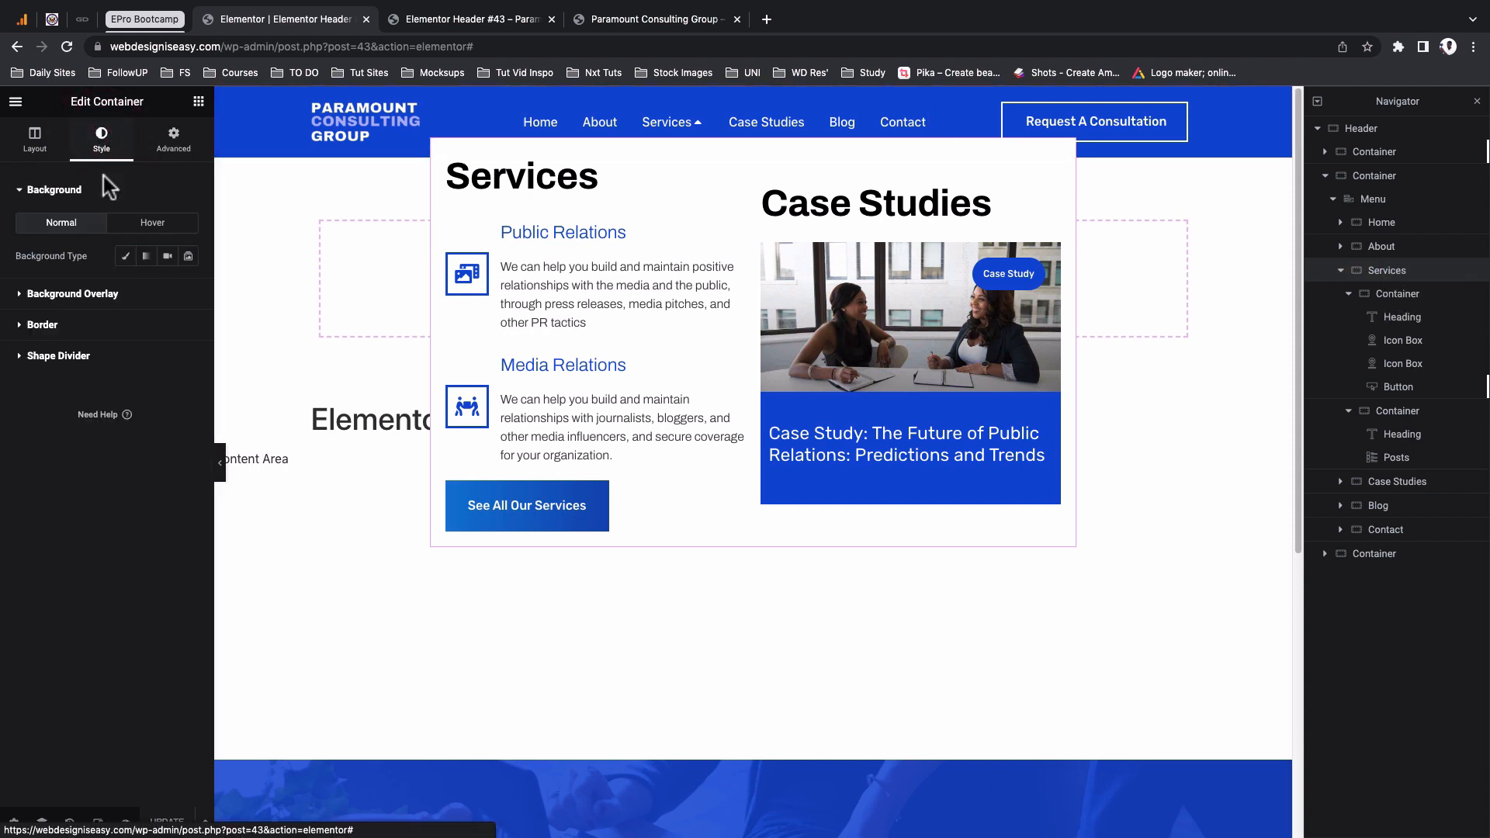
click(125, 255)
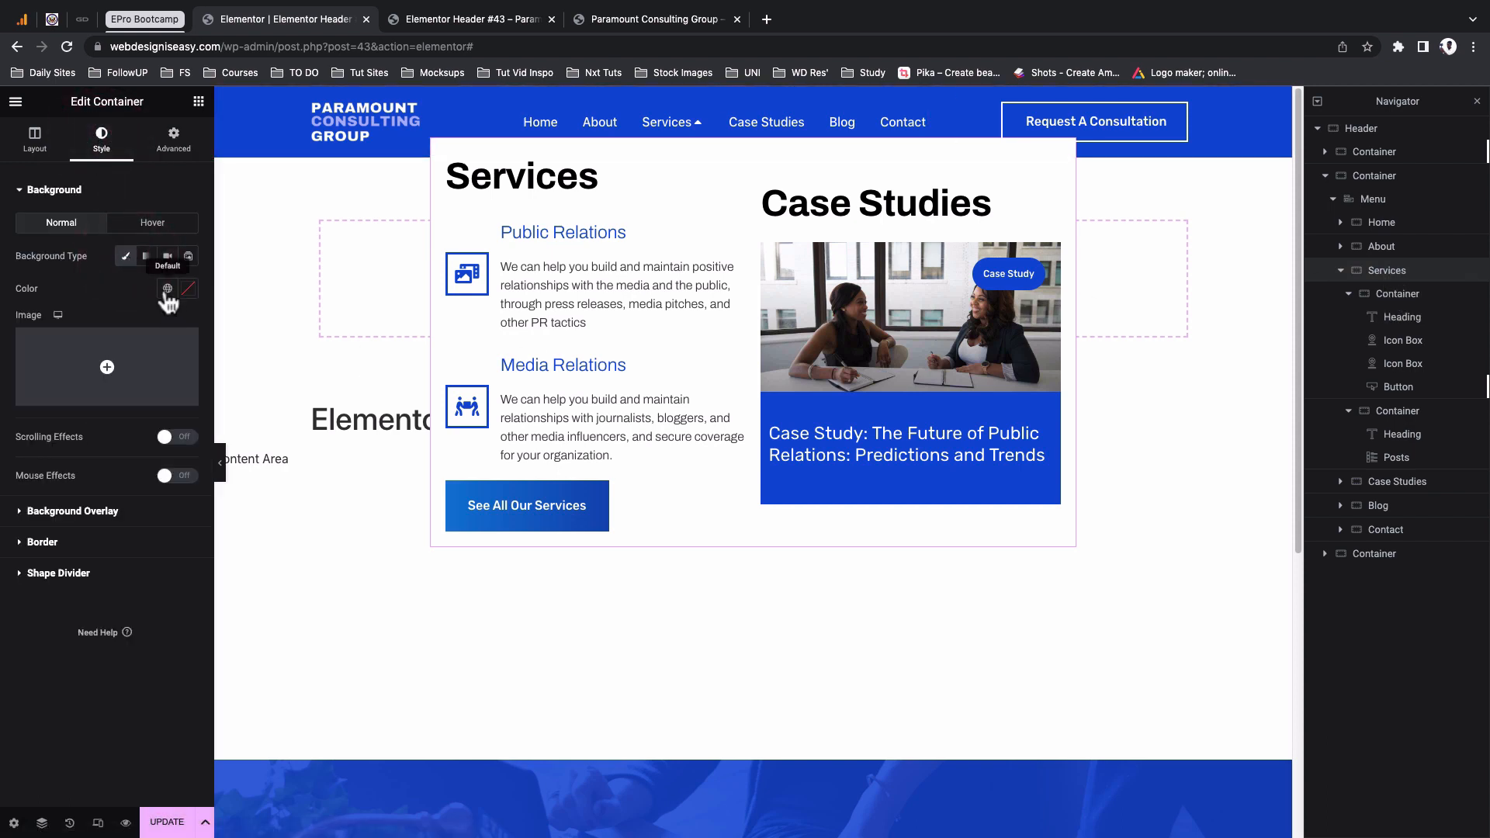
click(167, 293)
click(117, 466)
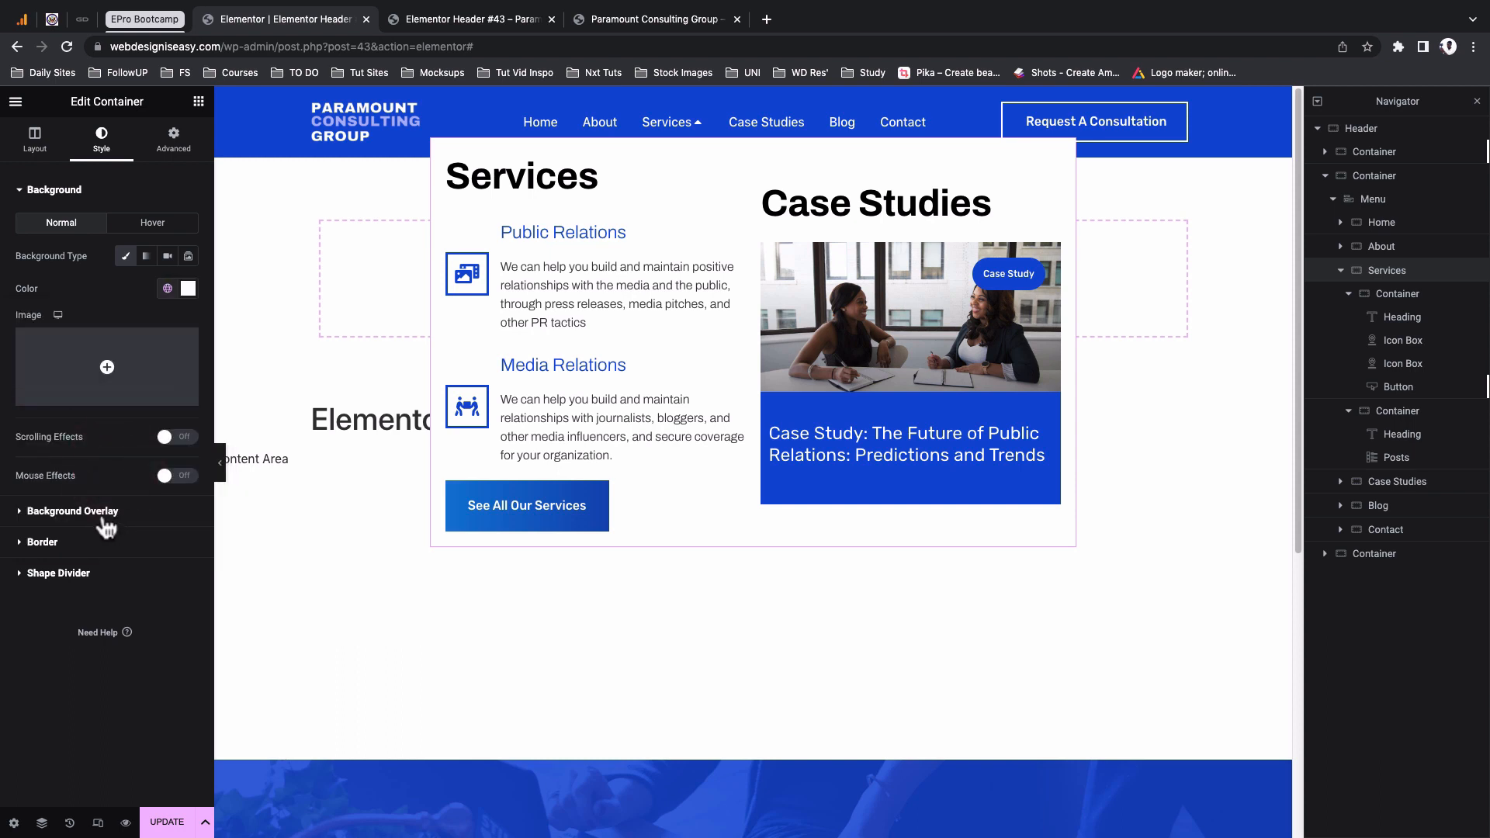
Add a solid 3 px border in #FF7B00 with a 30 px radius to the Services container
click(82, 544)
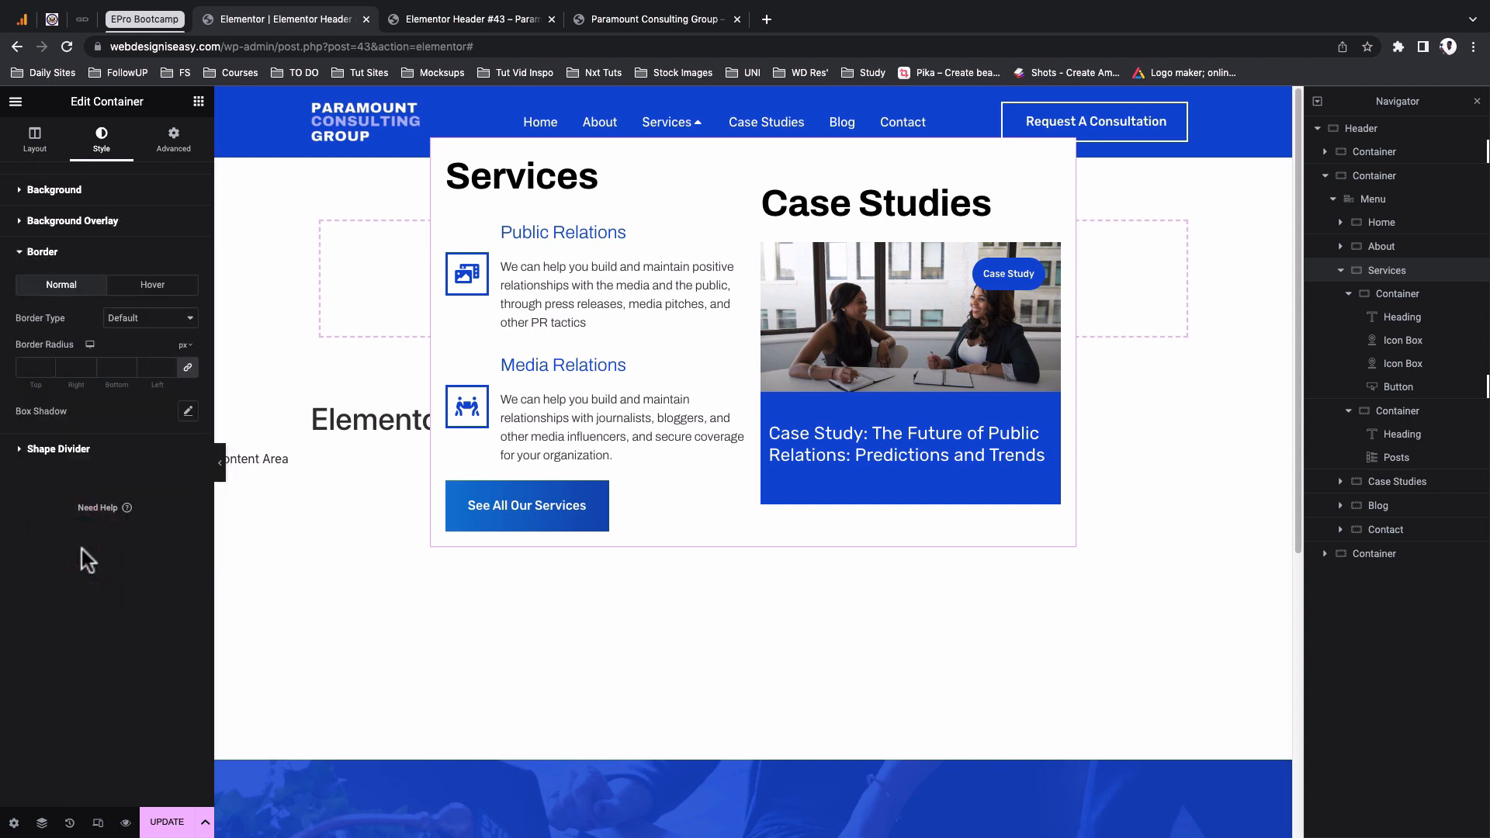
click(127, 326)
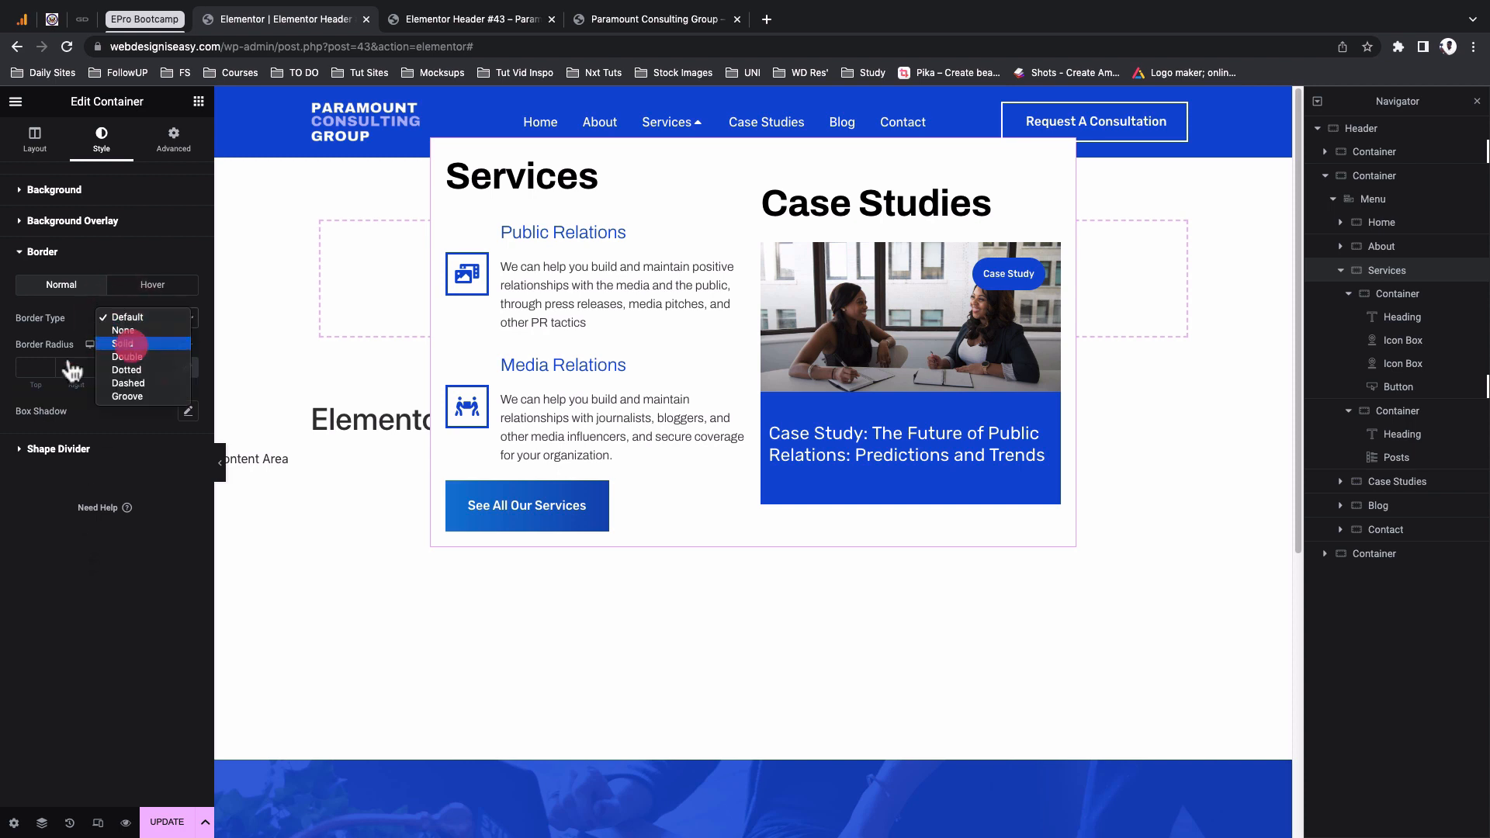
click(122, 344)
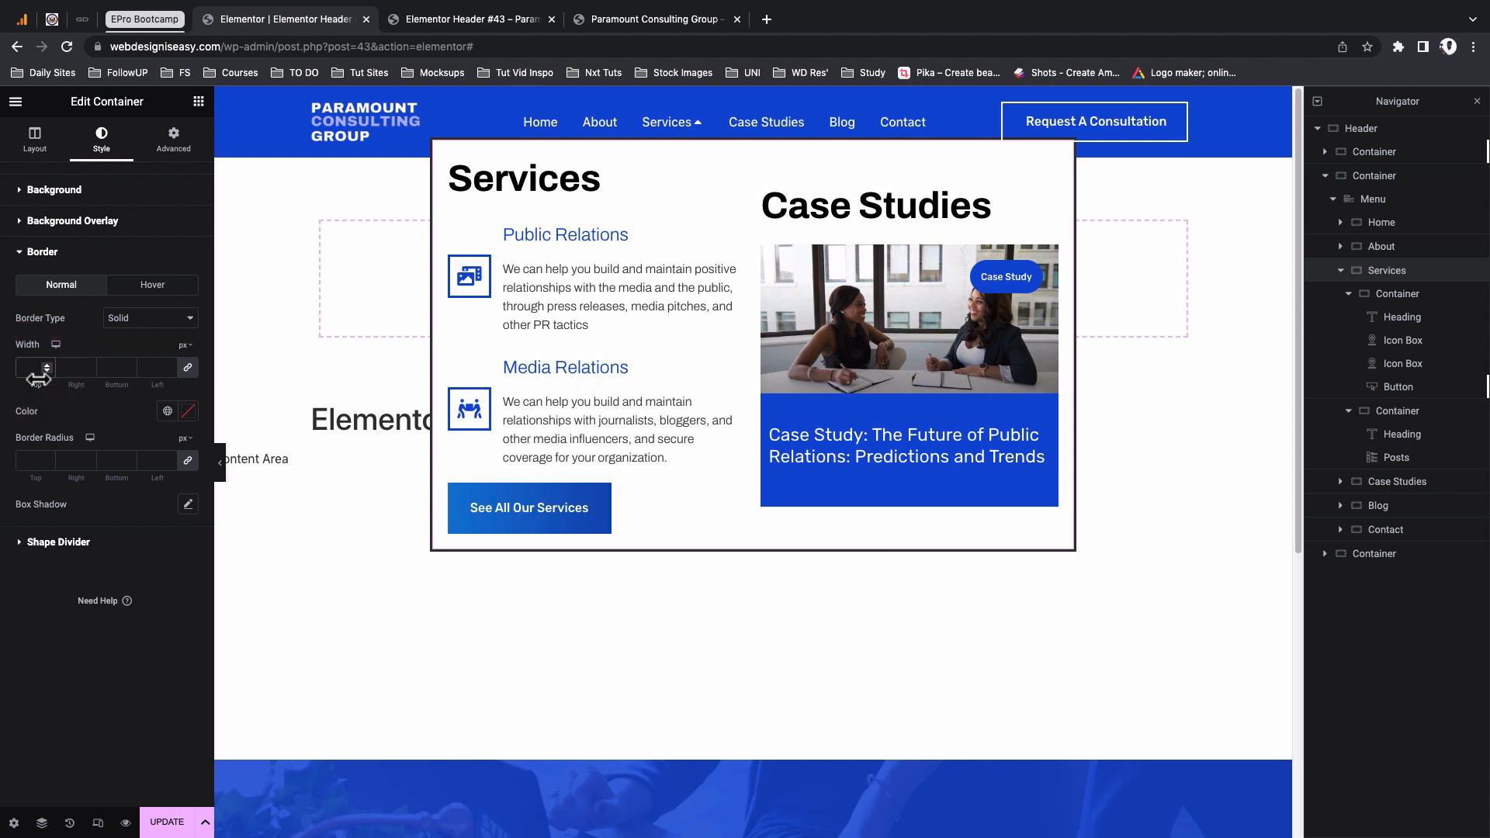
text(3)
click(187, 411)
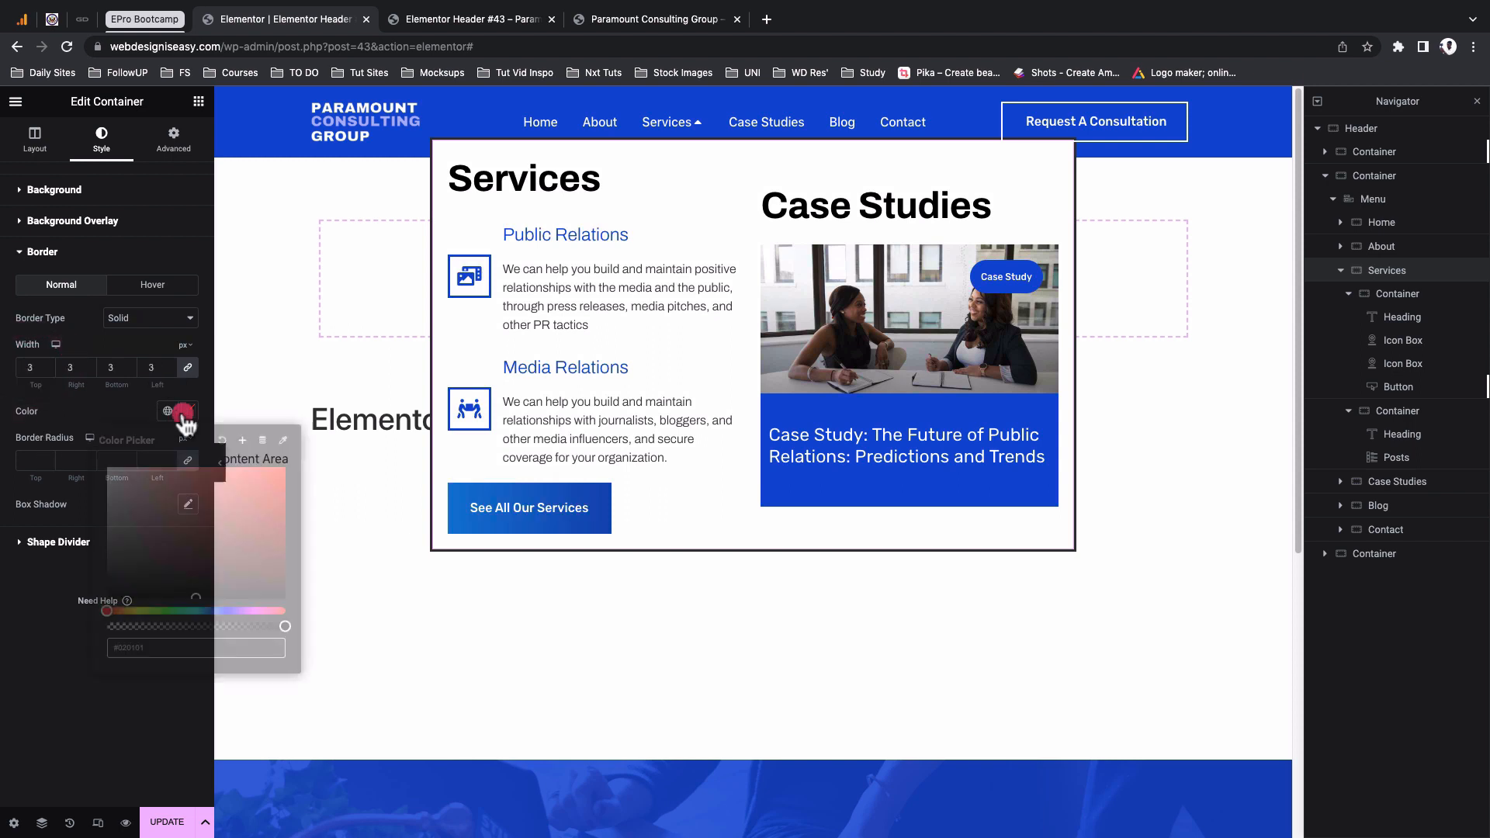
click(150, 648)
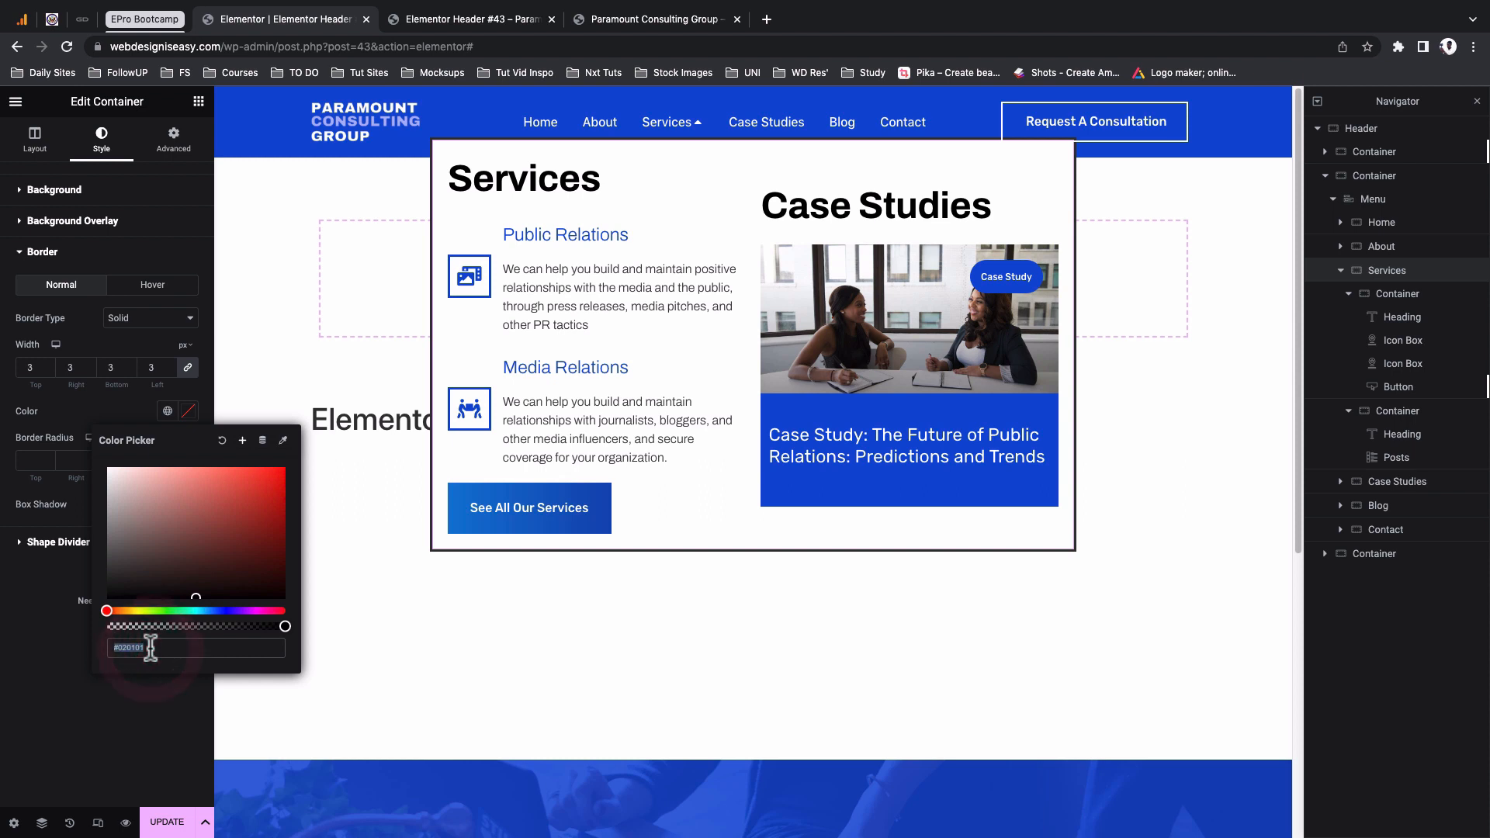
text(#FF7B00)
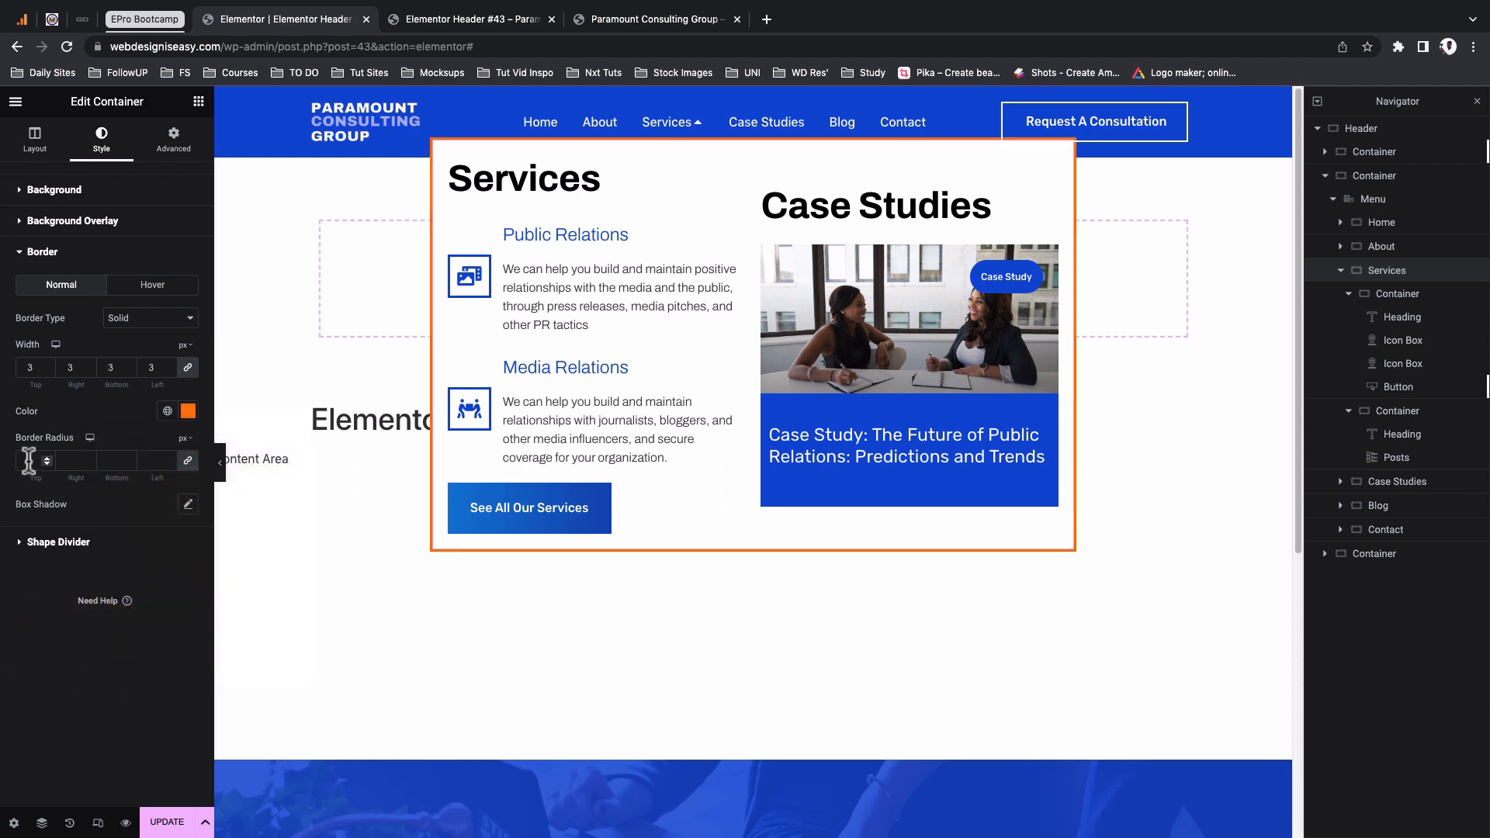
click(28, 459)
text(30)
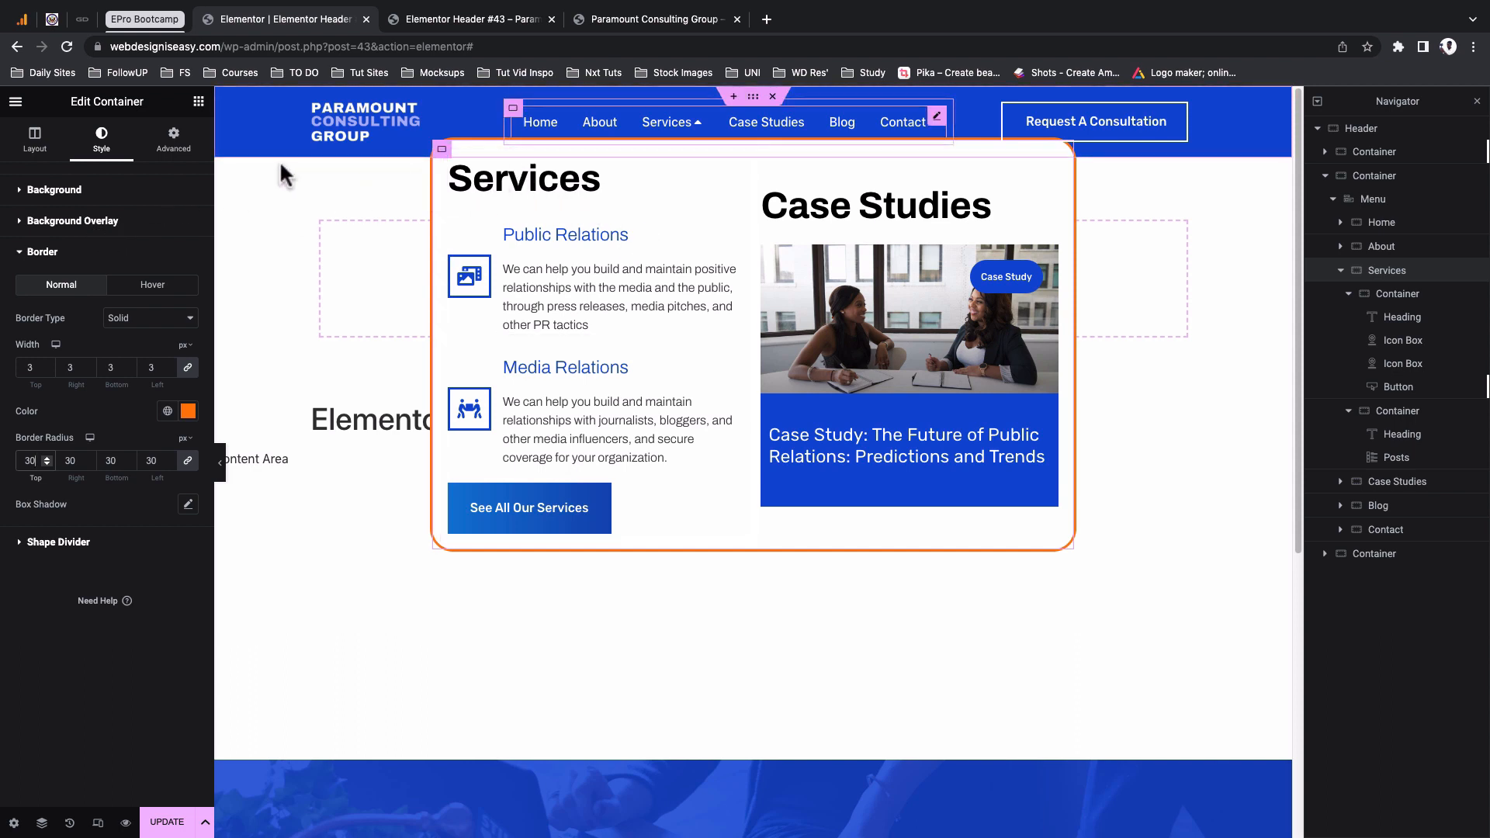
Unlink the Services container's padding values and set the top, bottom, right and left padding to 40 px each
click(189, 149)
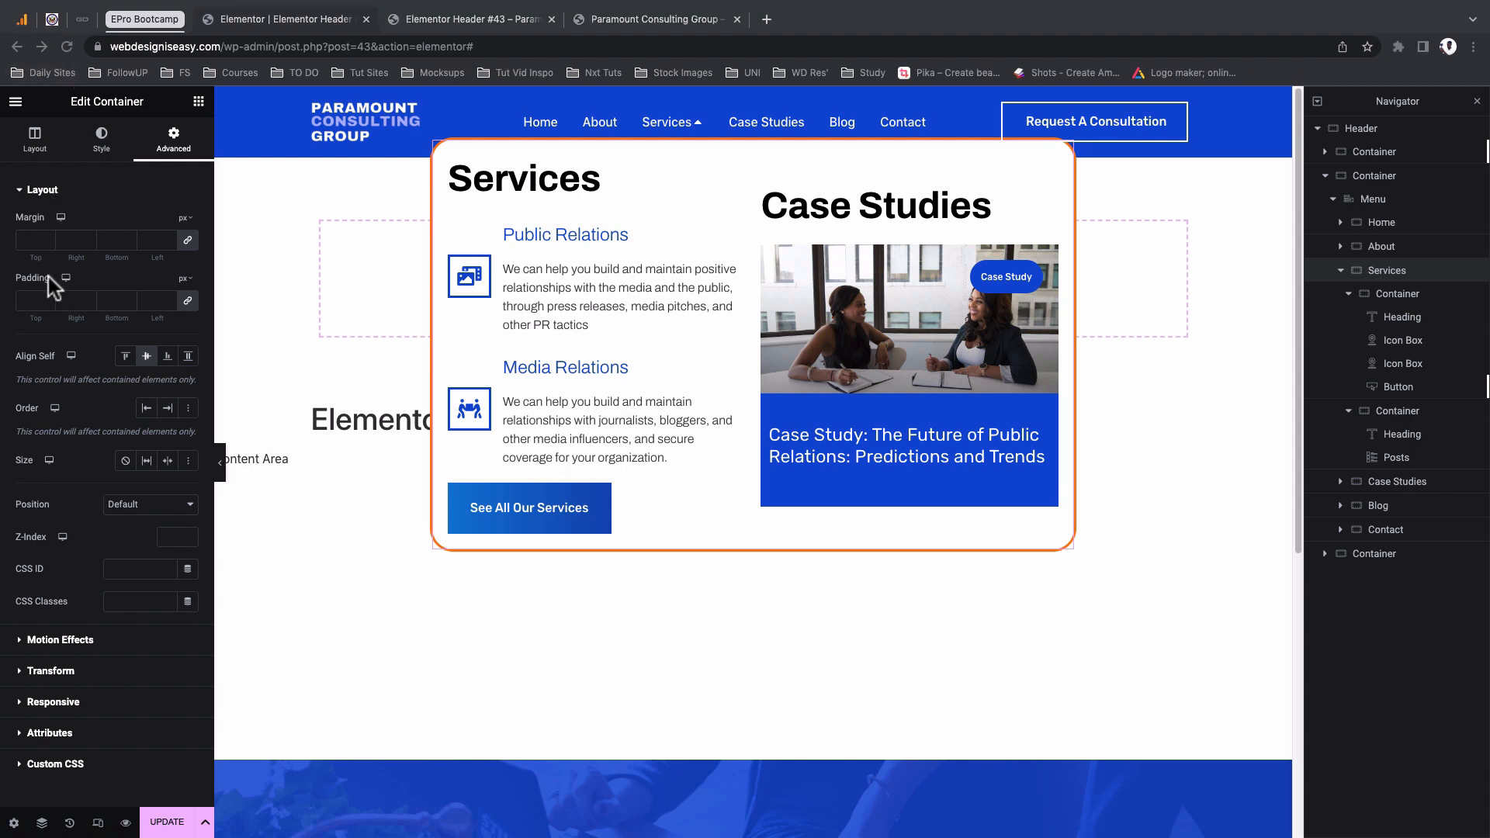
click(186, 302)
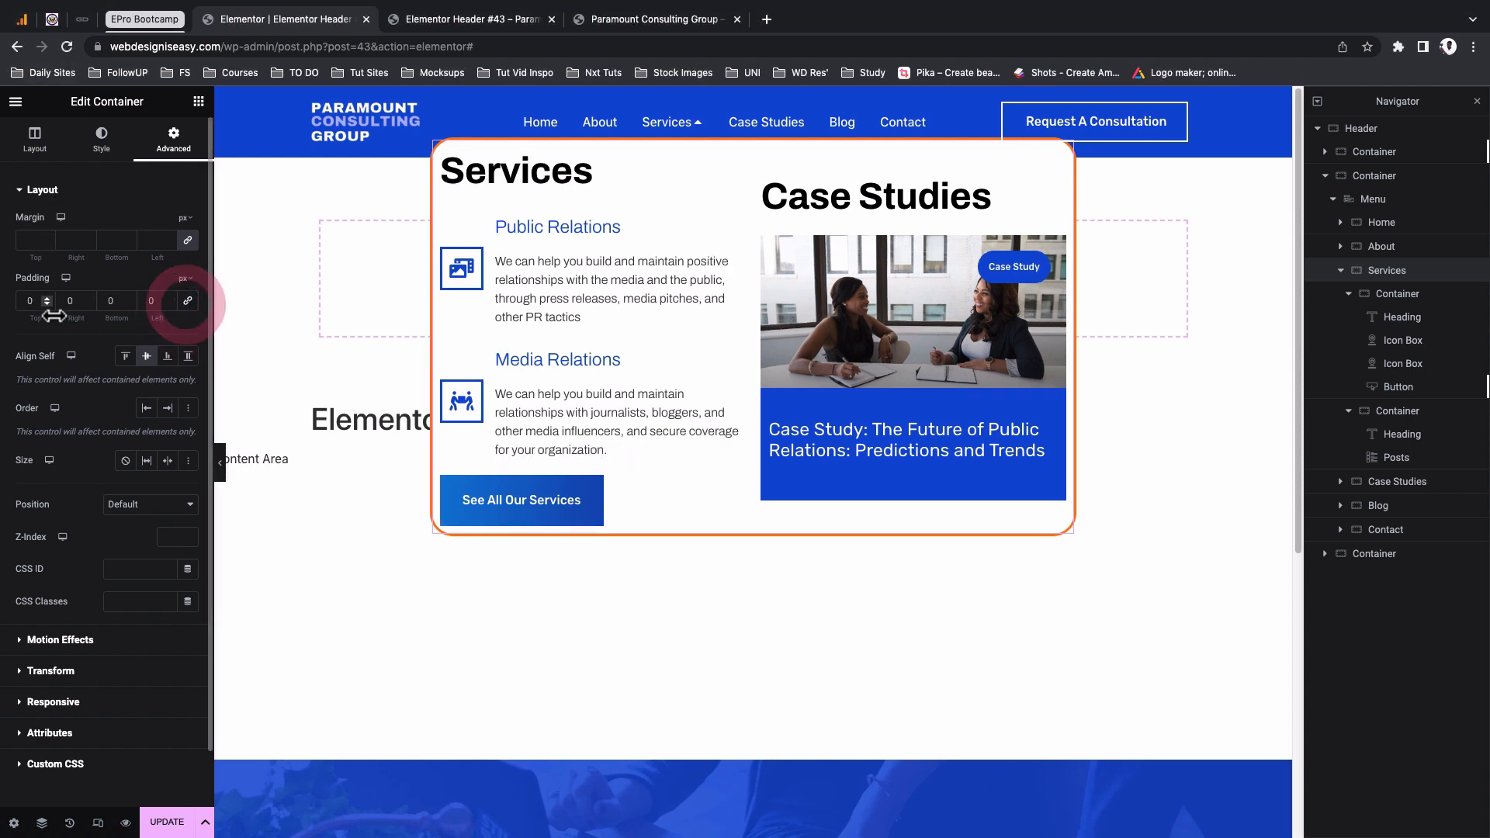
text(40)
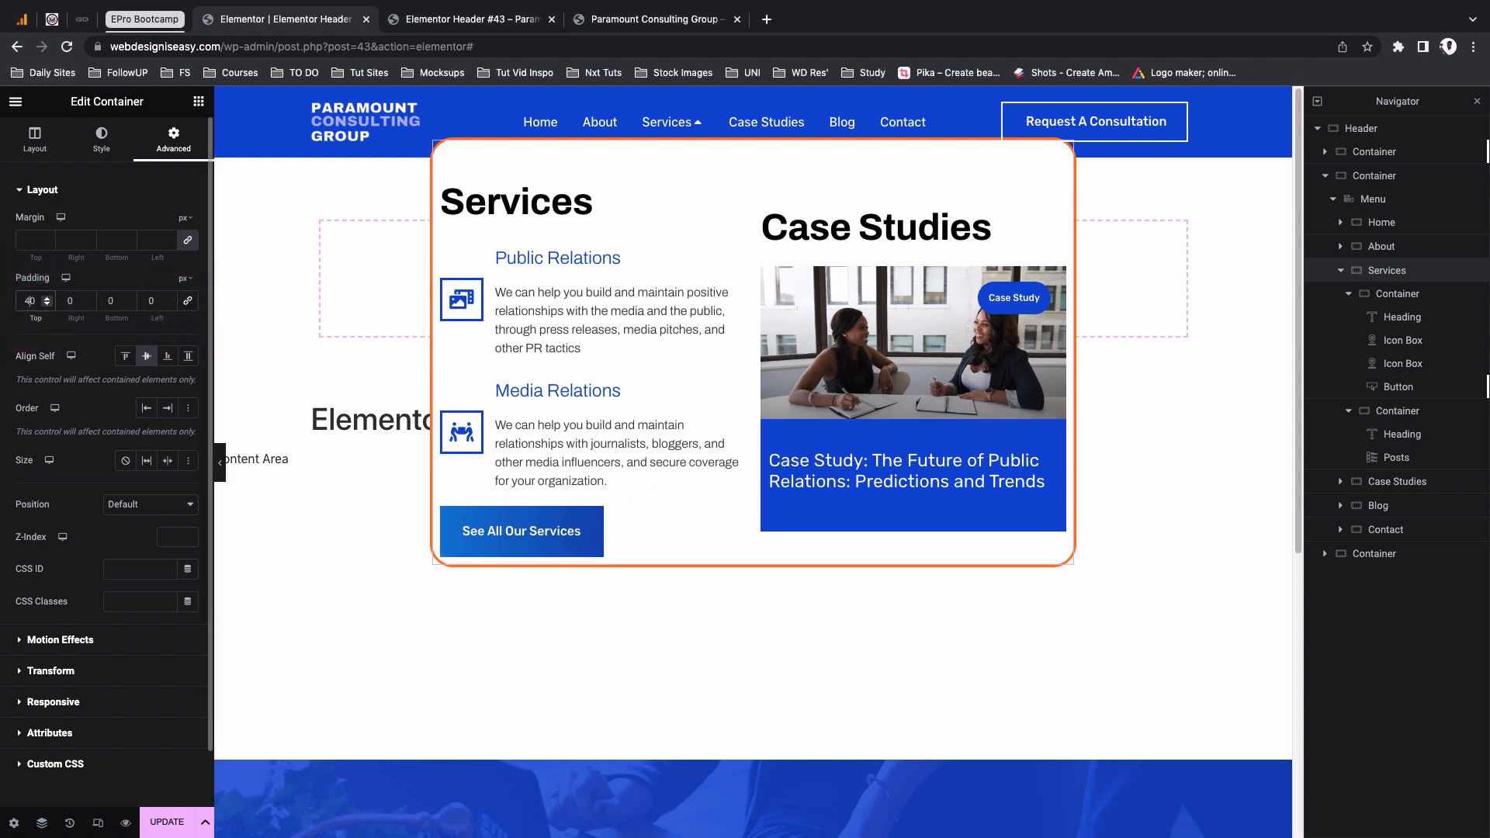
click(110, 301)
text(40)
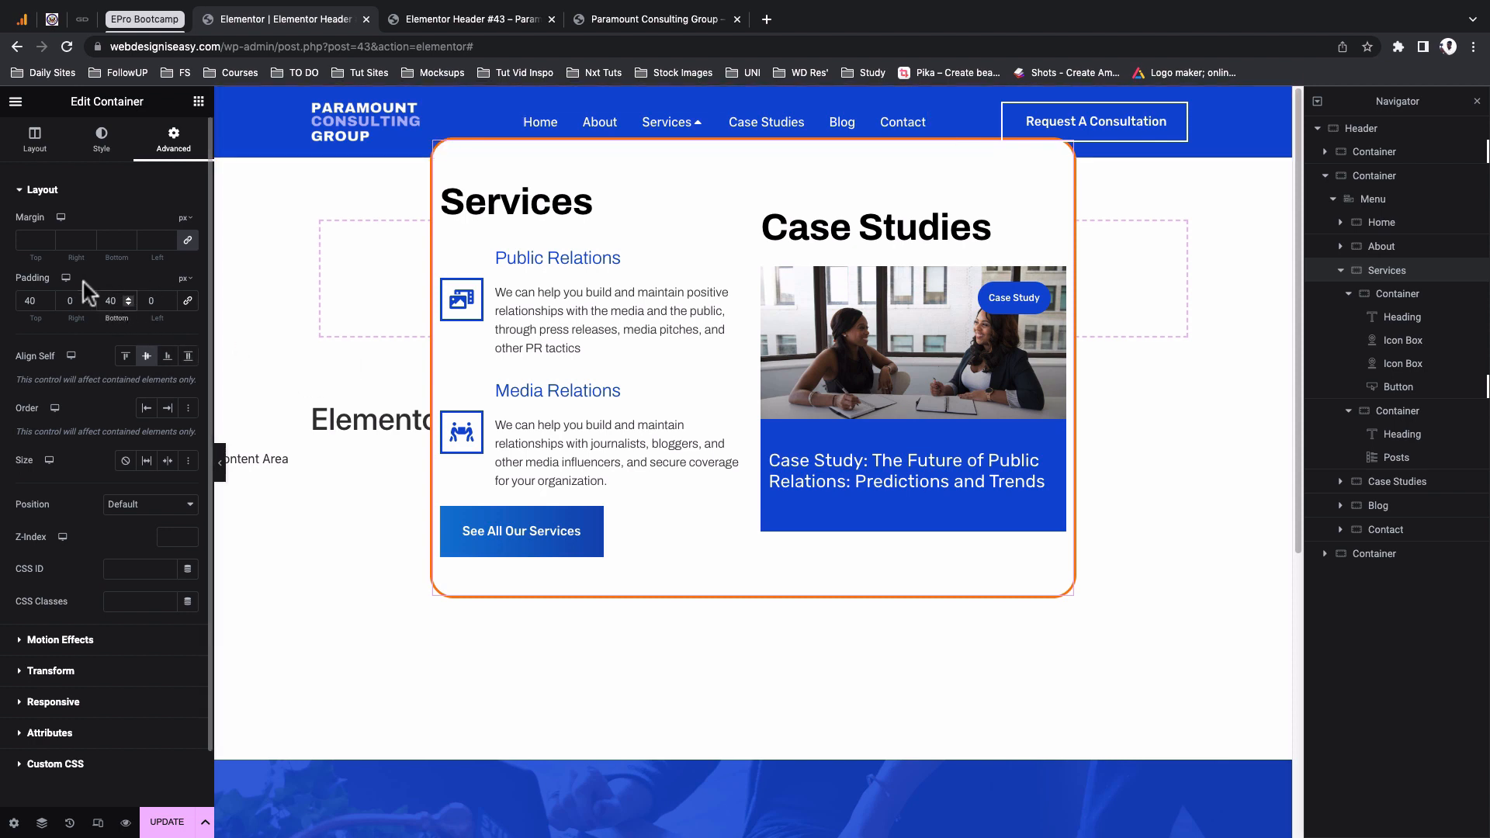
click(70, 302)
text(40)
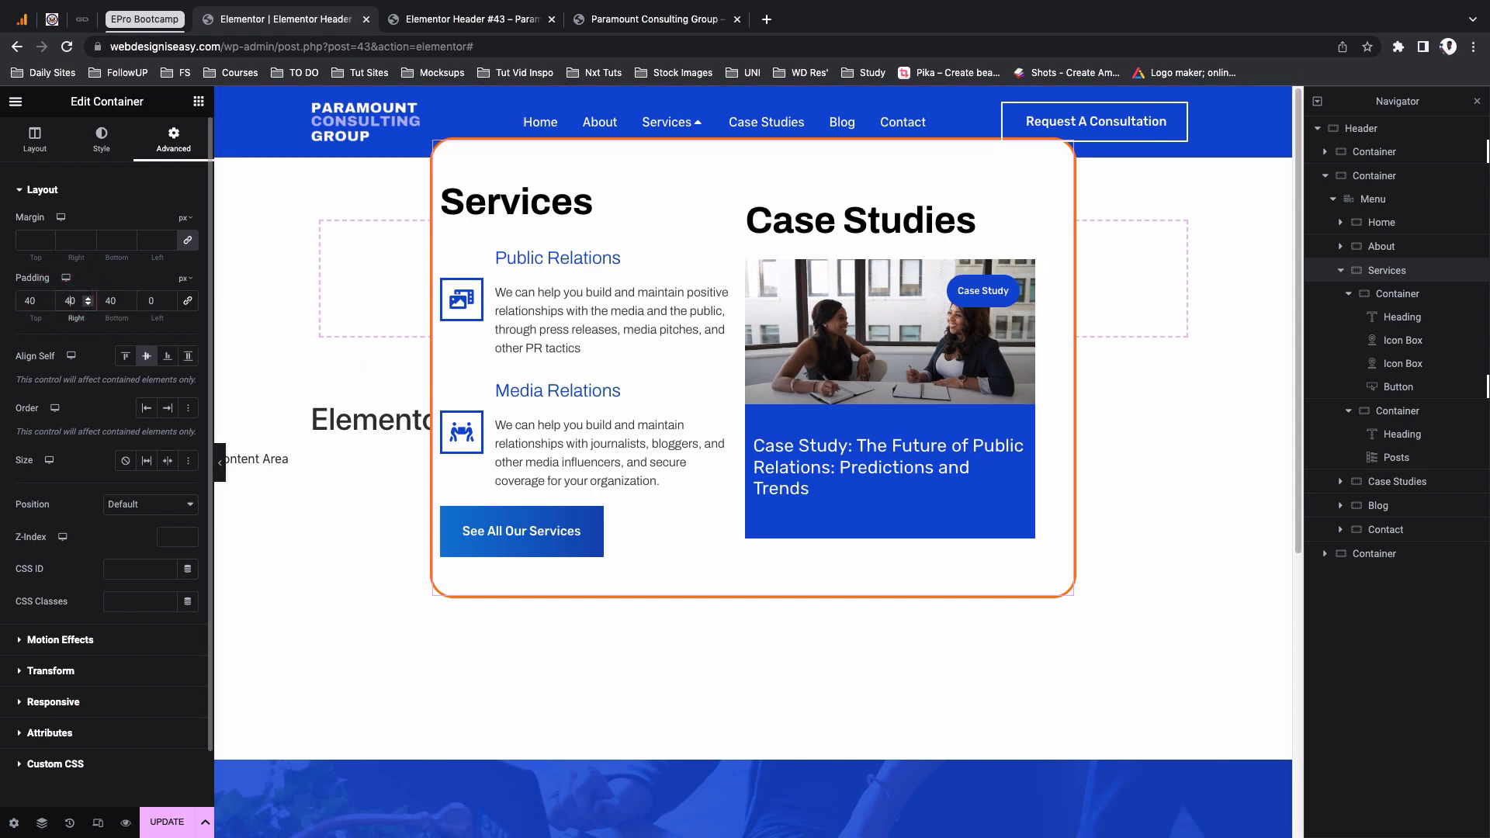
click(144, 302)
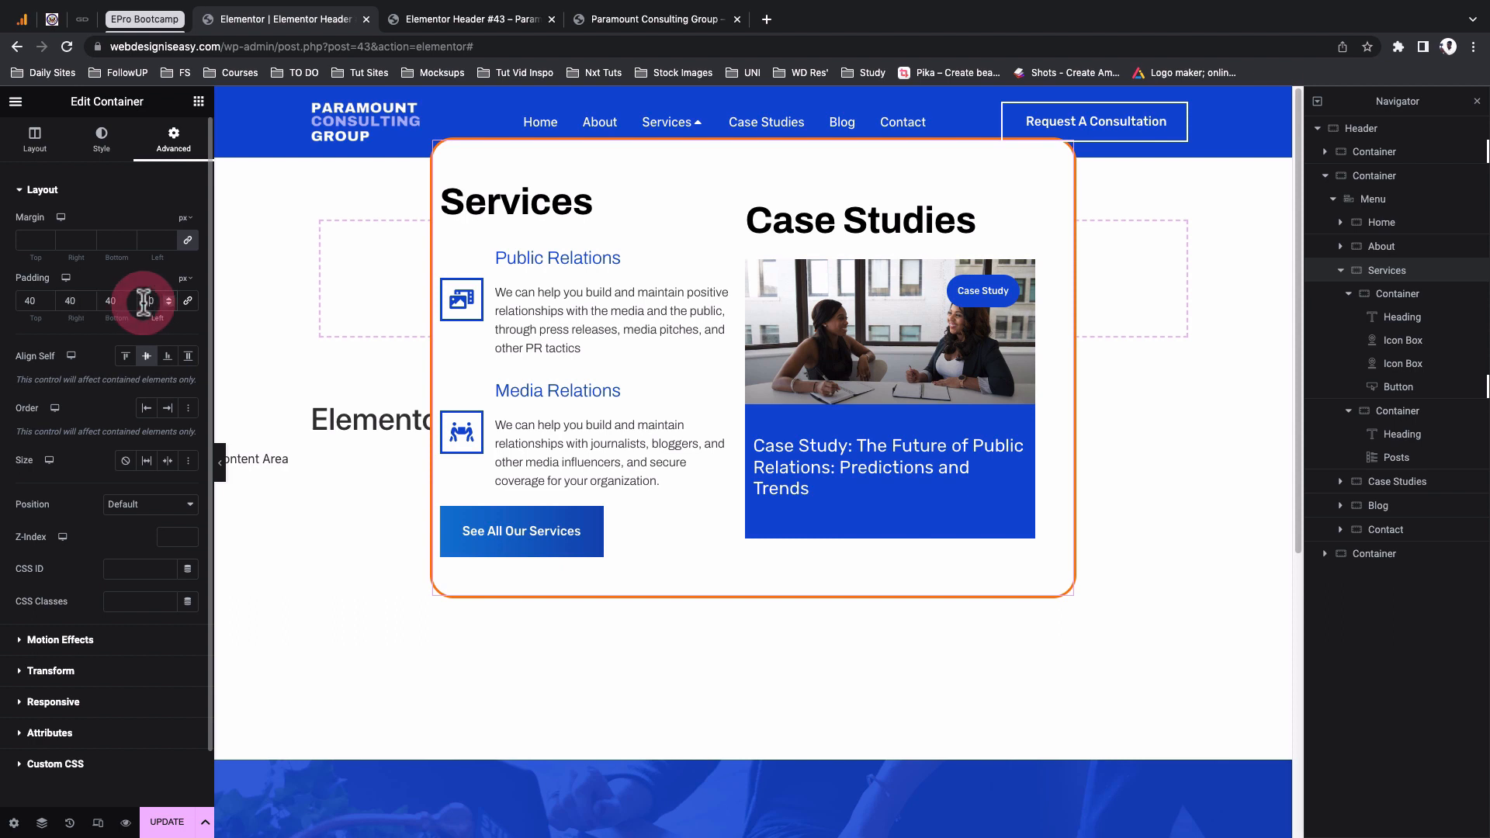
text(40)
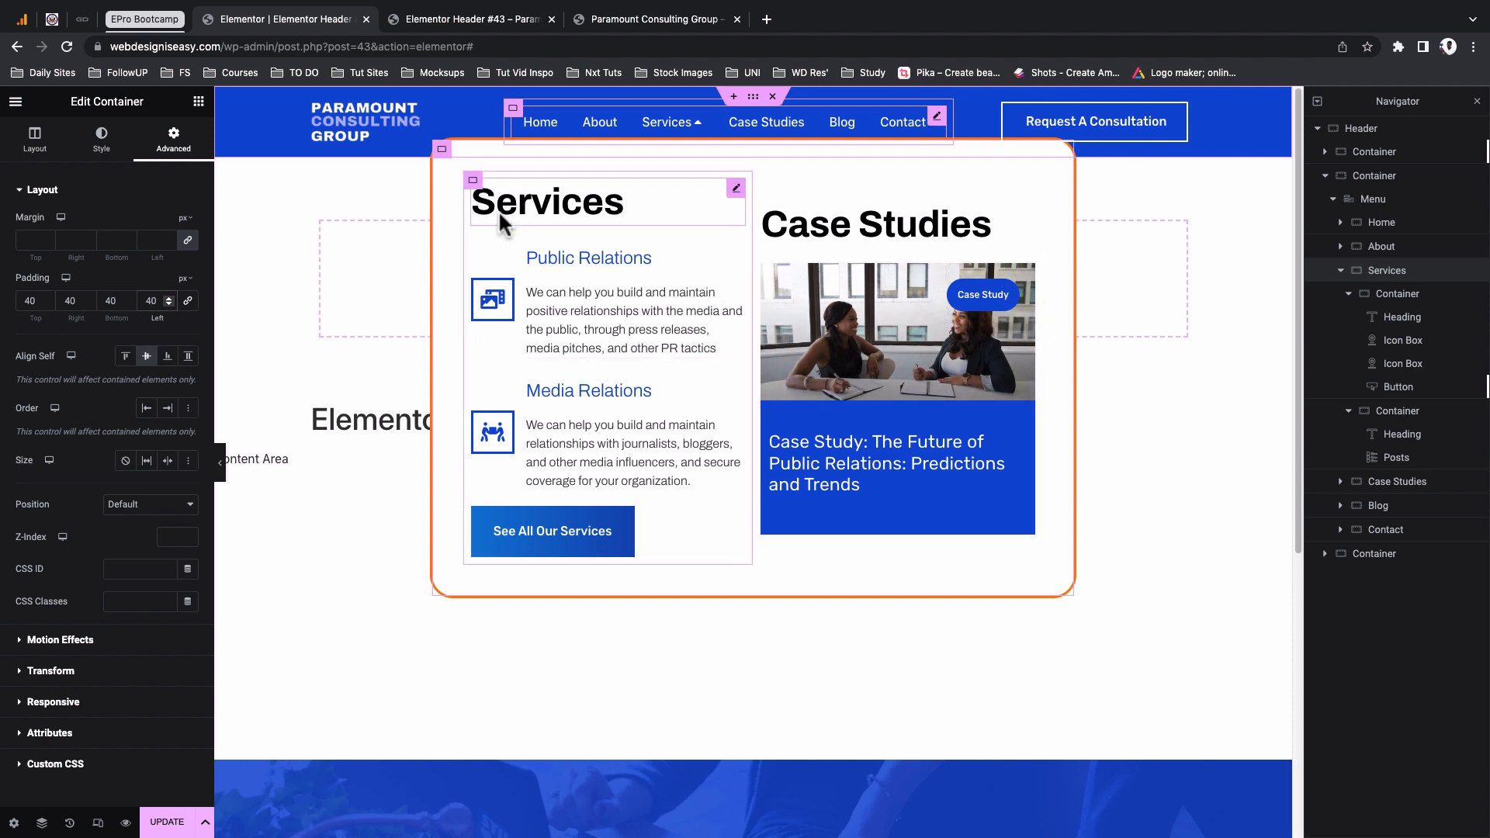
Unlink the padding of the Services dropdown's first inner container and set its right padding to 20 px, keeping the other sides at 0
click(472, 181)
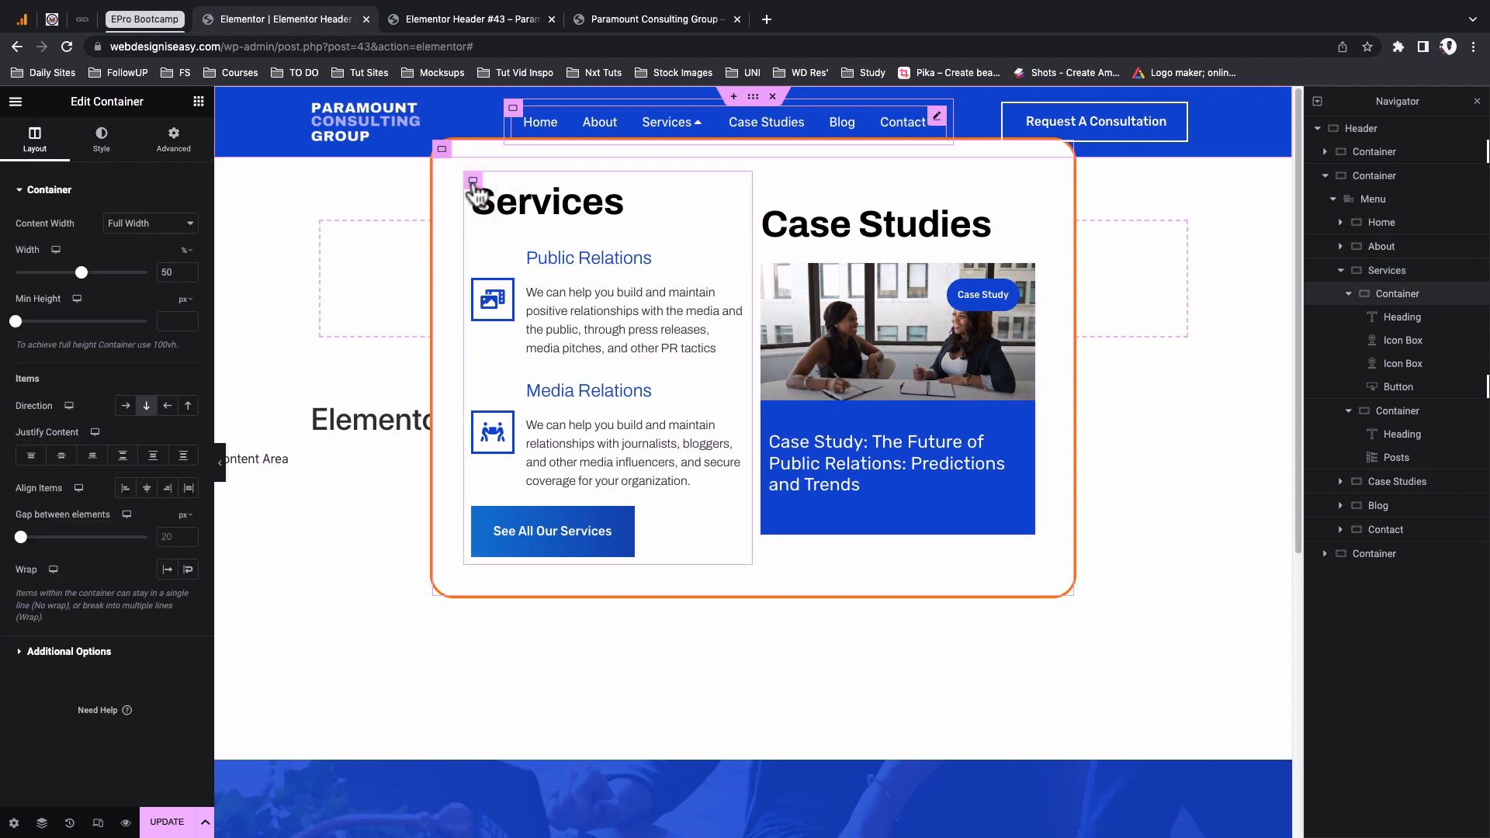
click(174, 141)
click(188, 302)
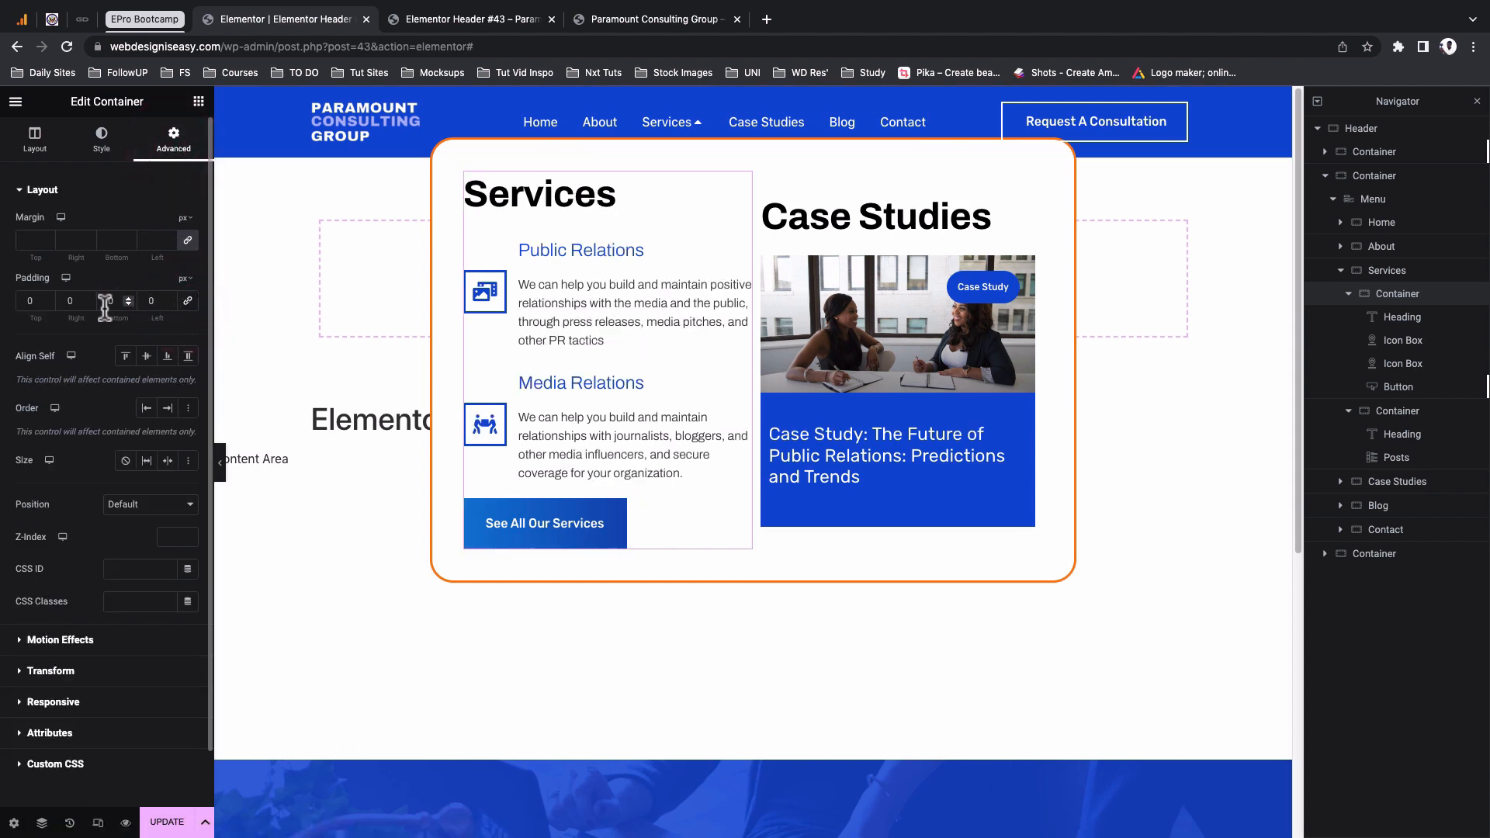
click(71, 301)
text(2)
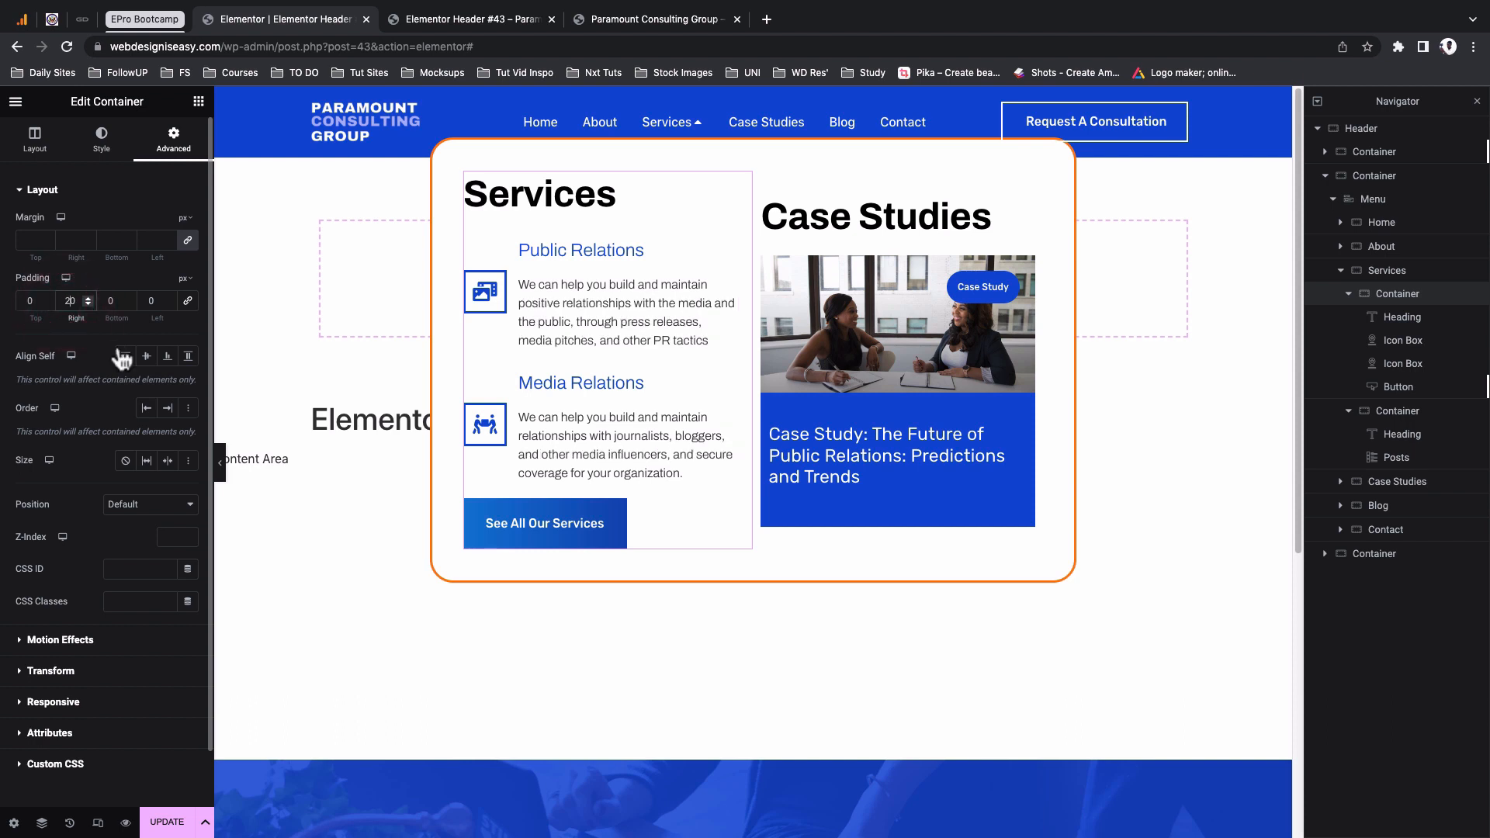
Update the template and check the restyled Services dropdown in the preview, returning to the editor
click(184, 821)
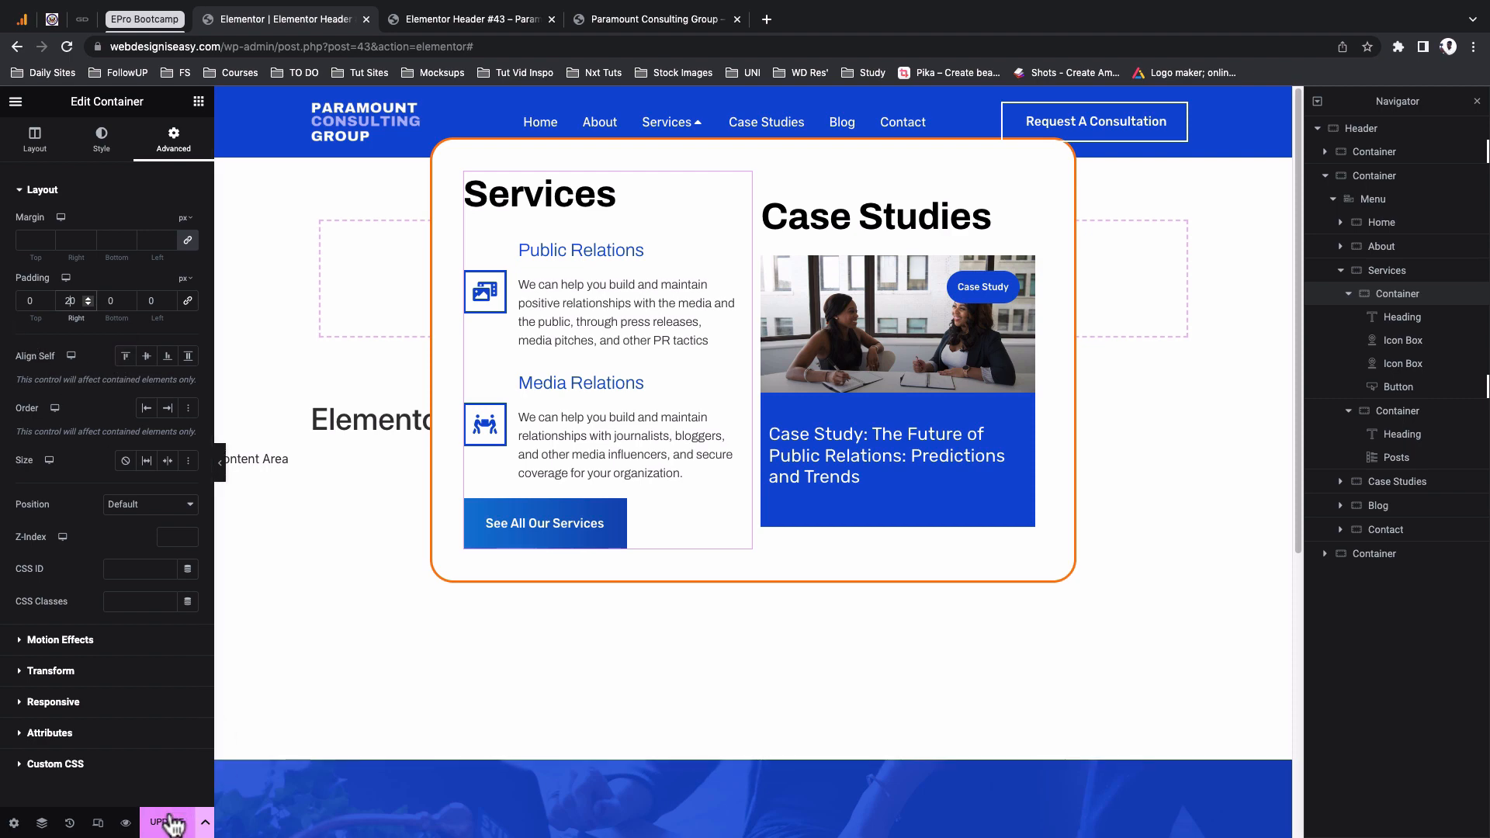
click(468, 21)
mouse_move(634, 165)
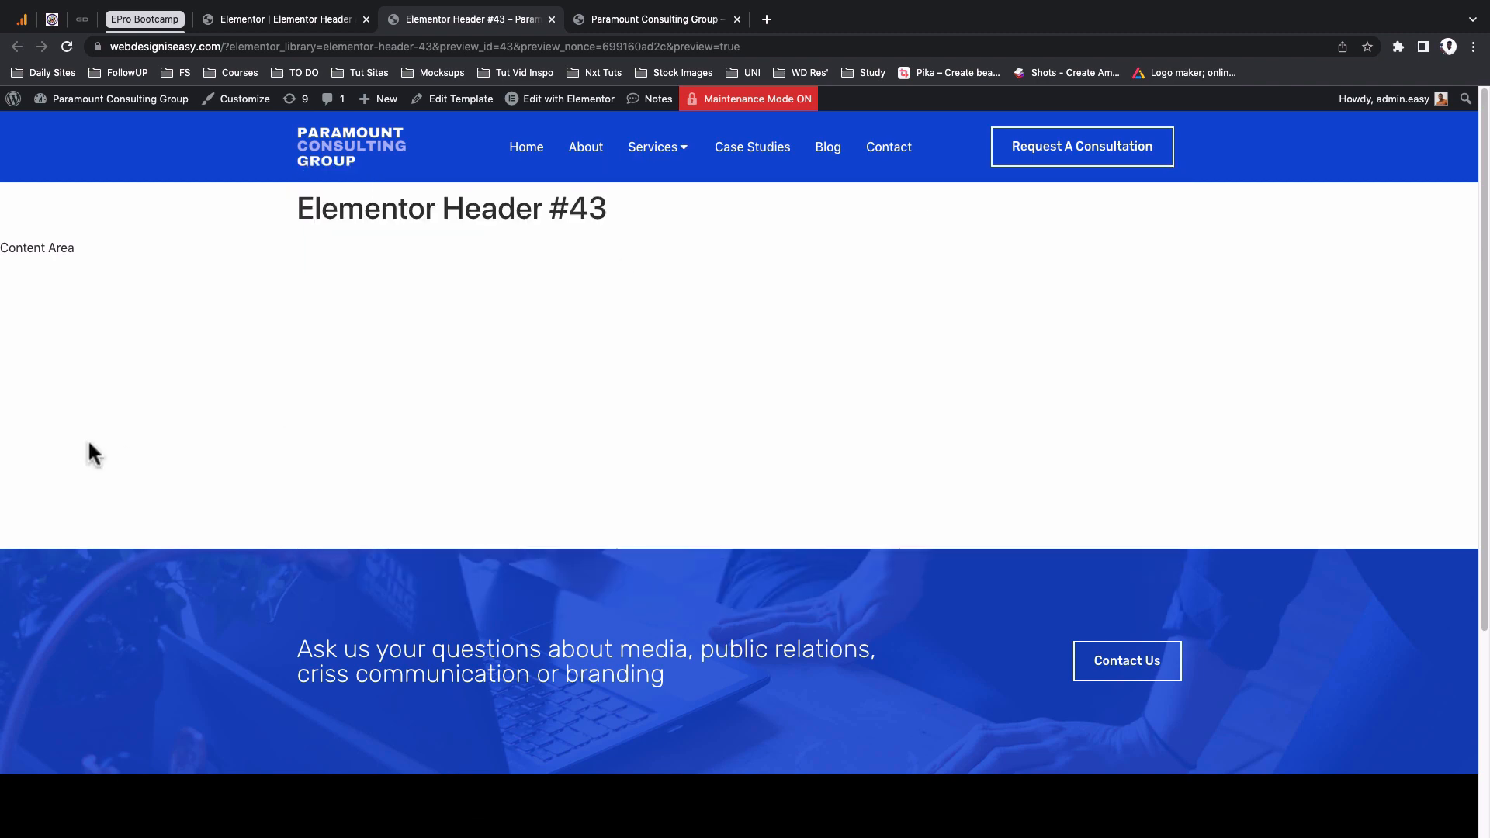
mouse_move(664, 132)
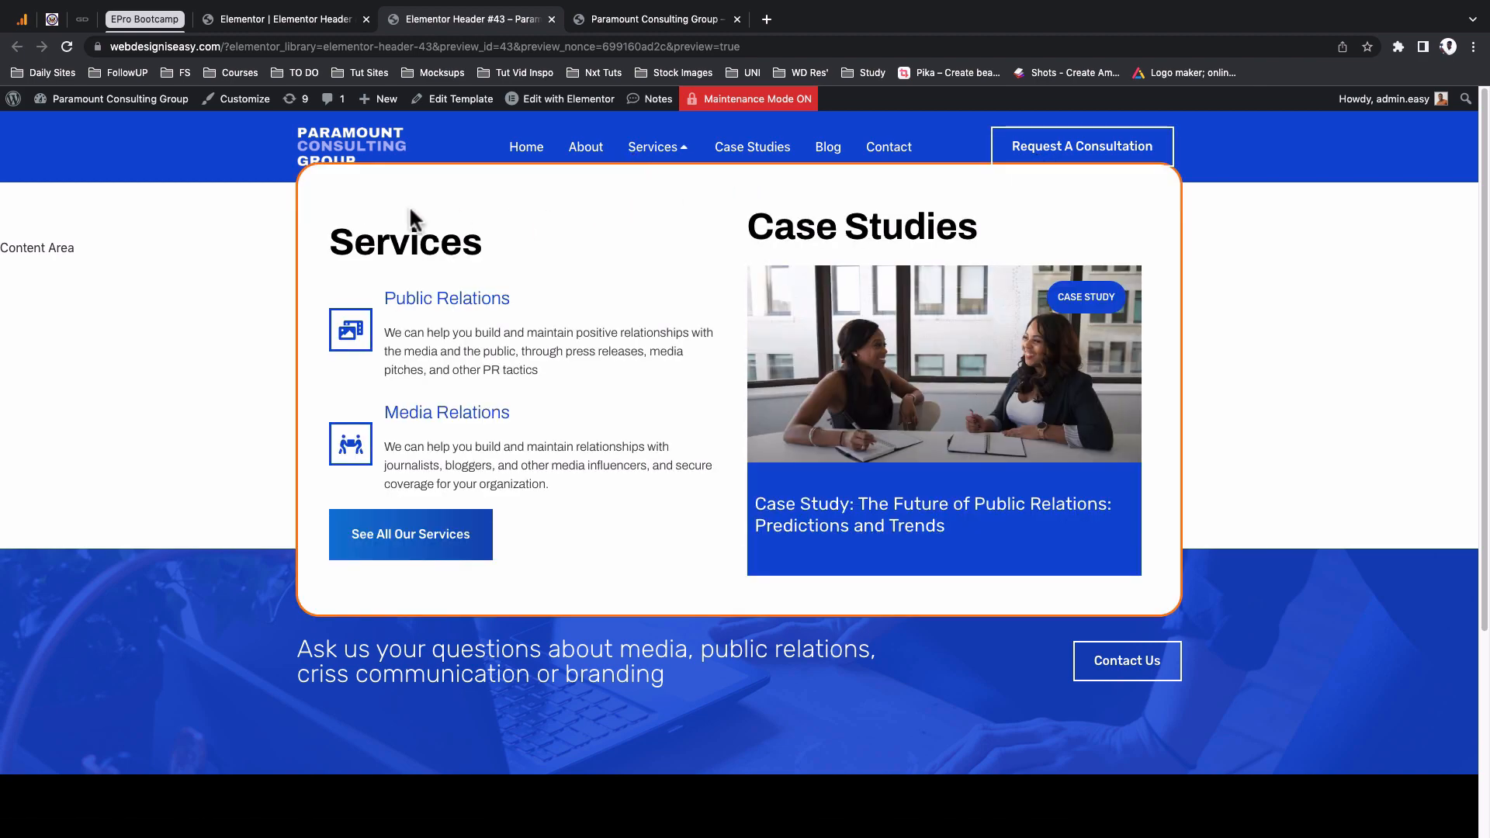
click(314, 19)
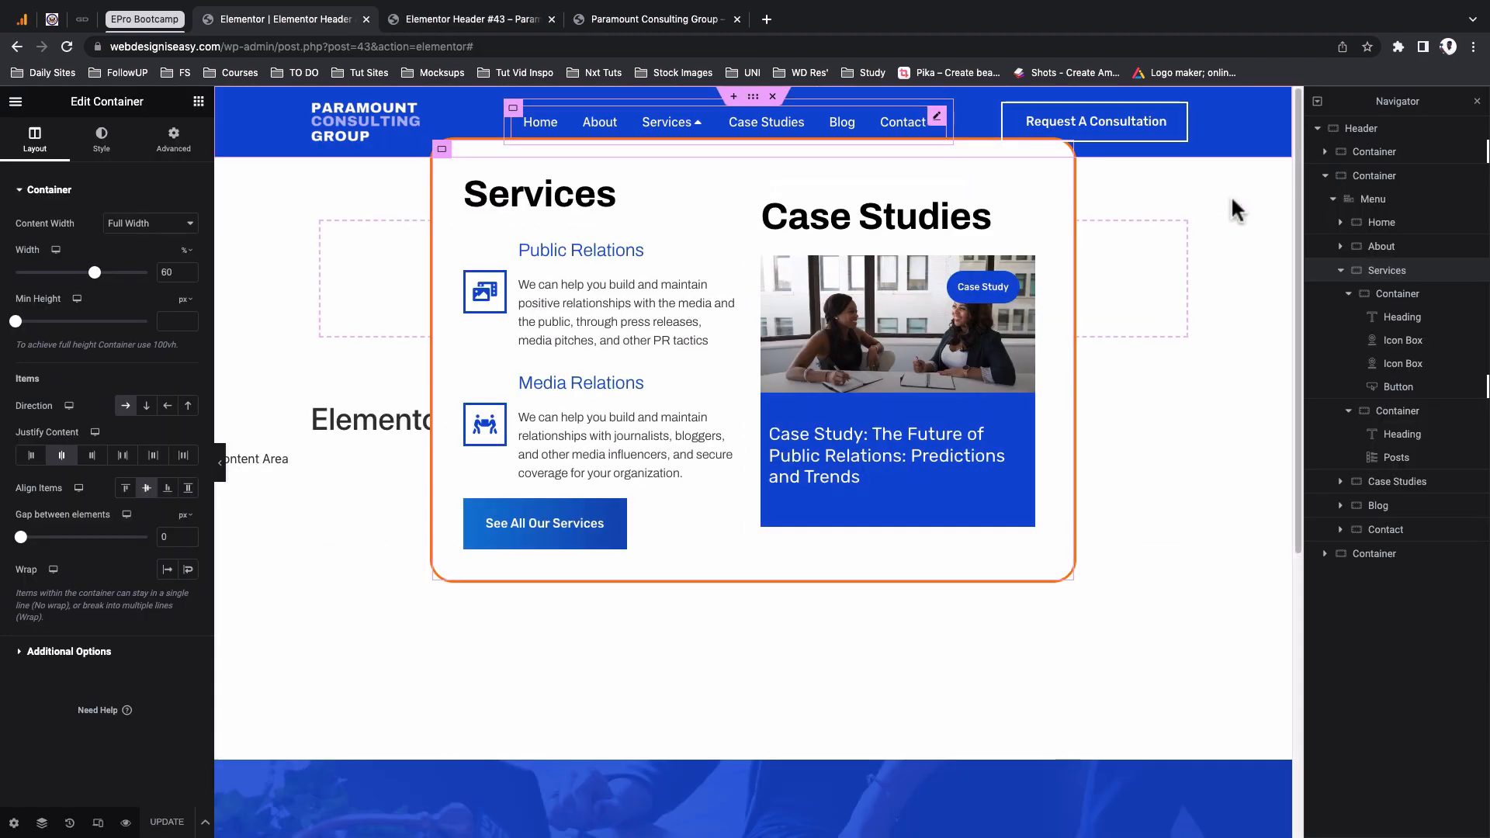
Set the Menu widget's distance from content to 30 px
click(937, 118)
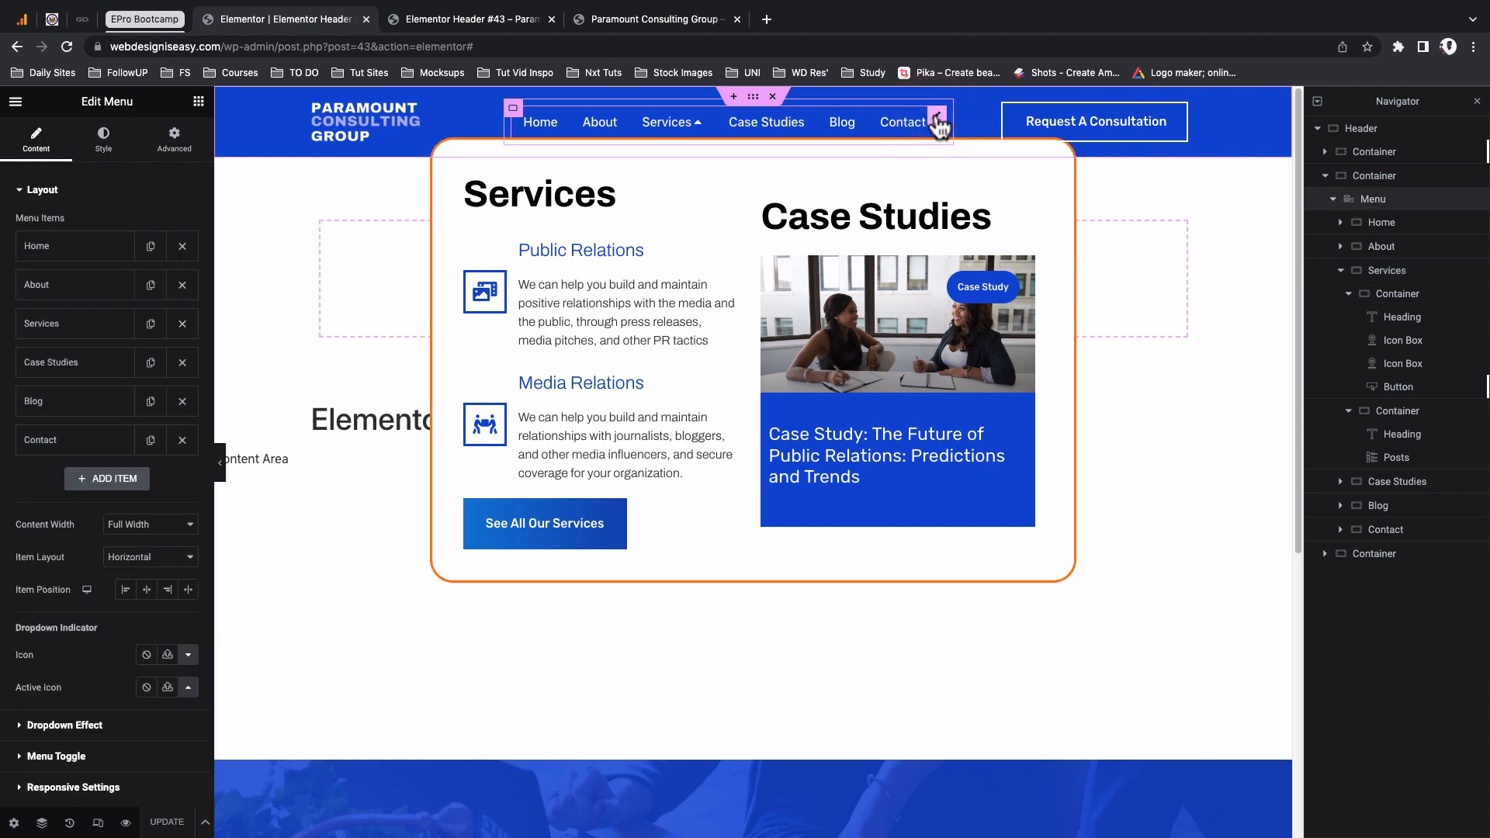
click(101, 147)
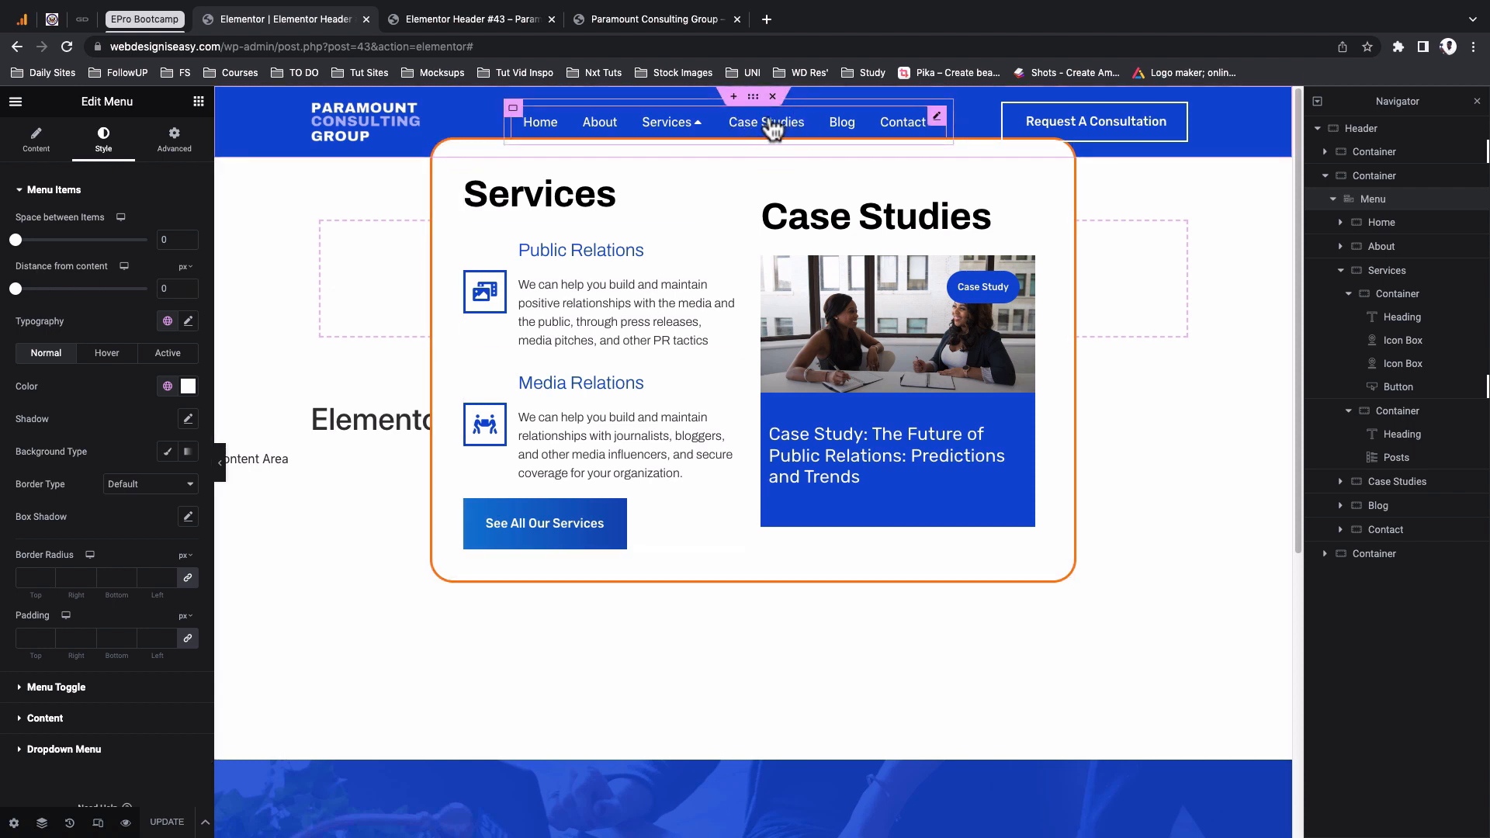
double_click(171, 291)
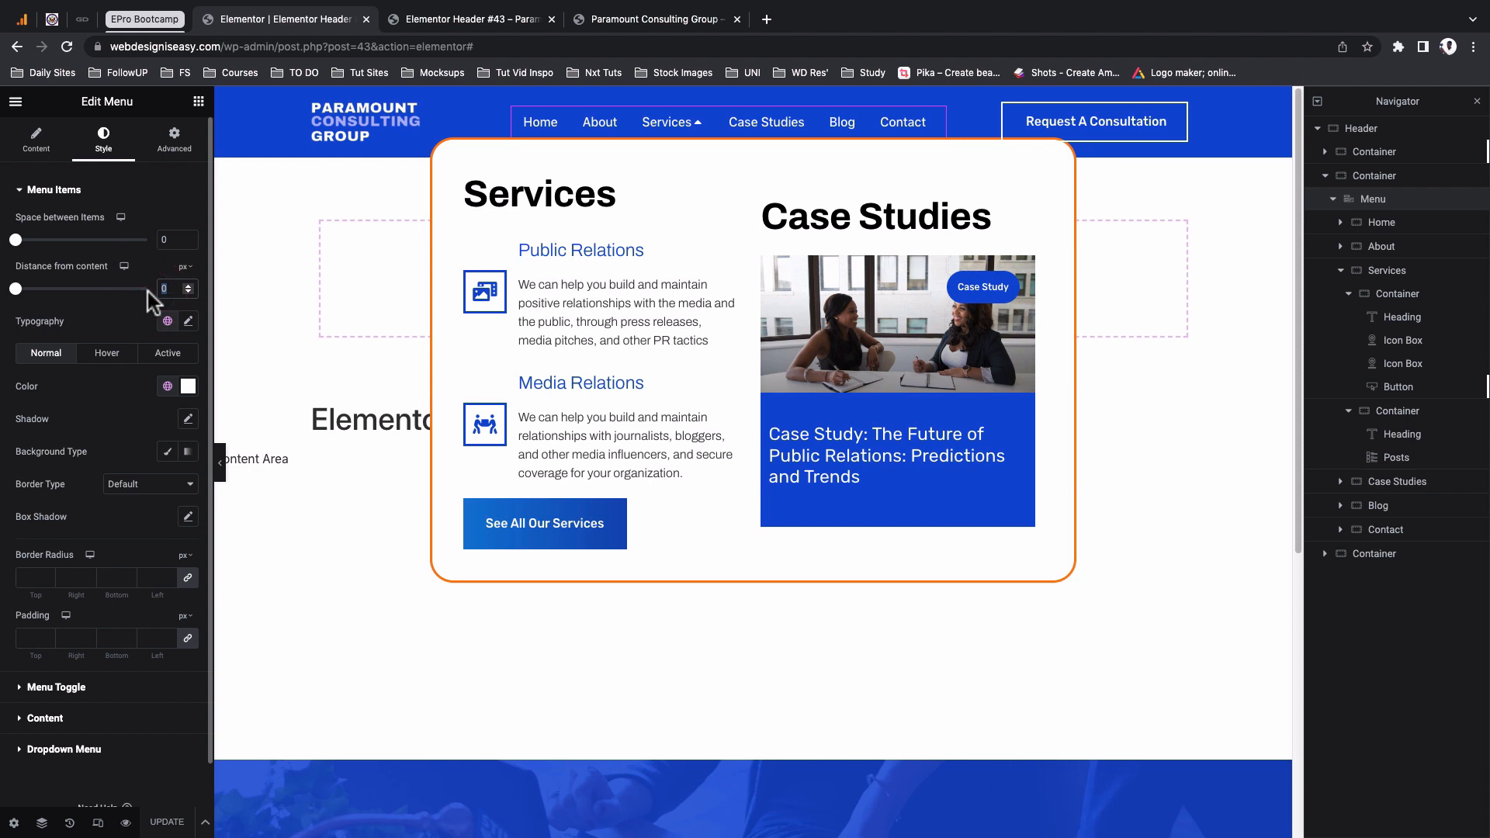
text(60)
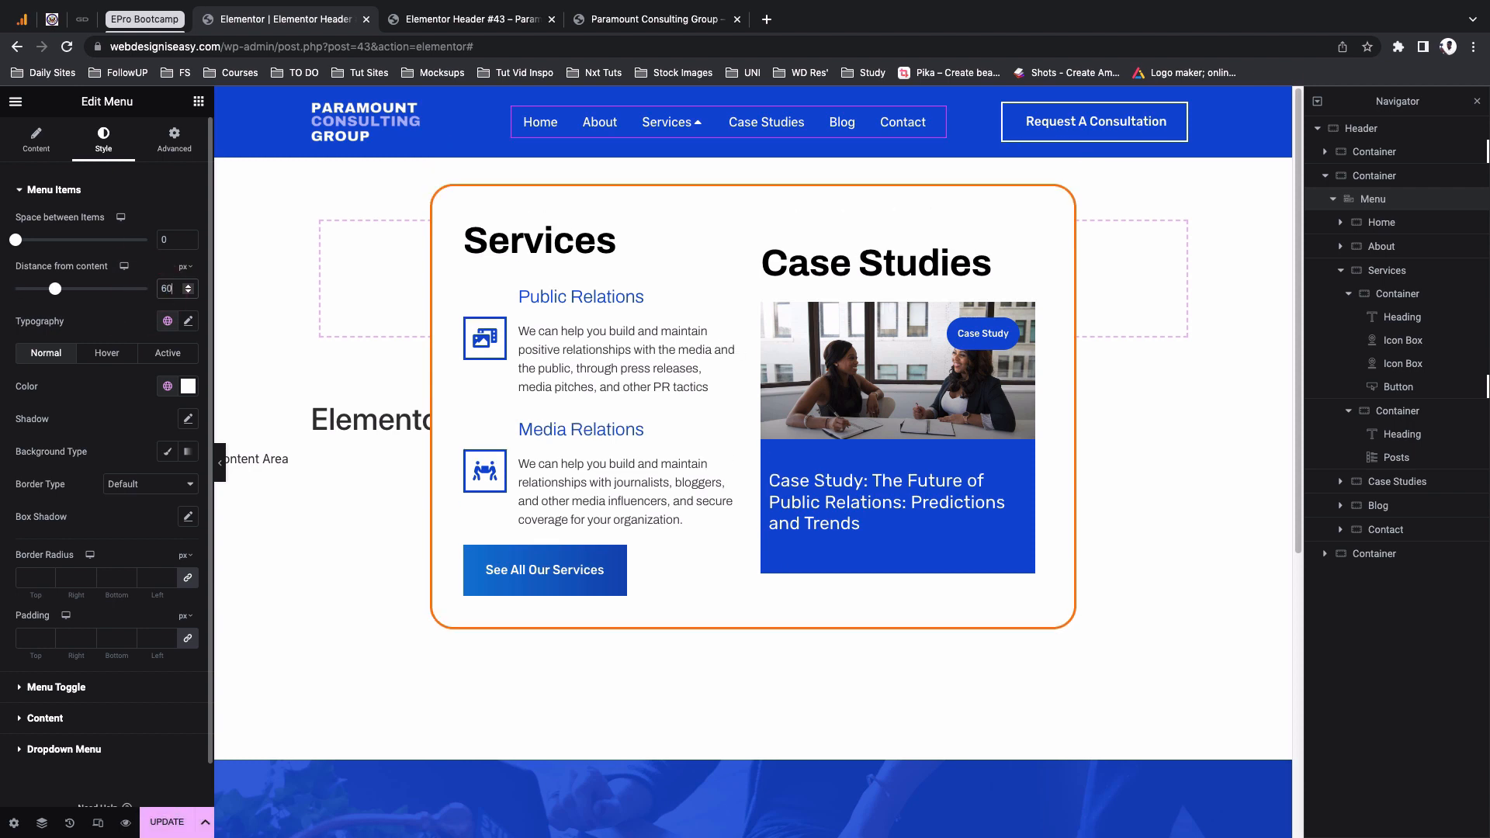
key(BackSpace)
key(BackSpace)
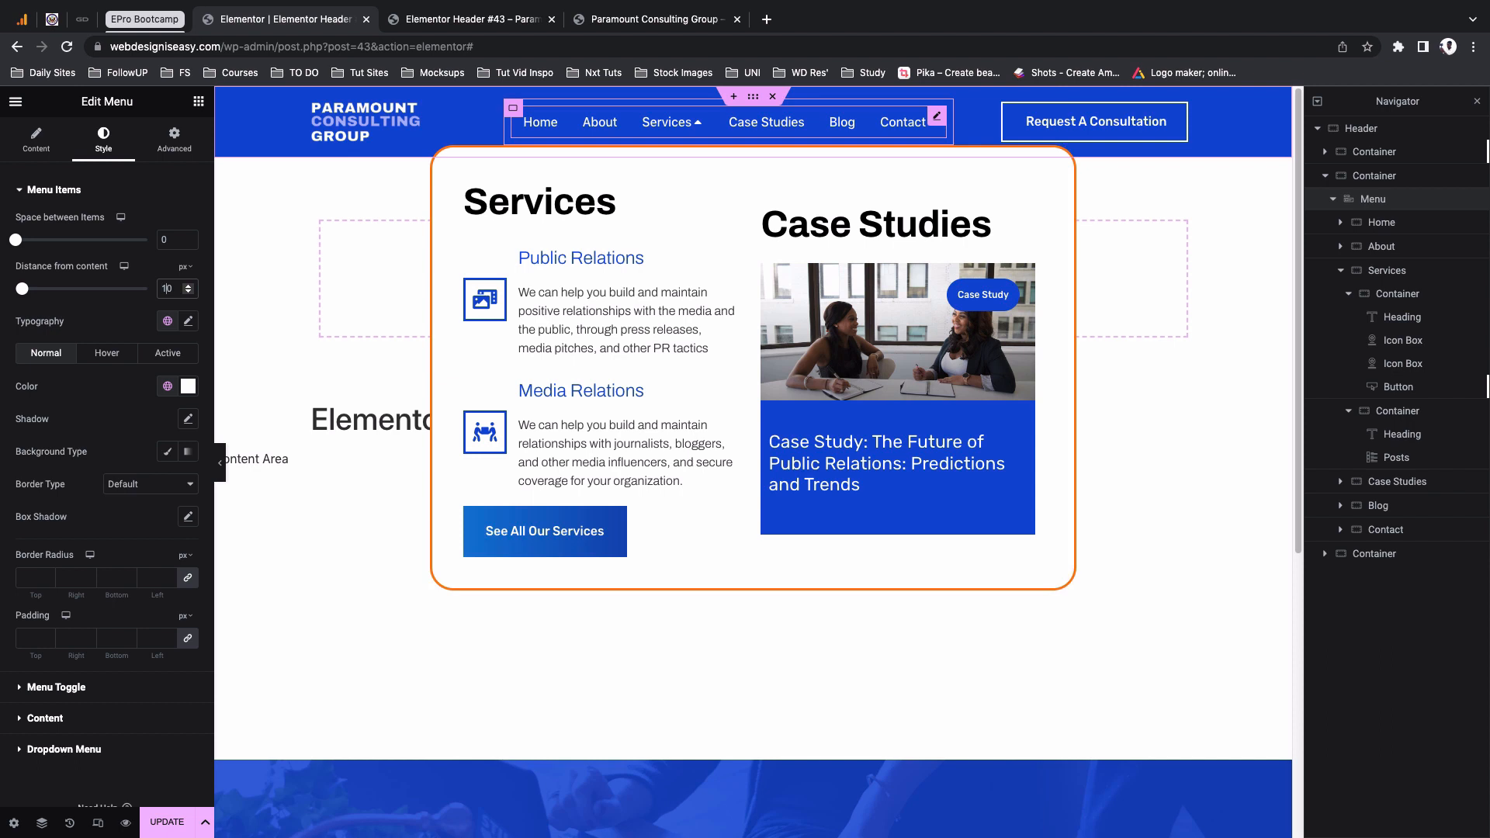
key(BackSpace)
text(3)
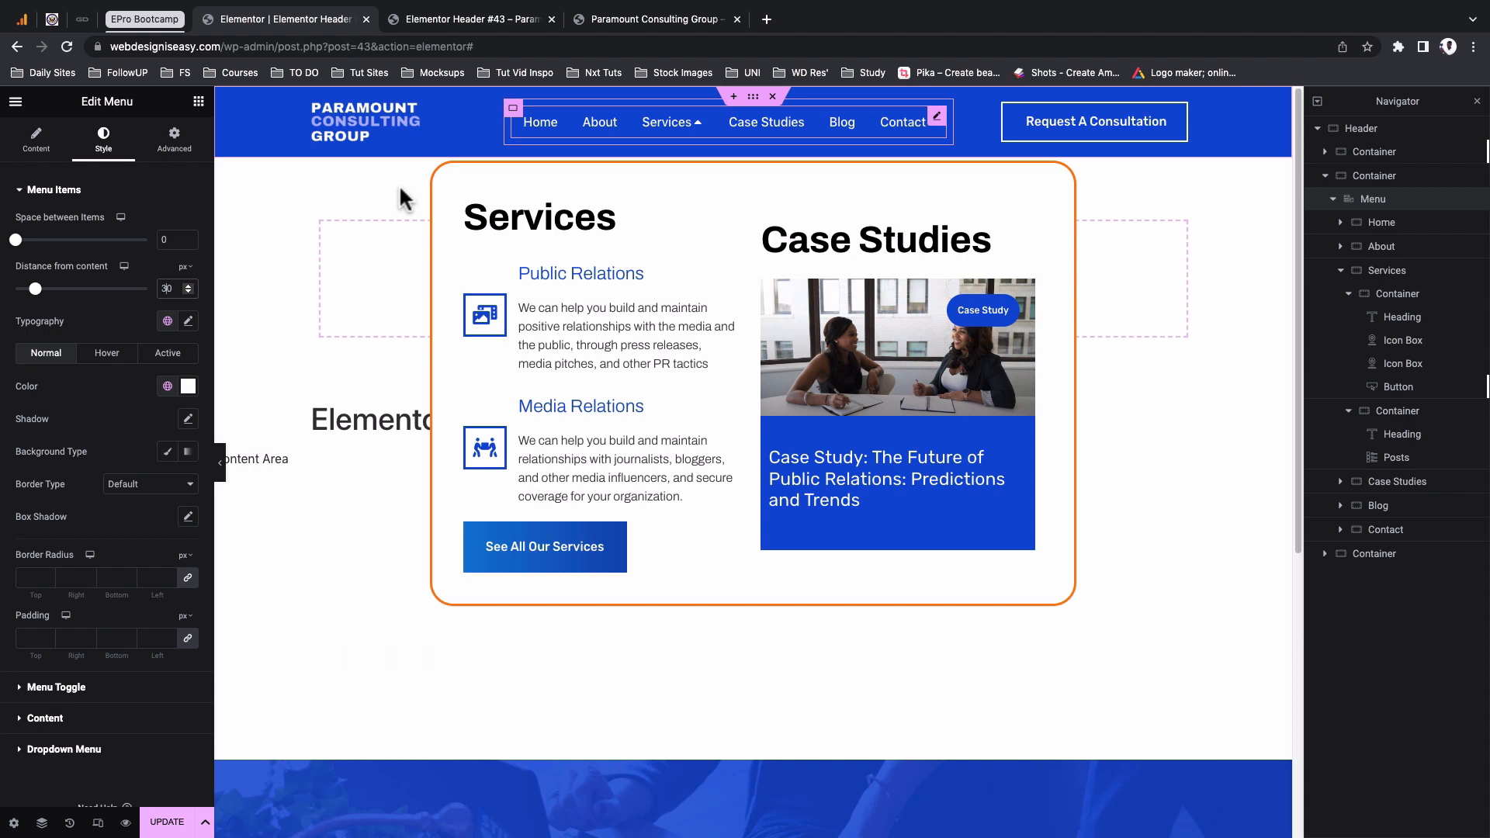
Update the template and check the dropdown's spacing below the Services item in the preview
click(169, 822)
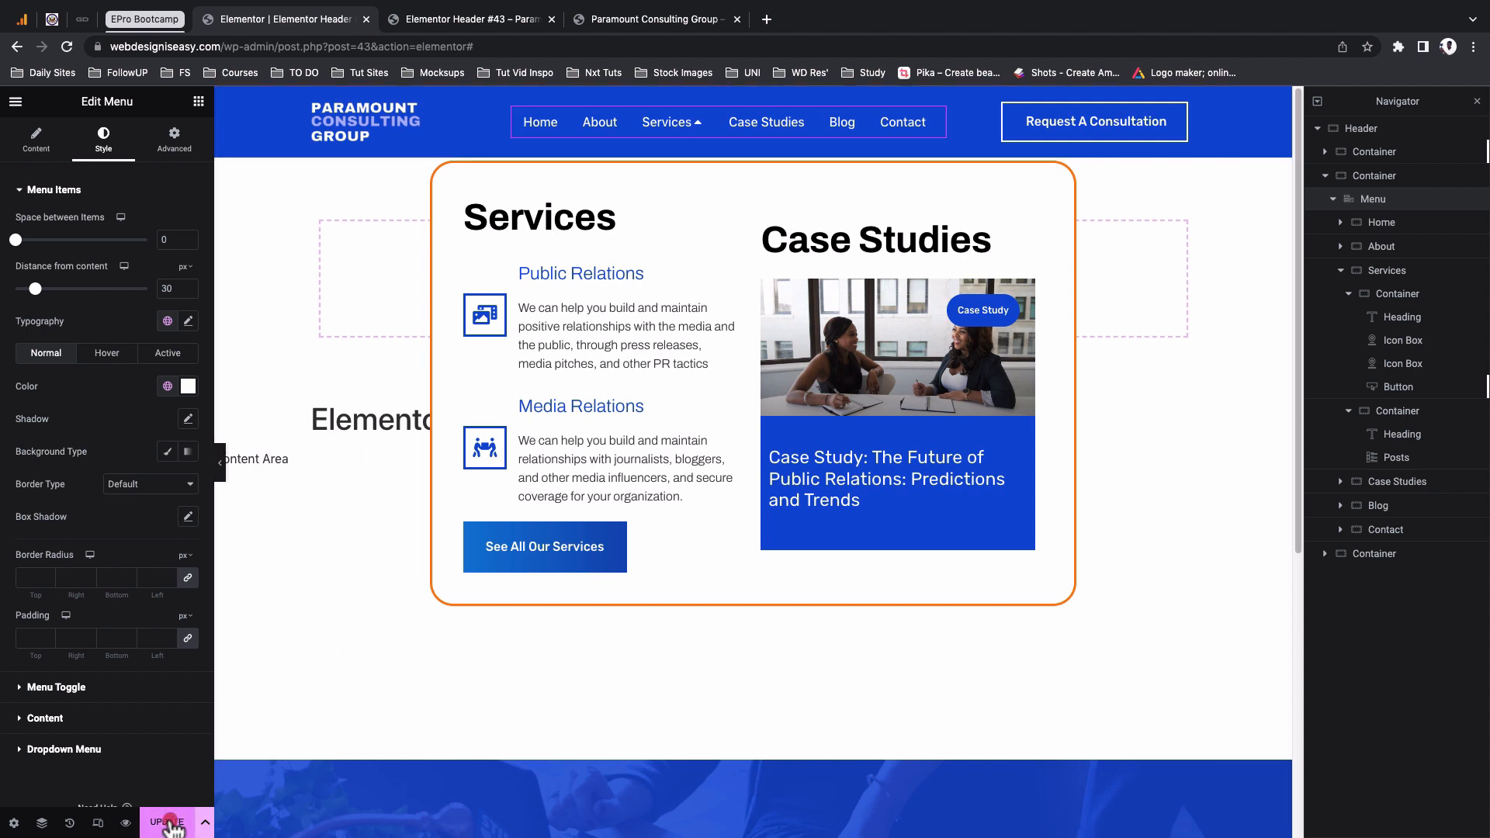
click(448, 16)
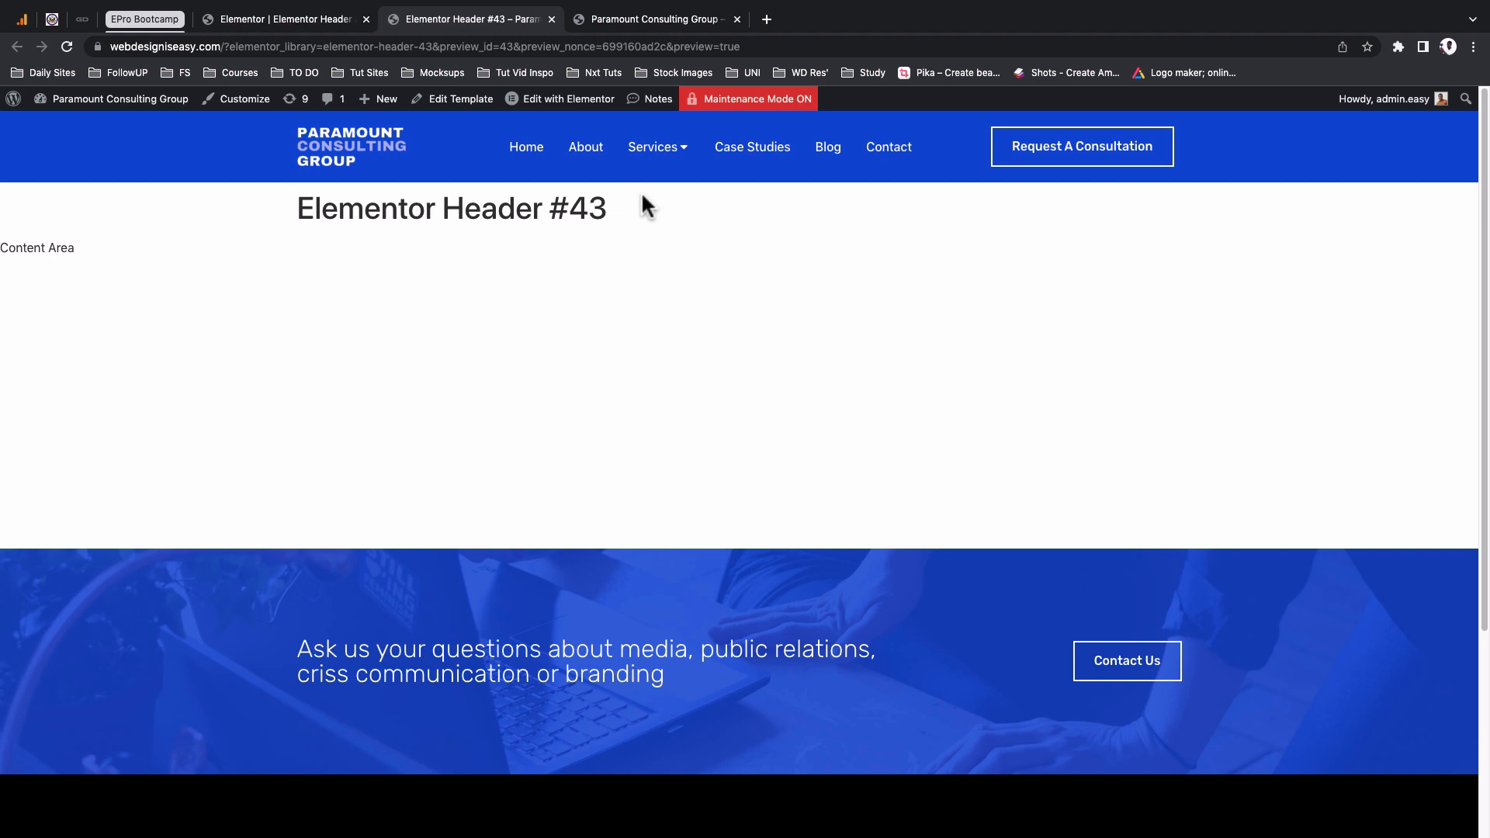
mouse_move(652, 159)
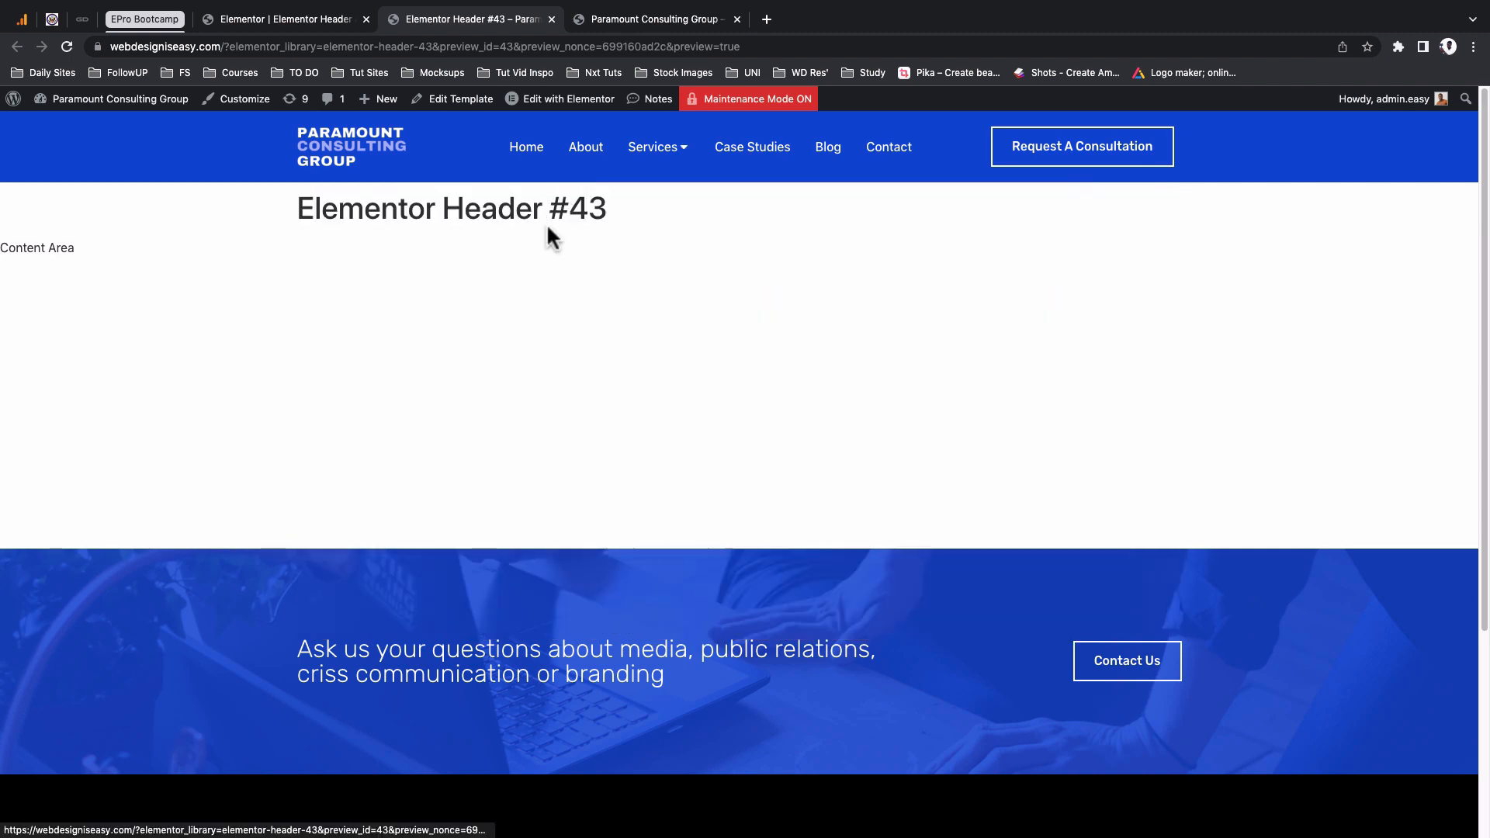
Open the live site's homepage in a new browser tab through the header logo and place that tab beside the preview
click(613, 27)
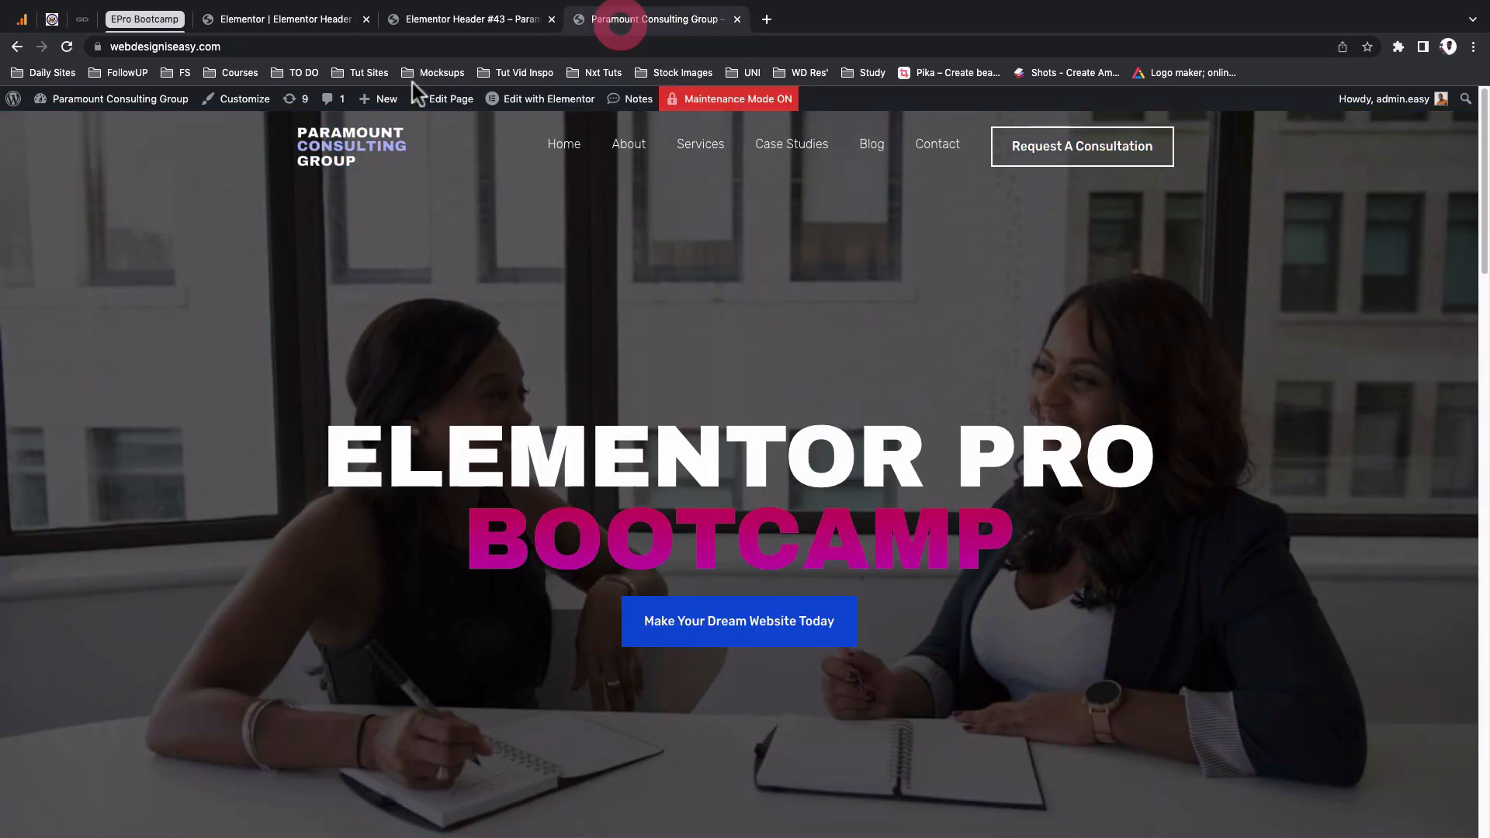
right_click(325, 158)
click(348, 168)
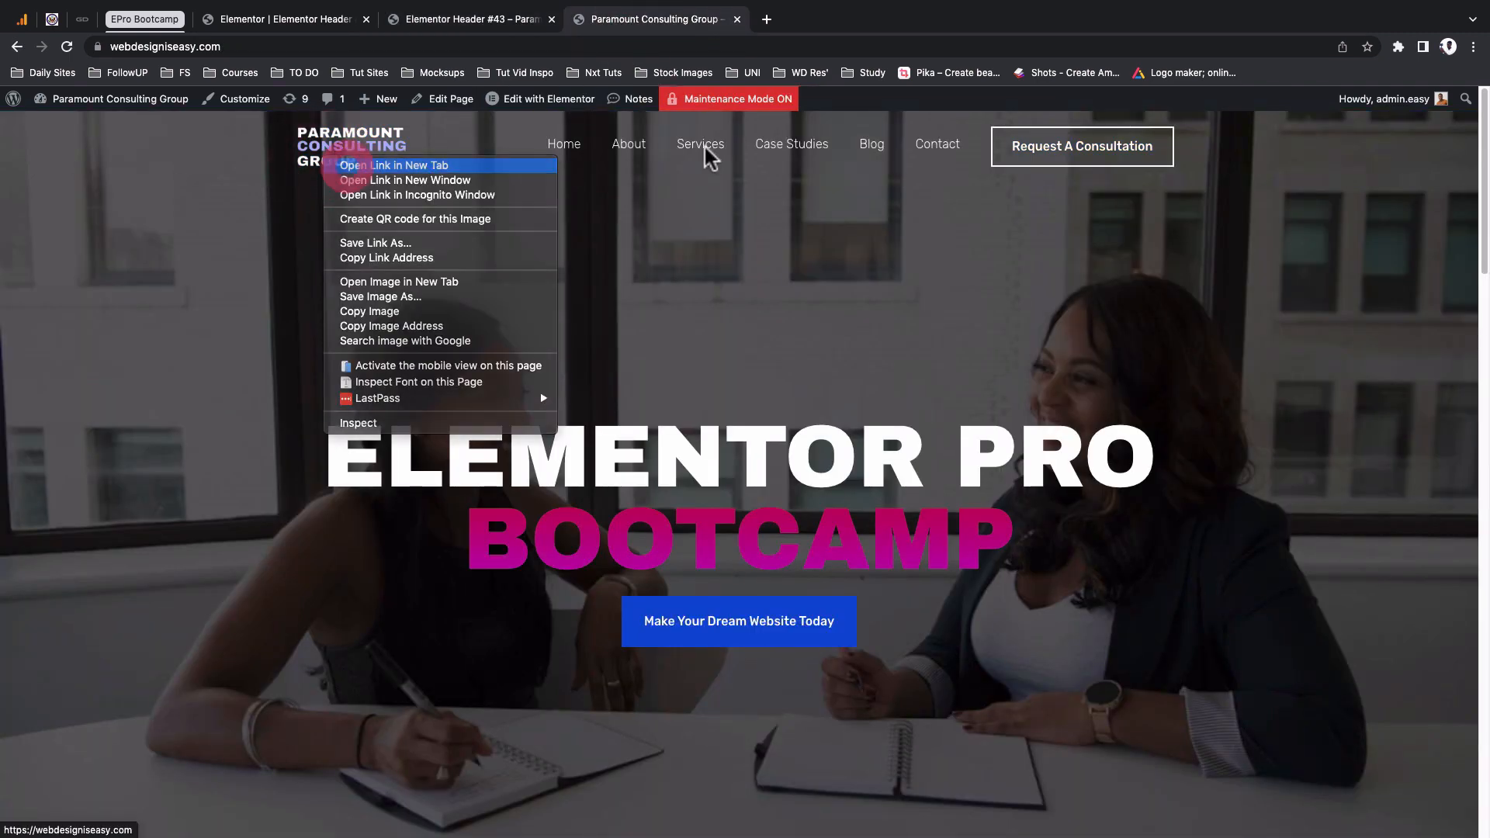
drag(795, 30, 652, 25)
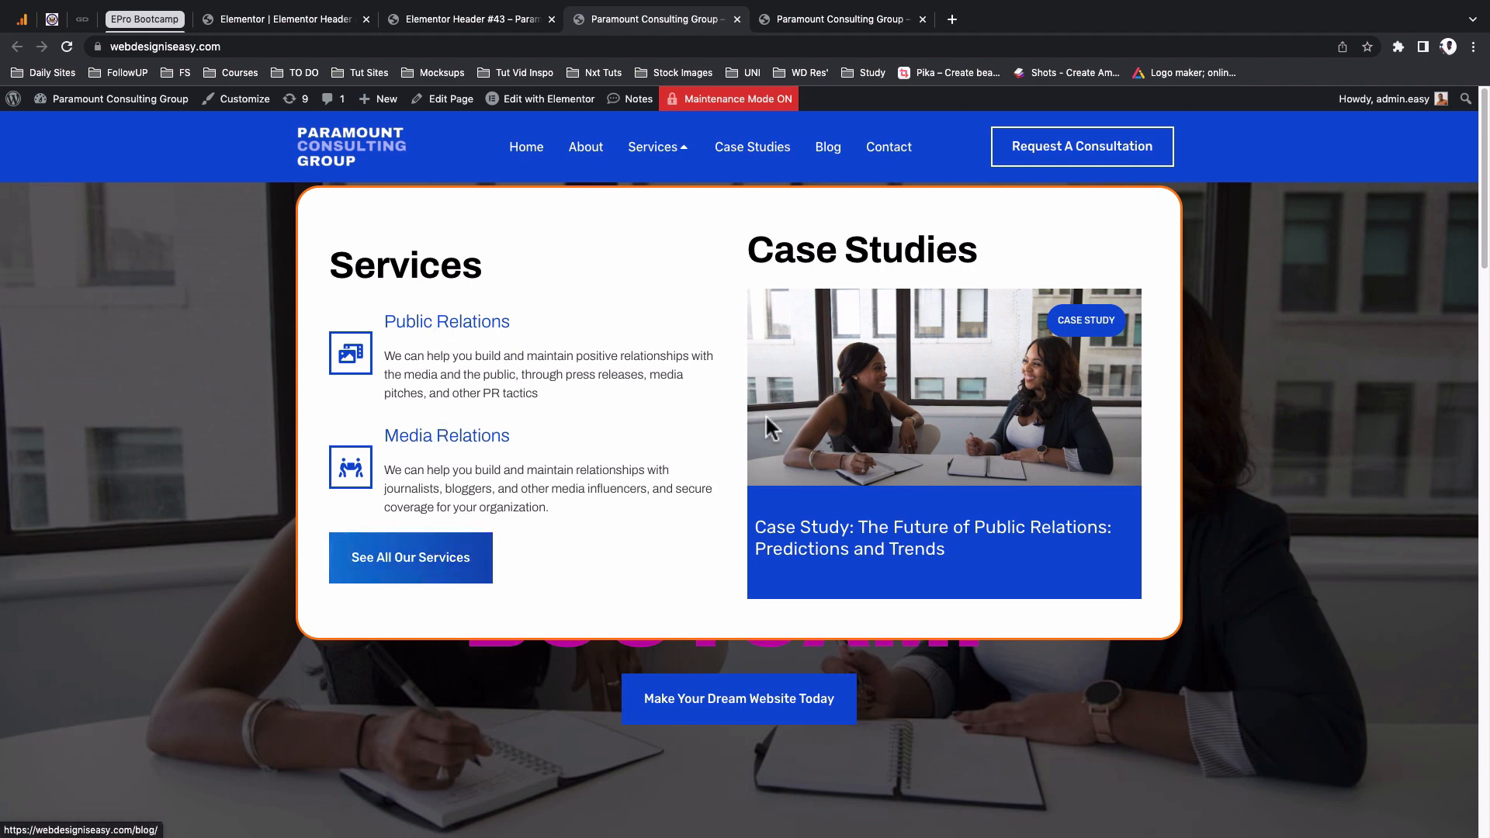
Open the featured case study from the Services dropdown and look through the post to check its link
click(809, 538)
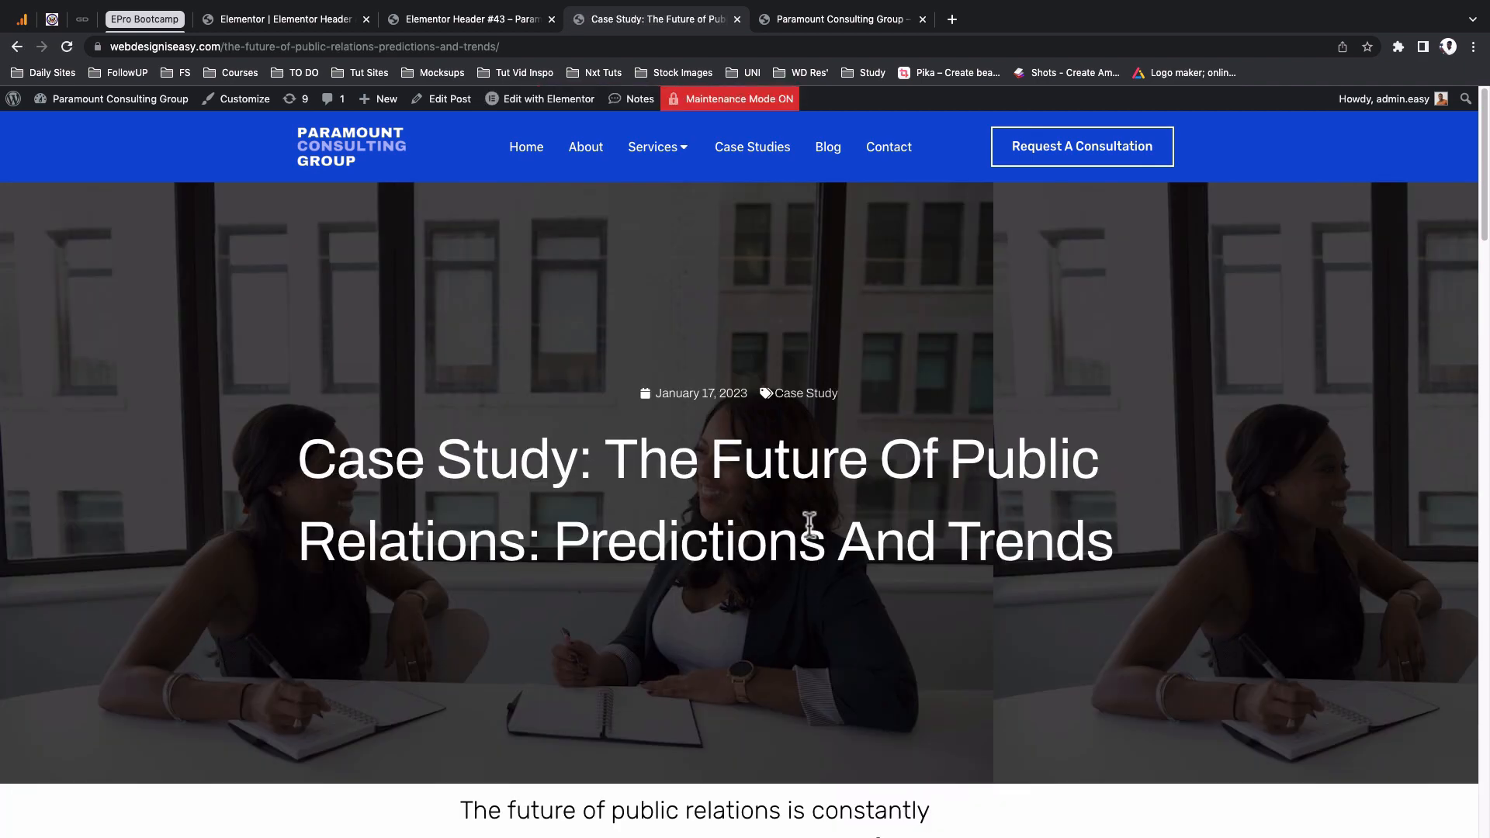
scroll(812, 526, down, 20)
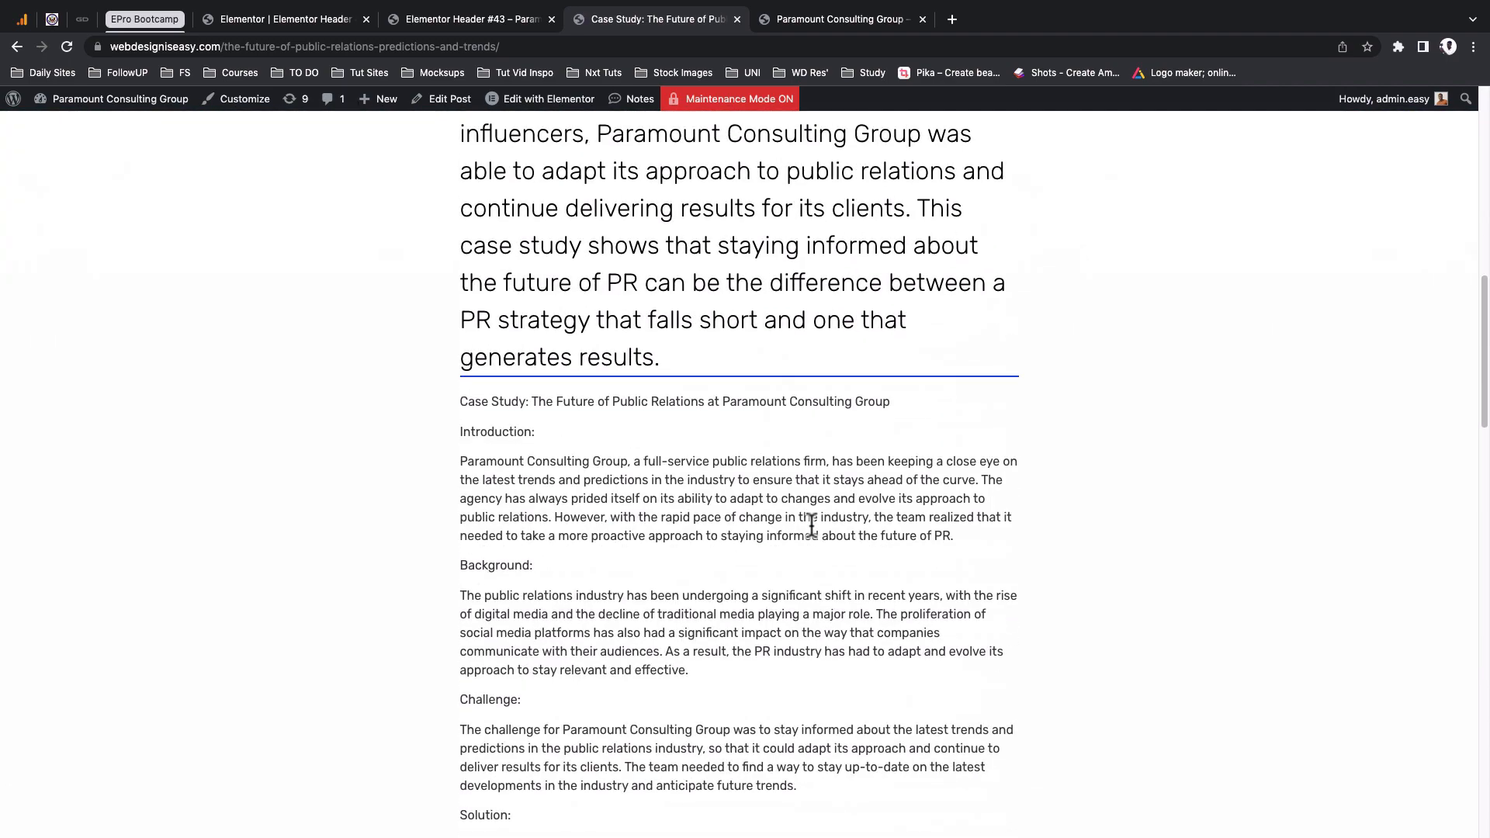
scroll(812, 526, down, 8)
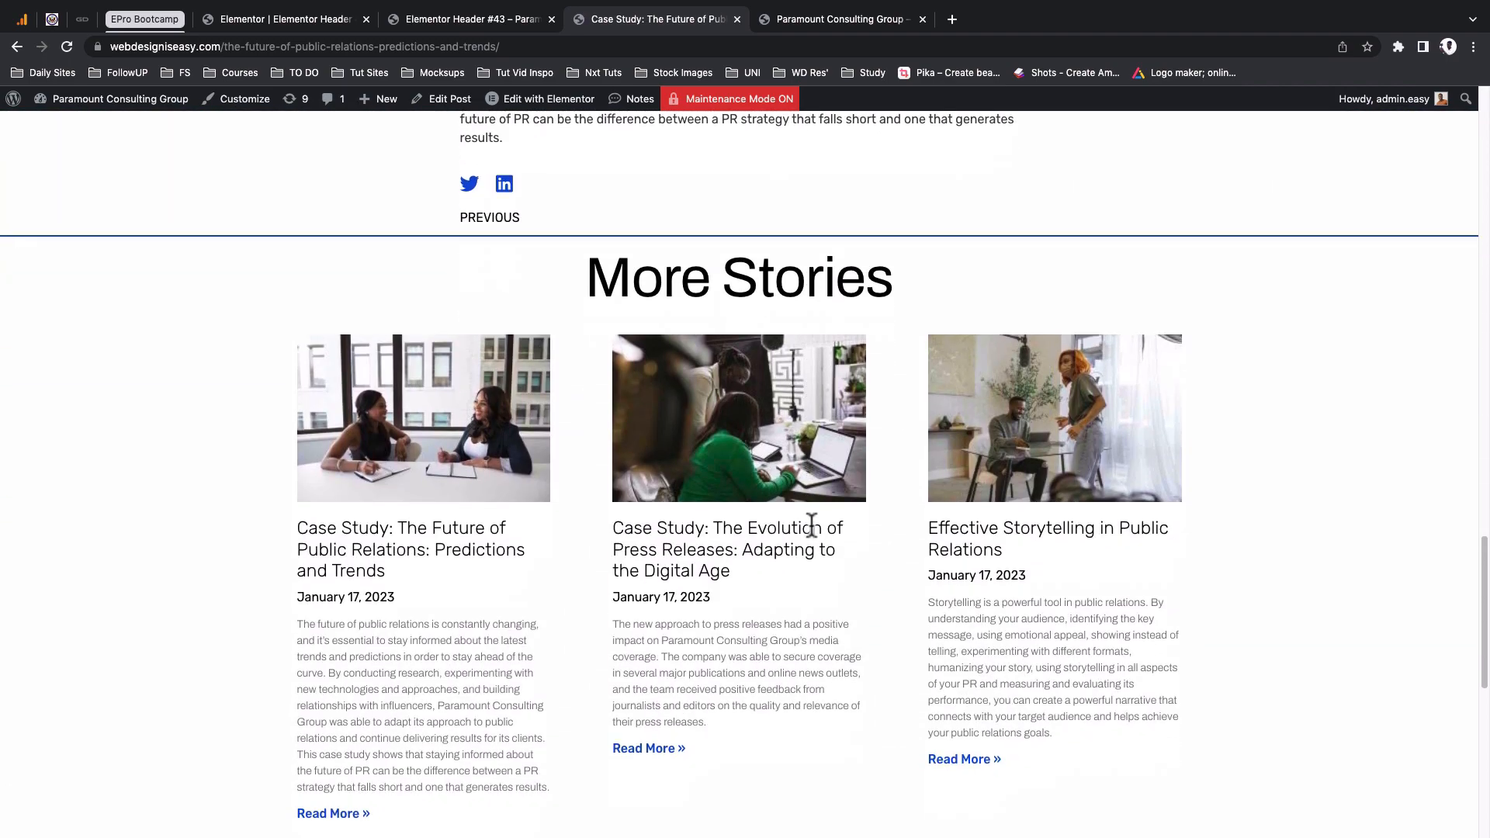
scroll(812, 525, up, 20)
scroll(812, 526, up, 1)
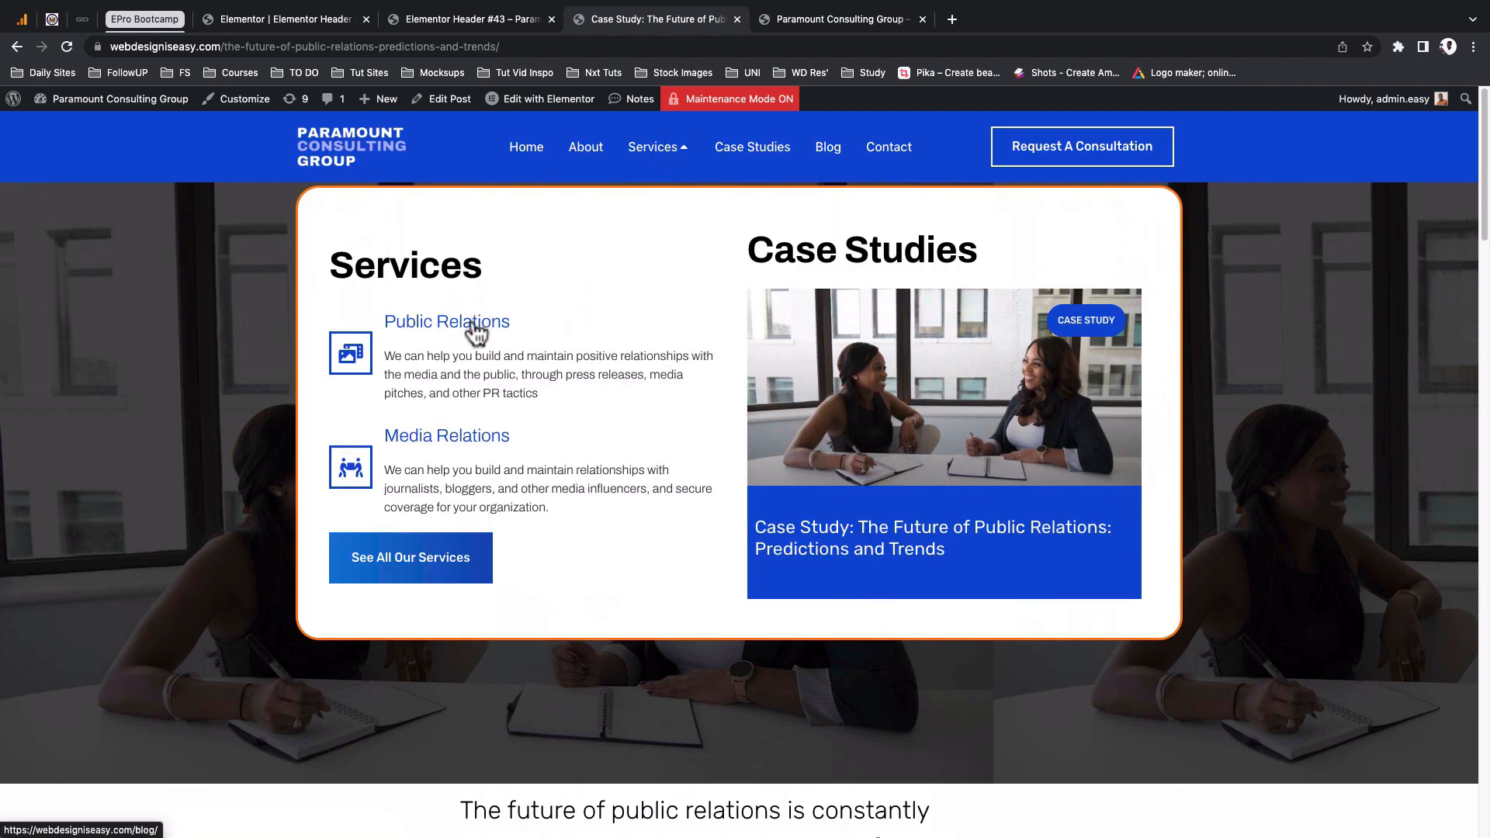
Follow the Public Relations link in the Services dropdown and look over the page it opens
click(475, 332)
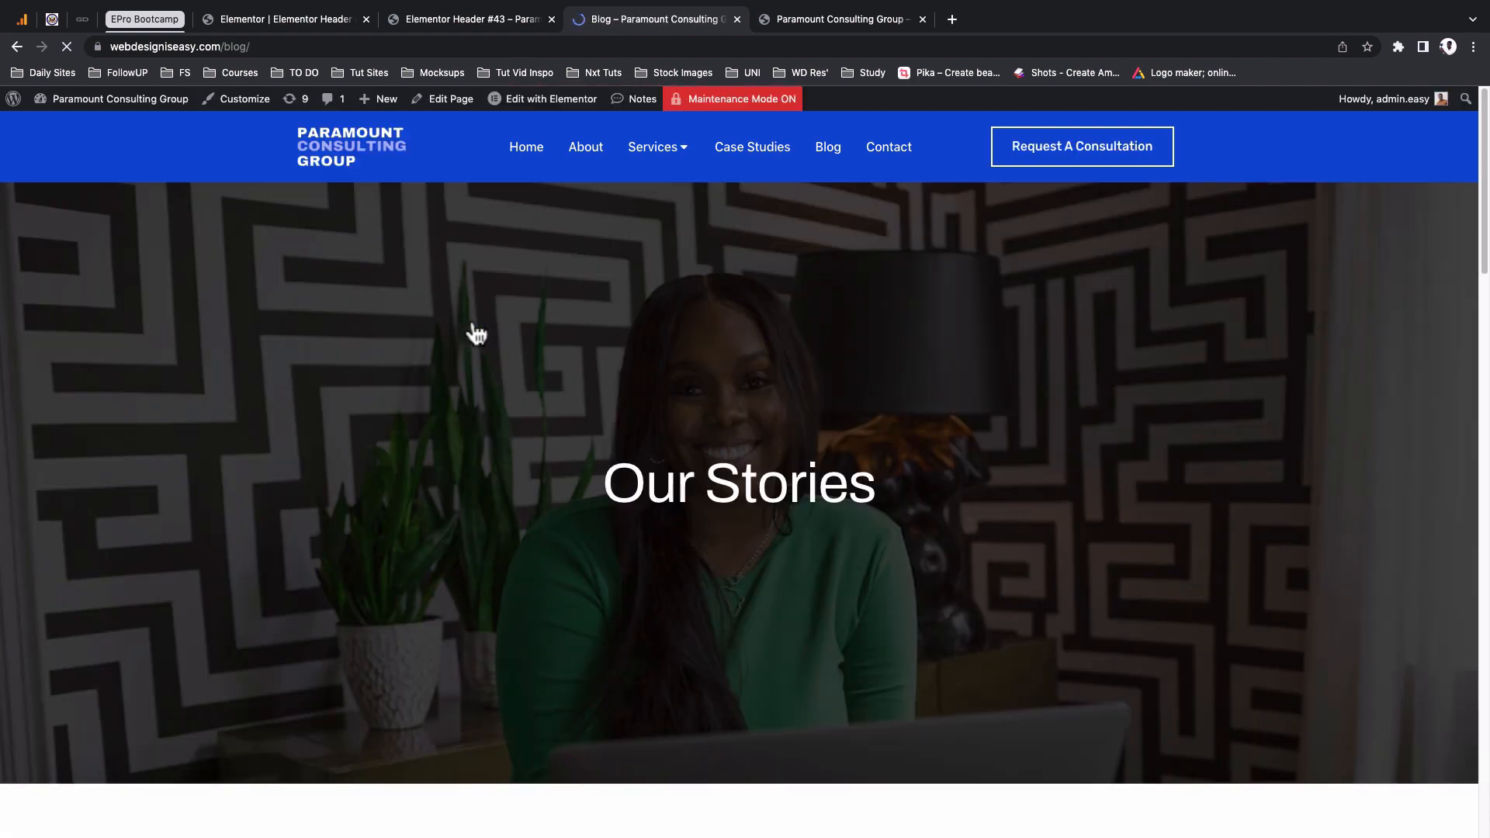
scroll(531, 553, down, 3)
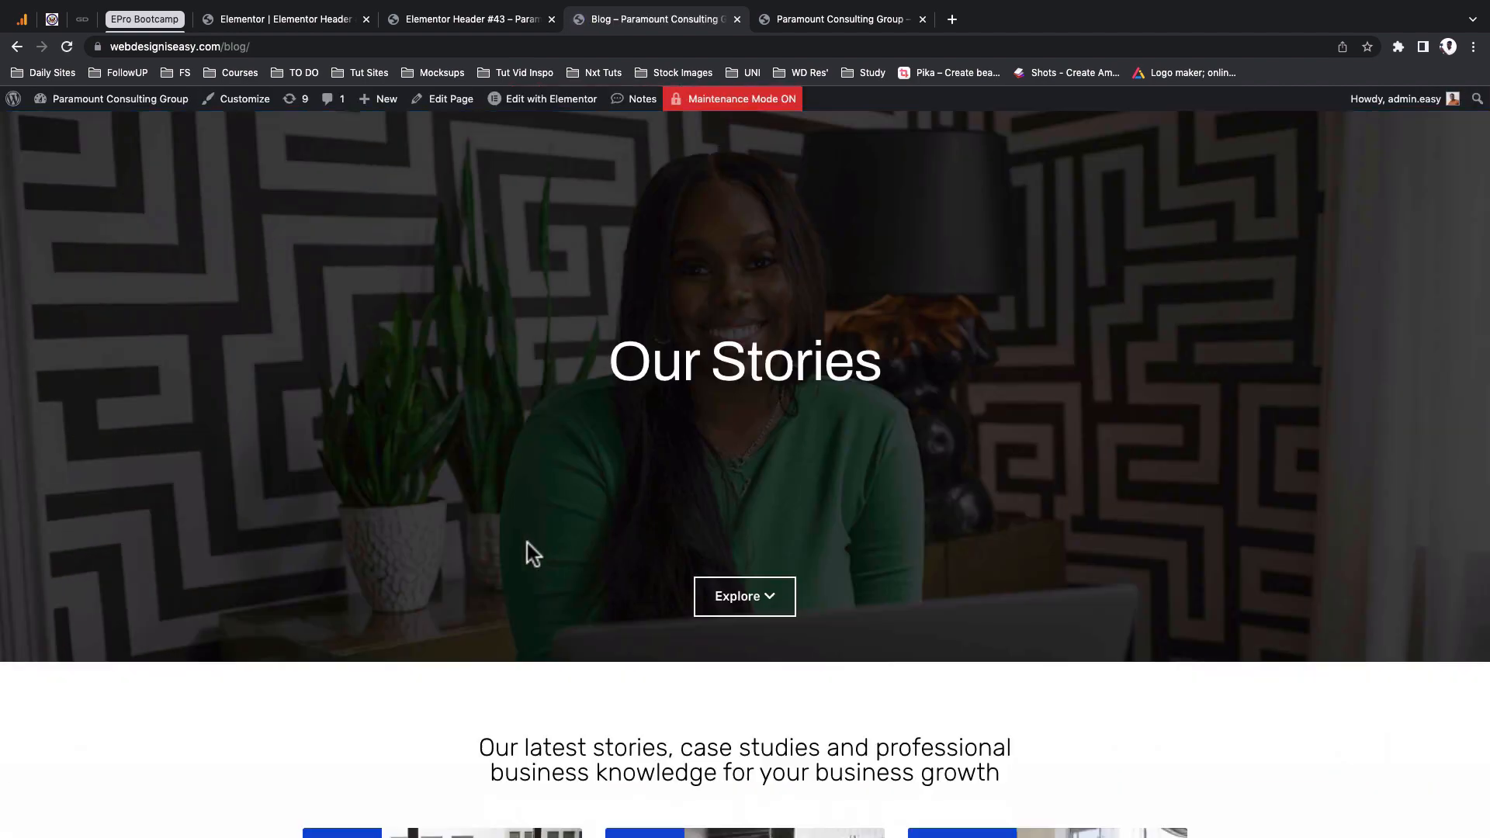
scroll(527, 553, down, 10)
scroll(500, 436, up, 10)
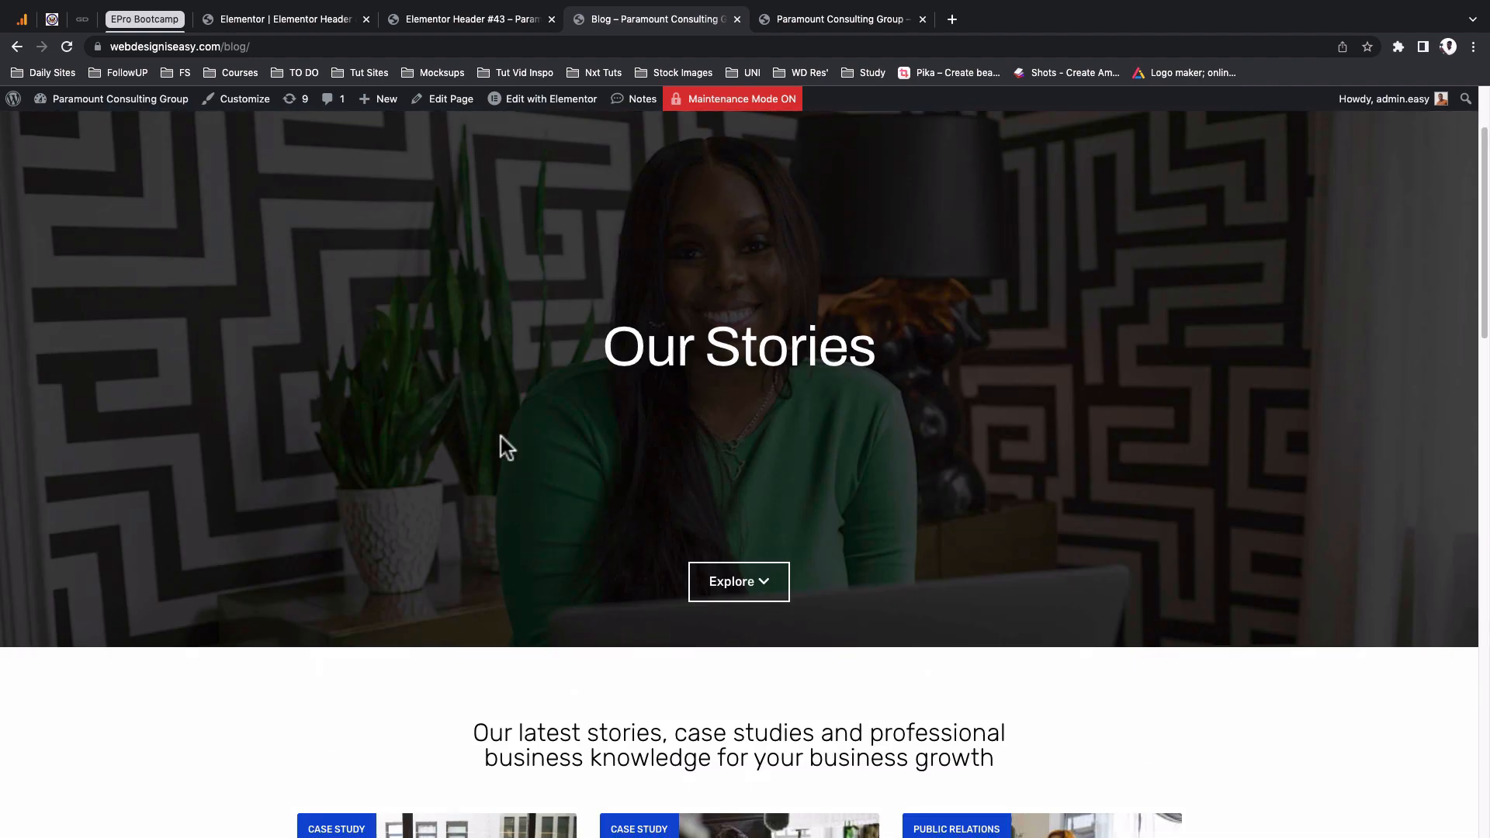
Return to the Elementor editor and inspect the link address of the Public Relations icon box
click(412, 26)
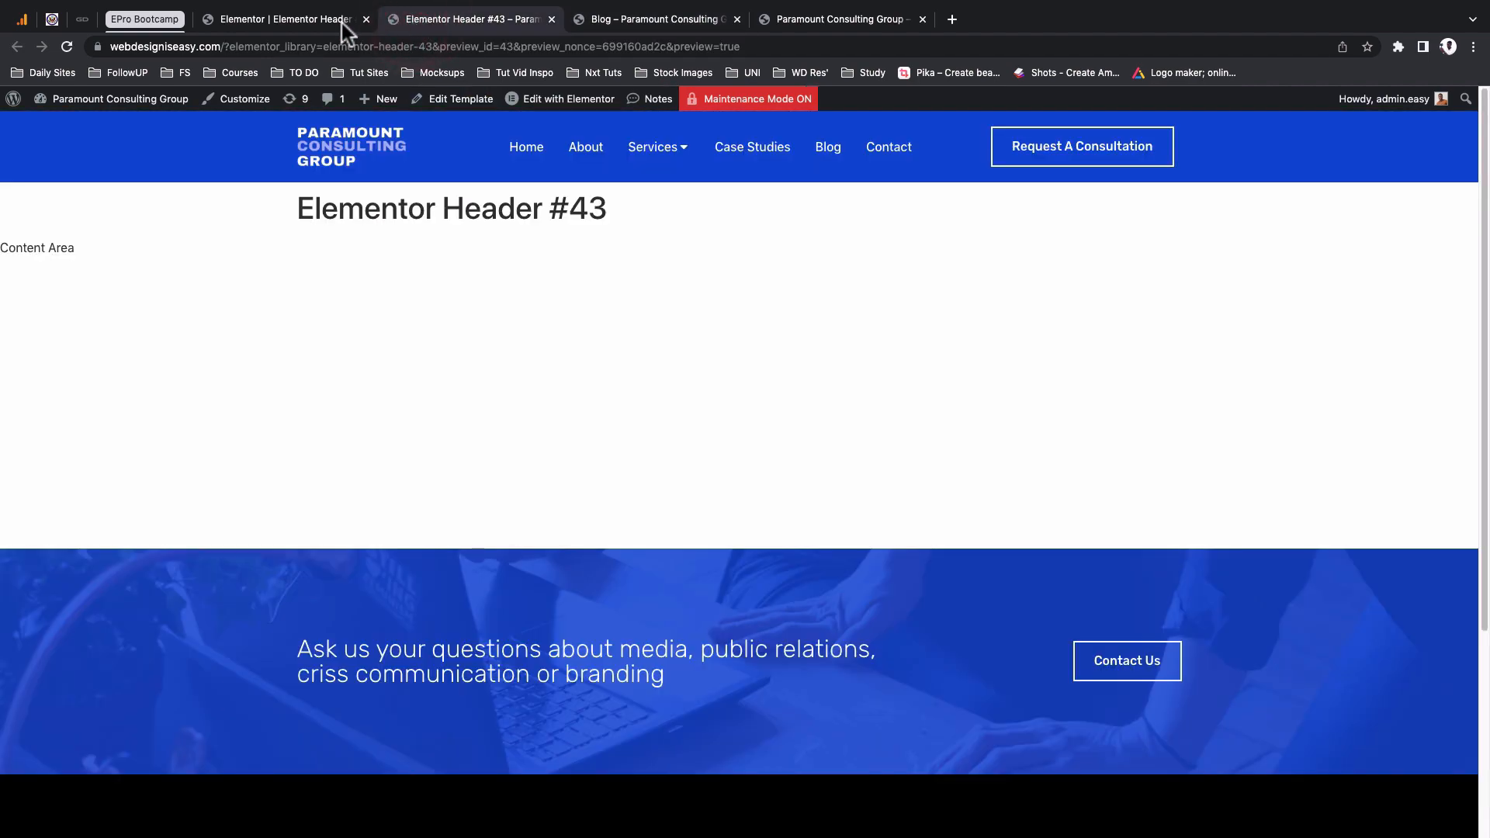
click(286, 24)
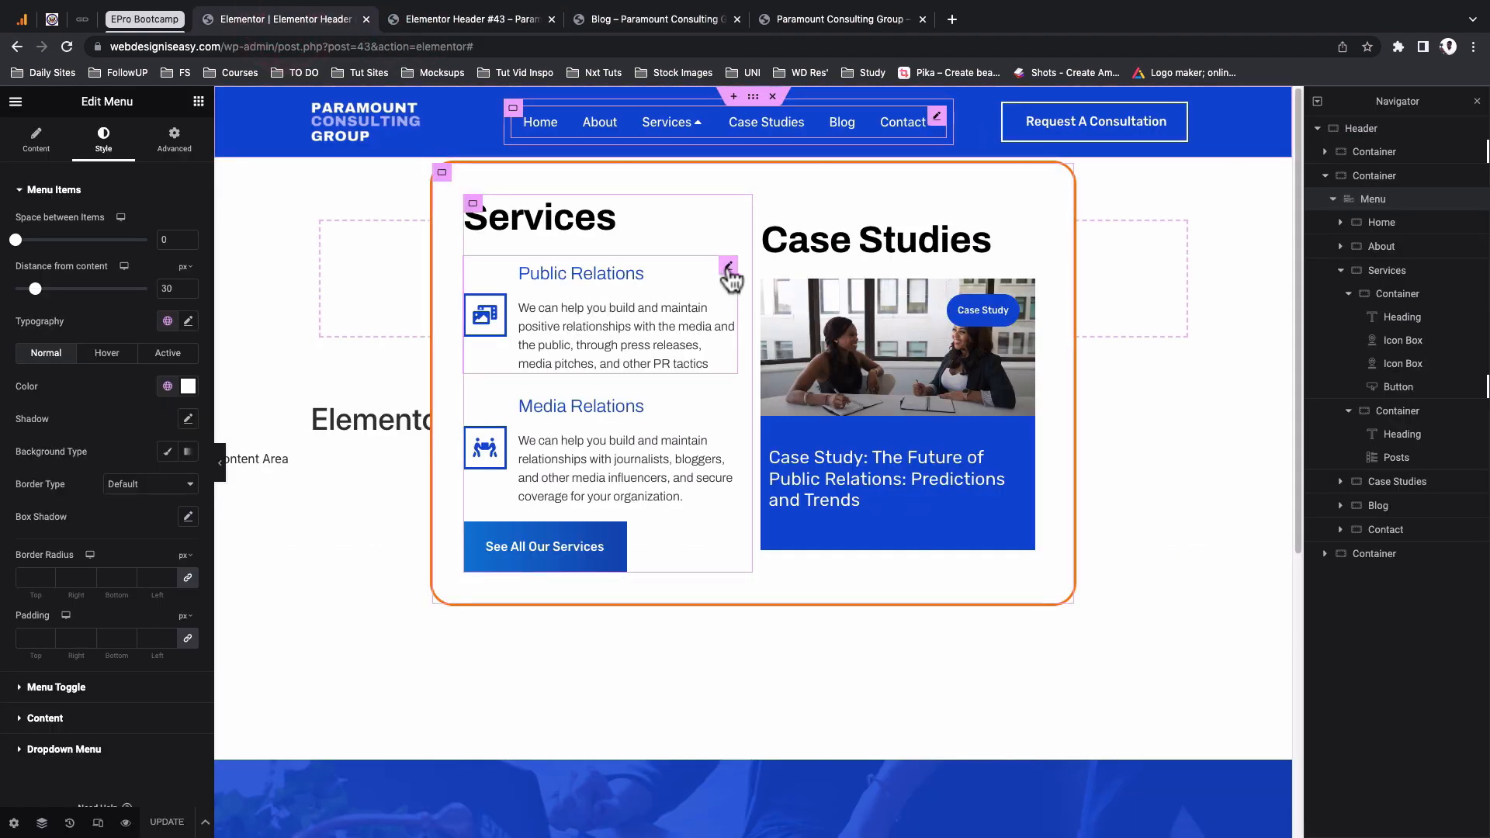
click(729, 269)
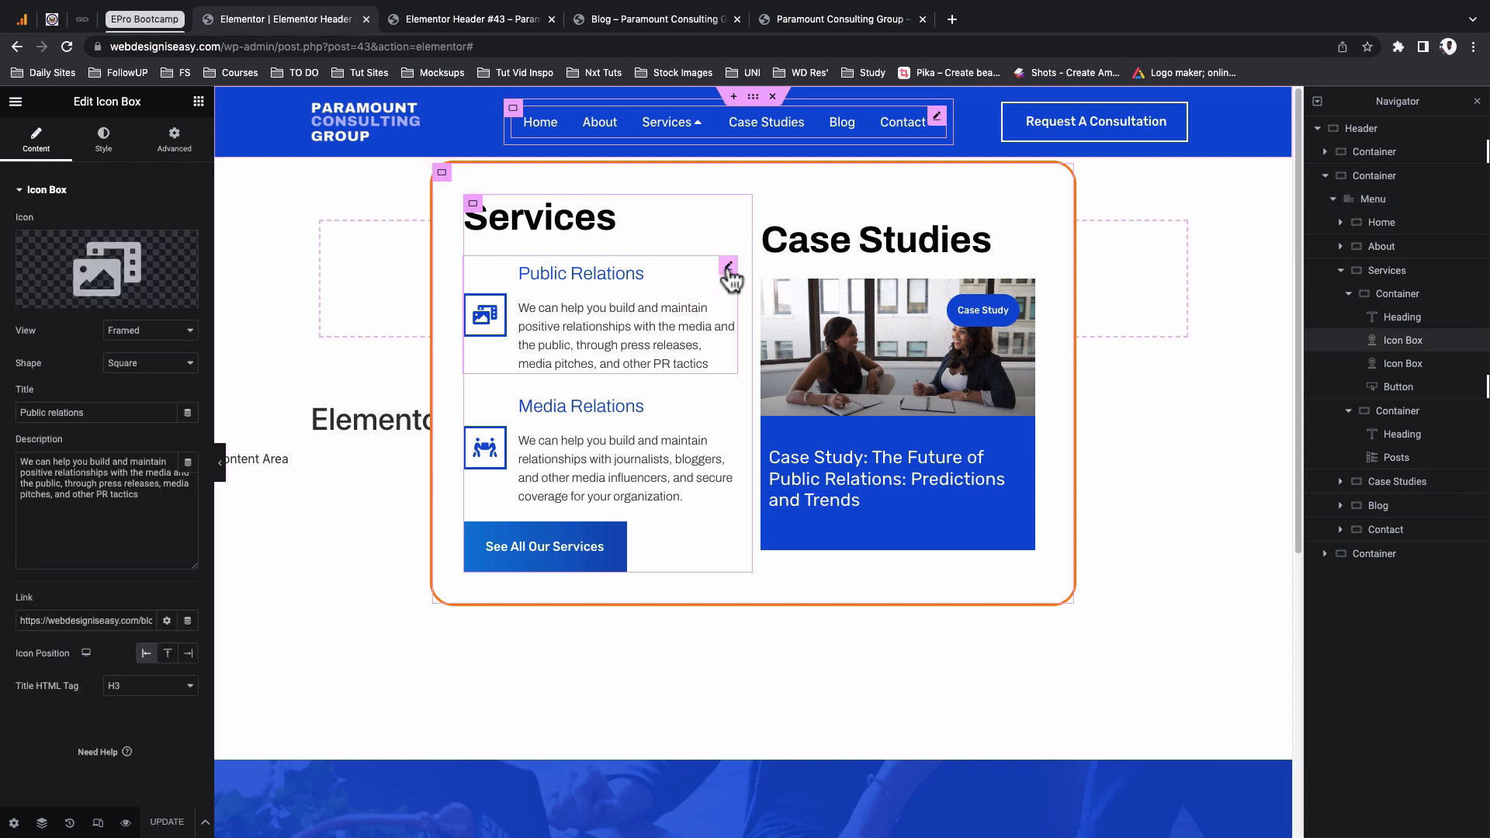
triple_click(20, 621)
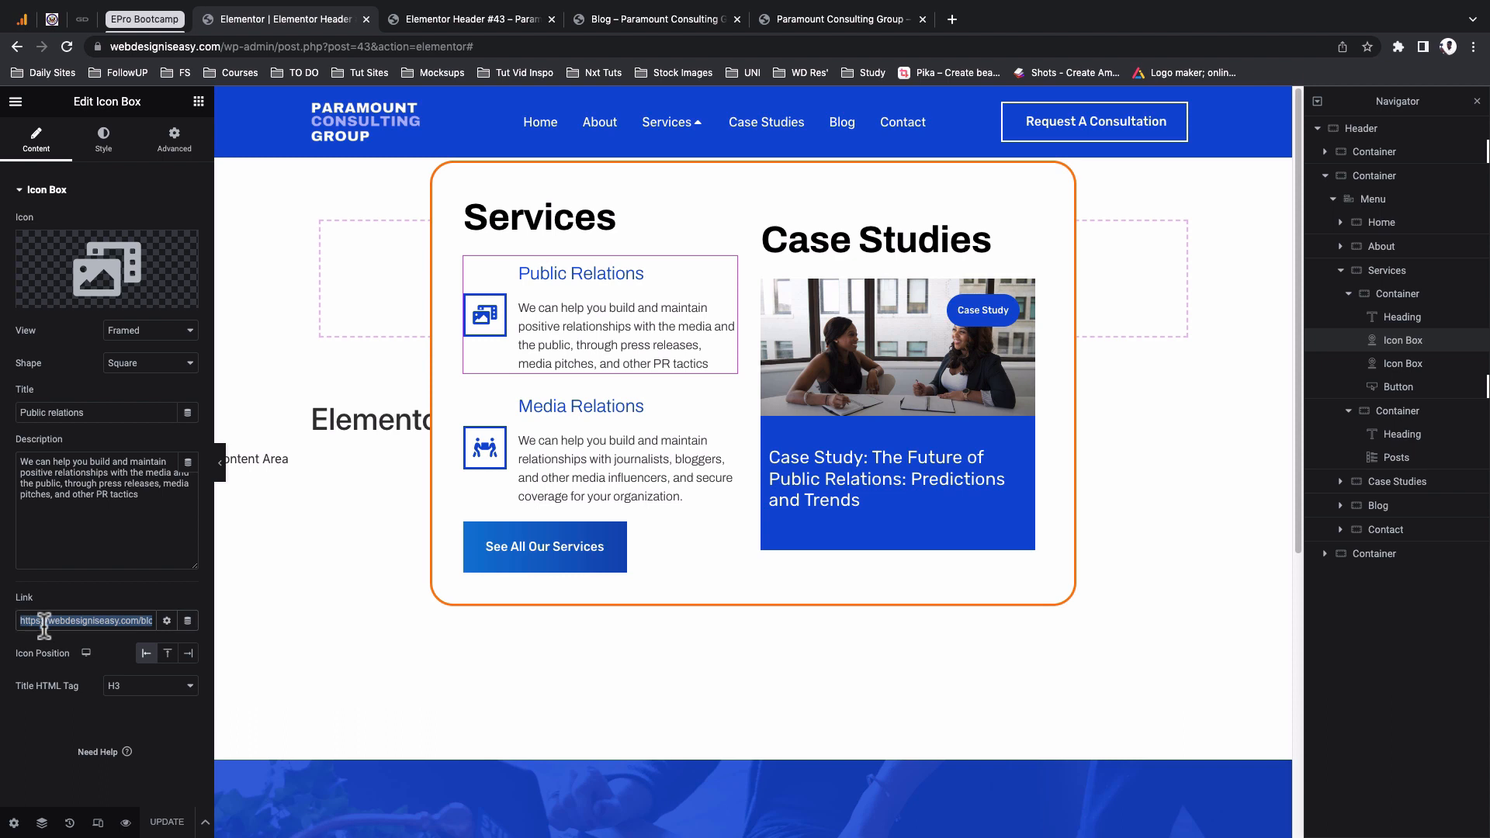
key(Right)
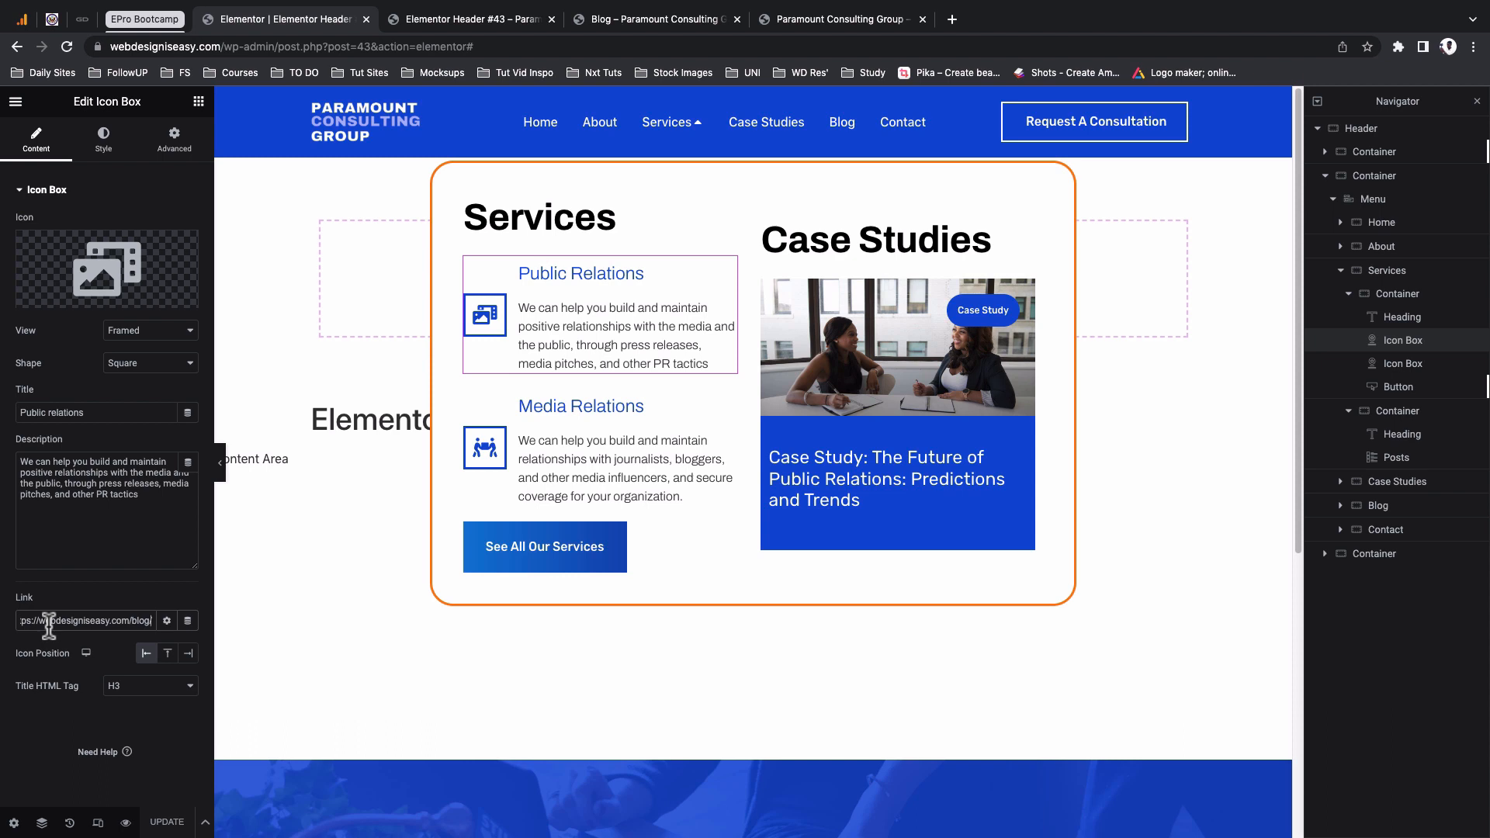
click(341, 582)
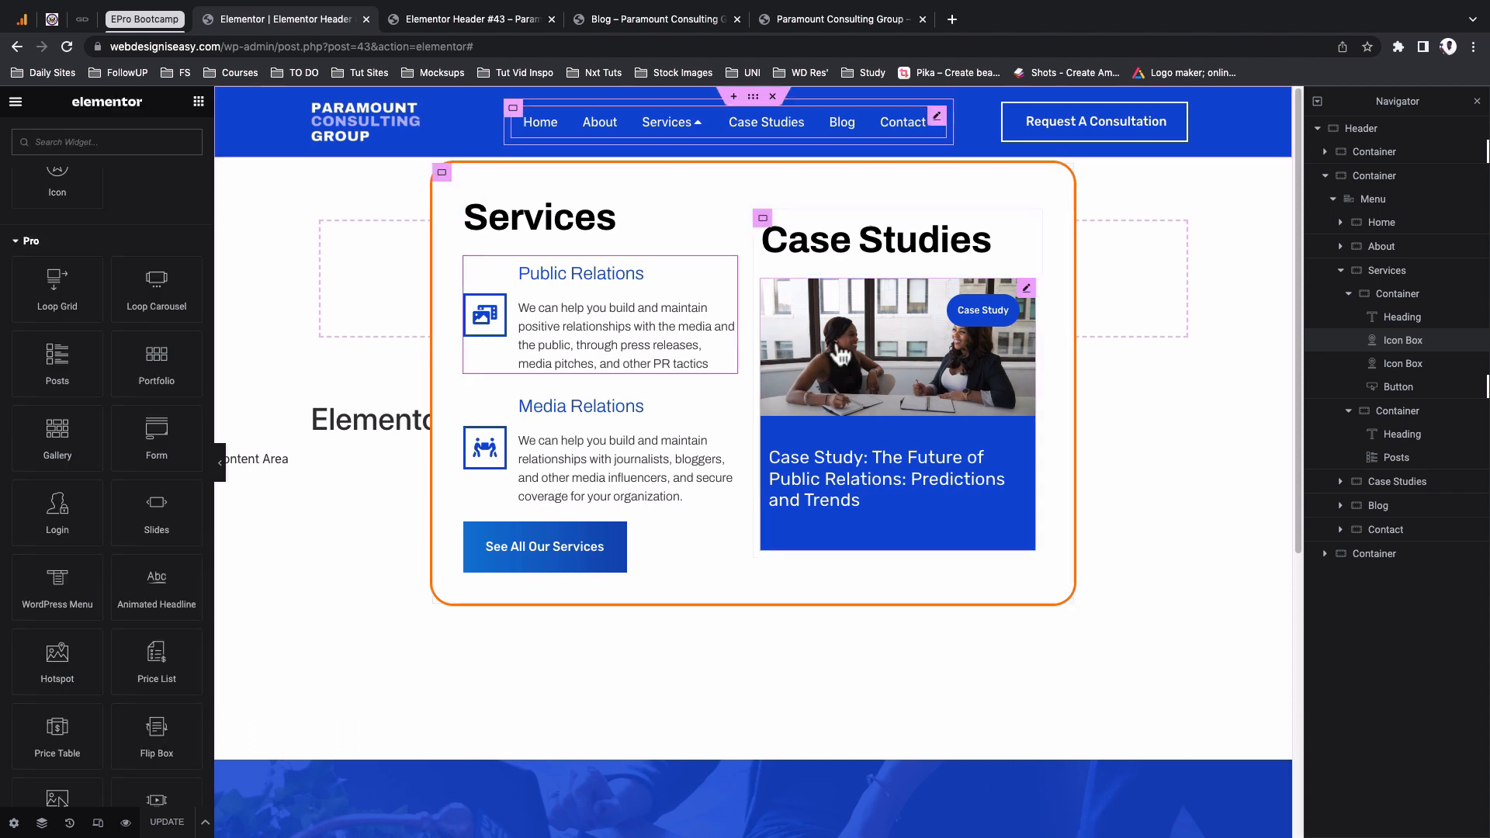
Set the Menu widget's content width to Fit To Content
click(938, 118)
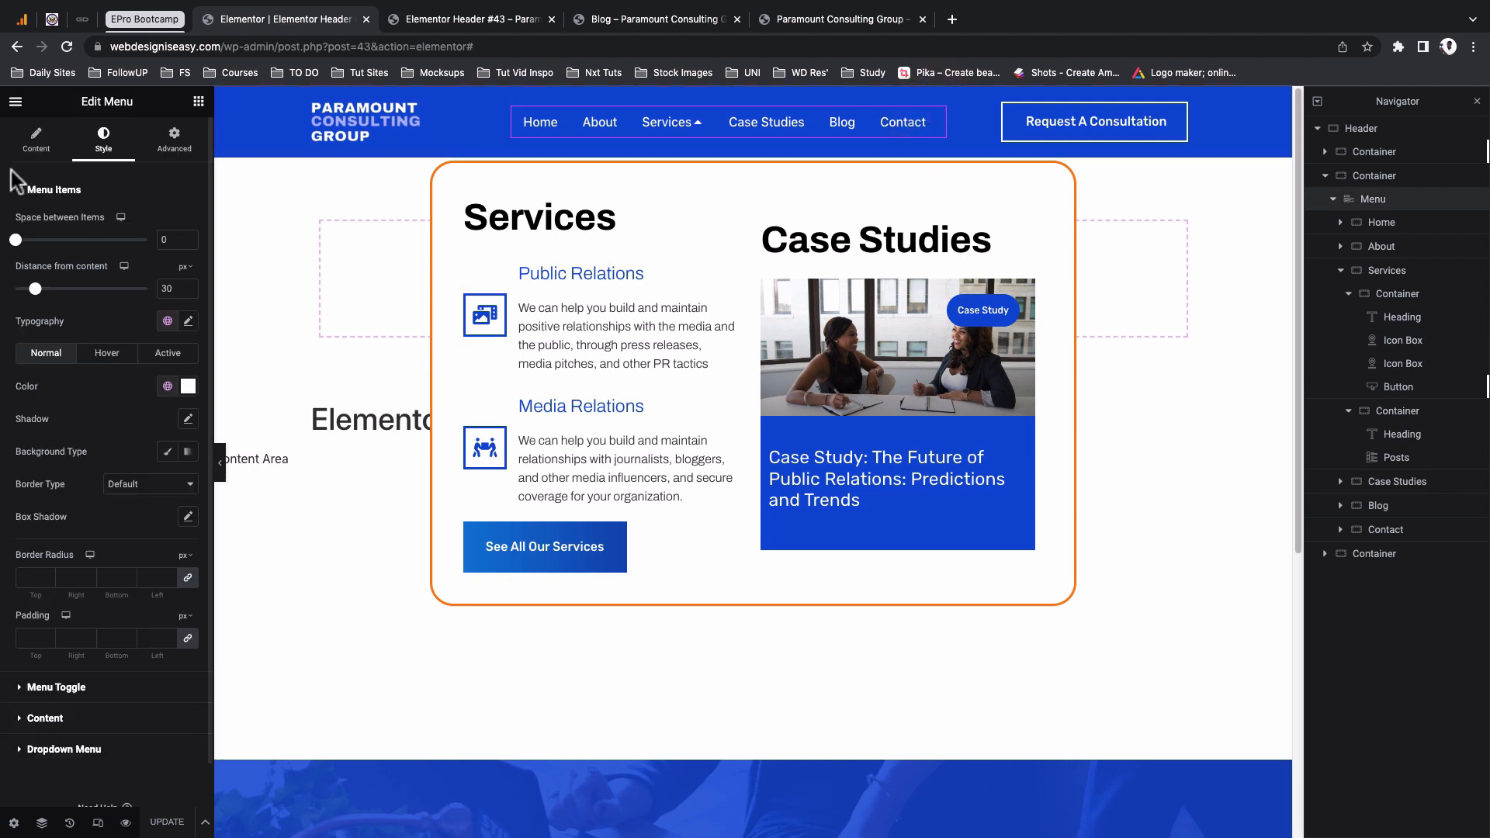
click(55, 153)
scroll(68, 466, down, 2)
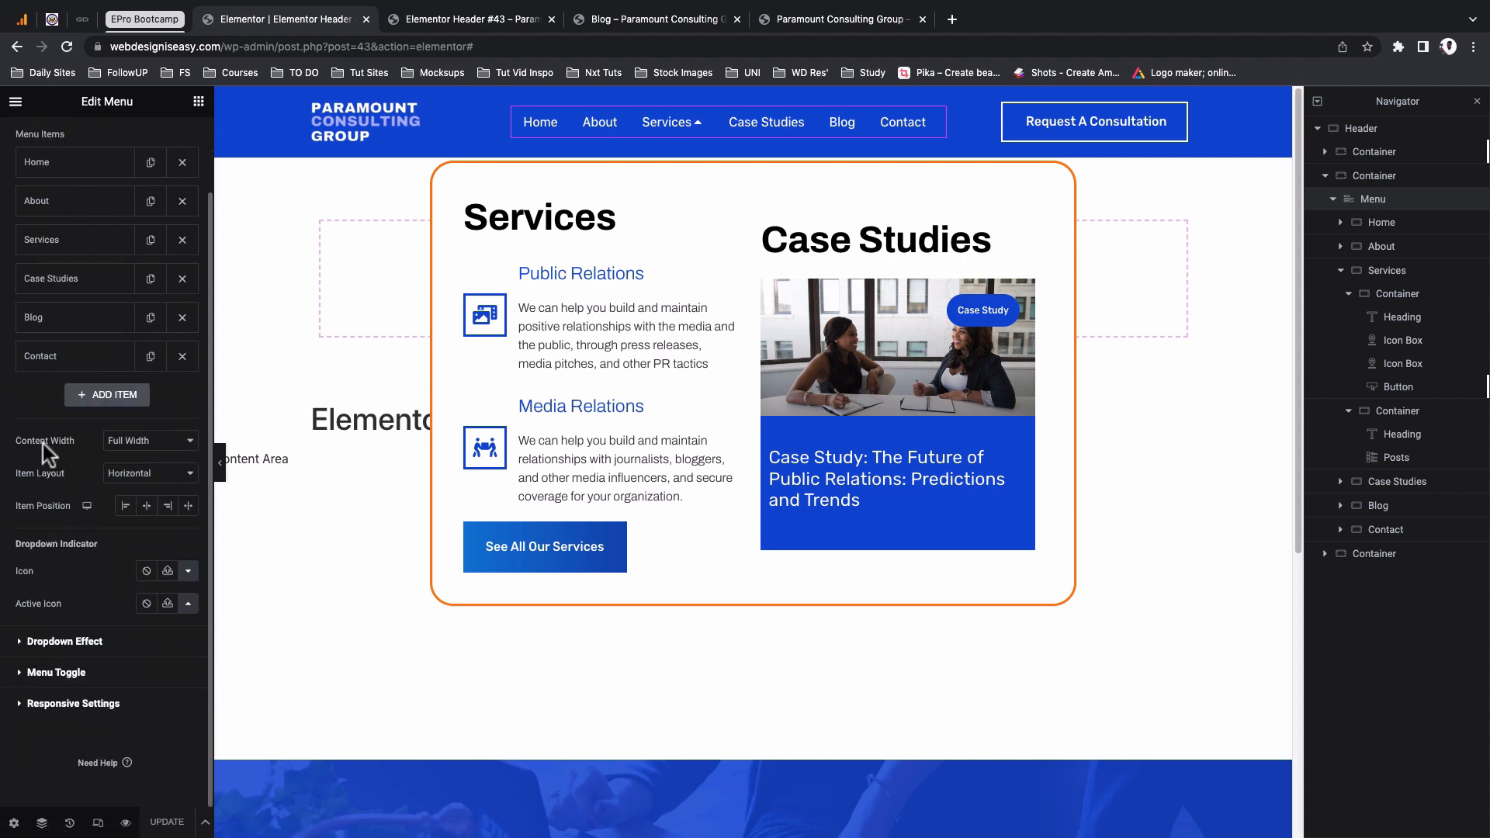
click(130, 441)
click(134, 456)
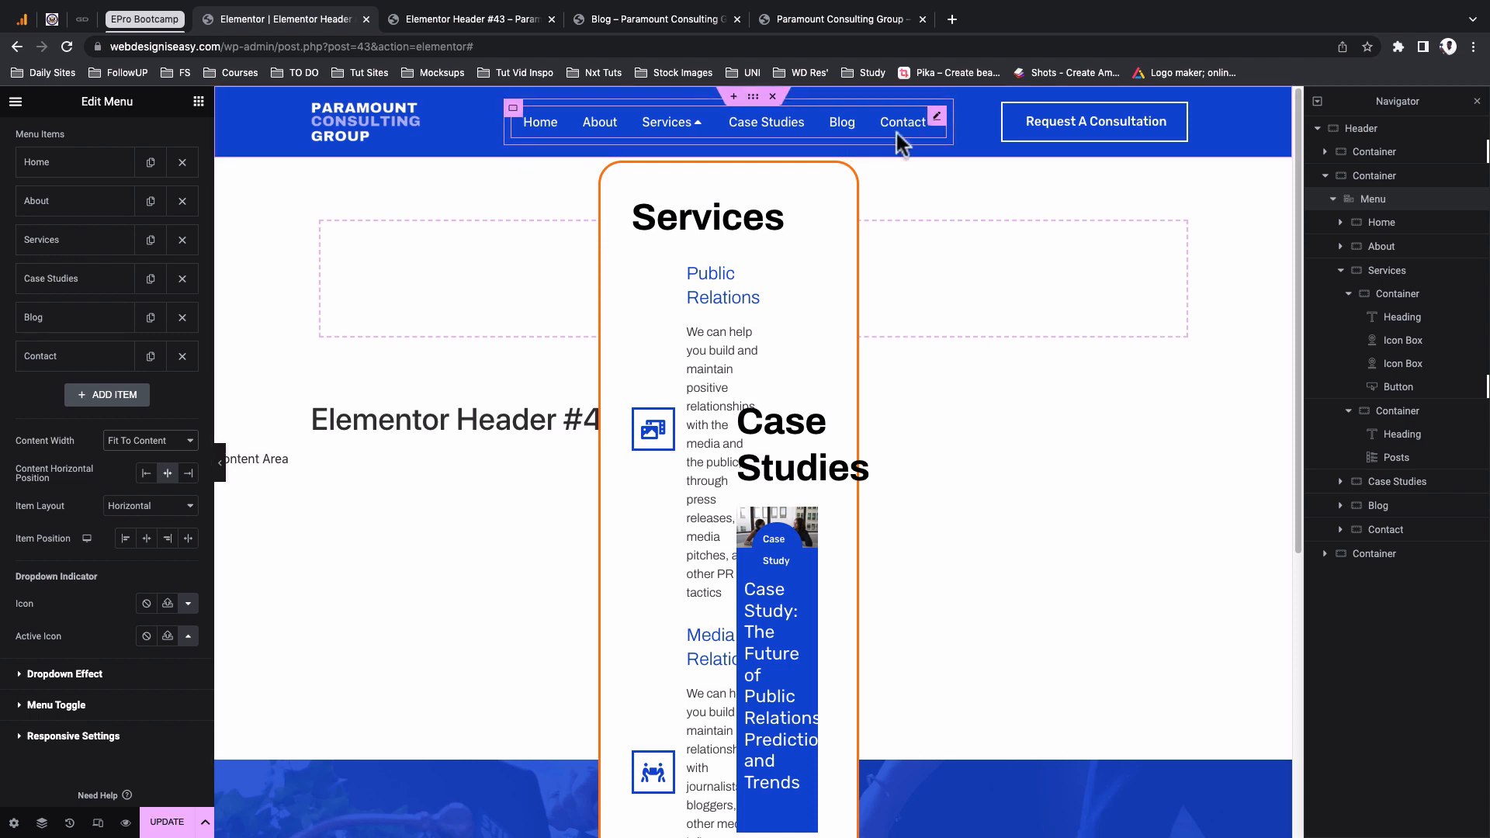
Set the Menu widget's content width to Full Width and reselect the Menu widget in the page structure
click(128, 449)
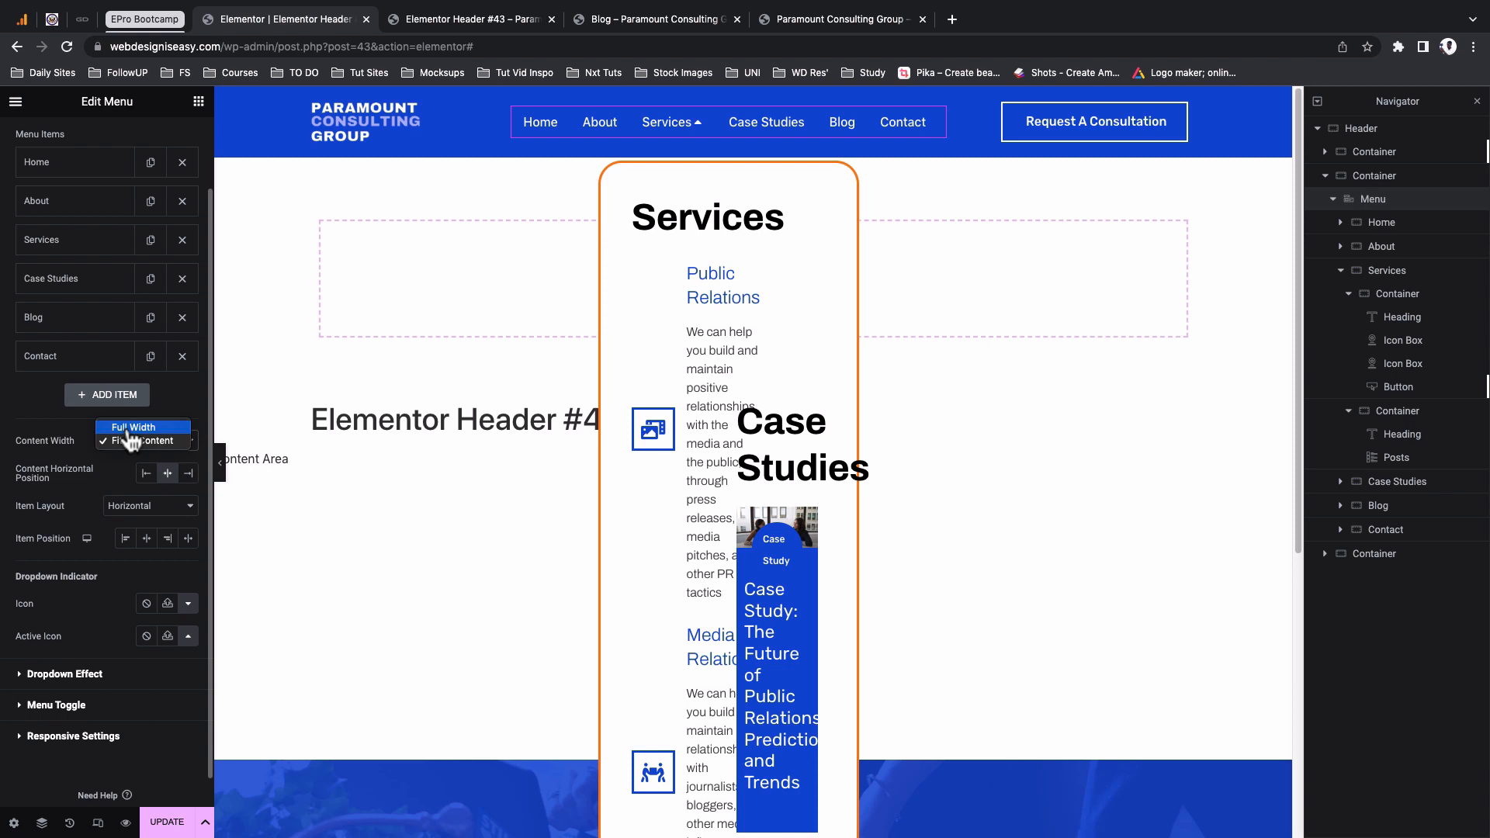
click(127, 428)
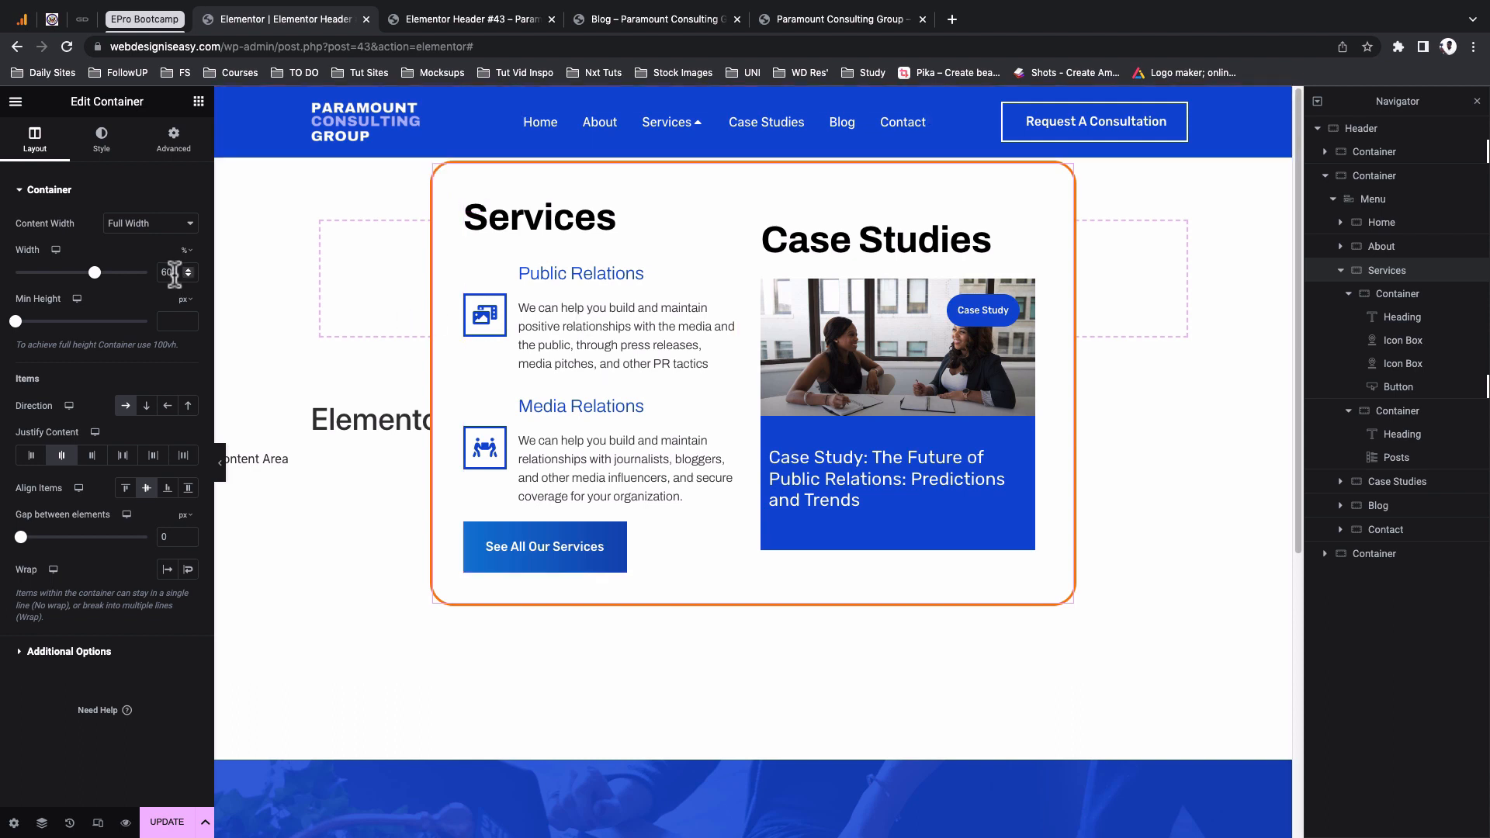
click(1401, 203)
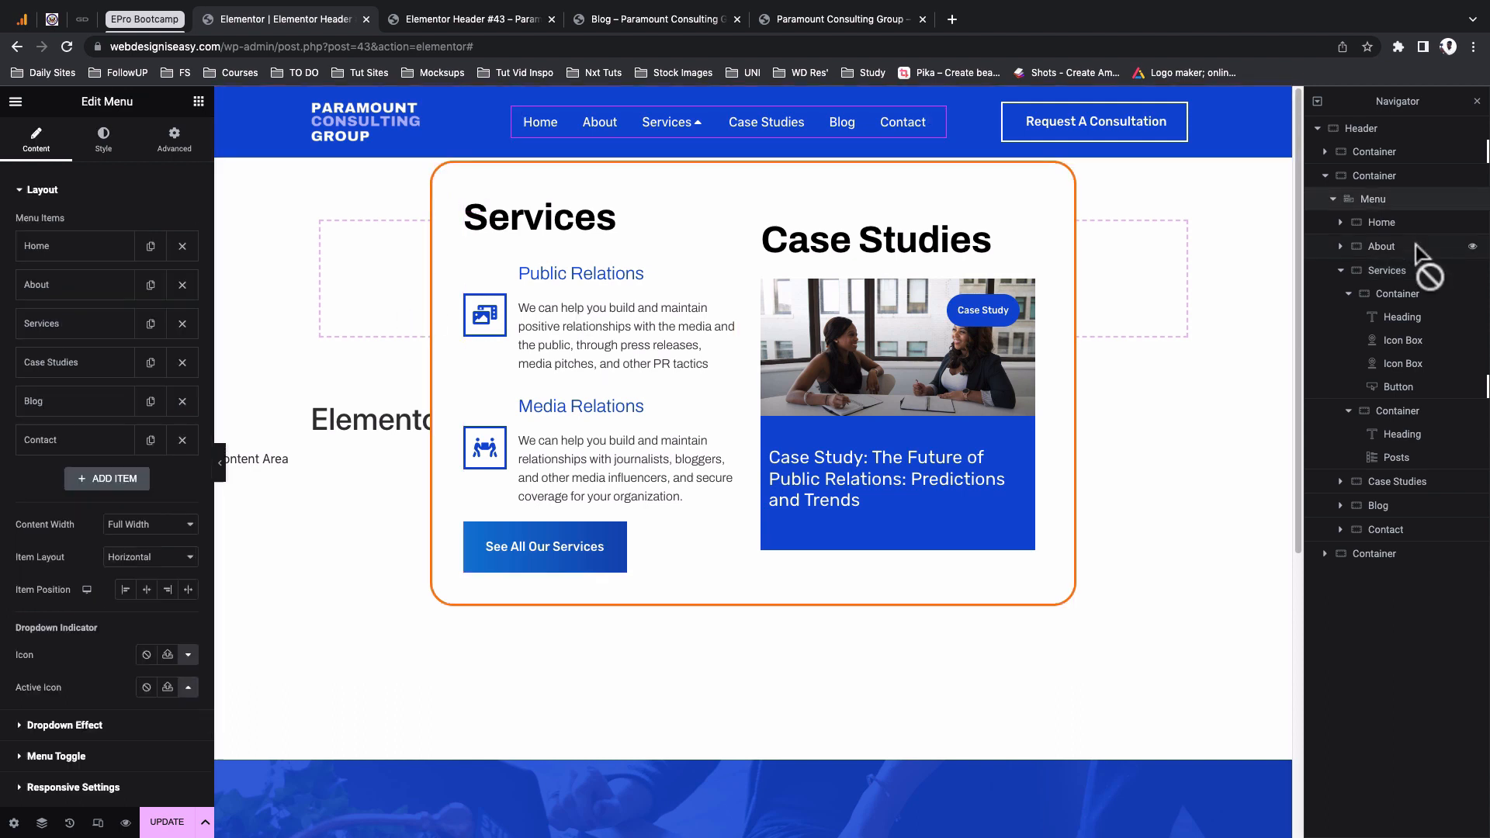
click(1403, 204)
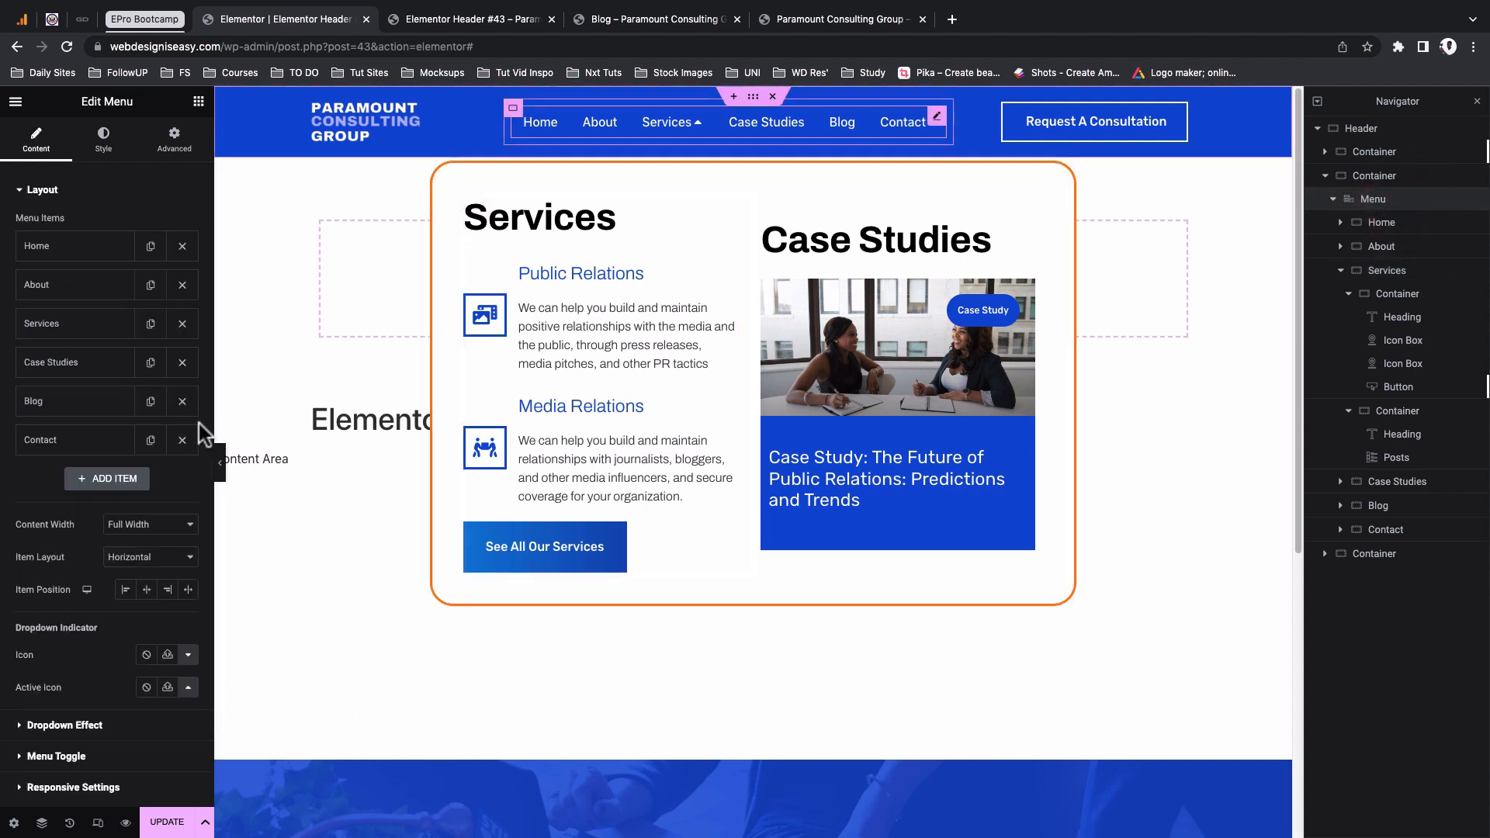
Try the Dropdown item layout on the Menu widget and restore the Horizontal layout
scroll(132, 484, down, 1)
scroll(136, 489, down, 1)
click(130, 475)
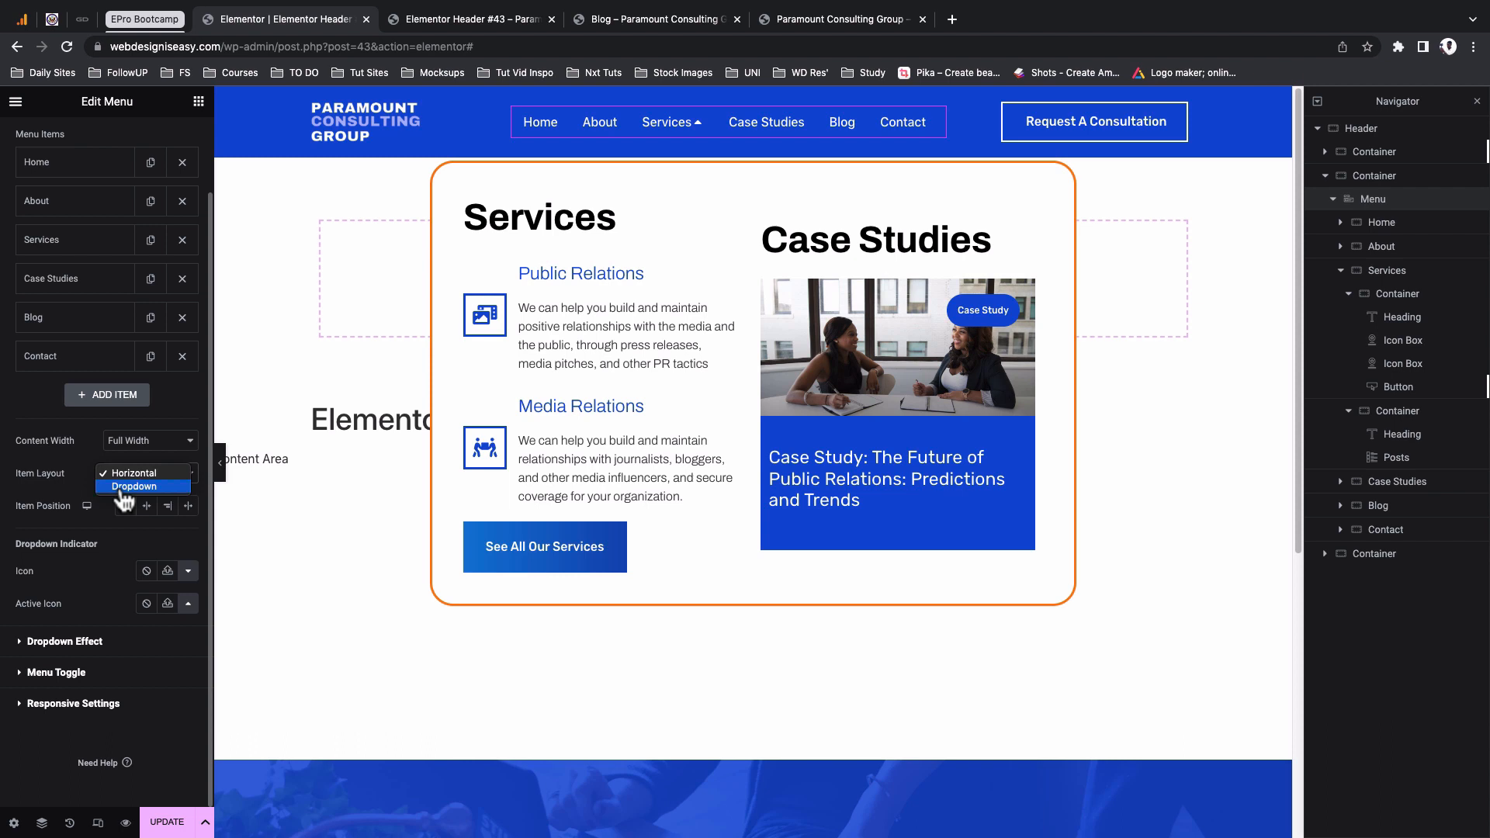
click(122, 487)
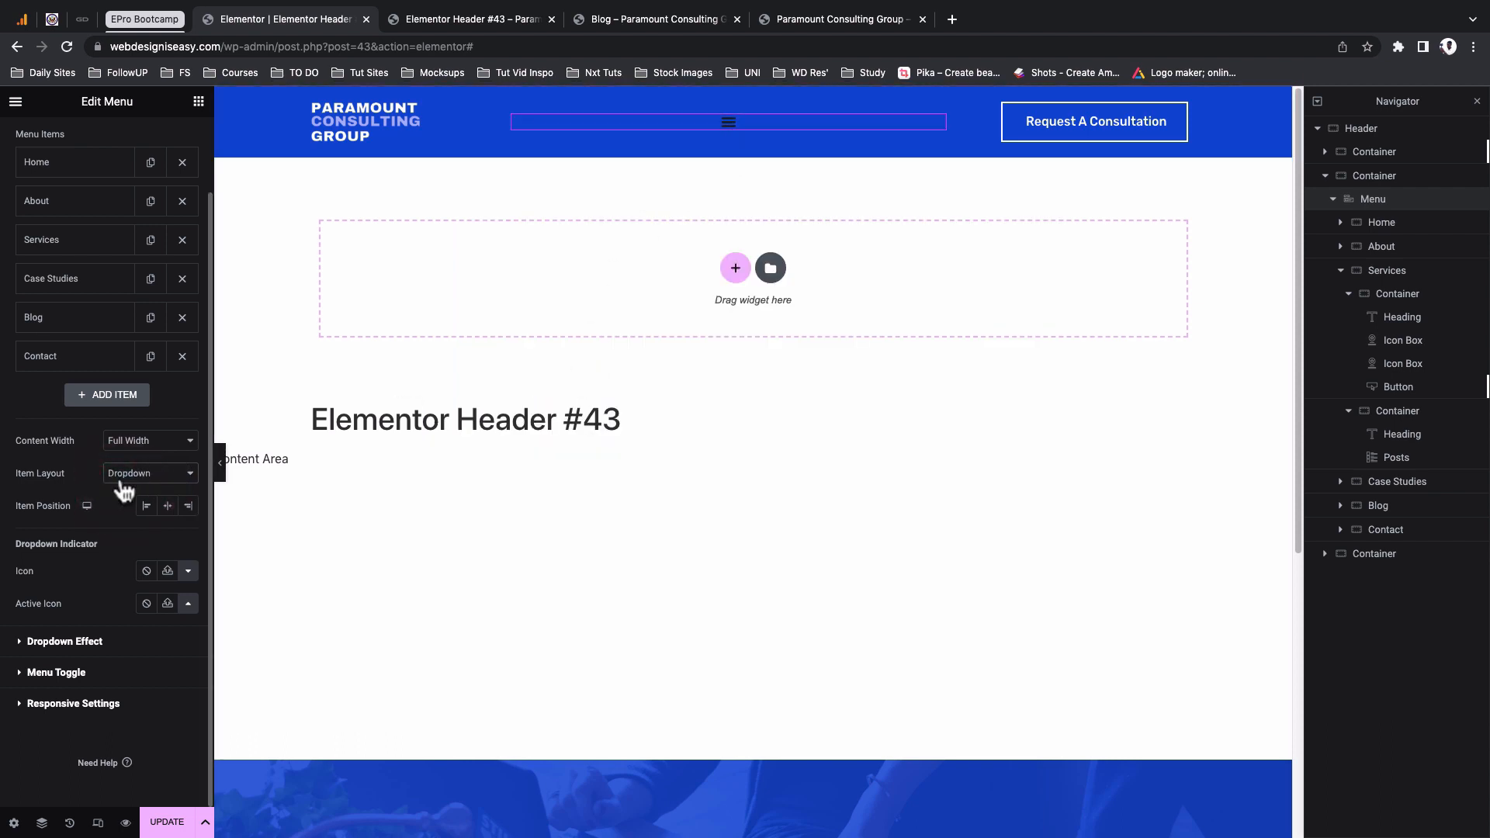
click(122, 479)
click(125, 458)
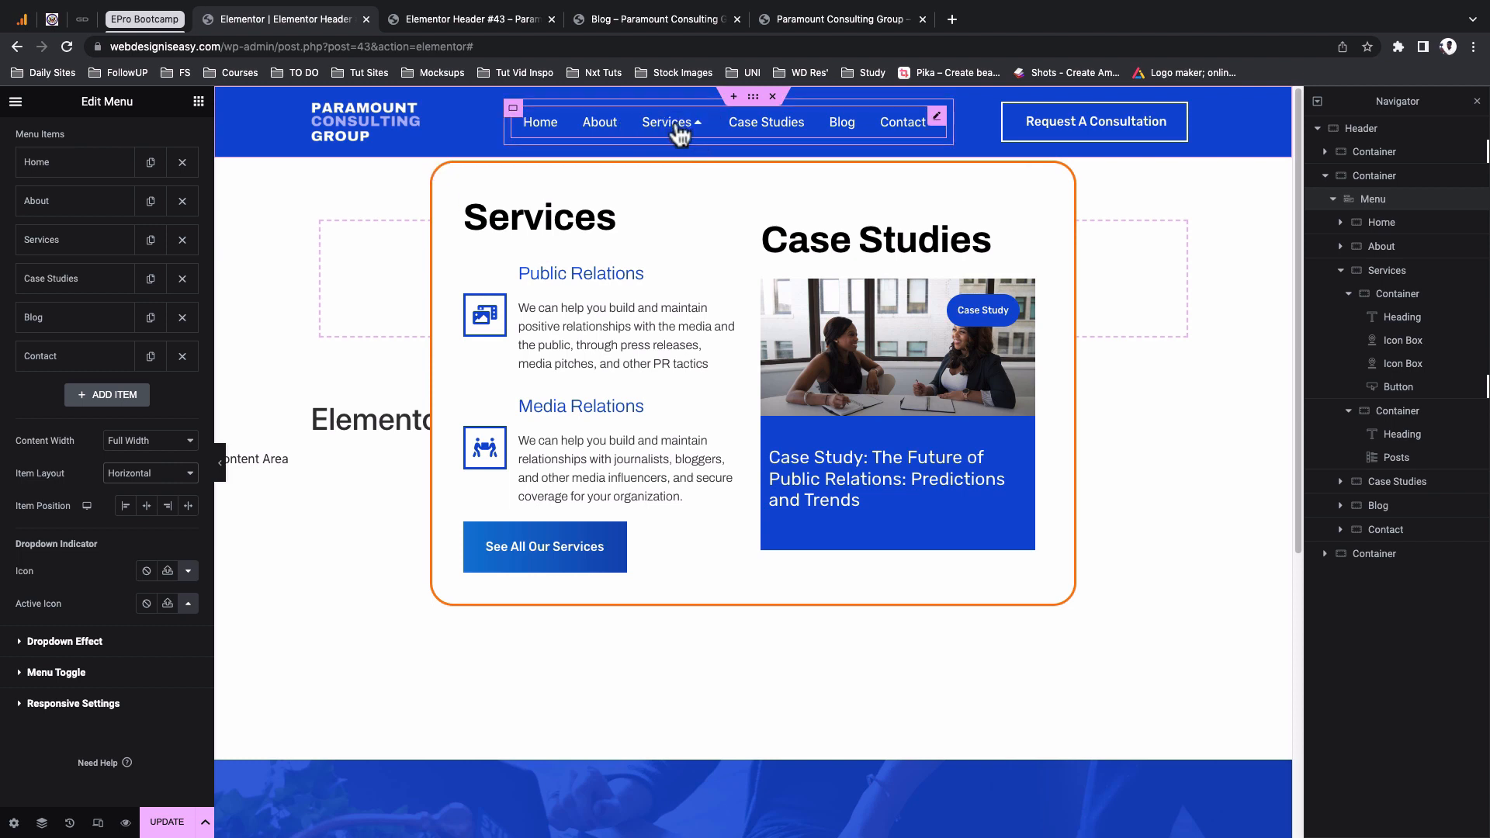
Try the End and Stretch item positions for the menu items and settle on Center
click(147, 507)
click(166, 506)
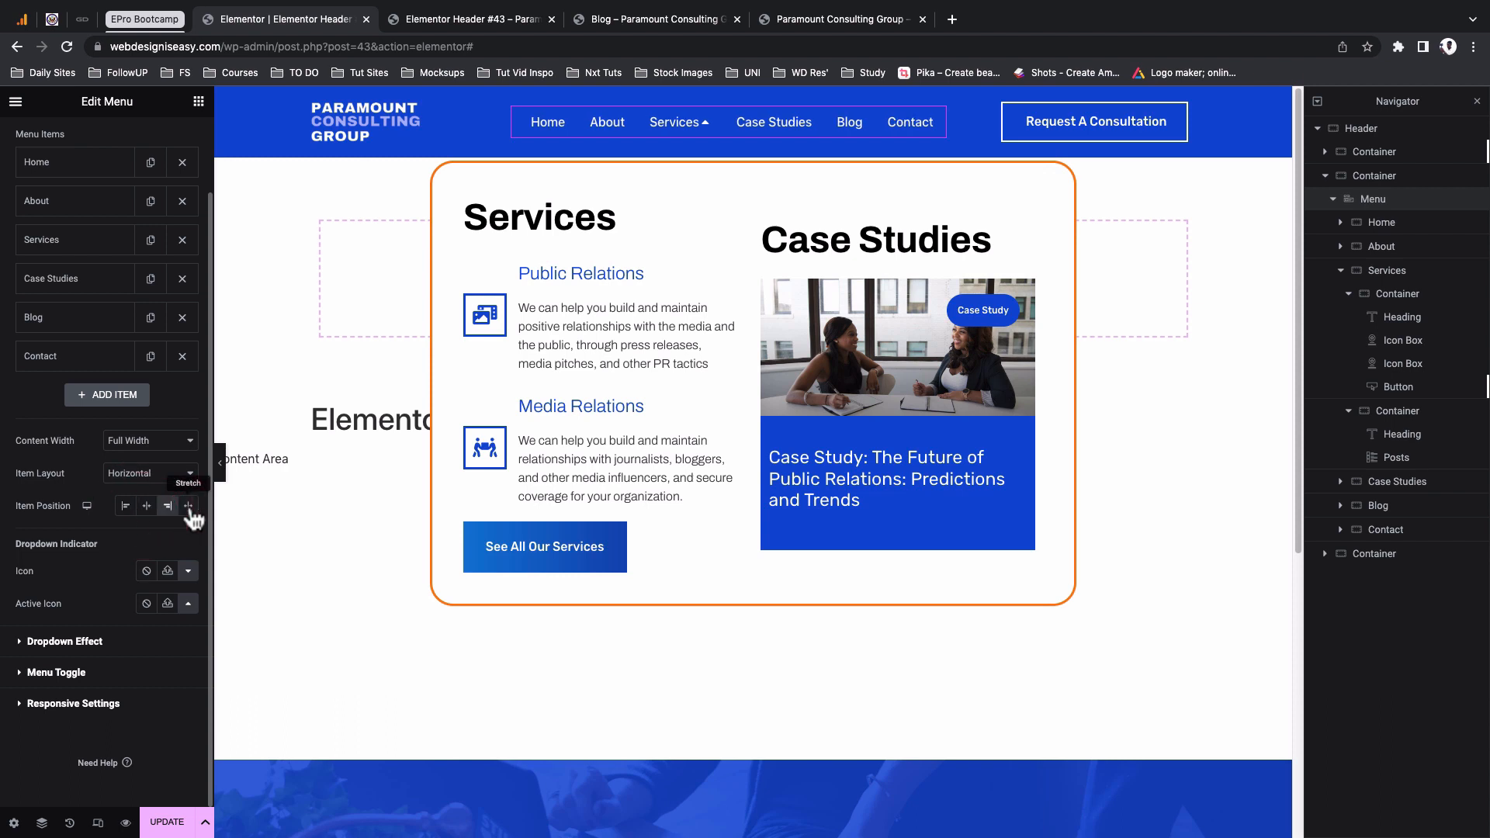
click(187, 506)
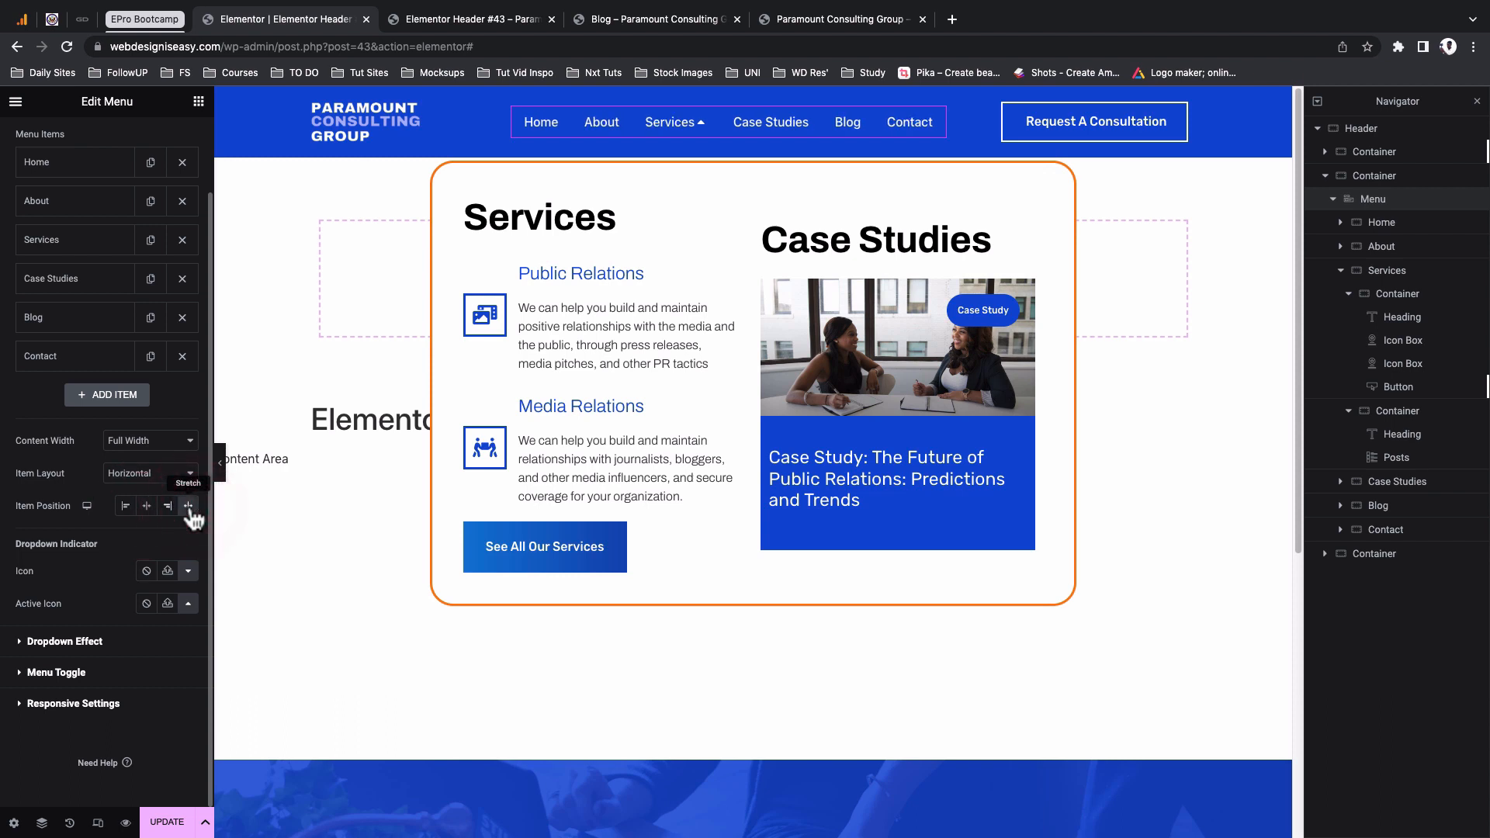
click(146, 507)
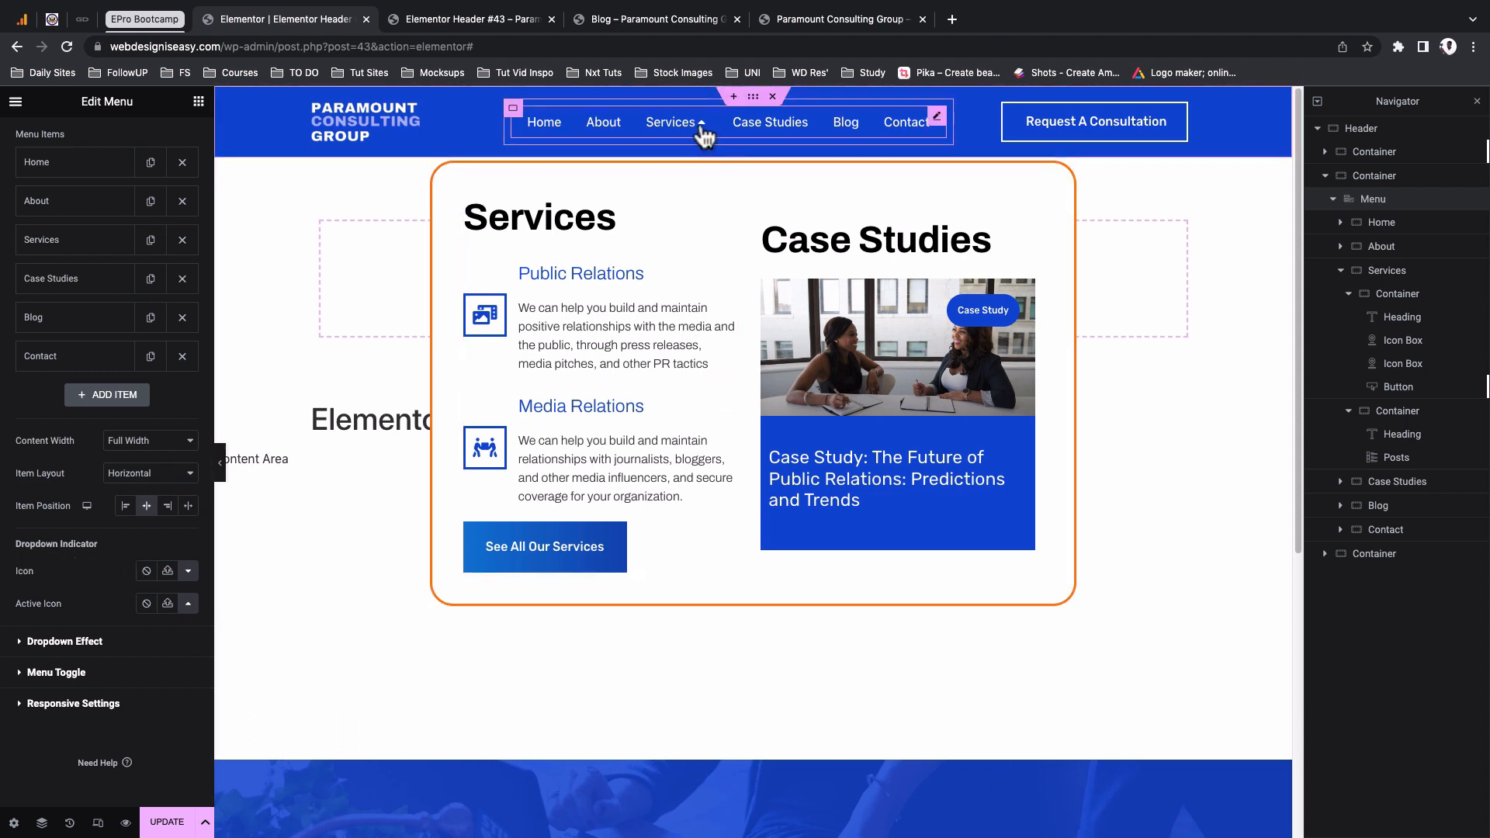
Replace the dropdown indicator icon with the solid caret square from the icon library's recommended set
click(188, 576)
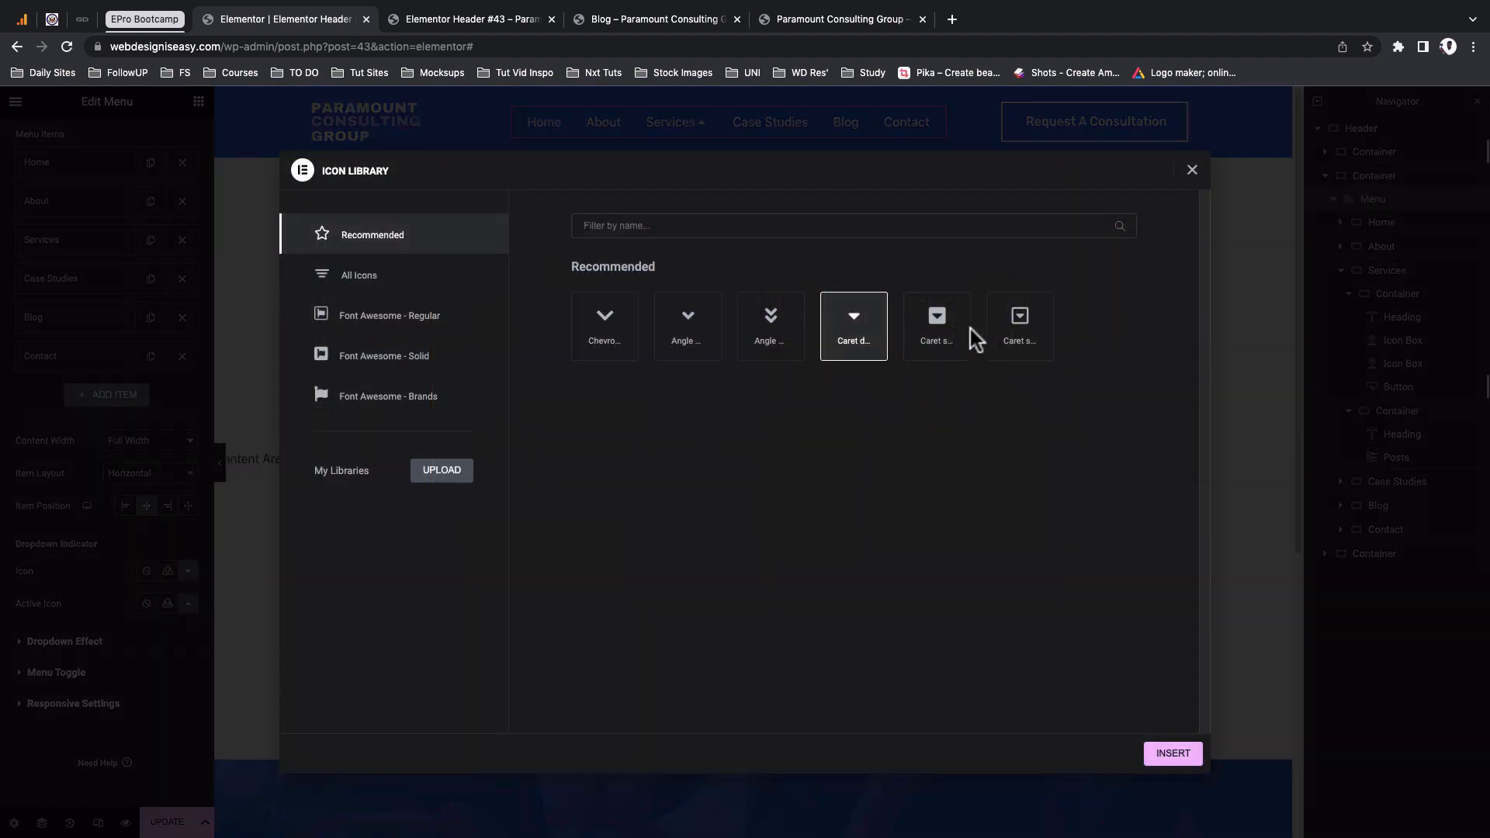
click(945, 337)
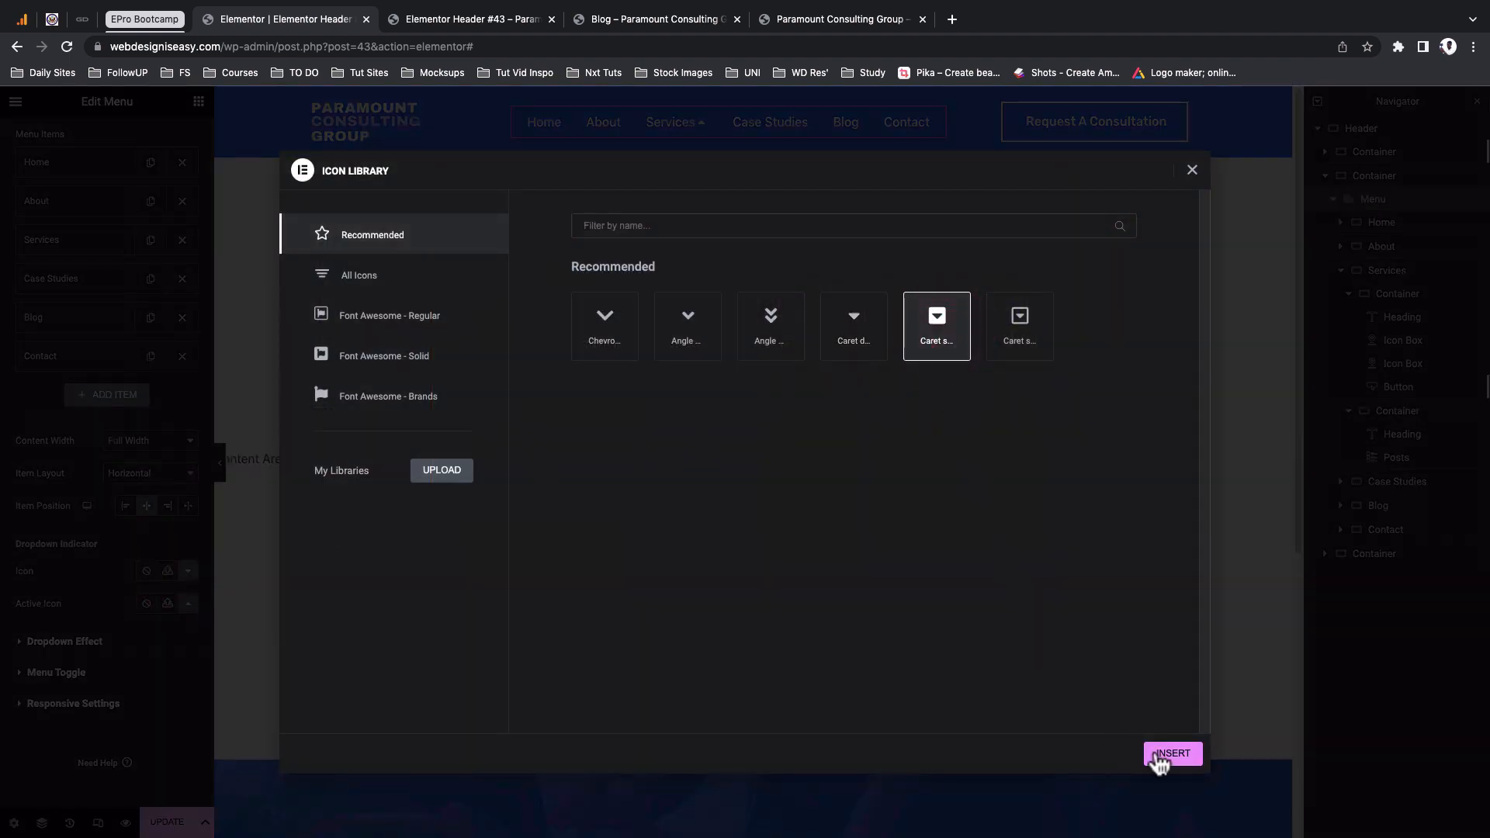
click(1172, 753)
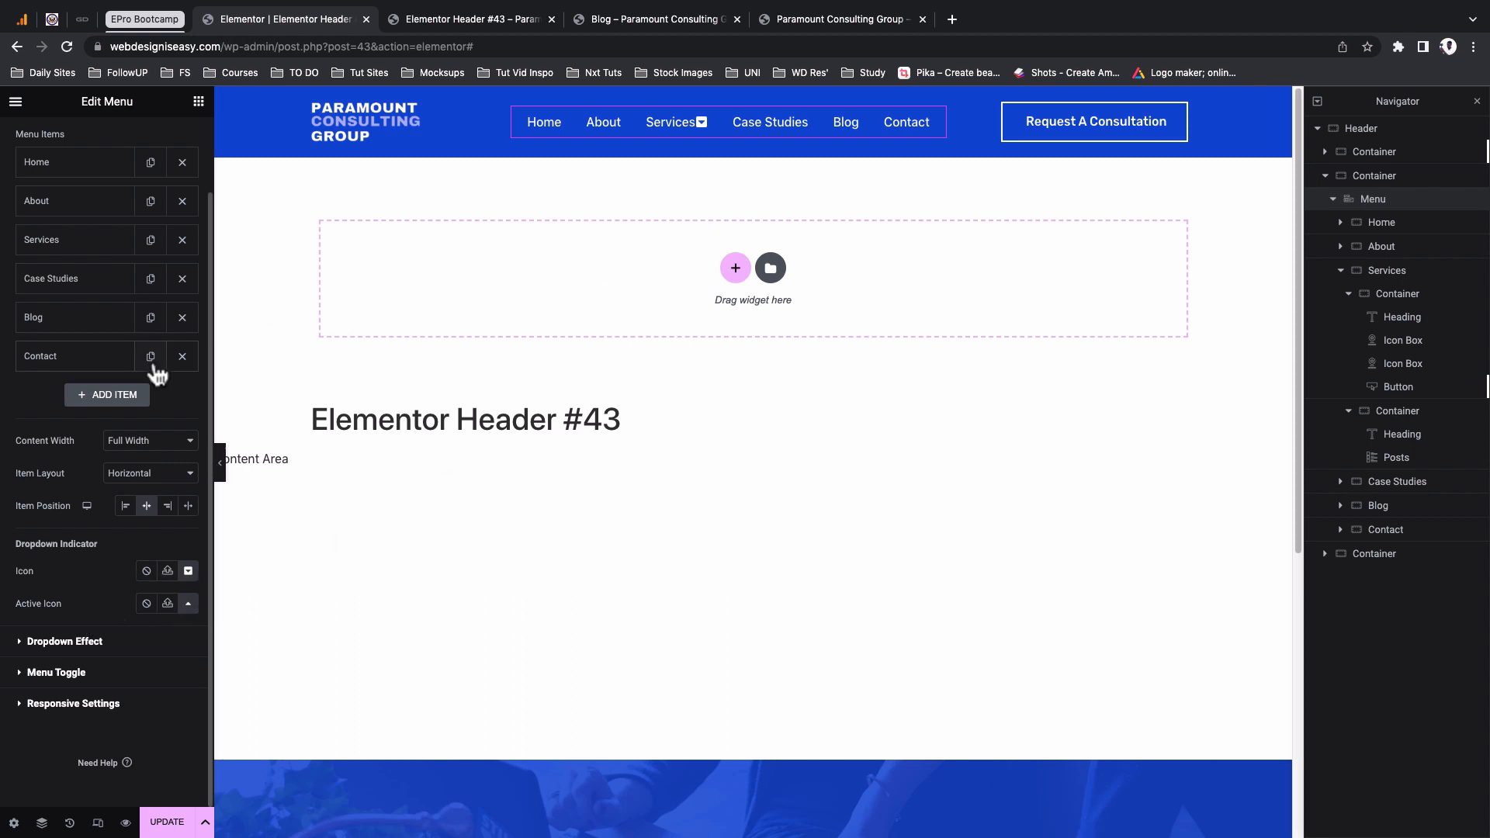
Open the Menu widget's Dropdown Effect settings and toggle the Services dropdown open and closed to check how it responds
scroll(118, 460, up, 2)
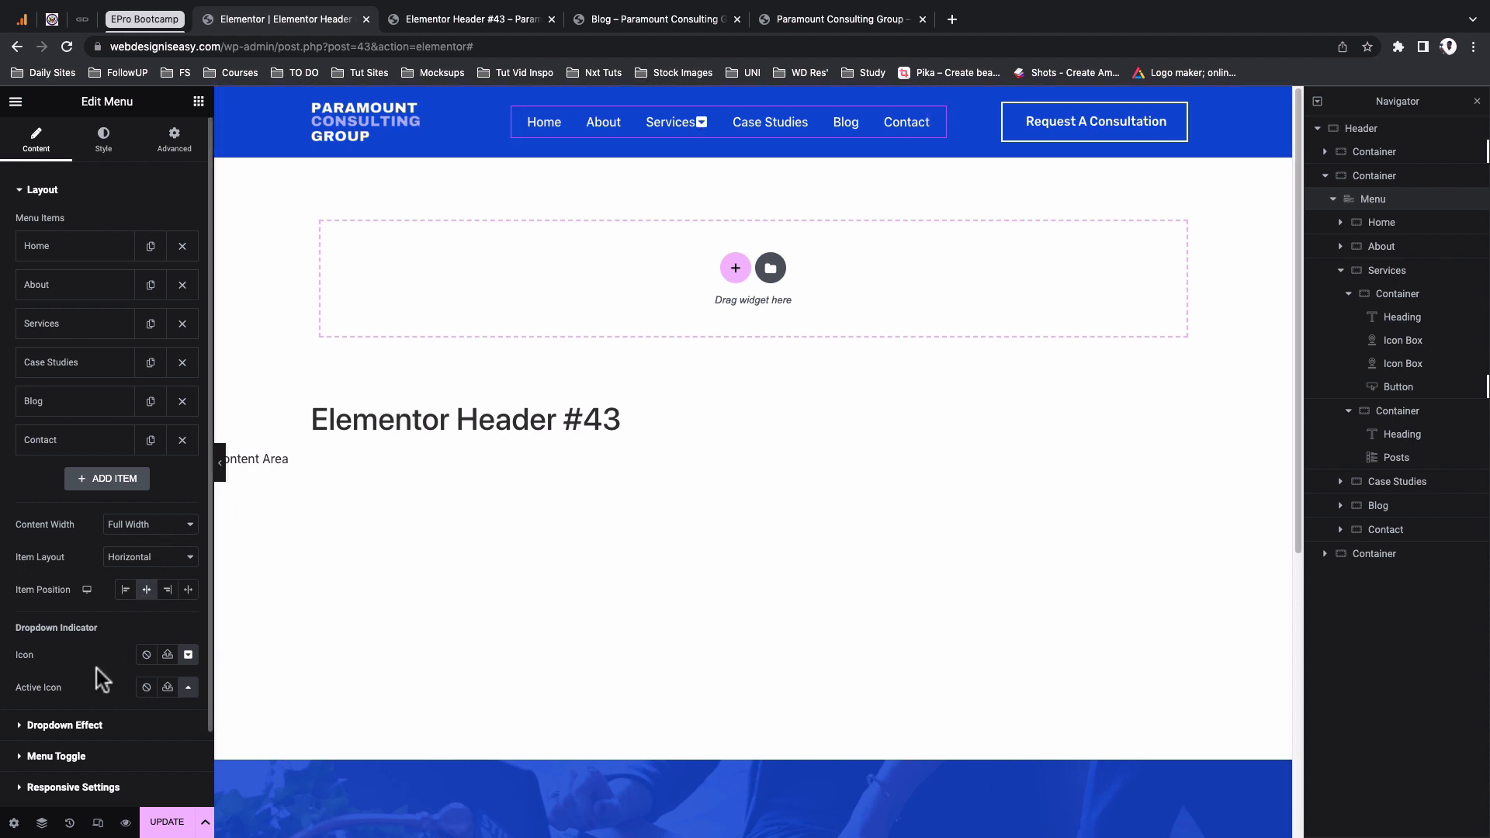
scroll(96, 669, down, 2)
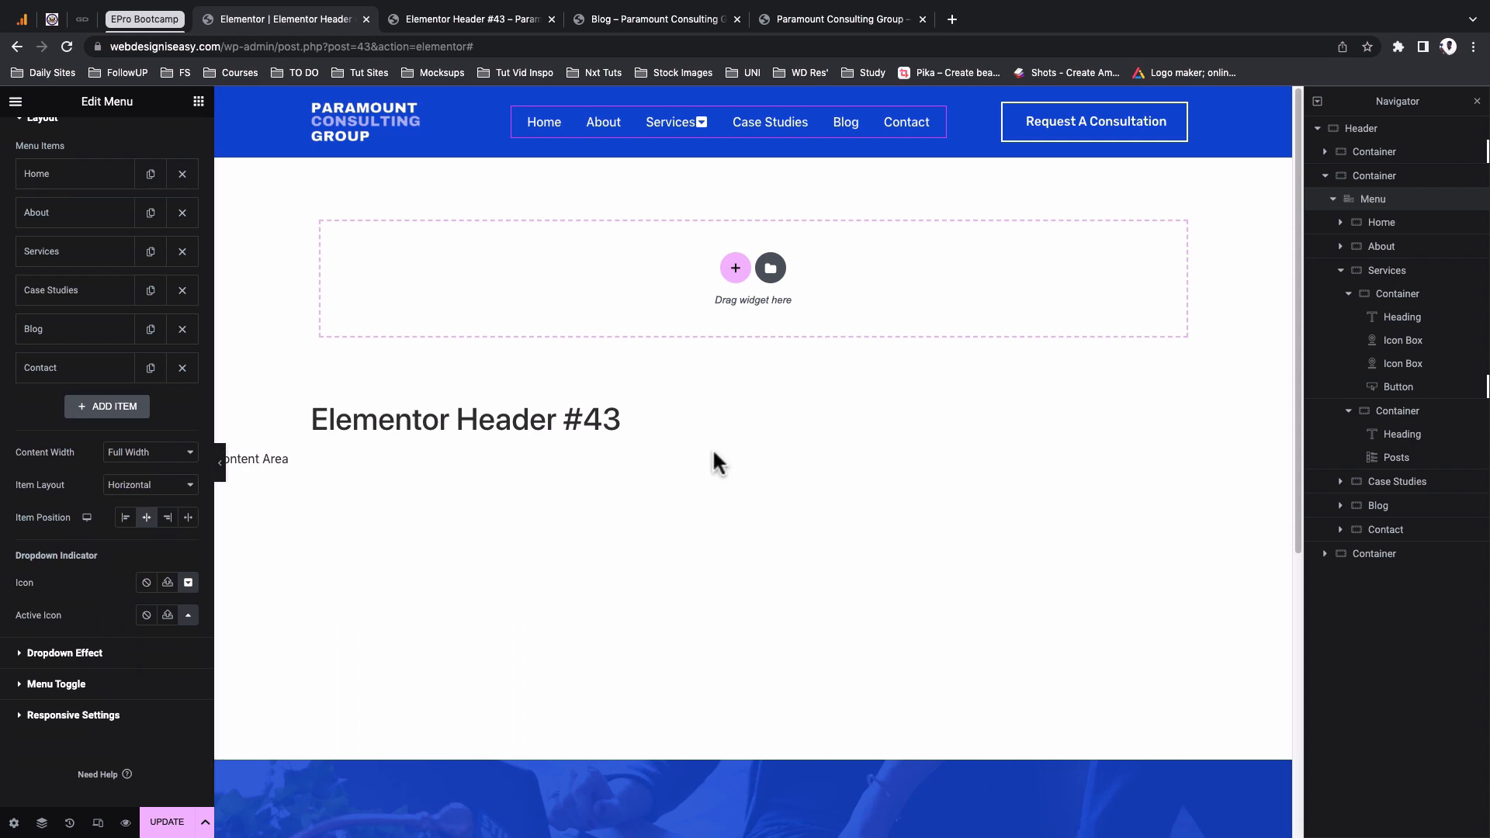
scroll(88, 589, down, 1)
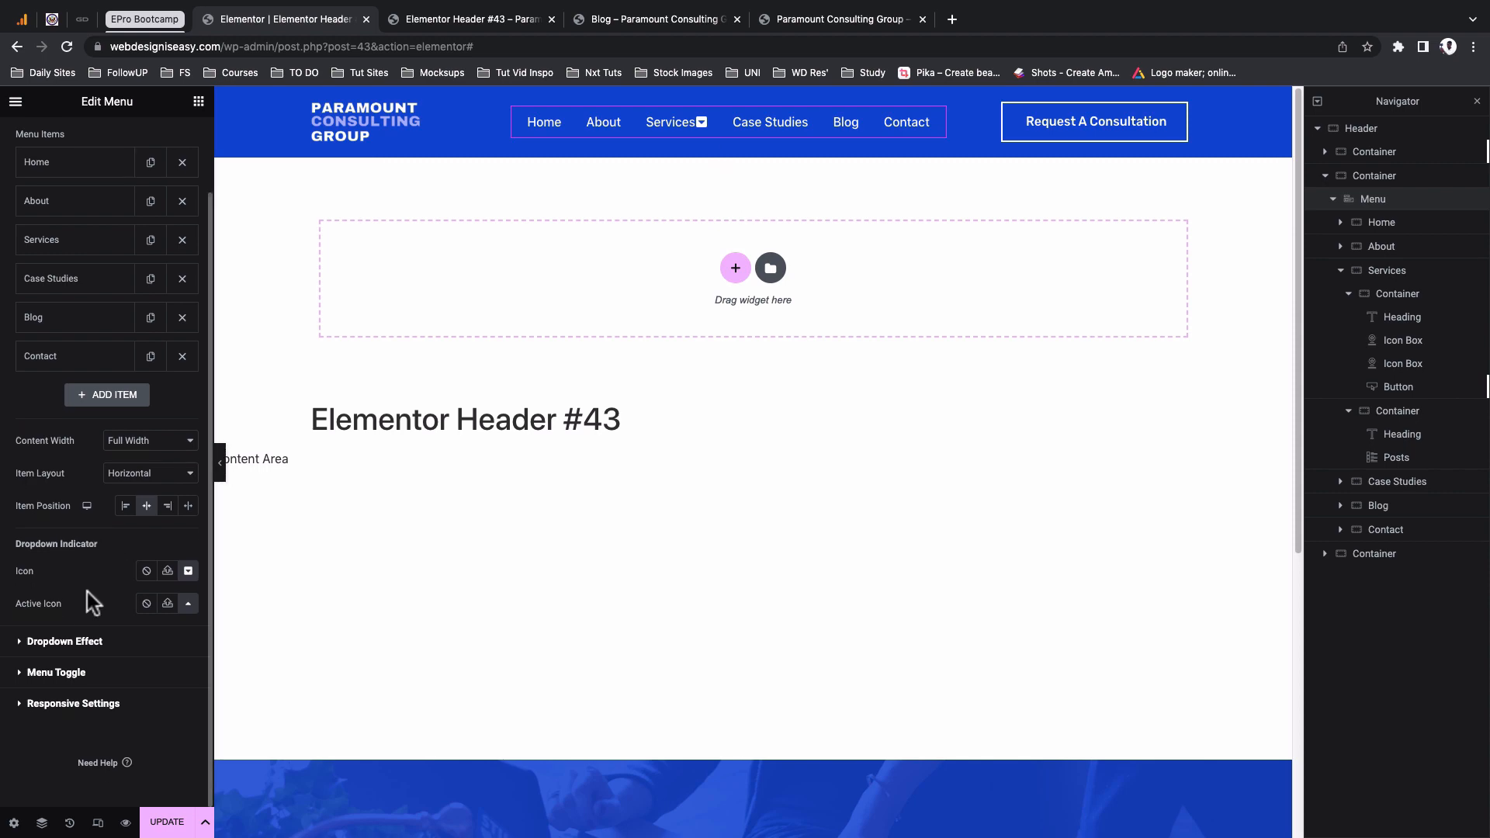
click(78, 644)
click(701, 126)
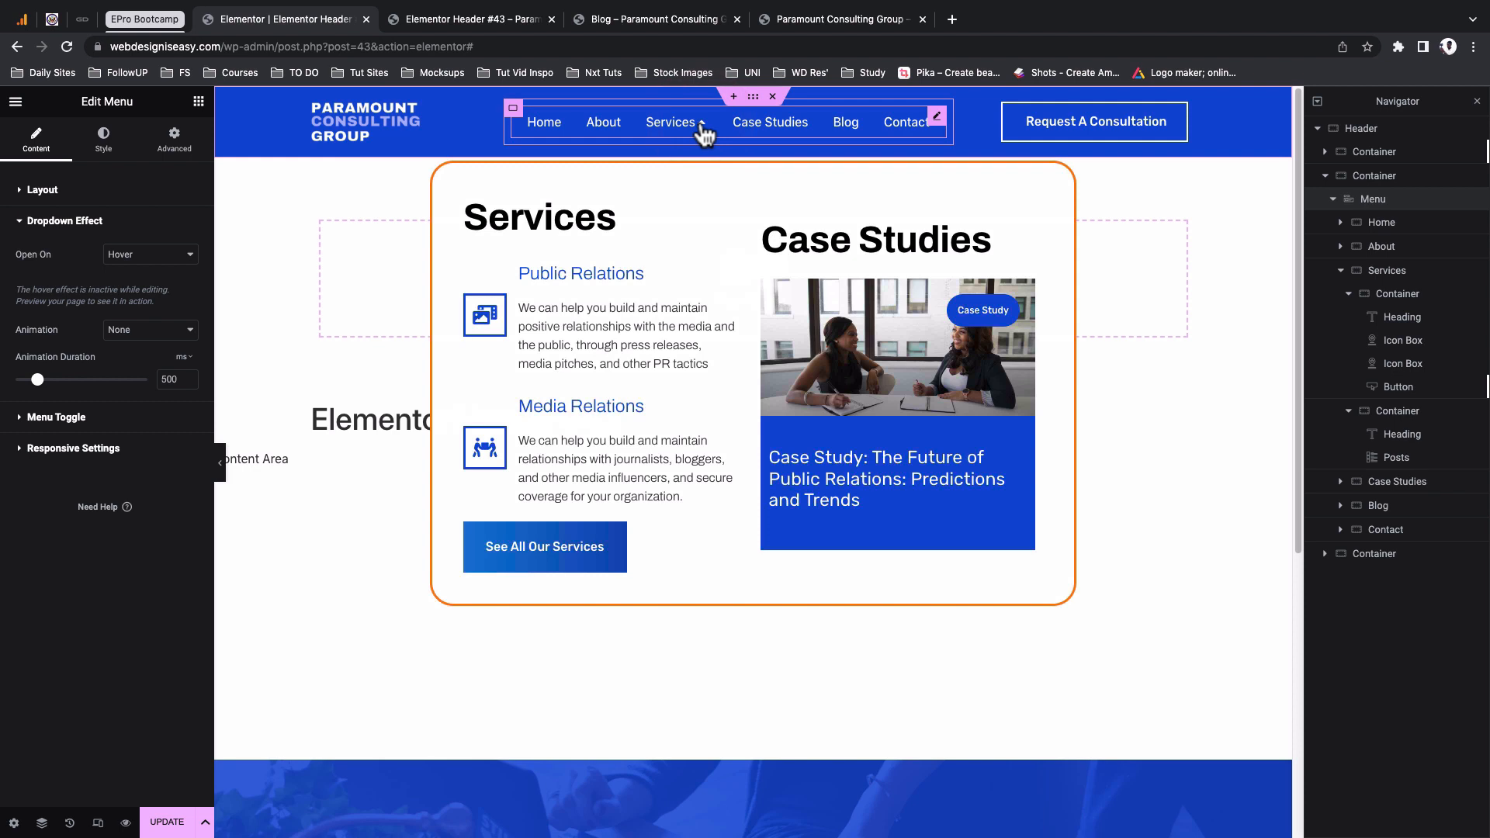
click(702, 127)
click(701, 126)
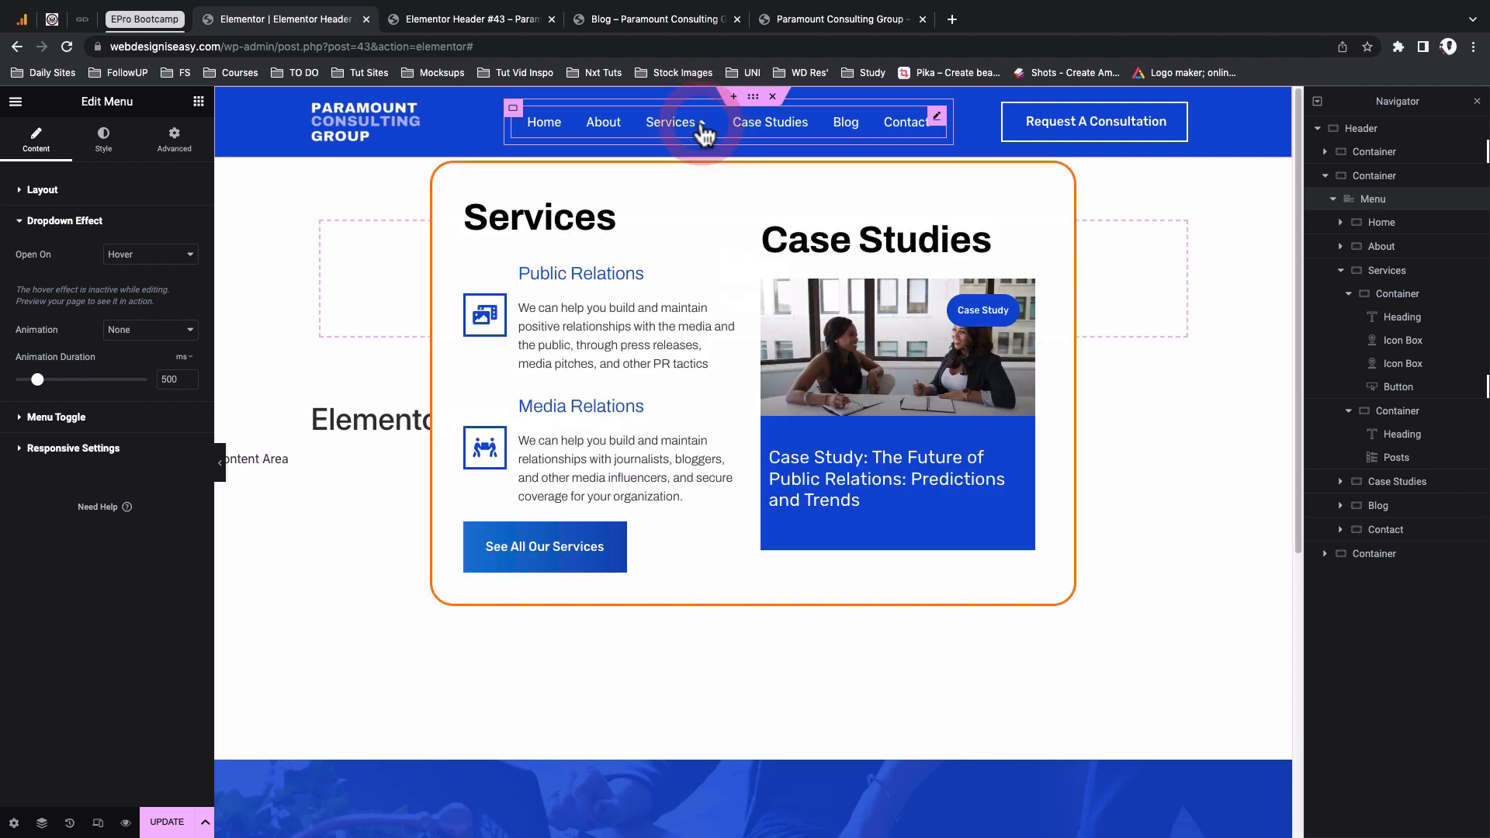
click(702, 126)
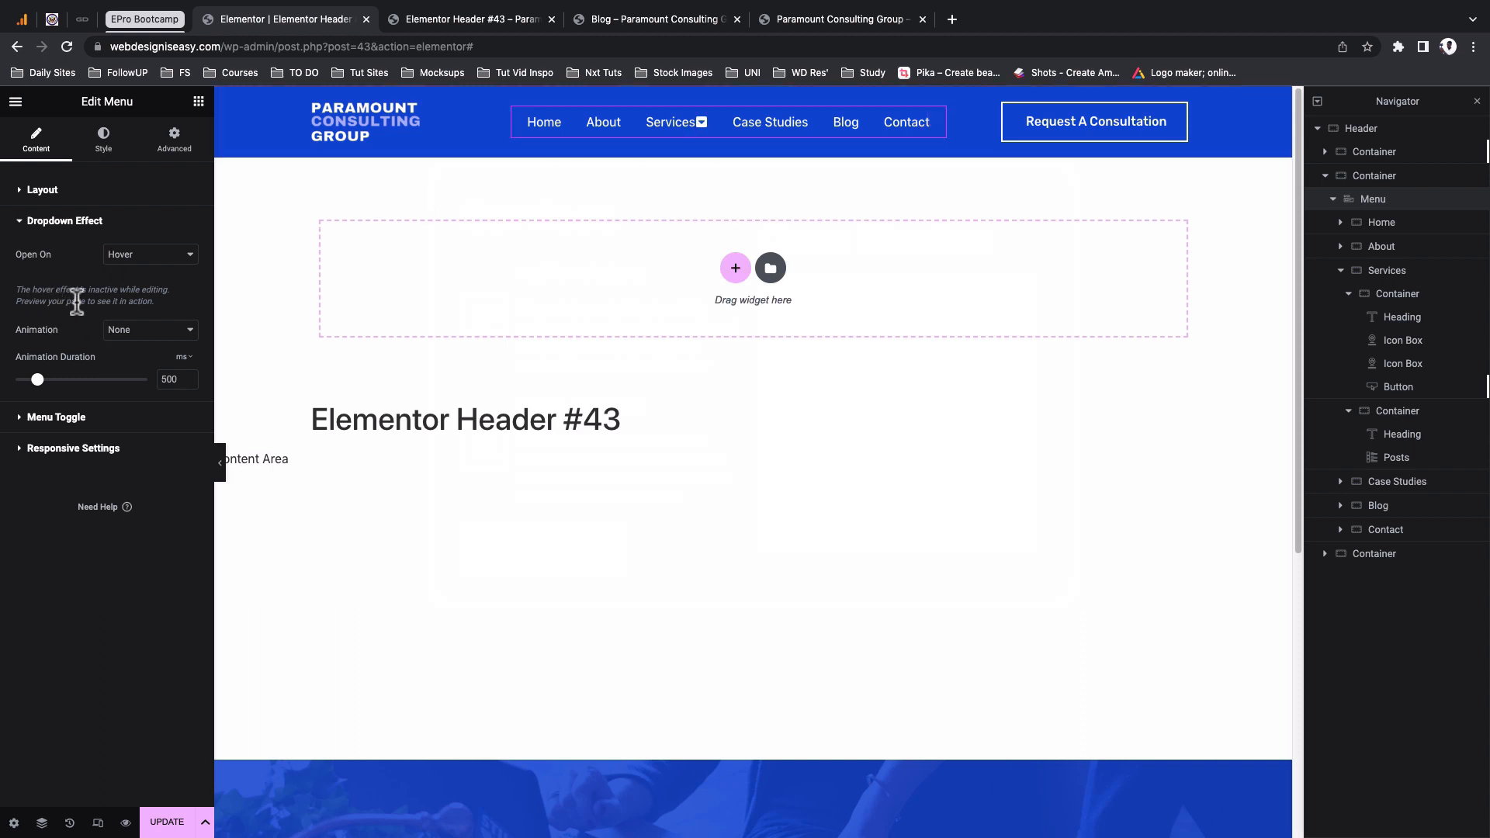
Try Click as the dropdown's Open On trigger and return it to Hover
click(150, 262)
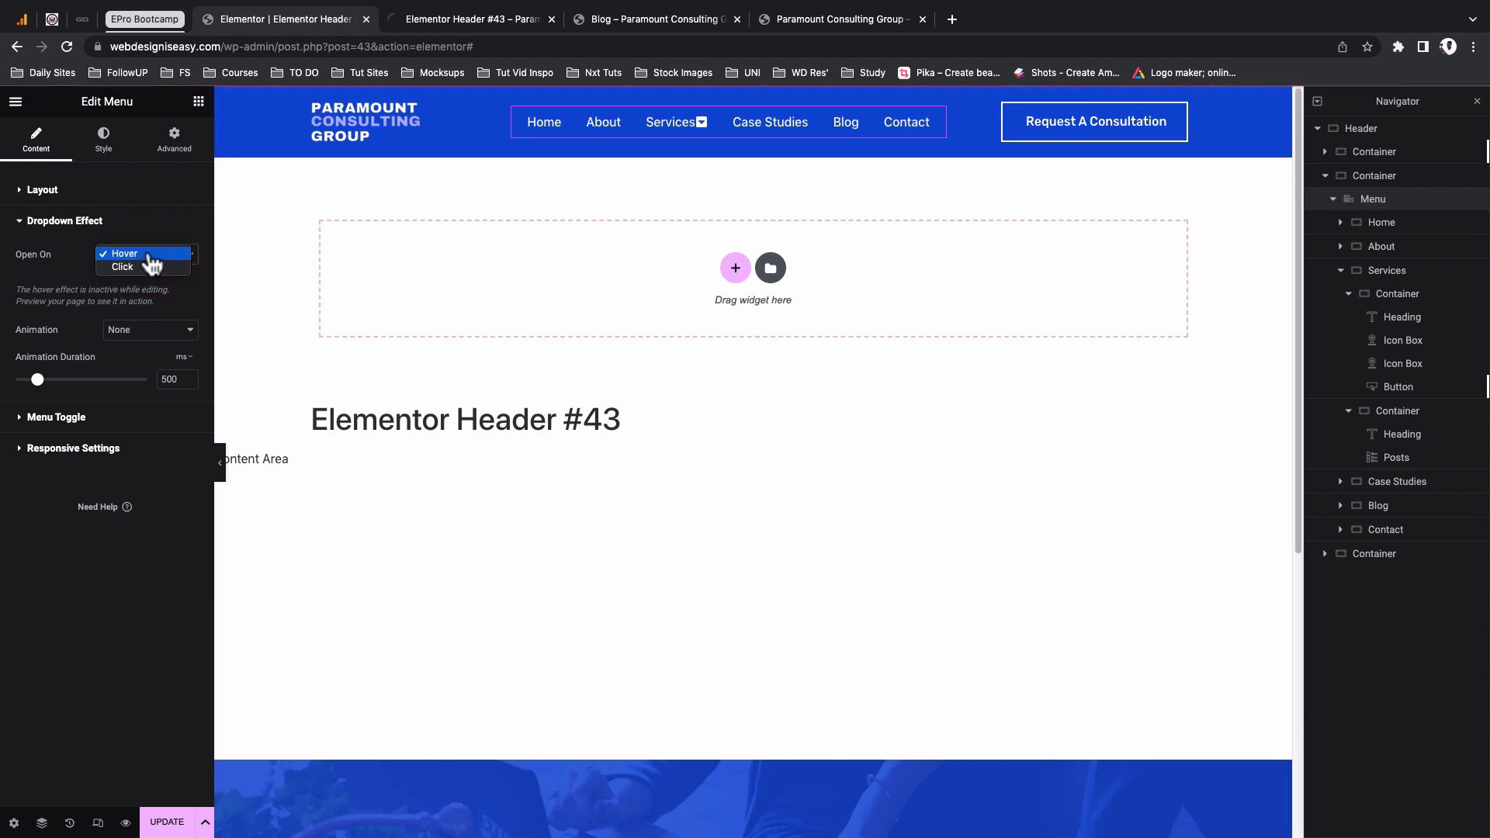
click(148, 255)
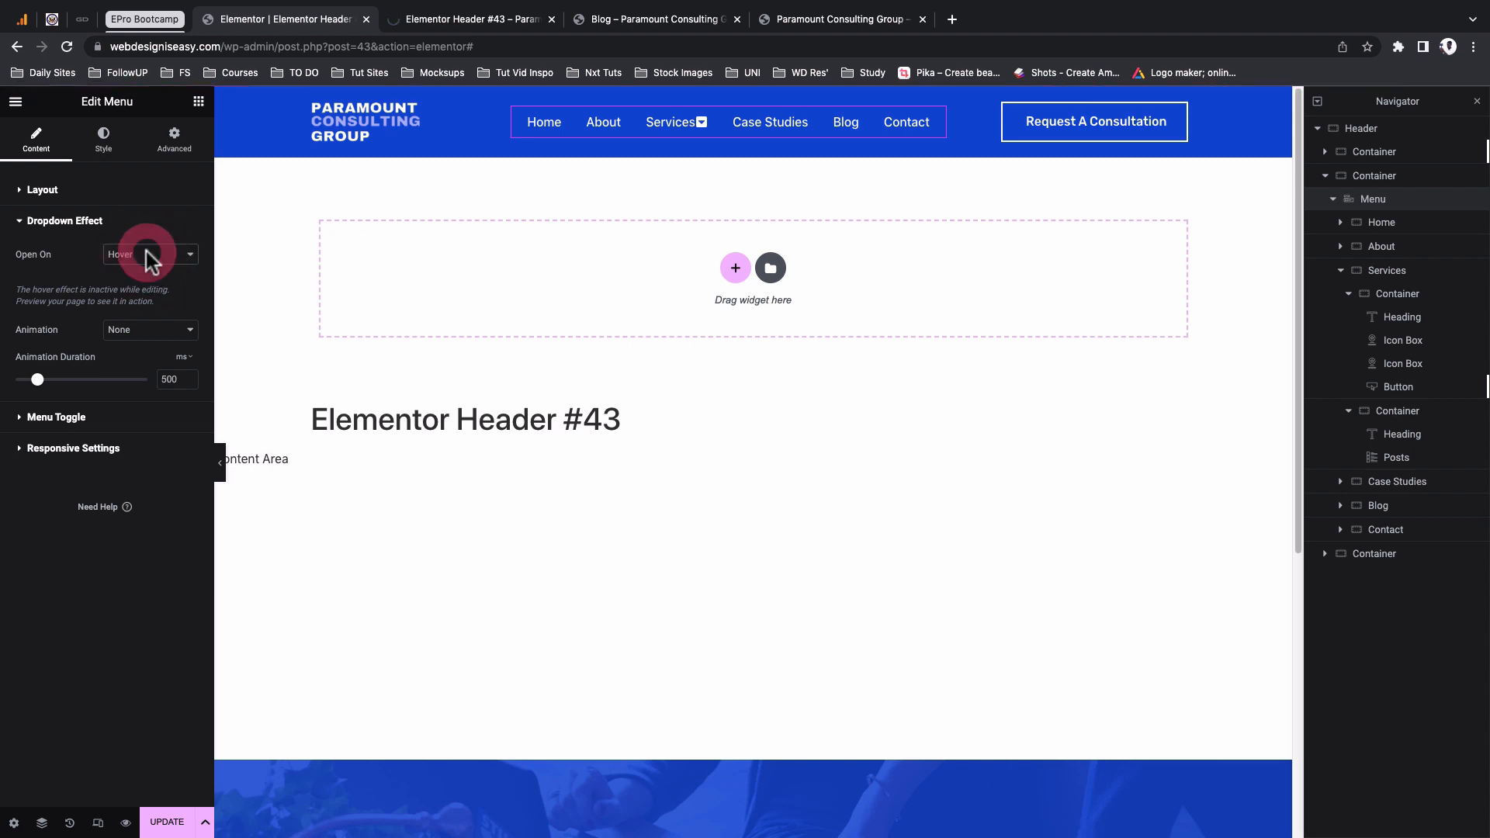
click(145, 254)
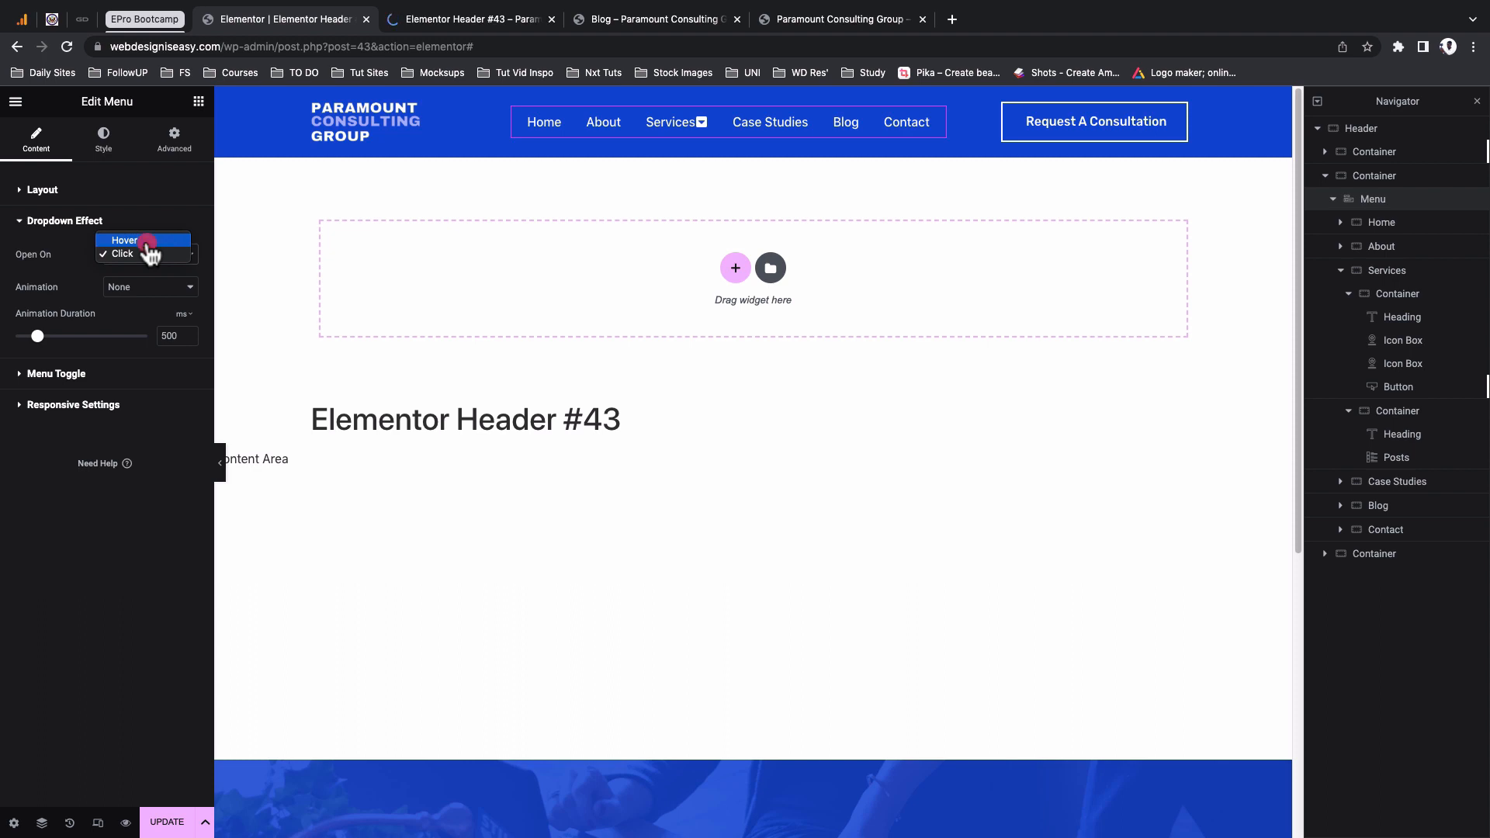
click(124, 241)
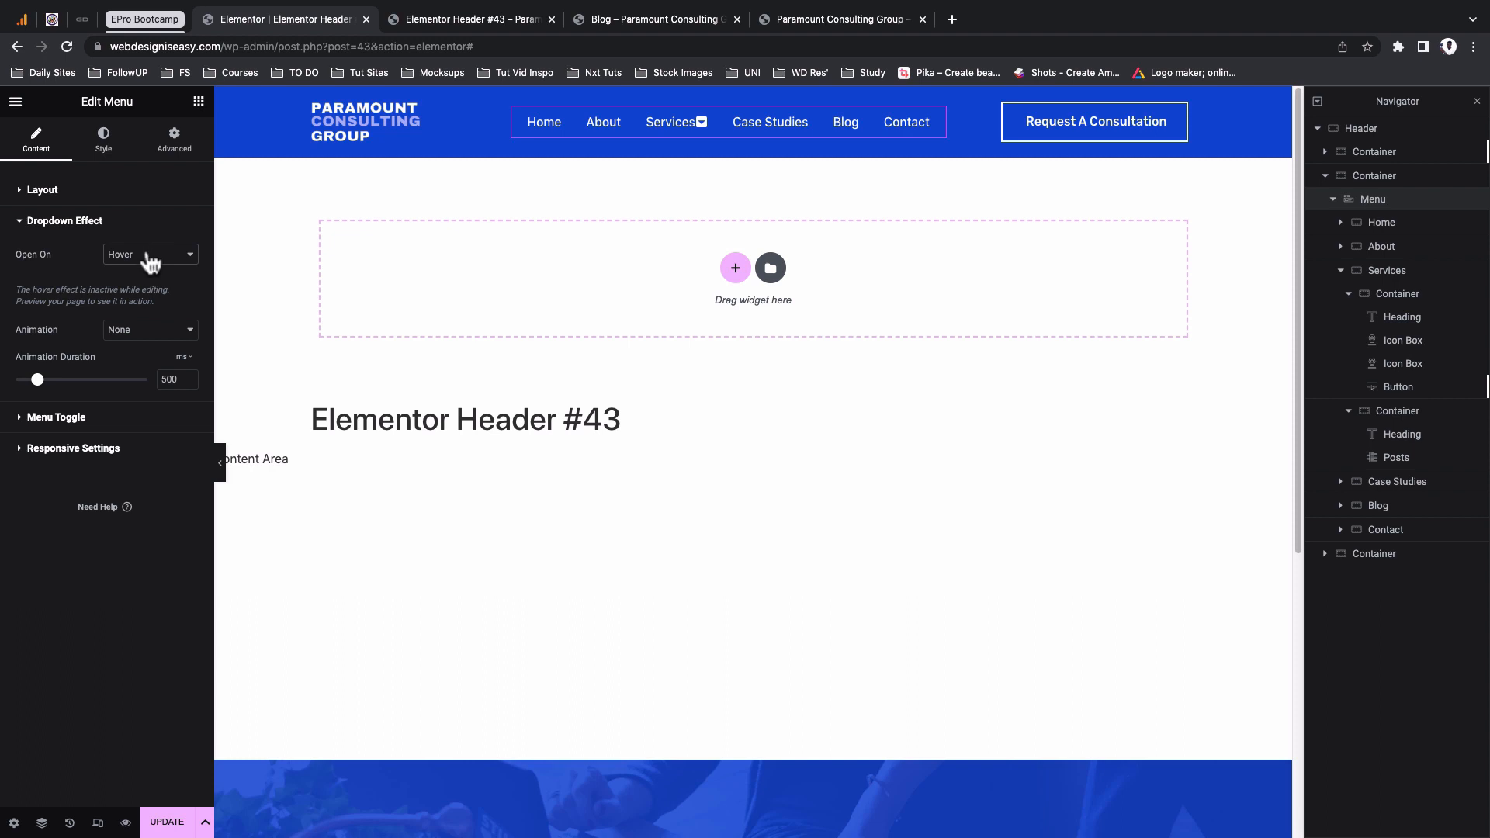
Set the dropdown animation to Fade In and update the header template
click(78, 323)
click(130, 330)
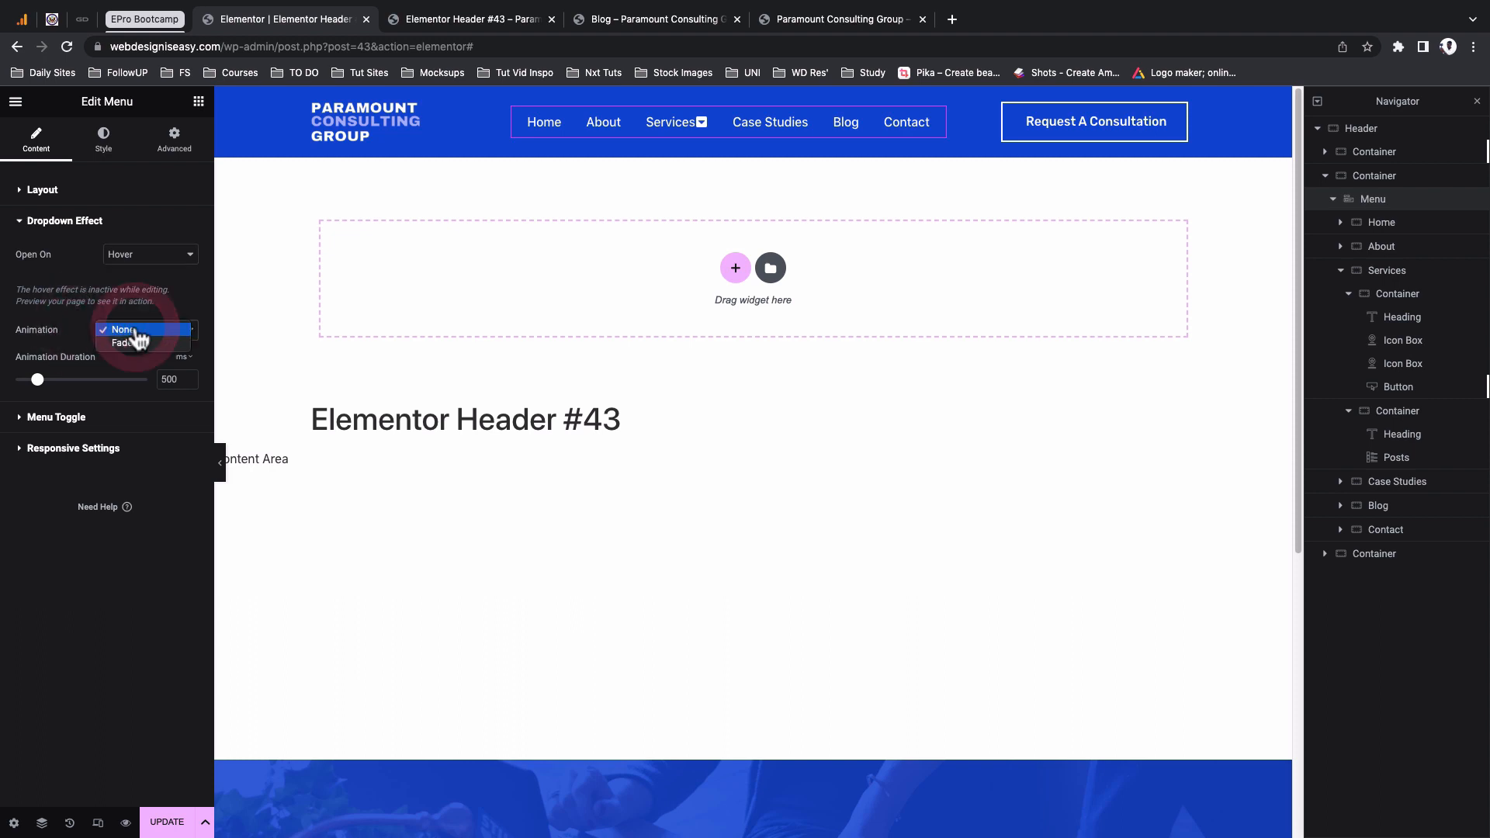
click(136, 343)
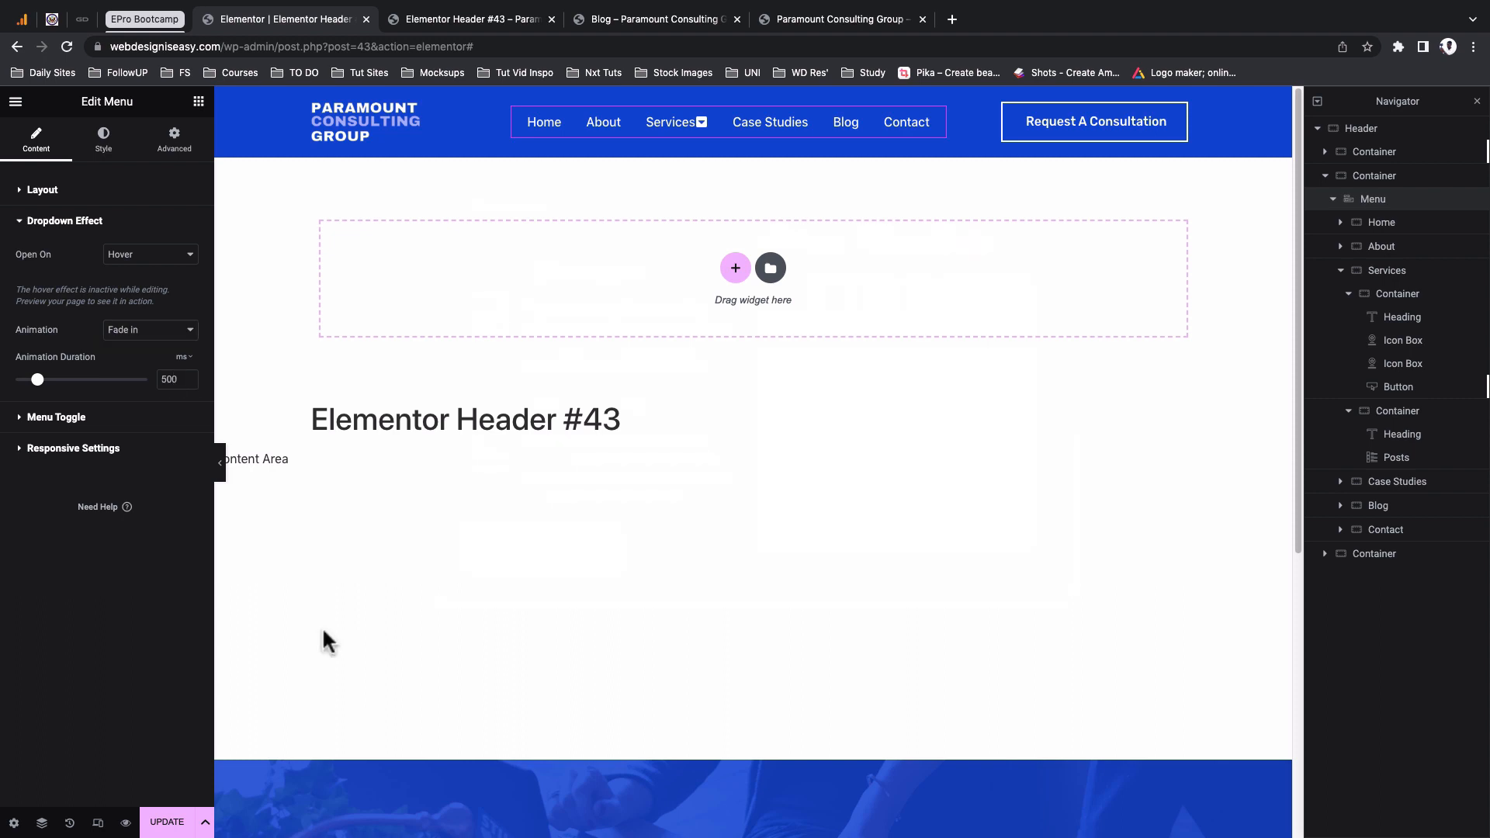
click(170, 822)
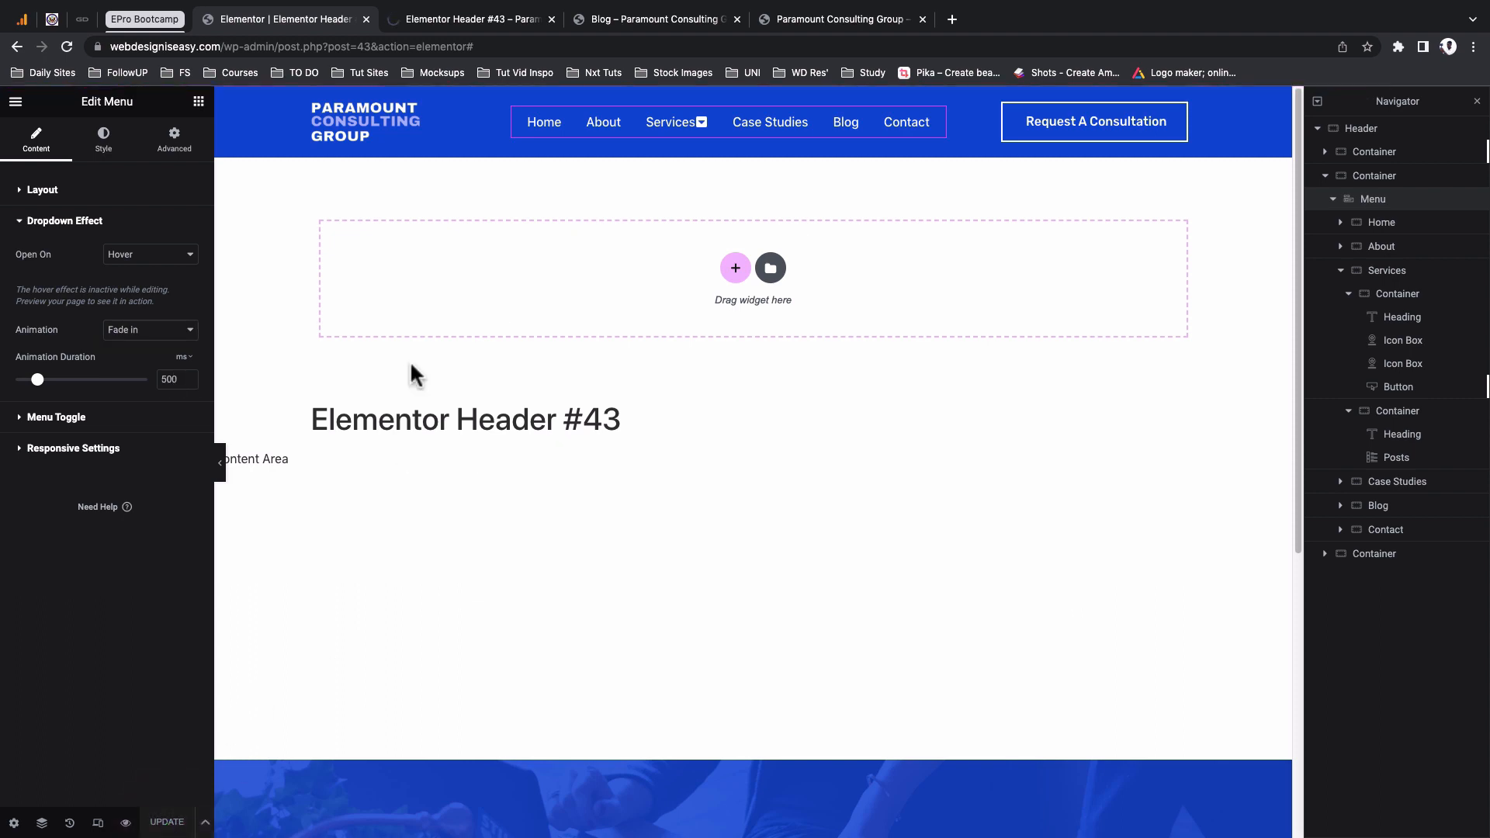
Reload the live Blog page and check how the Services dropdown opens in its header
click(659, 22)
mouse_move(87, 101)
click(67, 46)
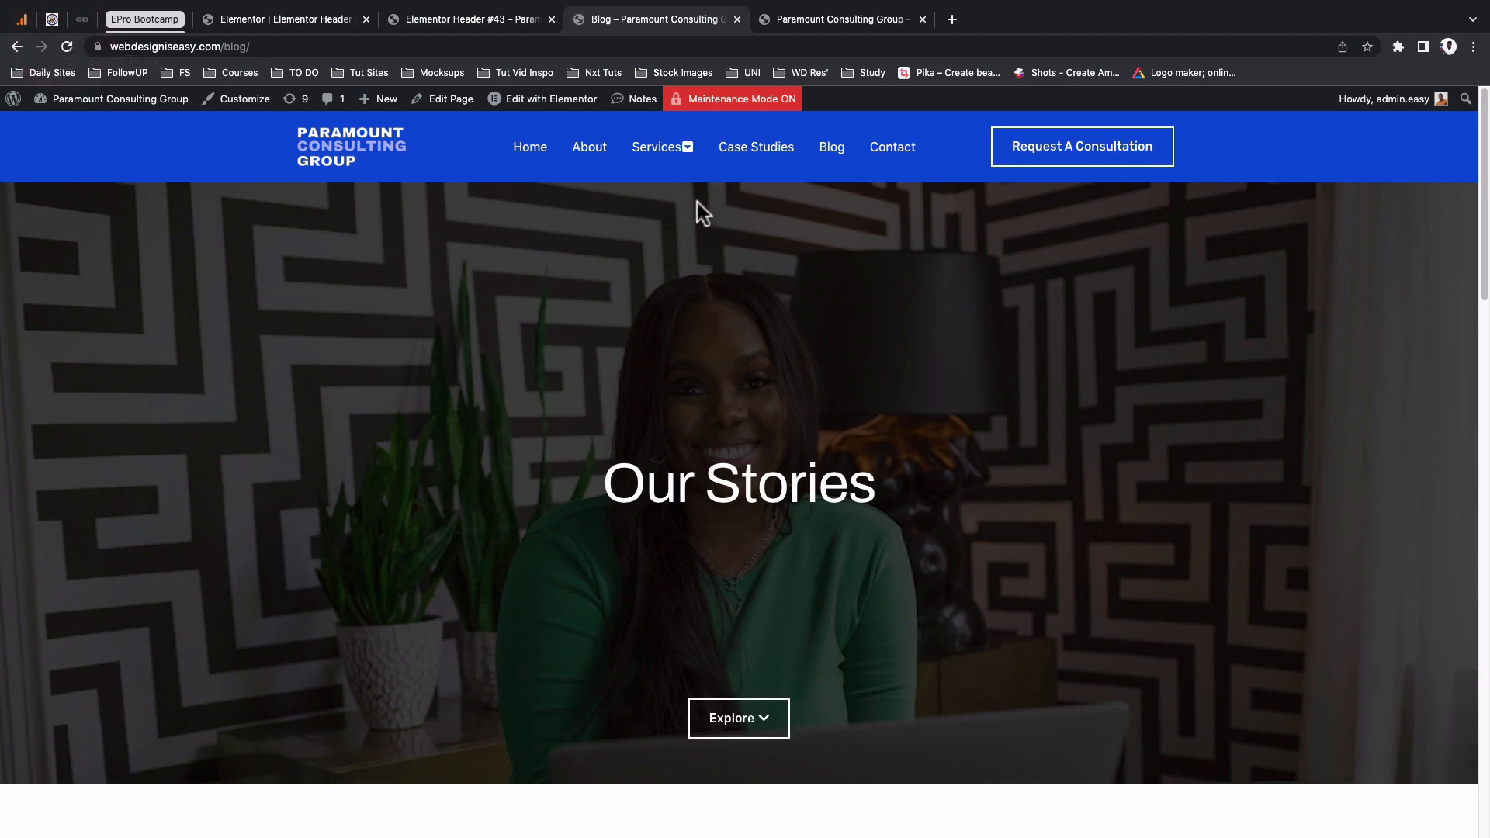
mouse_move(691, 155)
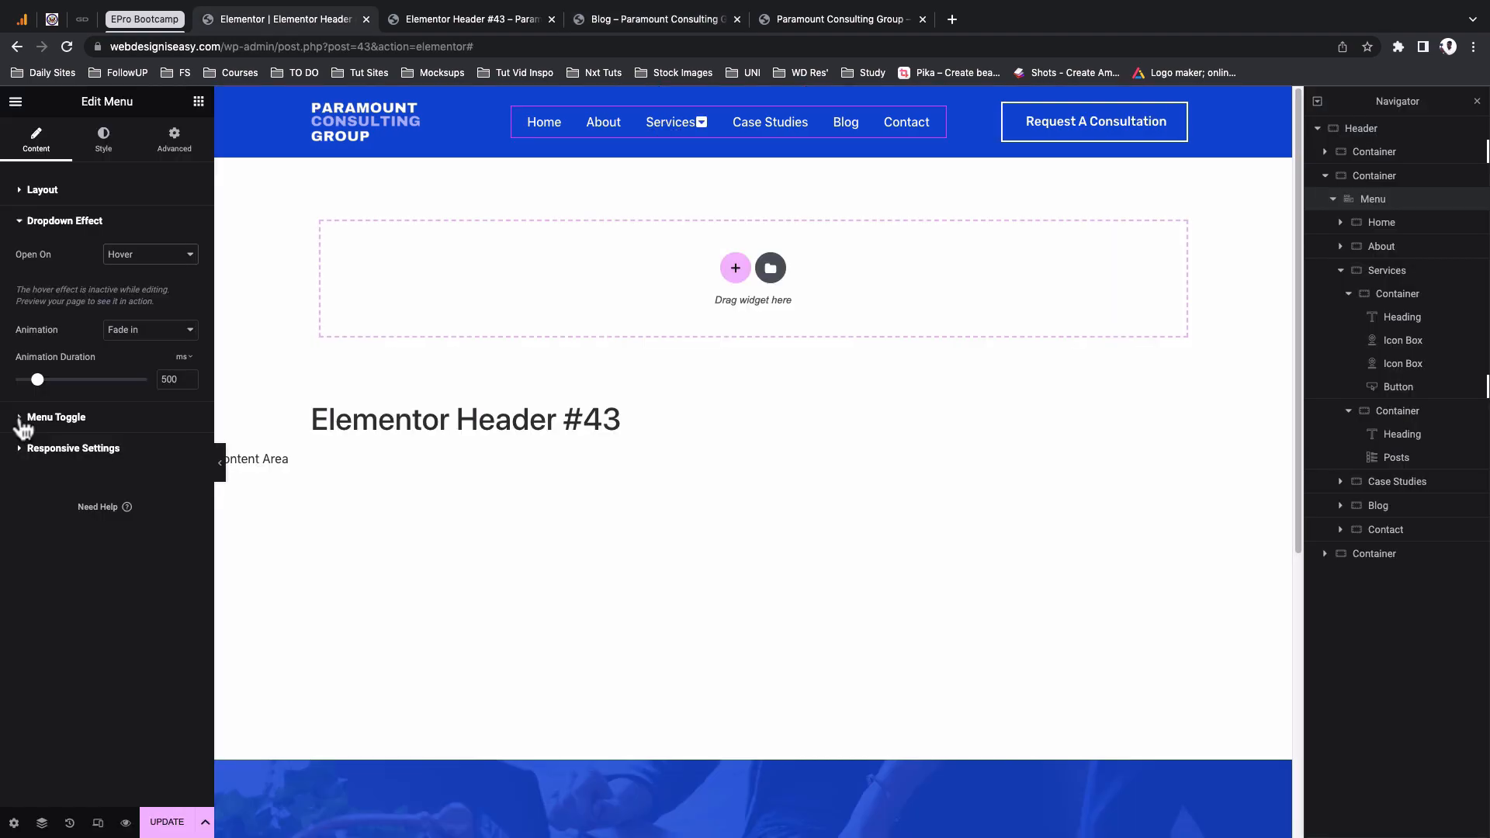
Preview the header at mobile size and set the Menu Toggle alignment to End
click(23, 419)
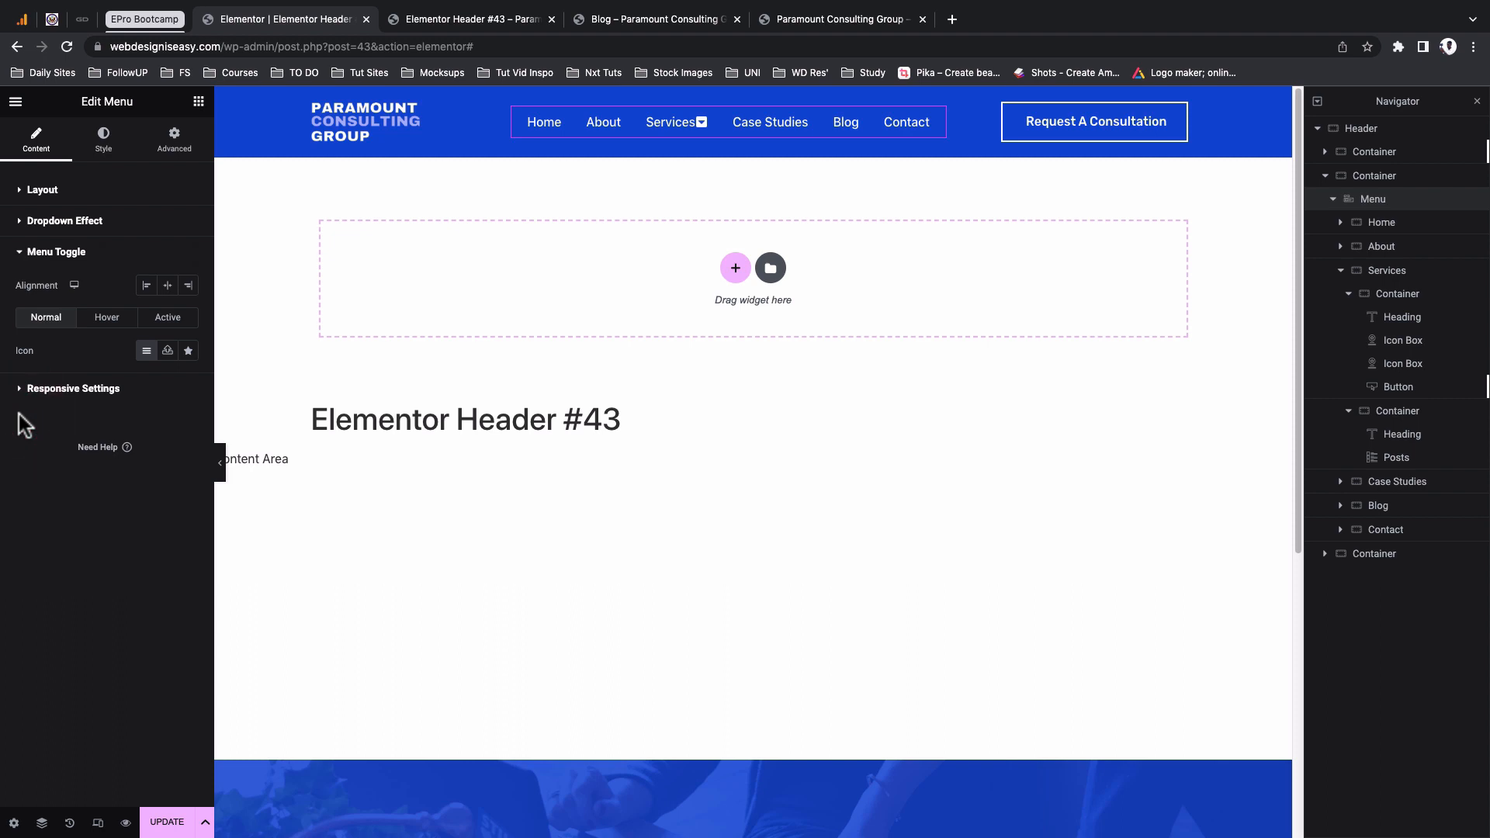
click(98, 823)
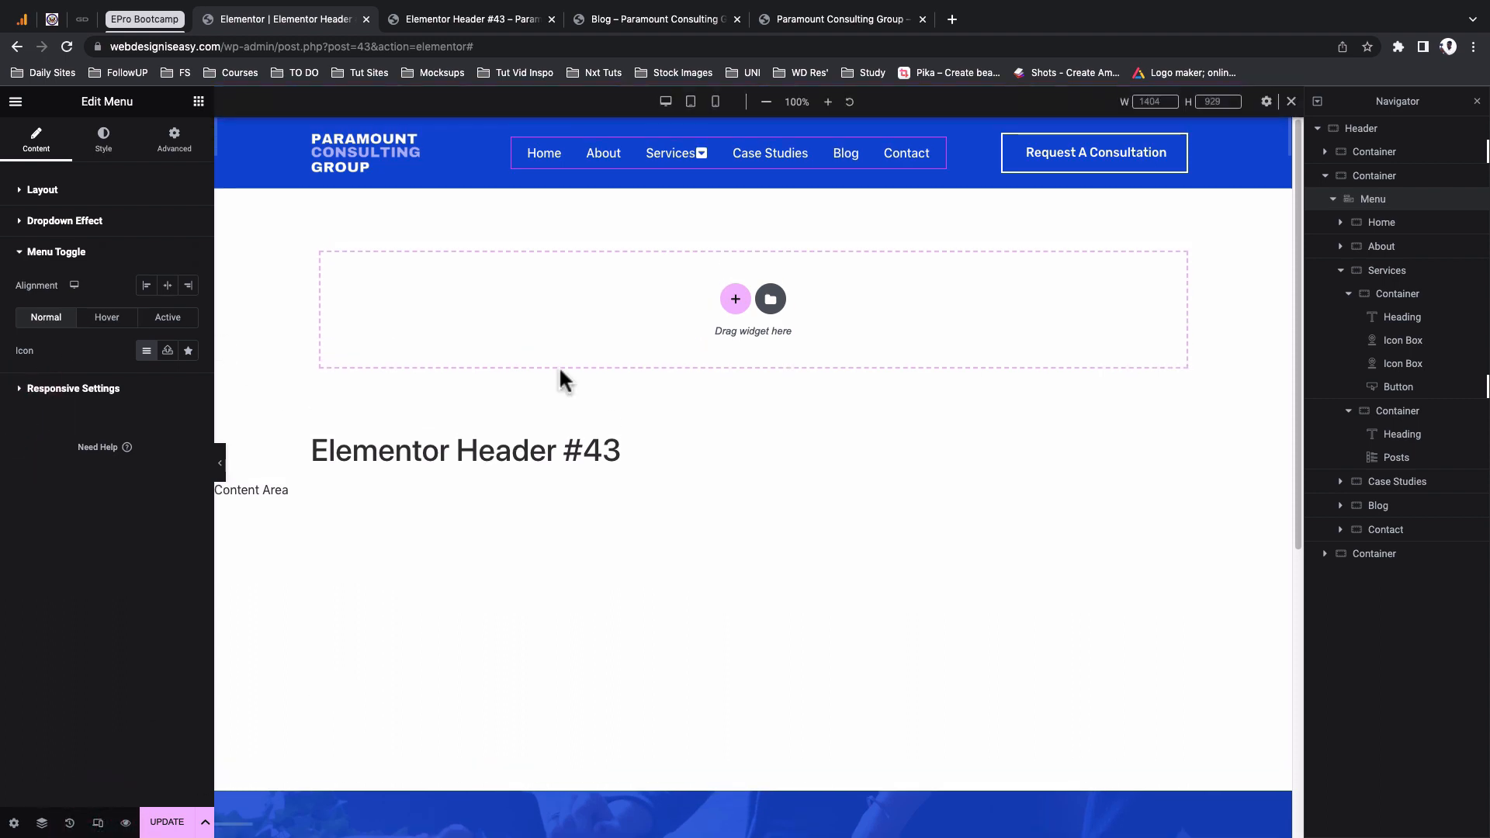
click(716, 102)
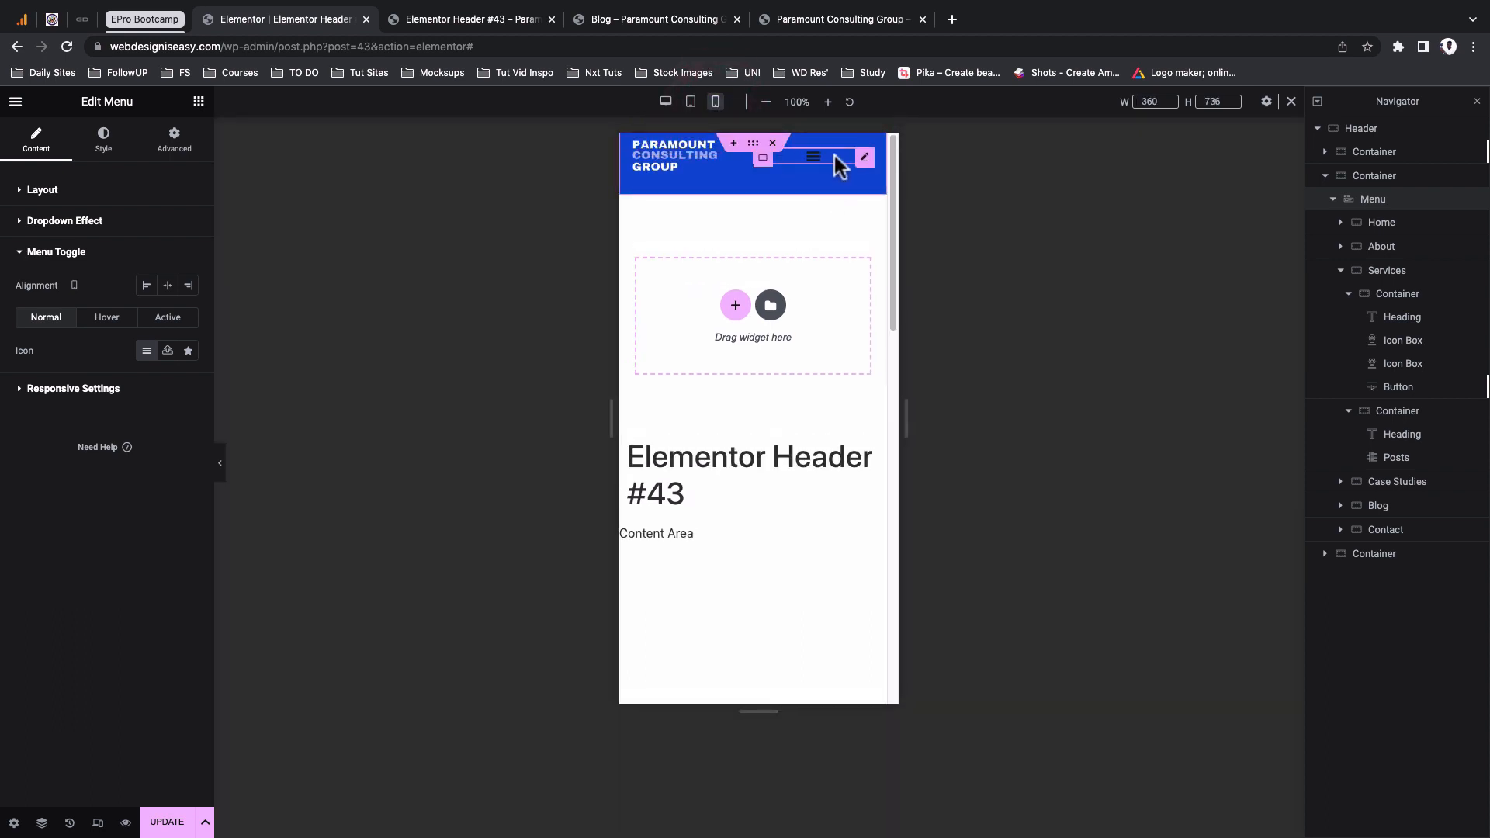
click(167, 287)
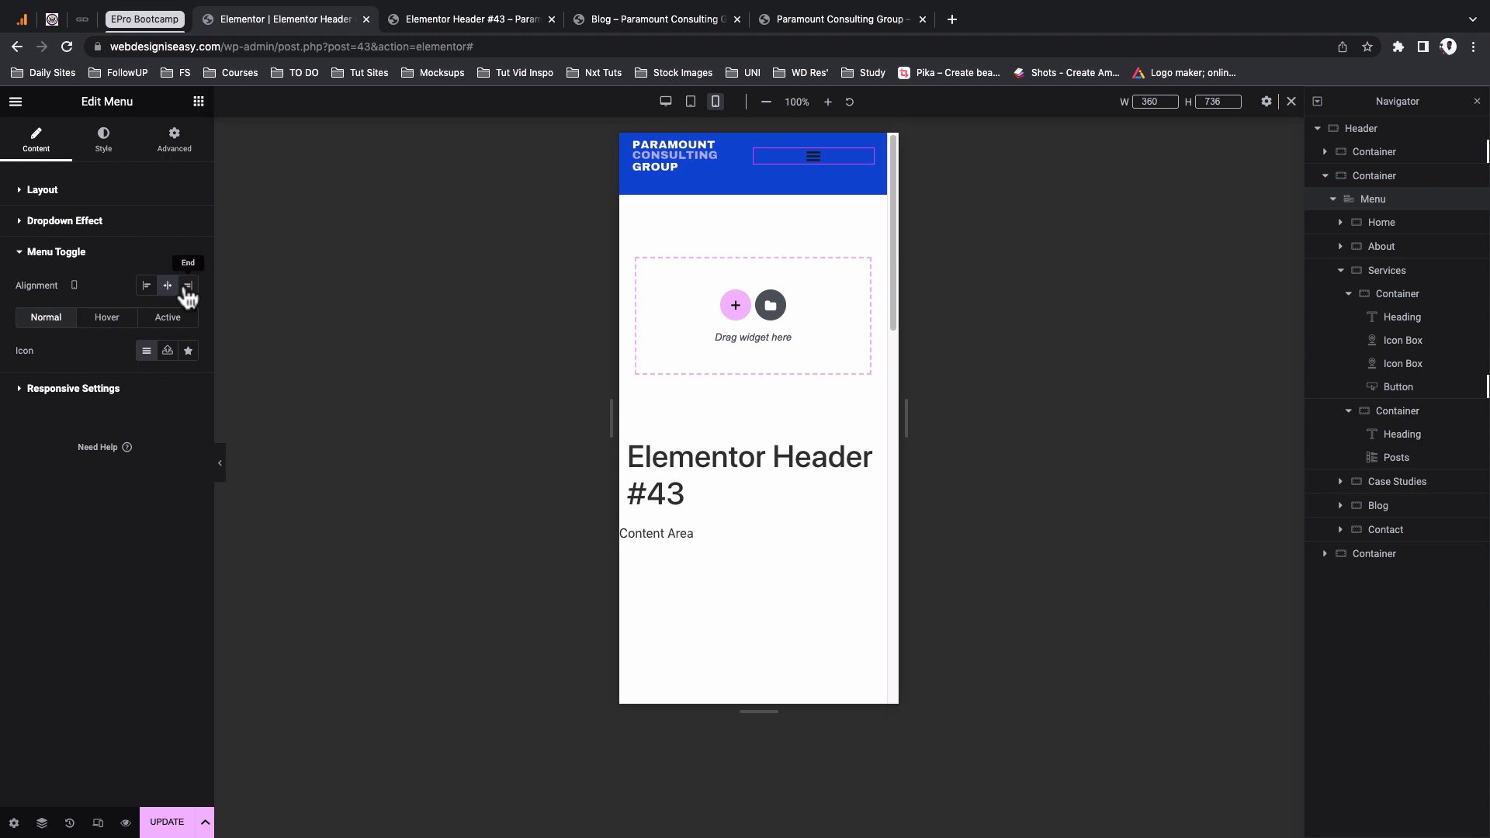
click(187, 286)
click(166, 286)
click(145, 286)
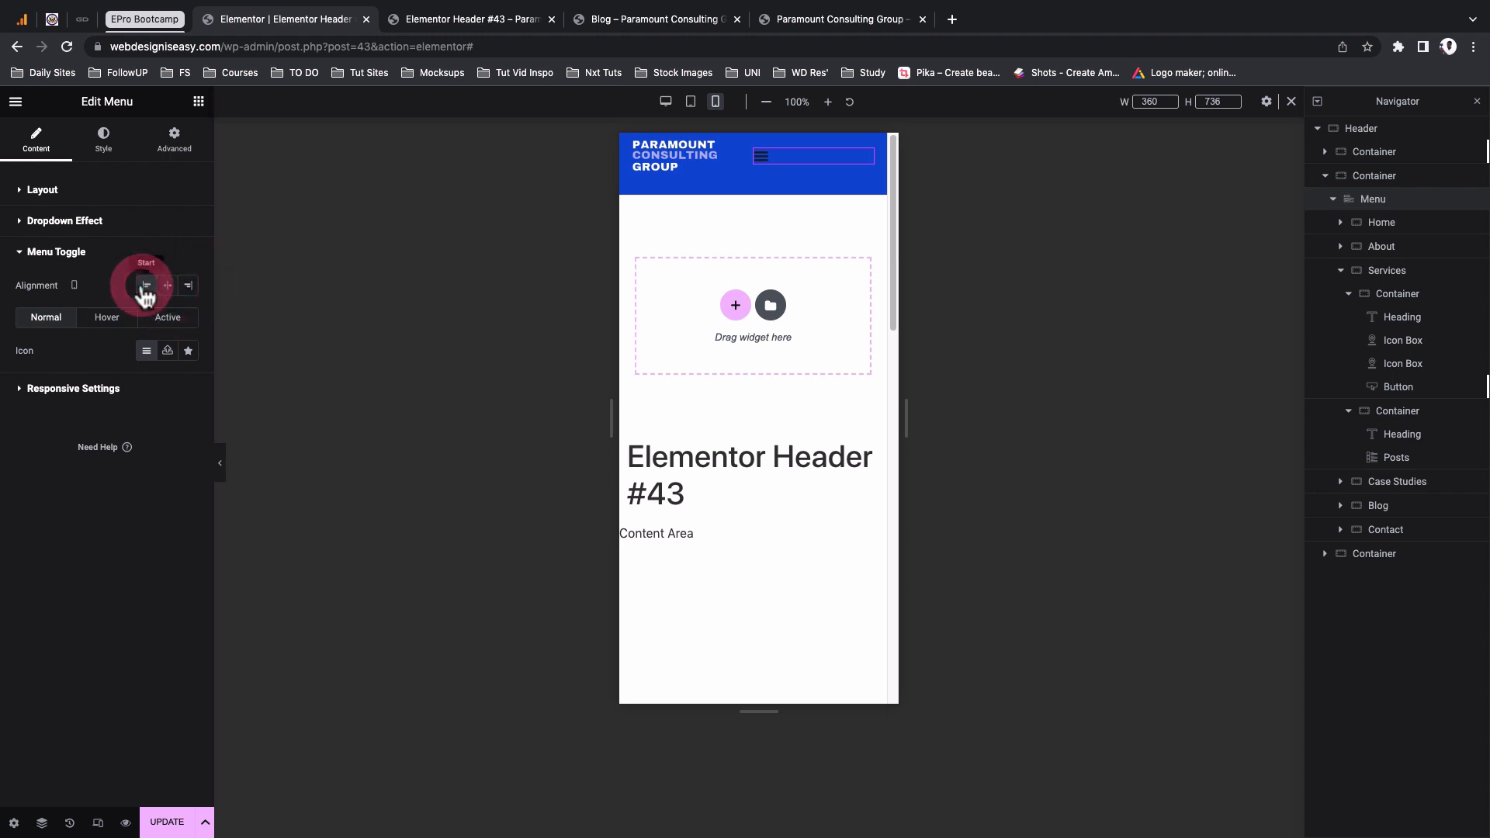
click(189, 287)
Look over the menu toggle's normal-state icon option and open the Menu widget's Responsive Settings
click(29, 326)
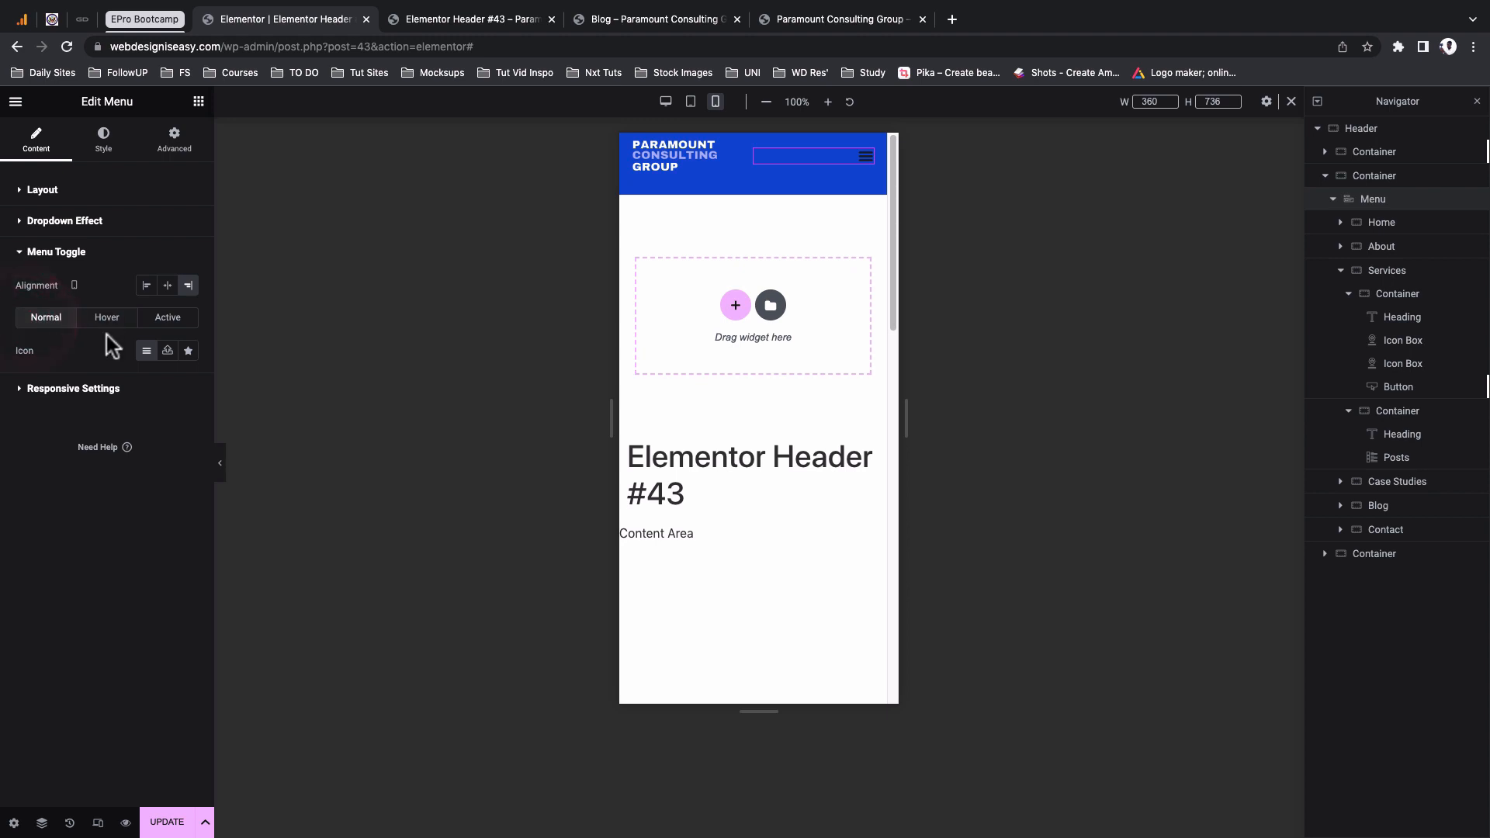
click(145, 351)
click(94, 389)
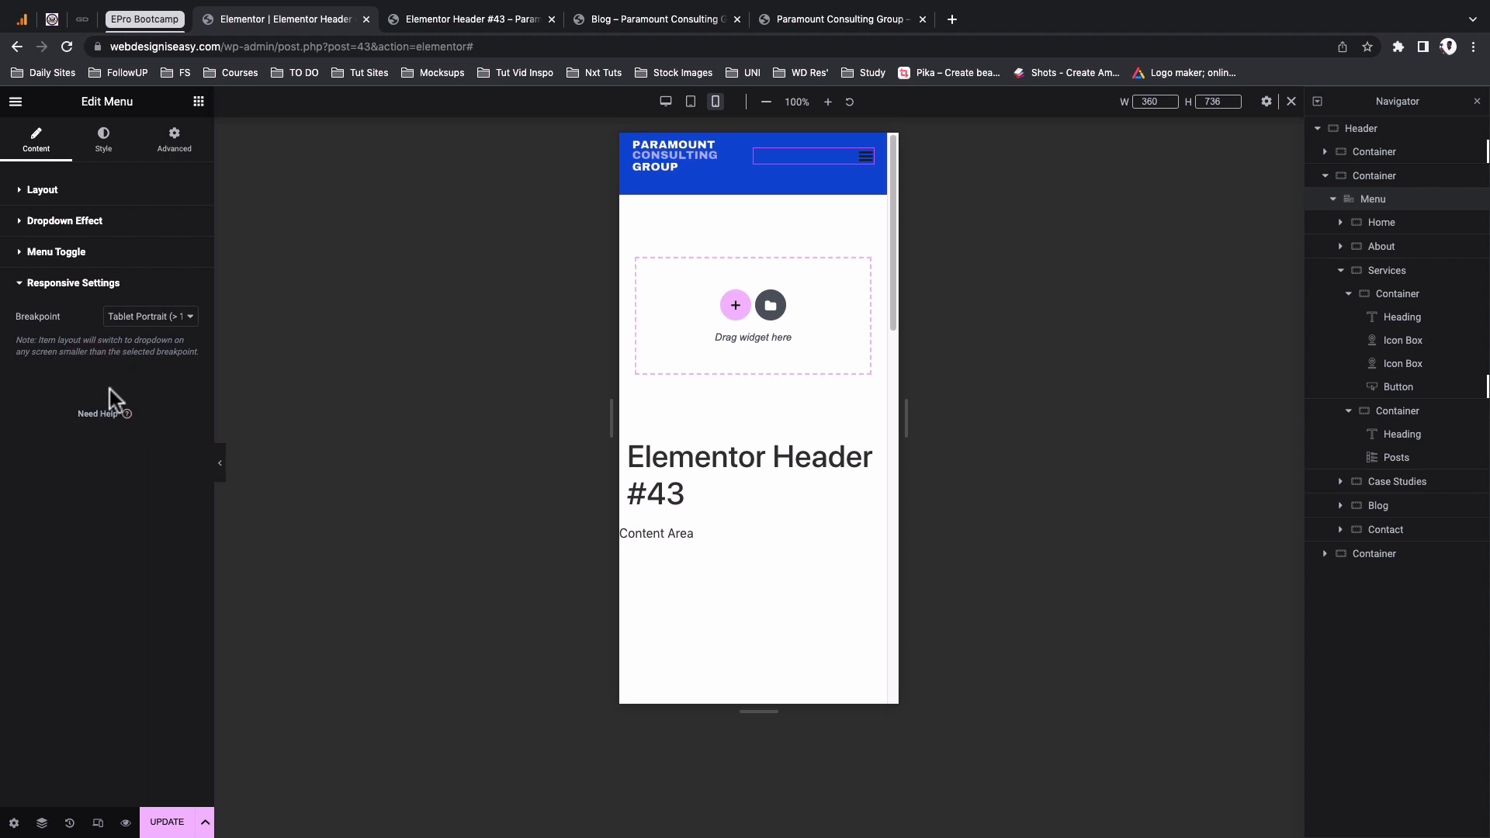
Check the Menu widget's responsive breakpoint choices and look over its Menu Items style settings at desktop size
click(146, 321)
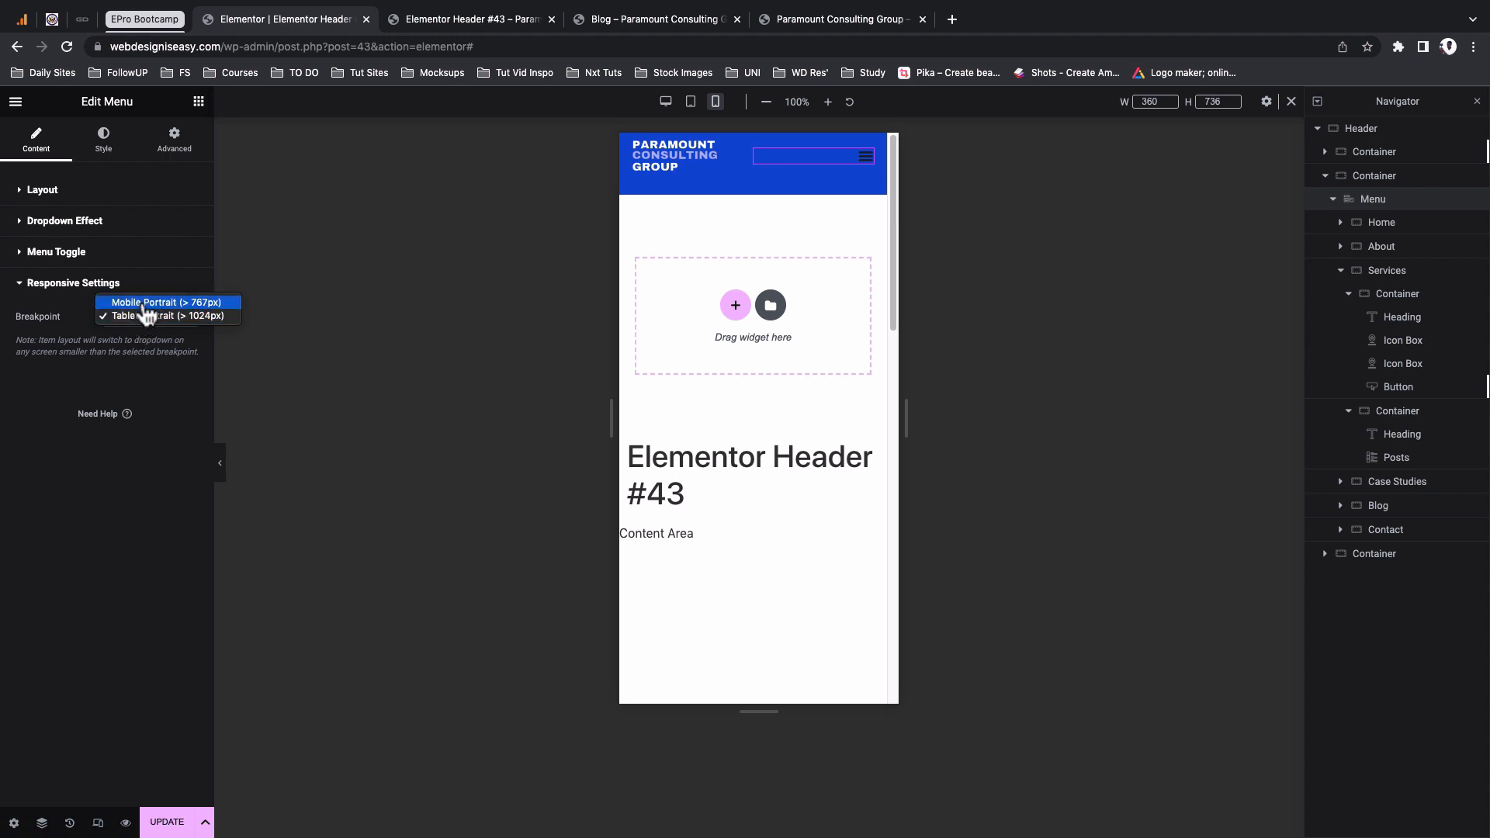
click(147, 354)
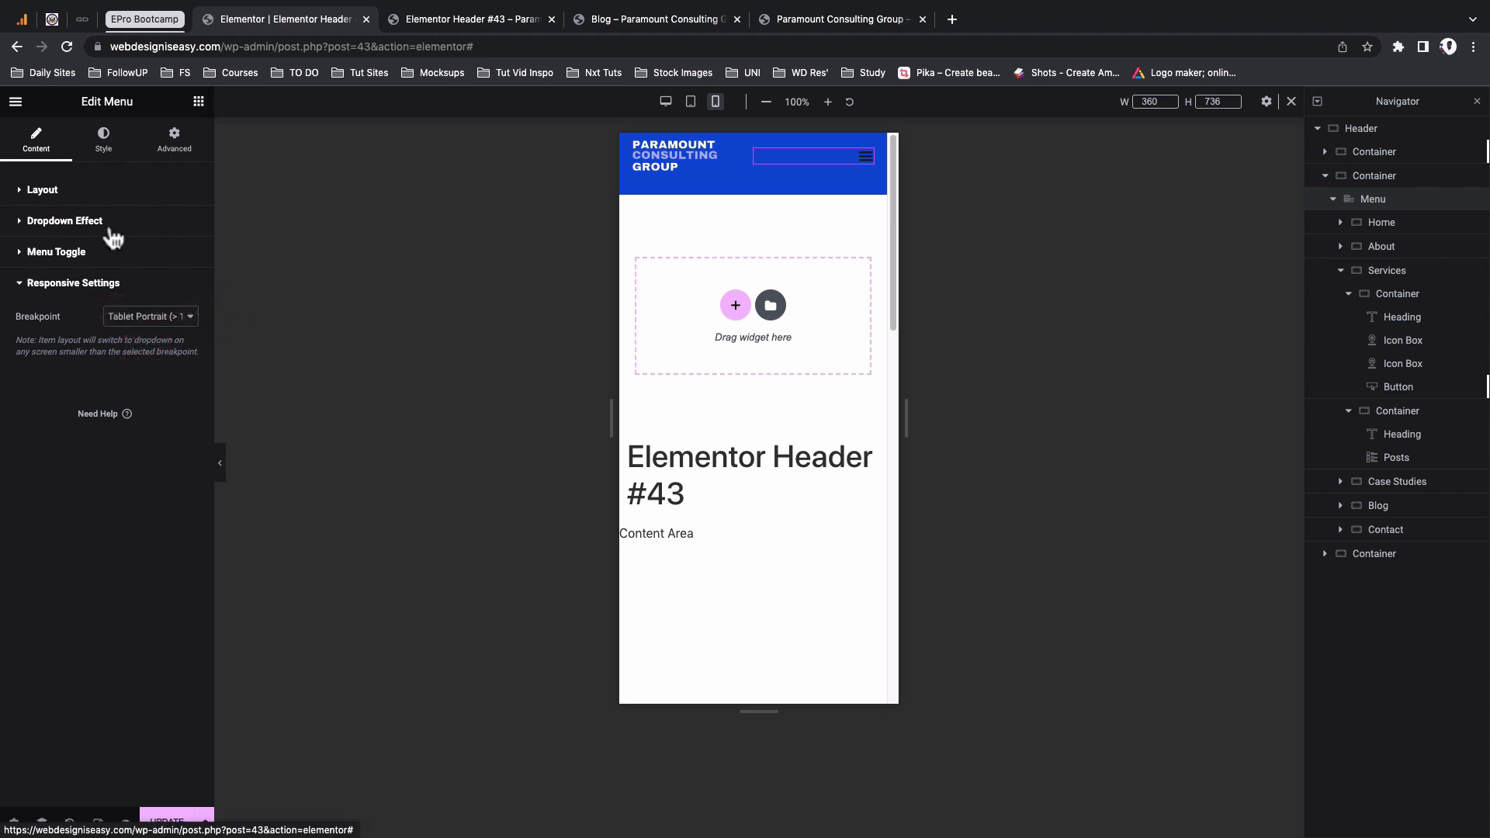
click(111, 144)
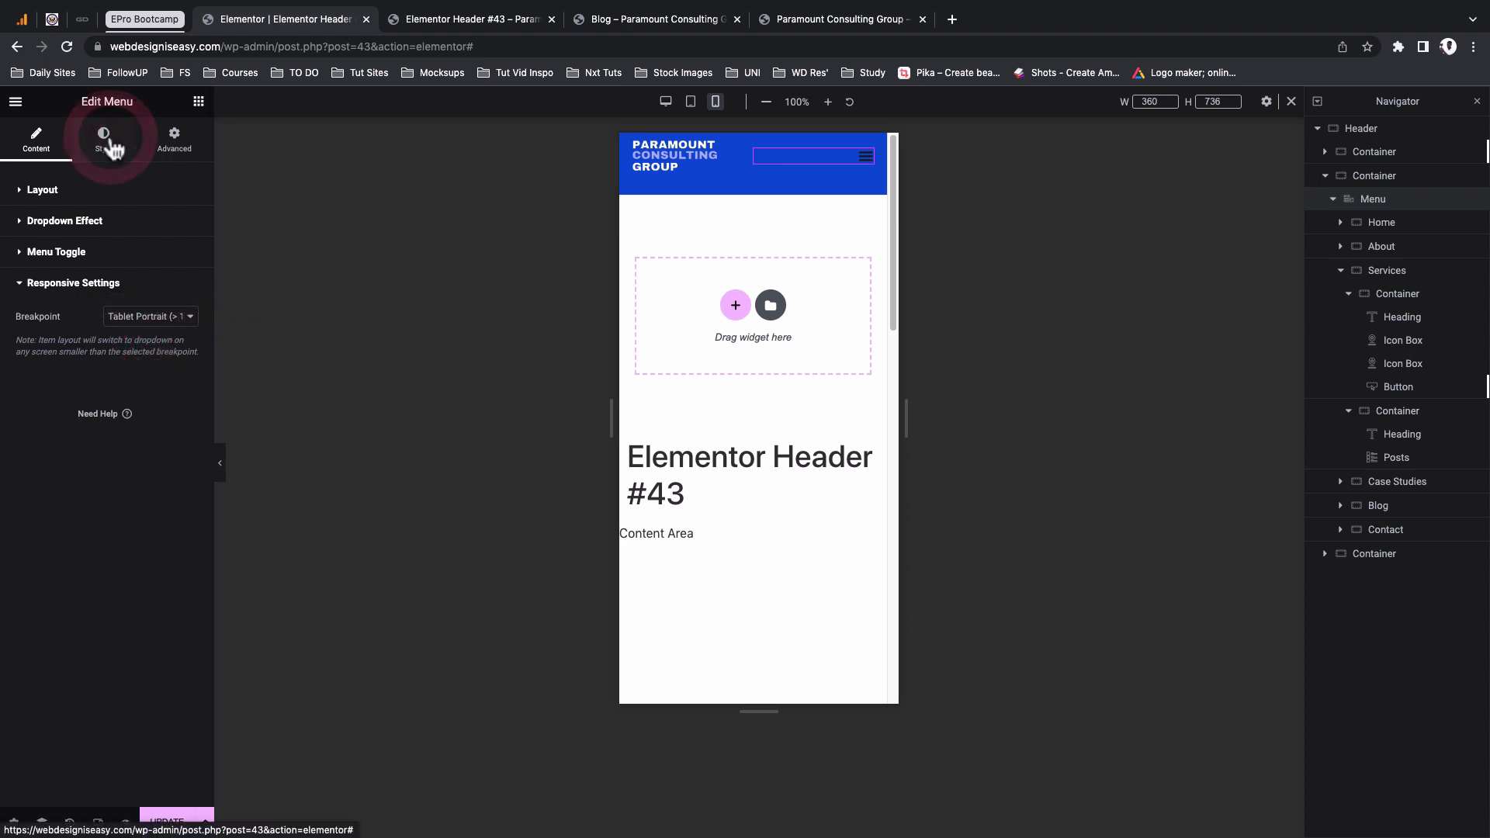
click(666, 103)
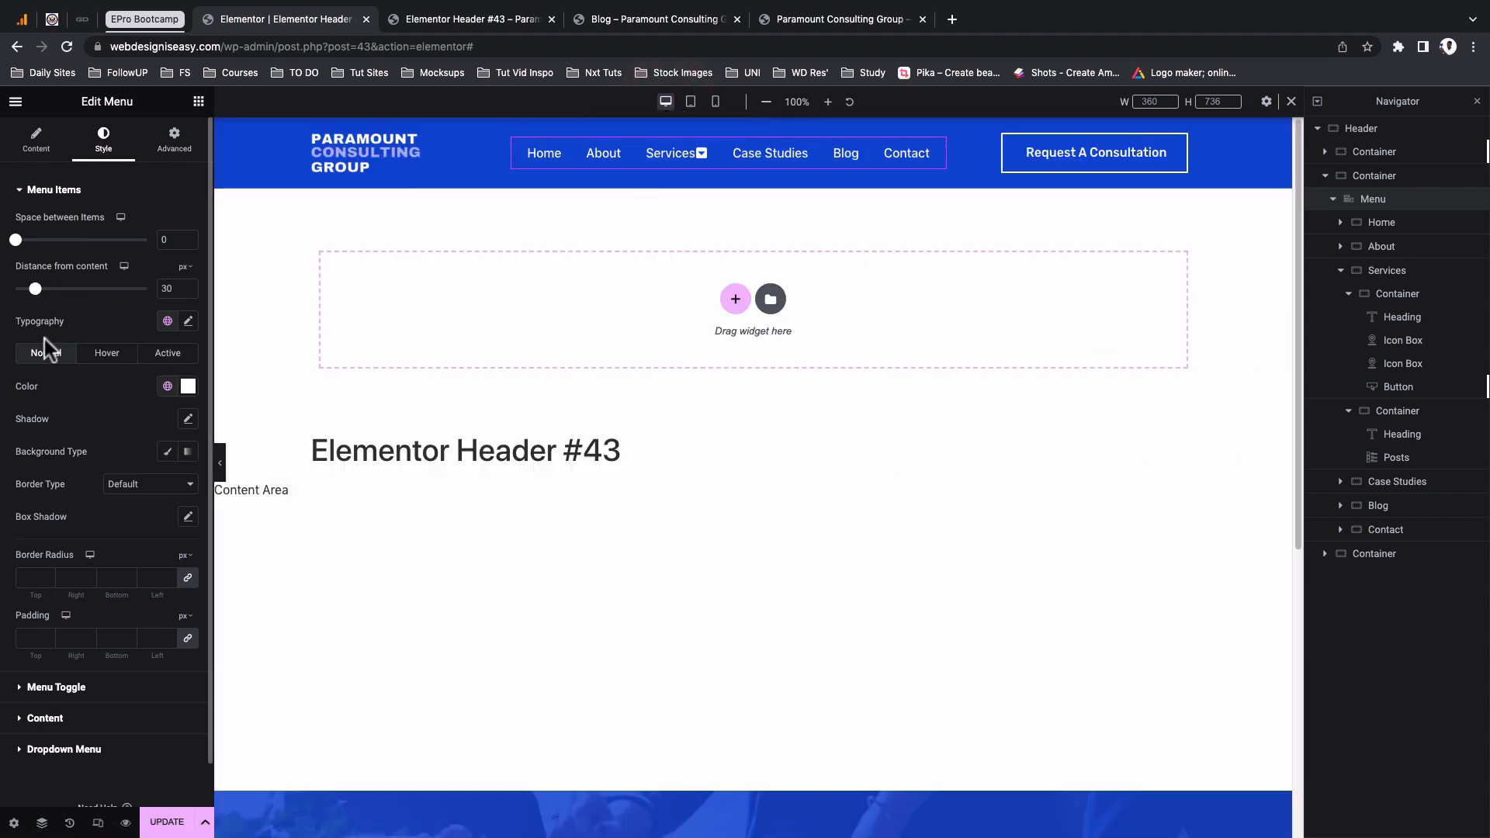
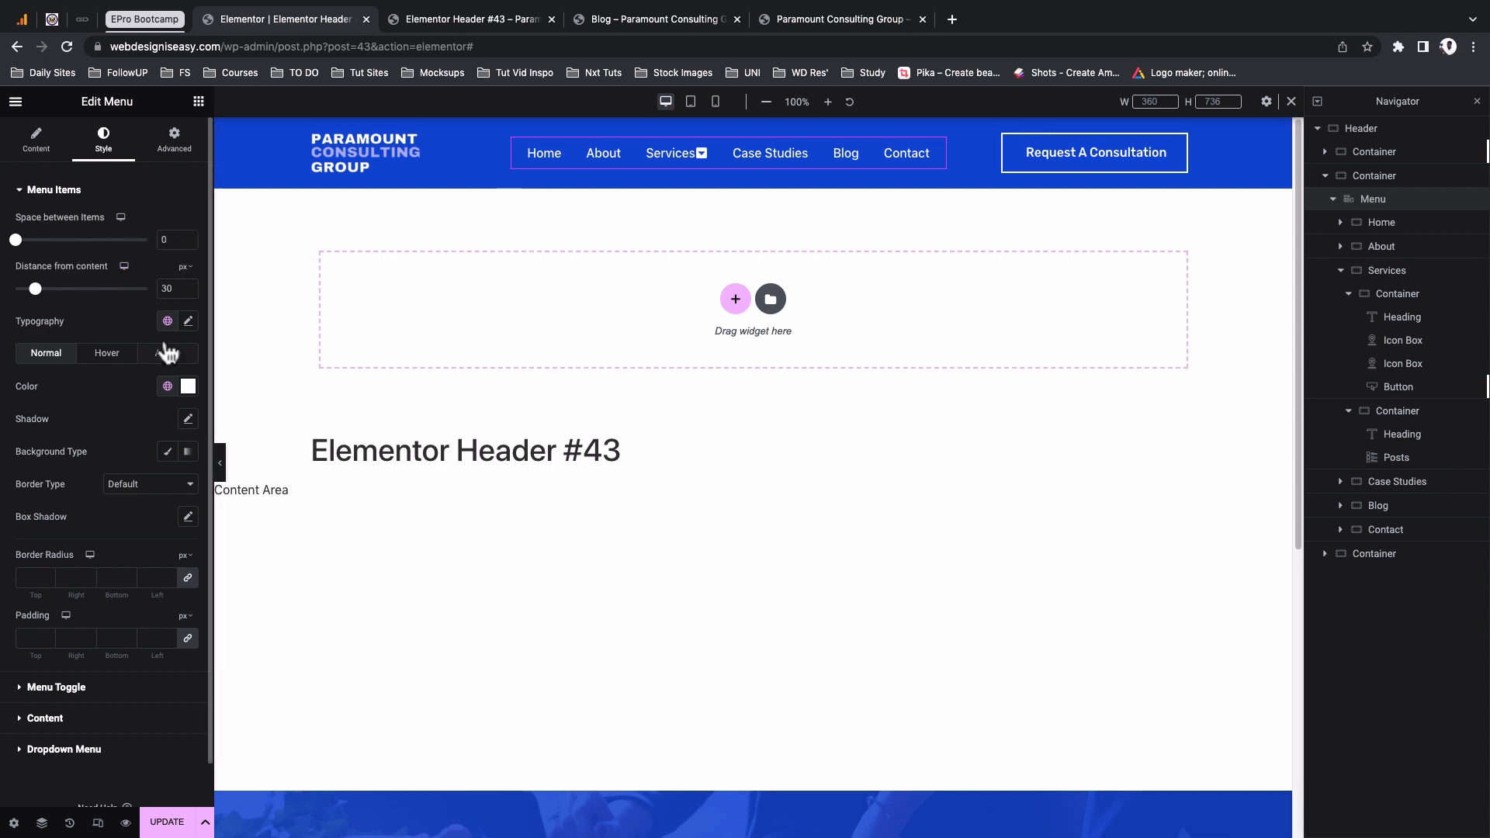
scroll(90, 440, down, 1)
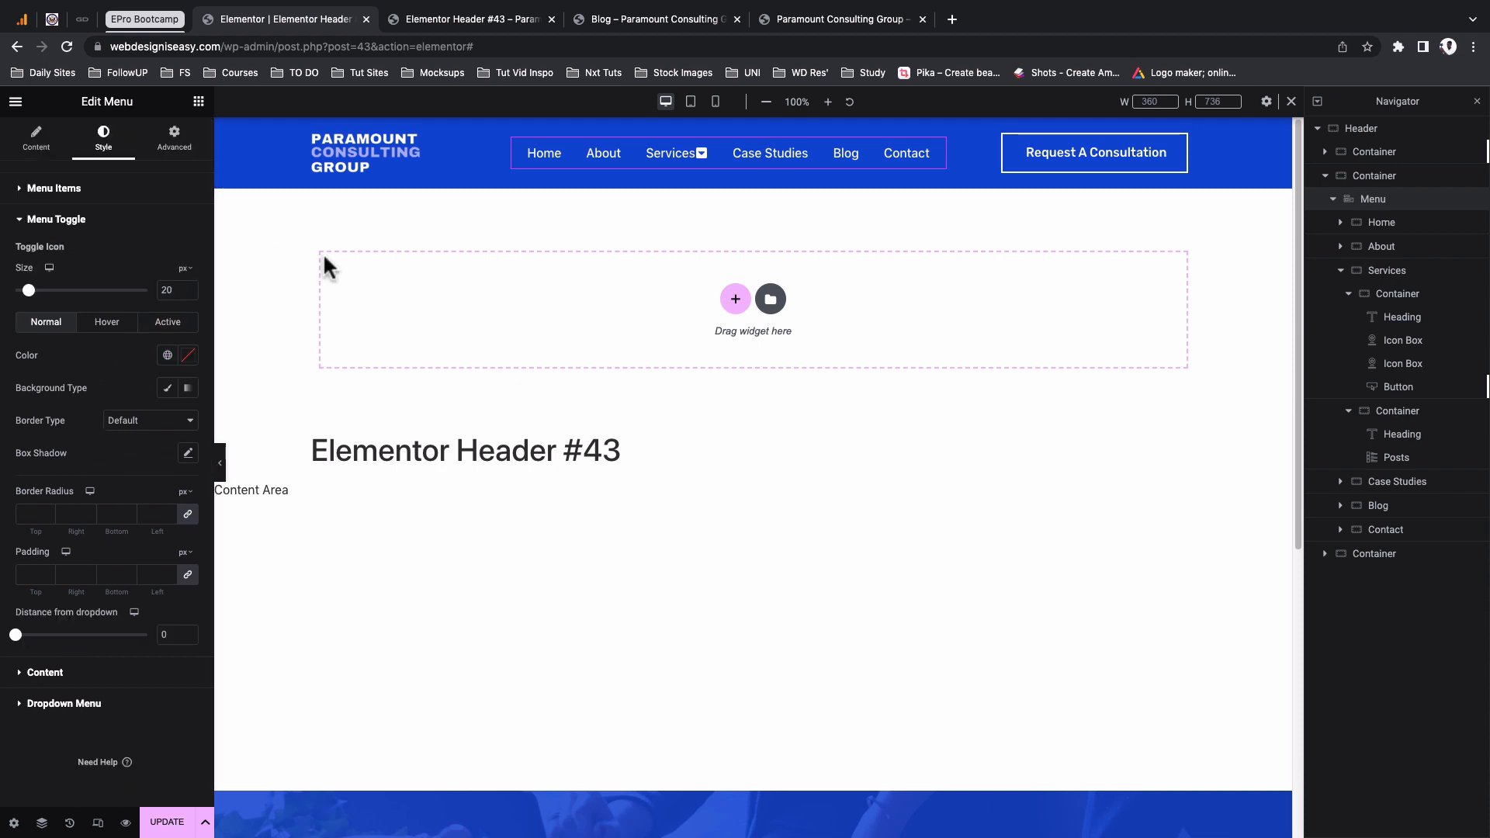
At mobile size, set the menu toggle icon's size to 30 px and its normal color to White Elements
click(712, 102)
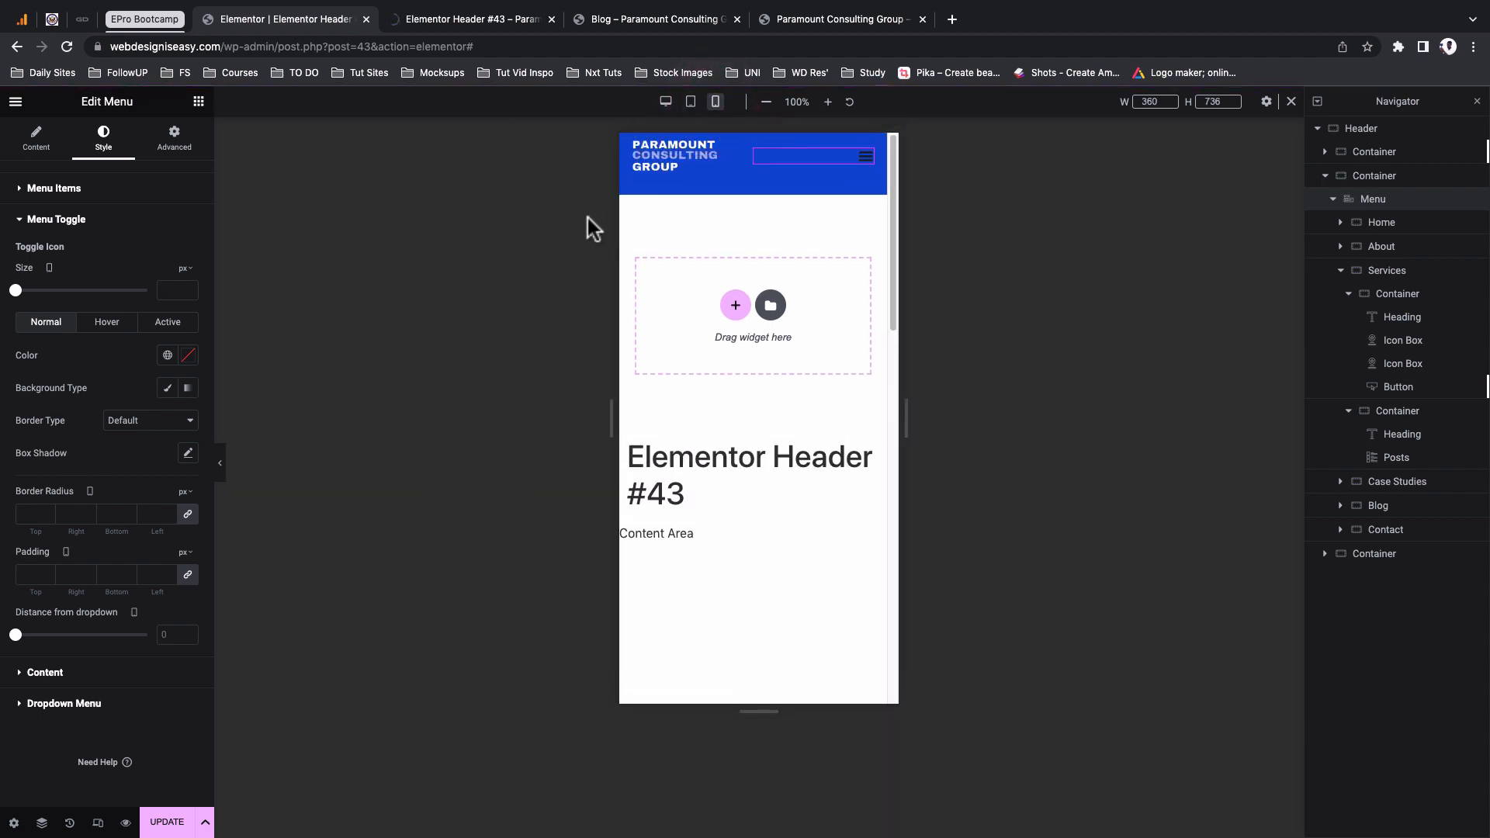
click(171, 291)
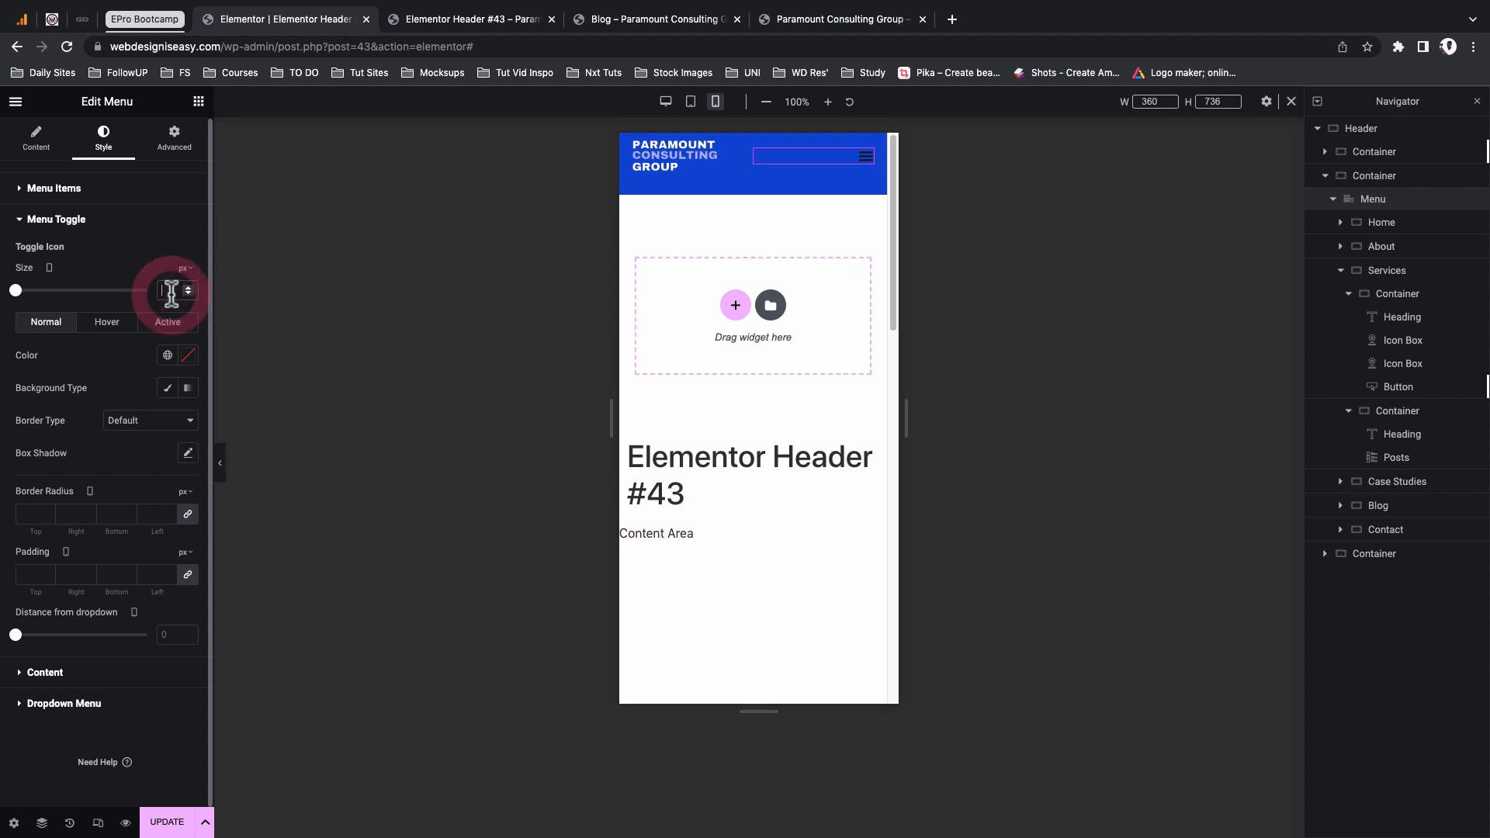
text(30)
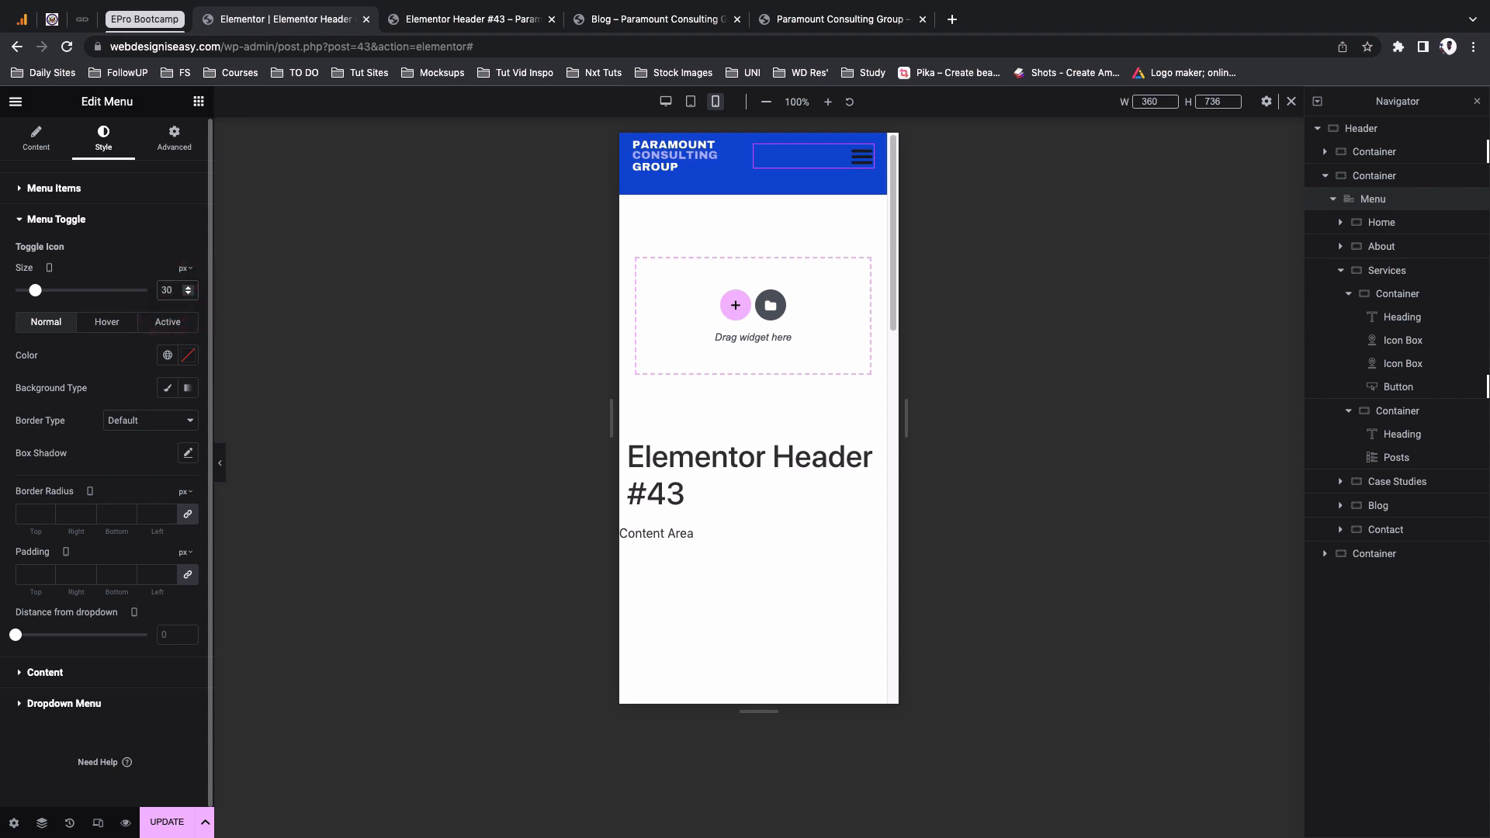
click(167, 355)
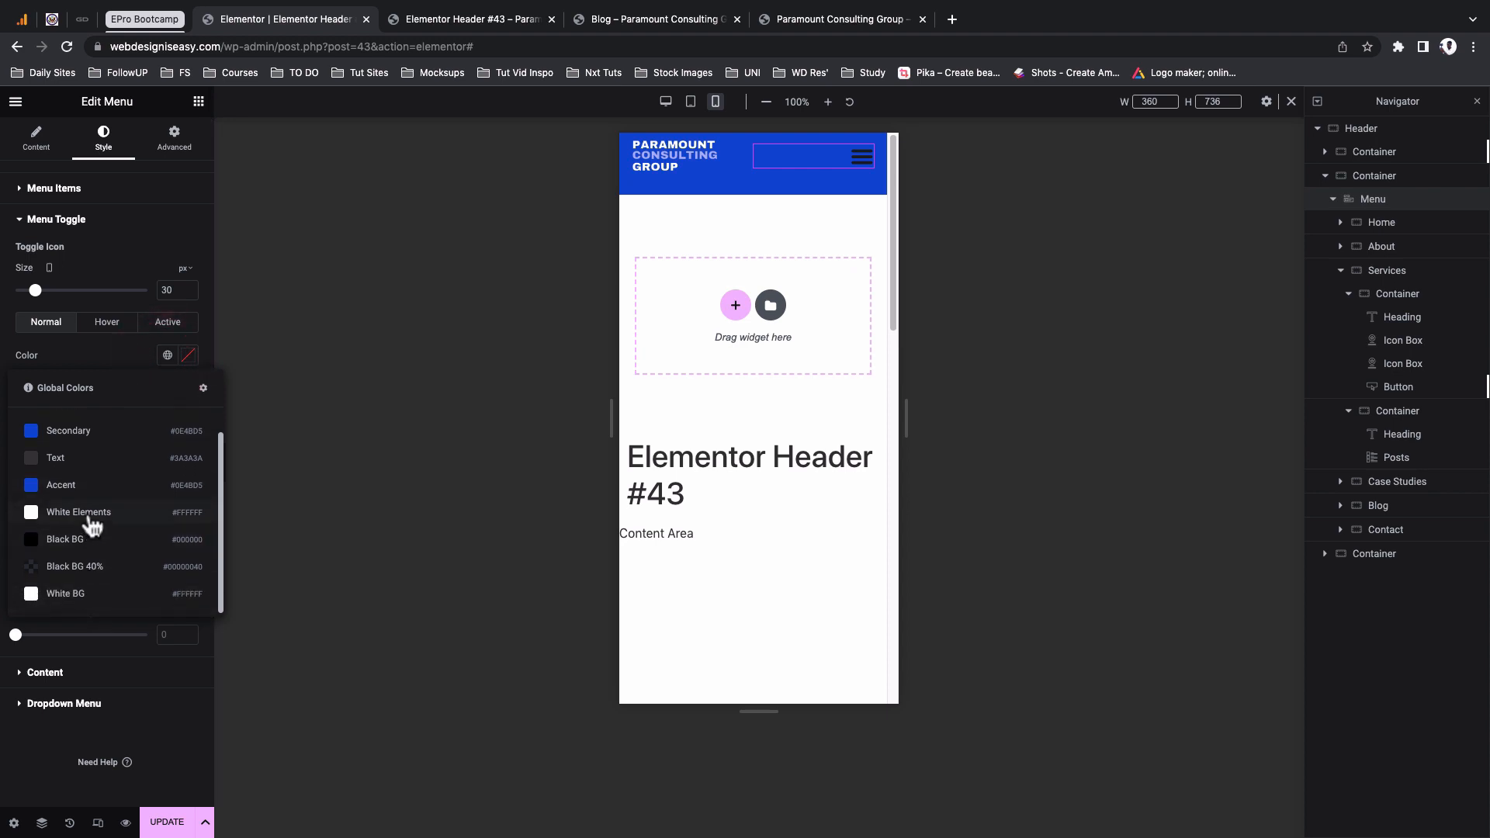
click(87, 513)
Set the menu toggle icon's hover and active colors to the White Elements global color
click(115, 322)
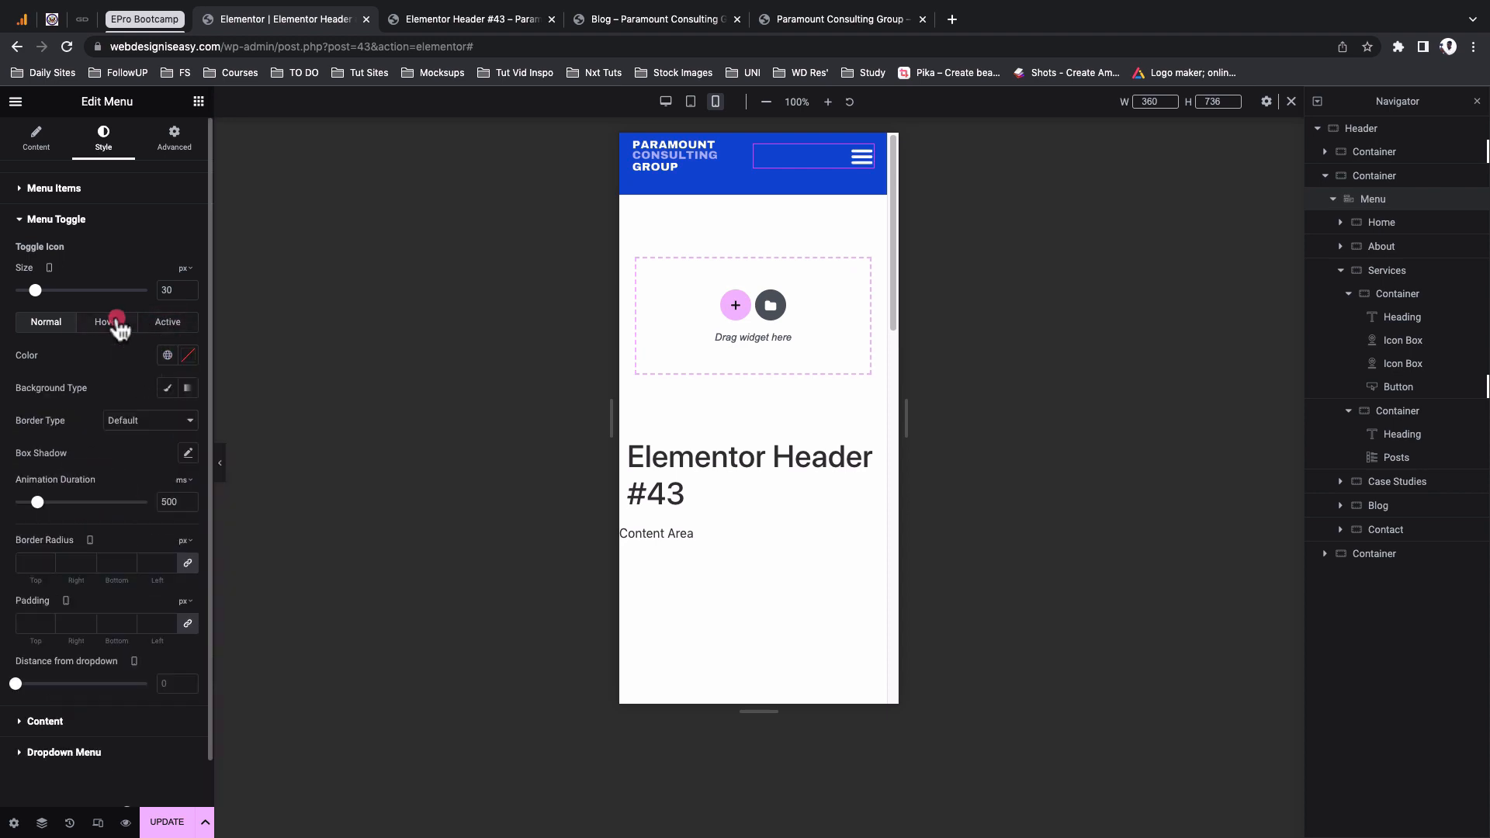
click(167, 354)
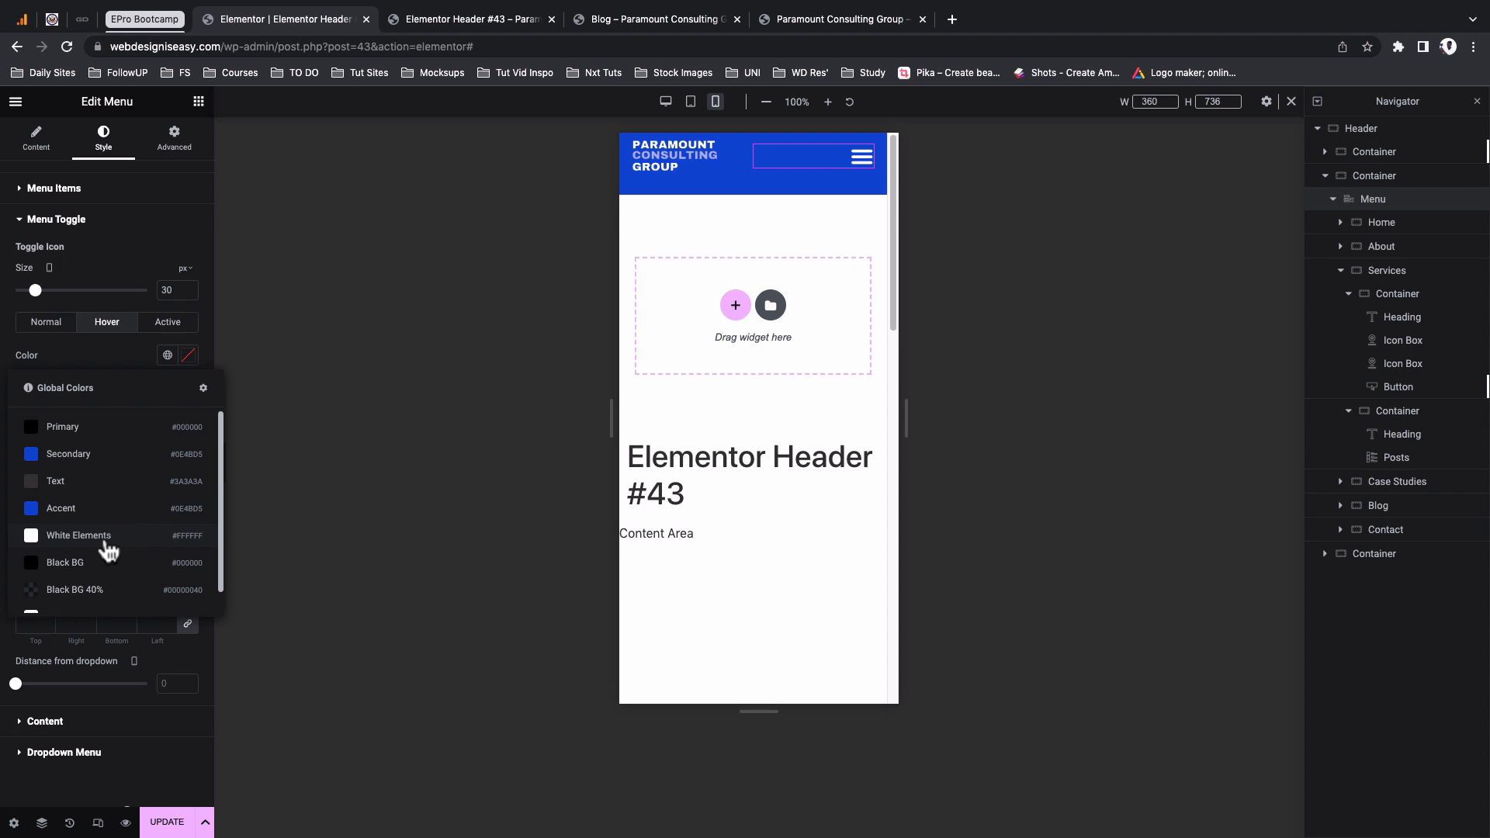
click(95, 541)
click(165, 324)
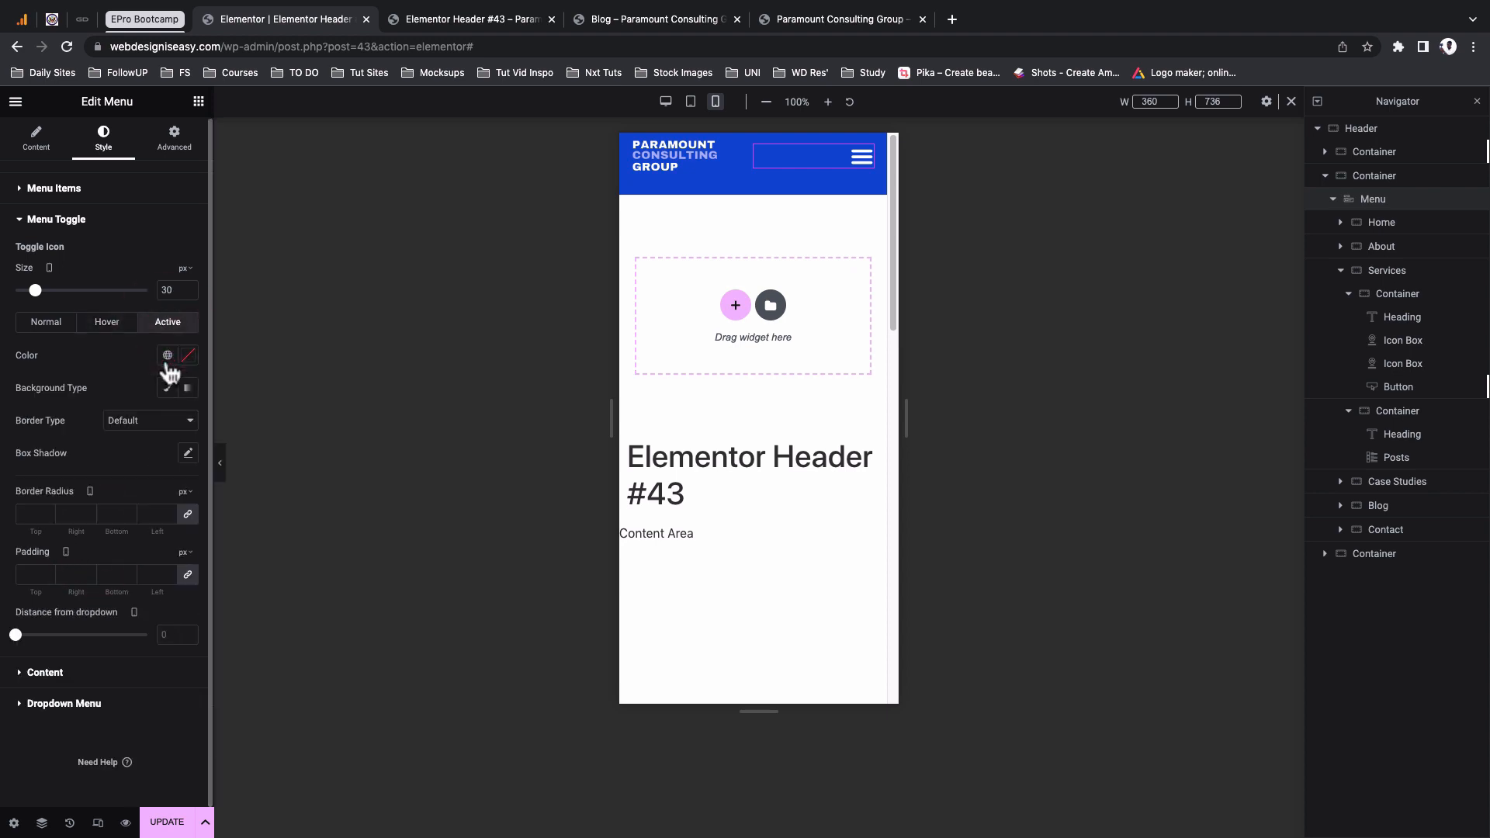
click(168, 355)
click(103, 534)
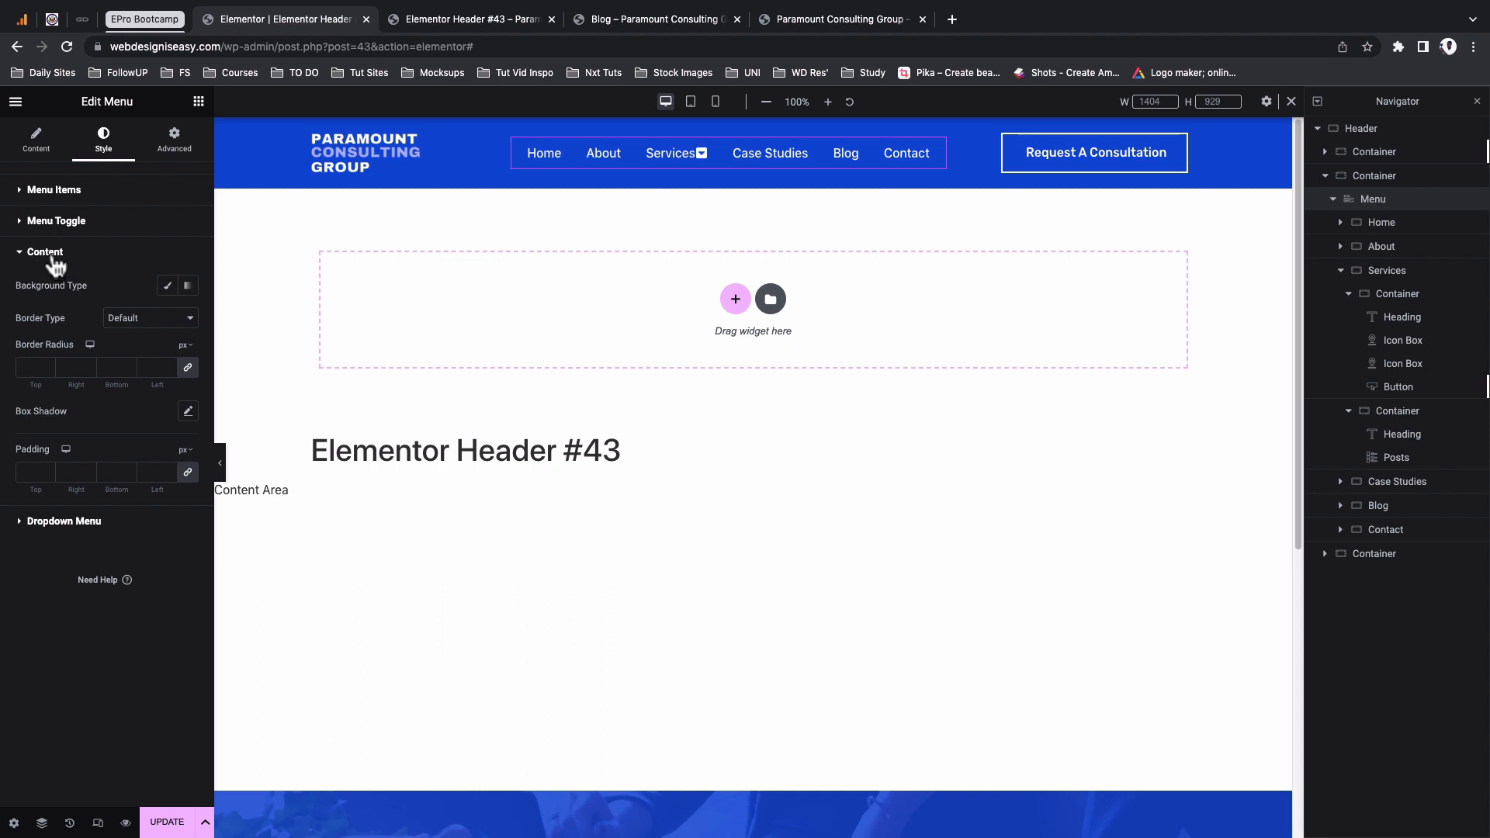
With the mobile menu expanded, set the dropdown menu items' text color to White Elements and give them a classic global blue background
click(50, 253)
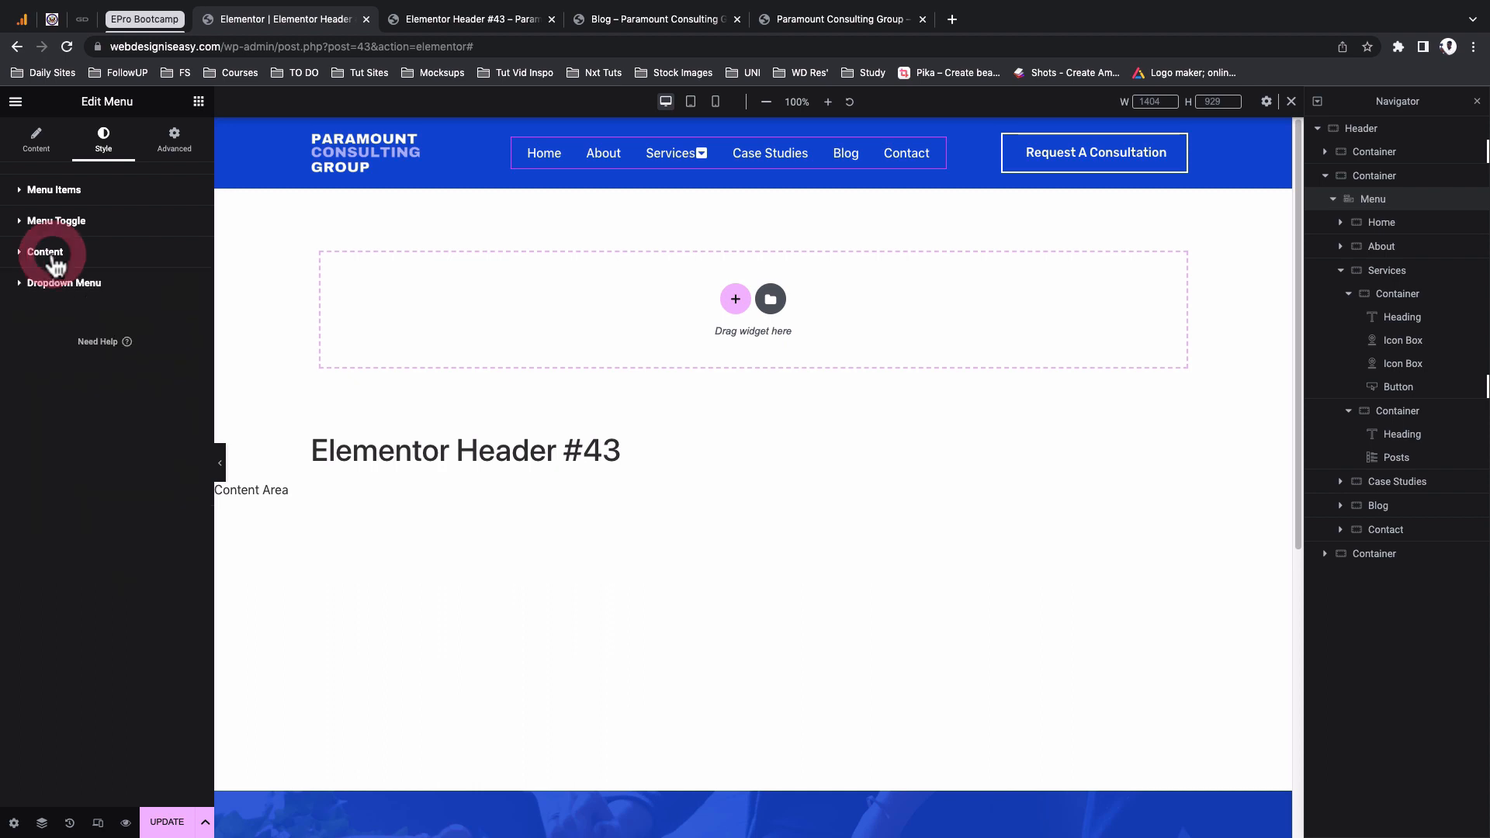
click(55, 284)
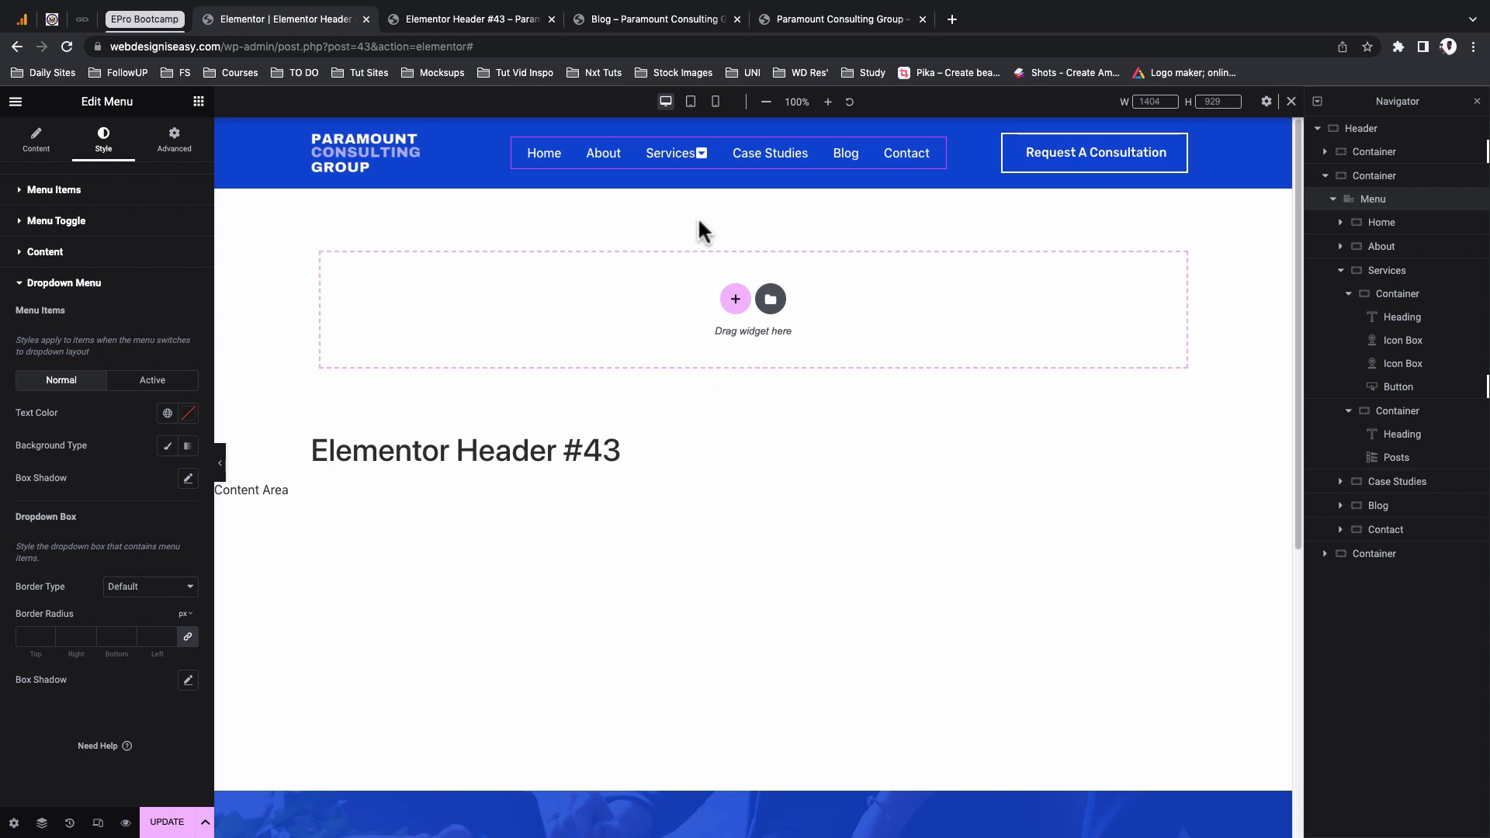
click(715, 101)
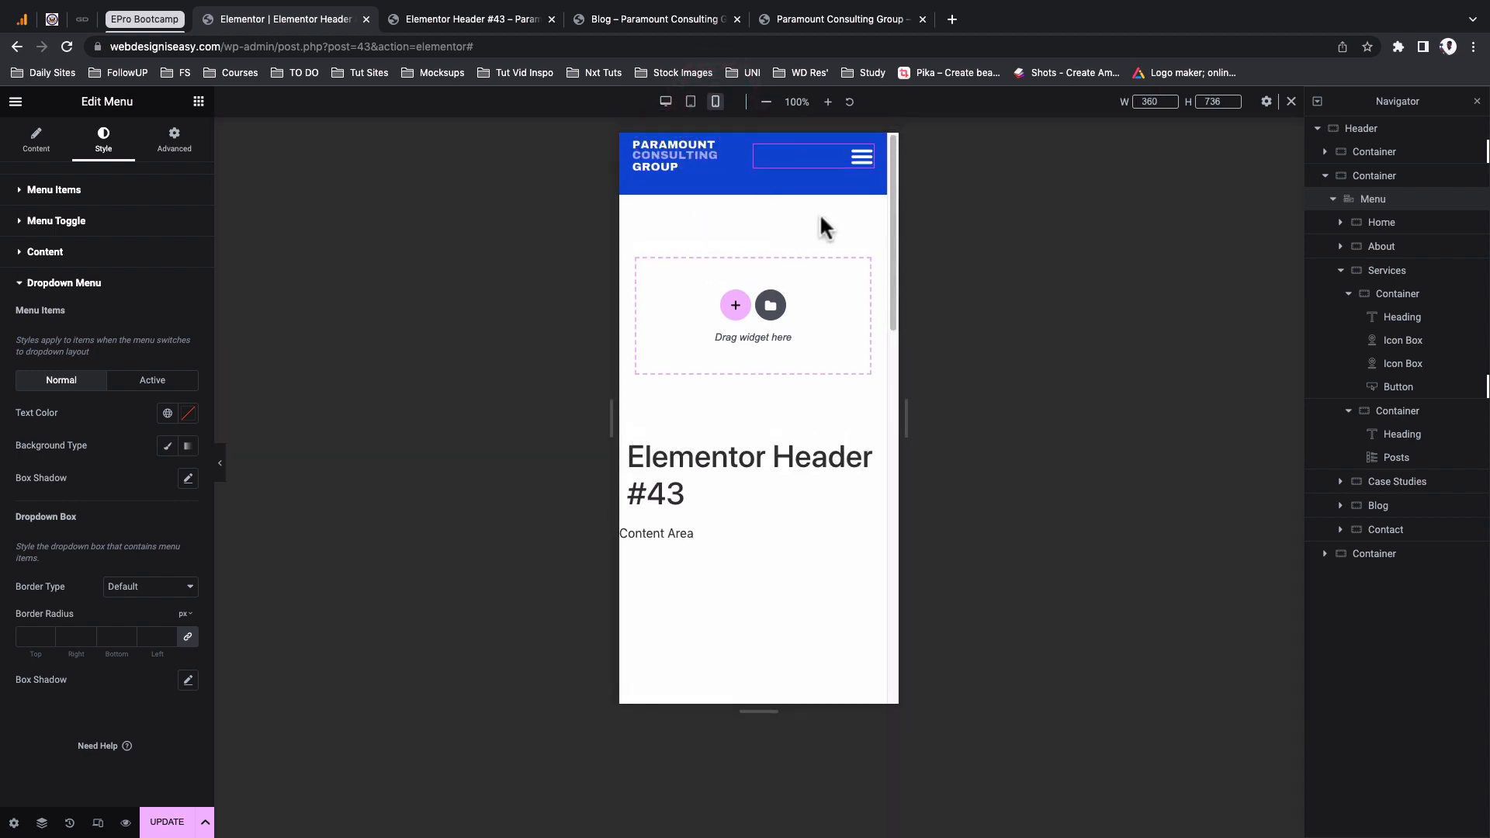
click(860, 173)
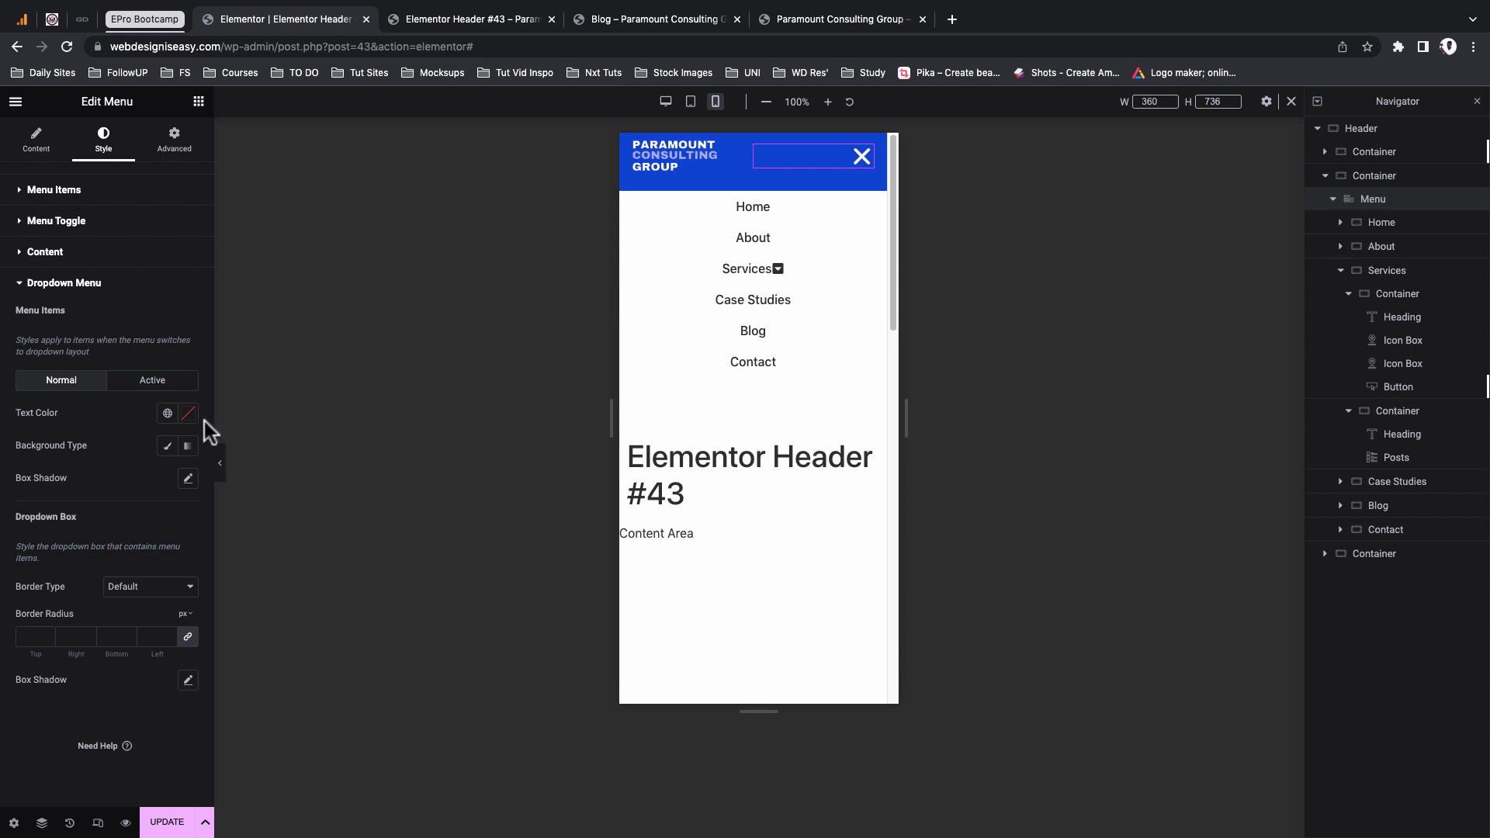
click(168, 413)
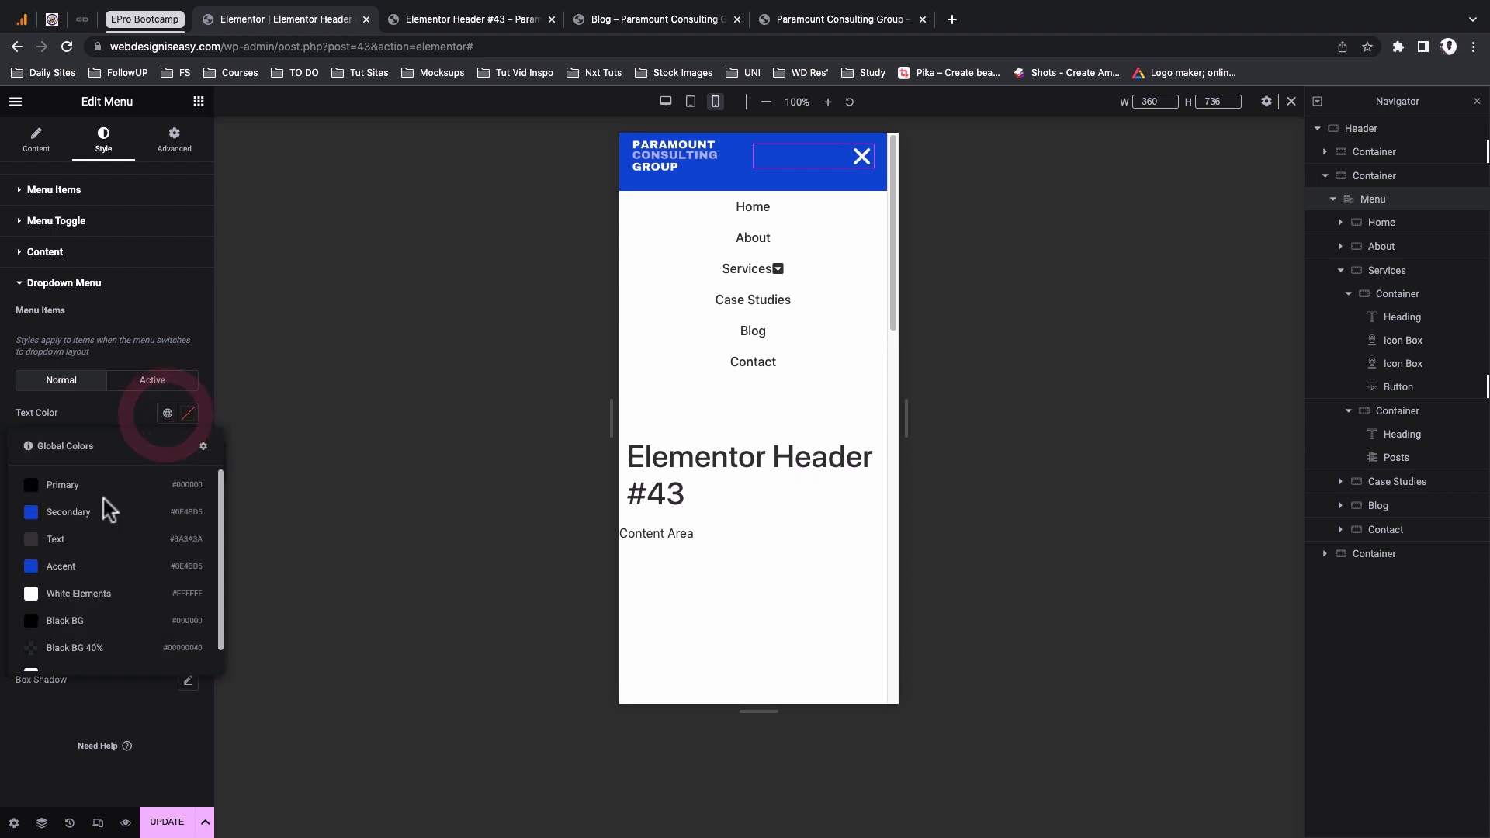
click(82, 592)
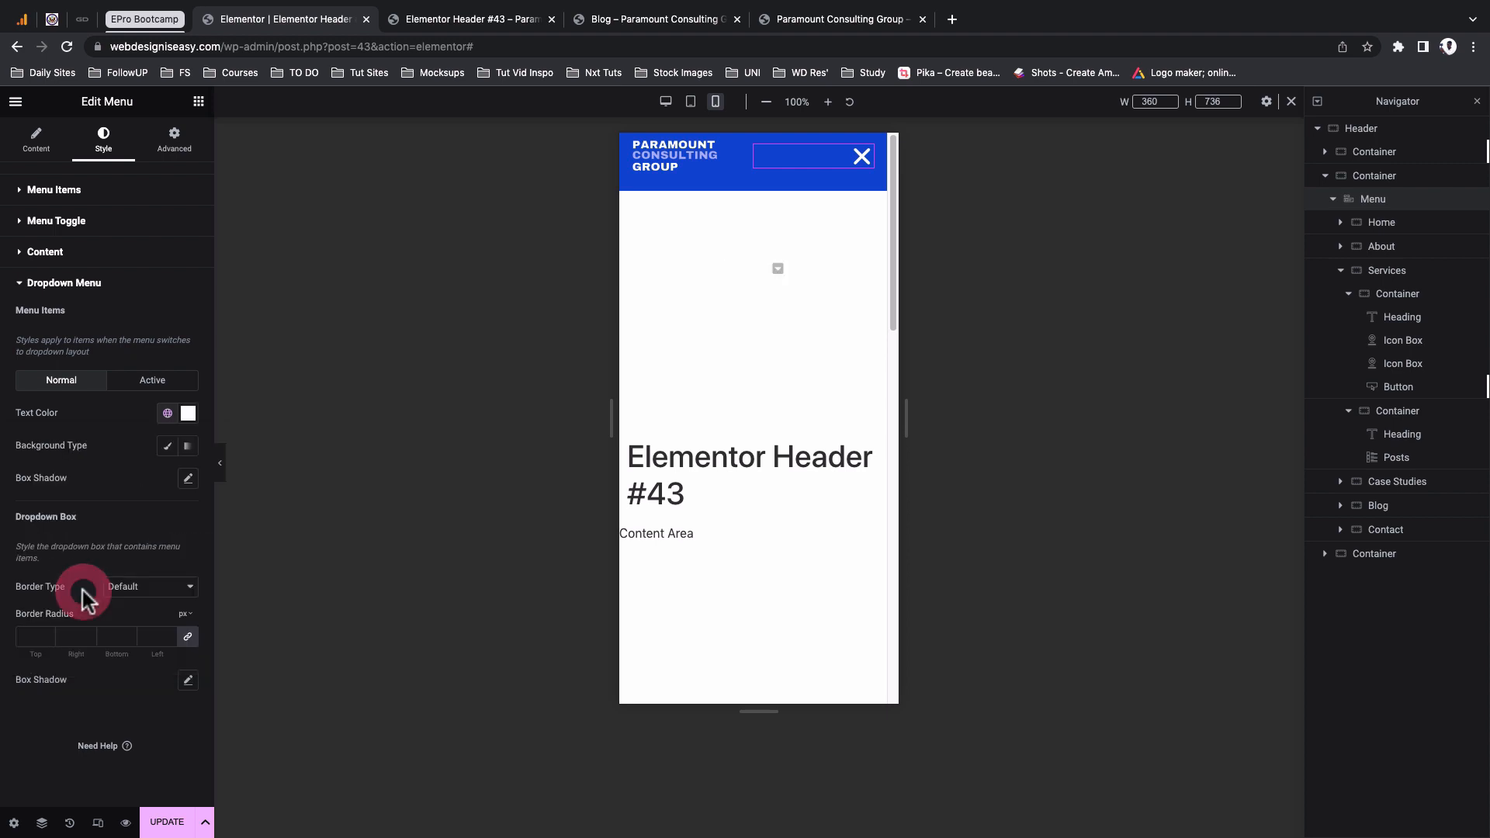
click(167, 447)
scroll(59, 524, down, 1)
scroll(73, 412, up, 1)
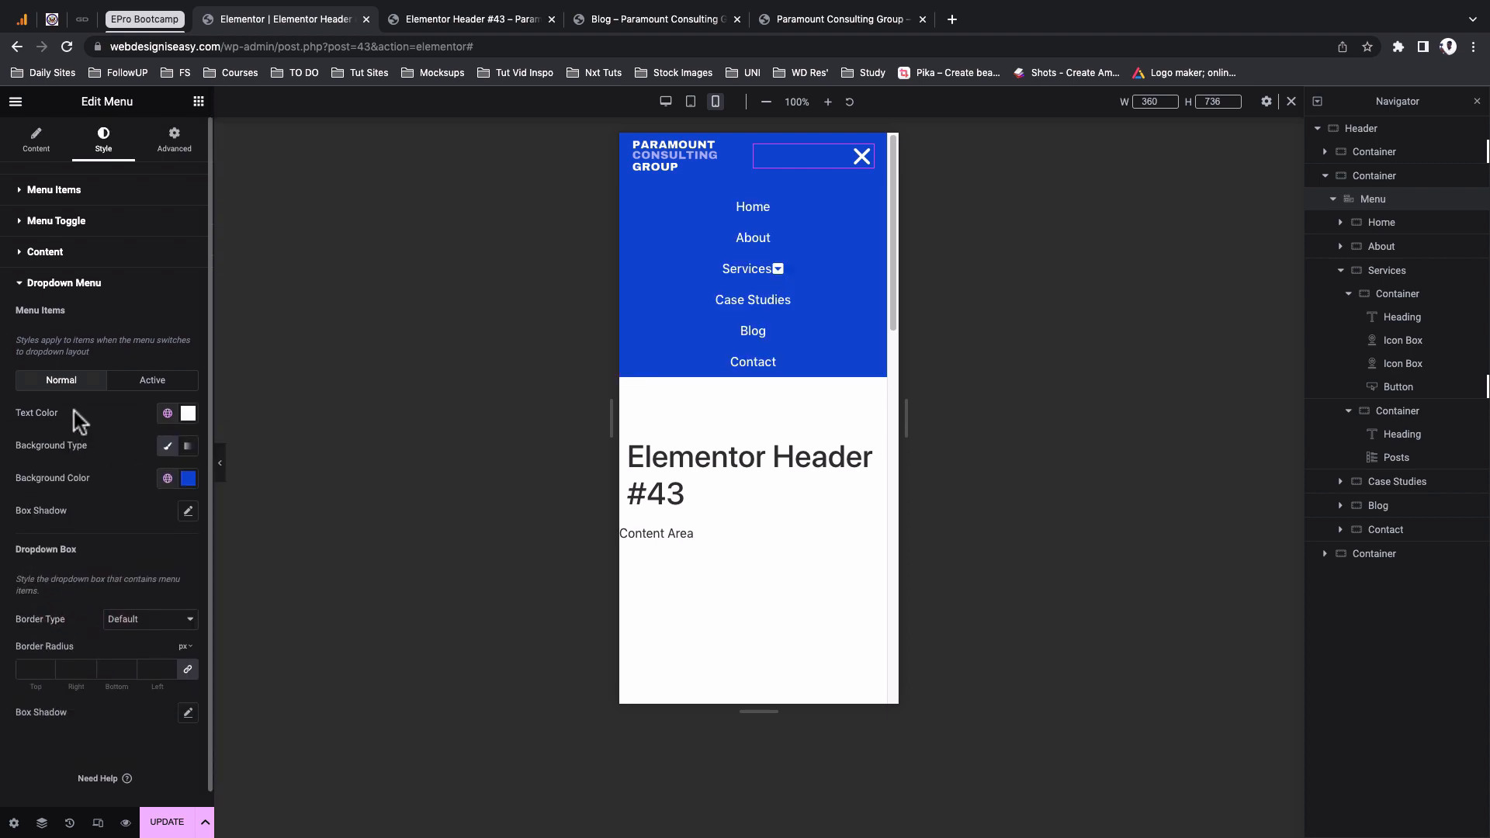
Expand Services in the mobile menu preview and examine how its mega menu content stacks
click(778, 272)
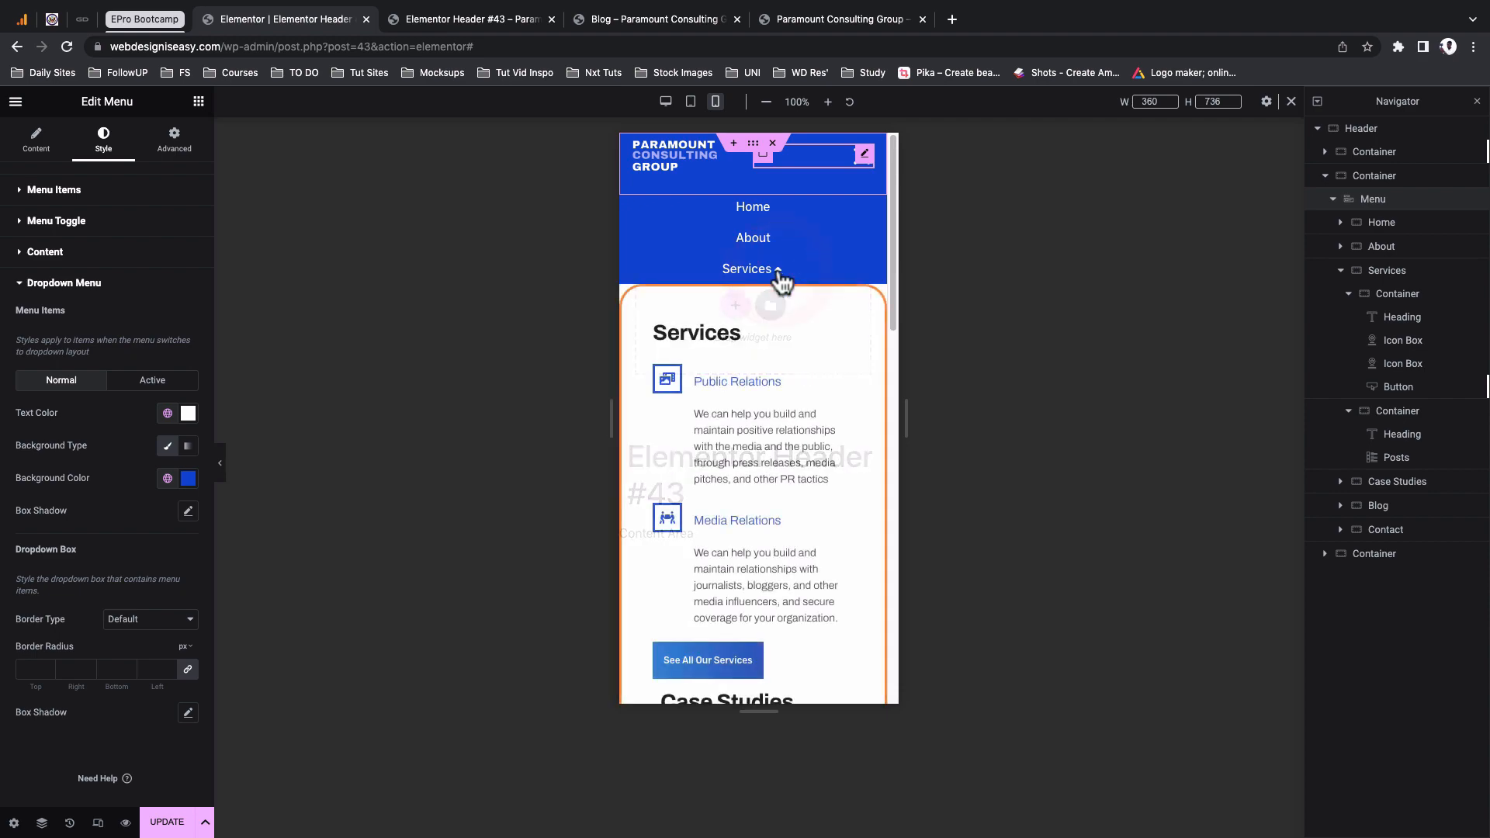
scroll(785, 473, down, 4)
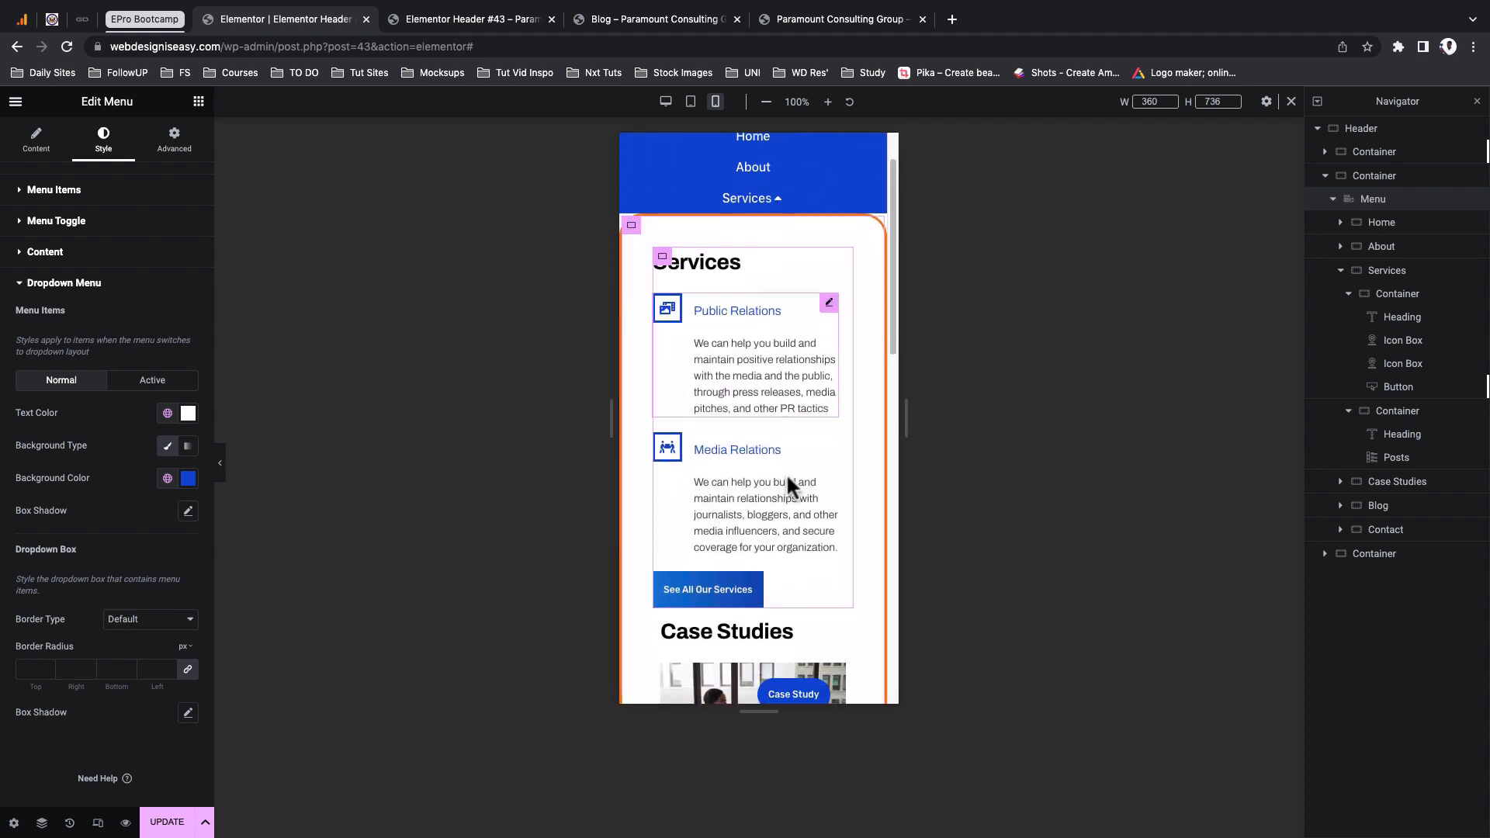
scroll(790, 487, up, 1)
scroll(788, 487, up, 3)
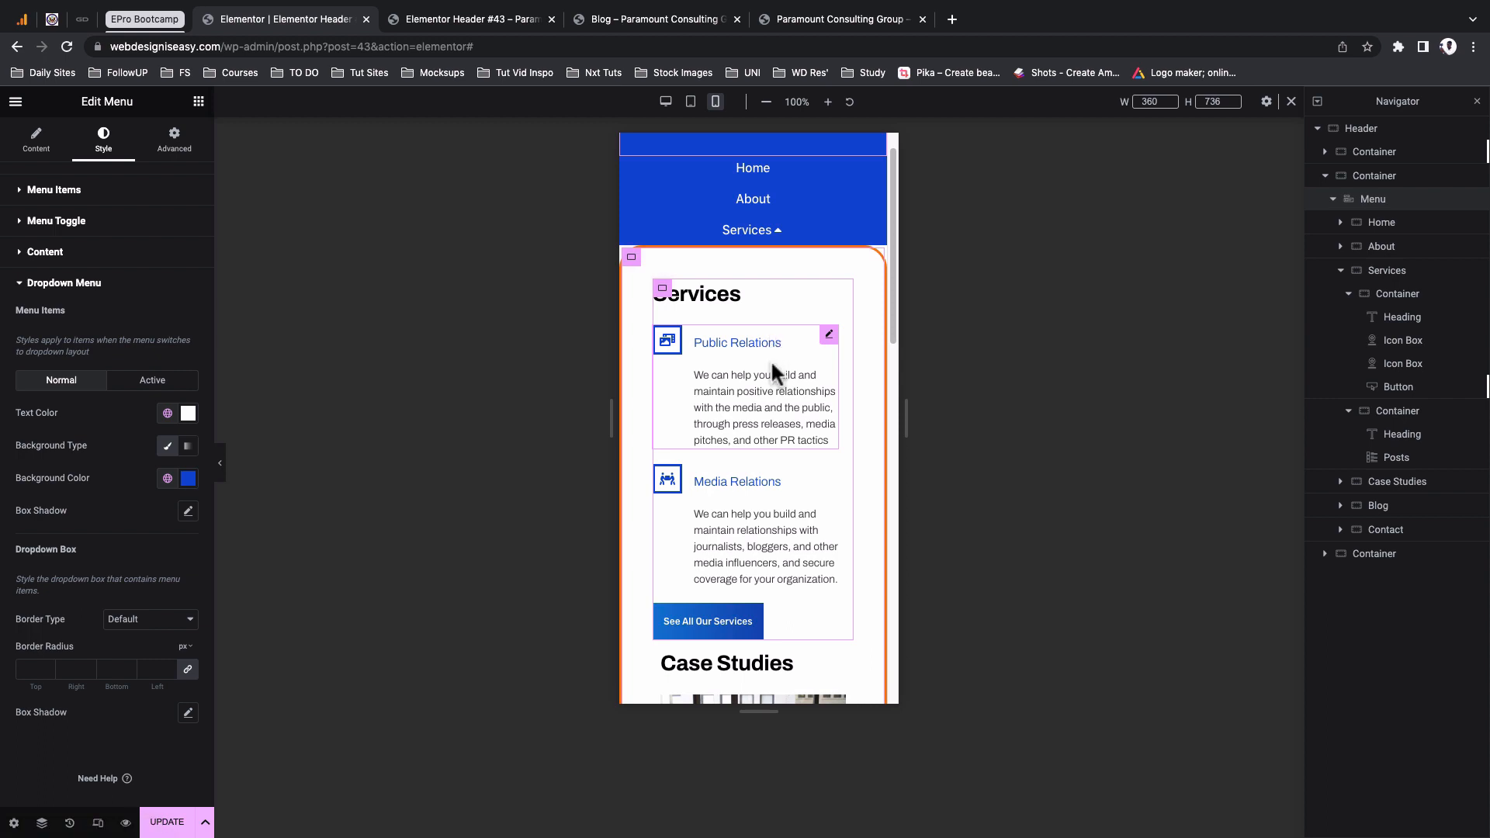
scroll(771, 360, down, 1)
scroll(784, 443, up, 2)
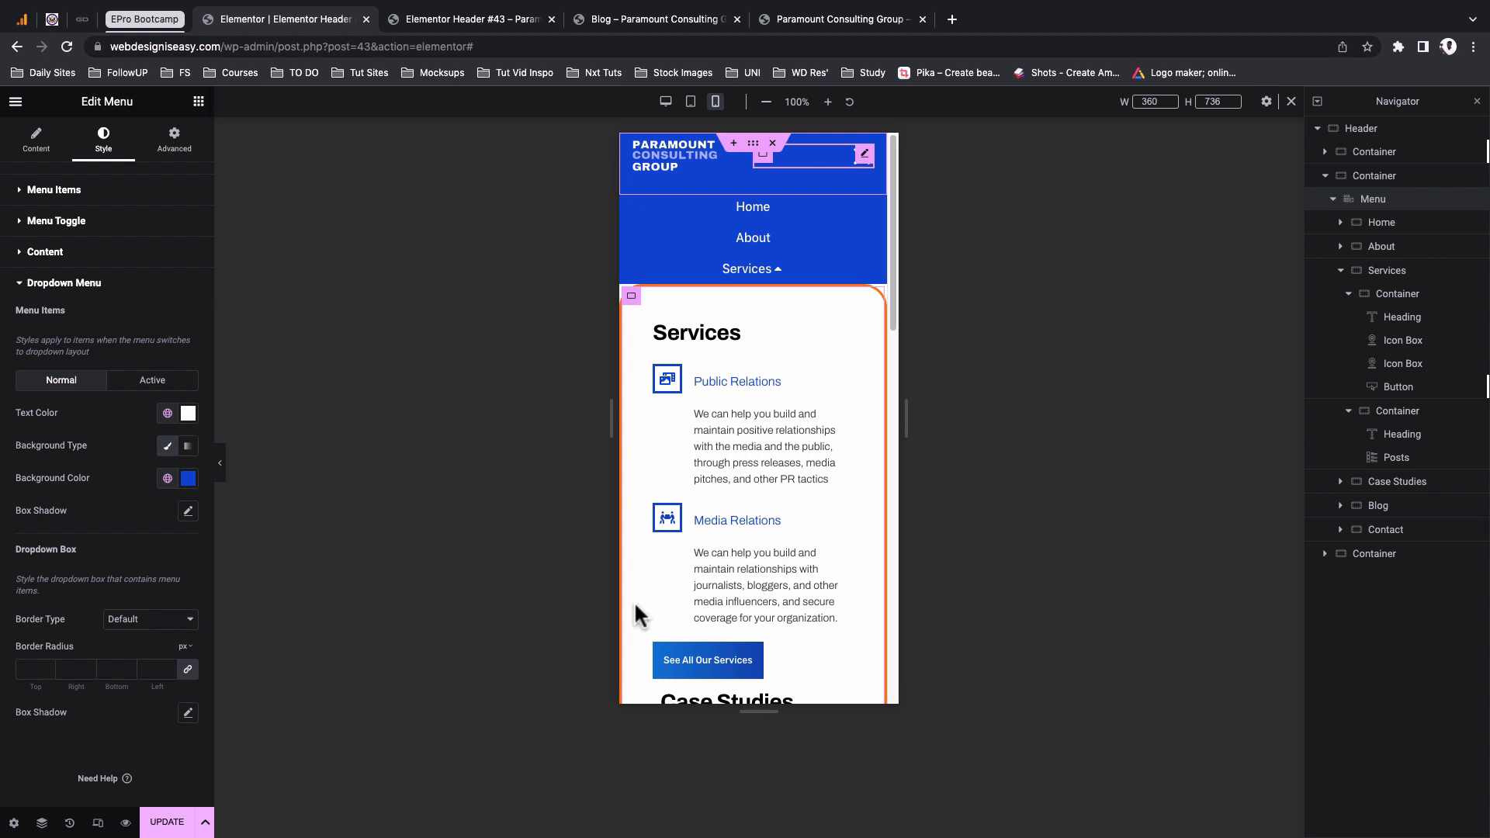
scroll(664, 613, down, 3)
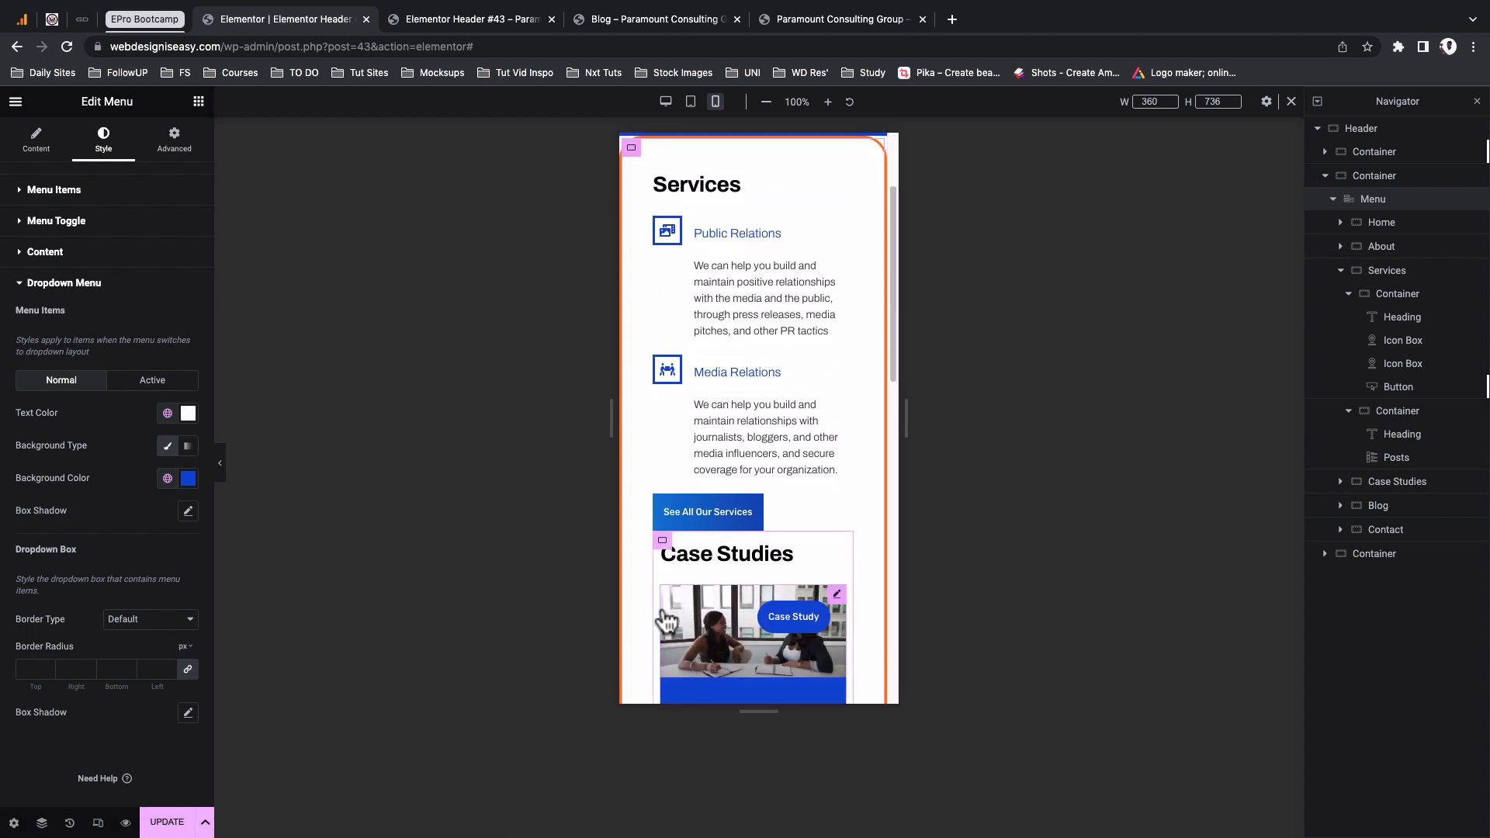
scroll(666, 619, down, 2)
scroll(772, 283, up, 5)
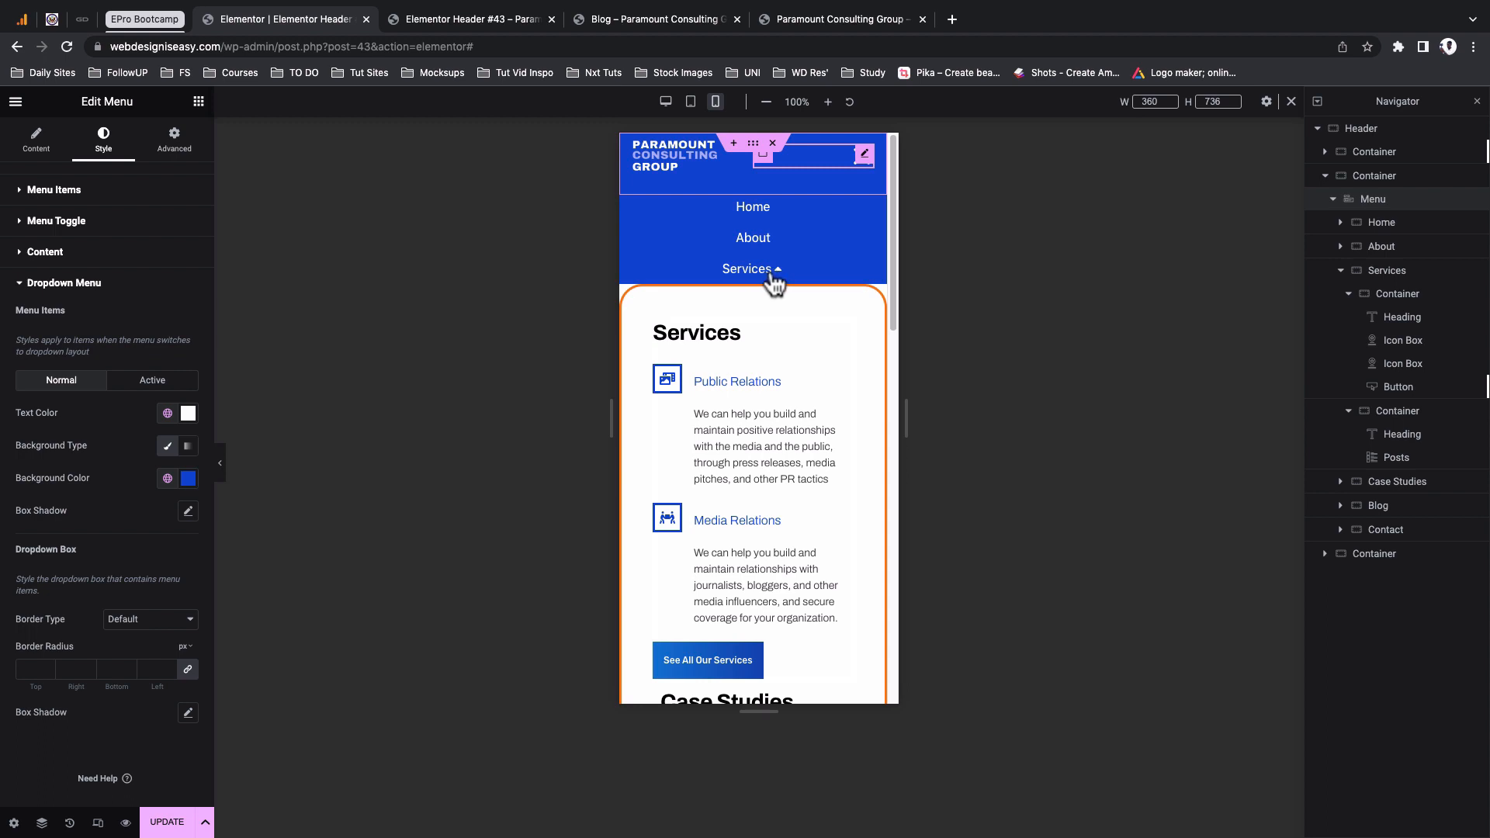
Set the Services container's mobile width to 80% and review it in the preview
click(1402, 271)
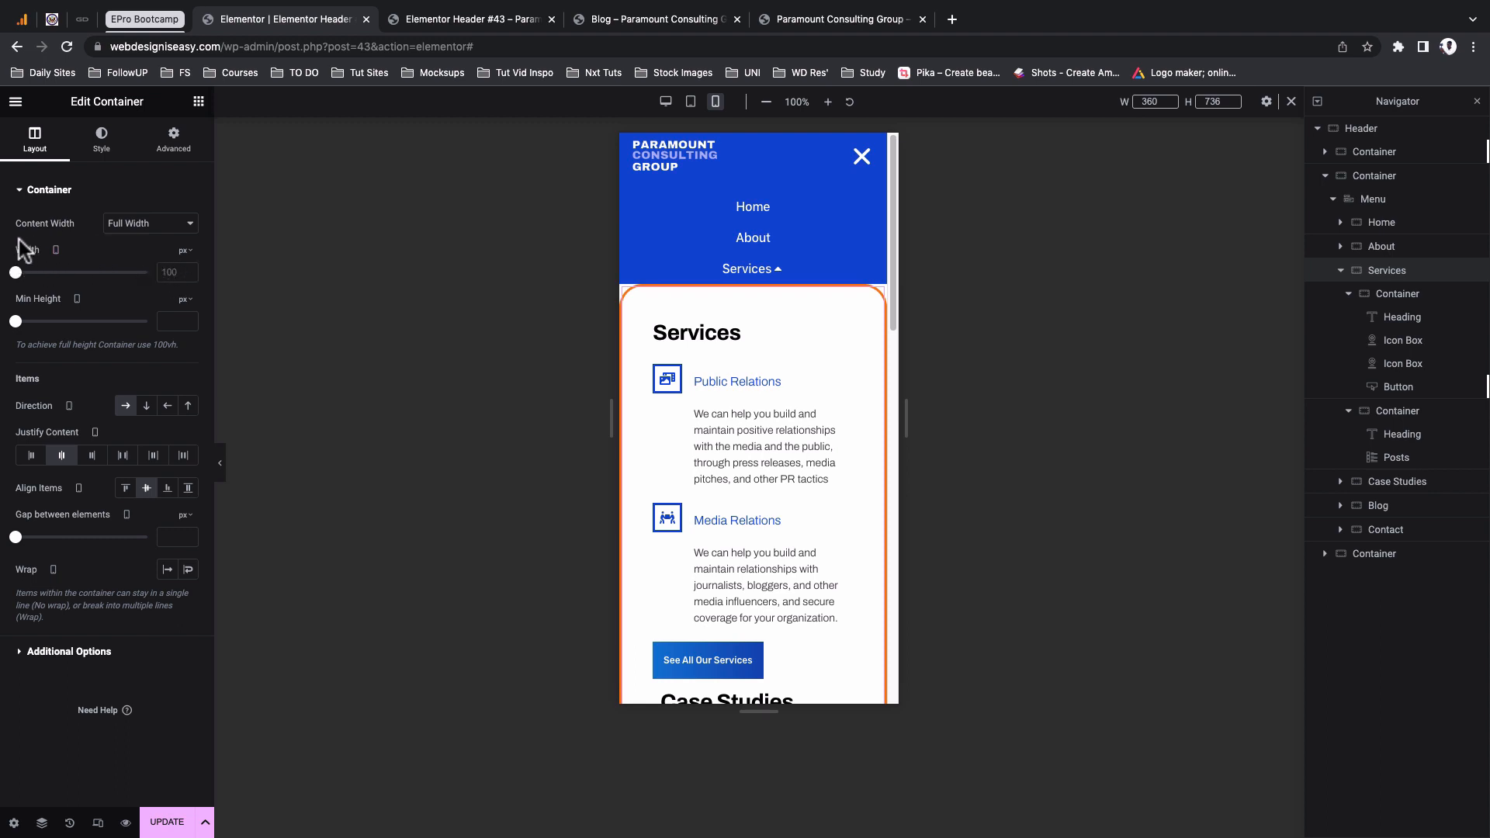
click(194, 262)
click(189, 266)
drag(147, 273, 94, 273)
key(BackSpace)
key(BackSpace)
text(80)
scroll(804, 541, down, 5)
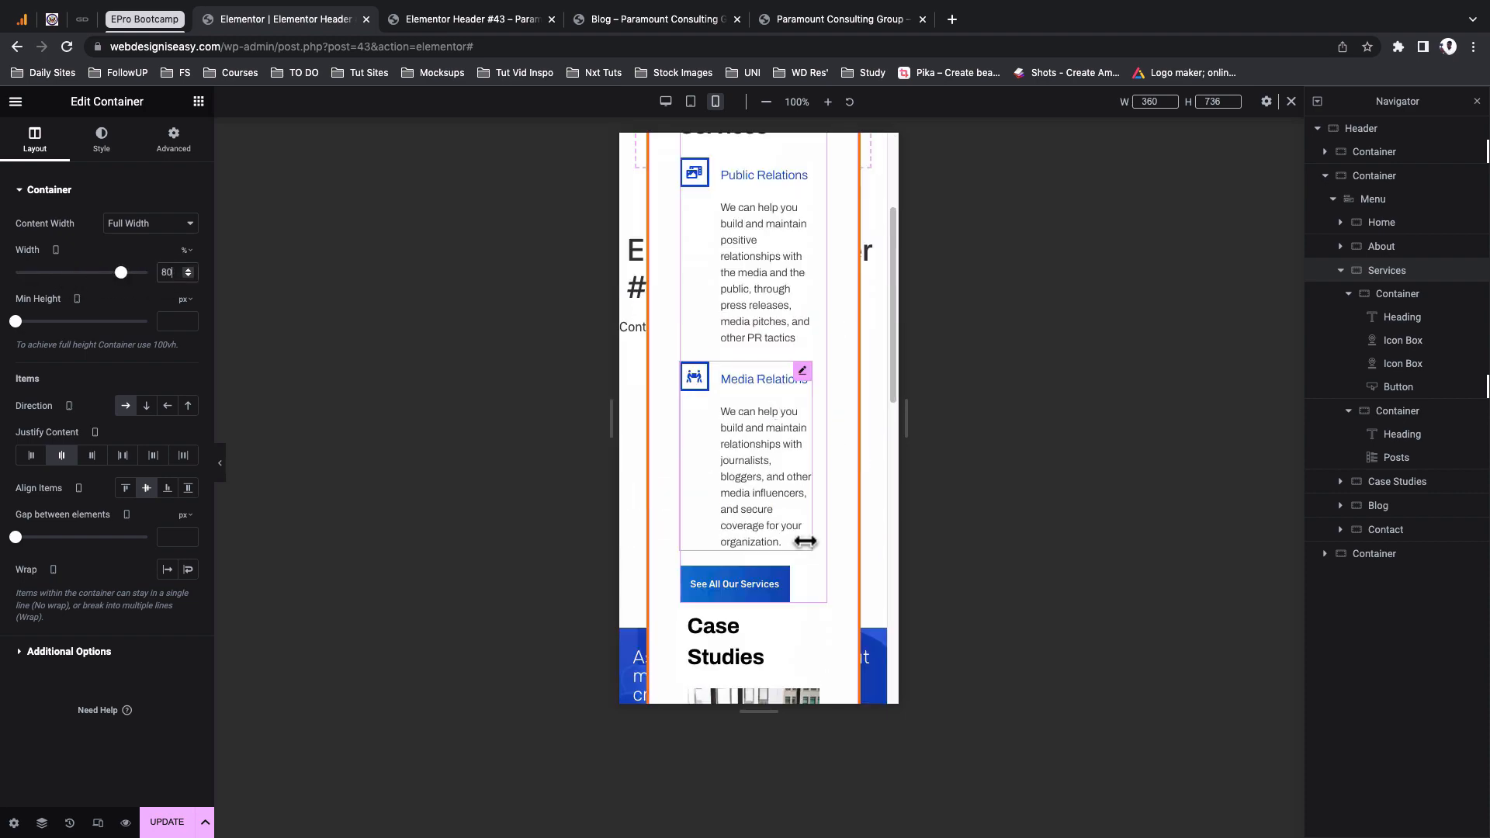
scroll(805, 541, up, 5)
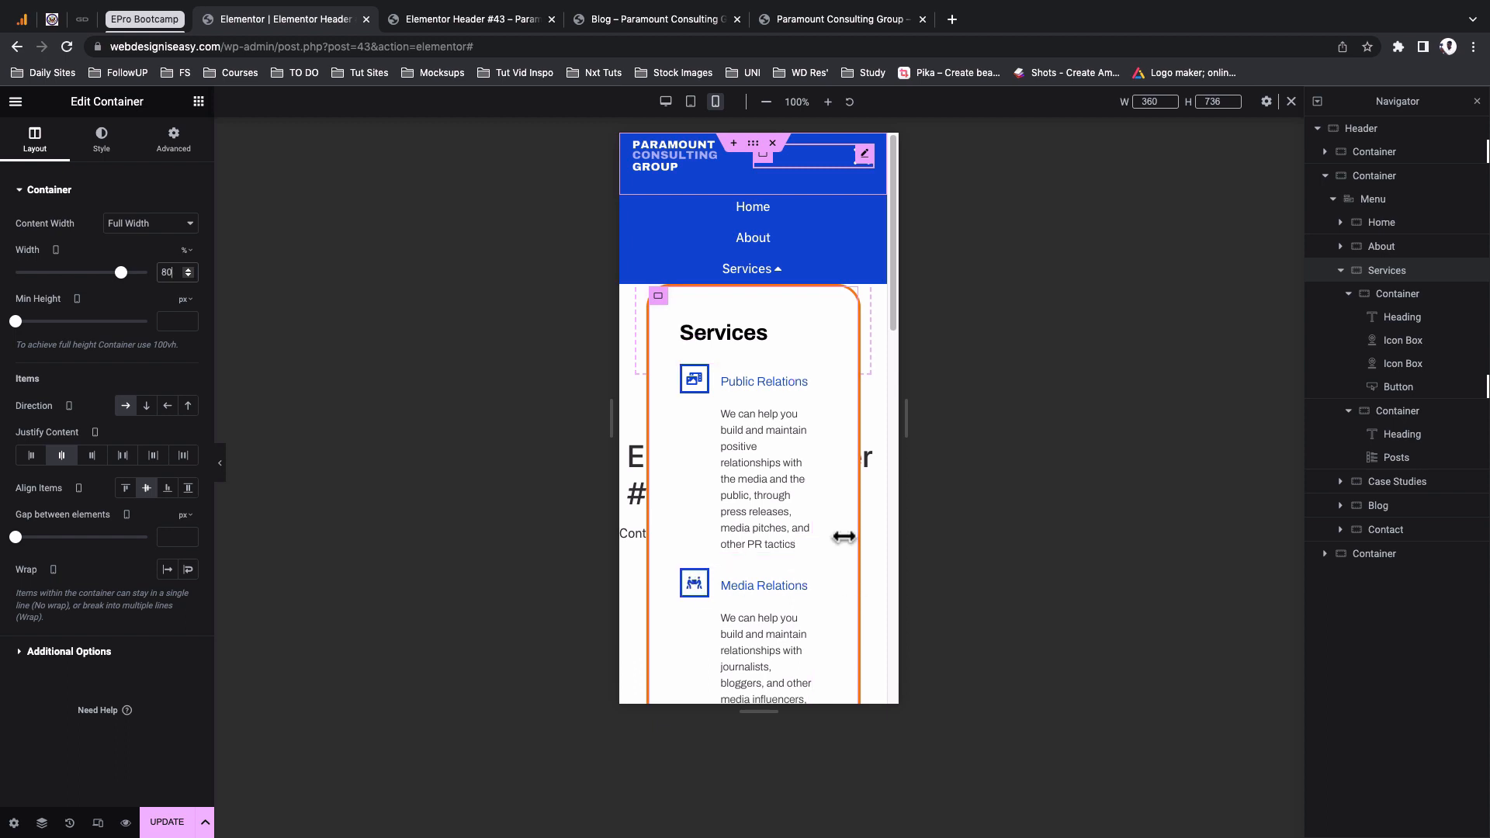
Hide the Media Relations icon box on tablet and mobile portrait, and review the shortened Services content in the preview
scroll(805, 512, down, 2)
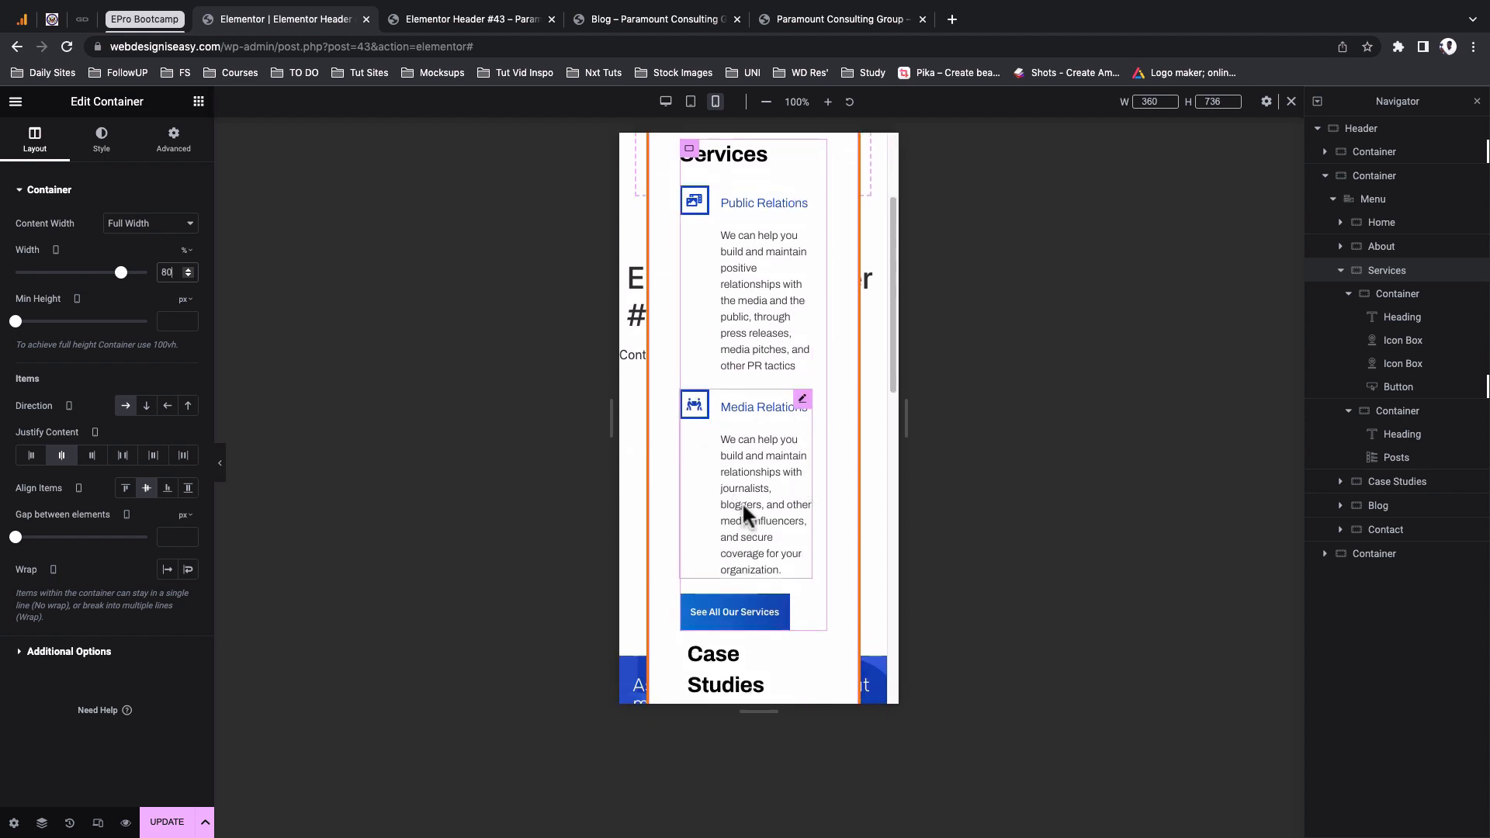
scroll(743, 502, down, 3)
scroll(773, 478, up, 2)
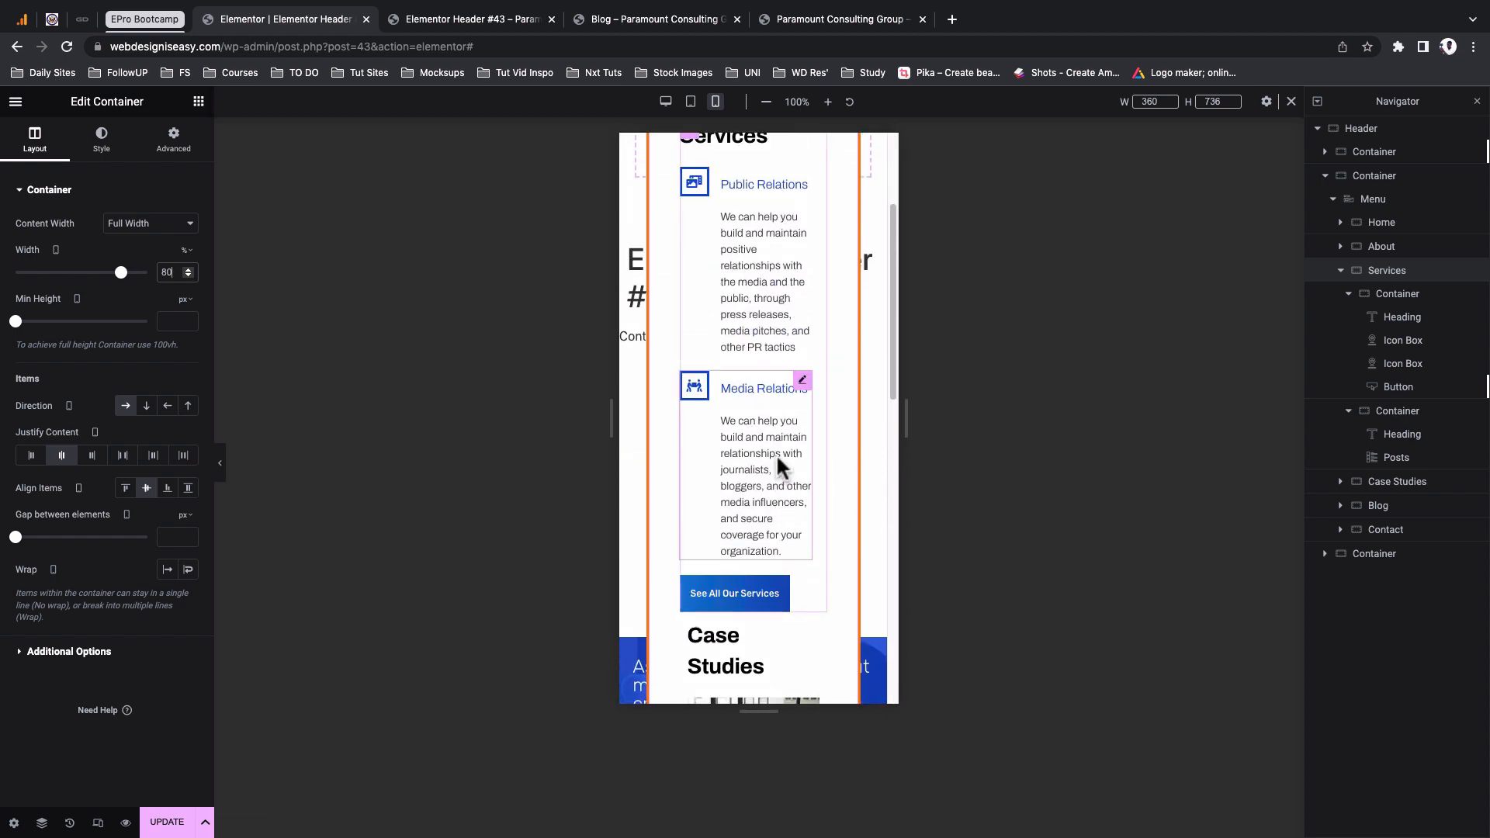
right_click(801, 382)
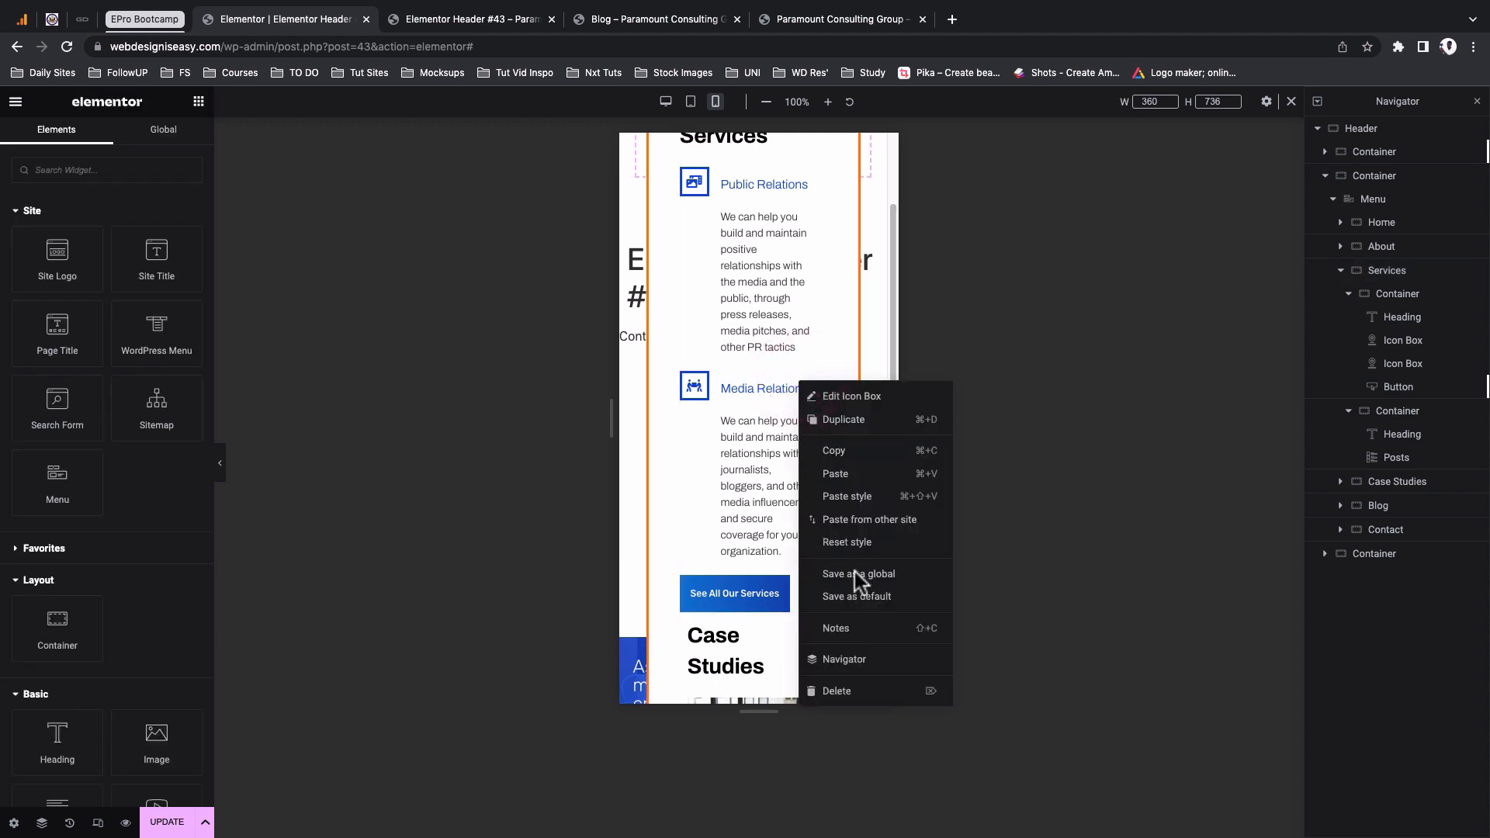
click(758, 390)
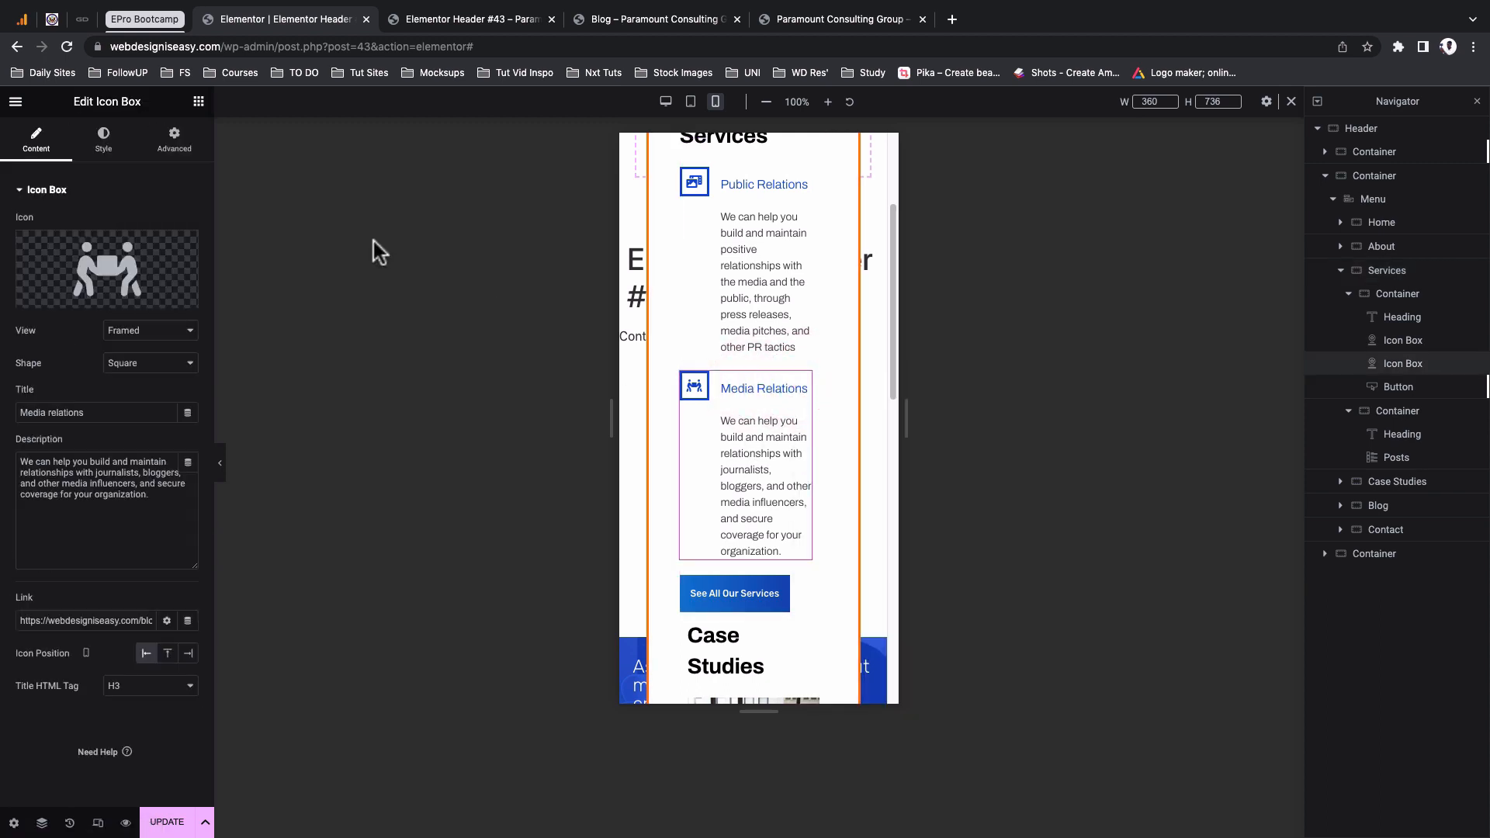
click(175, 138)
scroll(148, 466, down, 3)
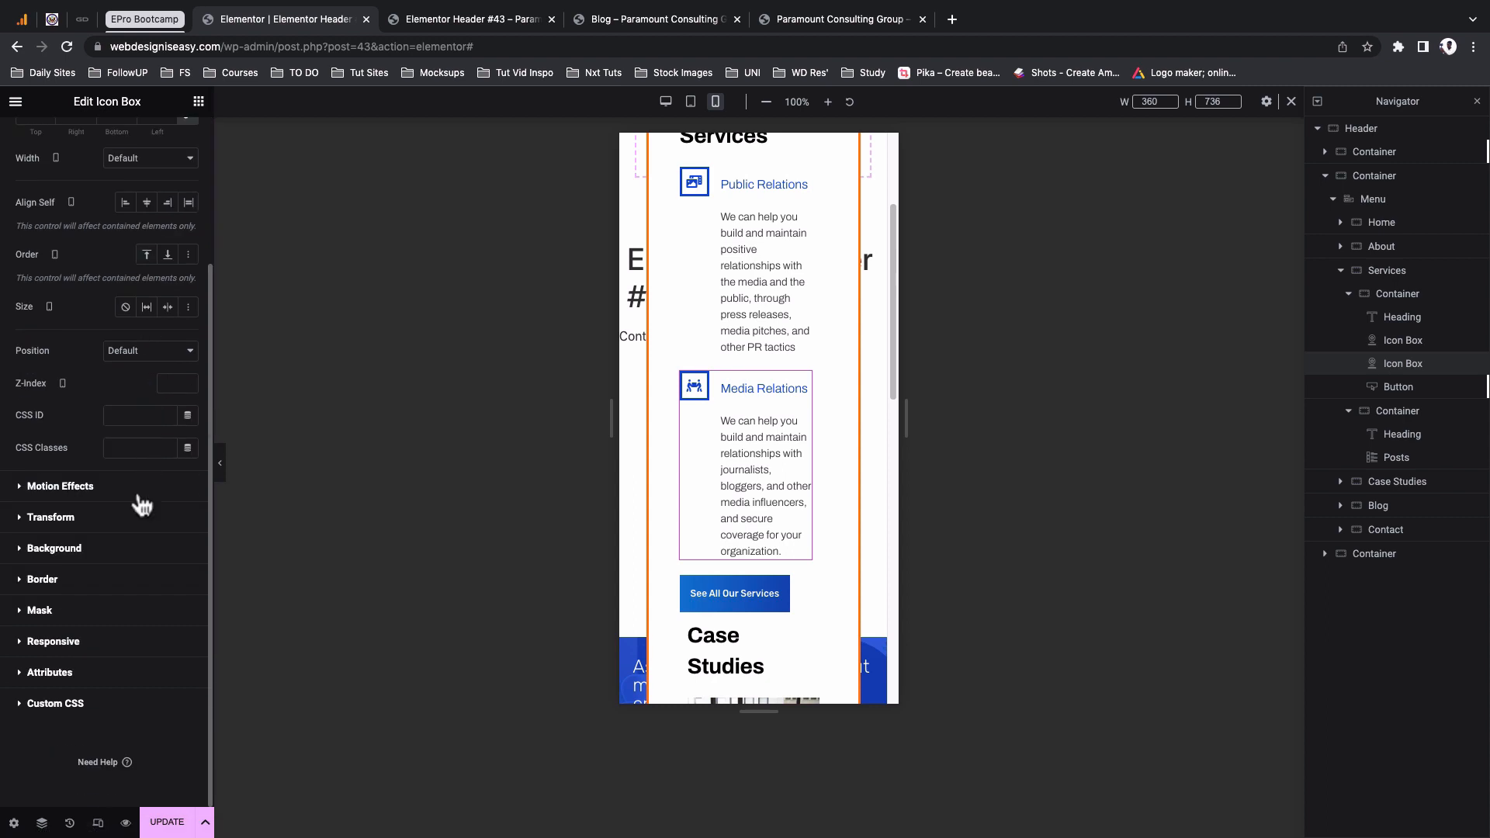
click(85, 643)
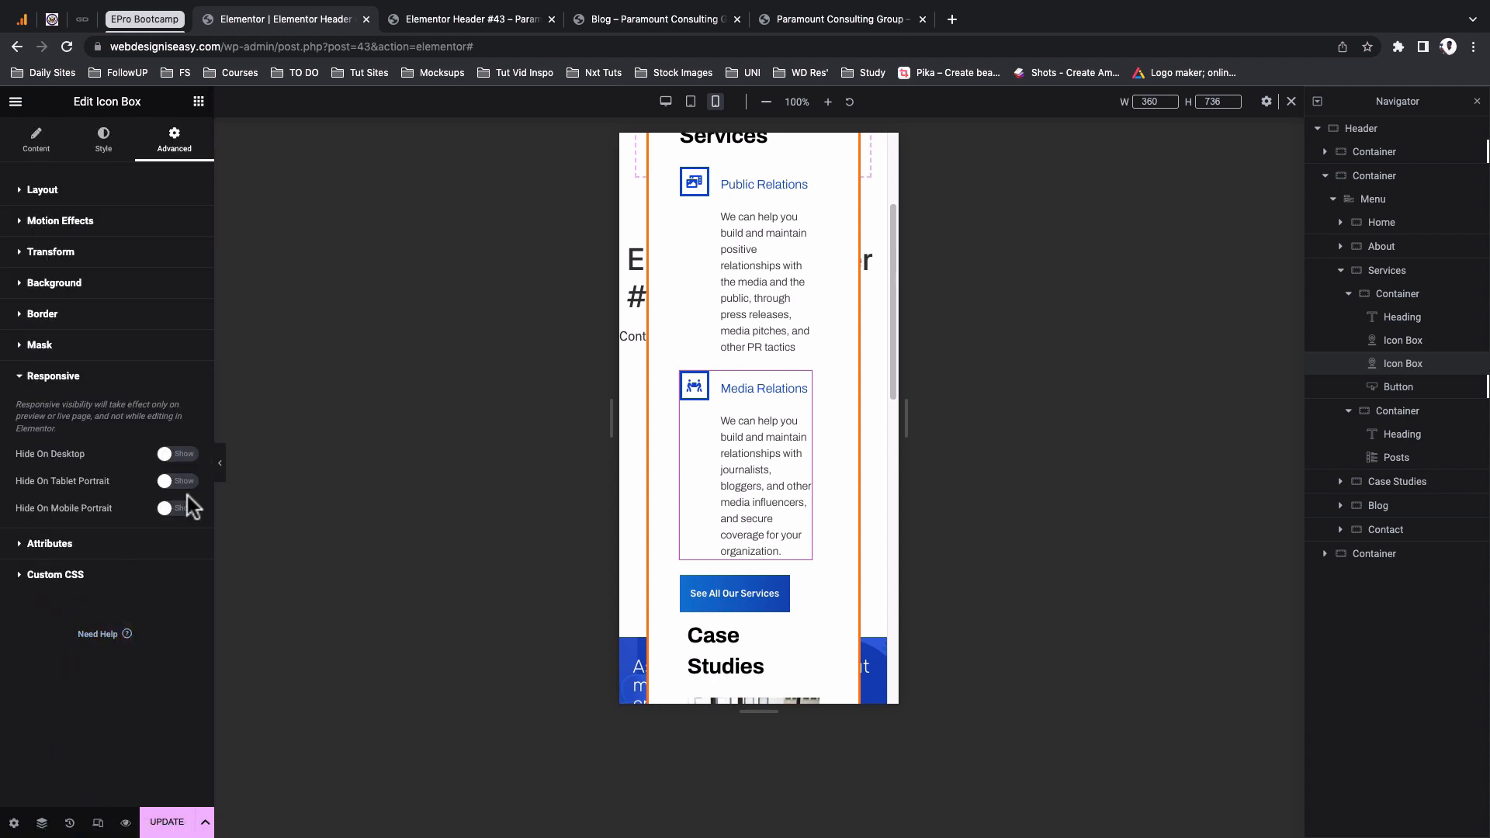
click(180, 509)
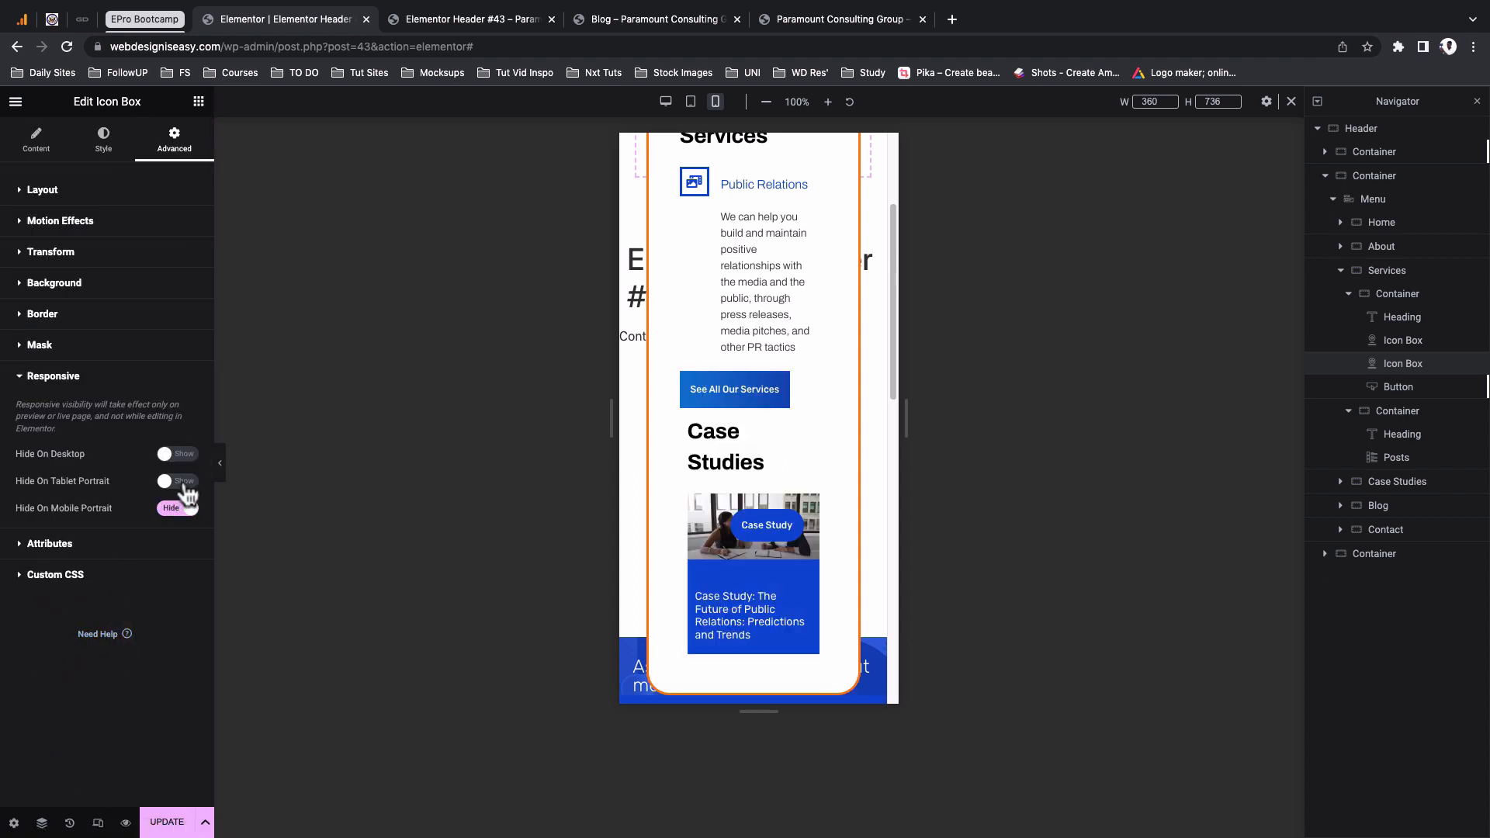
click(186, 485)
scroll(756, 563, up, 3)
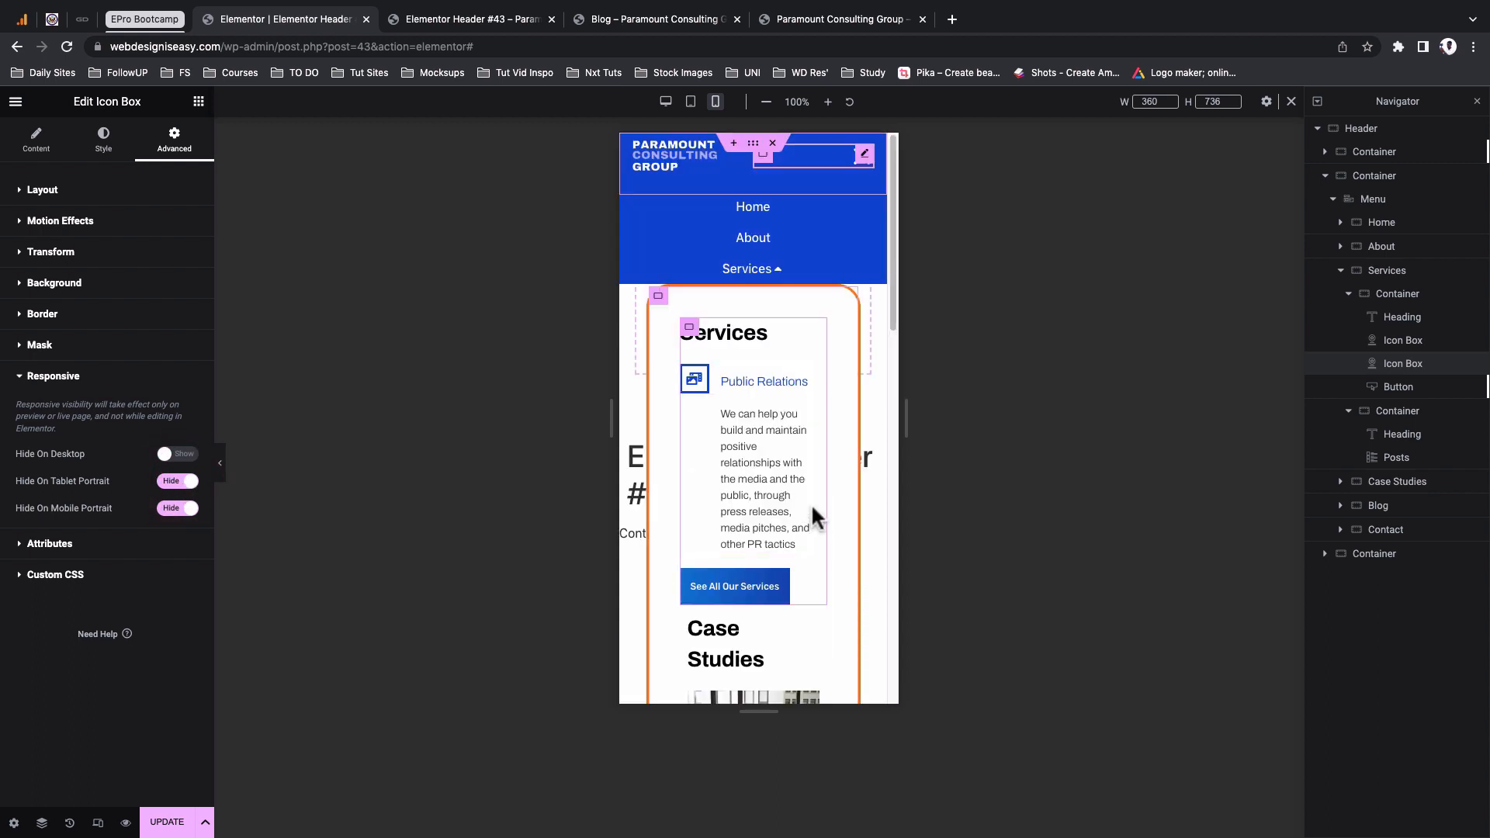
scroll(812, 506, down, 4)
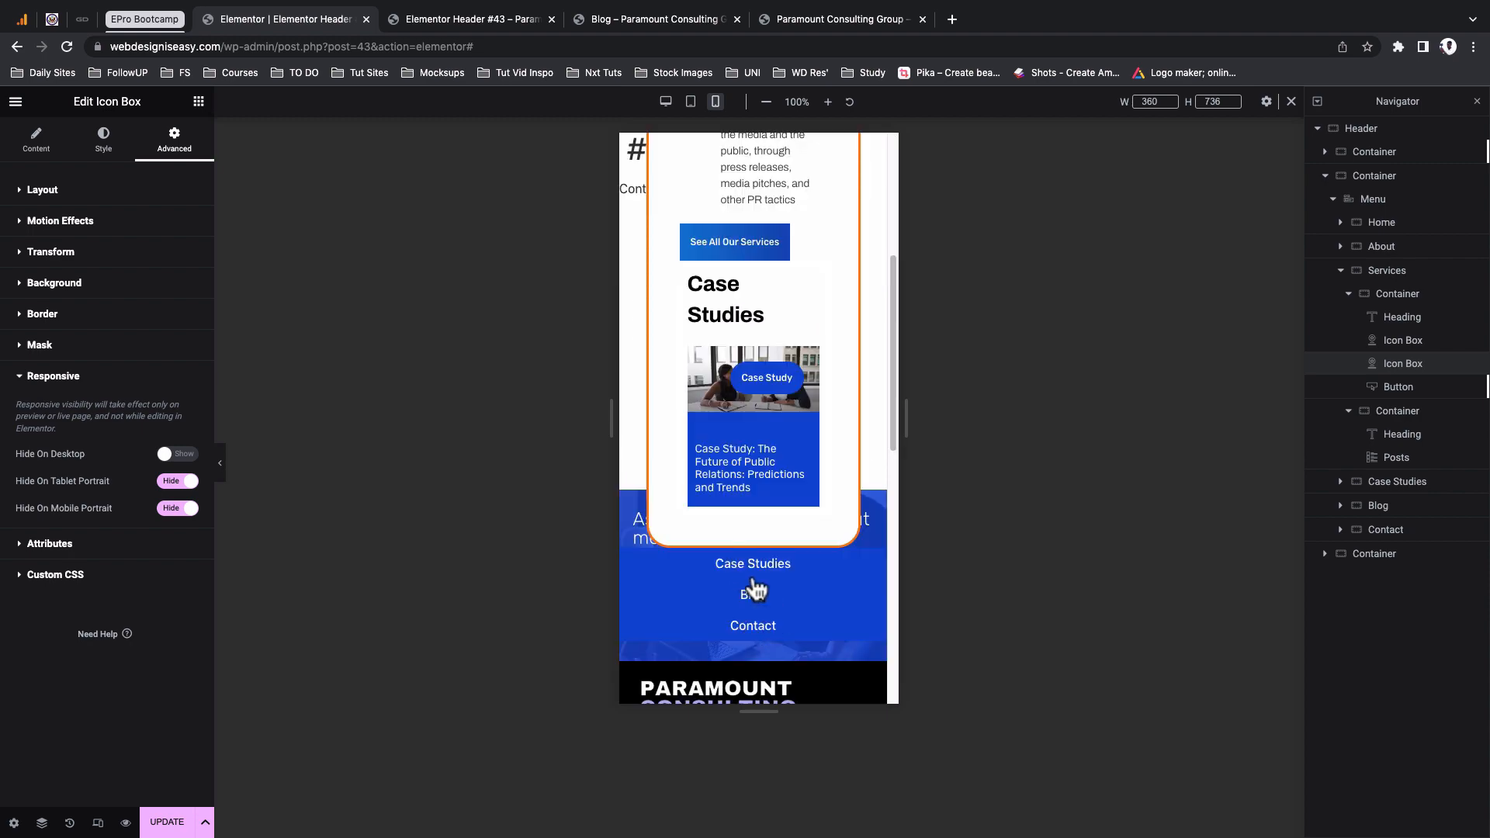
scroll(745, 598, up, 5)
Set the Services container's mobile width to 90%, unlink its margins and give it a 10 px top margin
click(644, 301)
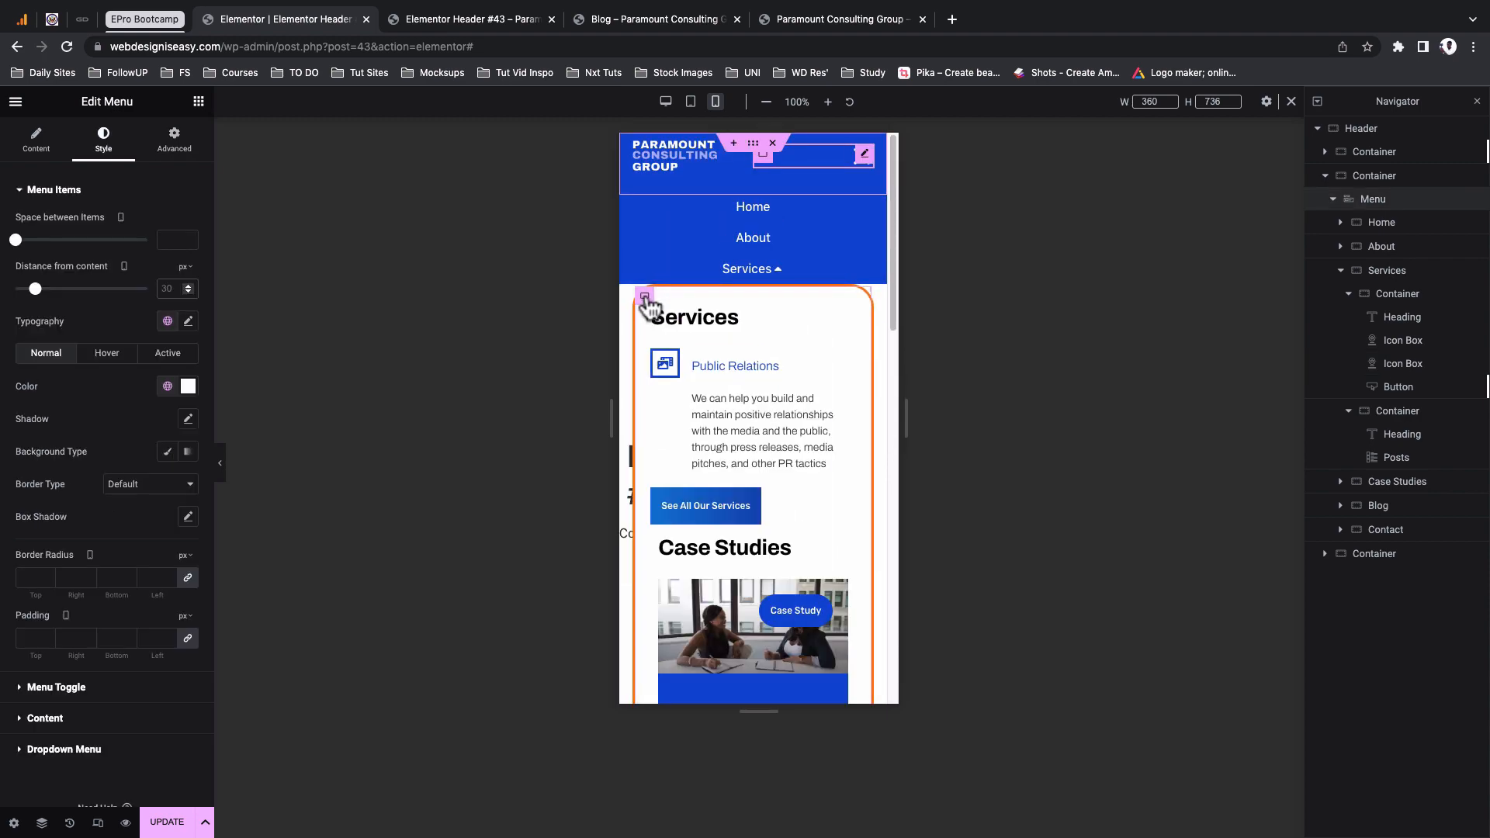
click(644, 299)
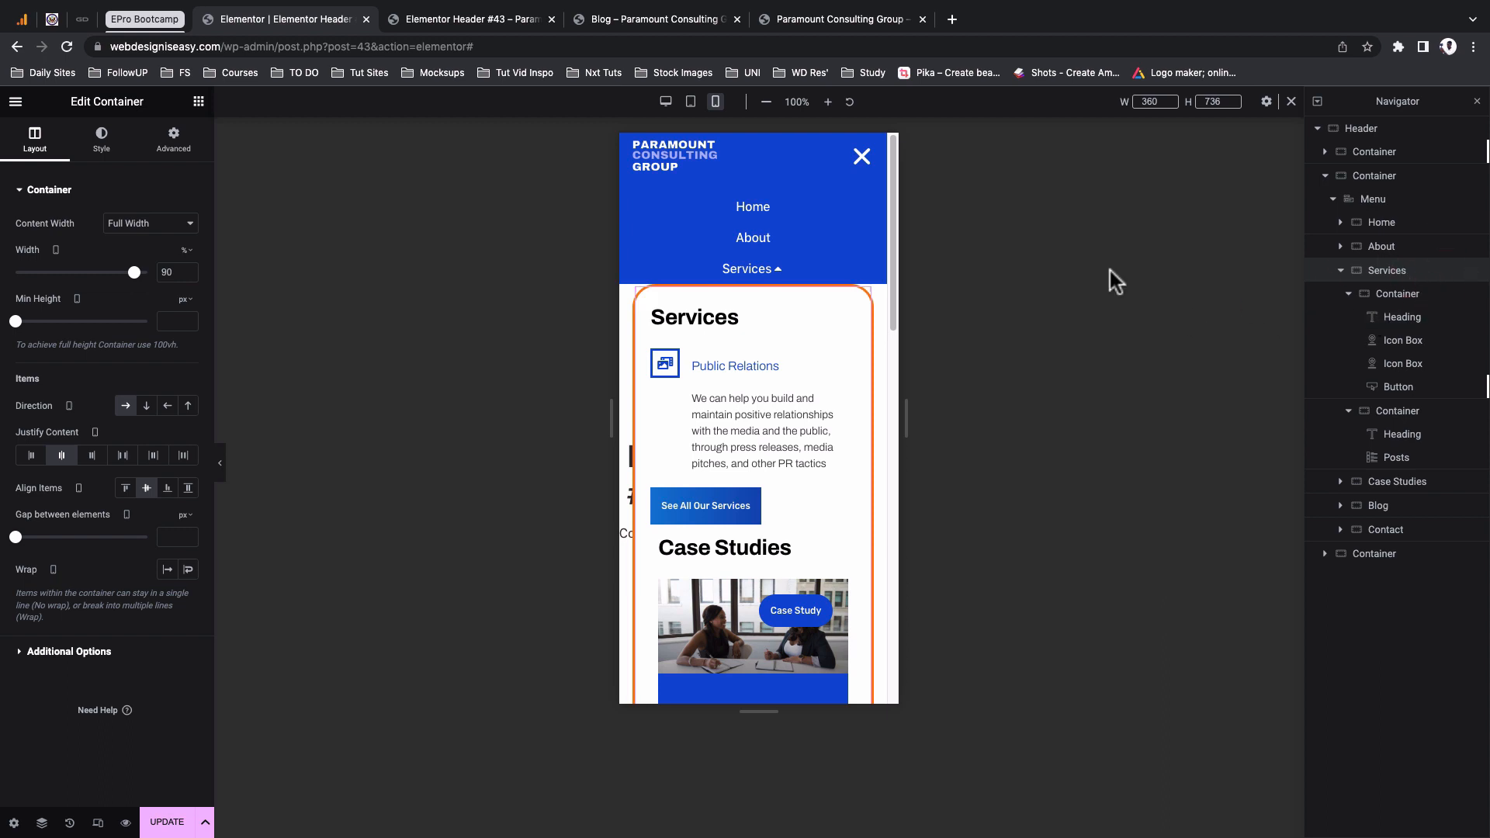
click(177, 147)
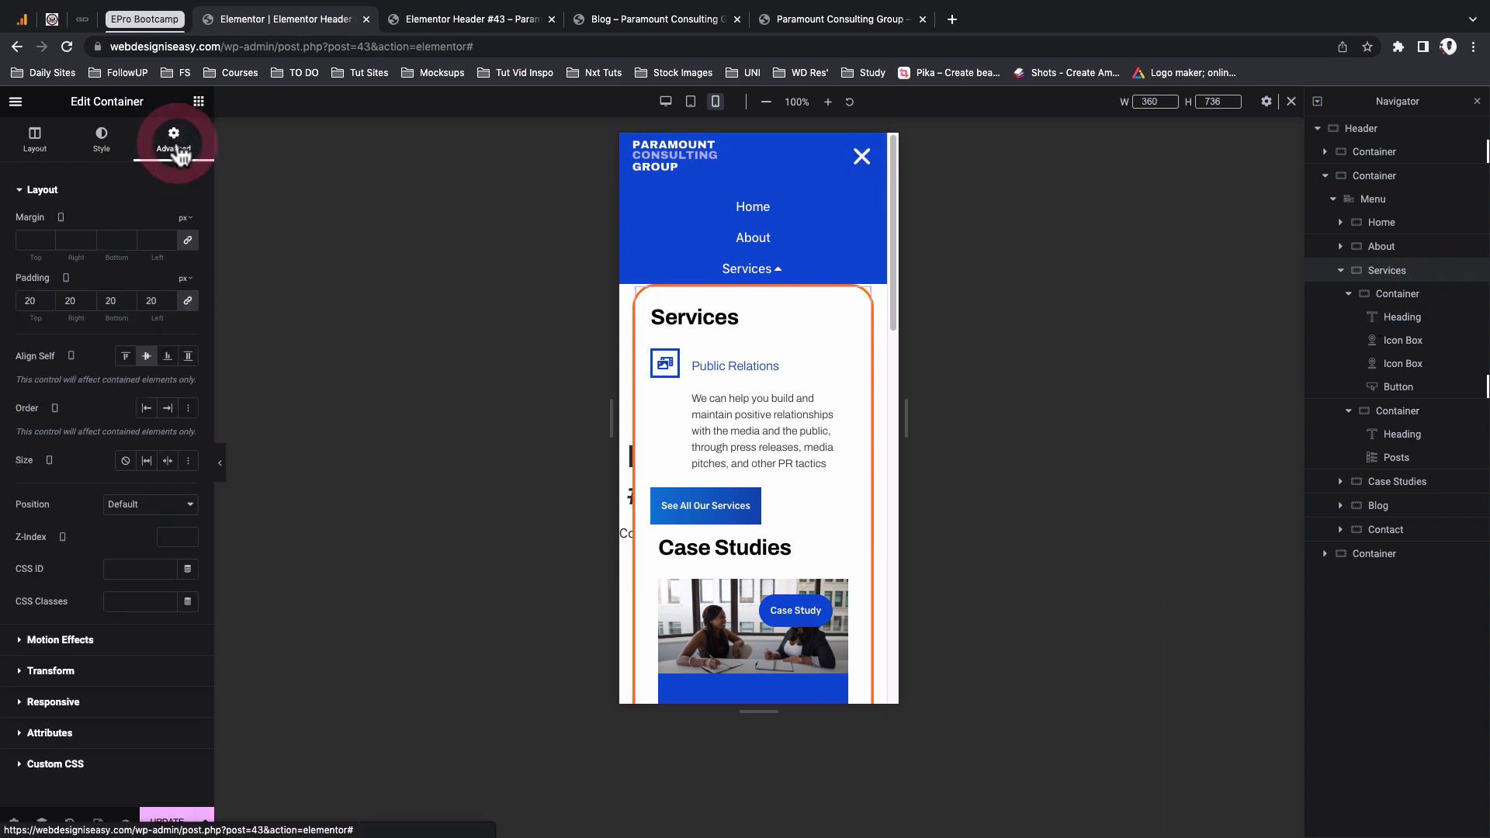
click(190, 243)
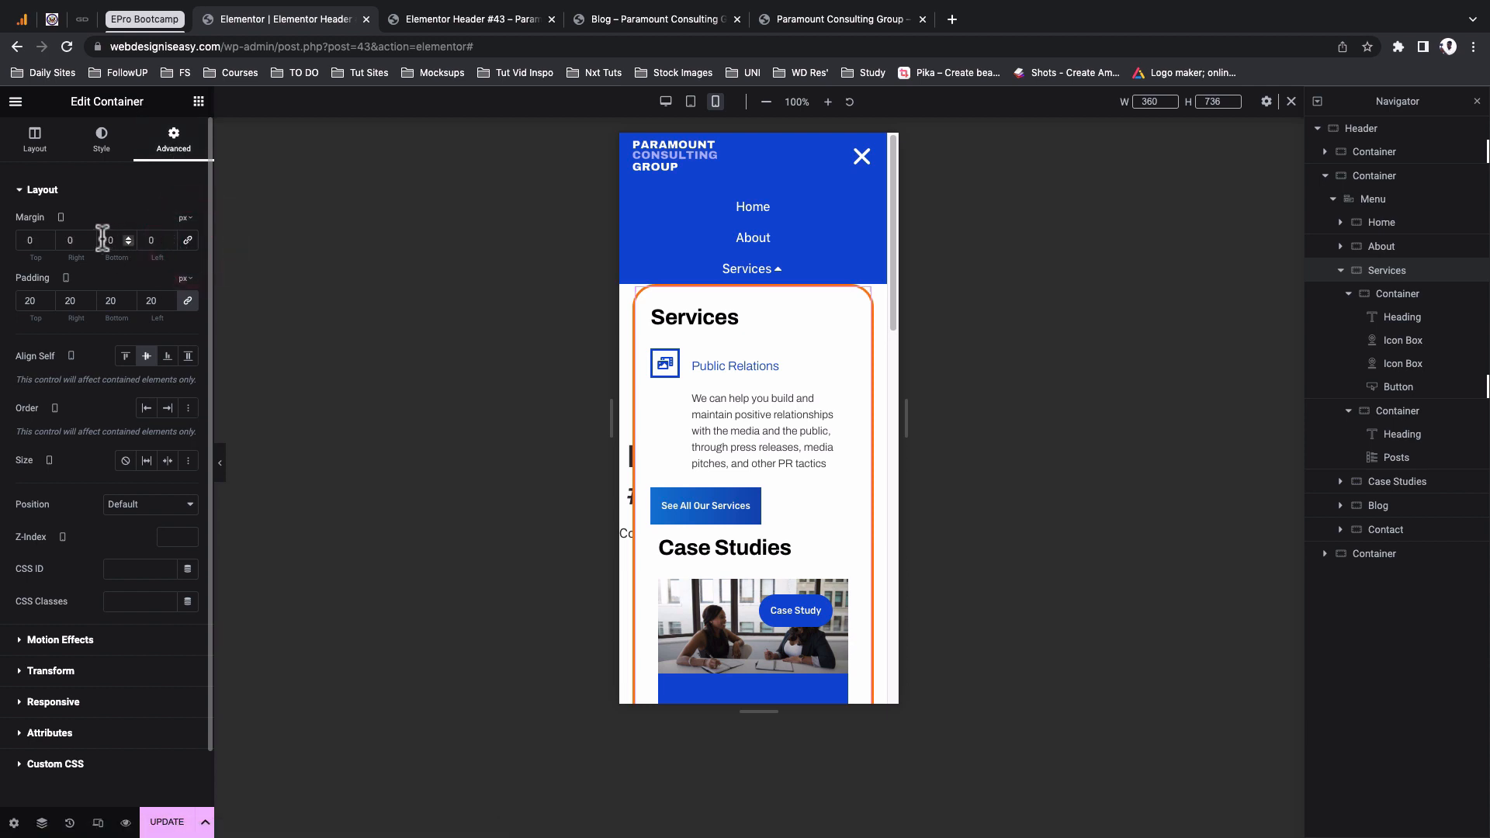
click(25, 242)
text(2)
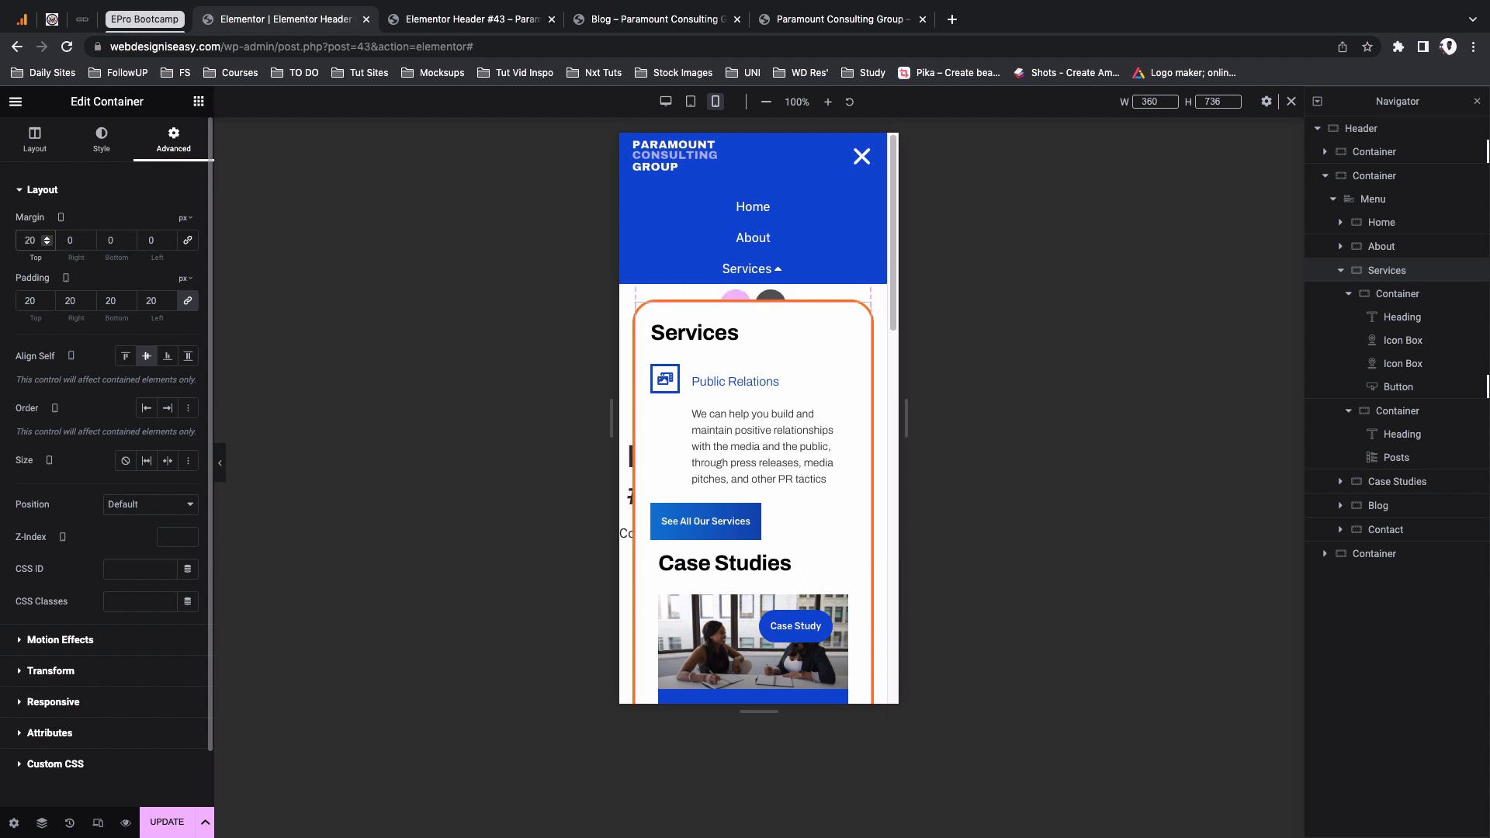
key(BackSpace)
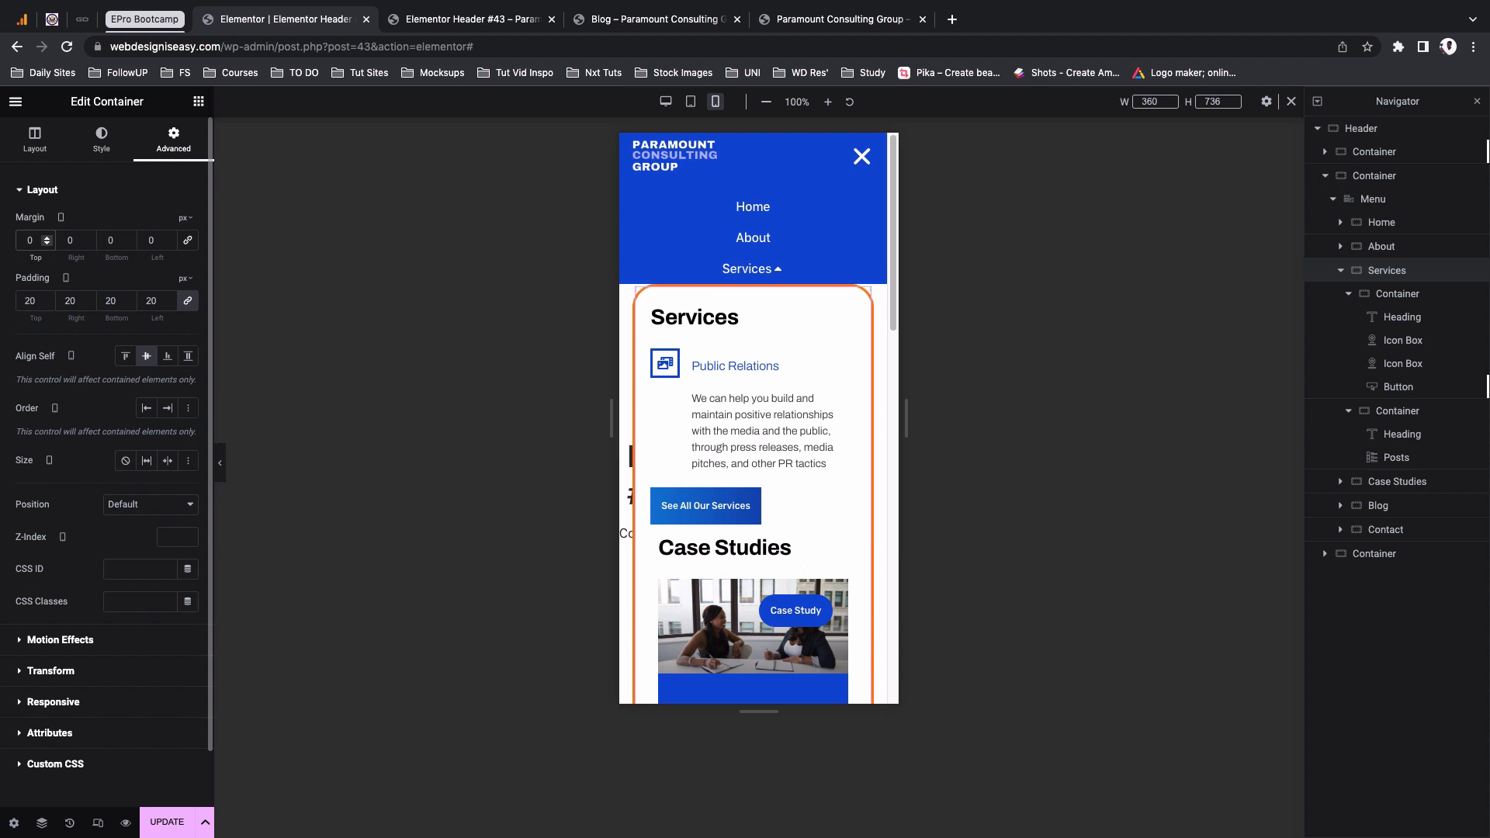
text(10)
key(Delete)
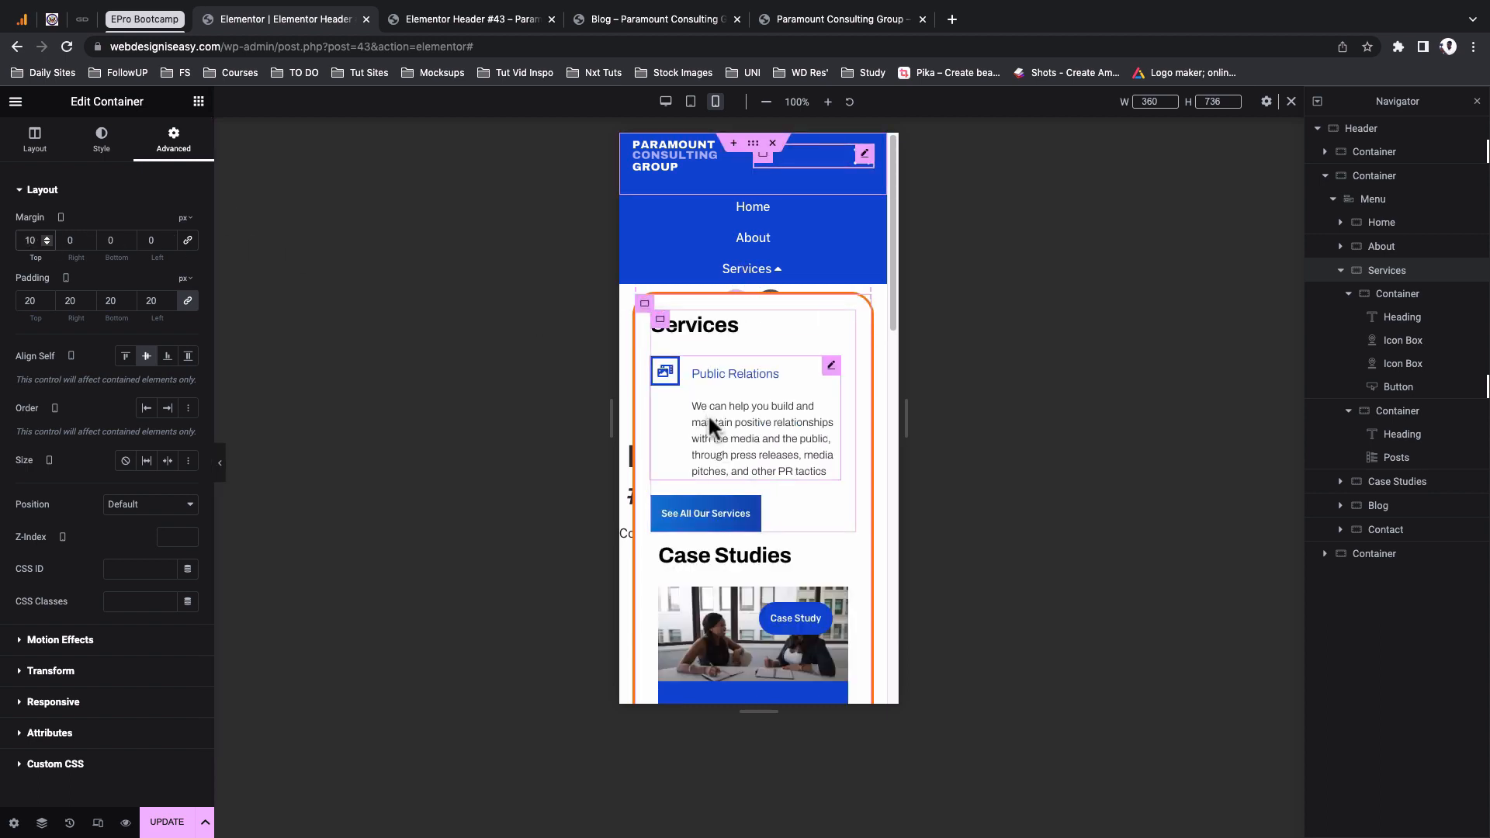
Try a 20 px bottom margin on the Services container, and settle on 10 px
scroll(779, 475, down, 3)
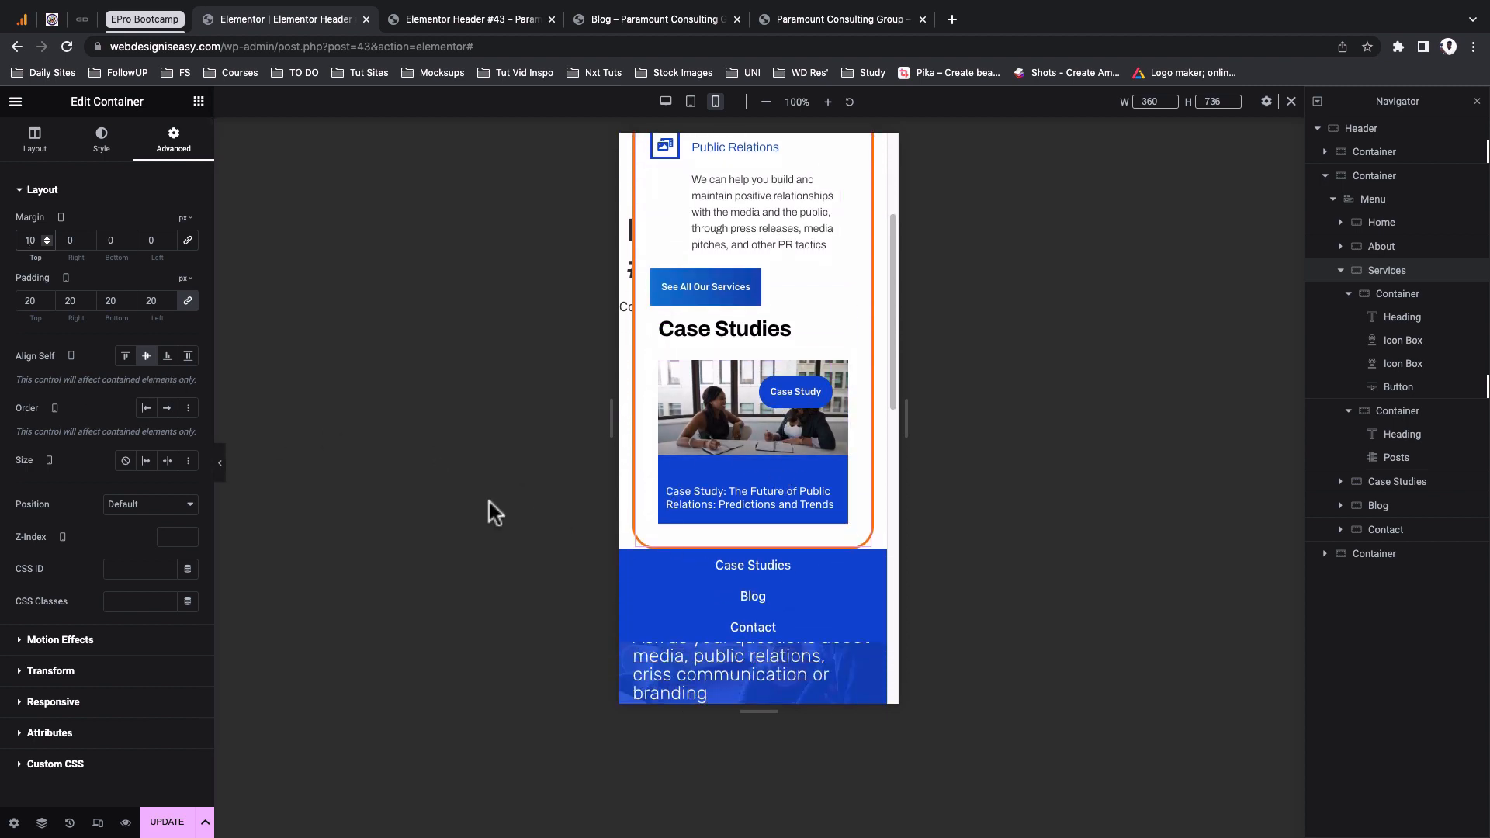
click(109, 241)
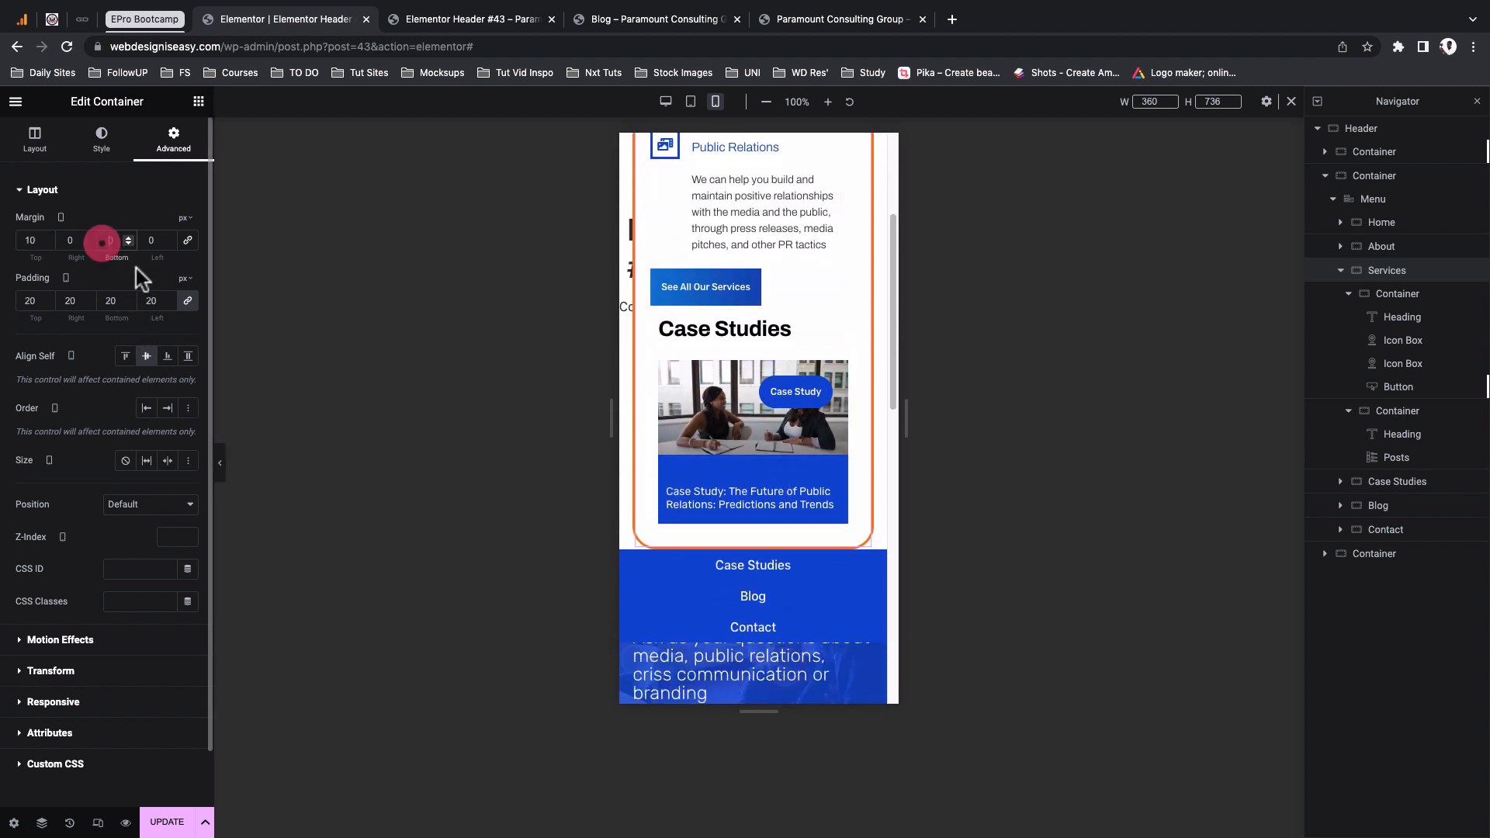
text(20)
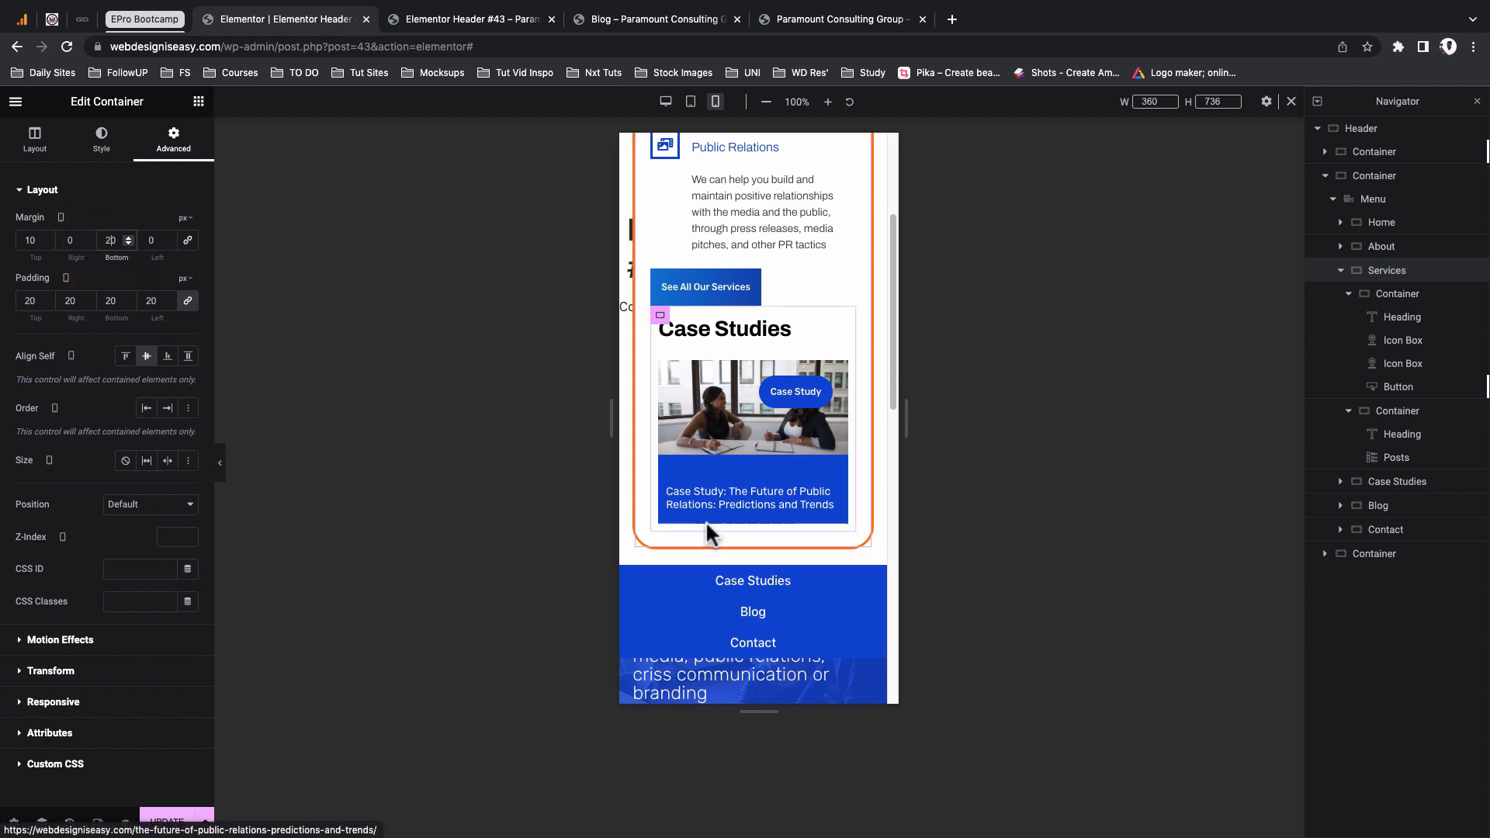
scroll(770, 481, up, 3)
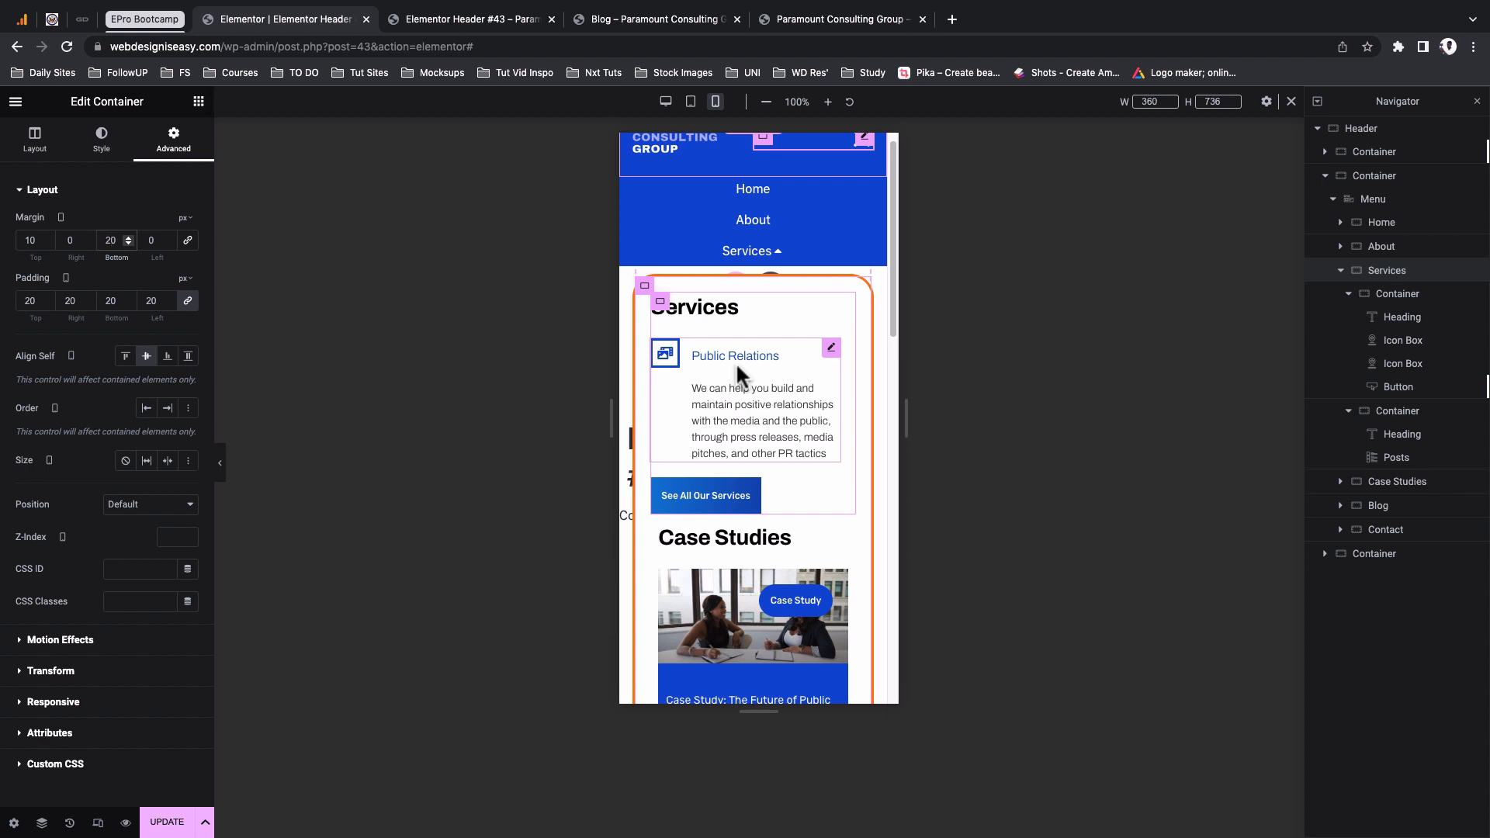
key(BackSpace)
text(1)
scroll(736, 361, down, 1)
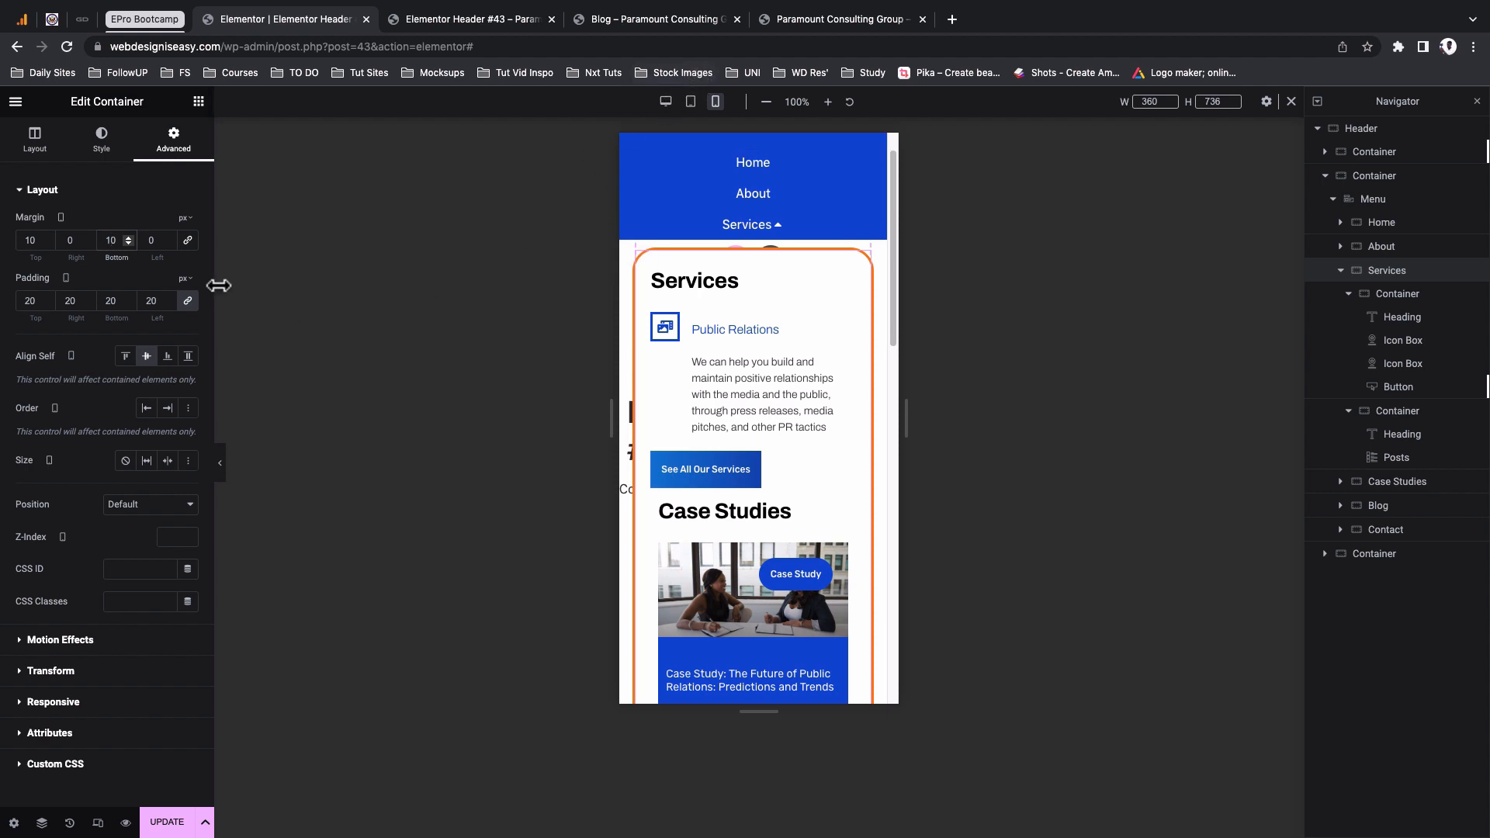
Find the WordPress Menu widget by searching for "menu" and insert it above the Services heading in the mega menu
click(199, 101)
click(57, 164)
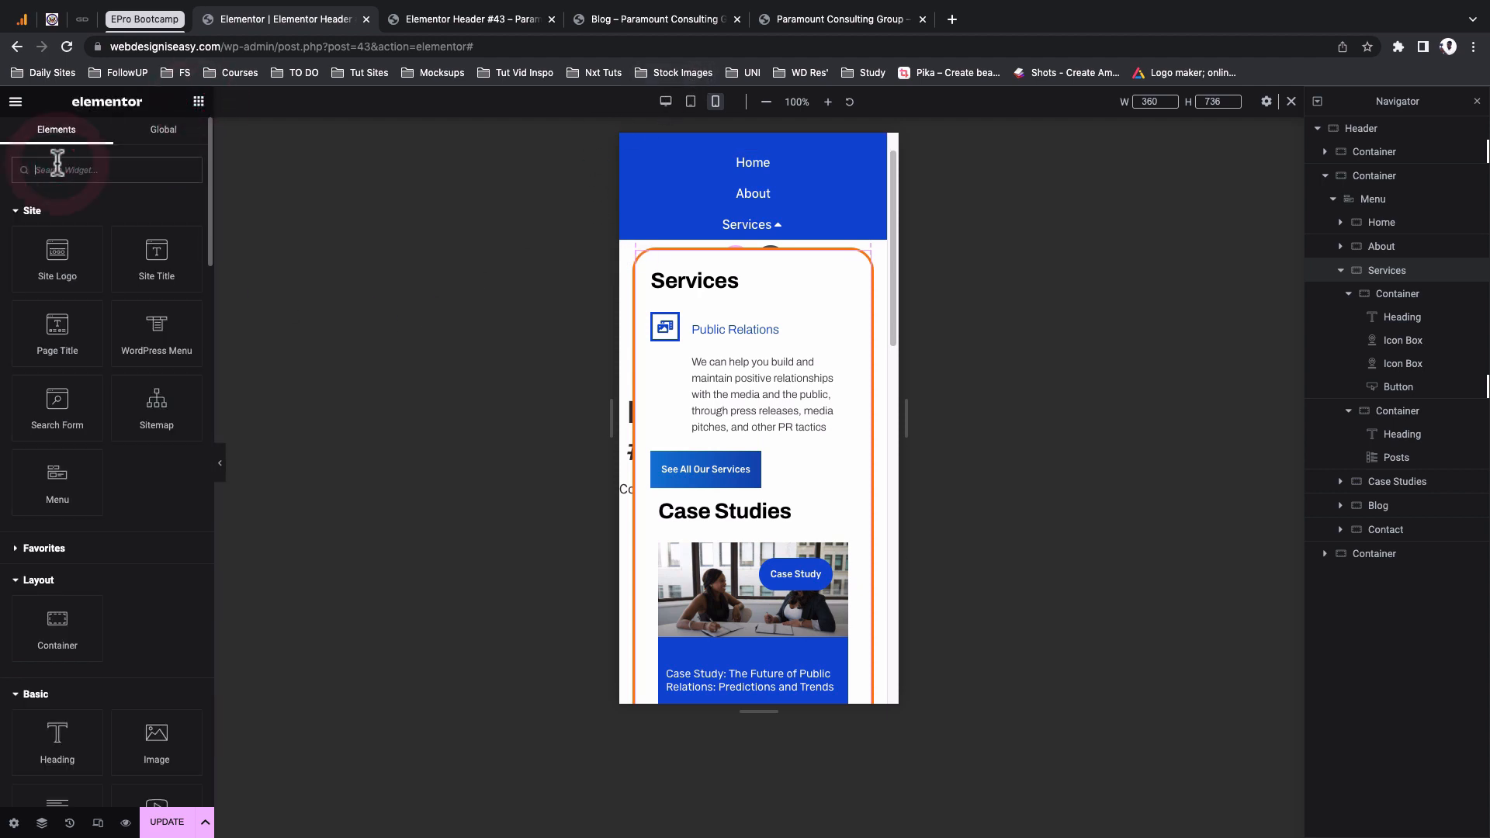
text(me)
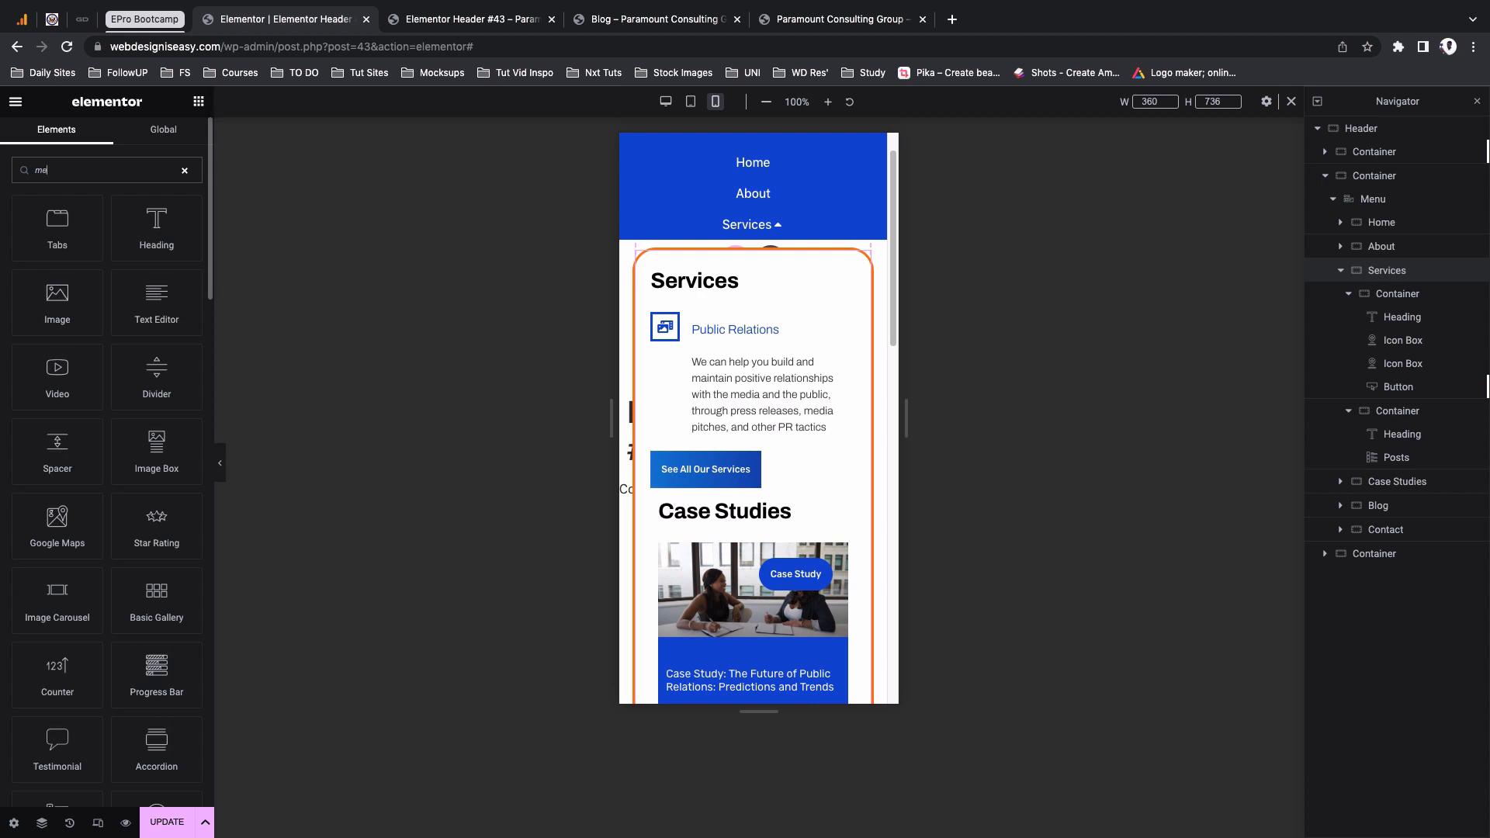
text(nu)
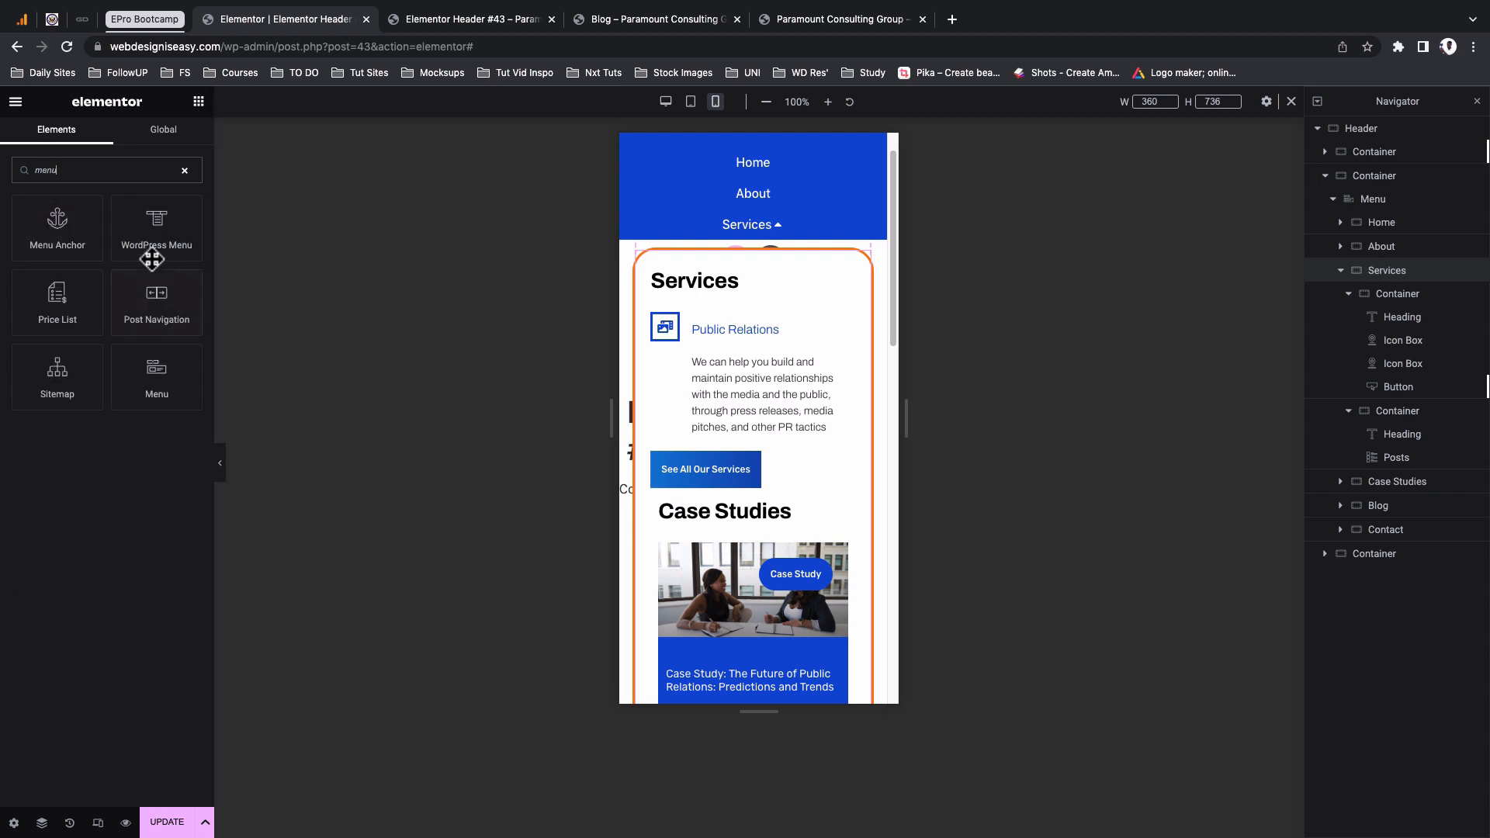
drag(152, 258, 752, 290)
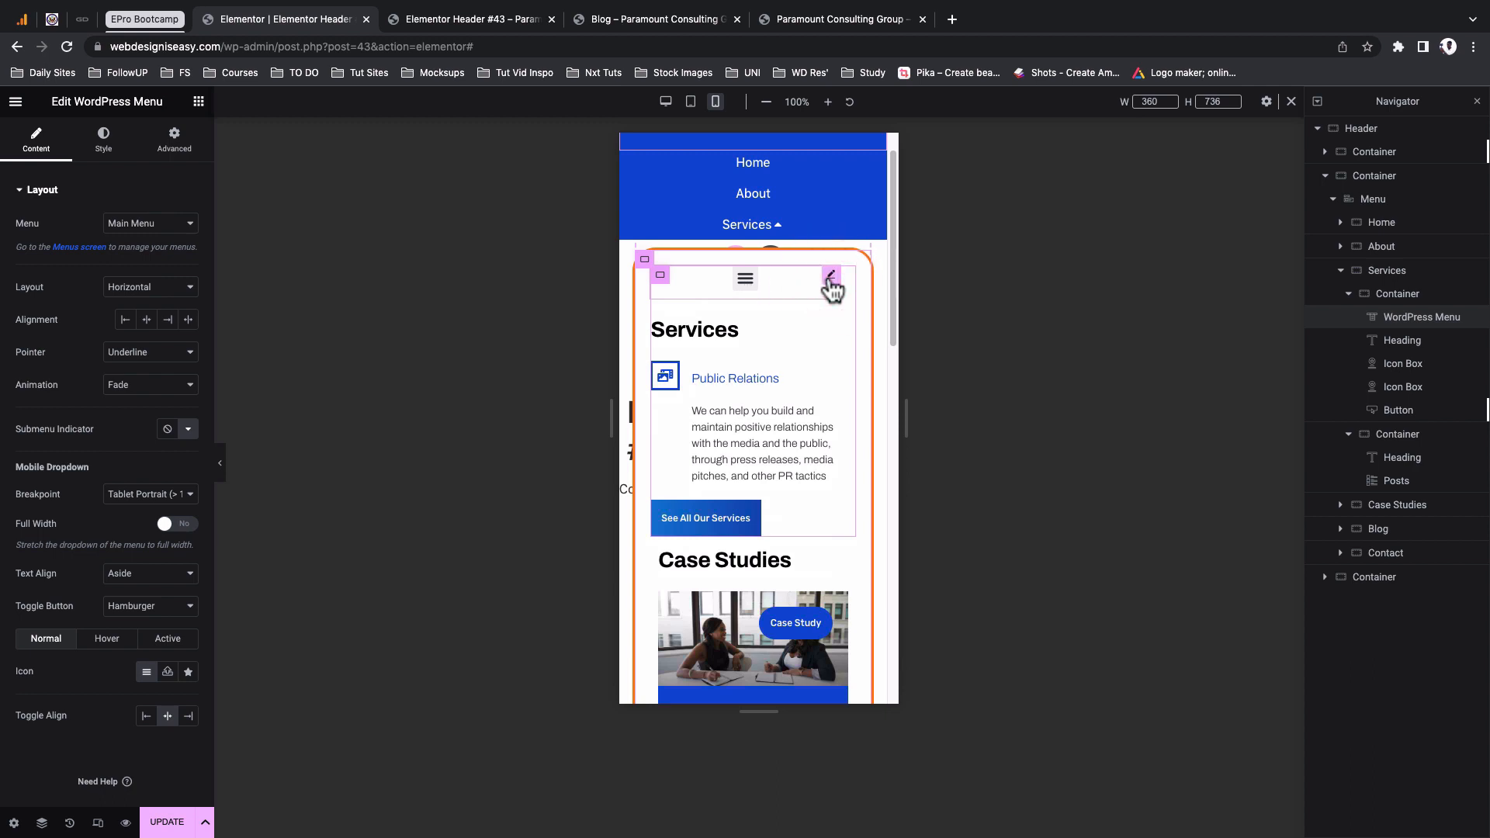
Give the WordPress Menu a Vertical layout, keep Main Menu as its source, and set its mobile dropdown breakpoint to None
click(159, 287)
click(158, 300)
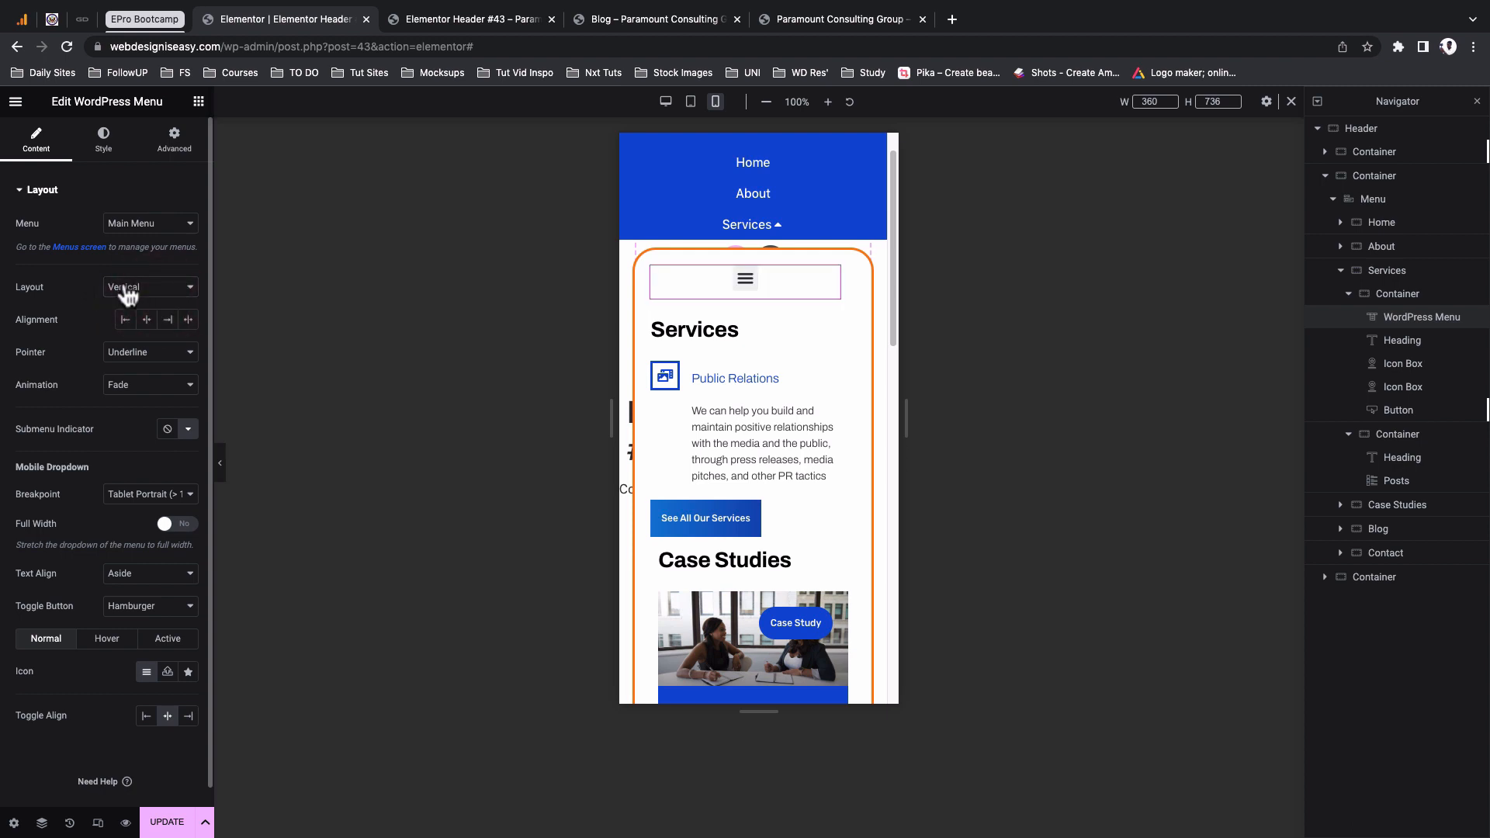
click(126, 218)
click(138, 225)
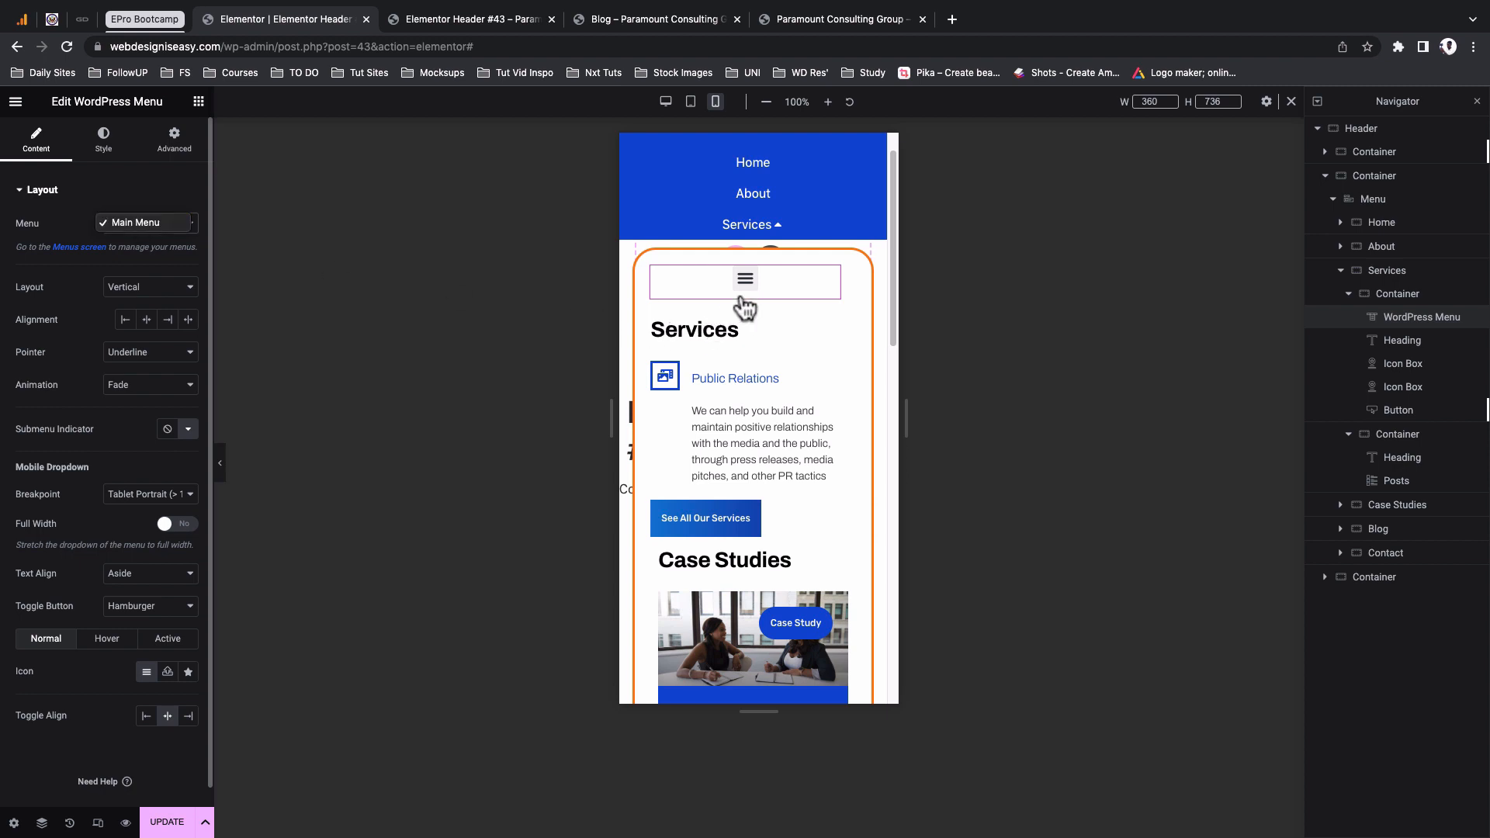
click(162, 498)
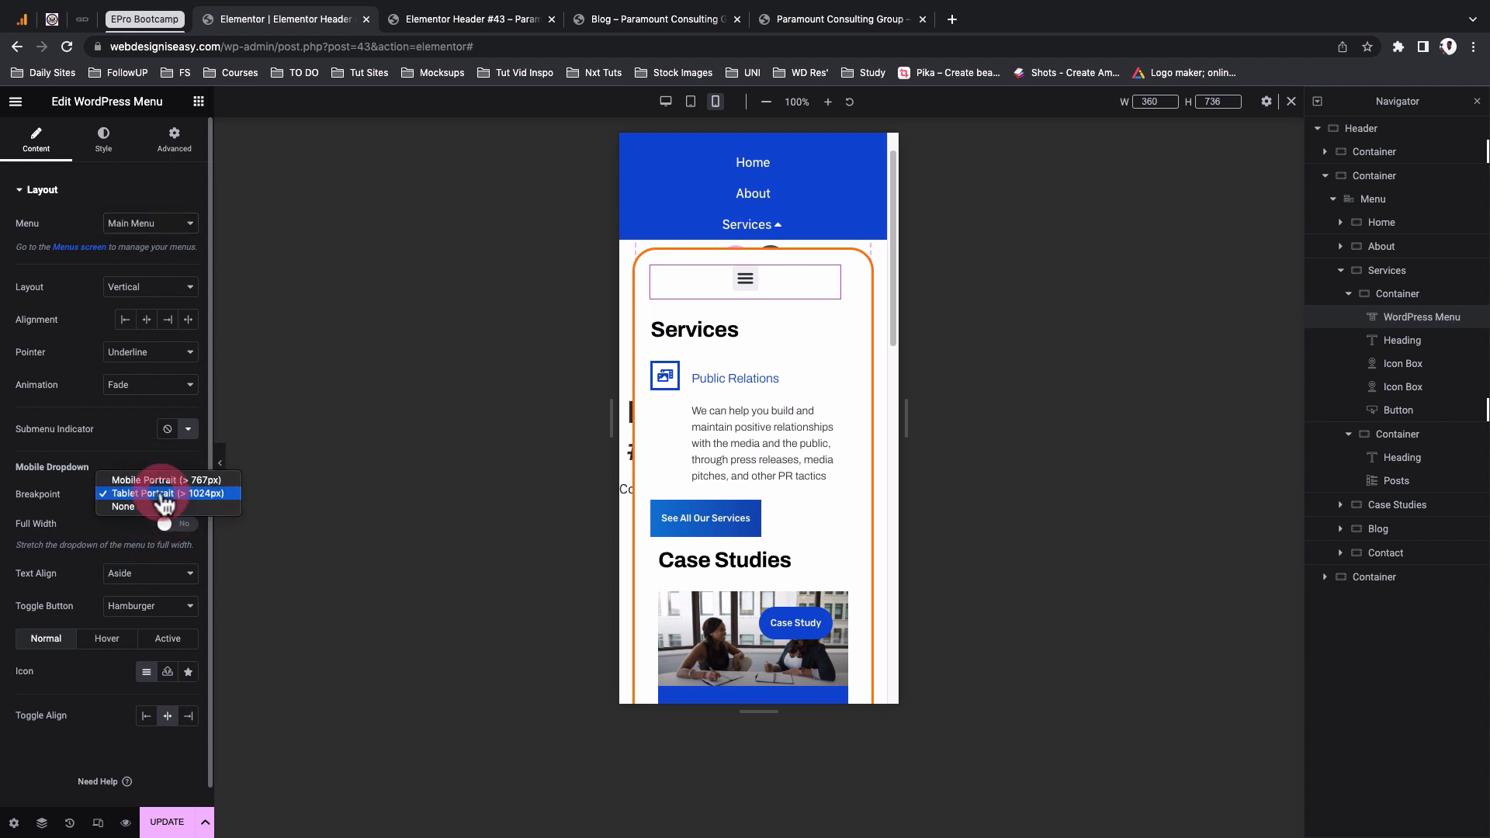
click(162, 508)
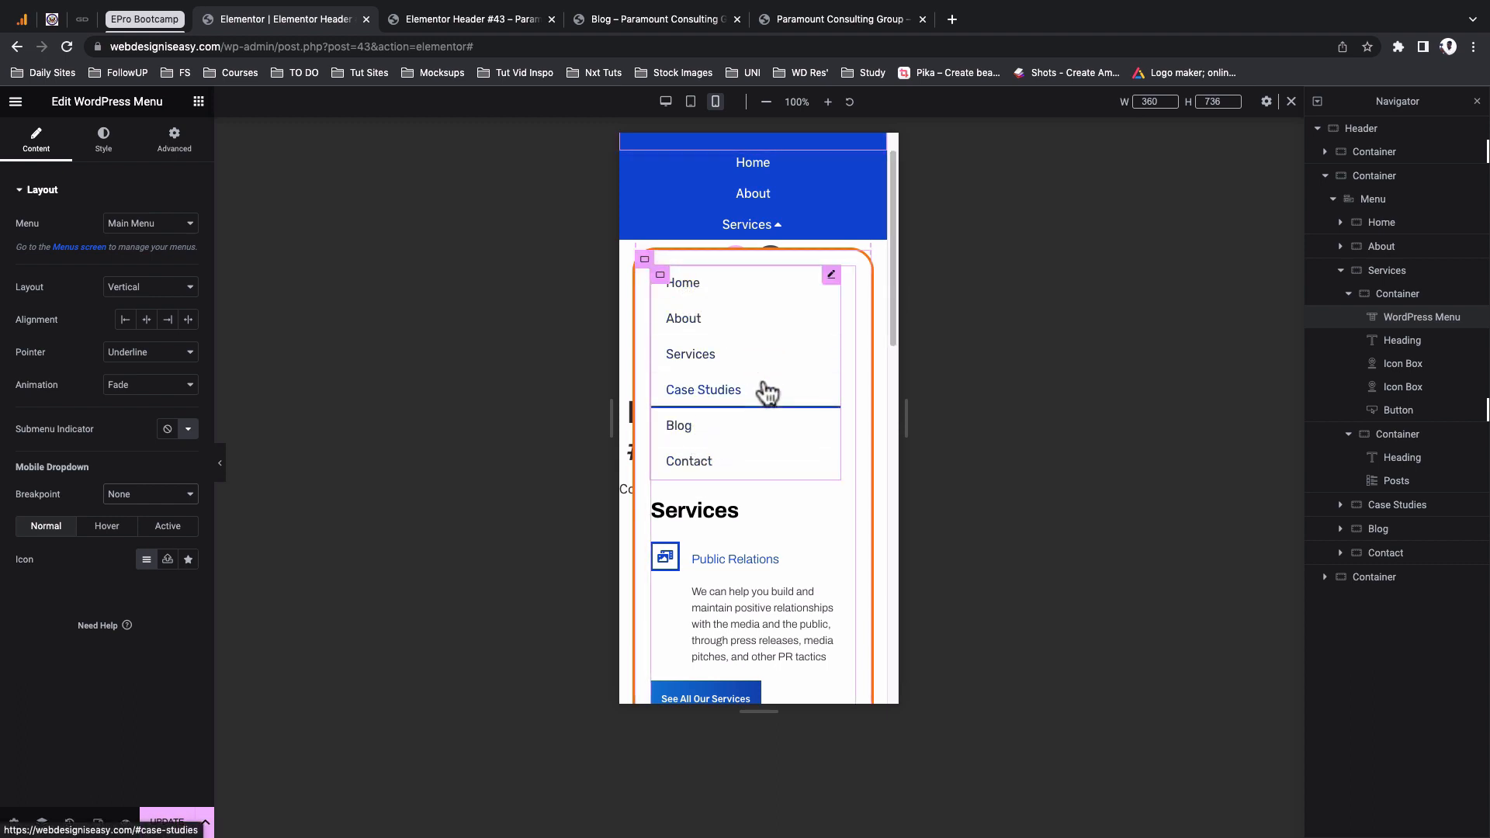
Hide the WordPress Menu widget on desktop and tablet portrait, leaving it shown only on mobile portrait
click(830, 278)
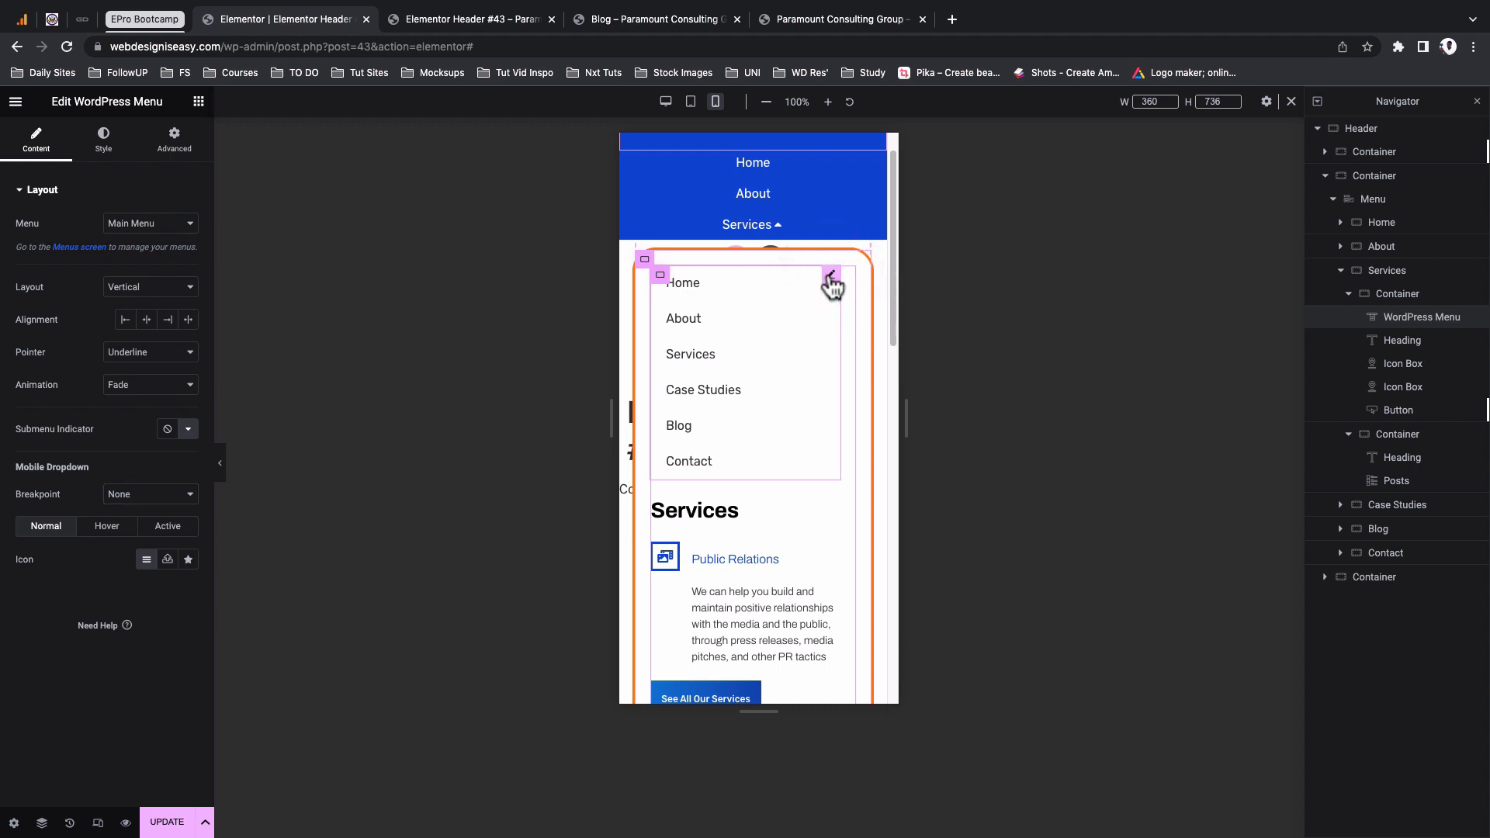
click(174, 140)
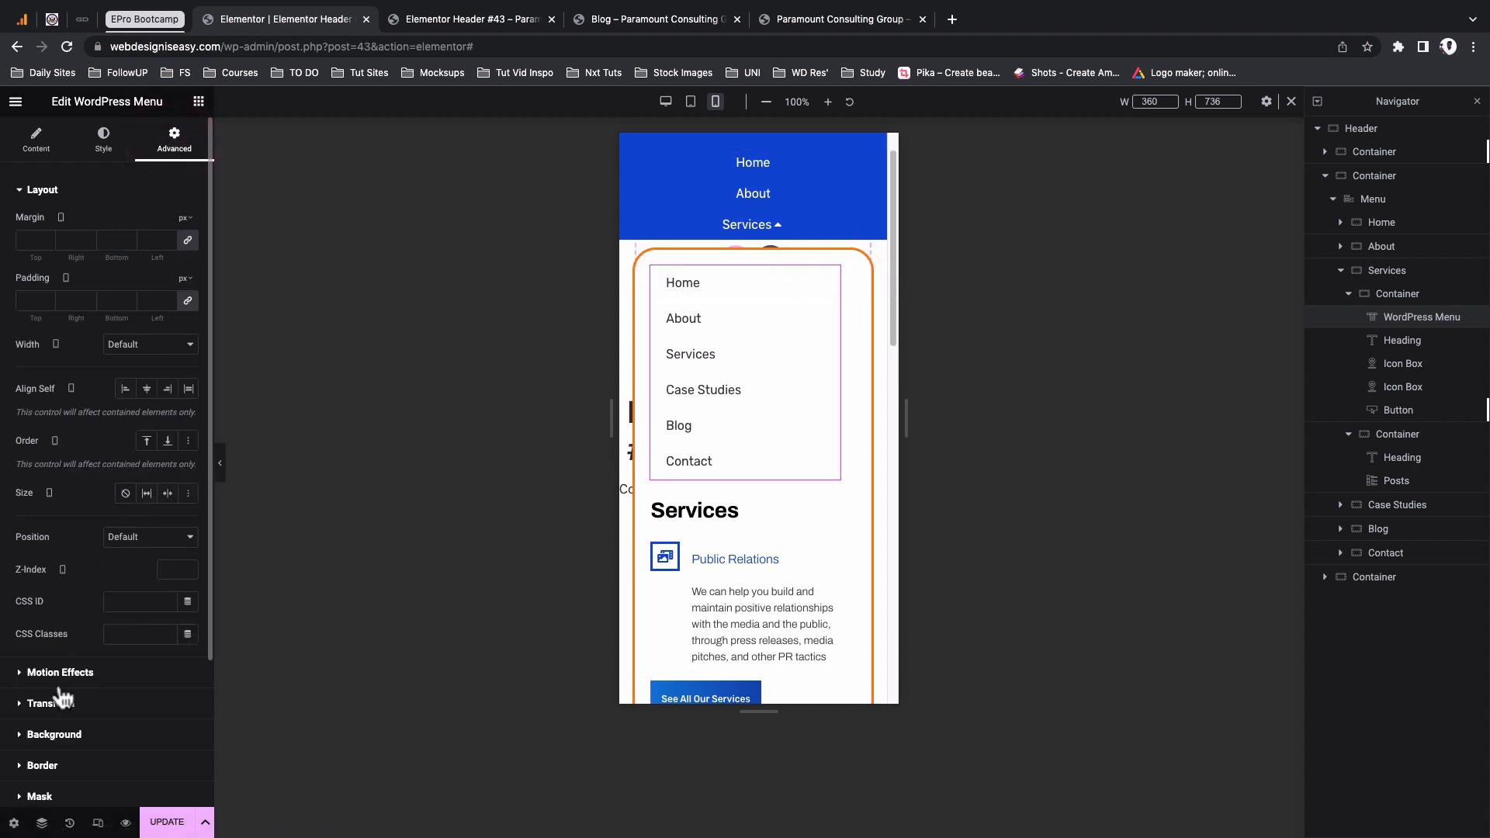
scroll(54, 683, down, 3)
click(51, 641)
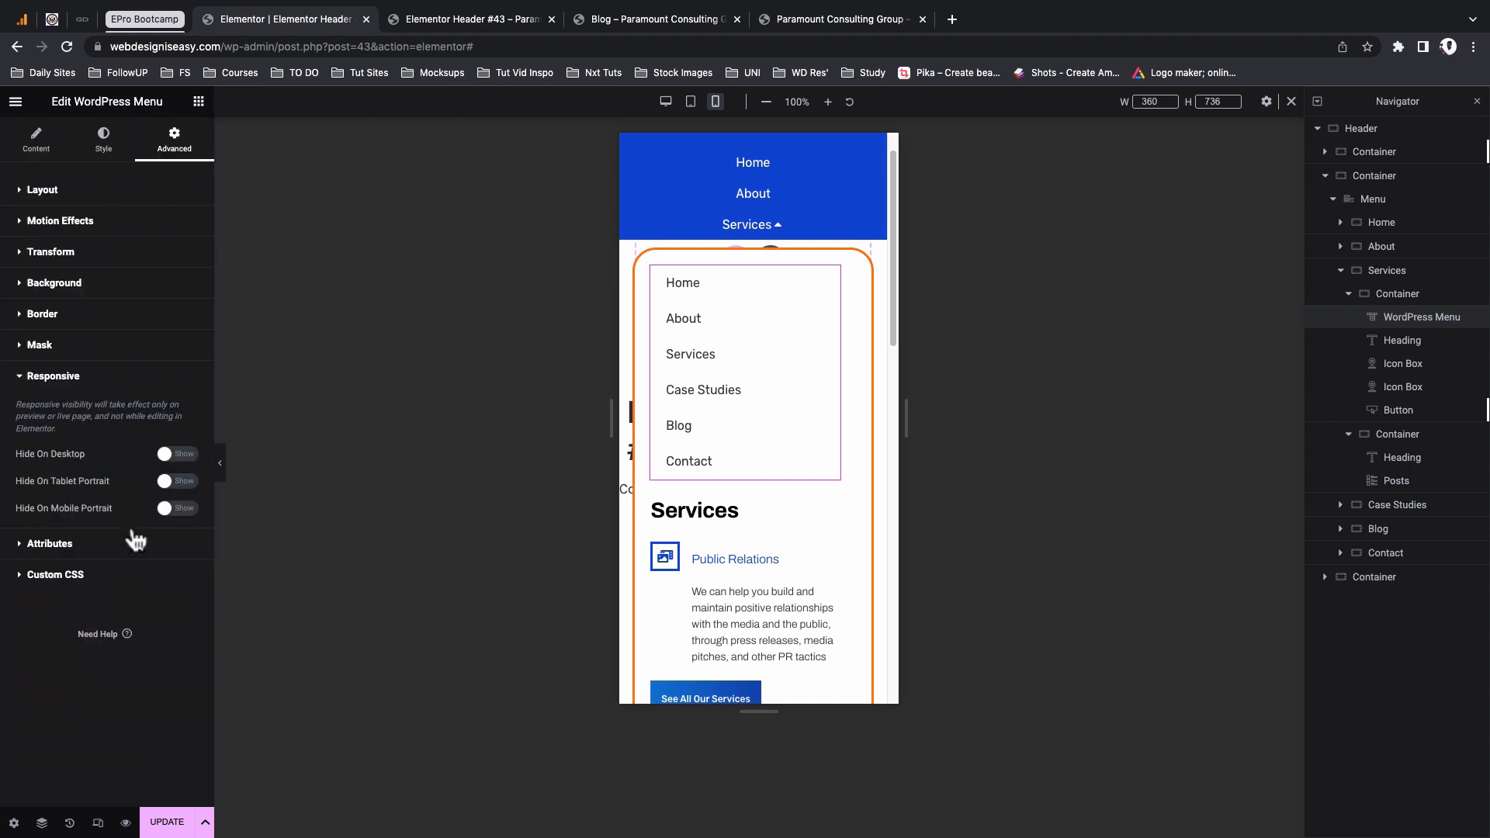
click(185, 458)
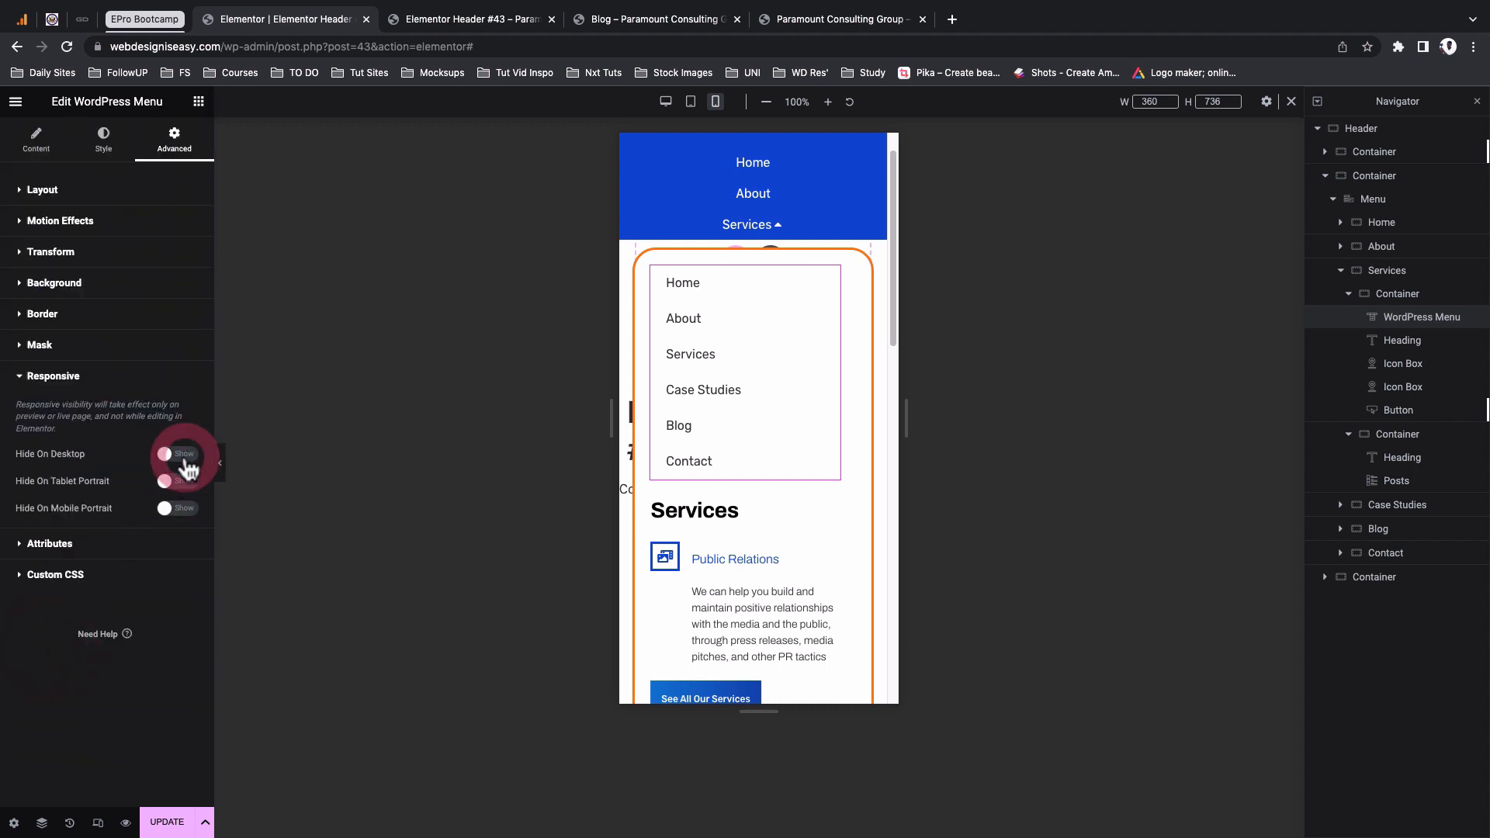
click(185, 482)
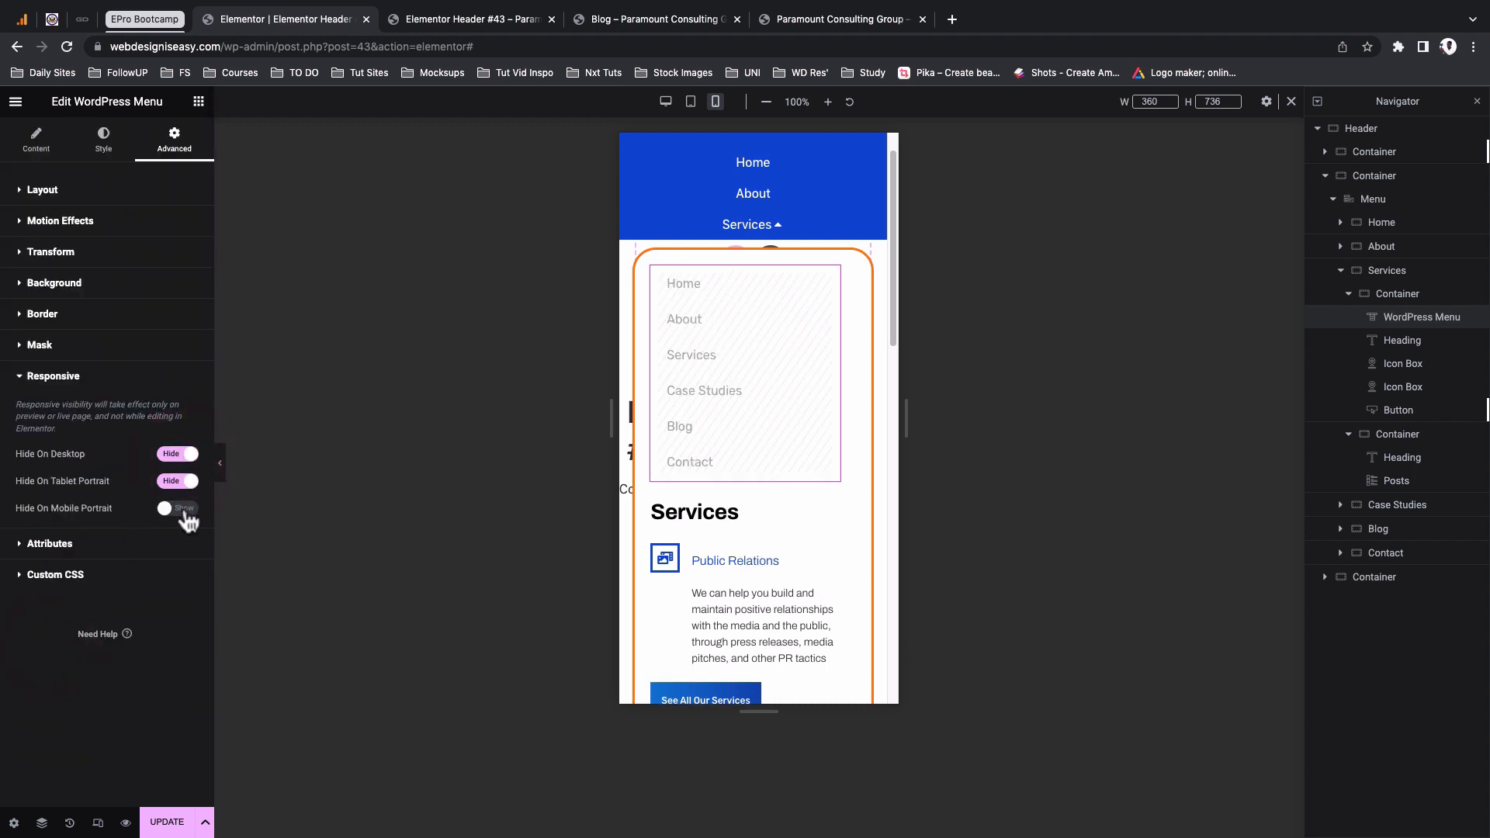
scroll(803, 333, down, 3)
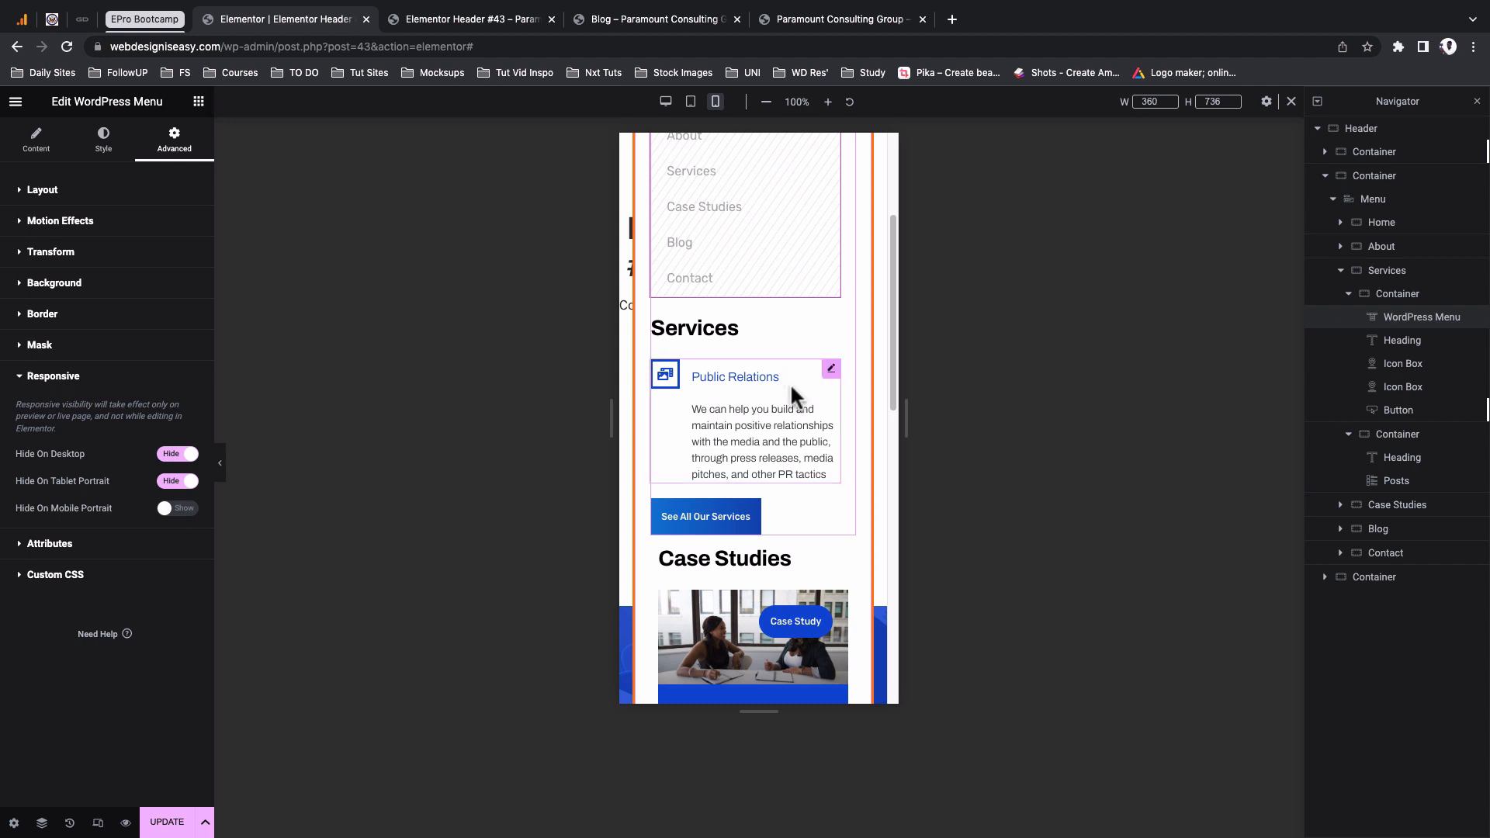
Hide the Services heading in the mega menu on mobile portrait and tablet portrait, keeping it shown on desktop
scroll(796, 409, down, 2)
scroll(798, 412, down, 1)
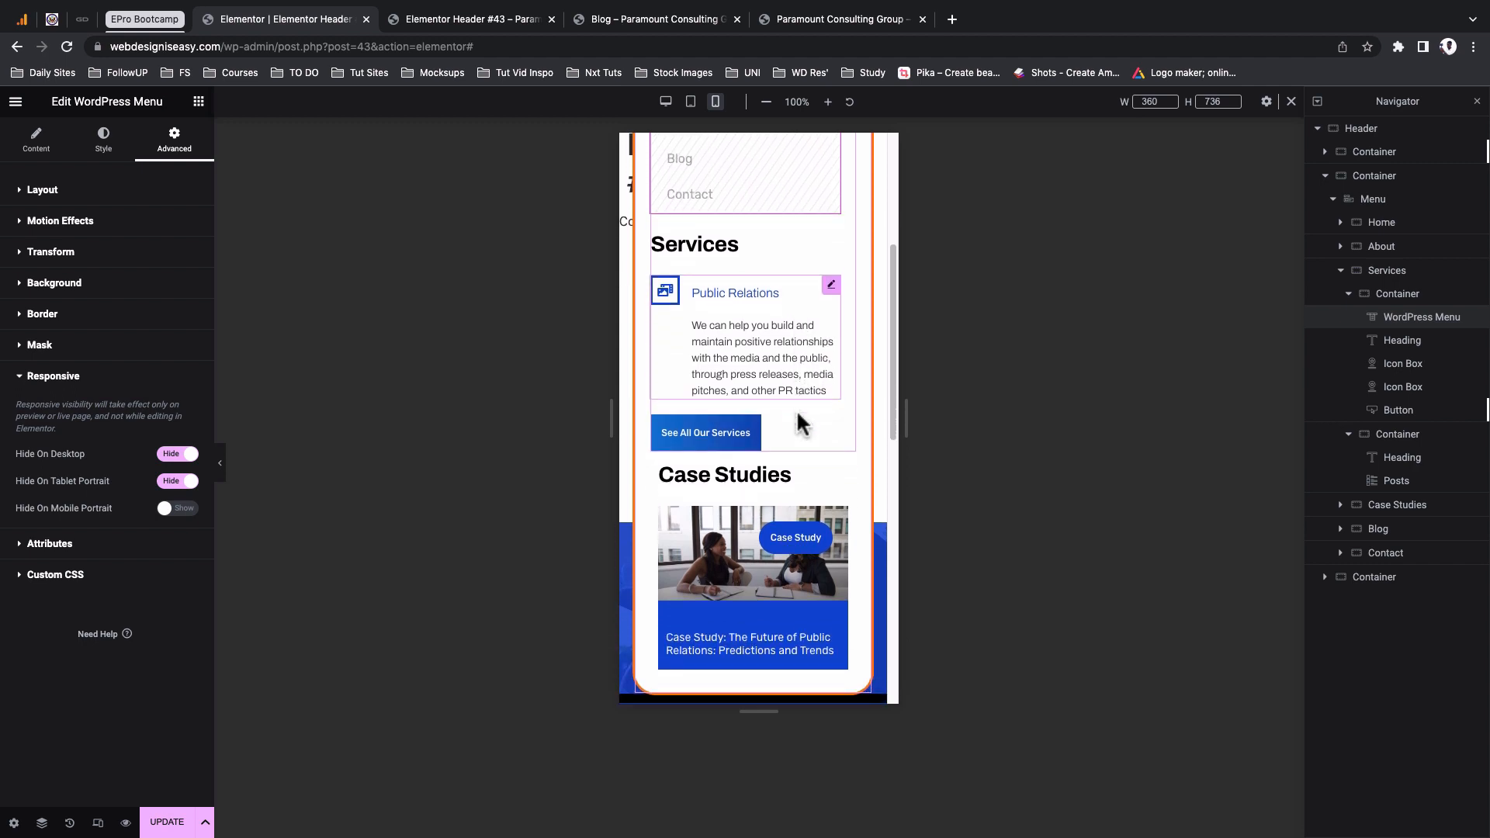
scroll(798, 412, up, 2)
scroll(797, 412, up, 5)
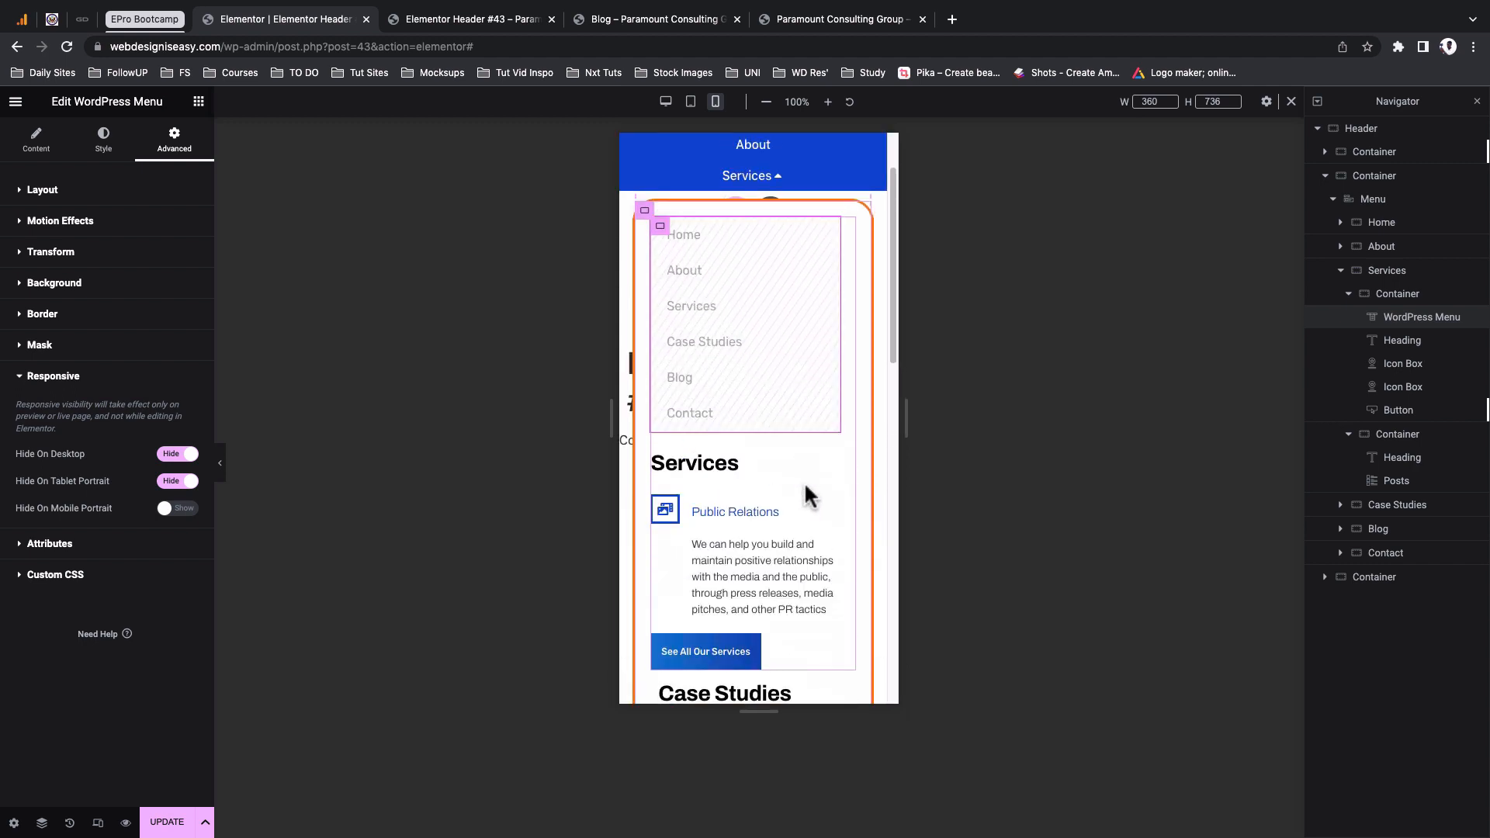
click(831, 465)
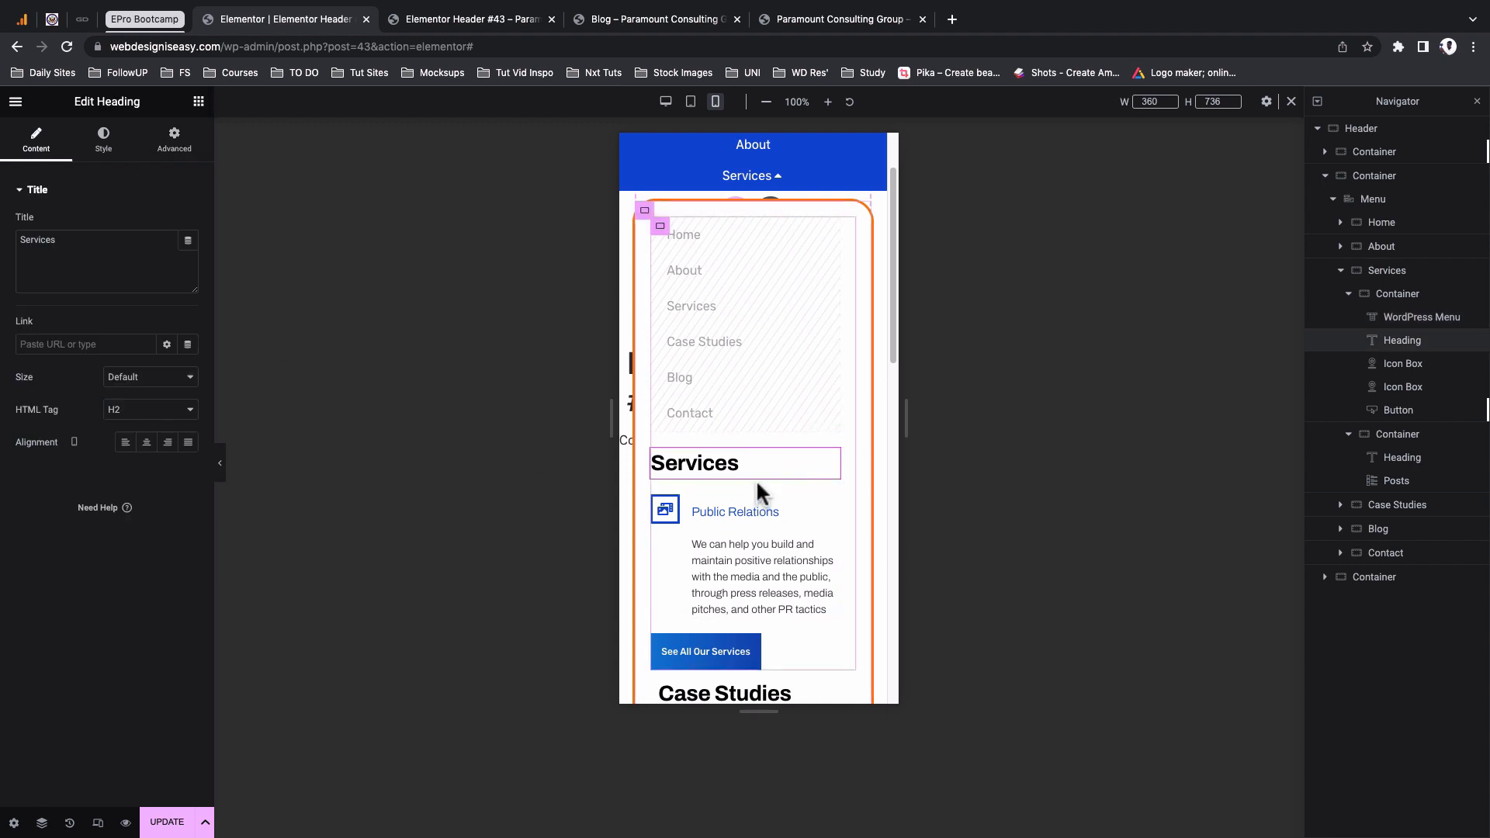
scroll(758, 492, up, 2)
click(174, 140)
scroll(136, 496, down, 3)
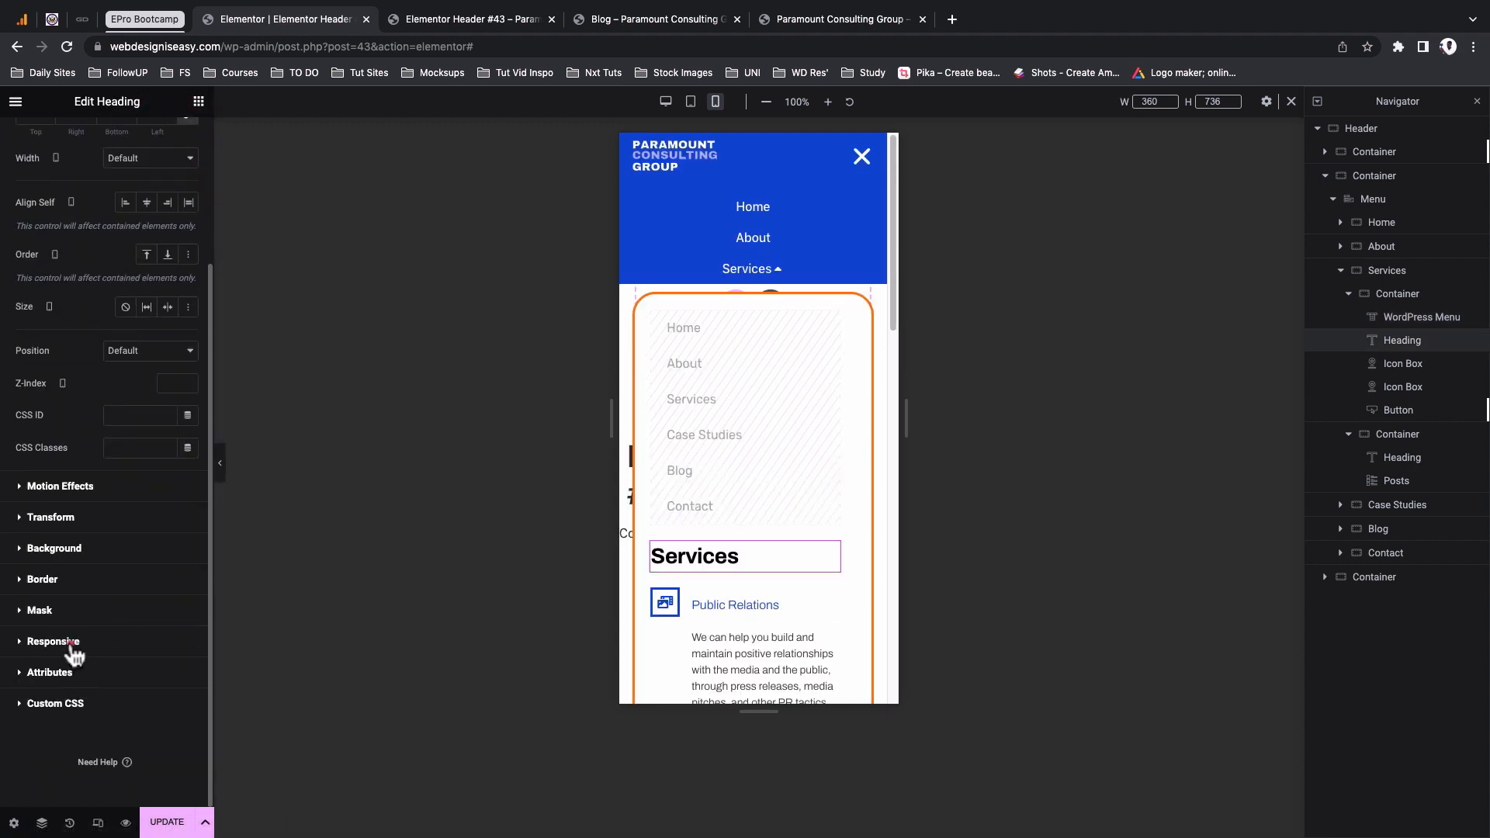
click(68, 642)
click(181, 511)
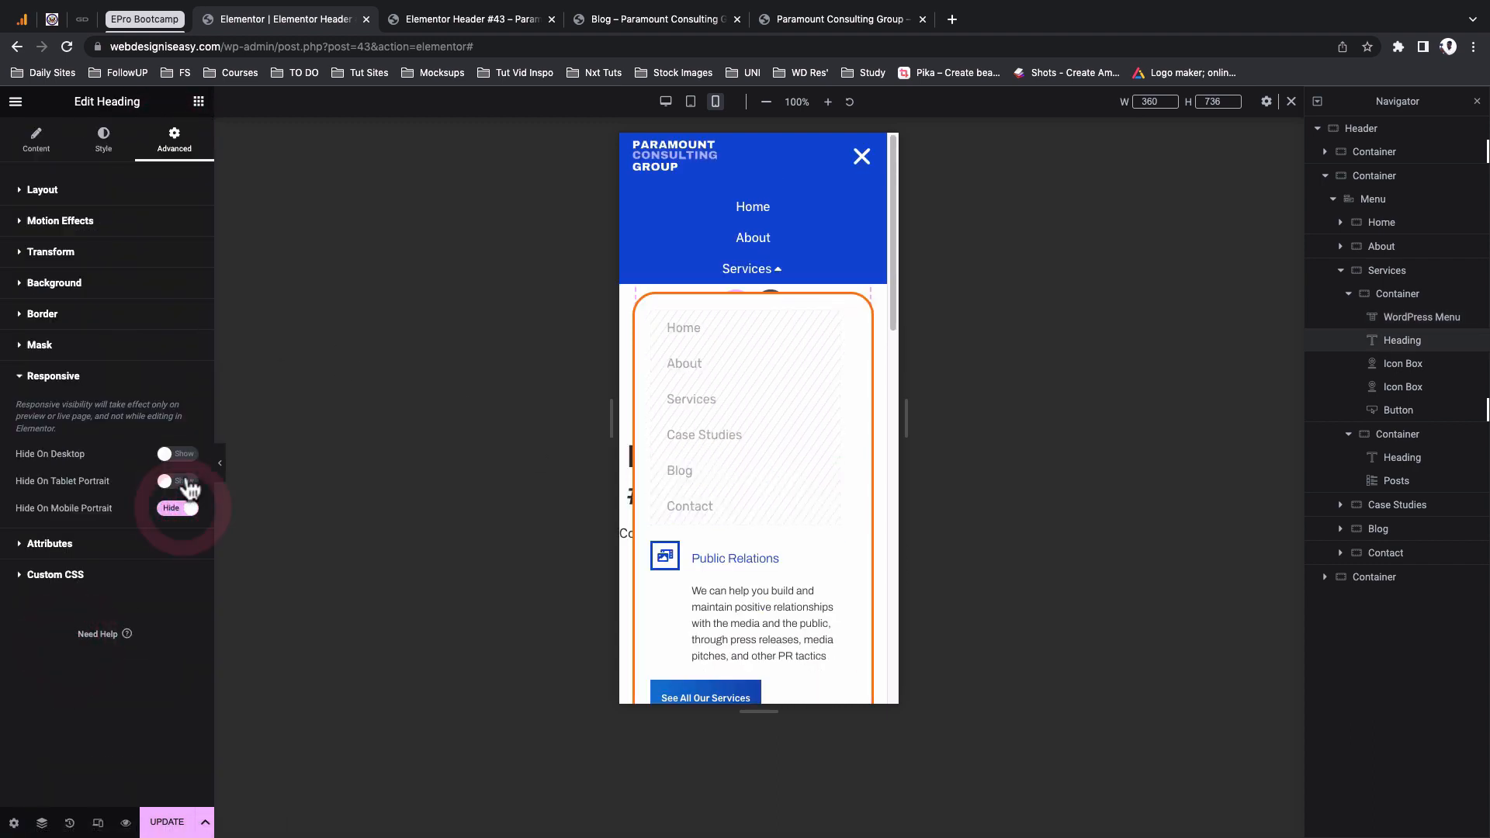
click(179, 481)
Hide the Public Relations icon box on tablet portrait and mobile portrait
click(1401, 363)
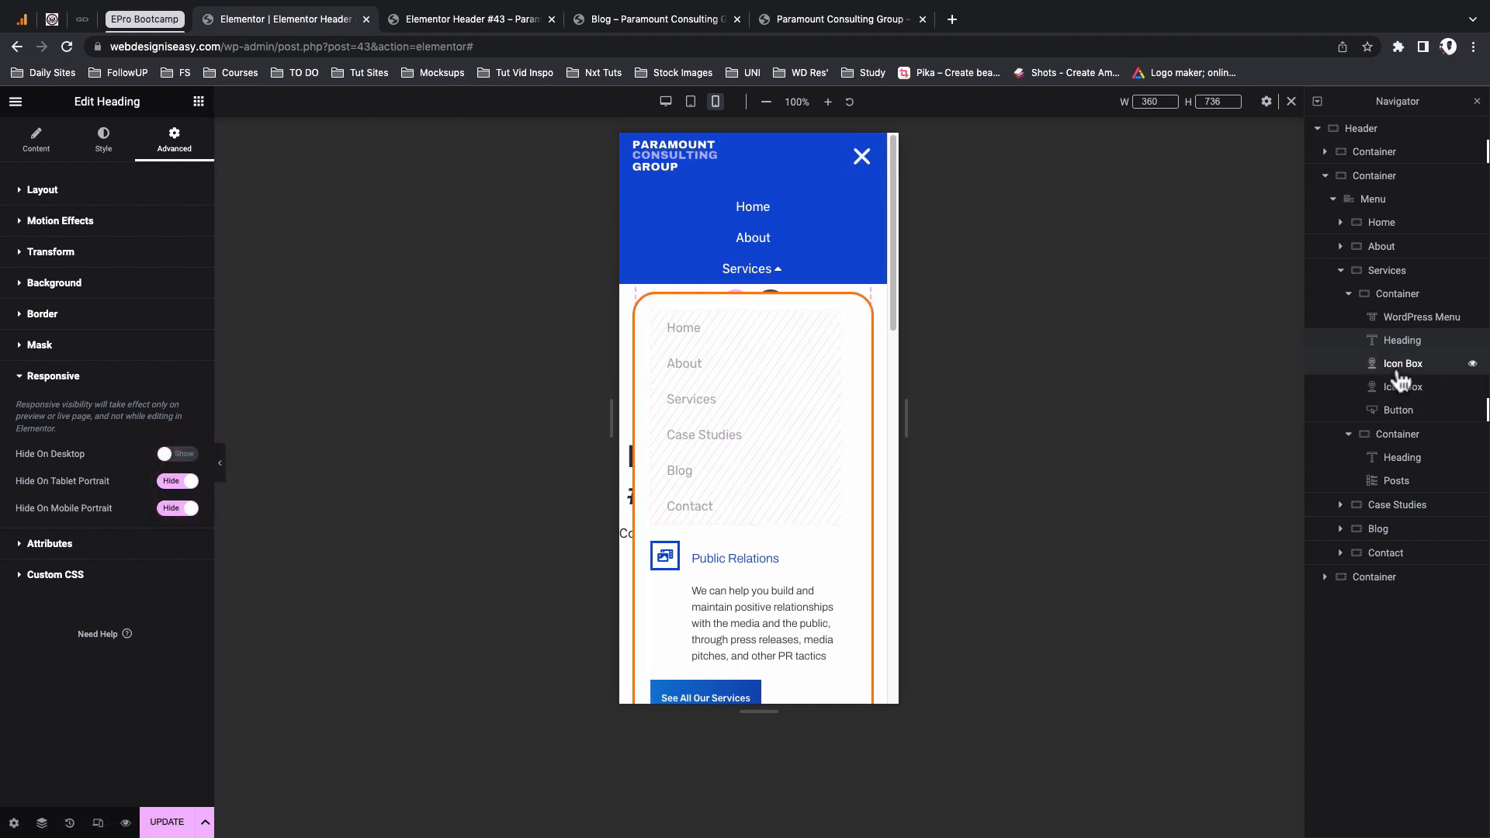
click(175, 142)
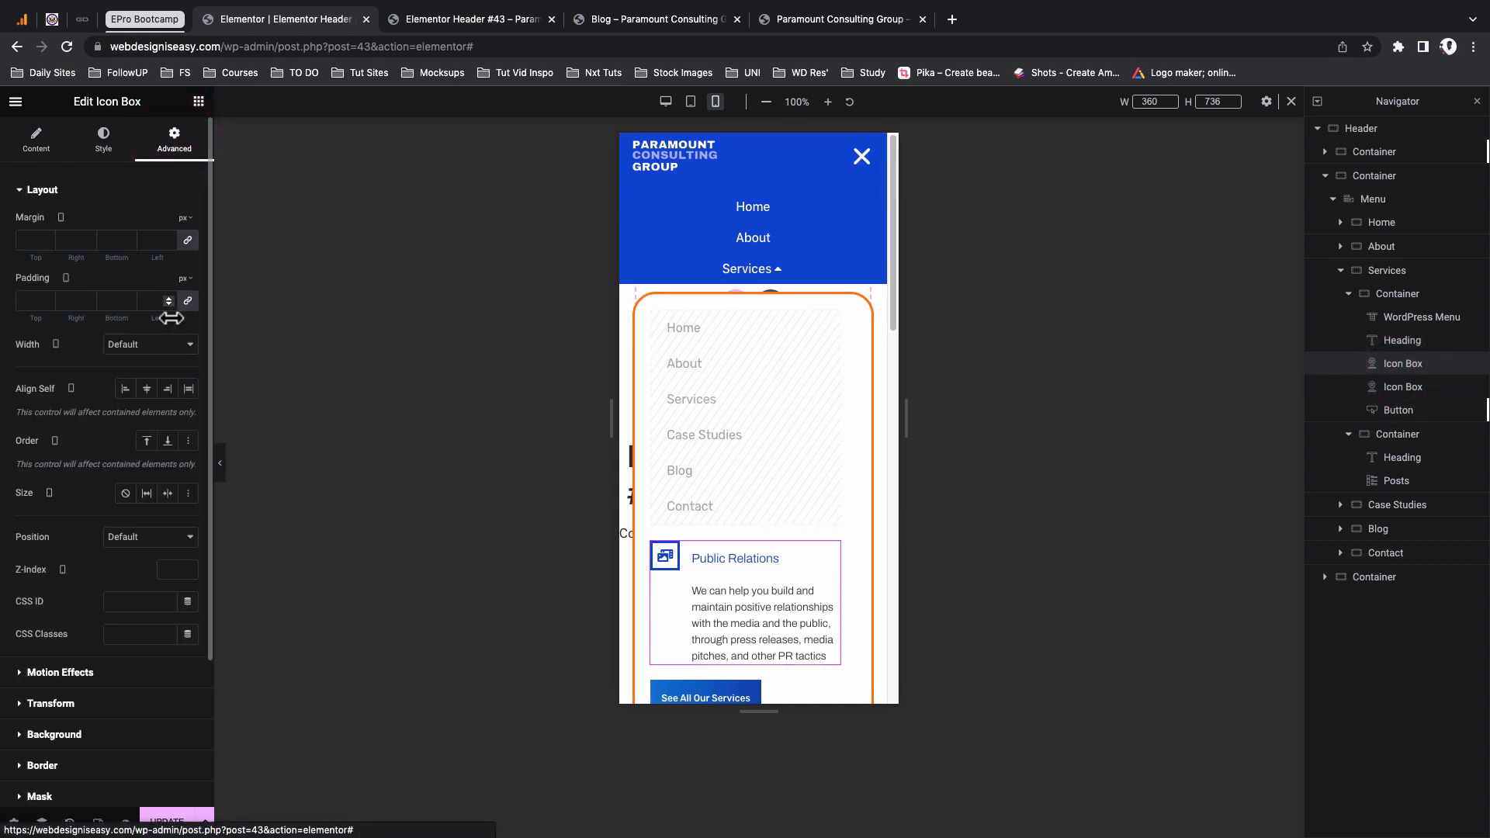
scroll(108, 645, down, 3)
click(104, 644)
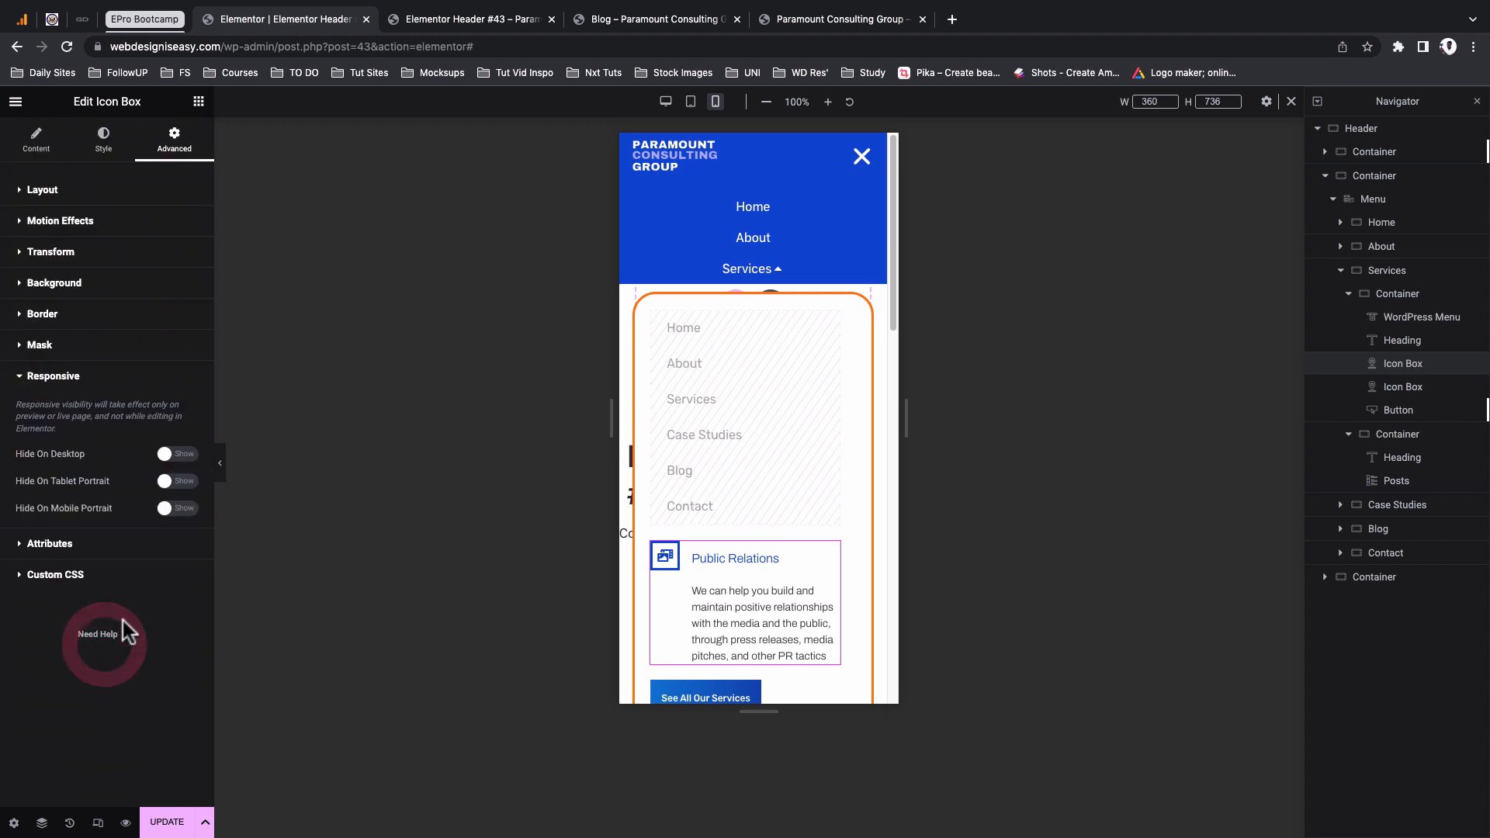
click(179, 481)
click(178, 509)
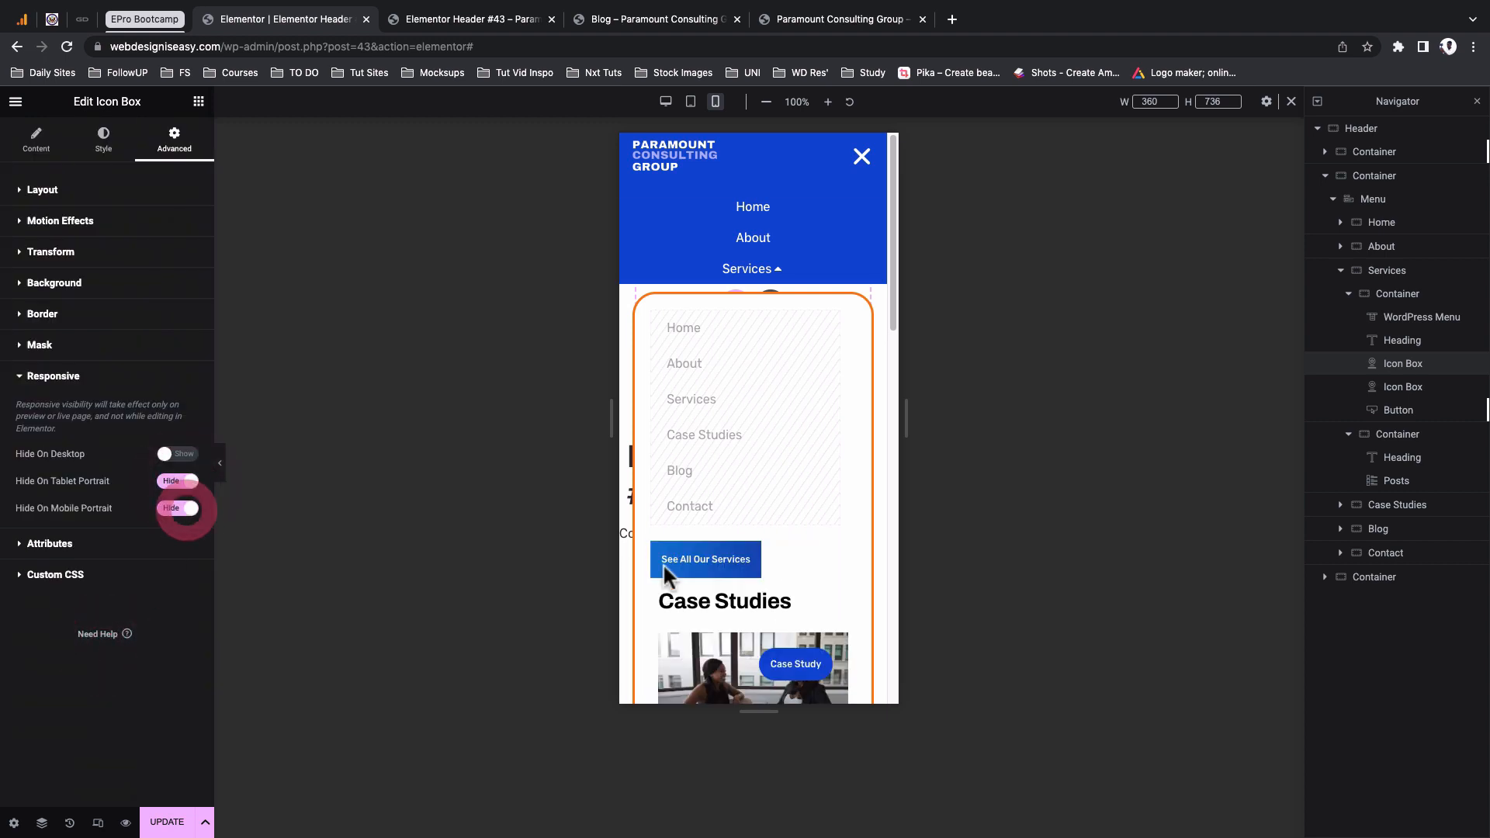
Review the mega menu's remaining widgets and the WordPress Menu's responsive visibility, and save the header template
click(1398, 410)
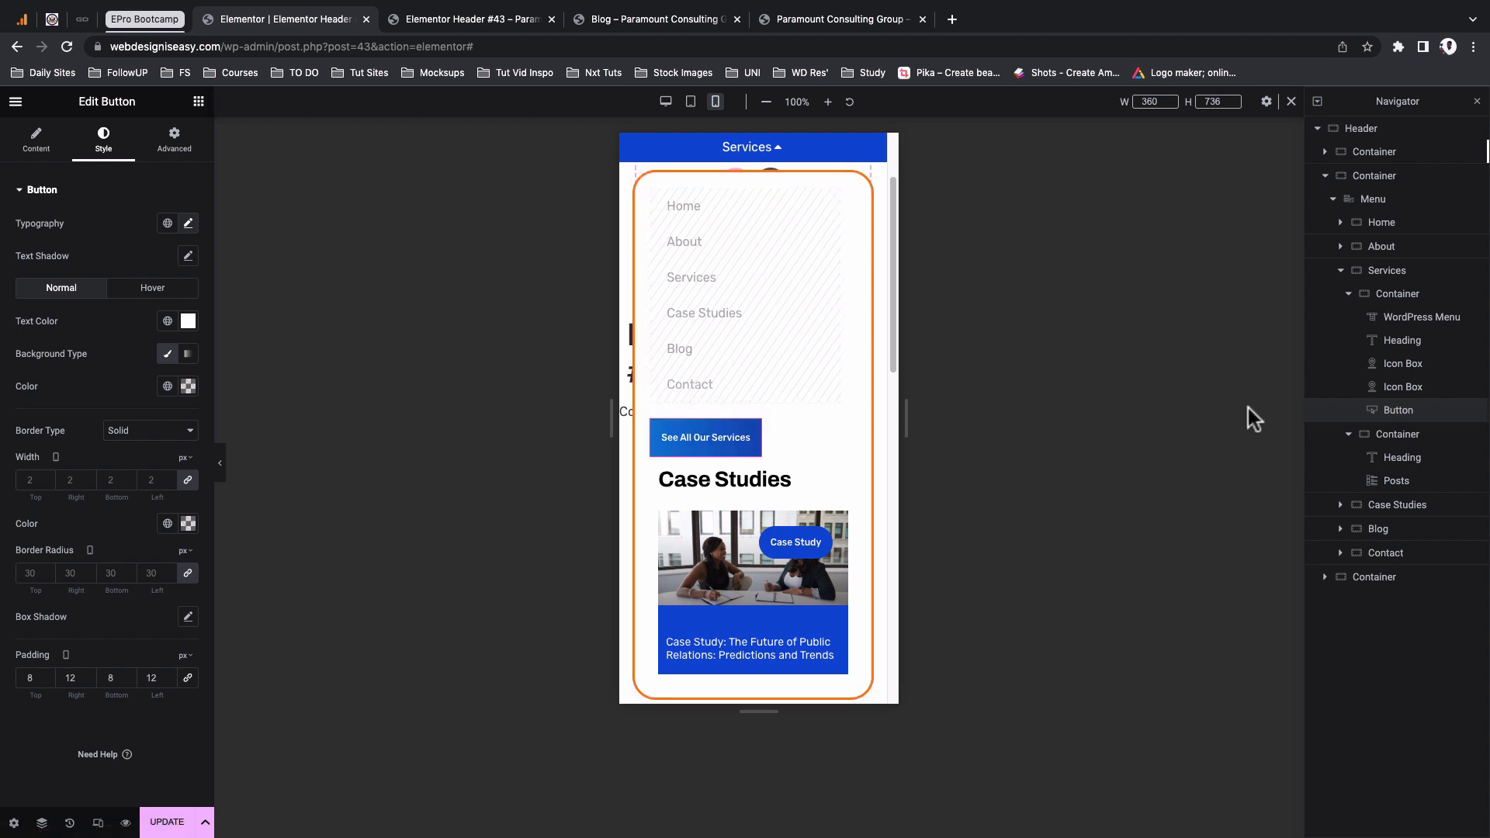
click(1436, 465)
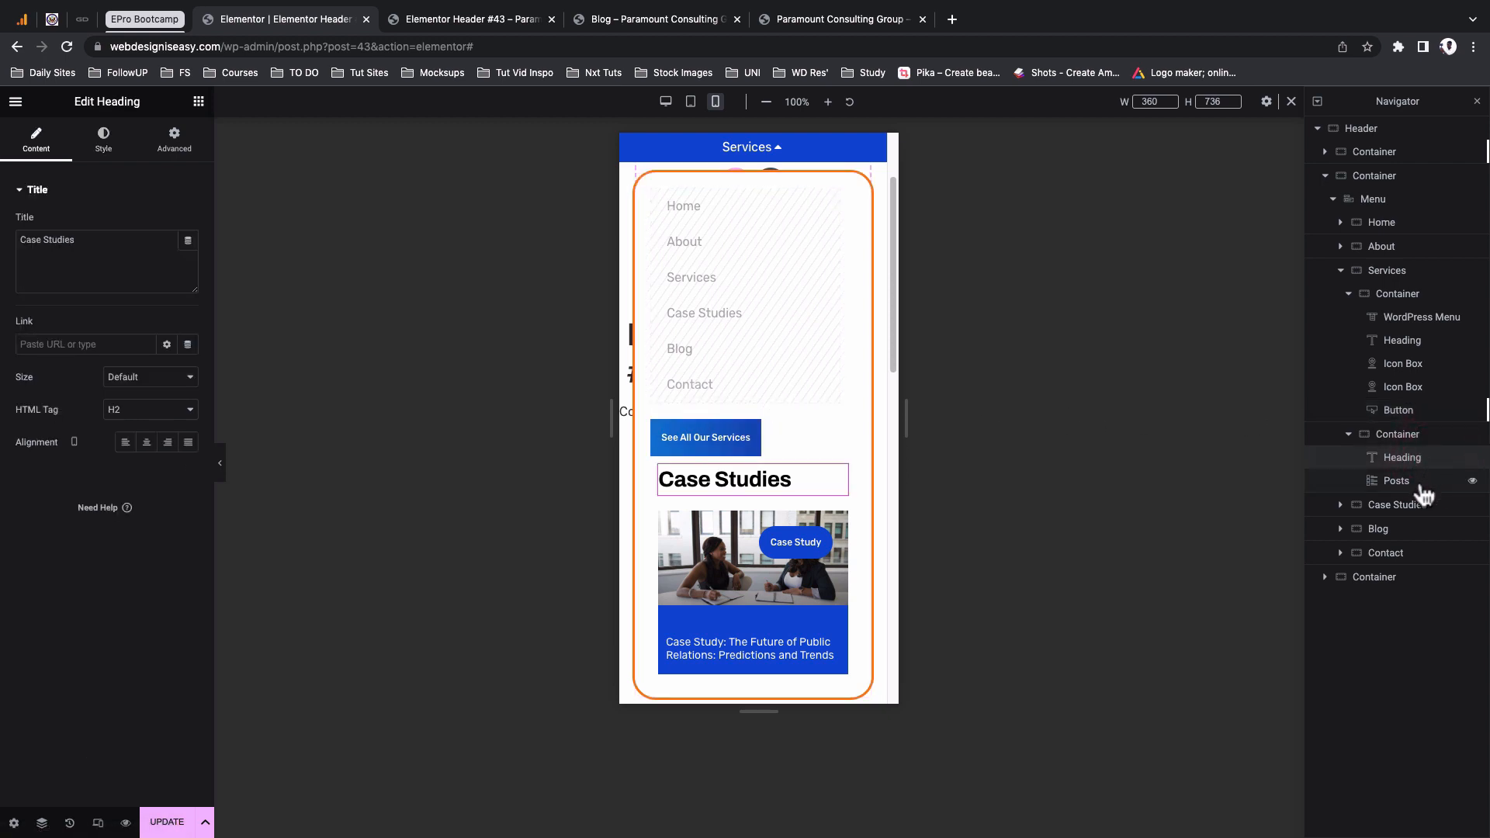
click(1422, 488)
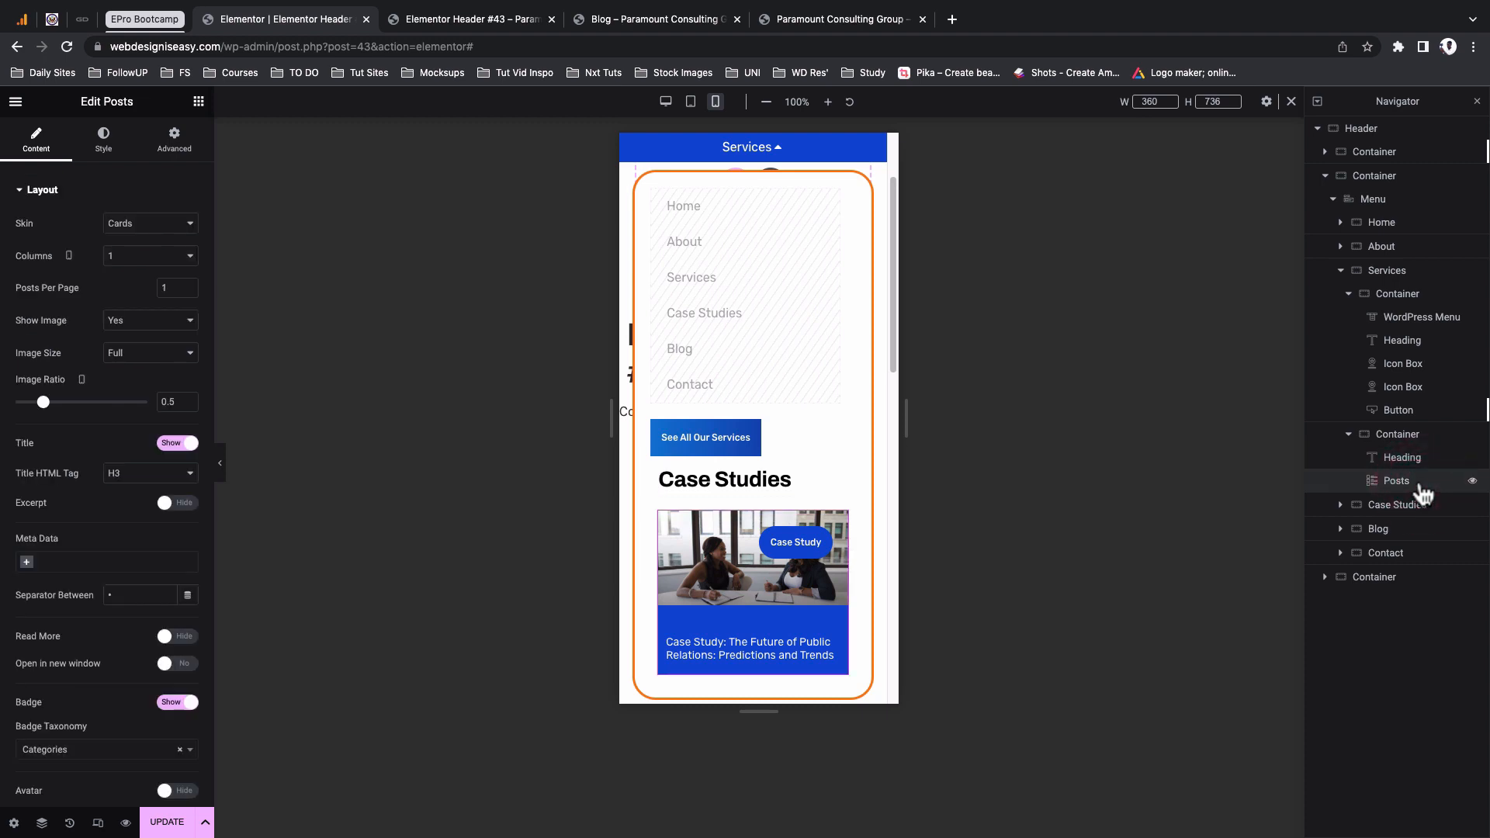
click(831, 198)
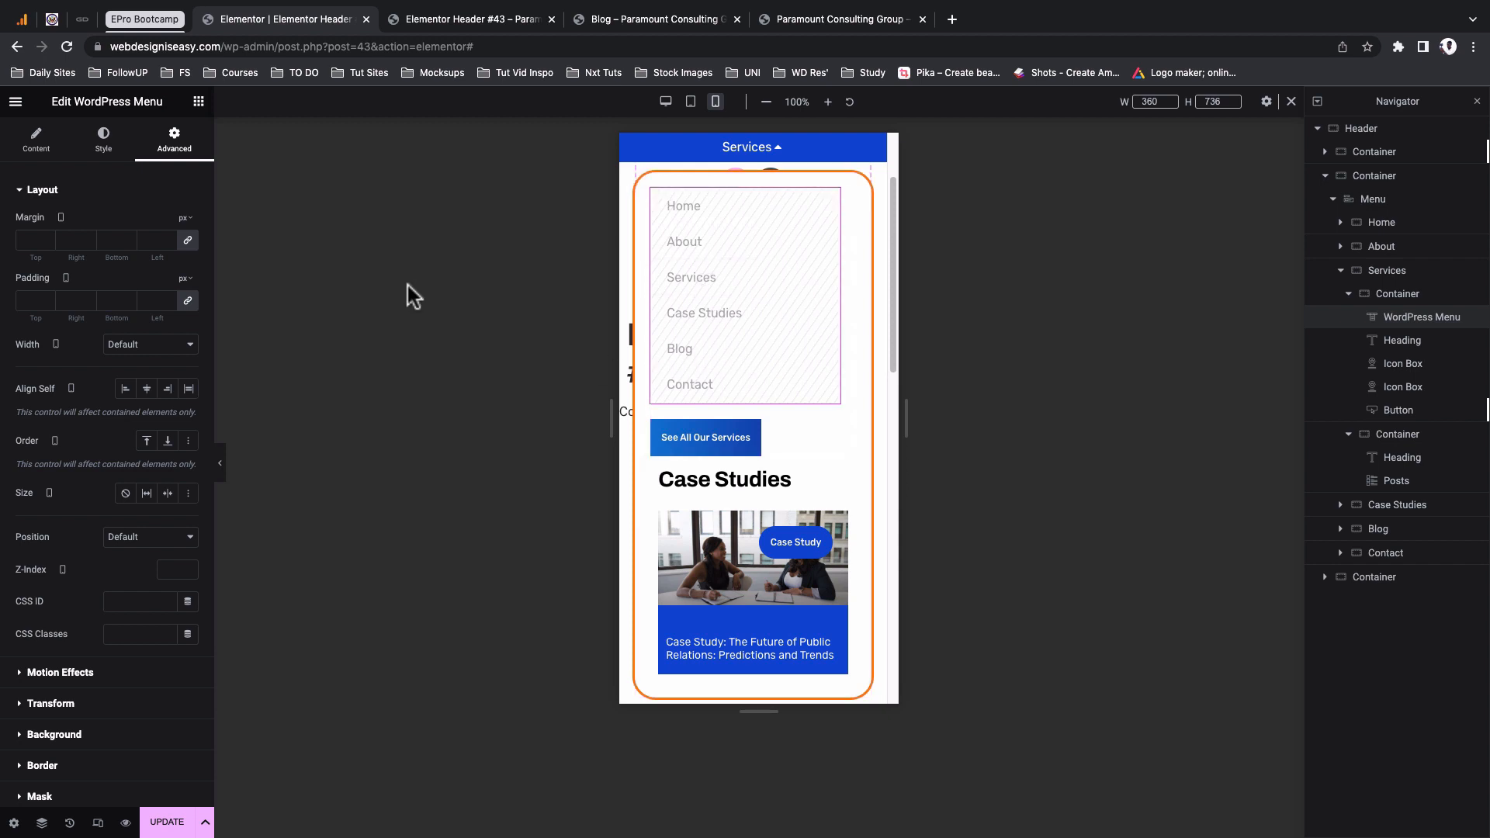
scroll(51, 581, down, 3)
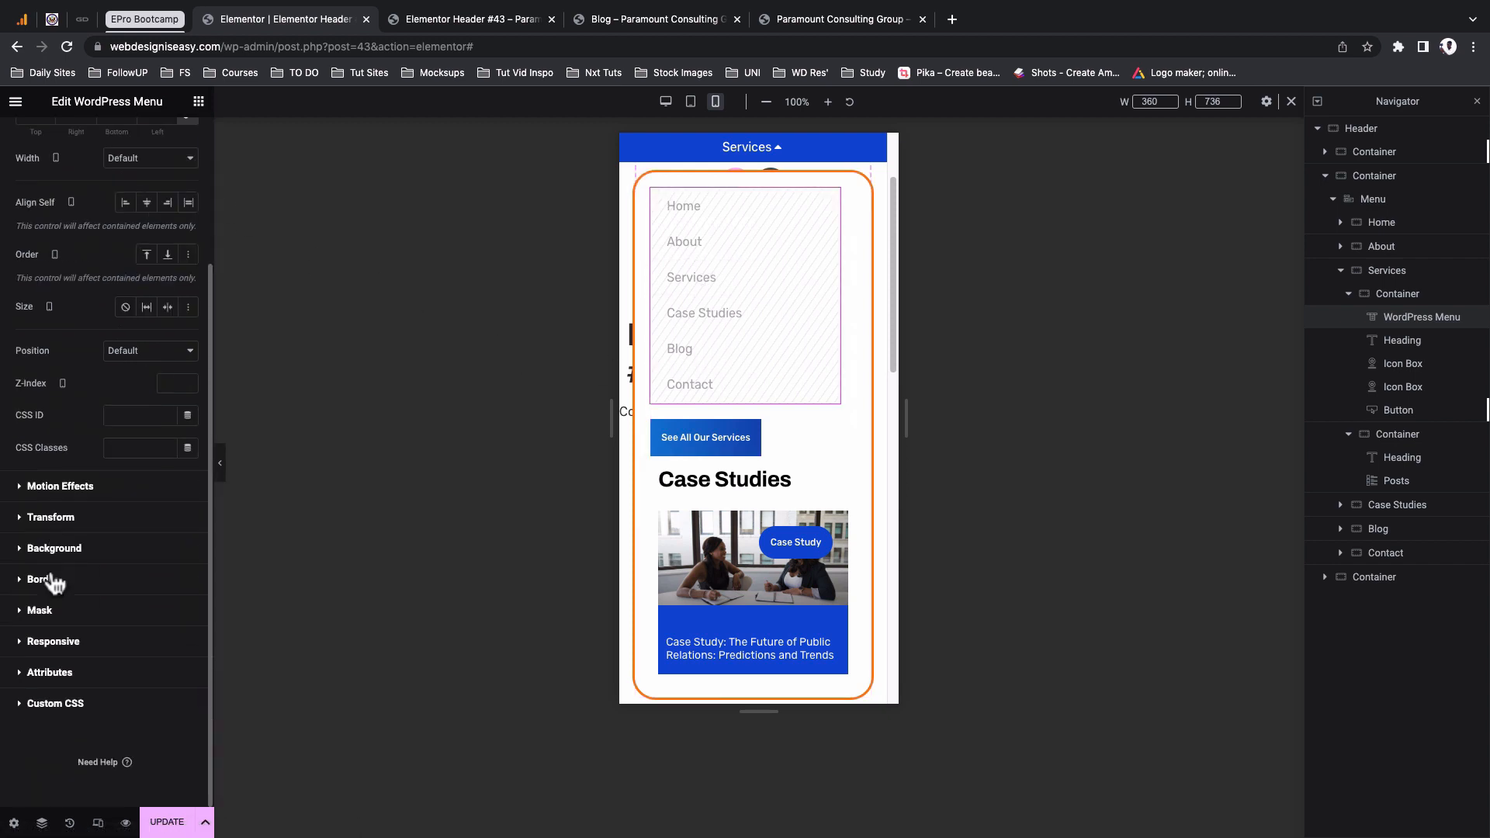
click(60, 643)
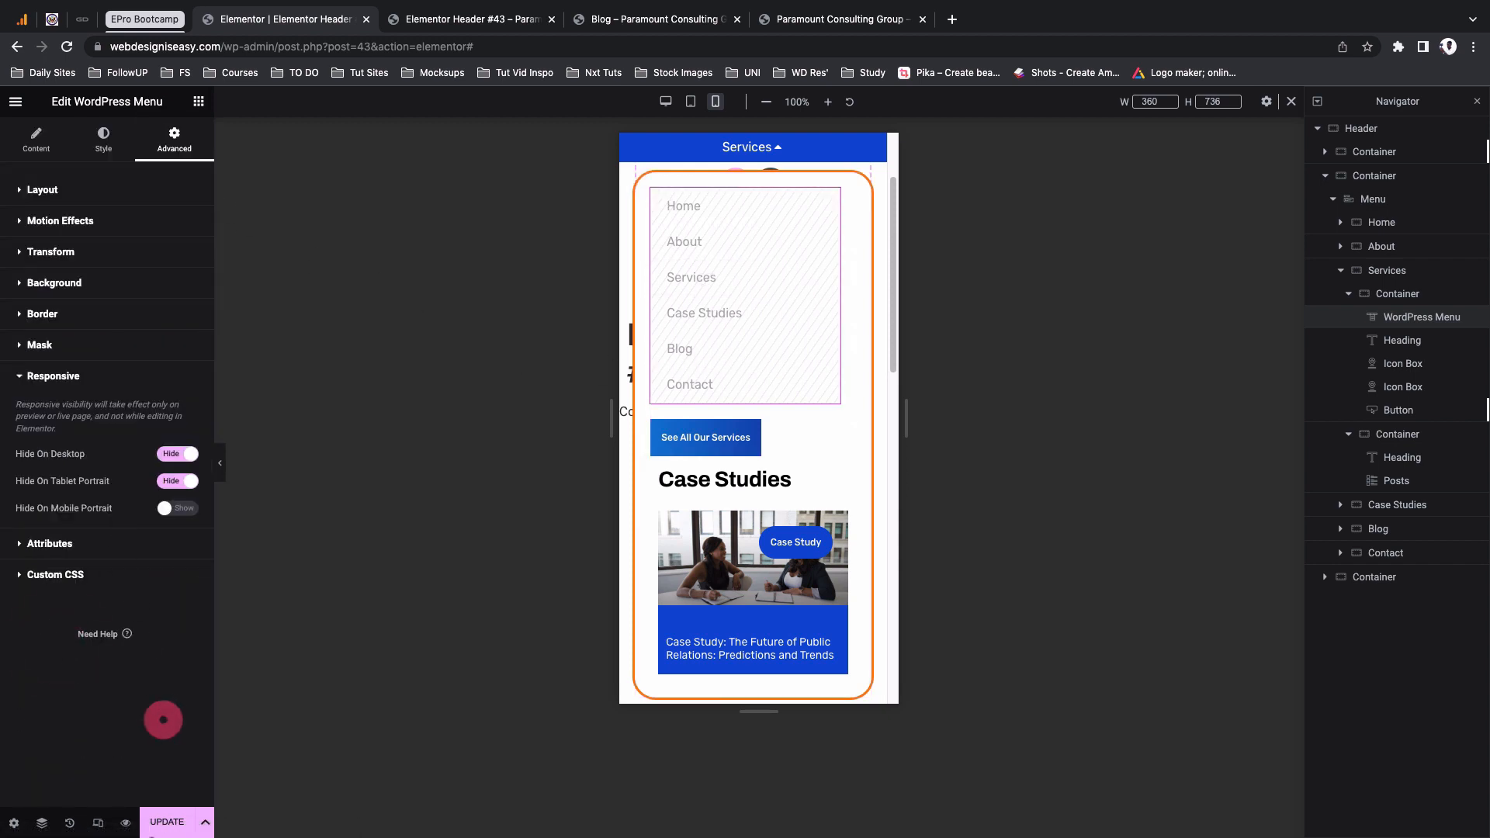
click(169, 823)
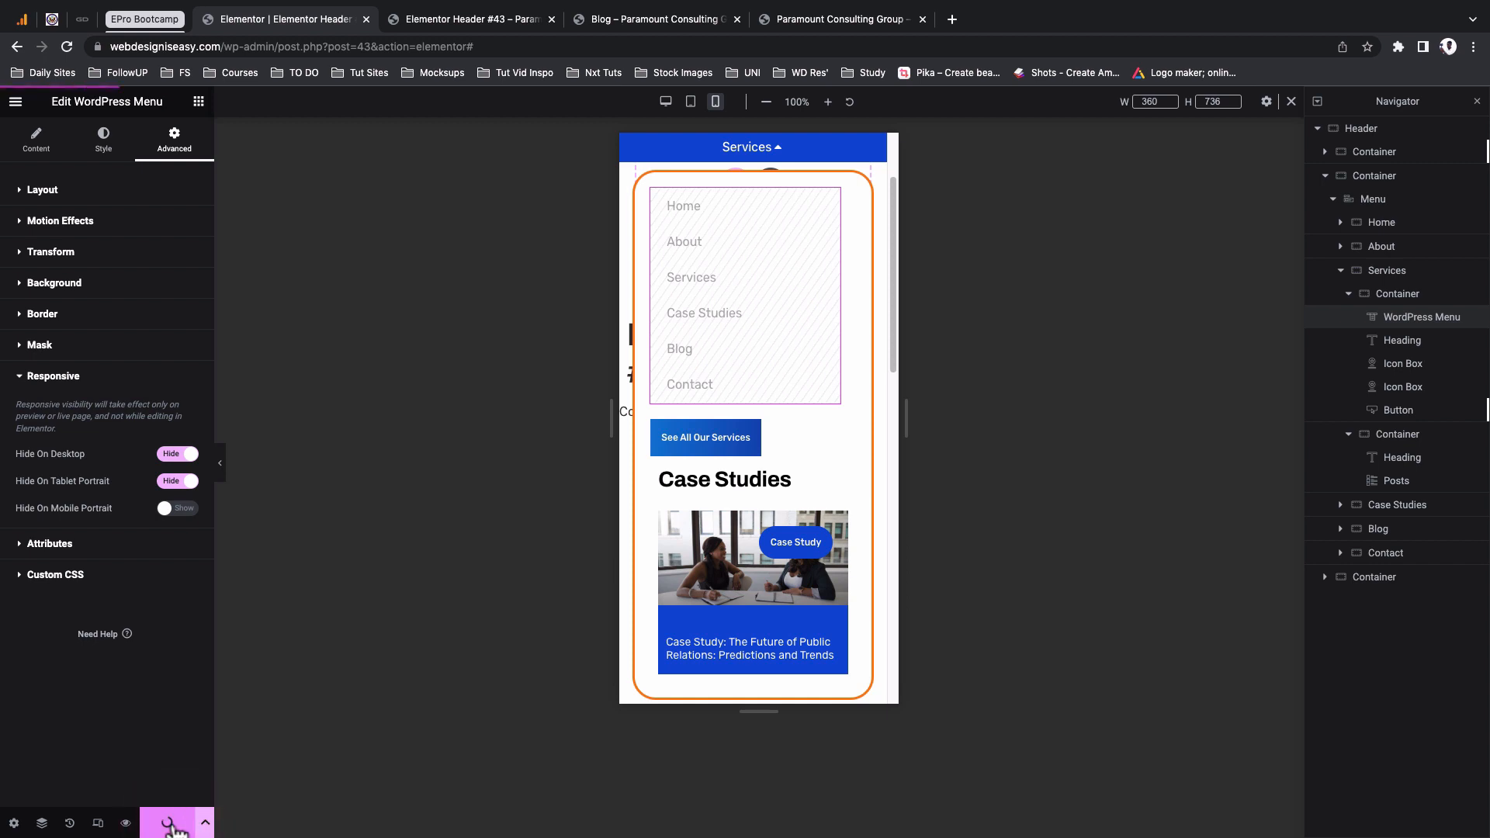
Preview the live home page in a phone simulator and examine the expanded Services dropdown in the mobile menu
click(668, 23)
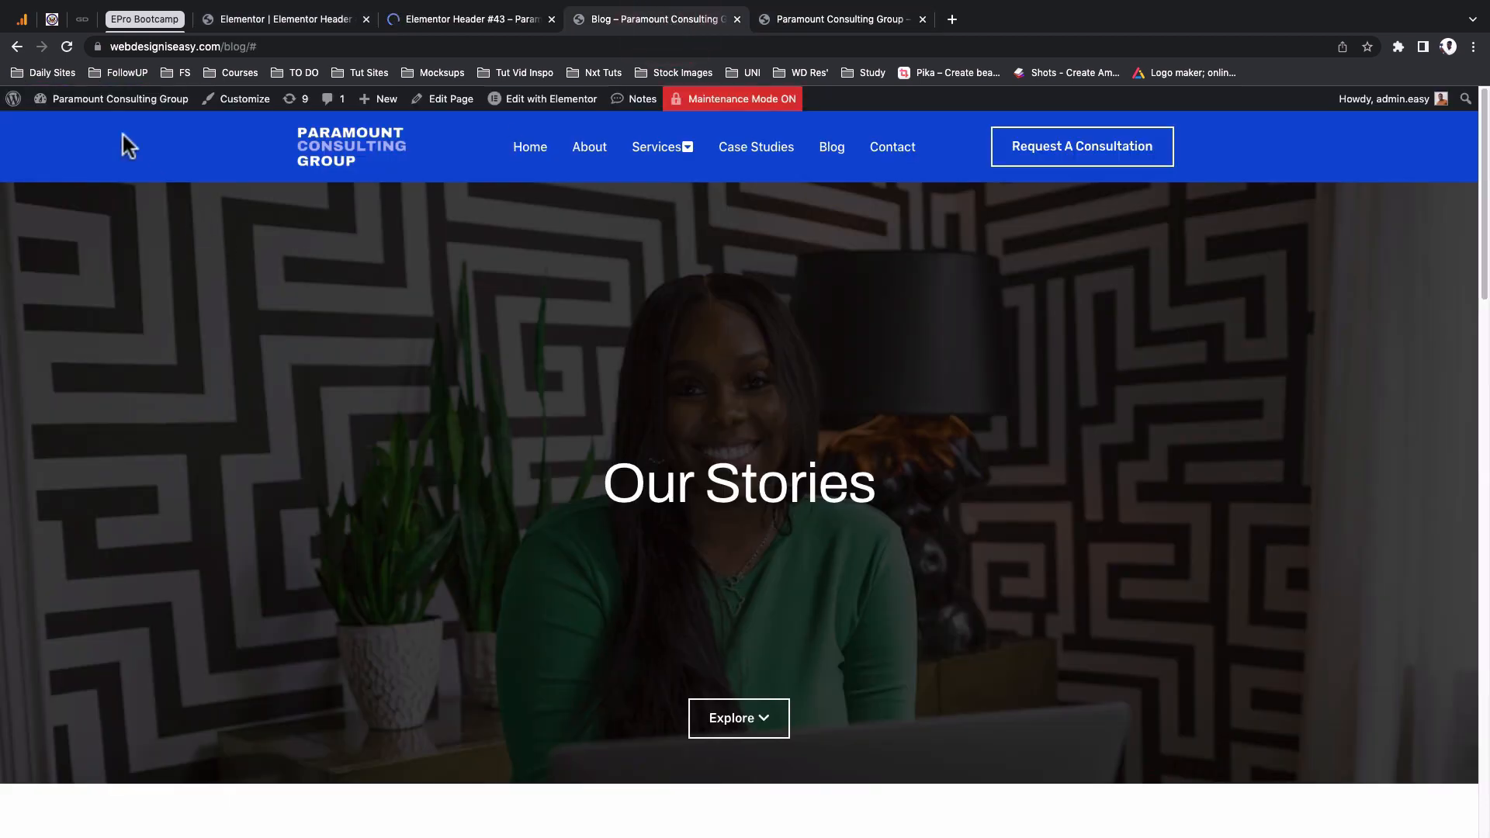
click(339, 154)
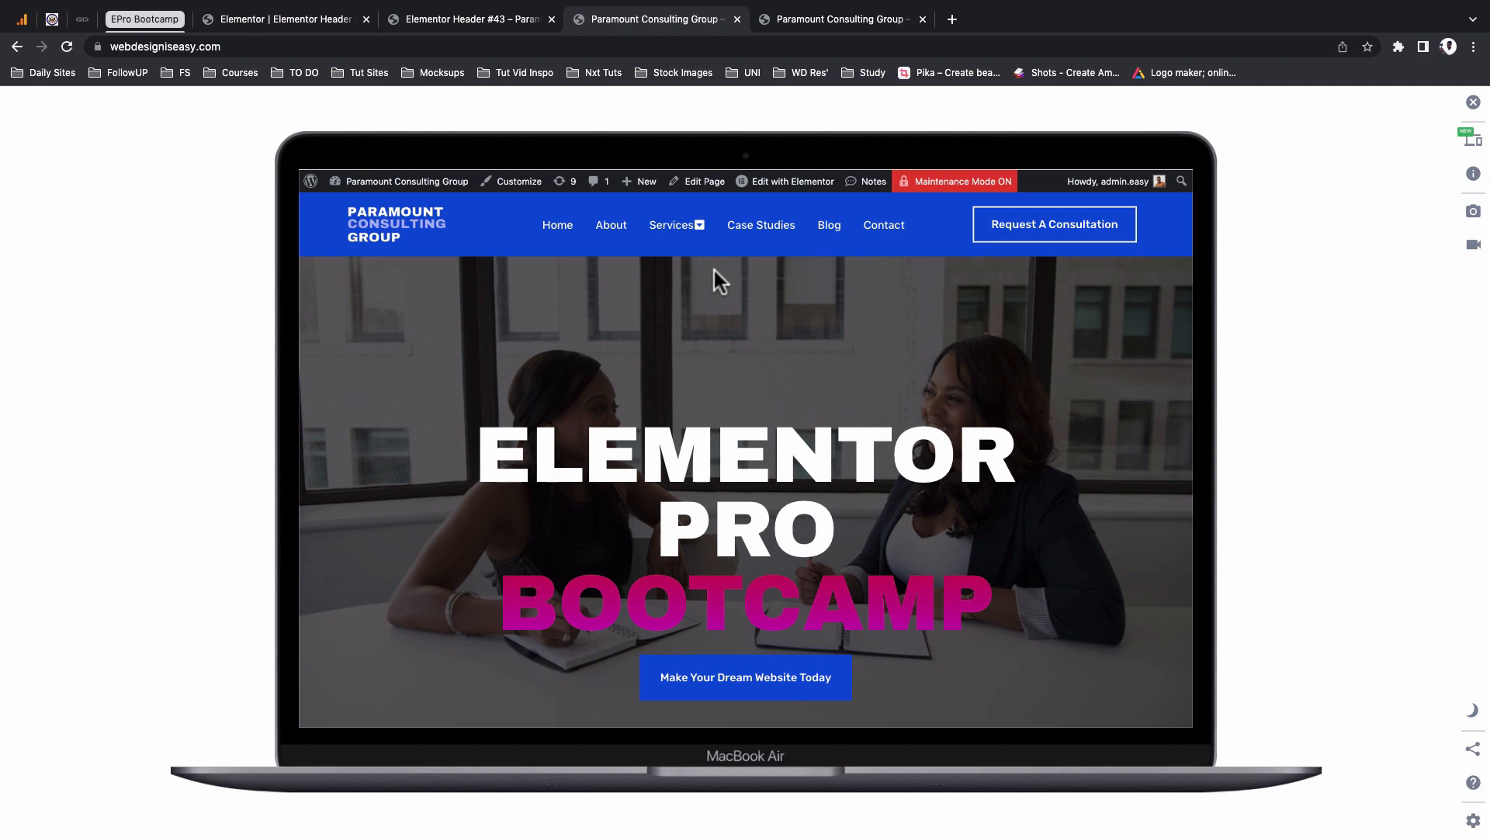
mouse_move(698, 227)
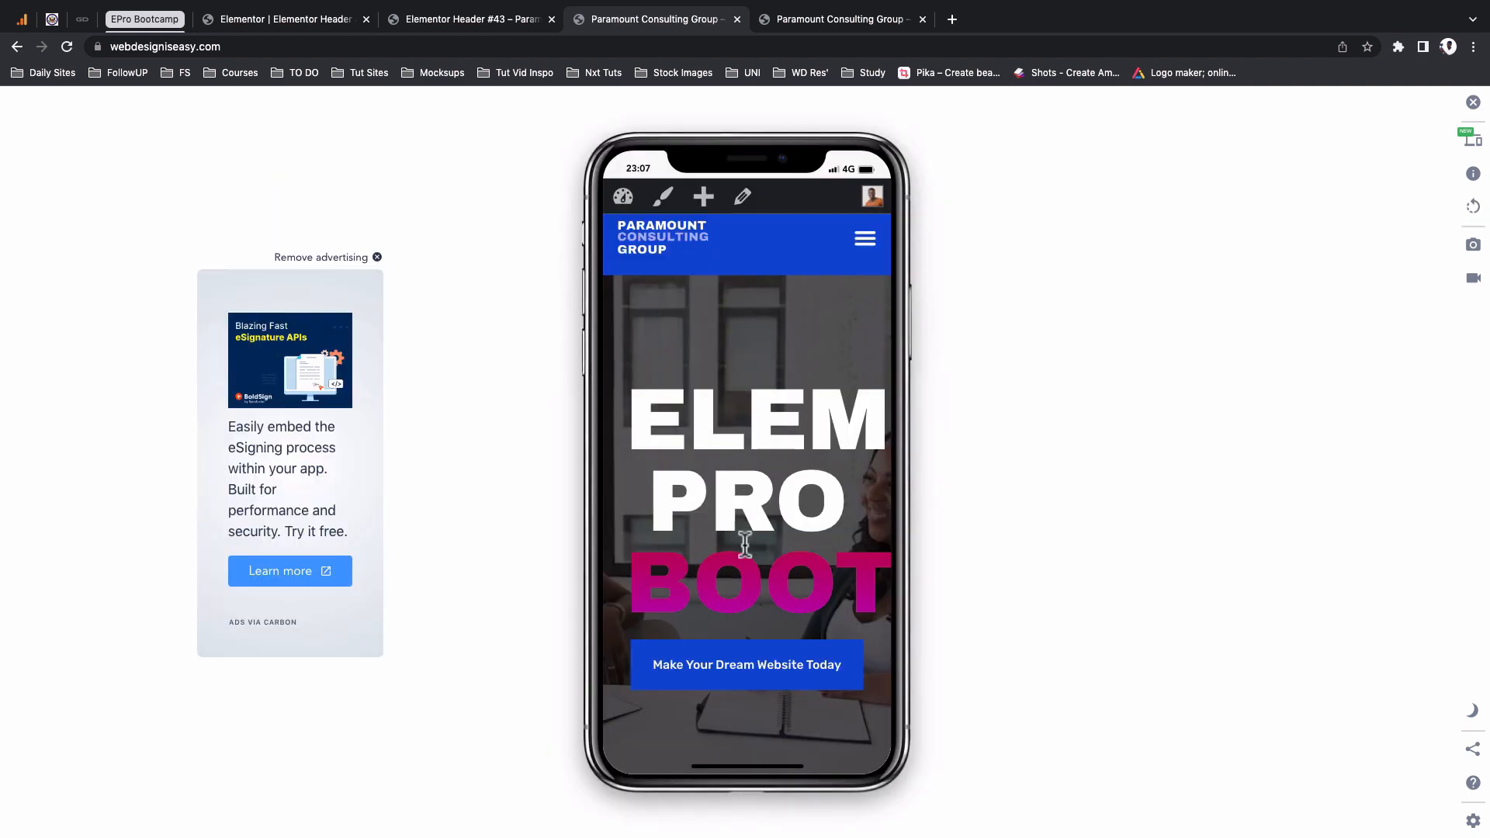
click(867, 241)
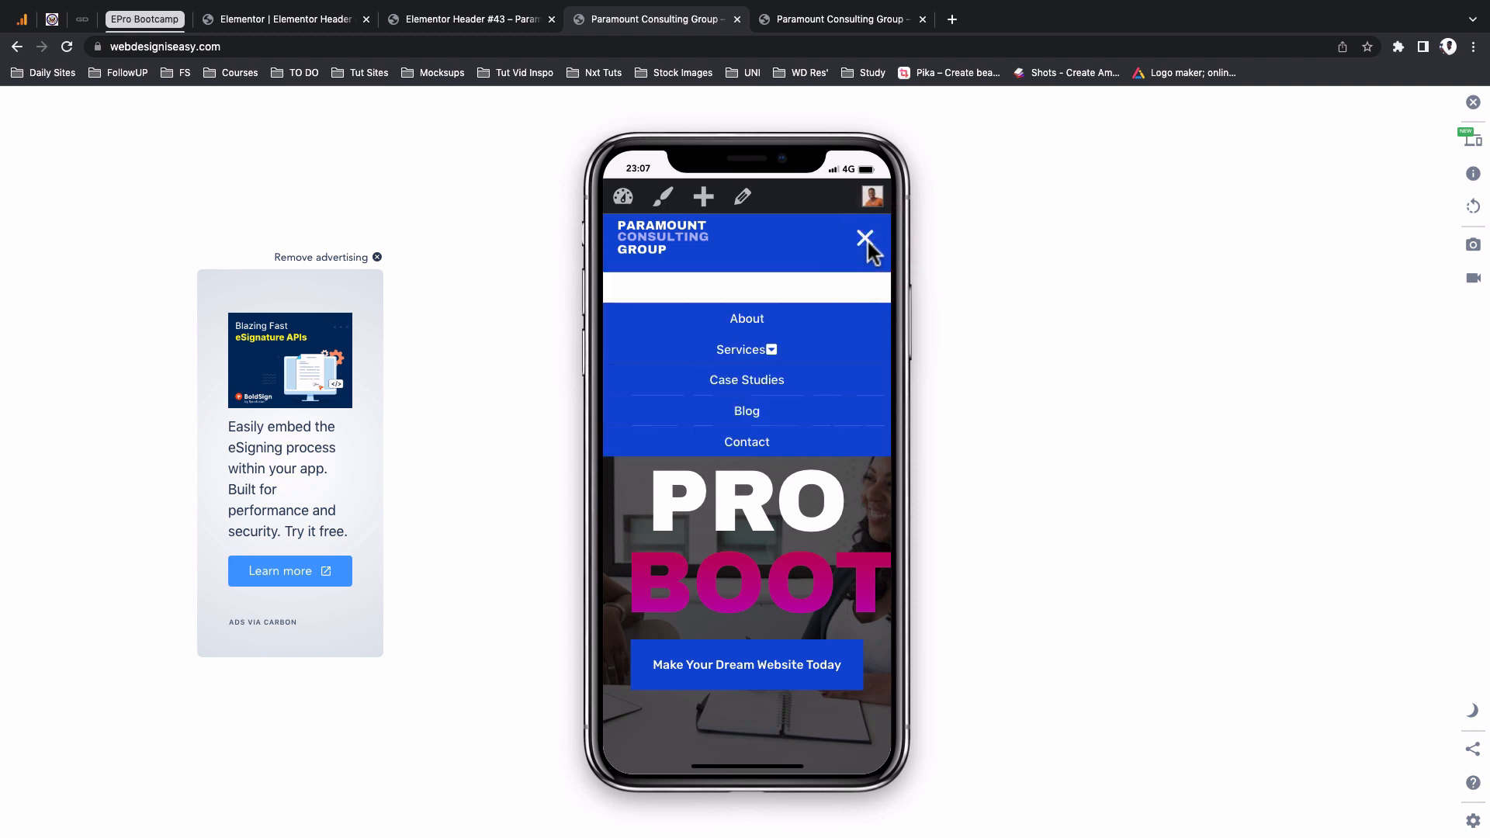
click(771, 349)
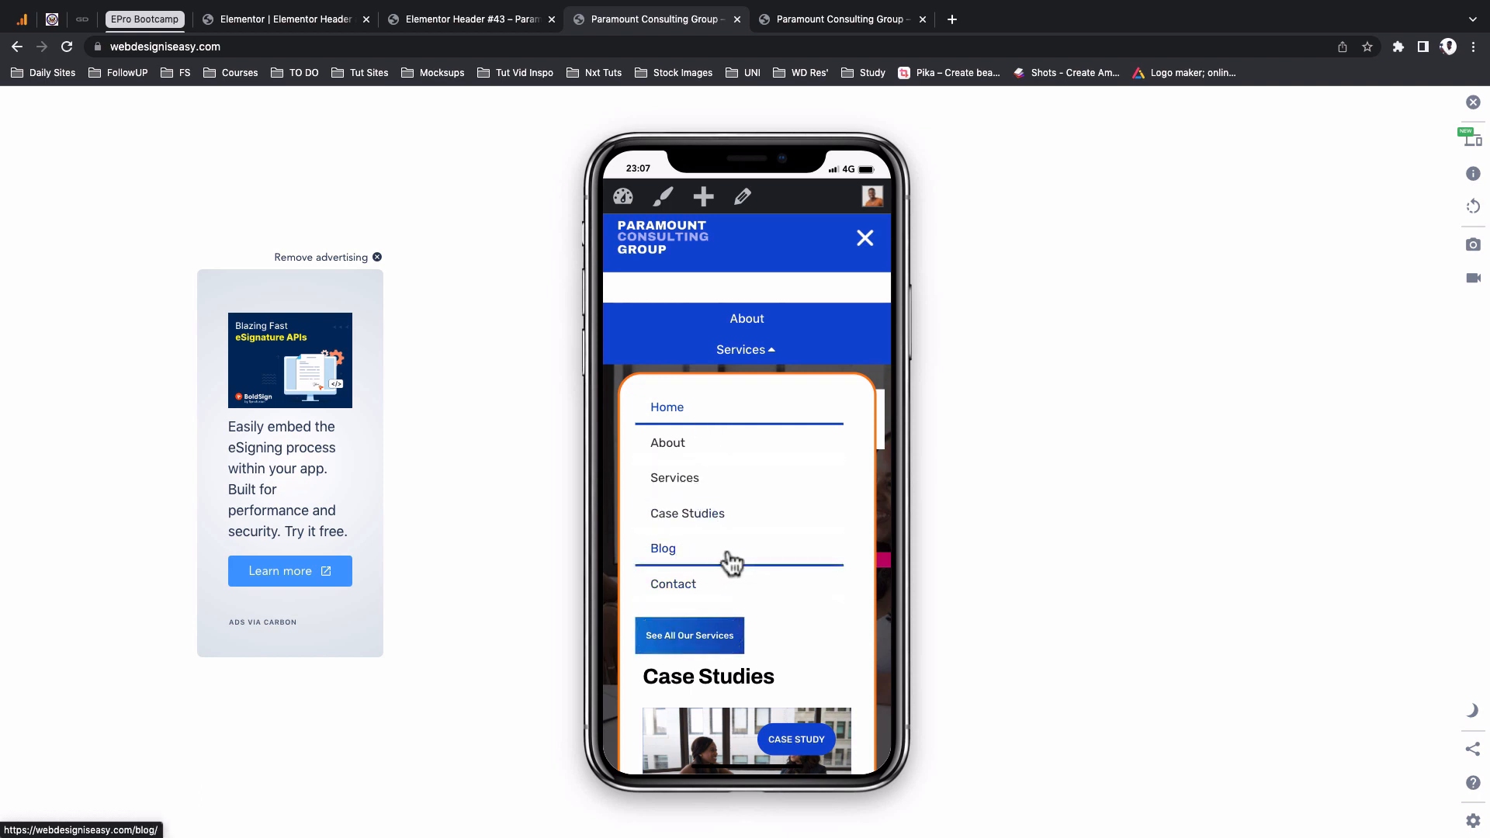
click(717, 646)
scroll(718, 638, down, 2)
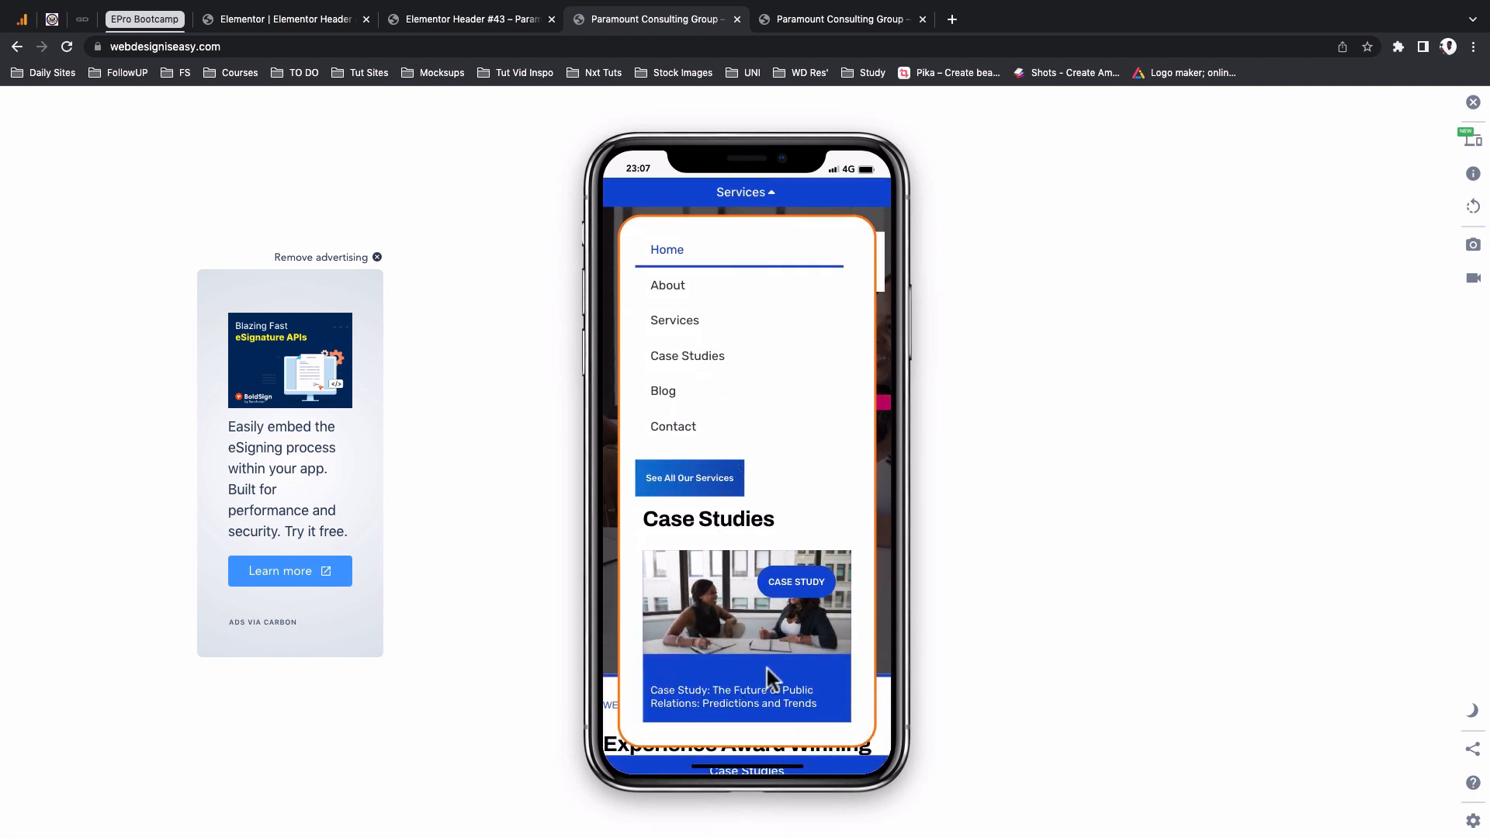
scroll(780, 672, up, 2)
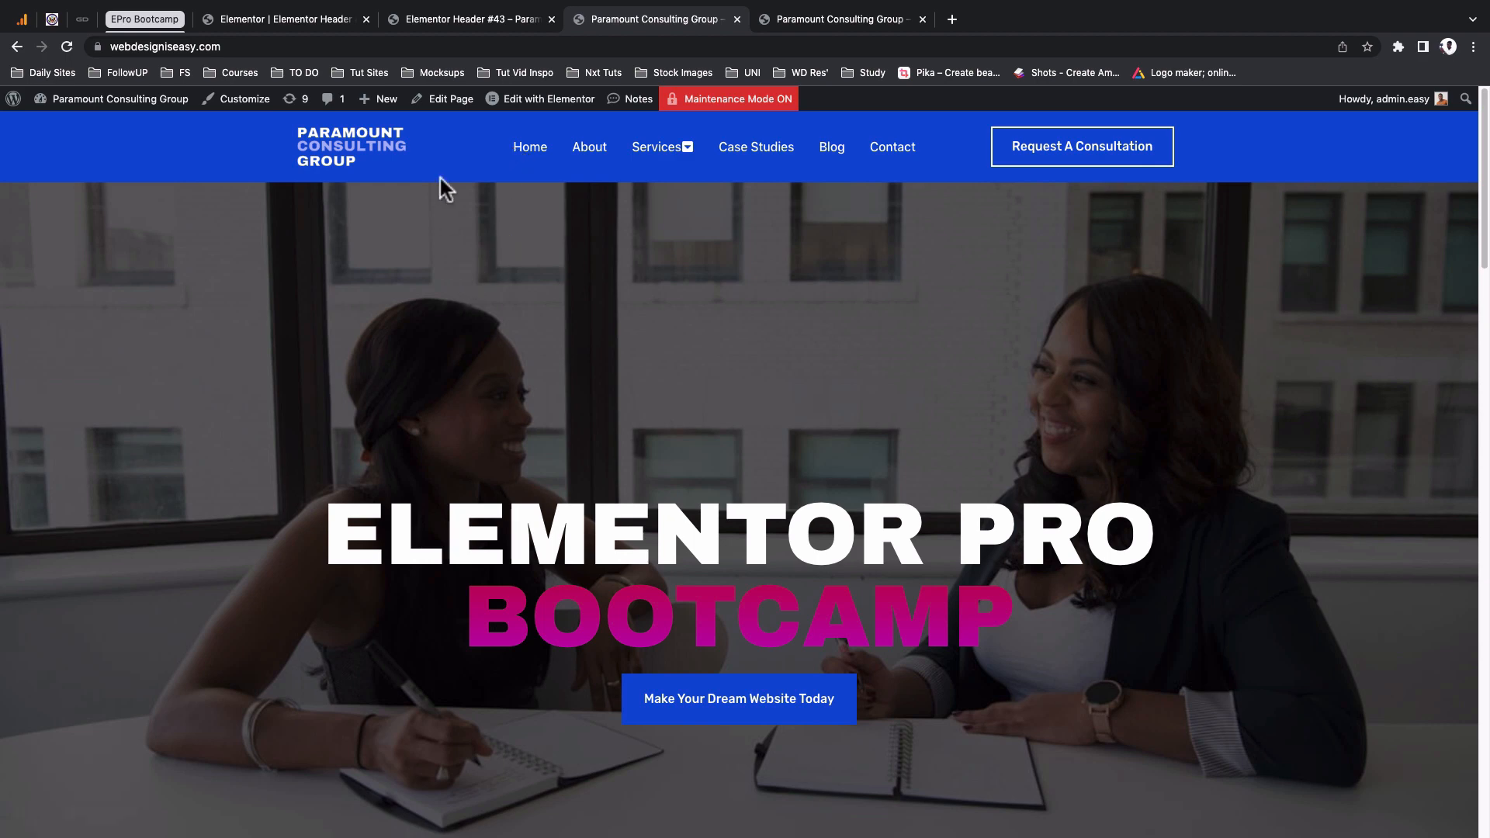
Insert a WordPress Menu widget above the Menu widget in the header container, and set the container's direction to column
click(302, 20)
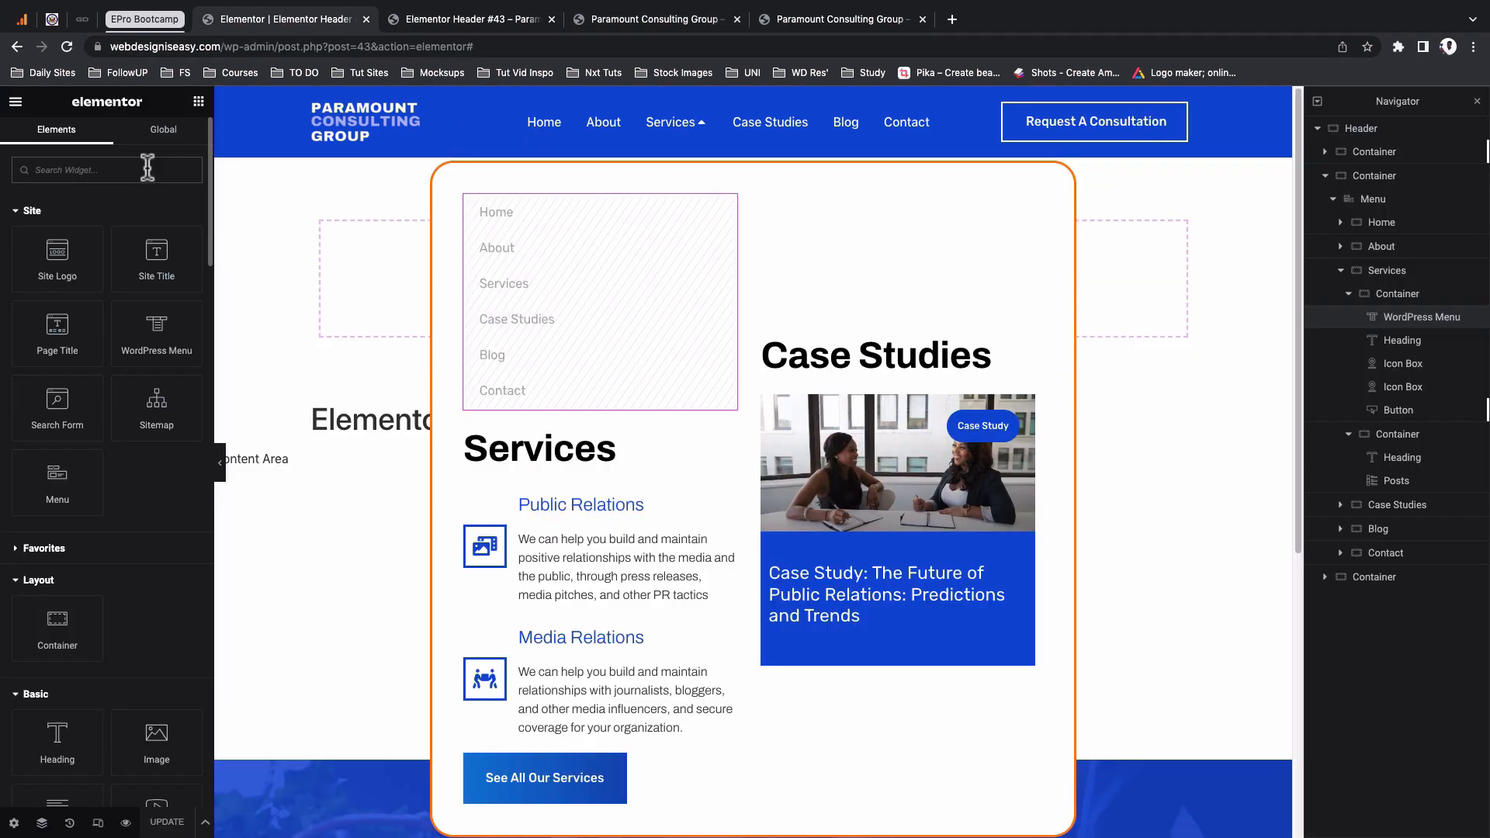
text(move)
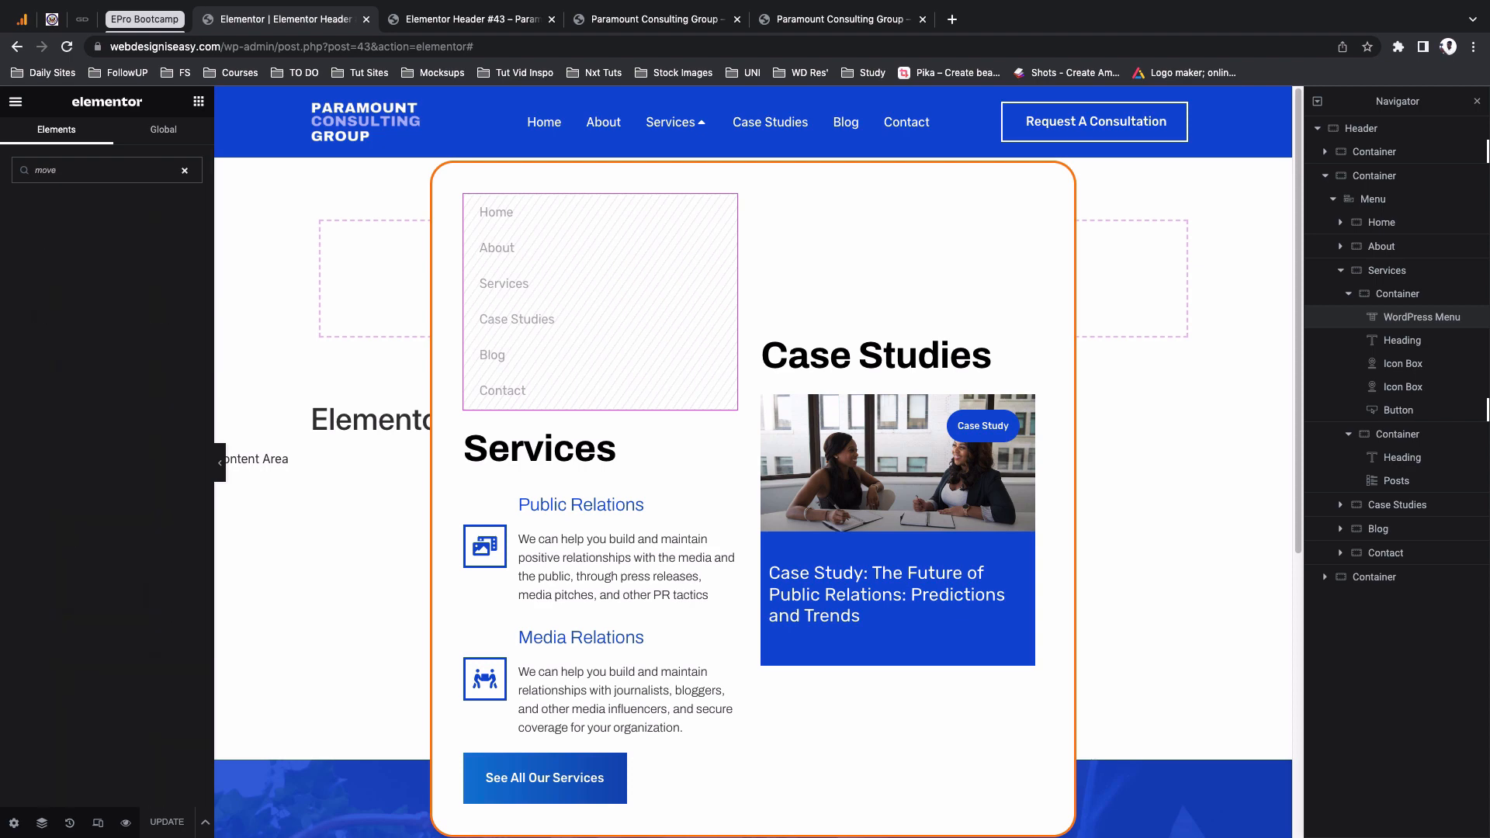
text(enu)
drag(157, 228, 678, 133)
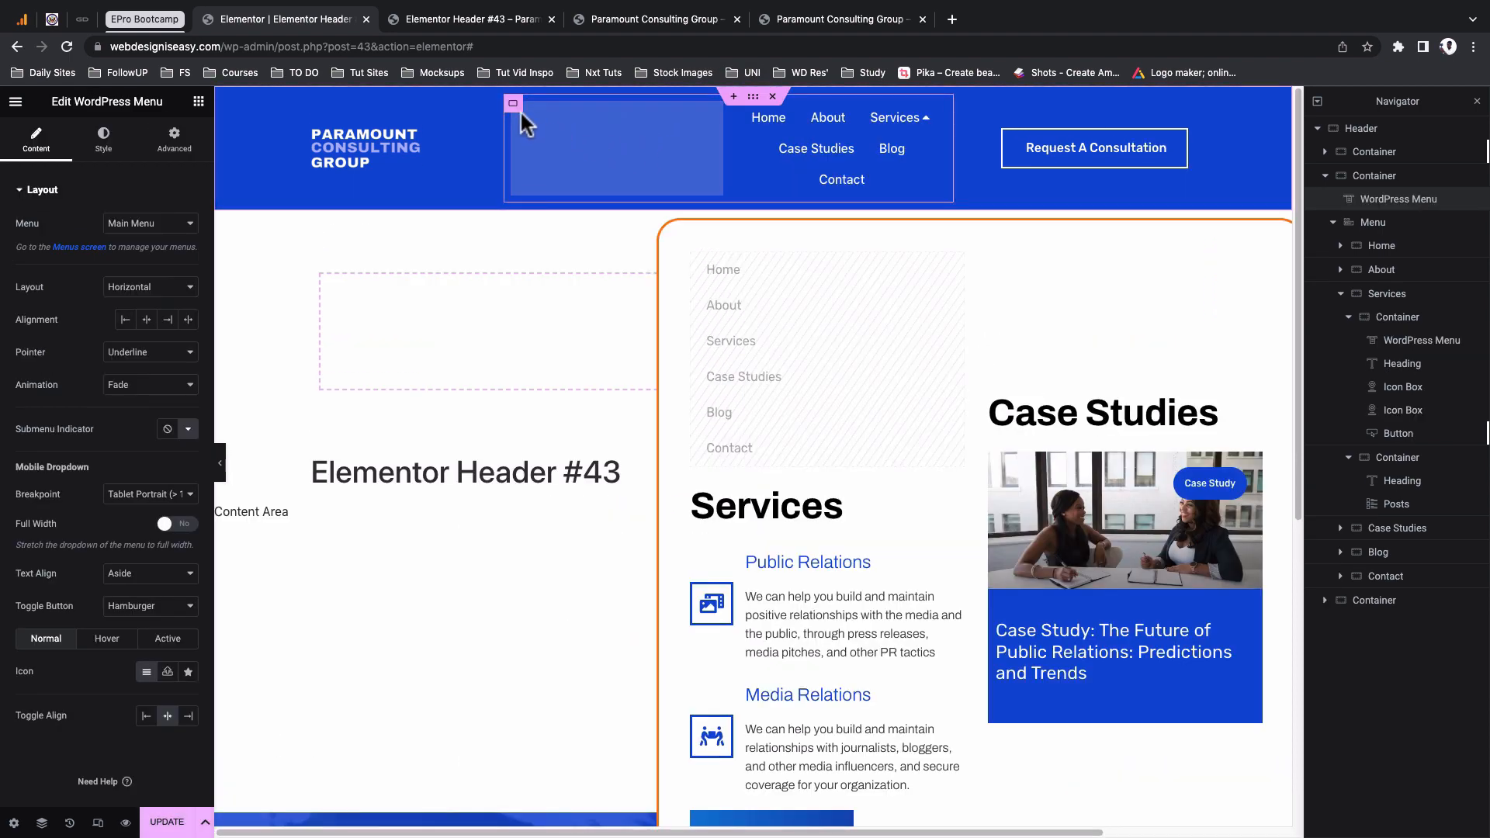
click(514, 105)
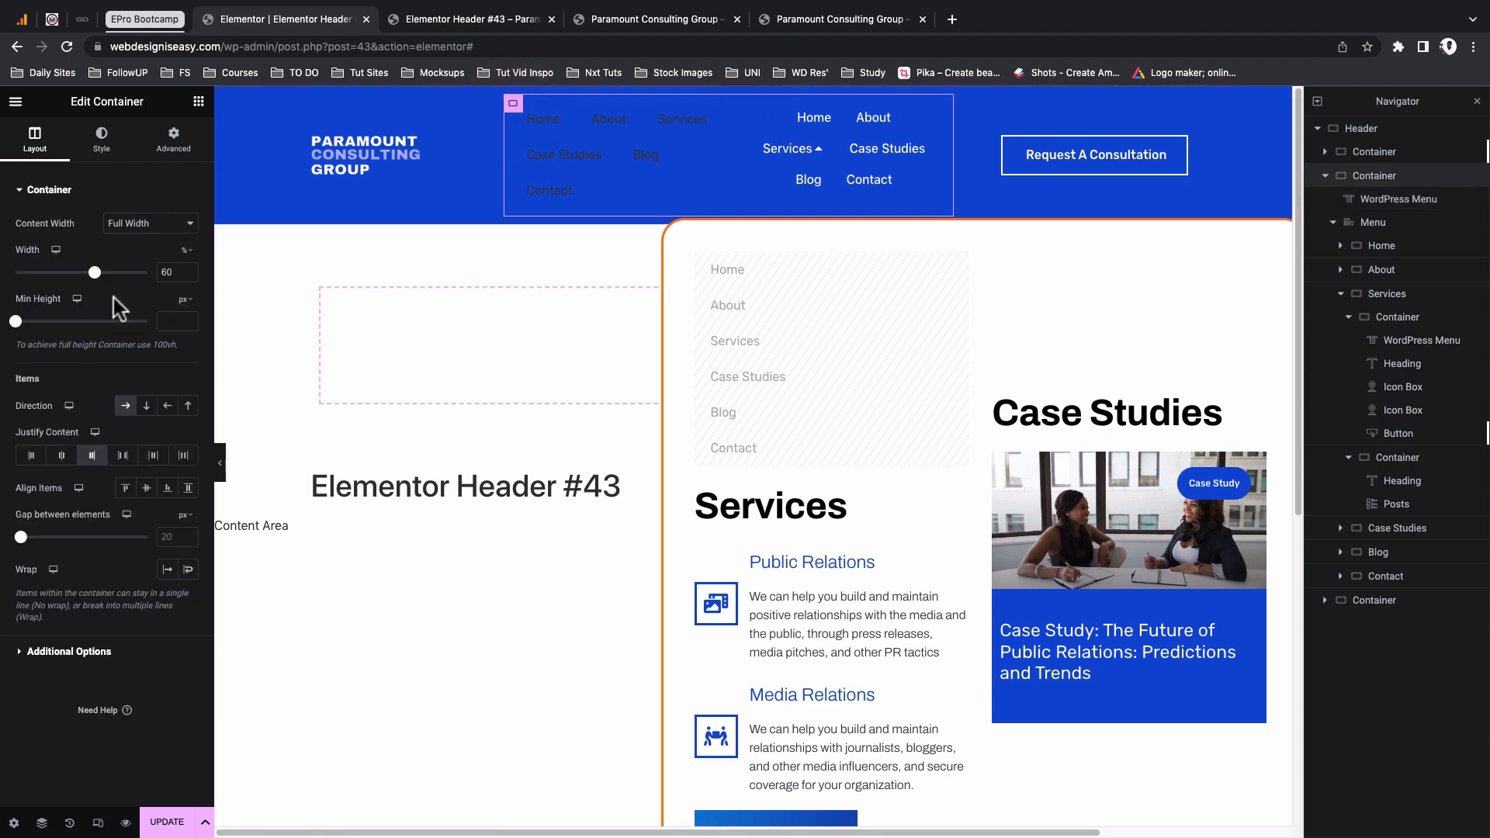
click(146, 406)
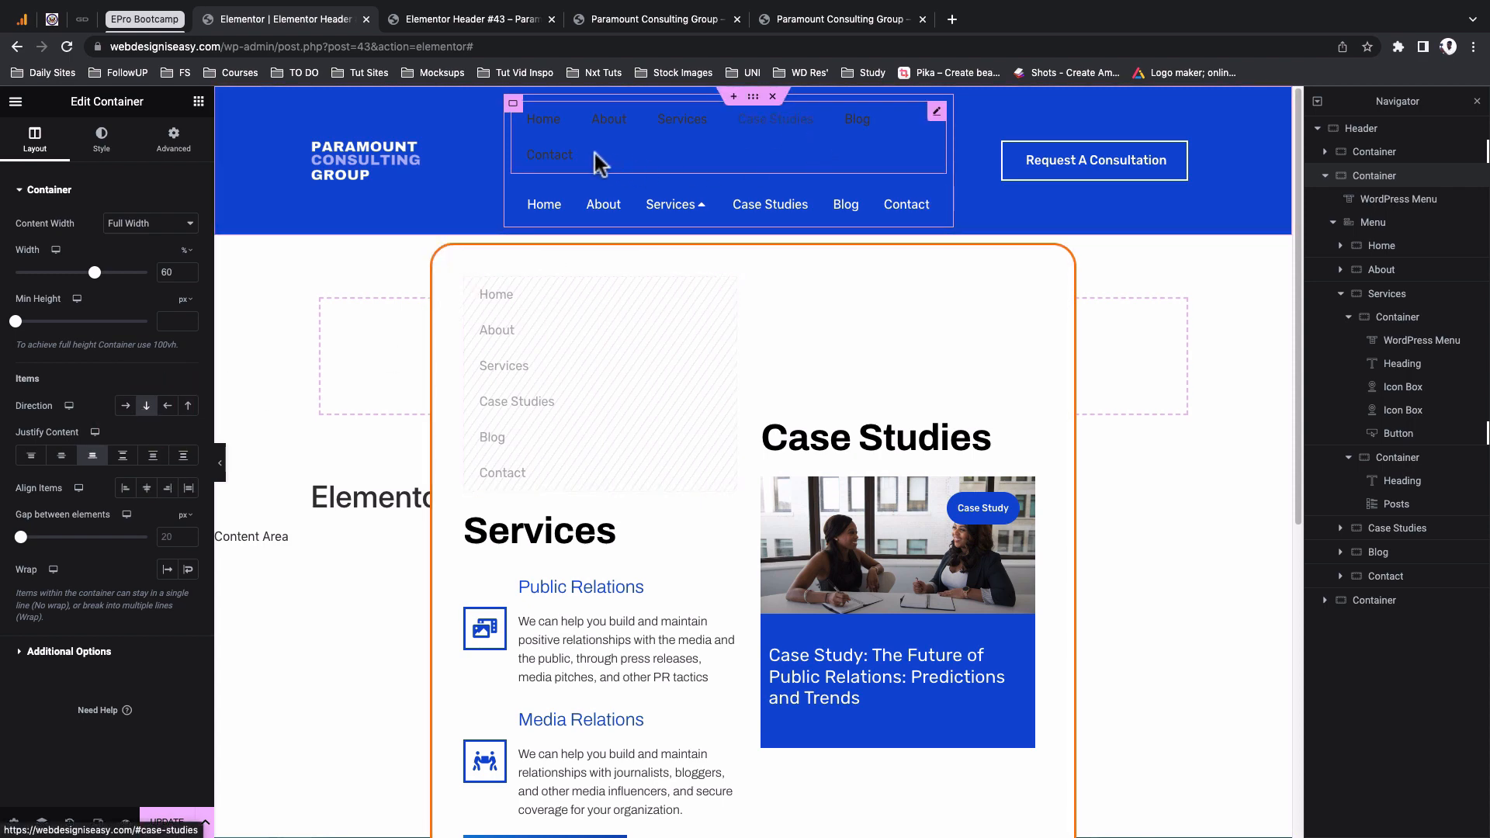
Style the header's WordPress Menu with White Elements normal text, white active text and 18 px horizontal padding
click(935, 113)
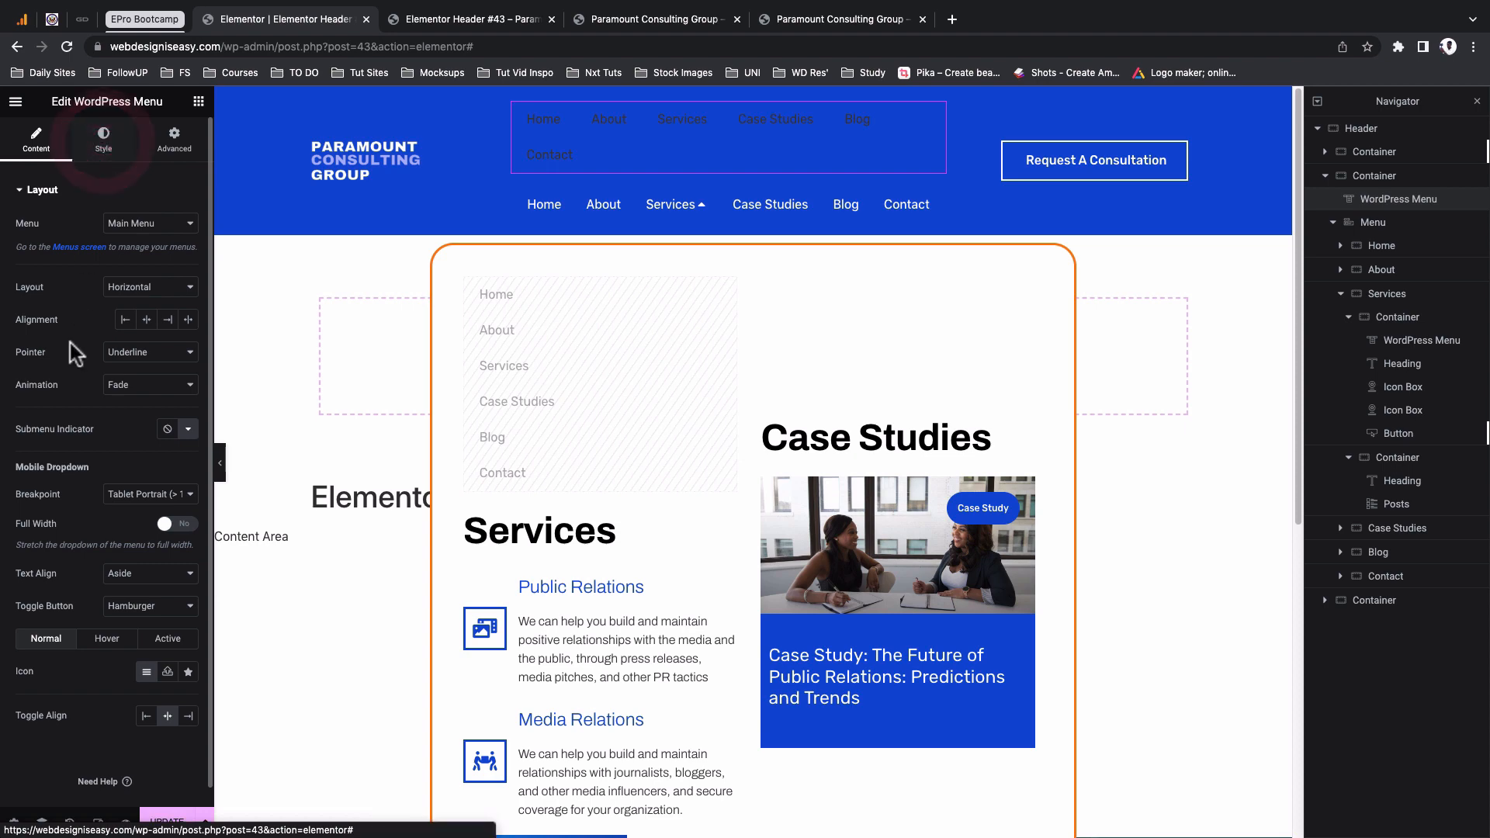
click(104, 138)
click(167, 290)
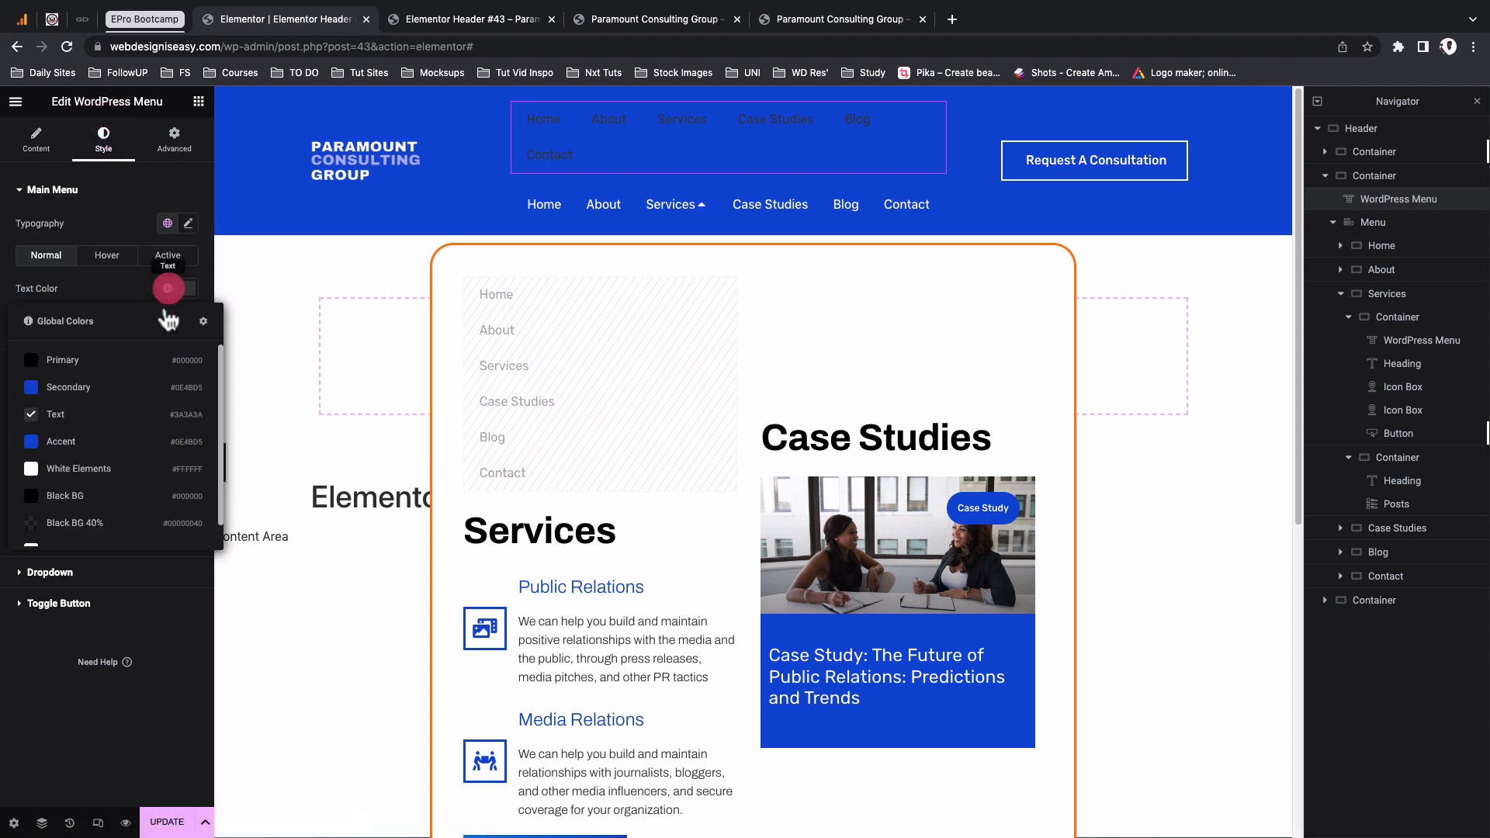
click(74, 475)
click(108, 256)
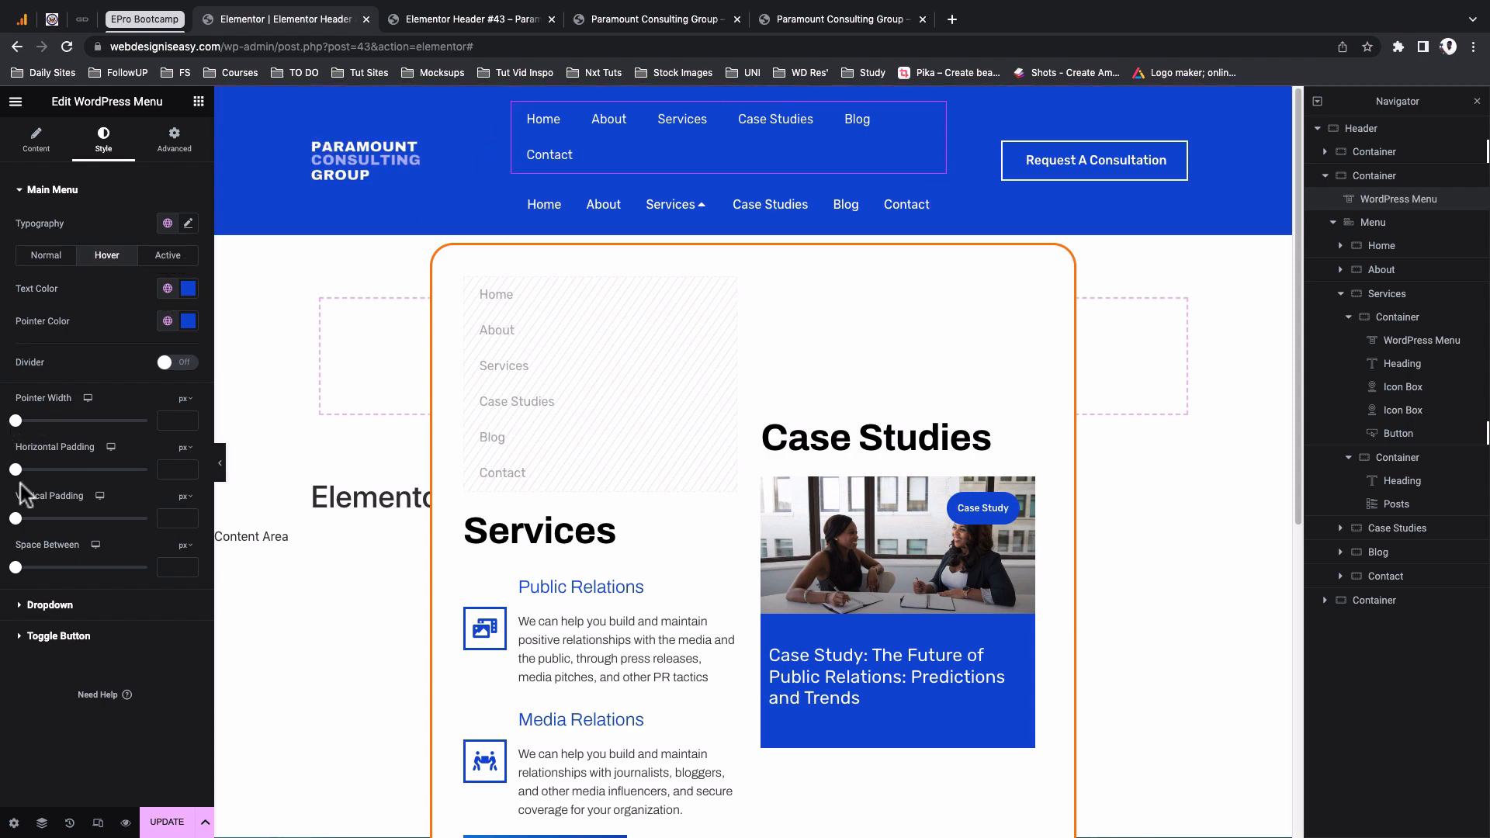
drag(15, 470, 62, 469)
click(168, 255)
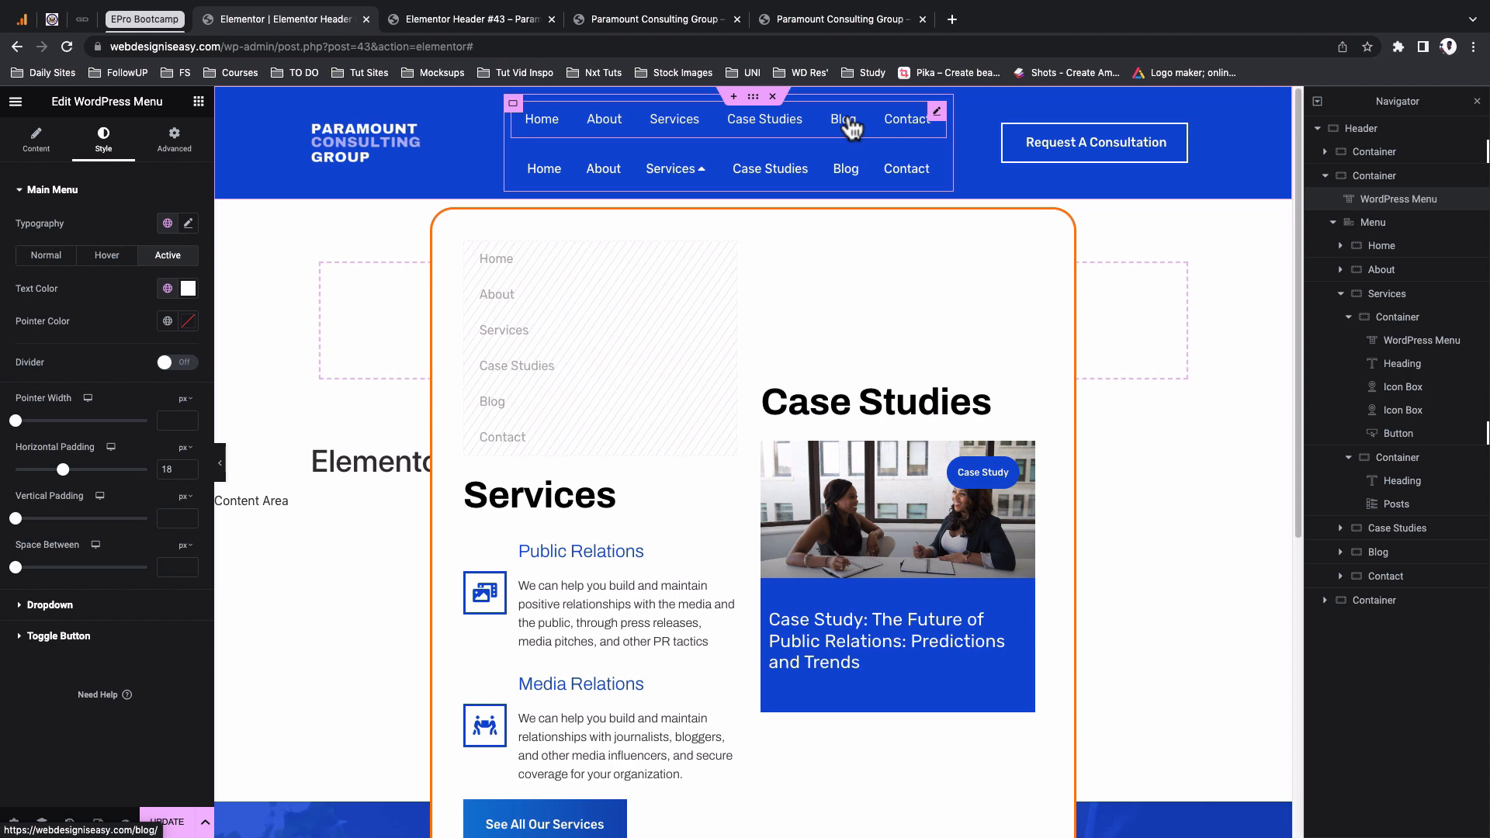
Open the WordPress Menus admin page from the live site and examine Main Menu's structure and settings
click(671, 23)
mouse_move(52, 123)
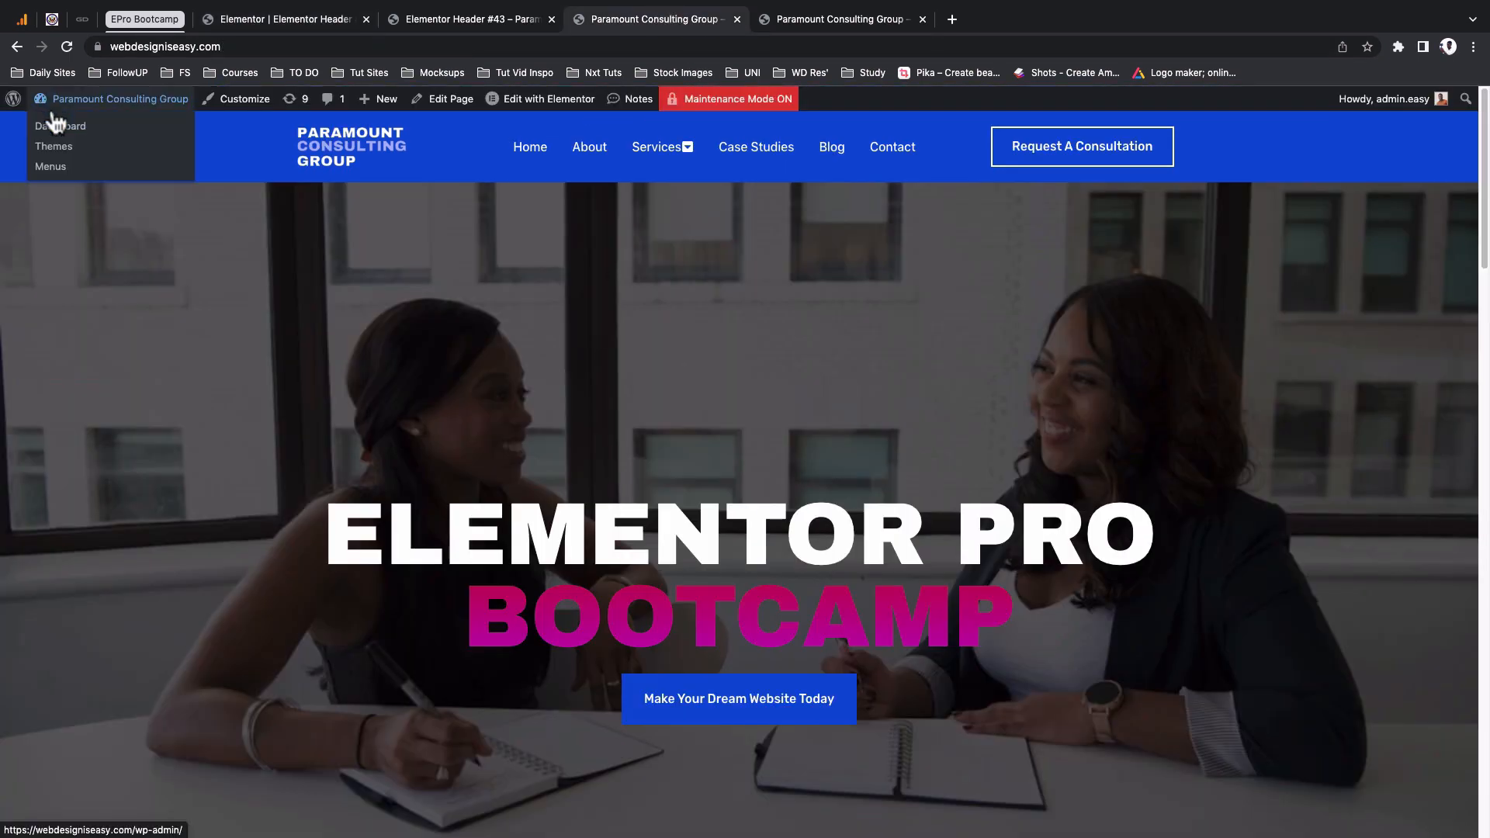
click(56, 176)
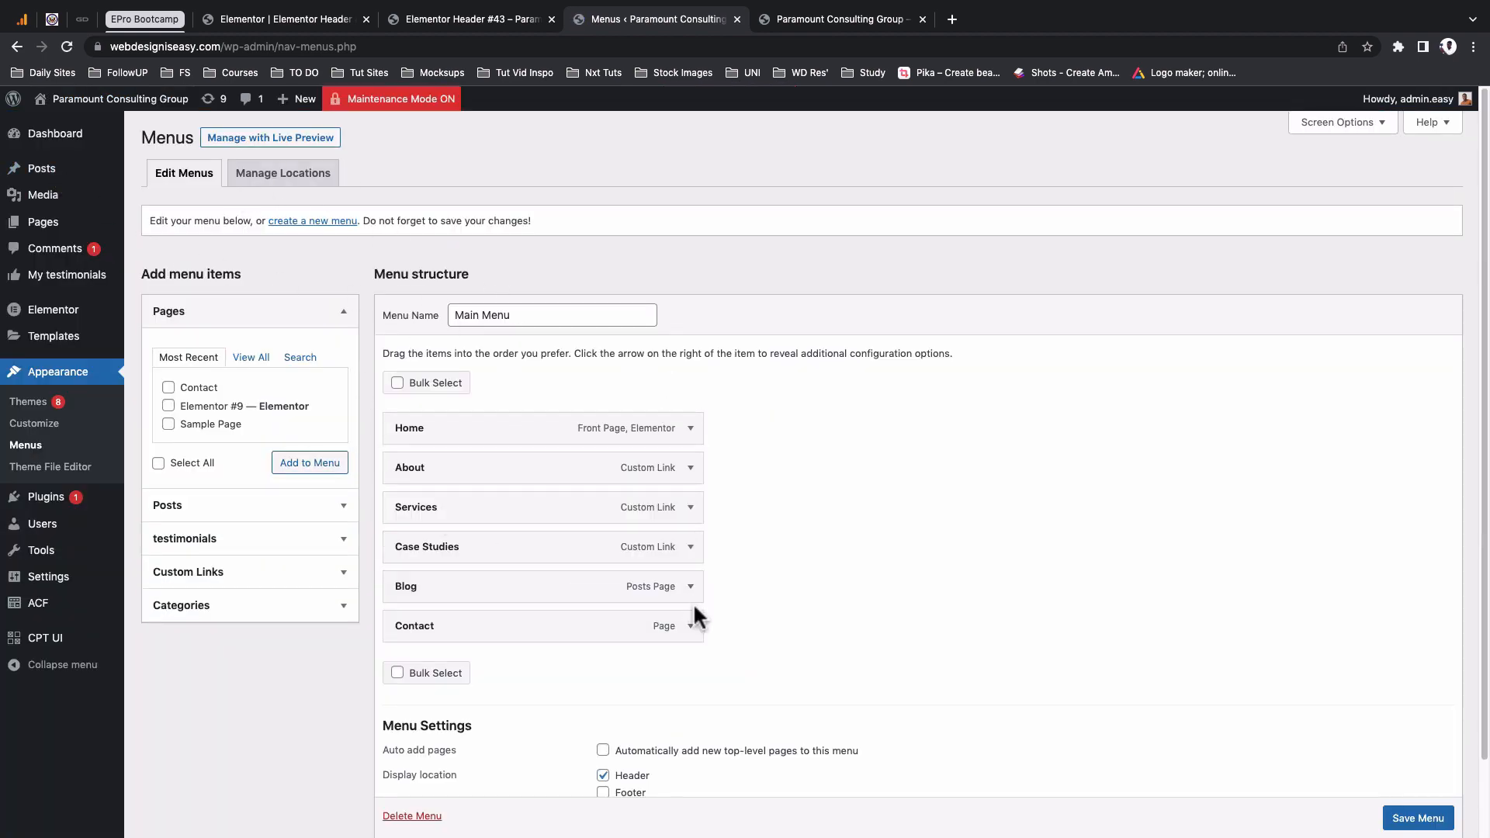
scroll(696, 614, down, 2)
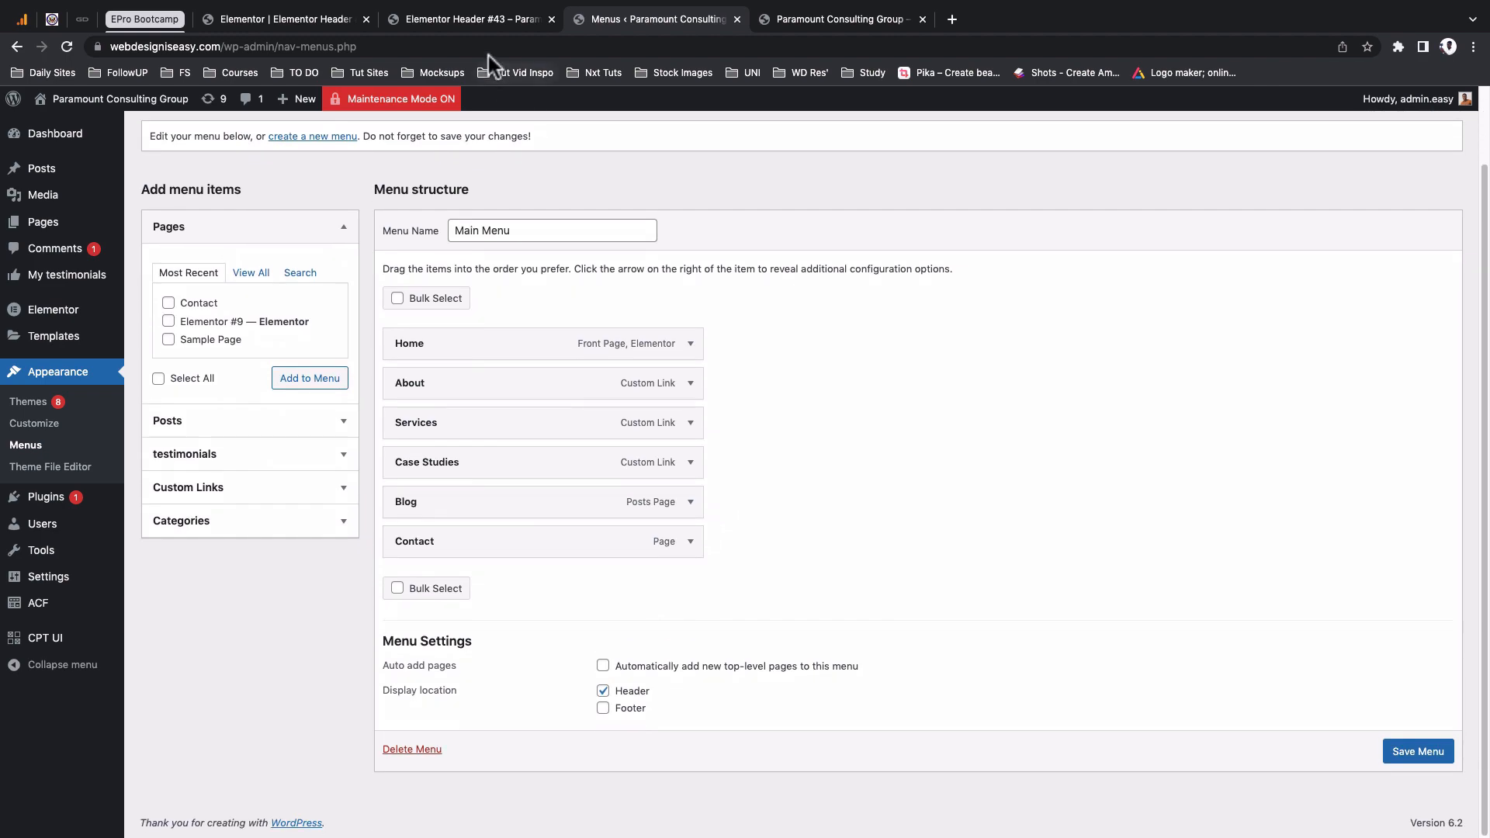
Return to the header editor and examine which menus the header's WordPress Menu widget can use
click(483, 22)
click(309, 17)
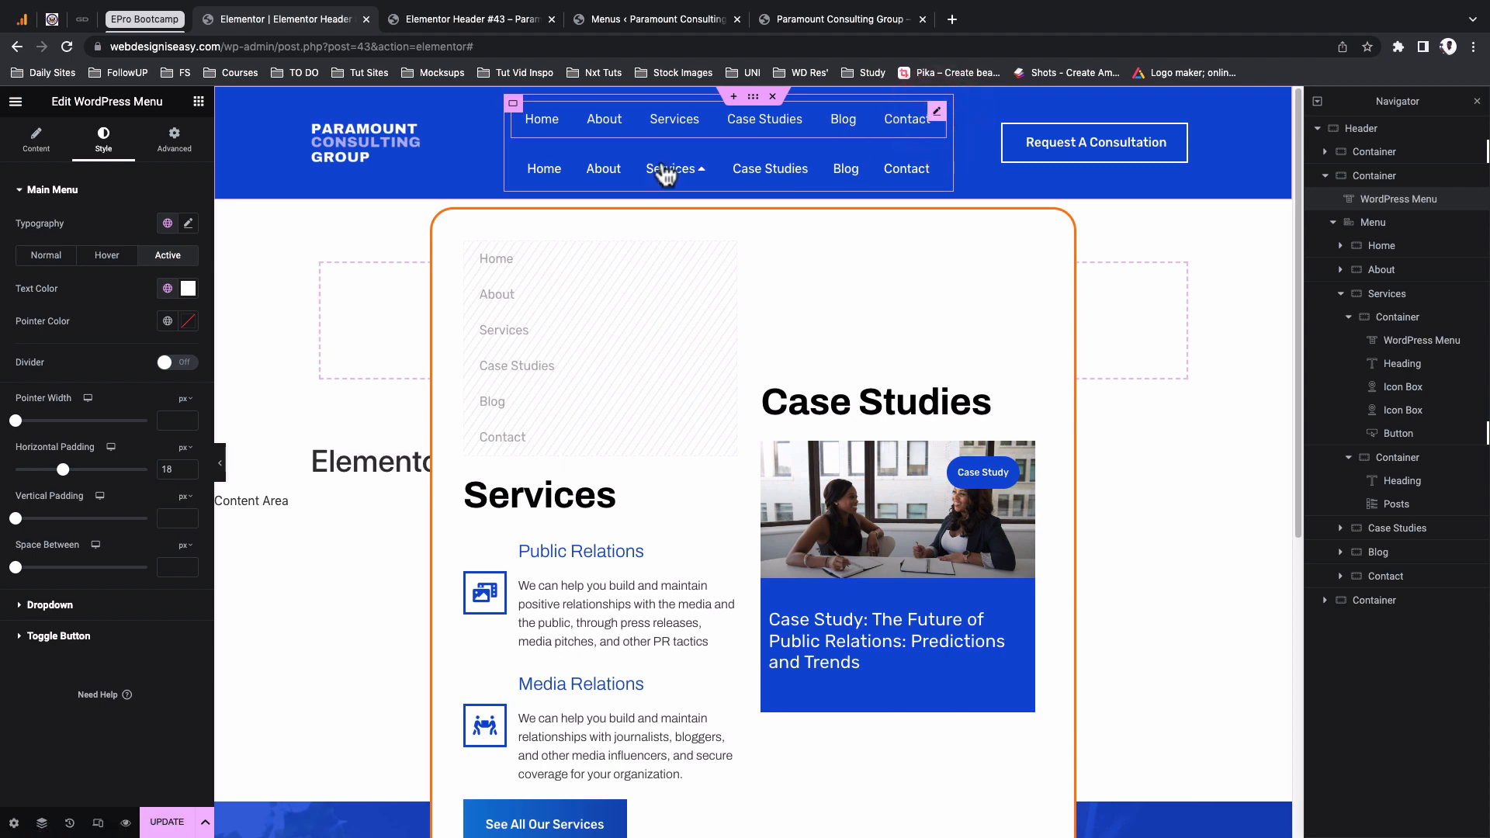
click(31, 139)
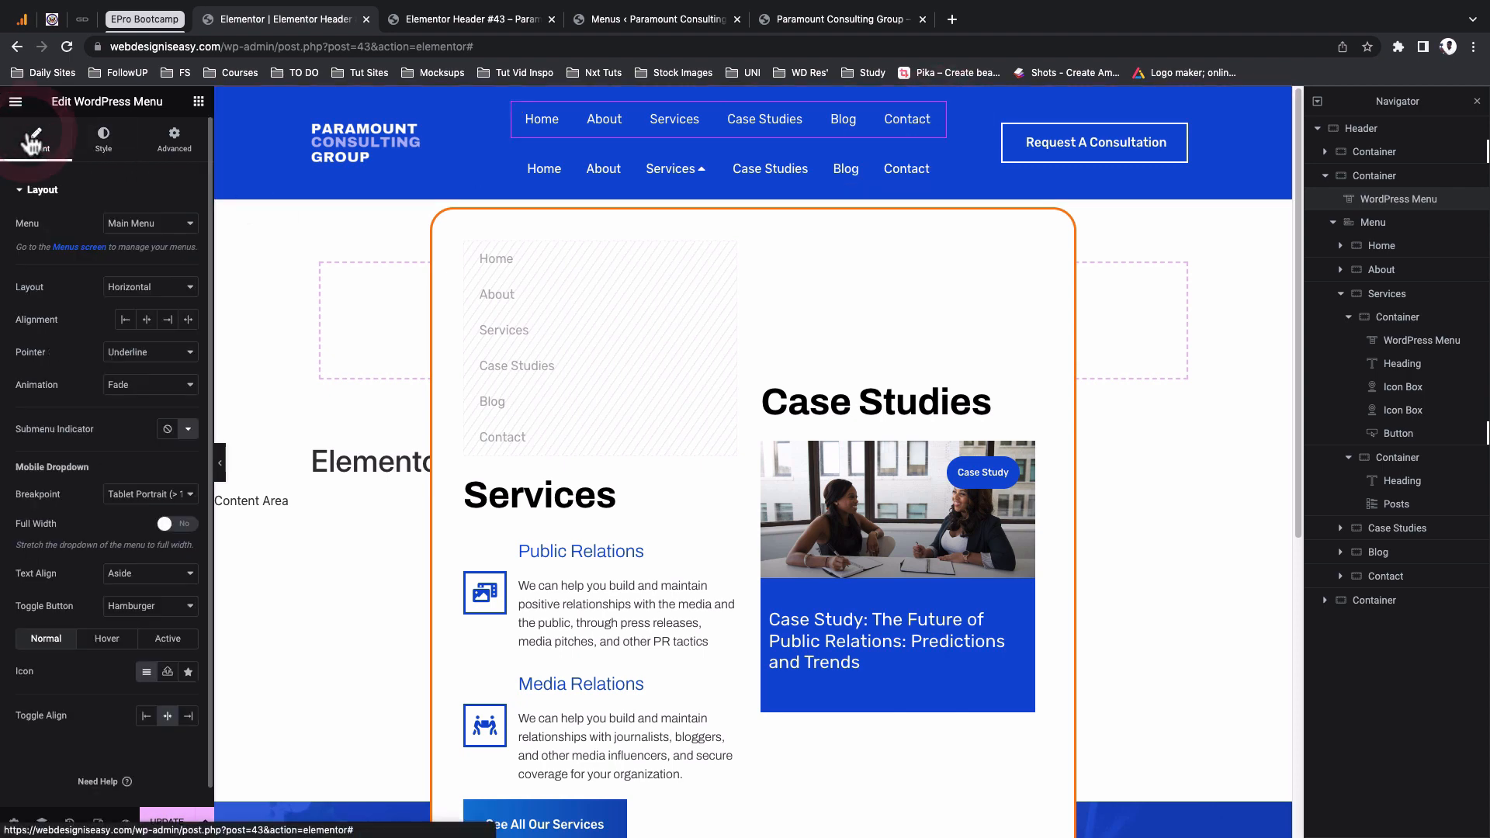
click(191, 225)
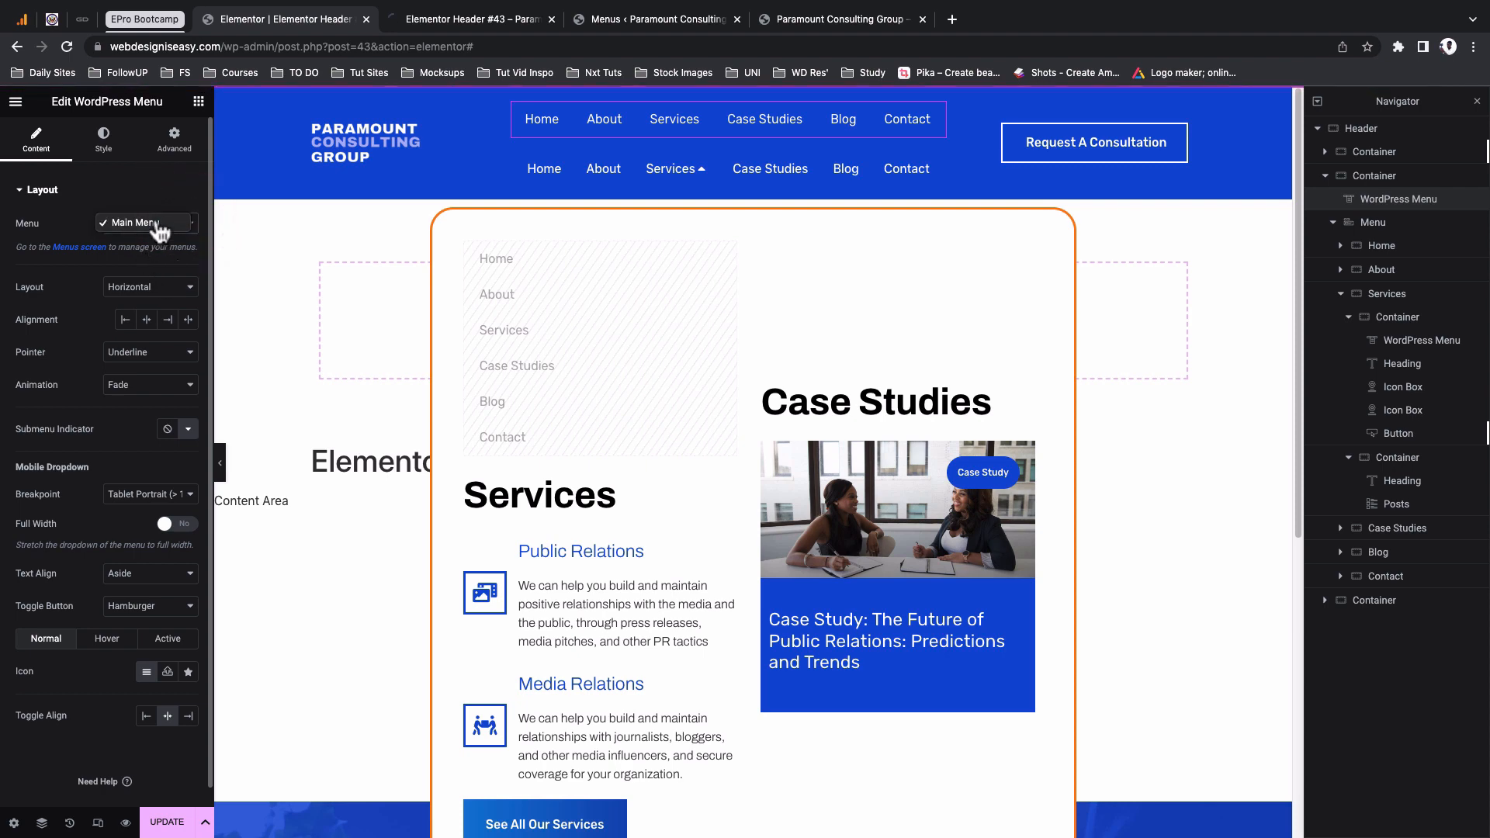
click(158, 193)
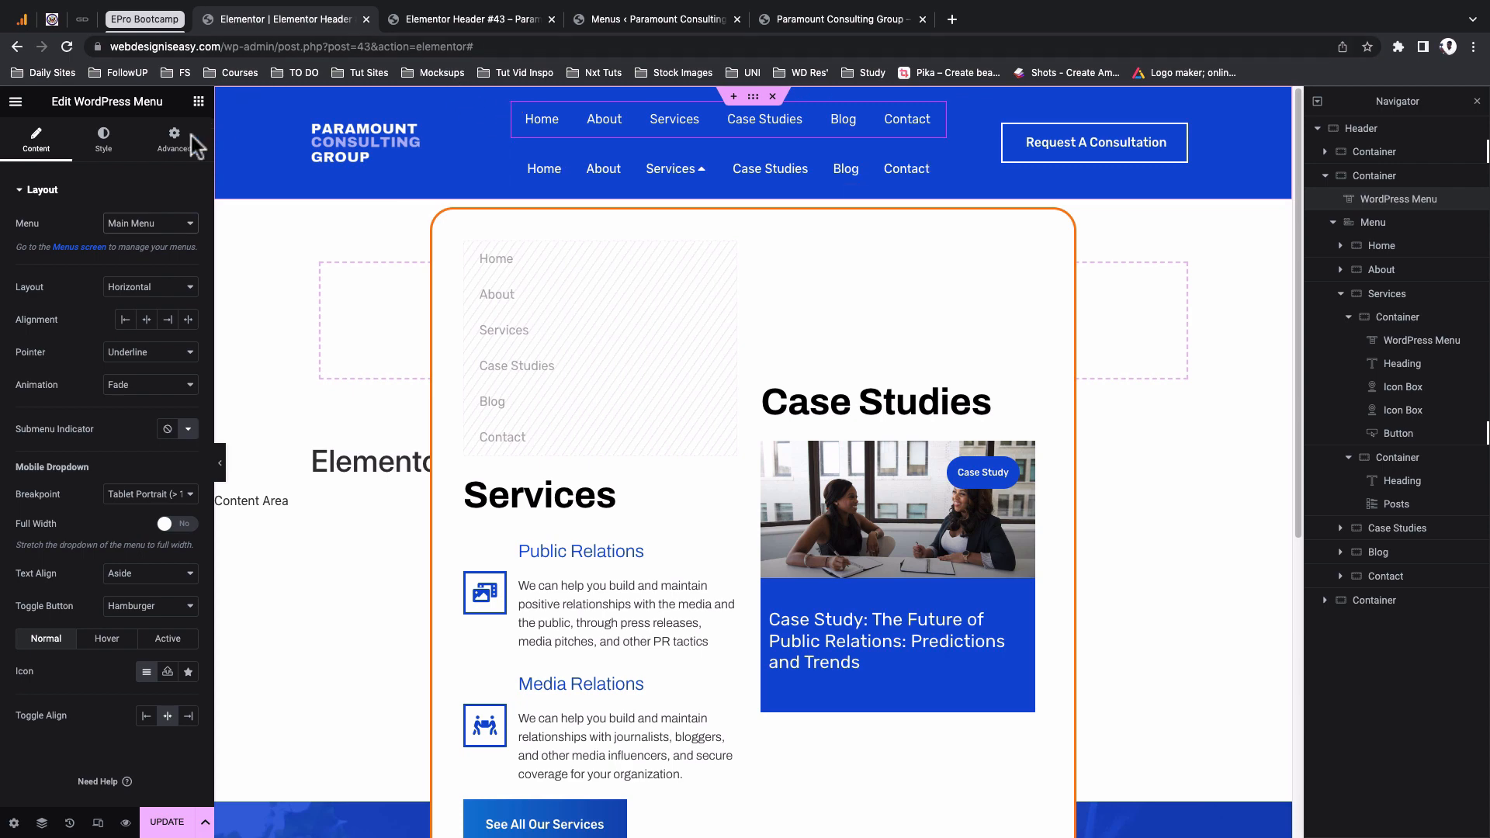
Hide the header's WordPress Menu widget on desktop, tablet portrait and mobile portrait, and update the header template
click(179, 152)
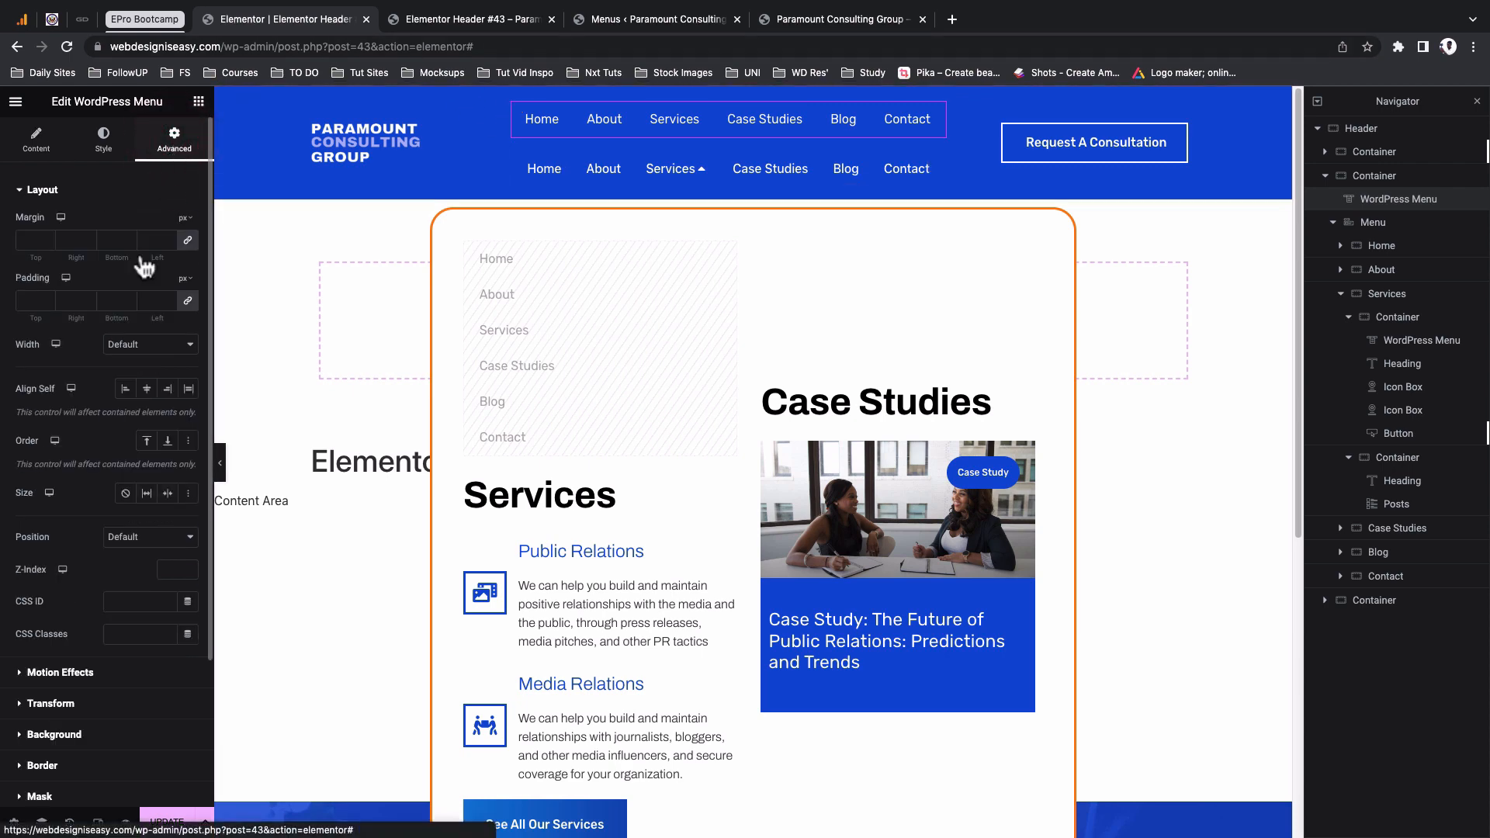
scroll(108, 388, down, 3)
click(109, 651)
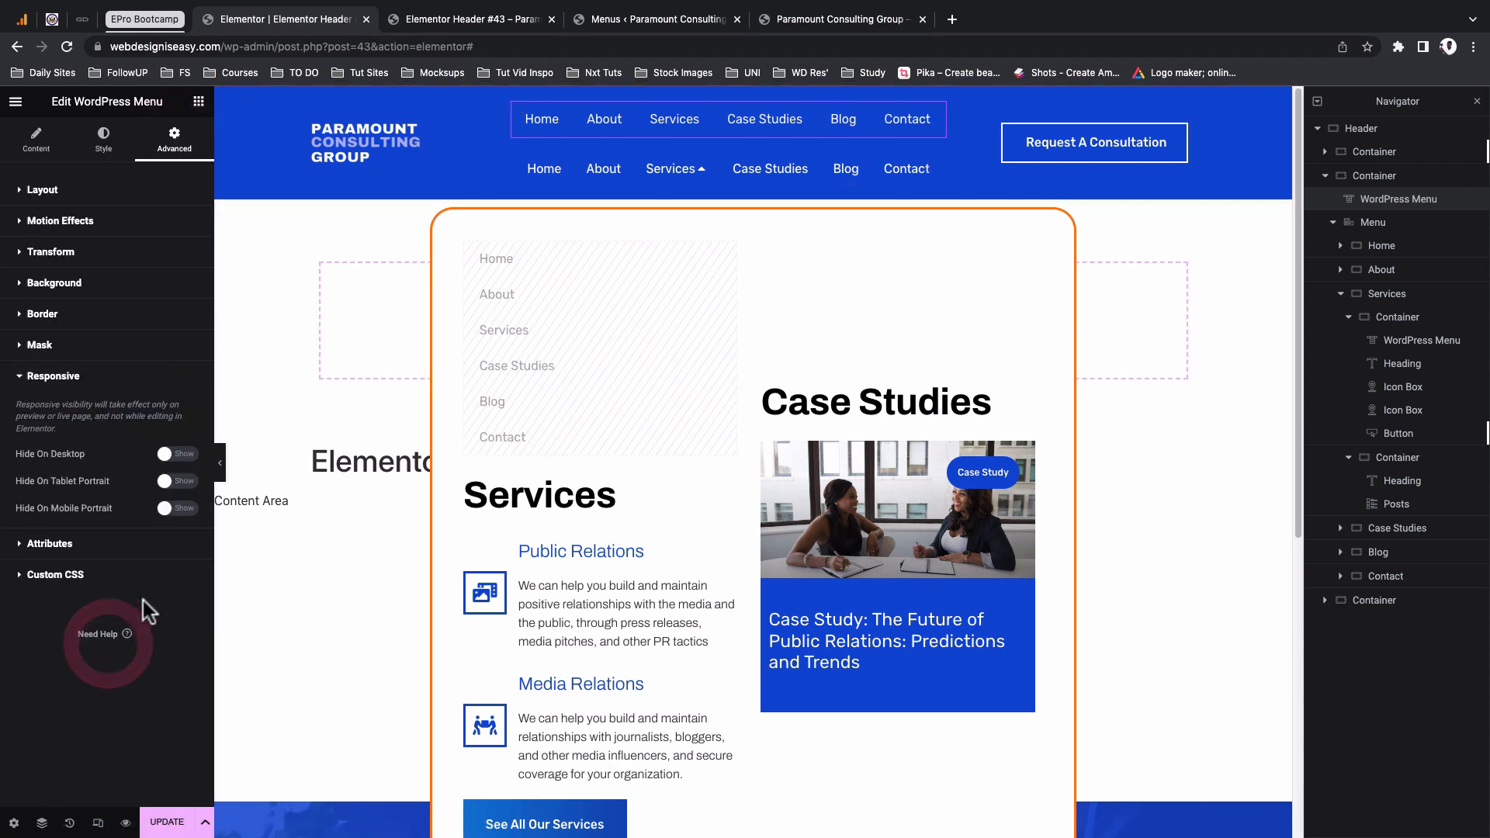
click(185, 454)
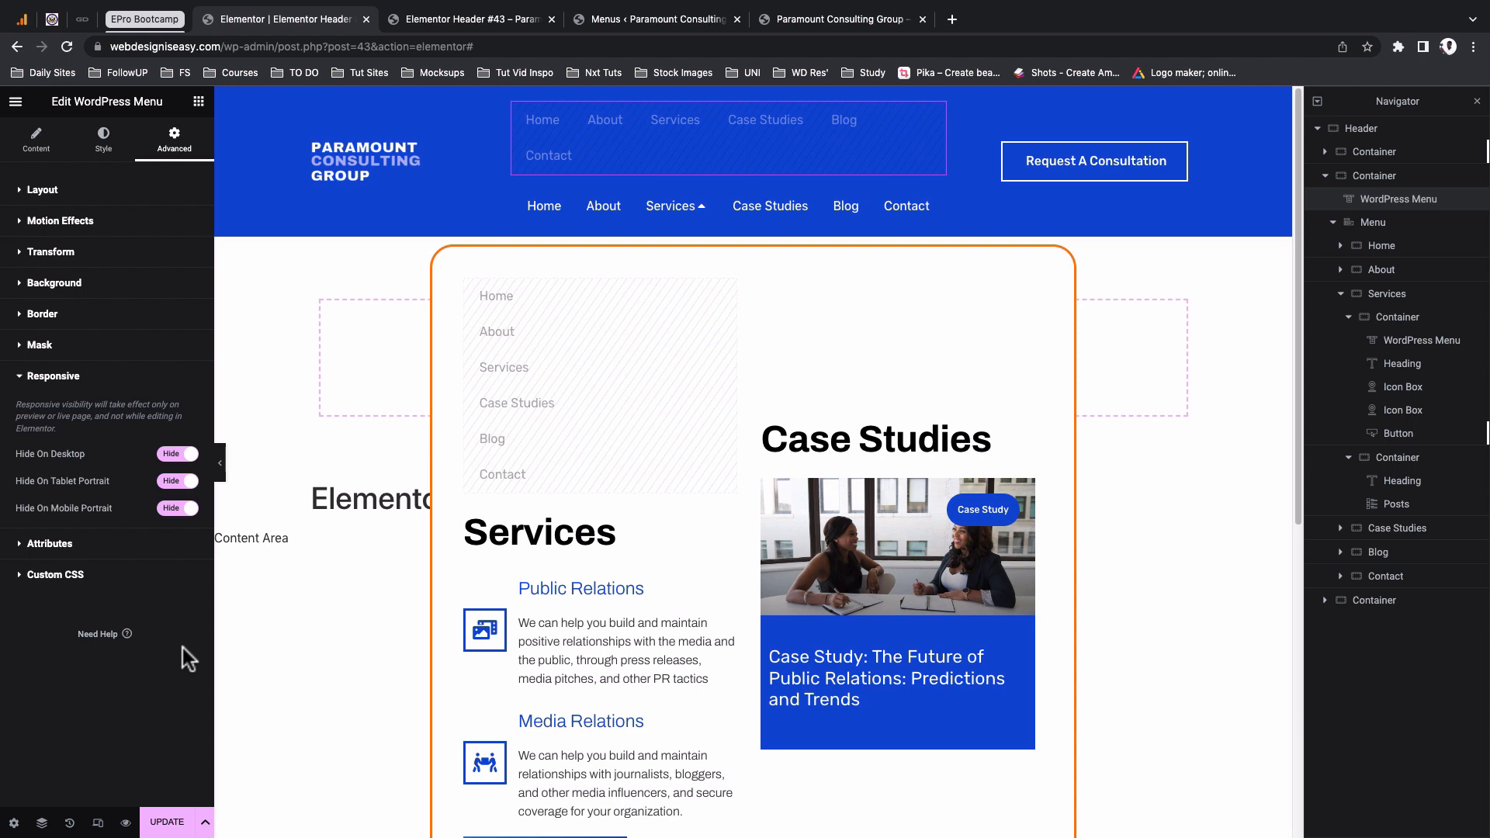
click(184, 825)
Reload the header preview and go to the site's home page to check the live header
click(471, 20)
click(67, 47)
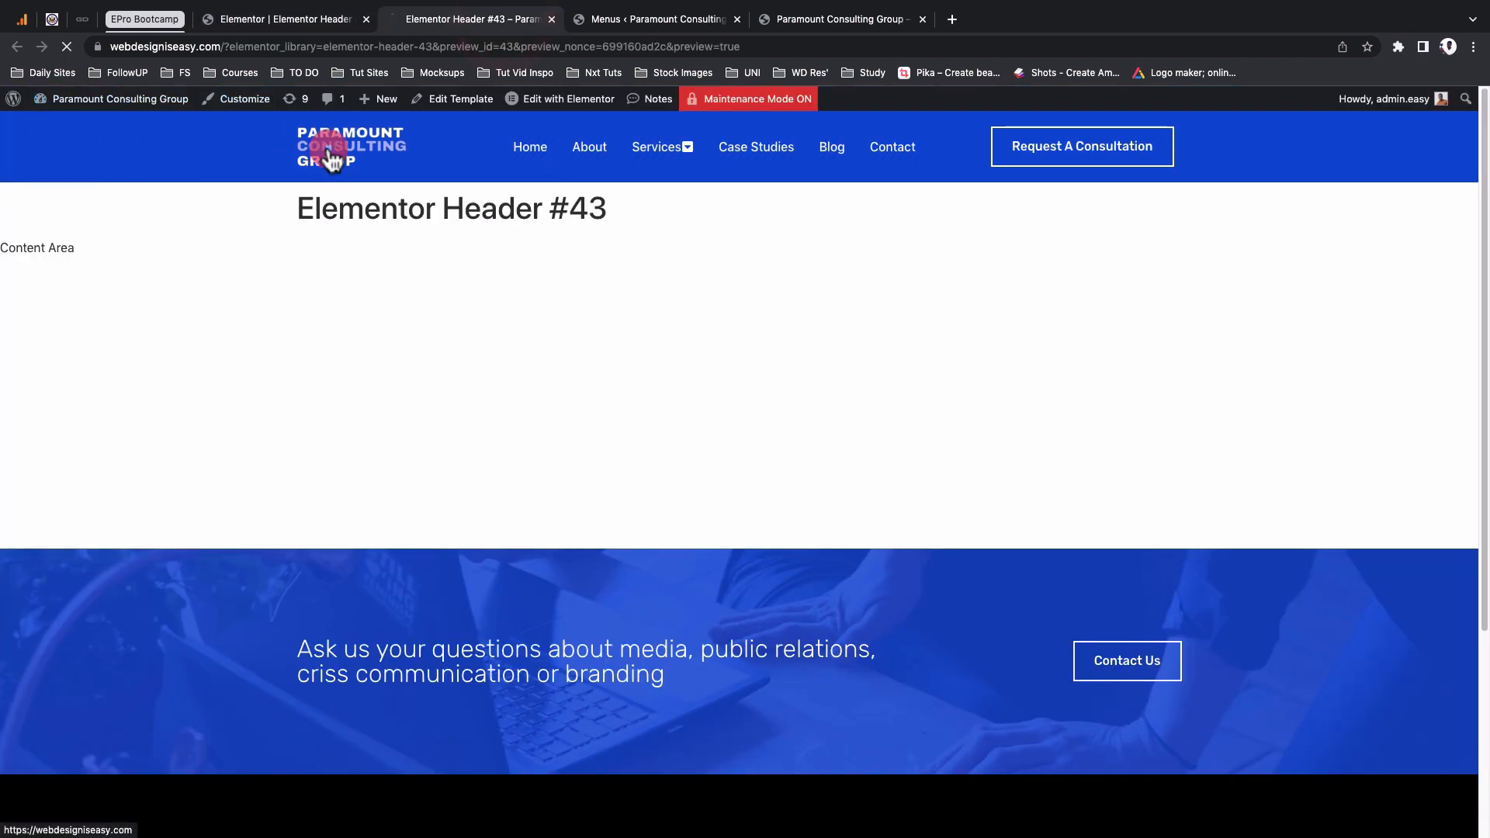
click(329, 155)
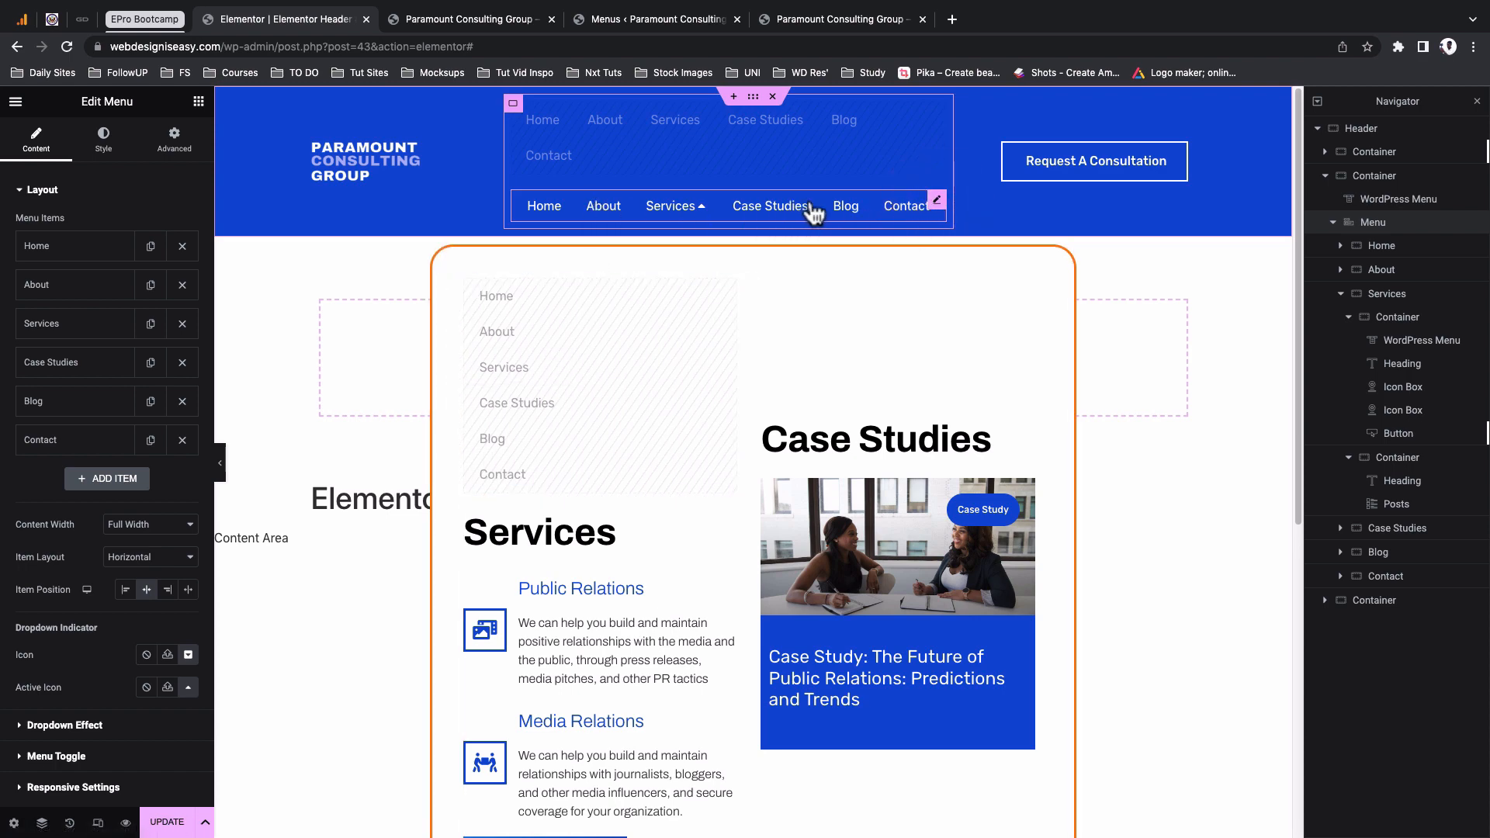
Duplicate the Services item in the header's Menu widget and title the copy Product
click(97, 336)
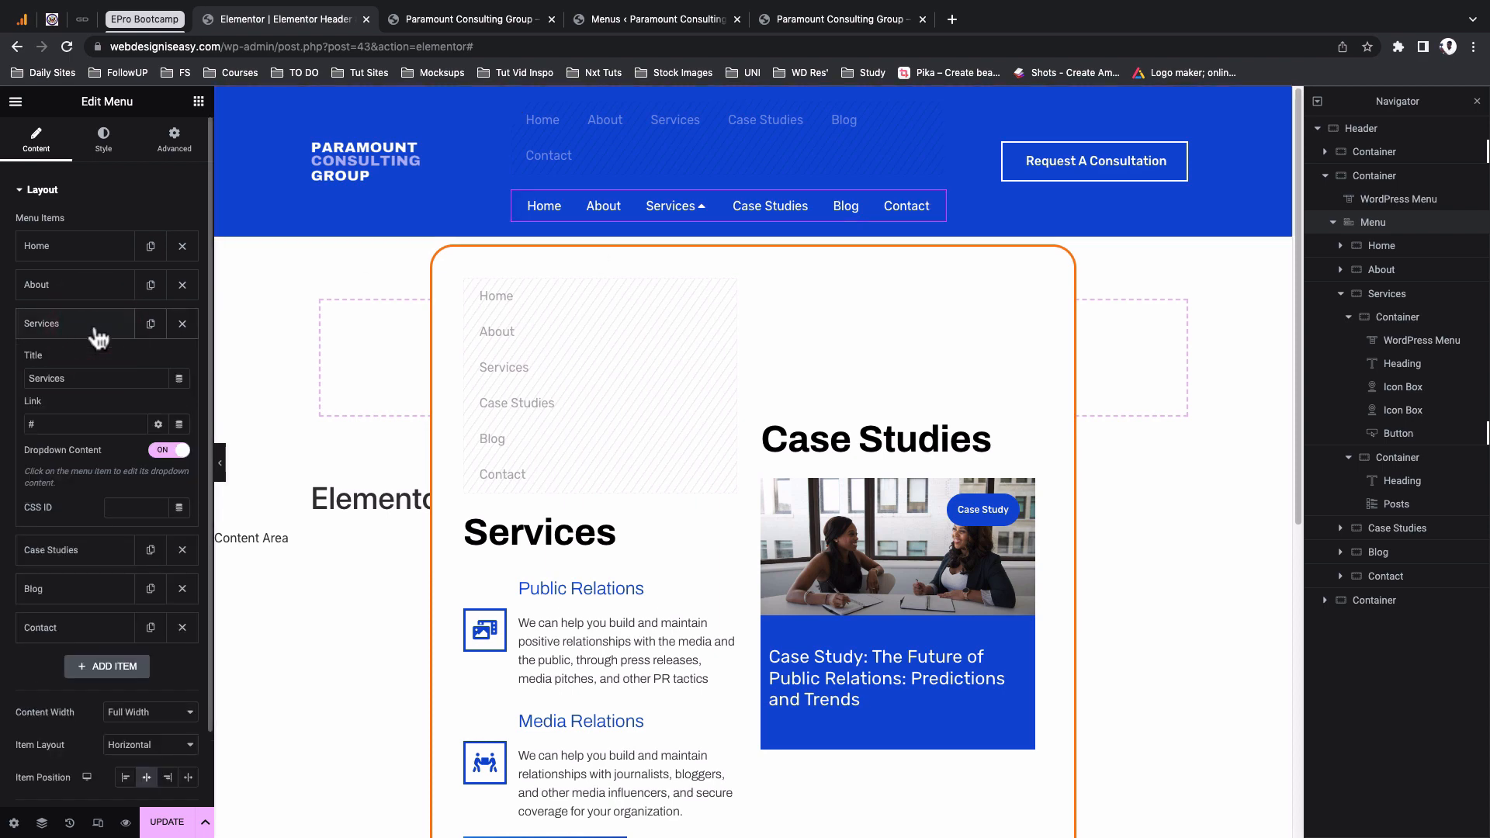
click(78, 336)
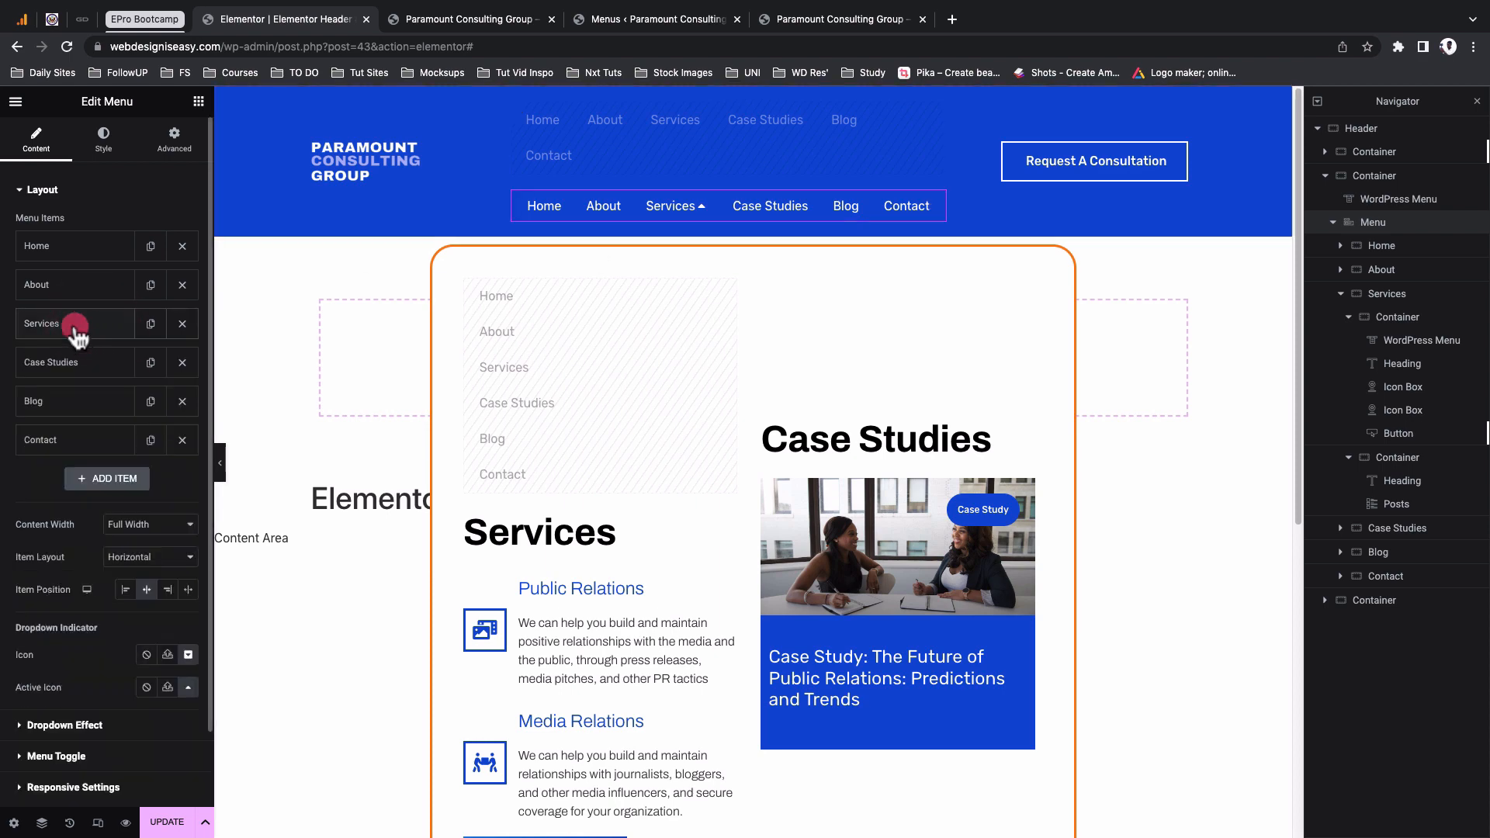
click(150, 326)
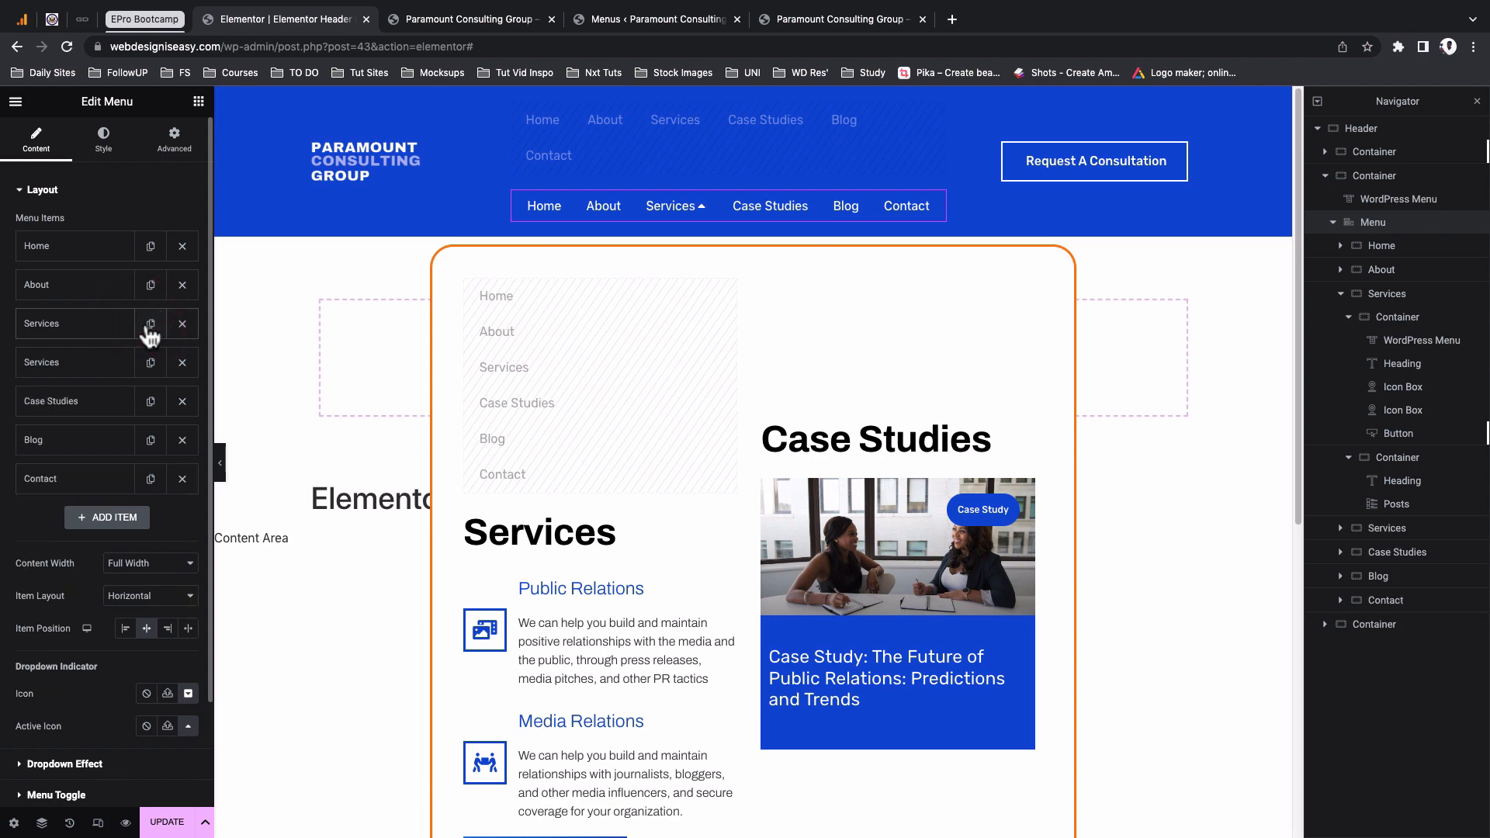
click(81, 368)
click(67, 364)
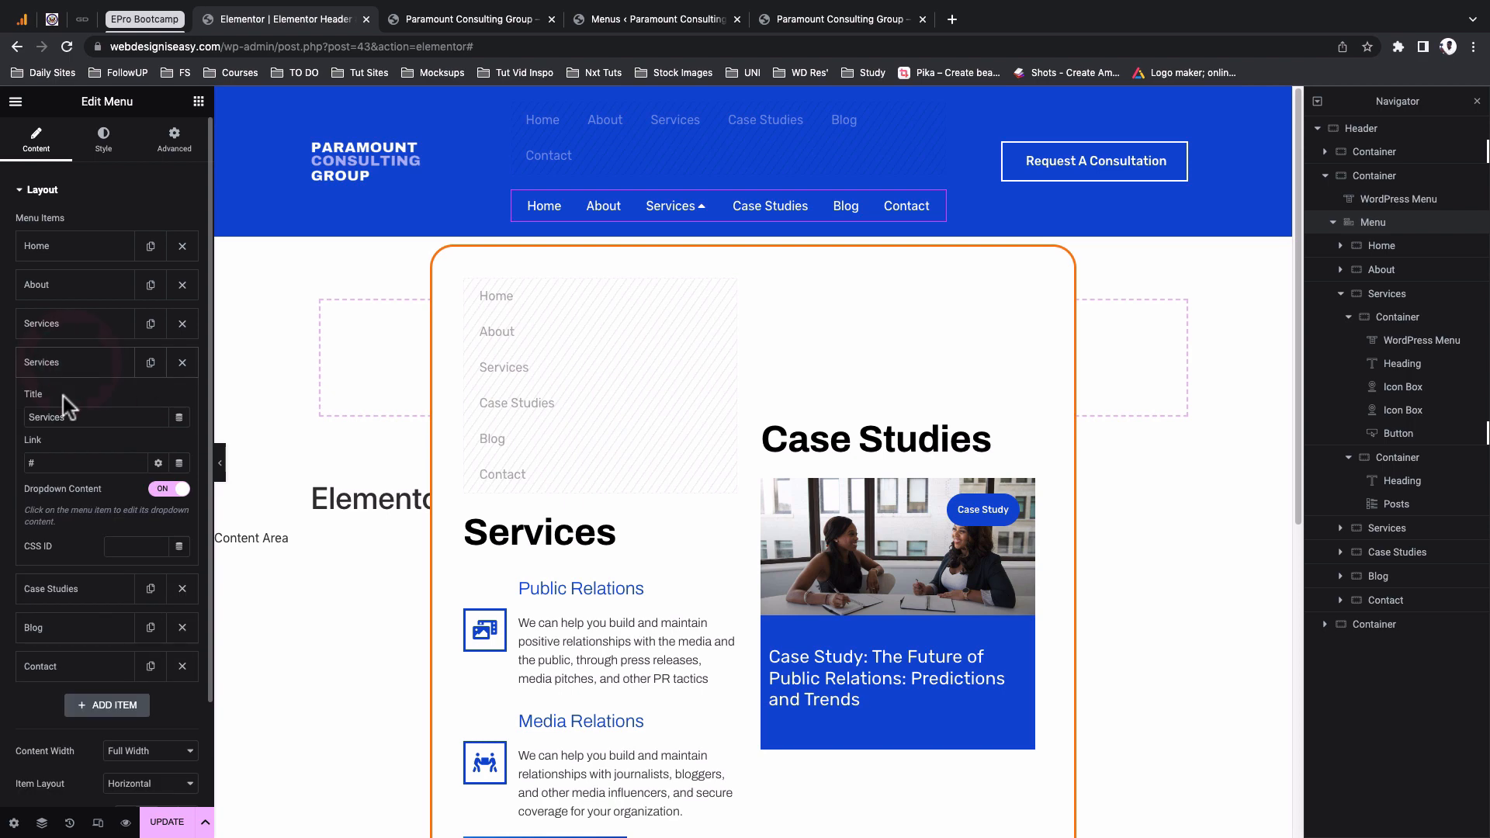
double_click(60, 419)
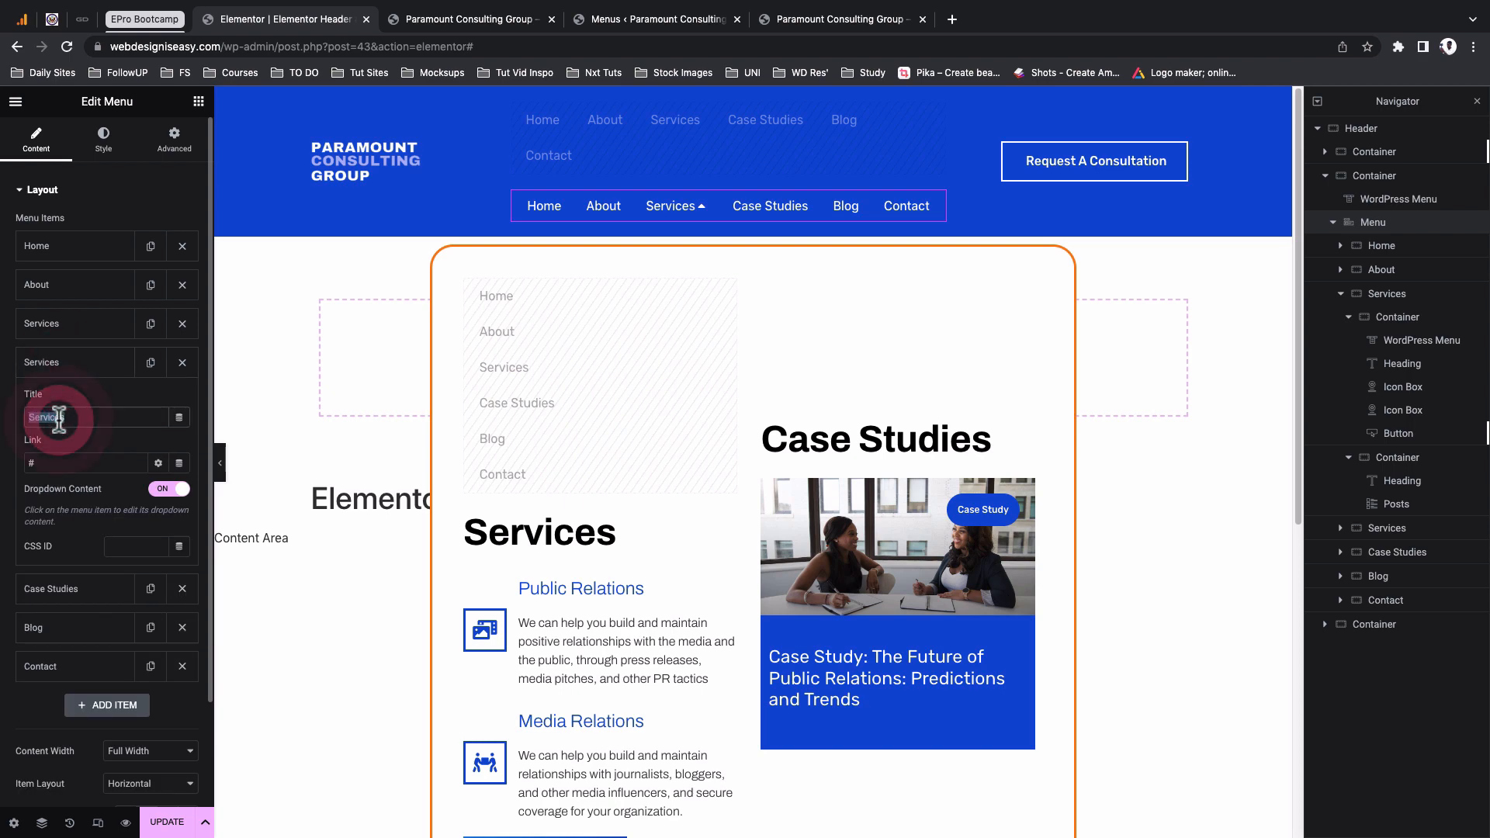
text(Pr)
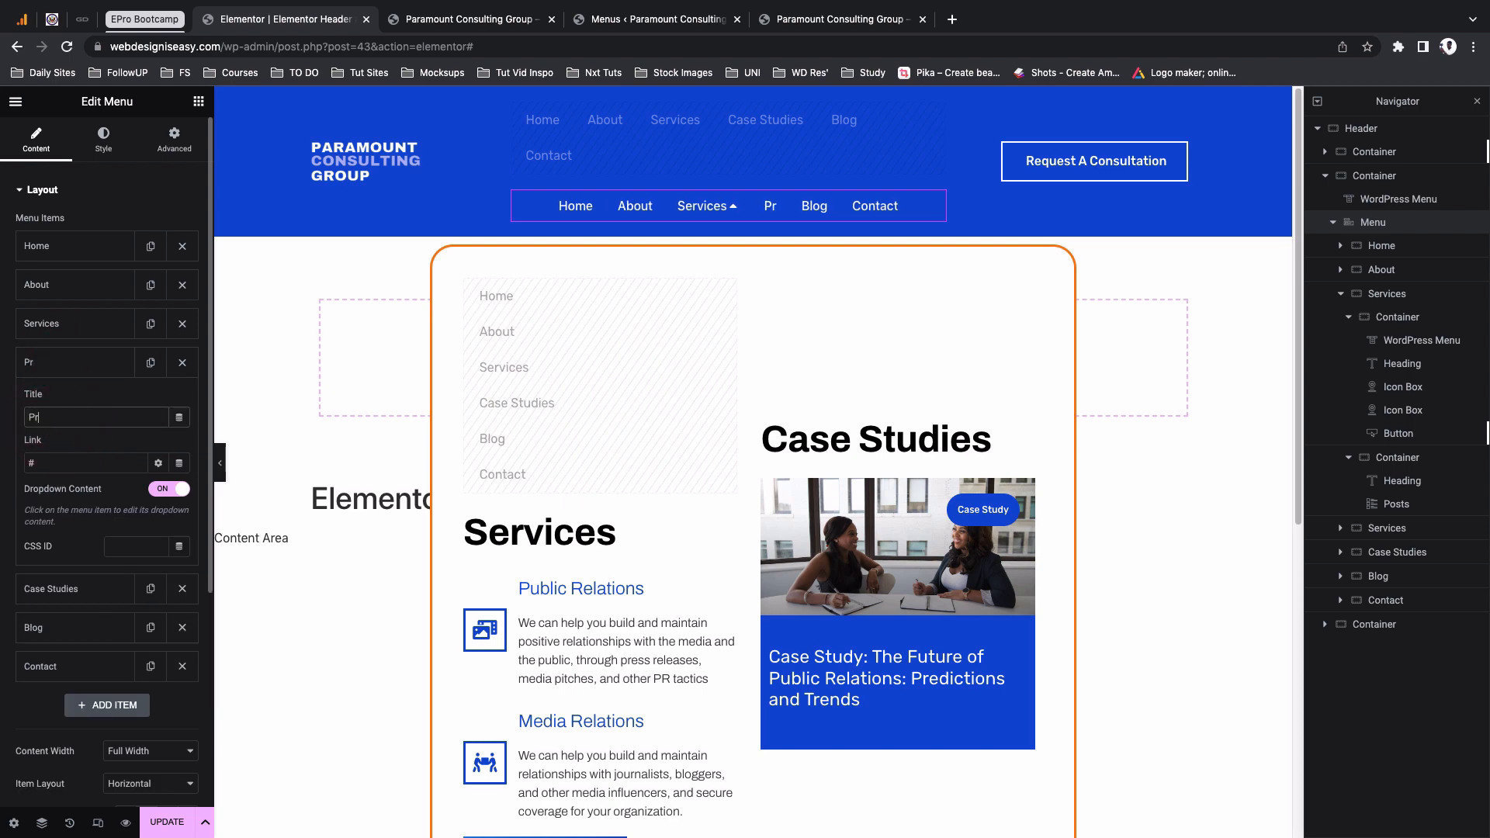
text(oduct)
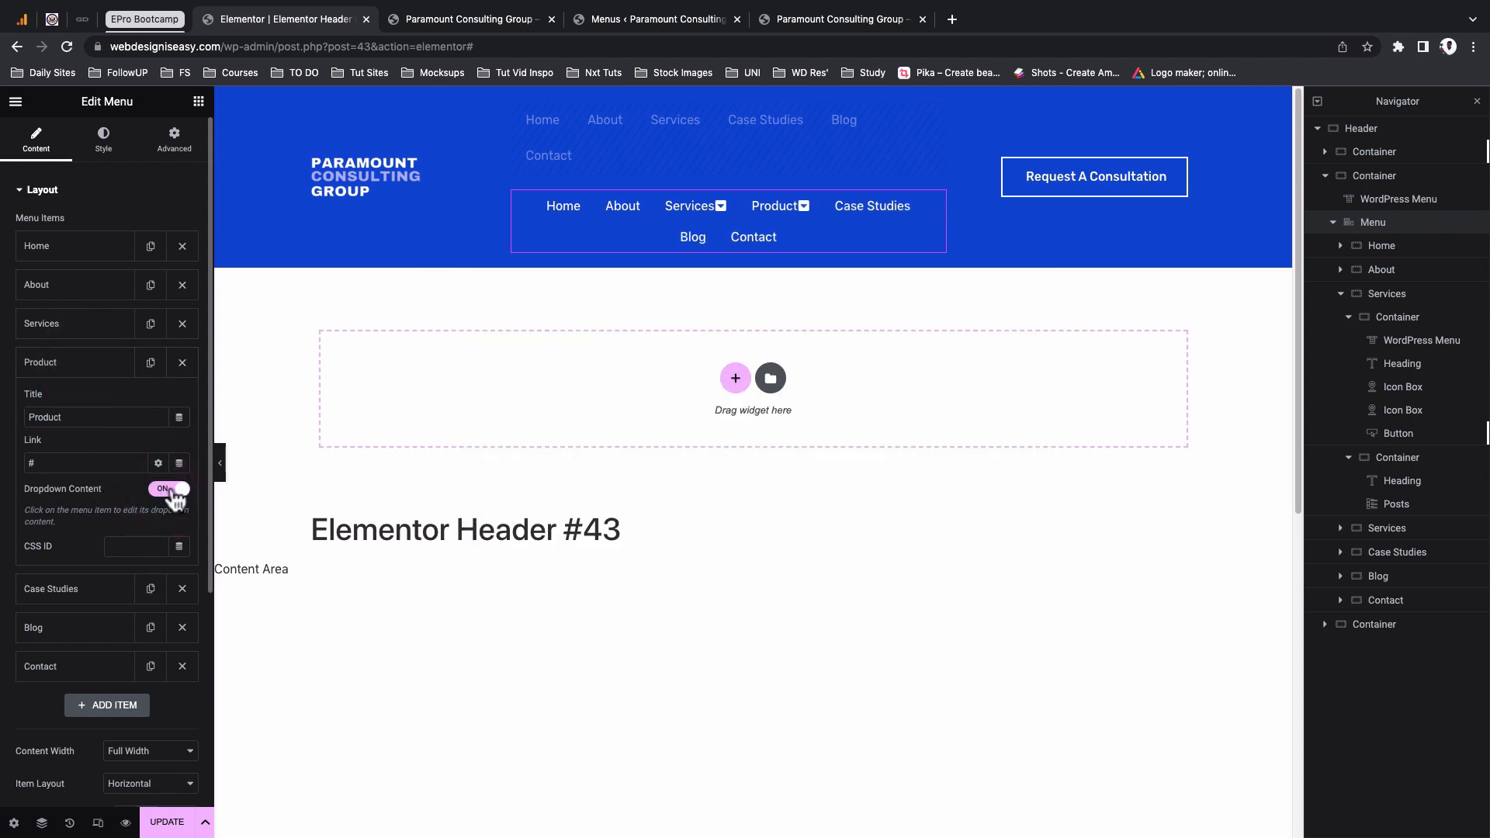
Open the Product item's dropdown content, update the header and check the Services and Product dropdowns in the preview
click(805, 208)
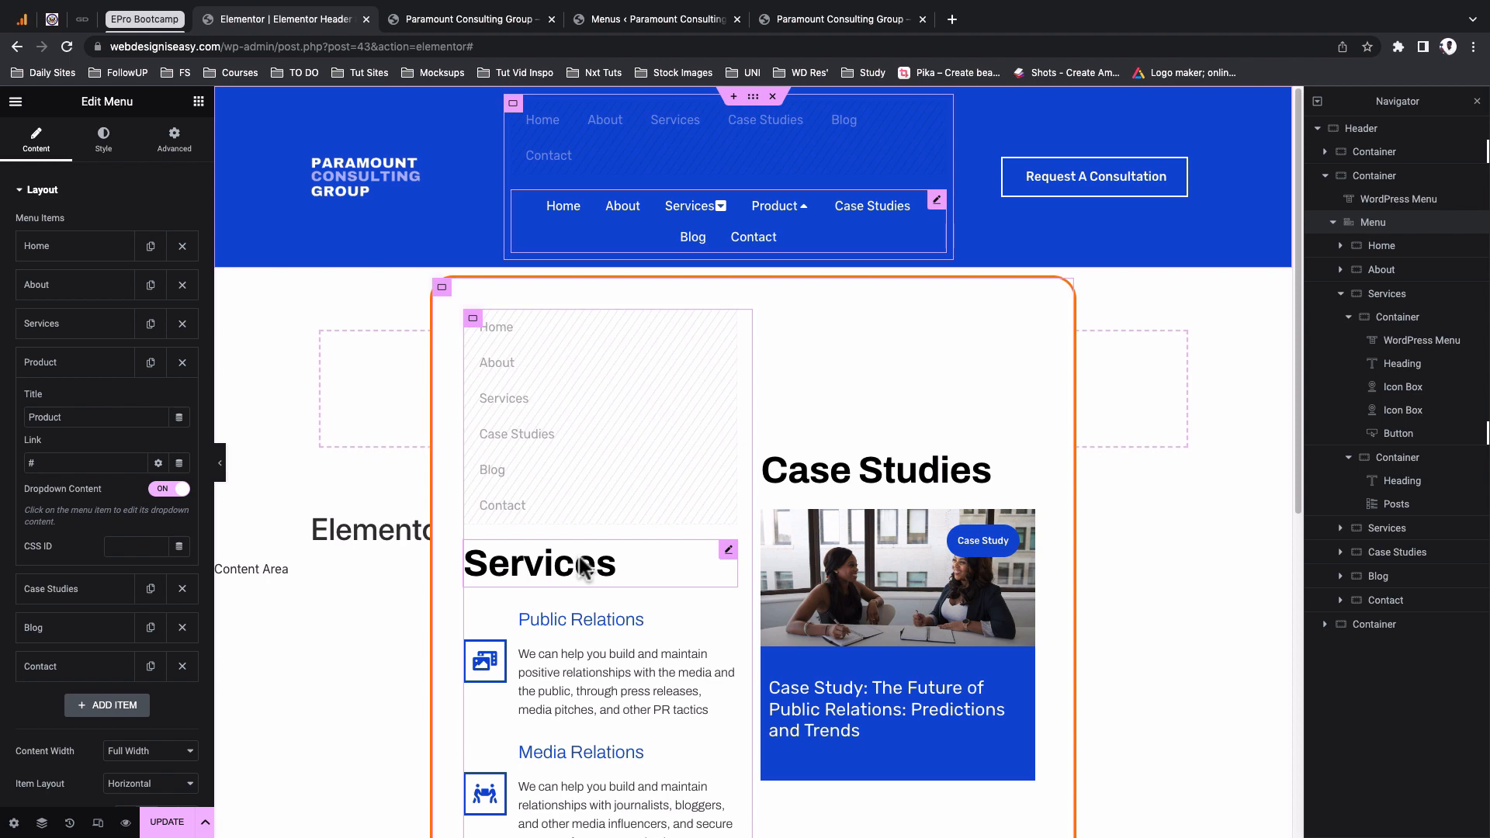
click(90, 364)
click(167, 822)
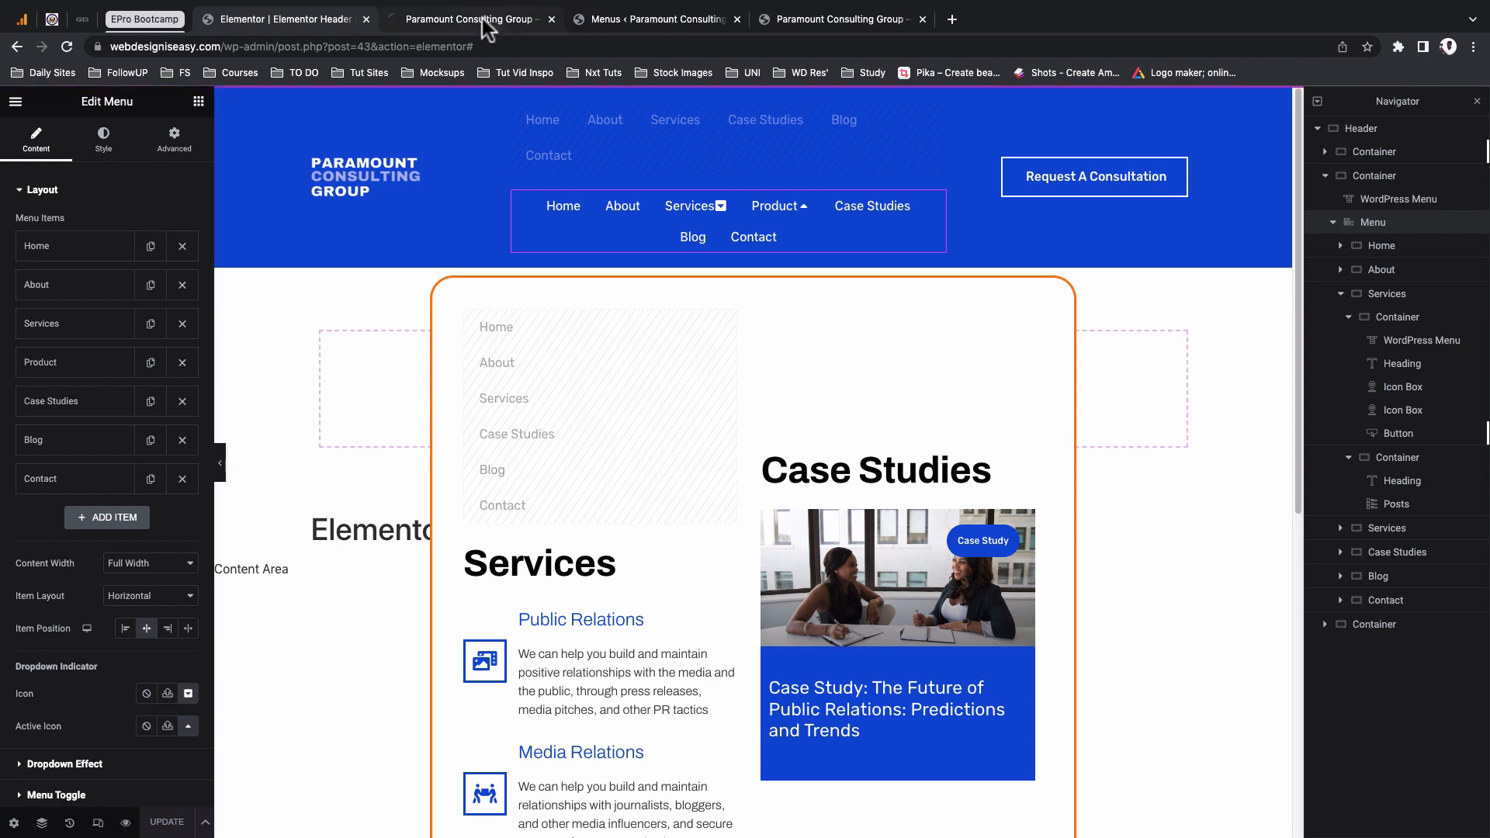
click(470, 18)
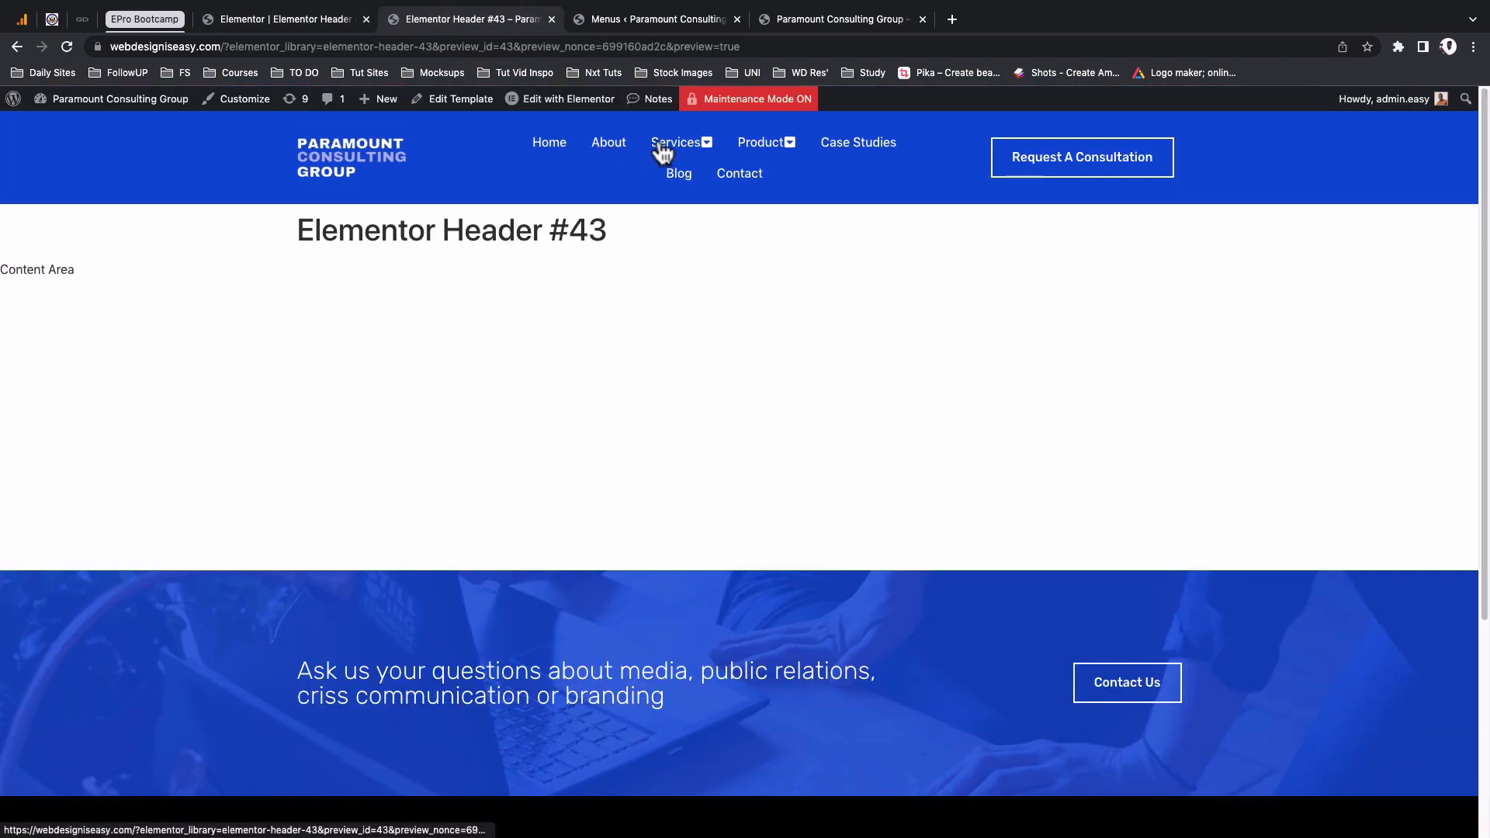
mouse_move(768, 152)
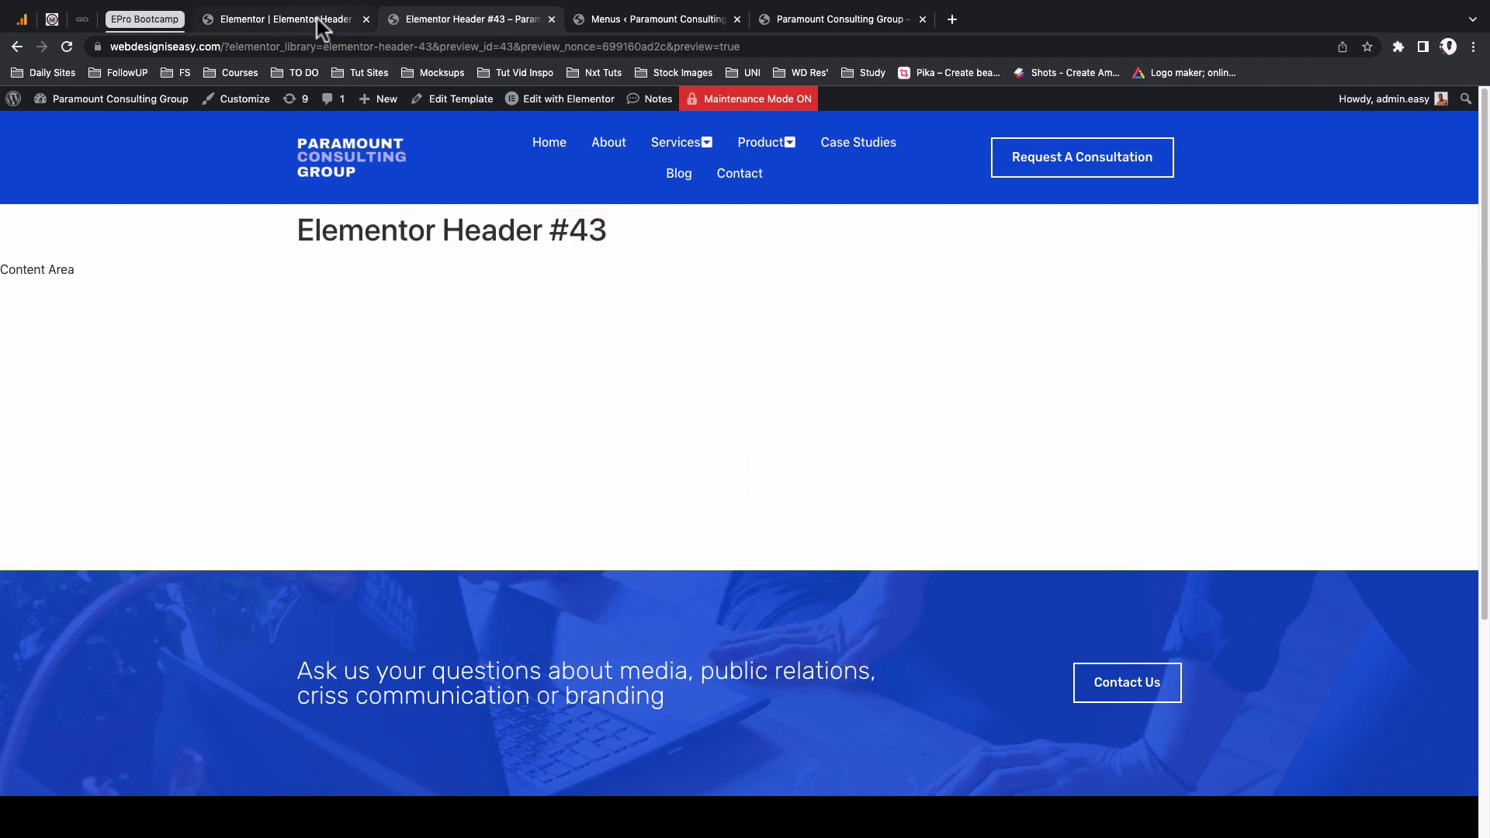
Delete the Product item from the header's Menu widget and update the template
click(316, 18)
click(182, 363)
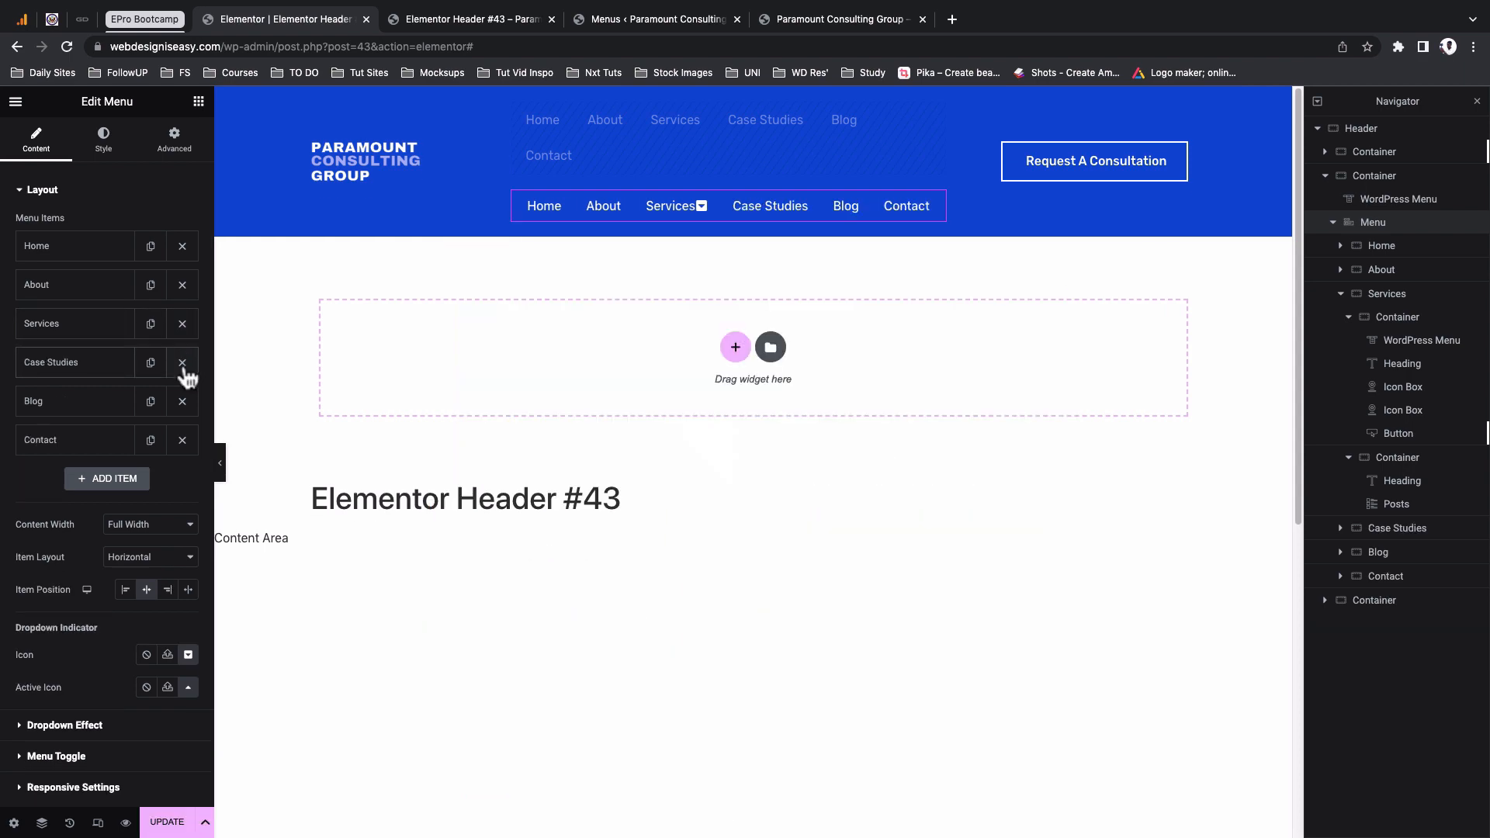
click(169, 823)
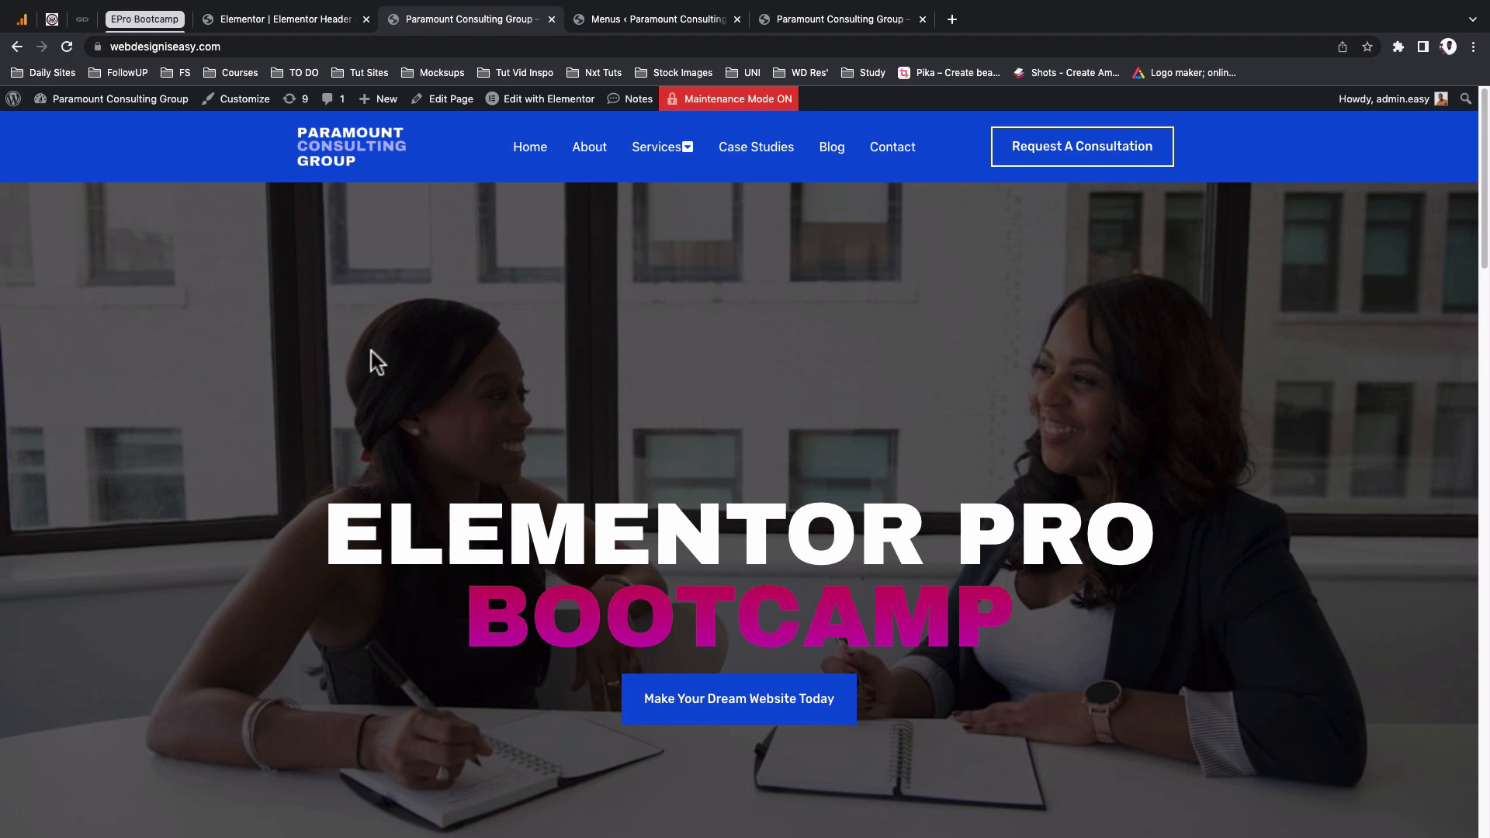
Open the header template's display conditions from the editor and review where the template is displayed
click(255, 17)
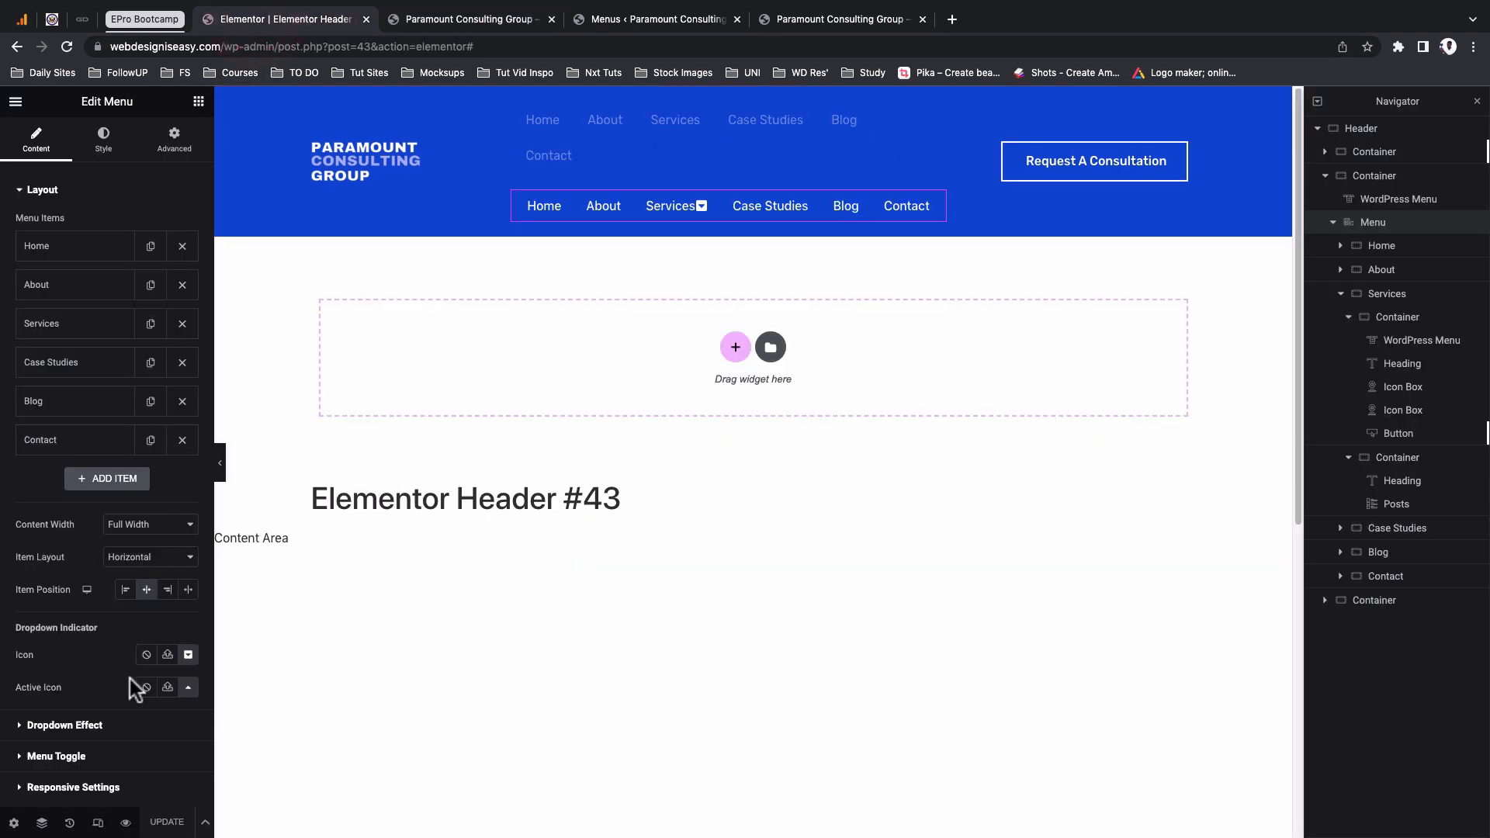
click(204, 822)
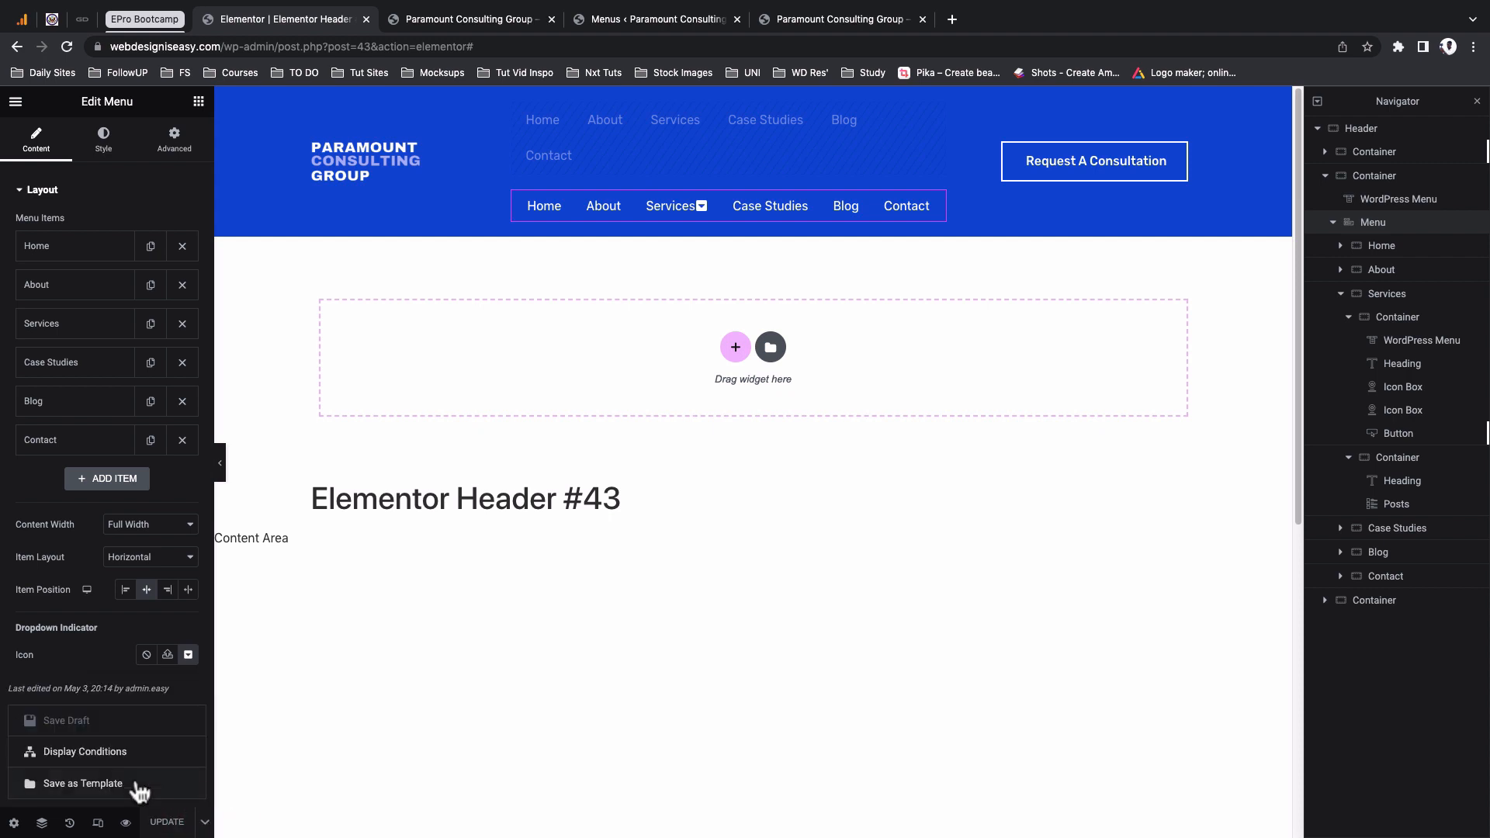
click(120, 753)
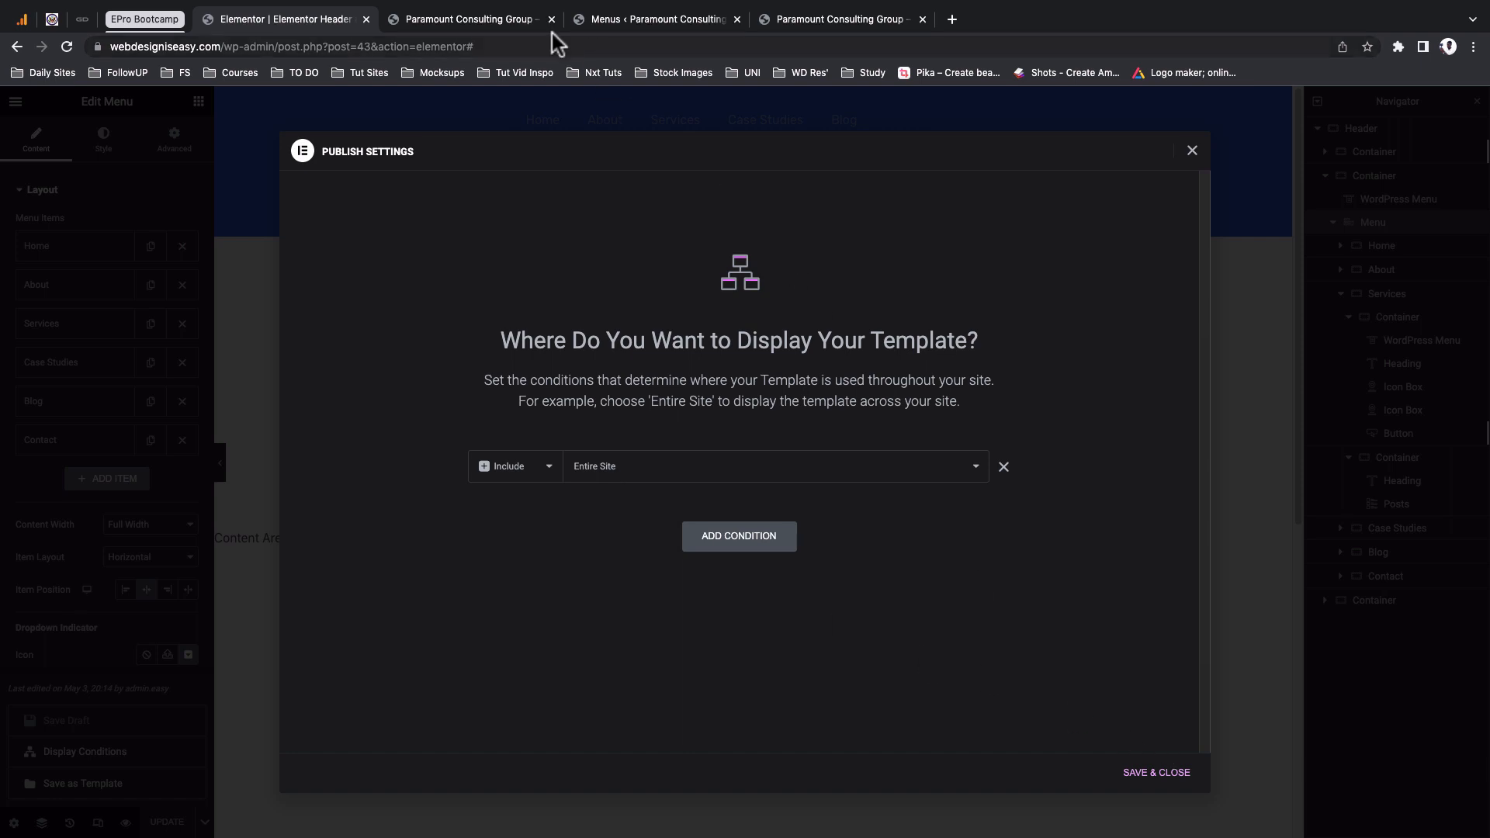
click(486, 22)
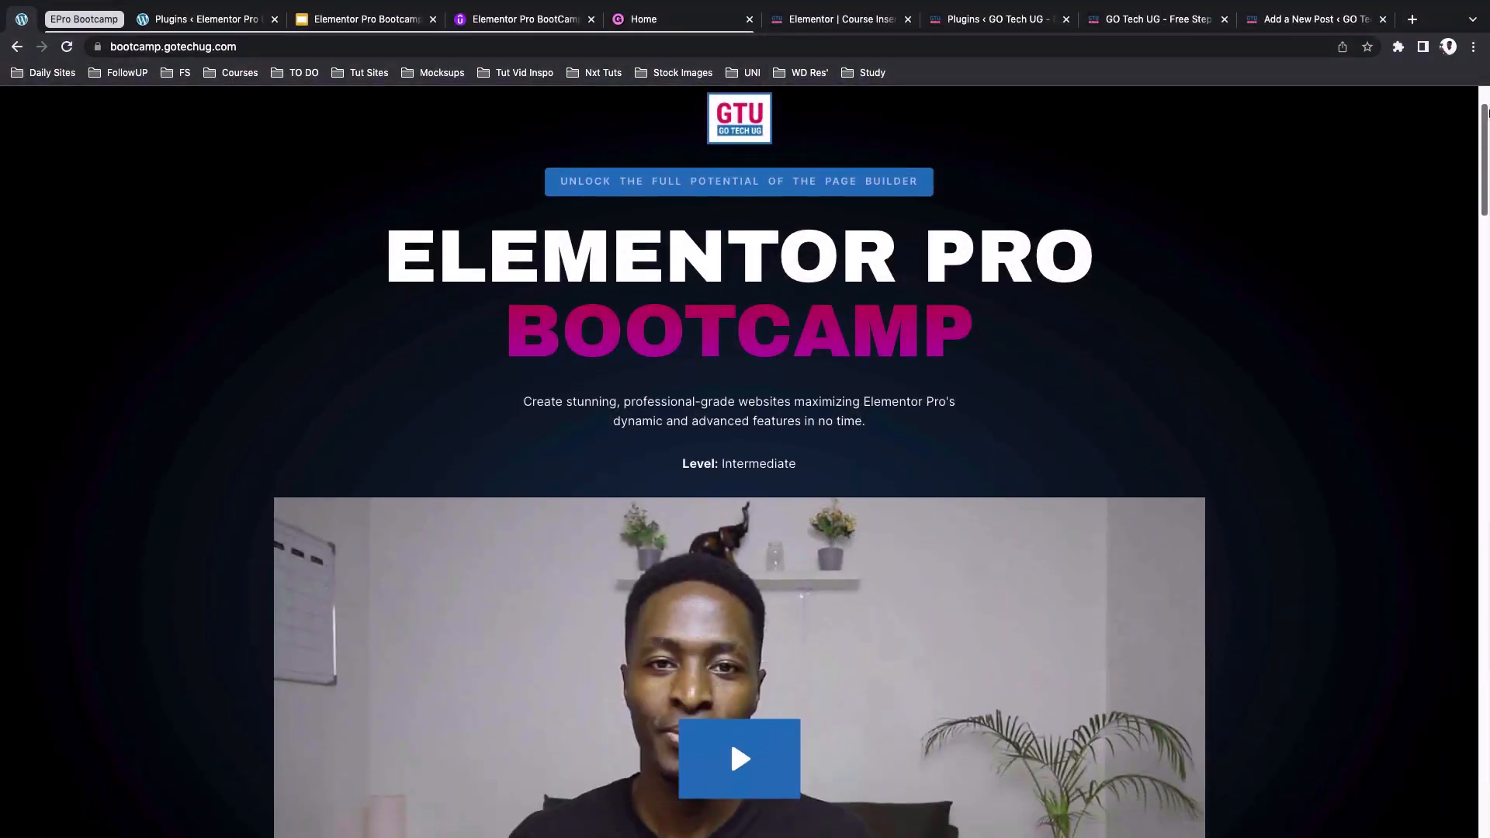
scroll(730, 642, down, 3)
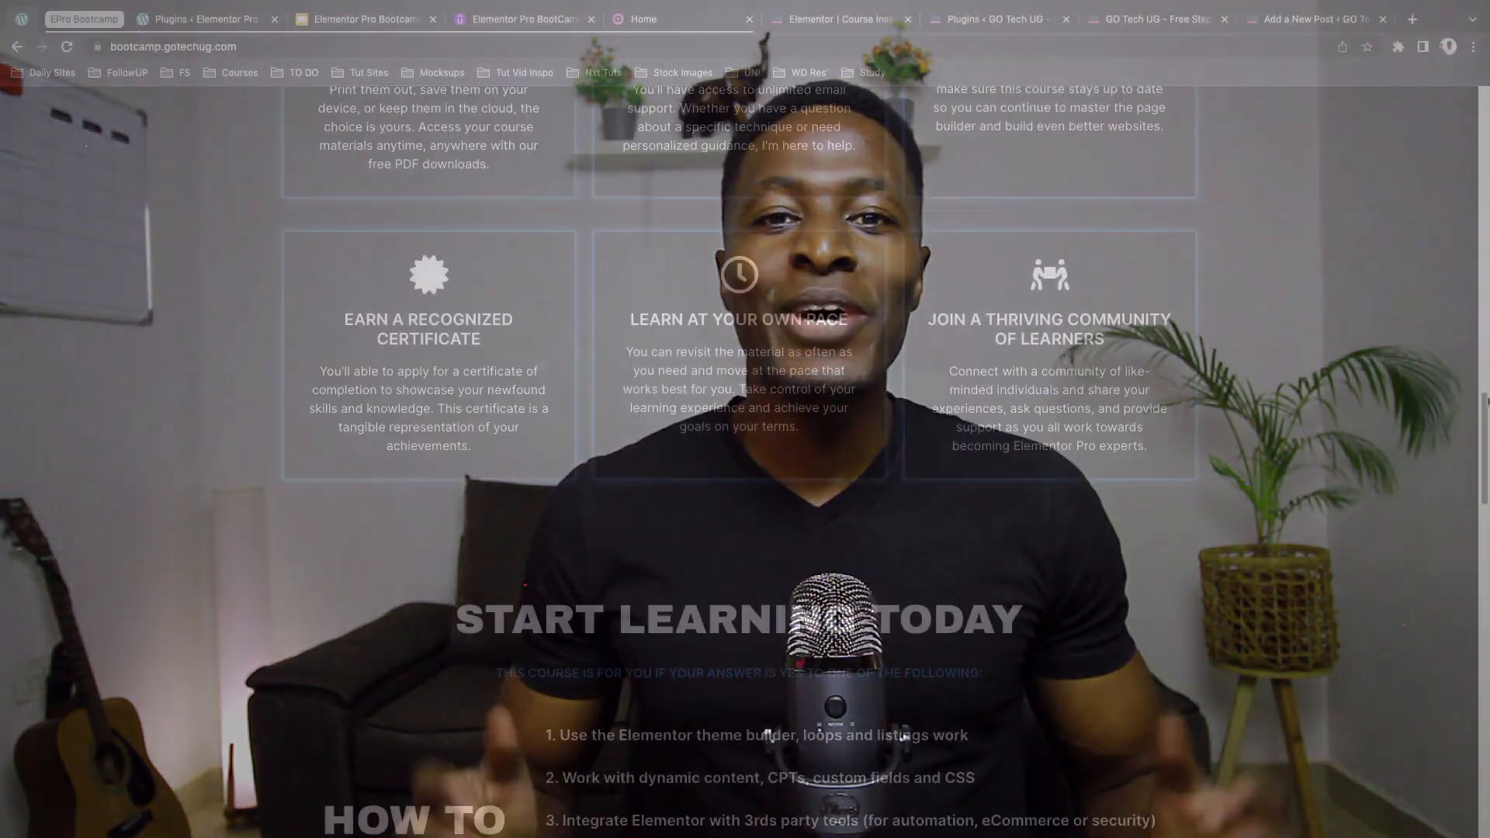
scroll(1483, 448, down, 5)
drag(1483, 448, 1484, 518)
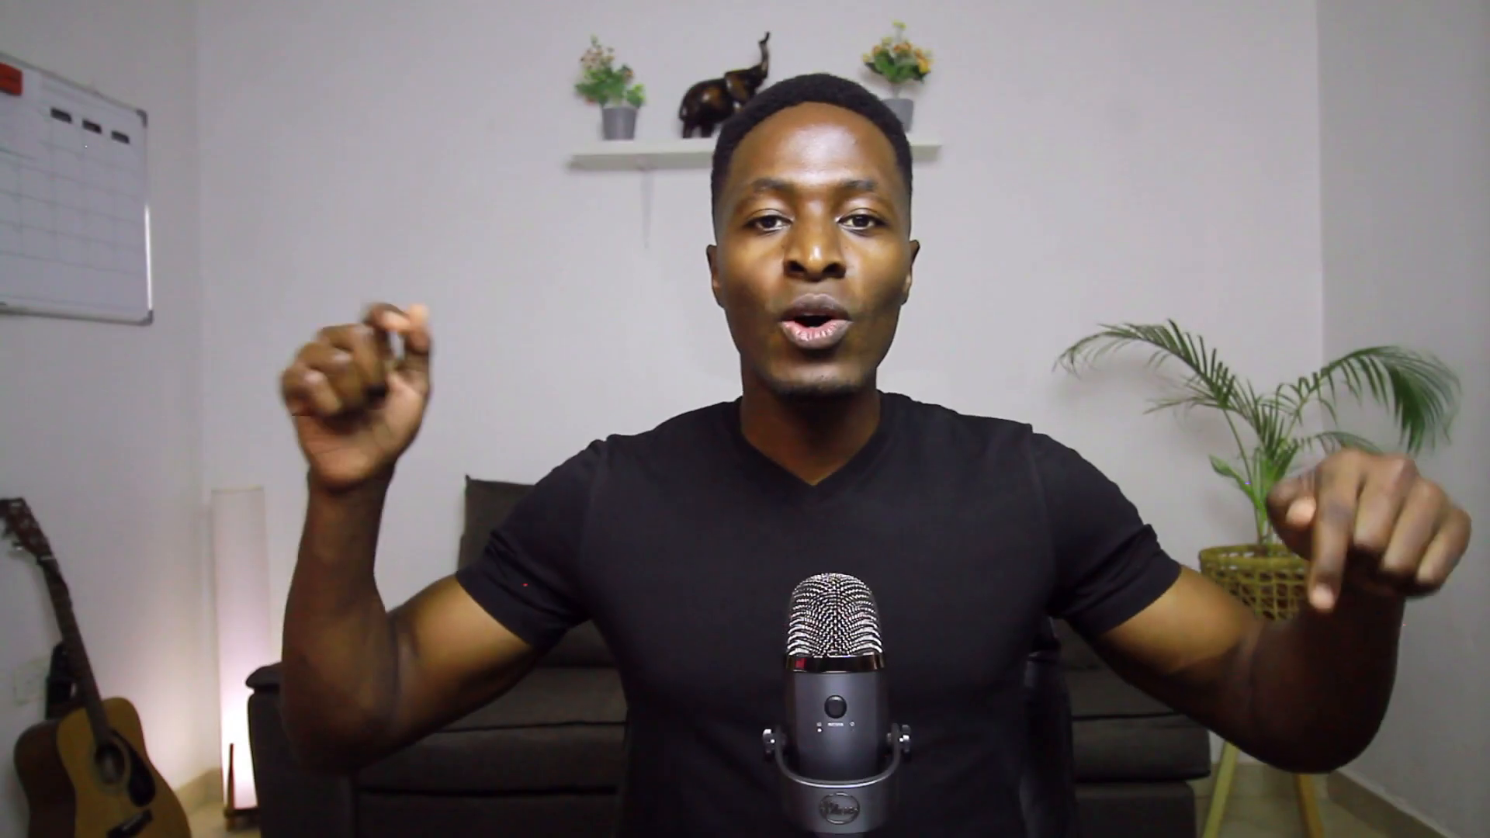